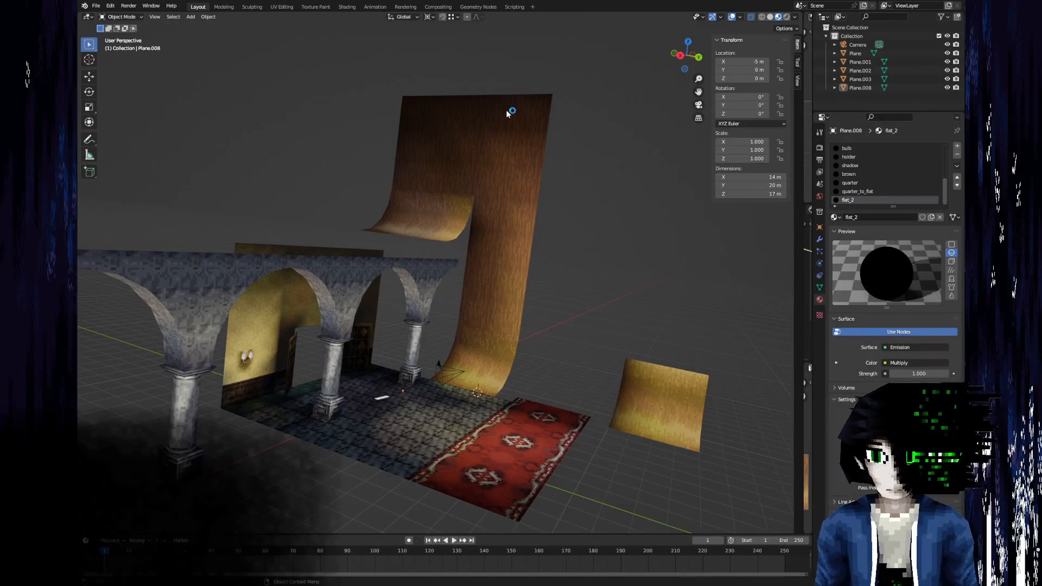
pyautogui.moveTo(361, 195); pyautogui.dragTo(320, 240, button='middle')
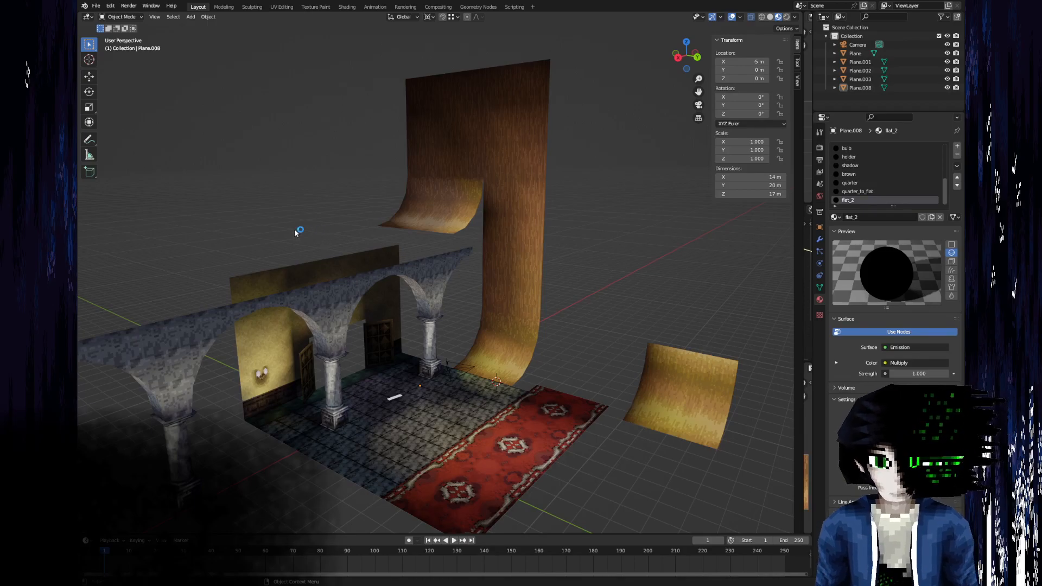
pyautogui.moveTo(573, 374); pyautogui.dragTo(507, 262, button='middle')
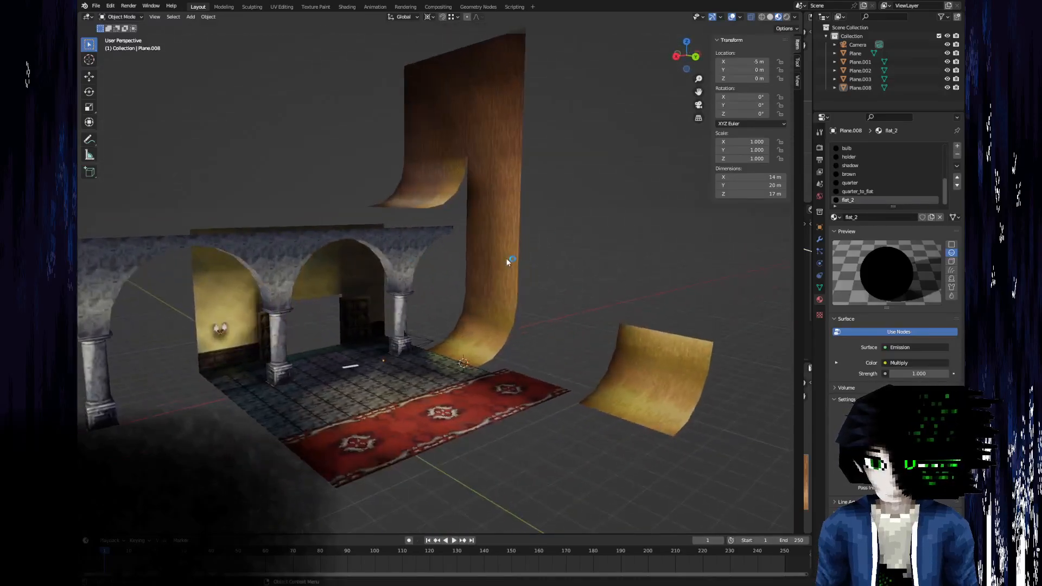
pyautogui.keyDown('shift'); pyautogui.moveTo(339, 311); pyautogui.dragTo(303, 417, button='middle'); pyautogui.keyUp('shift')
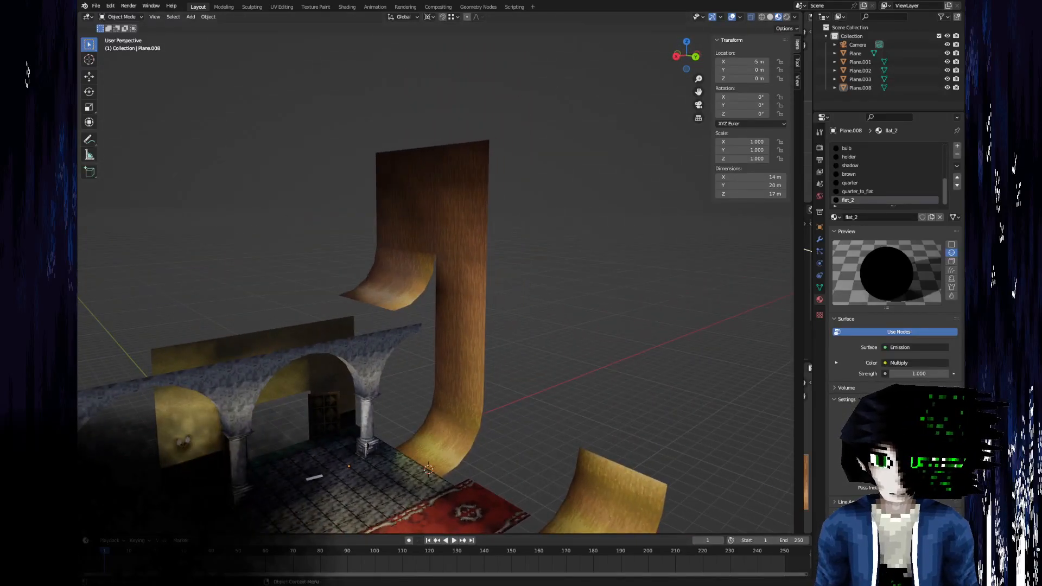
pyautogui.keyDown('shift'); pyautogui.moveTo(400, 337); pyautogui.dragTo(434, 247, button='middle'); pyautogui.keyUp('shift')
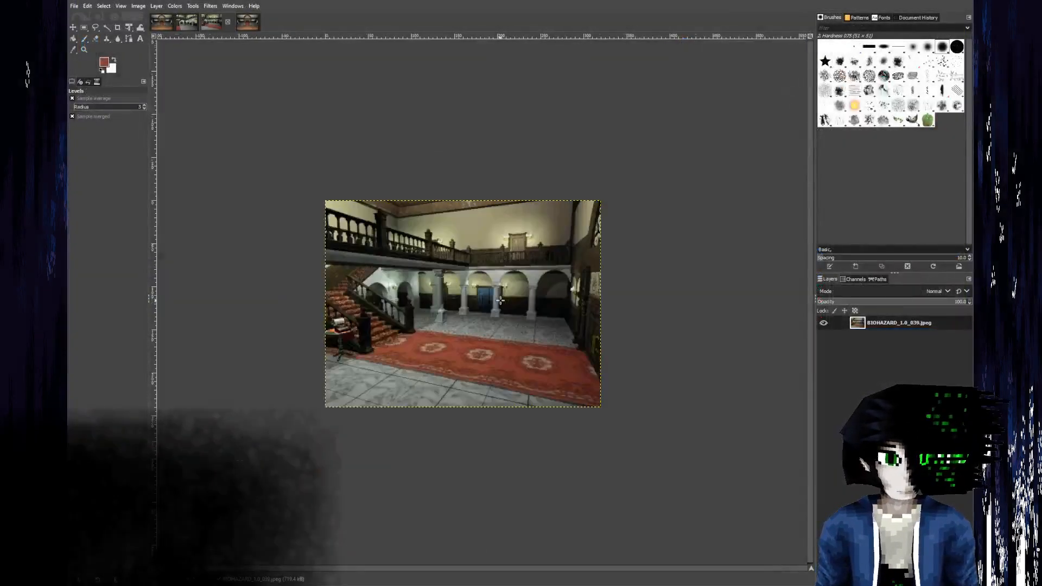
# Switch to GIMP and examine the ceiling, balcony and arches in the BIOHAZARD_1.0_039, 040 and 038 reference images.
pyautogui.keyDown('ctrl'); pyautogui.scroll(4, 512, 430); pyautogui.keyUp('ctrl')
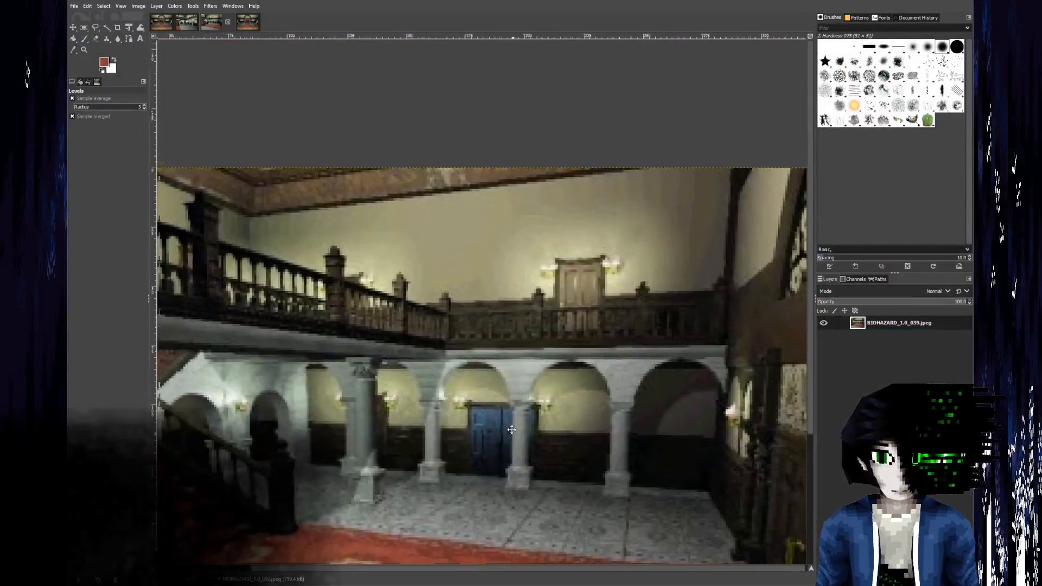
pyautogui.keyDown('ctrl'); pyautogui.scroll(-2, 511, 430); pyautogui.keyUp('ctrl')
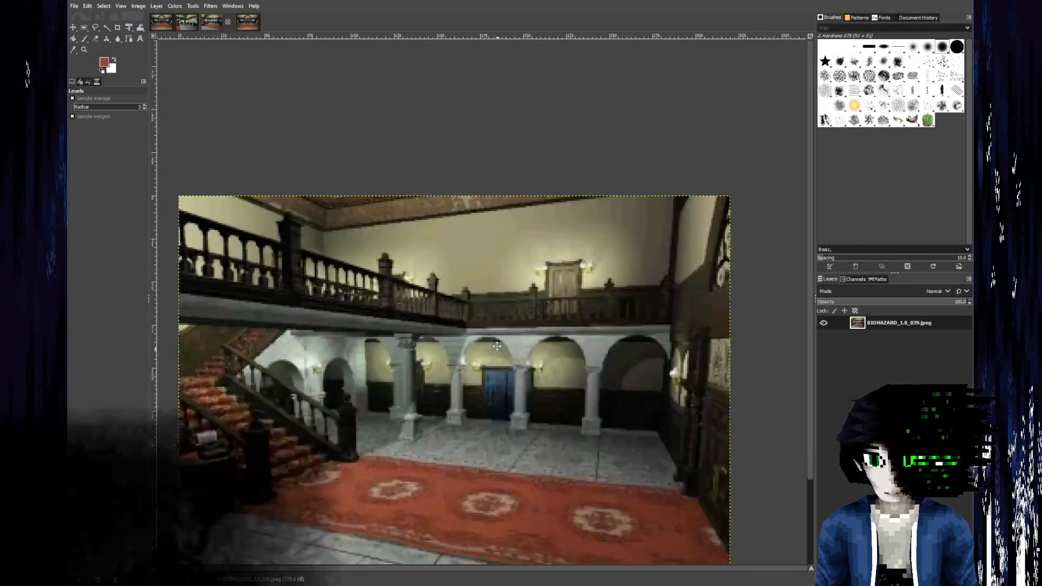
pyautogui.keyDown('ctrl'); pyautogui.scroll(3, 321, 199); pyautogui.keyUp('ctrl')
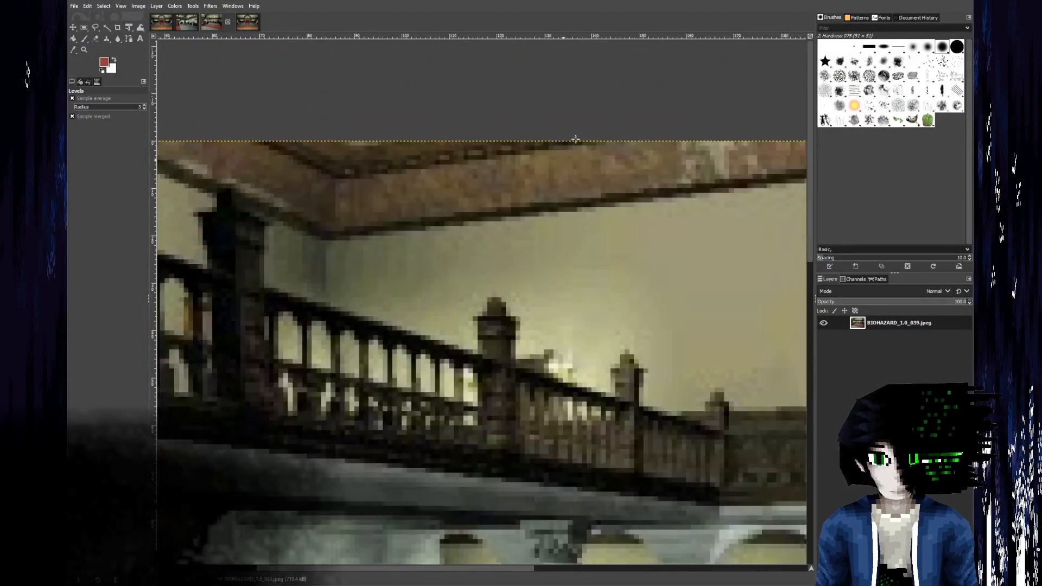
pyautogui.click(190, 23)
pyautogui.keyDown('ctrl'); pyautogui.scroll(-4, 322, 196); pyautogui.keyUp('ctrl')
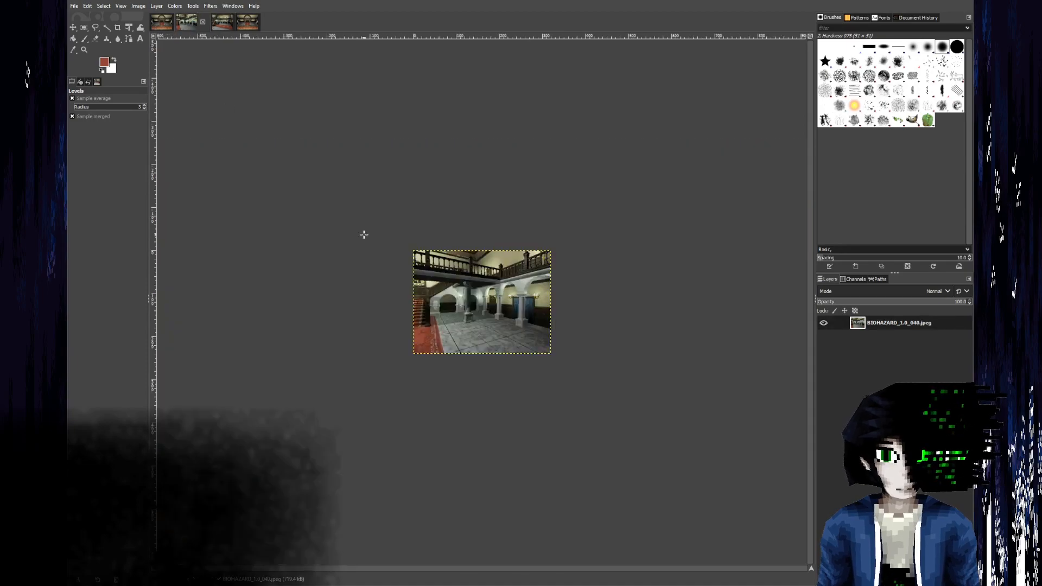
pyautogui.keyDown('ctrl'); pyautogui.scroll(3, 505, 271); pyautogui.keyUp('ctrl')
pyautogui.keyDown('ctrl'); pyautogui.scroll(2, 519, 243); pyautogui.keyUp('ctrl')
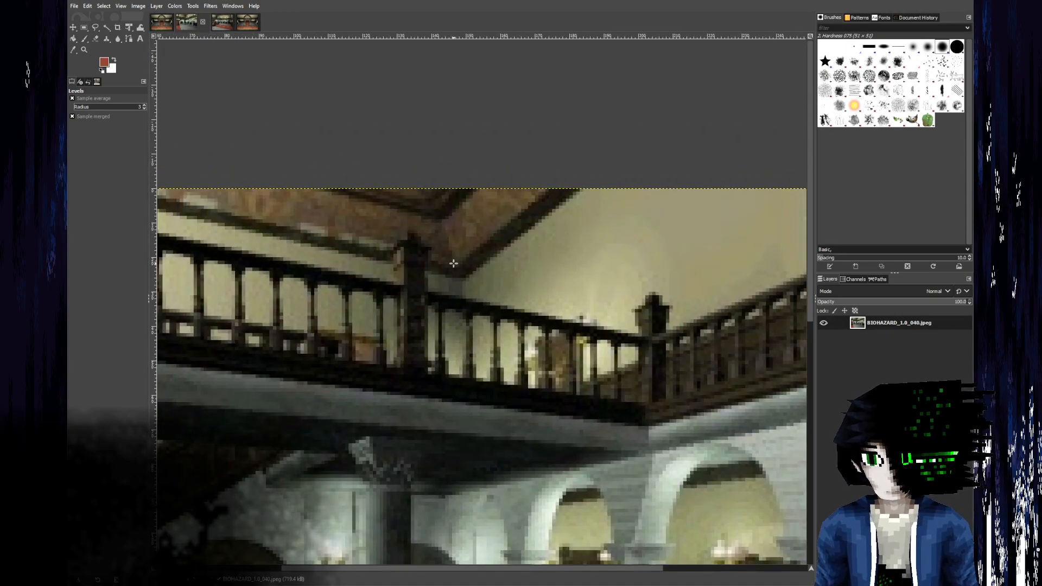
pyautogui.click(159, 22)
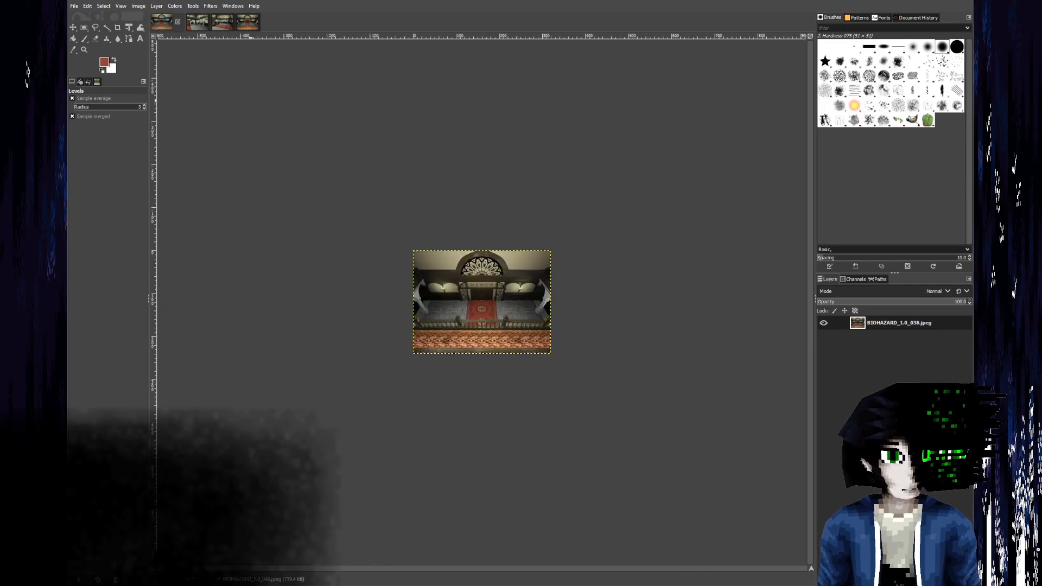
pyautogui.keyDown('ctrl'); pyautogui.scroll(5, 512, 263); pyautogui.keyUp('ctrl')
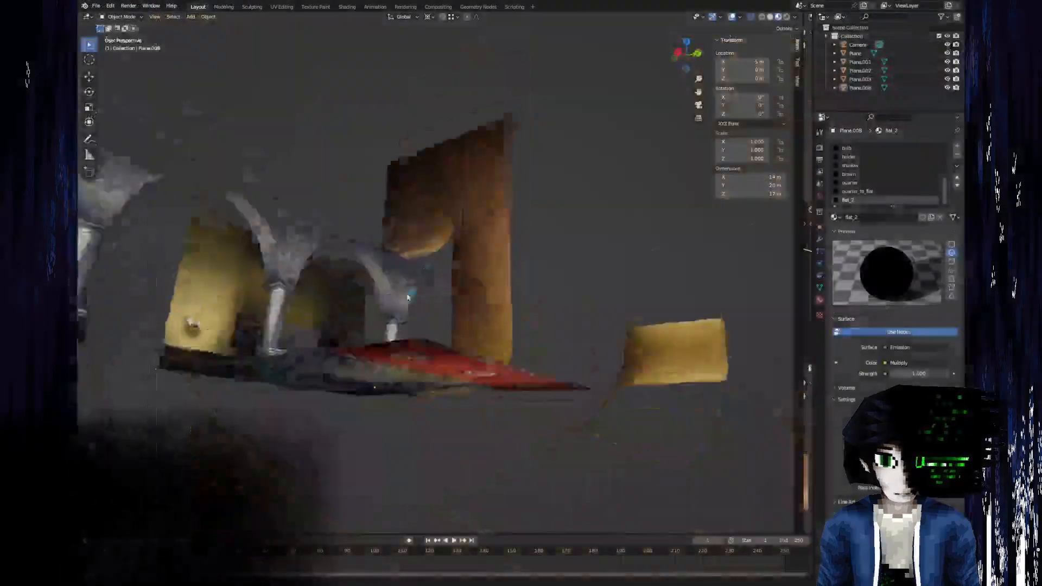
pyautogui.moveTo(450, 265); pyautogui.dragTo(282, 262, button='middle')
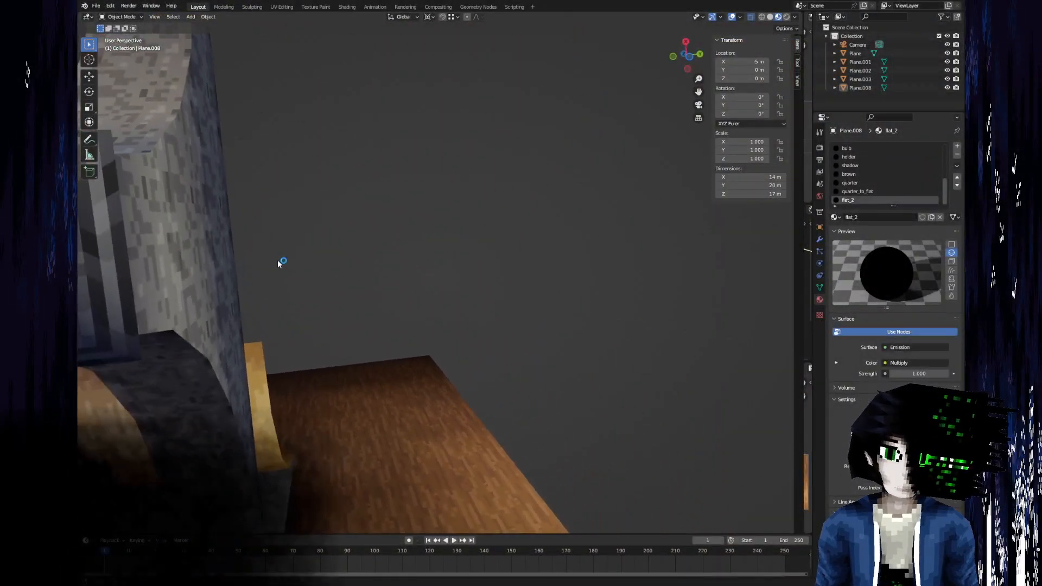
pyautogui.moveTo(496, 277); pyautogui.dragTo(454, 291, button='middle')
pyautogui.moveTo(493, 263); pyautogui.dragTo(358, 354, button='middle')
# Return to GIMP and examine the ceiling corner, balcony railing and arcade in BIOHAZARD_1.0_040.jpeg.
pyautogui.hotkey('alt', 'Tab')
pyautogui.click(197, 21)
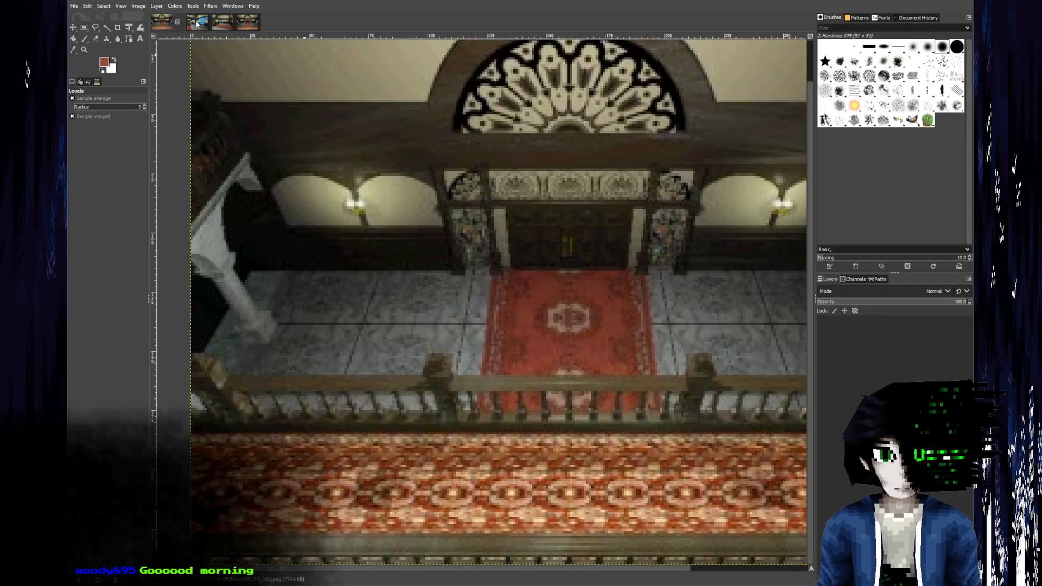
pyautogui.keyDown('ctrl'); pyautogui.scroll(5, 441, 210); pyautogui.keyUp('ctrl')
pyautogui.moveTo(424, 210); pyautogui.dragTo(437, 269, button='middle')
pyautogui.keyDown('ctrl'); pyautogui.scroll(-3, 437, 268); pyautogui.keyUp('ctrl')
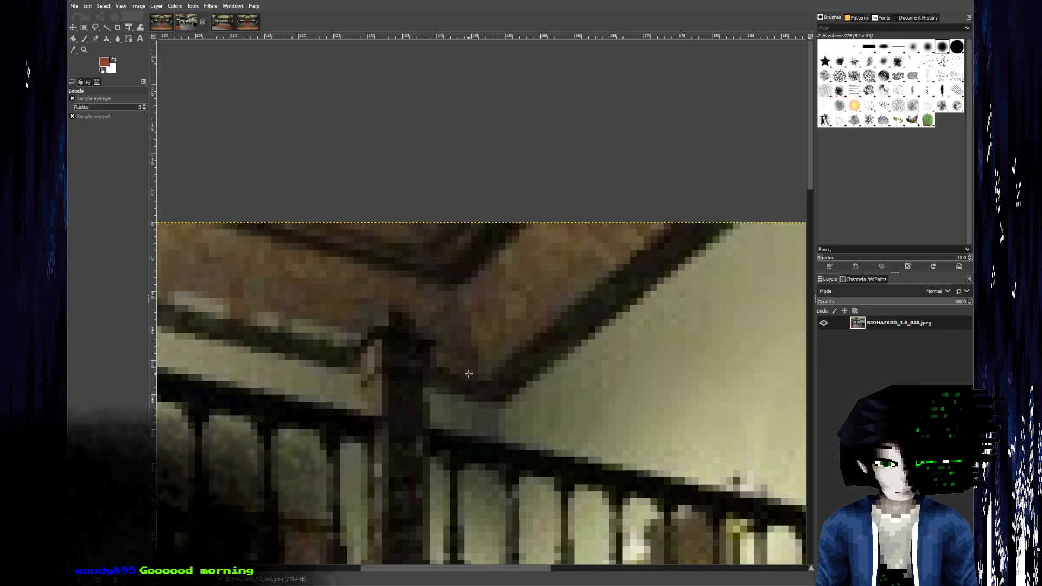
pyautogui.scroll(-4, 462, 357)
pyautogui.keyDown('ctrl'); pyautogui.scroll(-4, 446, 320); pyautogui.keyUp('ctrl')
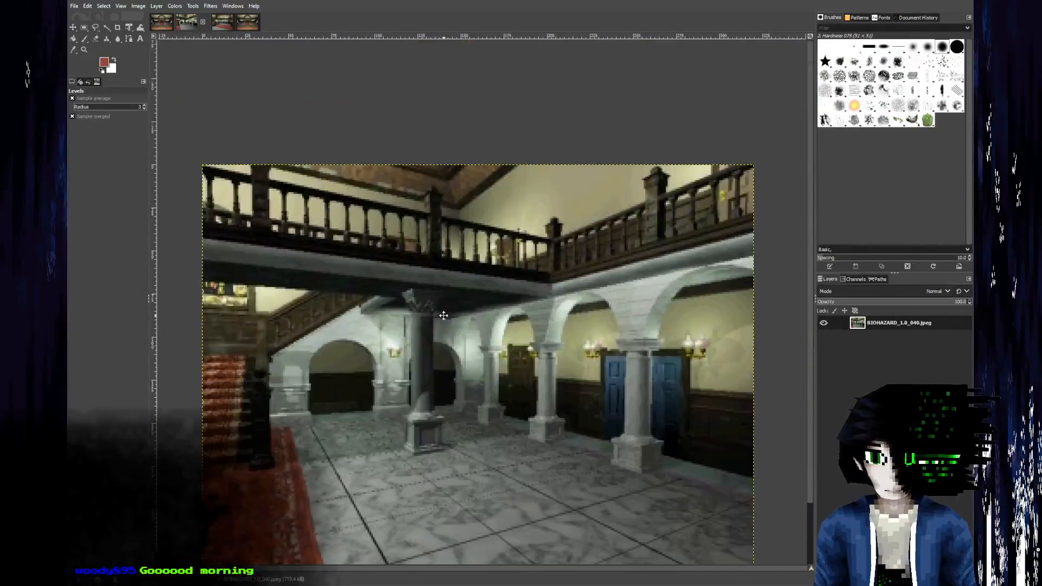
pyautogui.moveTo(443, 314); pyautogui.dragTo(450, 405, button='middle')
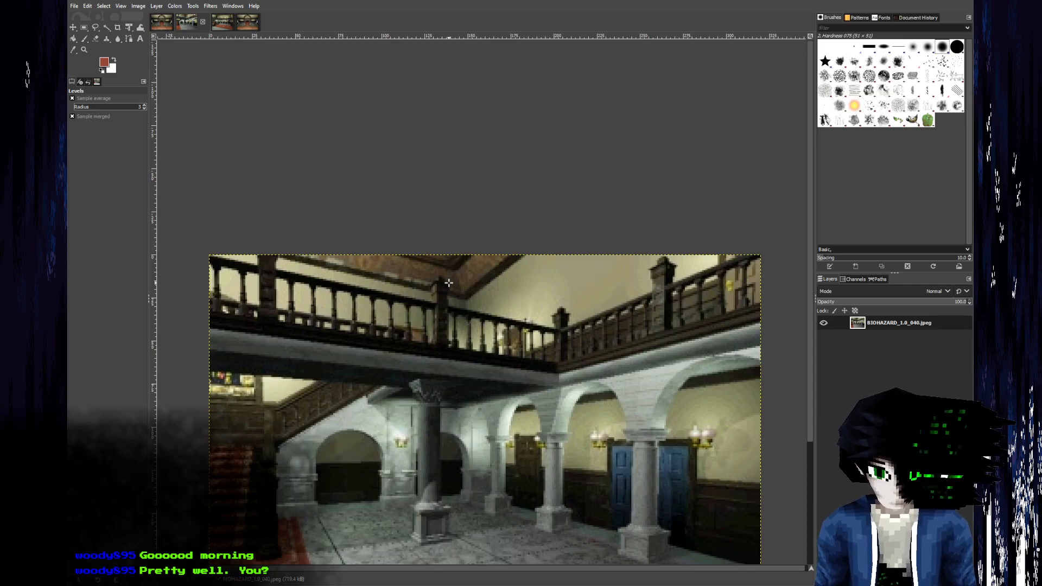
pyautogui.keyDown('ctrl'); pyautogui.scroll(4, 471, 277); pyautogui.keyUp('ctrl')
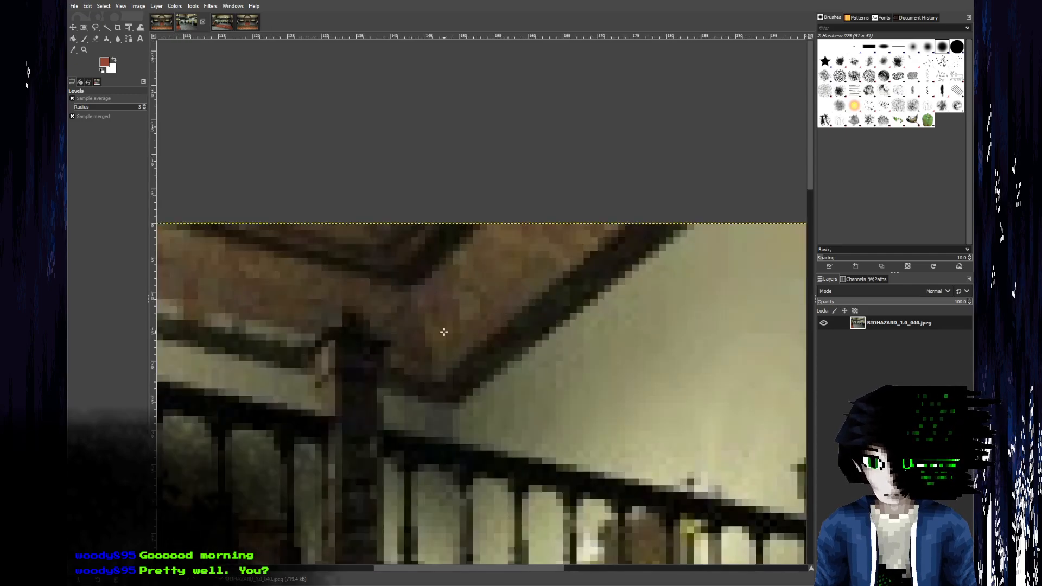
pyautogui.keyDown('ctrl'); pyautogui.scroll(-6, 416, 387); pyautogui.keyUp('ctrl')
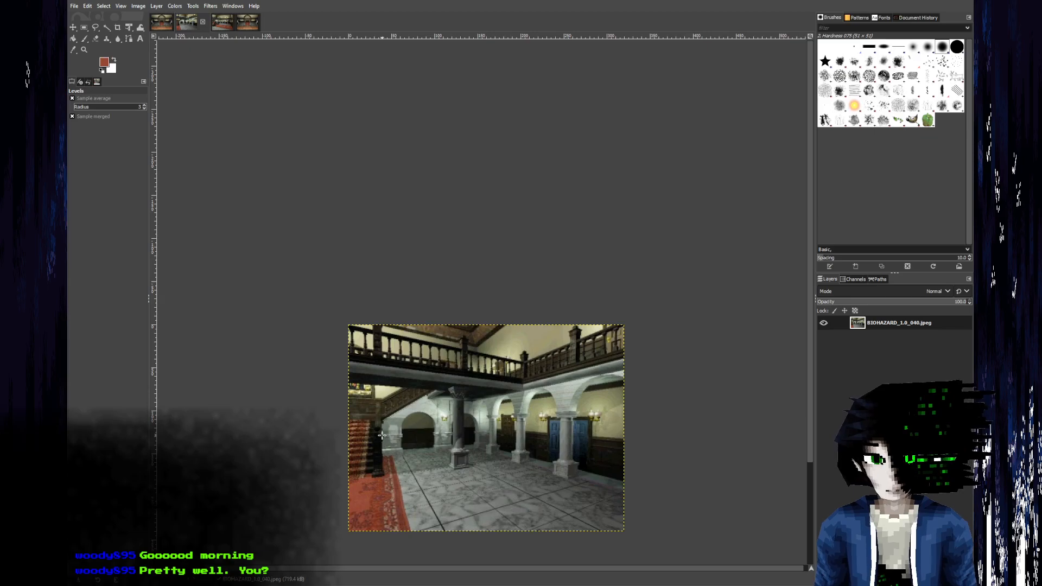
# Examine the upper wall, ceiling trim, balcony and arches in the BIOHAZARD_1.0_039.jpeg reference image.
pyautogui.click(222, 22)
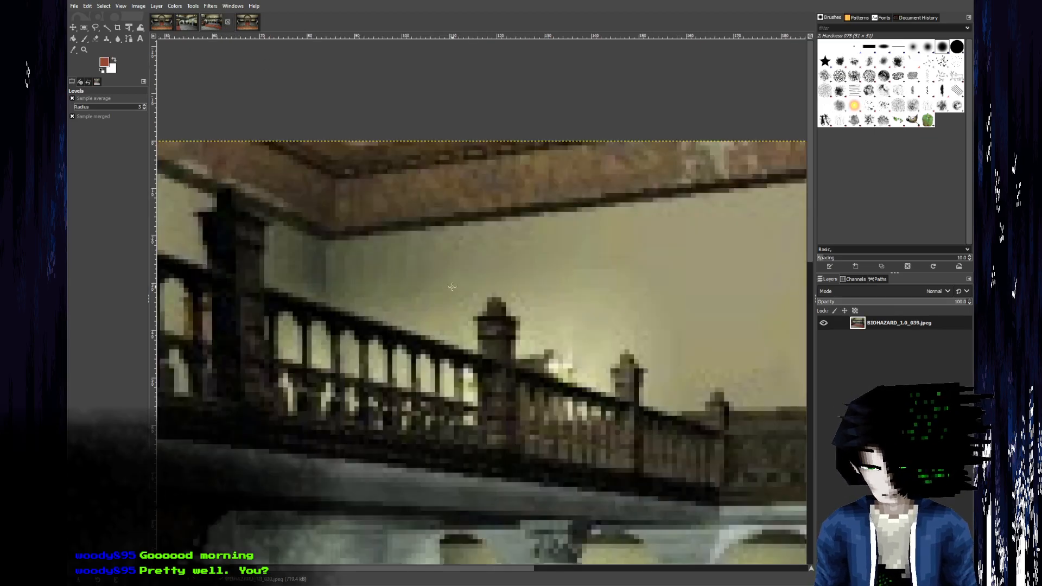
pyautogui.keyDown('ctrl'); pyautogui.scroll(-3, 492, 207); pyautogui.keyUp('ctrl')
pyautogui.scroll(-2, 492, 207)
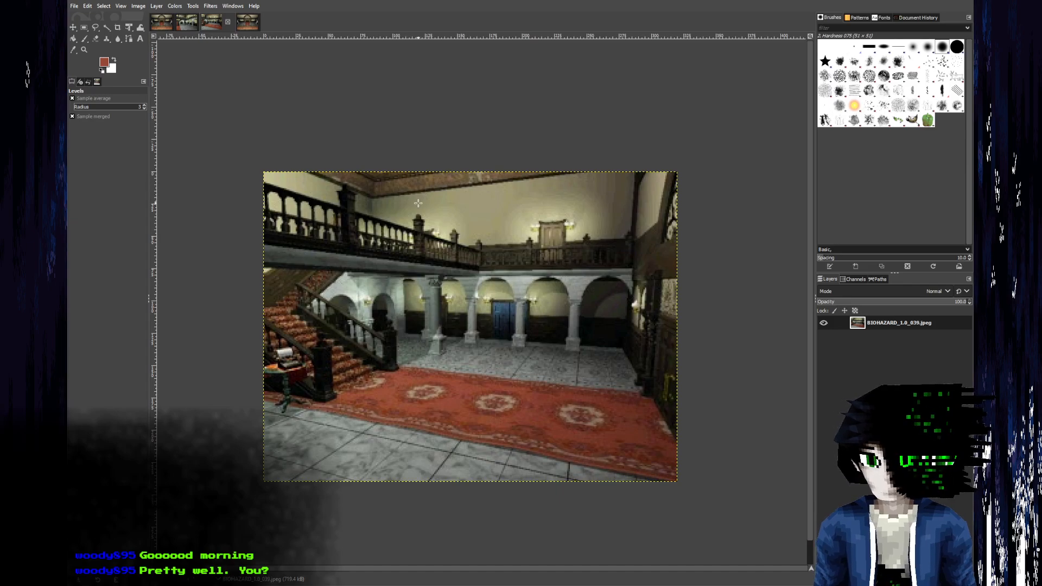
pyautogui.keyDown('ctrl'); pyautogui.scroll(7, 329, 180); pyautogui.keyUp('ctrl')
pyautogui.keyDown('ctrl'); pyautogui.scroll(-3, 674, 264); pyautogui.keyUp('ctrl')
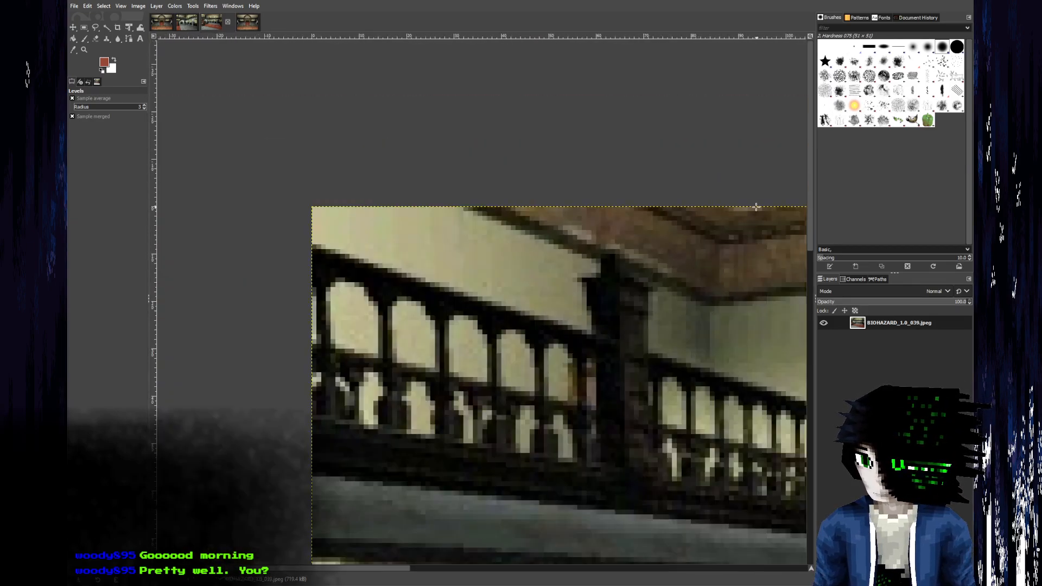
pyautogui.keyDown('ctrl'); pyautogui.scroll(-5, 672, 279); pyautogui.keyUp('ctrl')
pyautogui.keyDown('ctrl'); pyautogui.scroll(4, 446, 285); pyautogui.keyUp('ctrl')
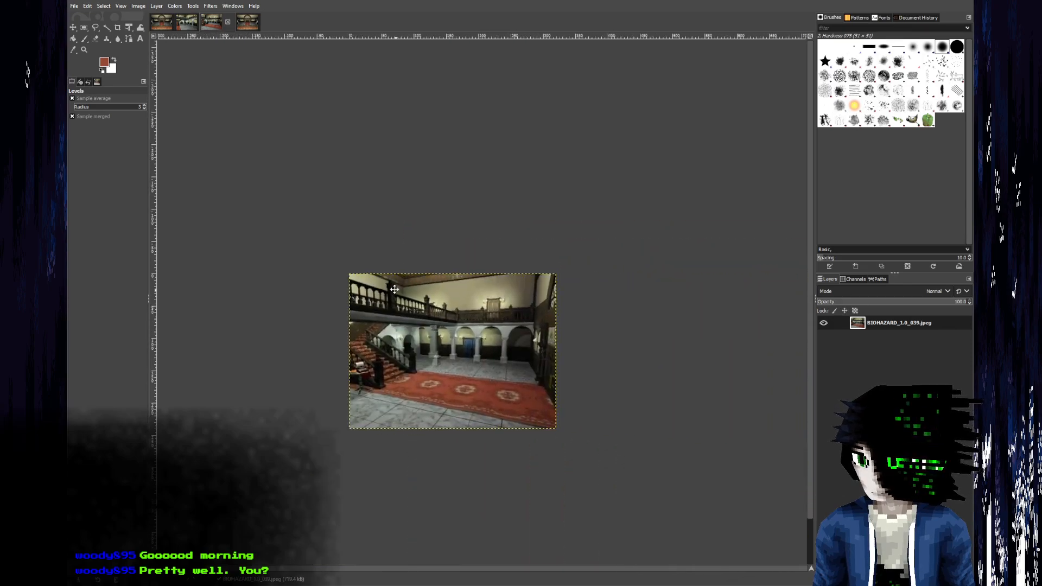
pyautogui.moveTo(446, 286); pyautogui.dragTo(444, 282, button='middle')
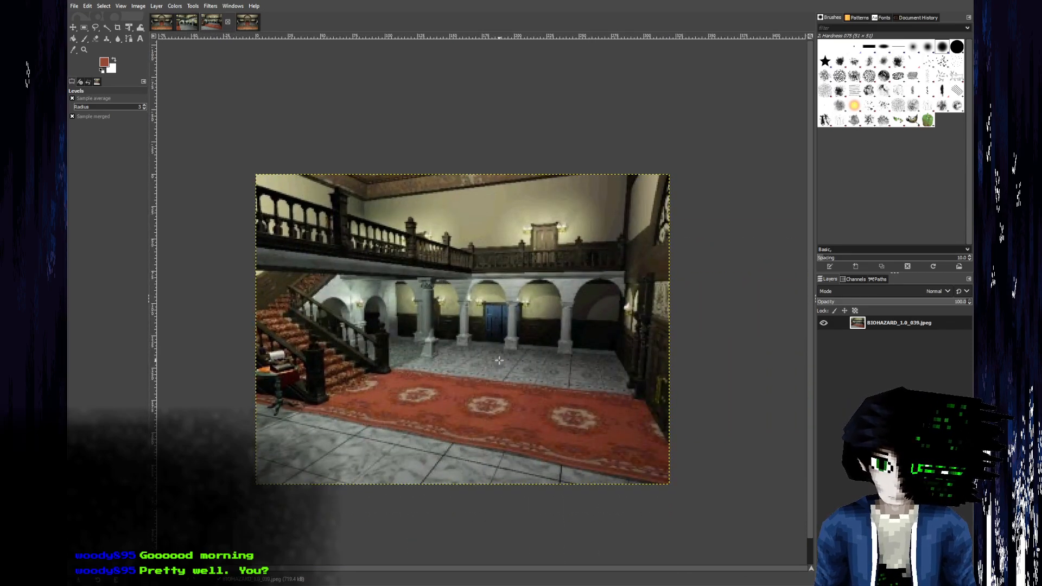
pyautogui.keyDown('ctrl'); pyautogui.scroll(3, 514, 329); pyautogui.keyUp('ctrl')
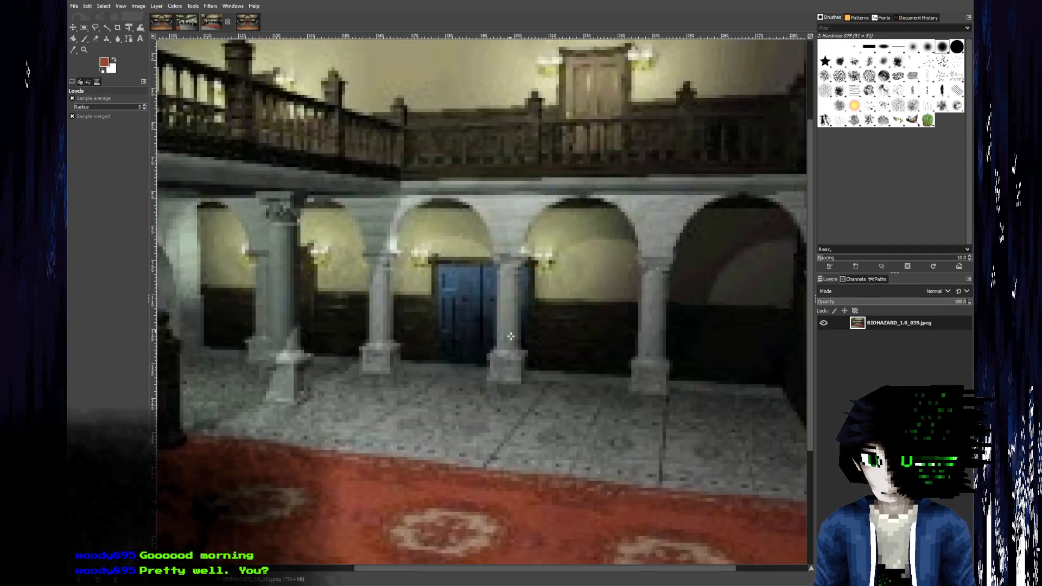
# Switch to Blender and inspect the modelled arcade, floor, carpet and curved wood-textured planes from several angles.
pyautogui.hotkey('alt', 'Tab')
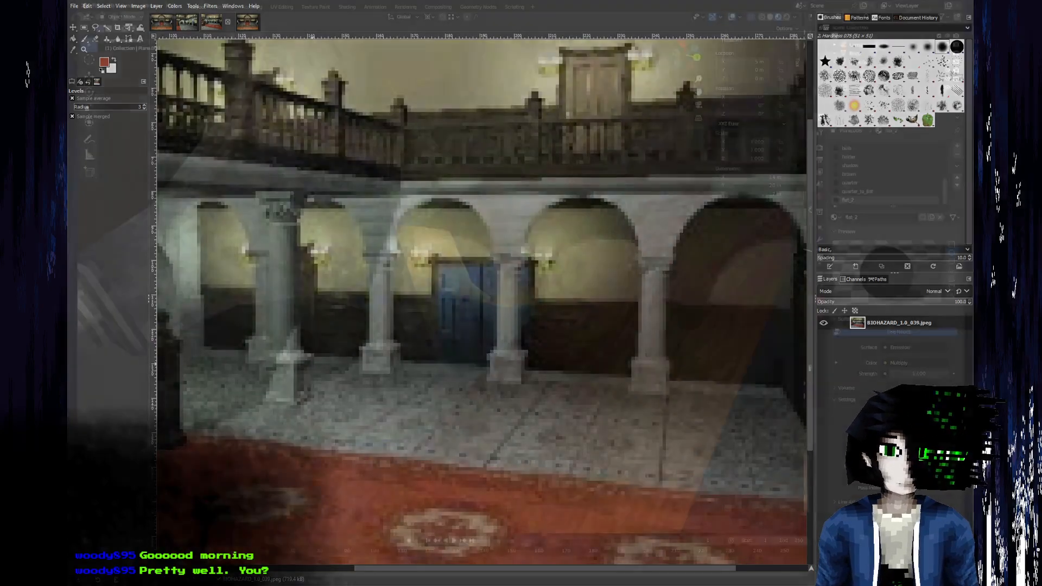
pyautogui.moveTo(307, 434); pyautogui.dragTo(333, 275, button='middle')
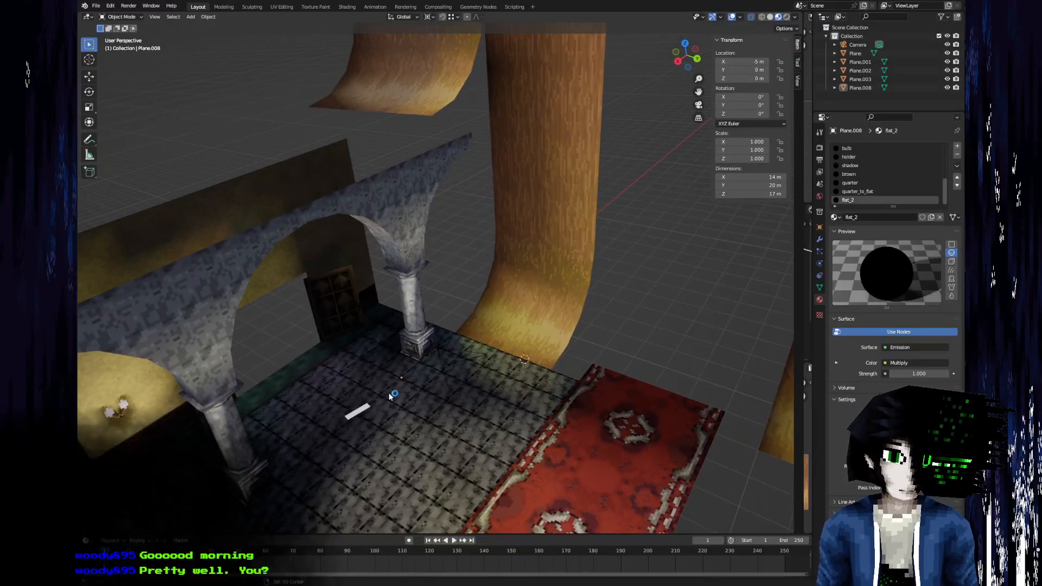
pyautogui.moveTo(399, 405); pyautogui.dragTo(439, 302, button='middle')
pyautogui.moveTo(504, 321); pyautogui.dragTo(364, 284, button='middle')
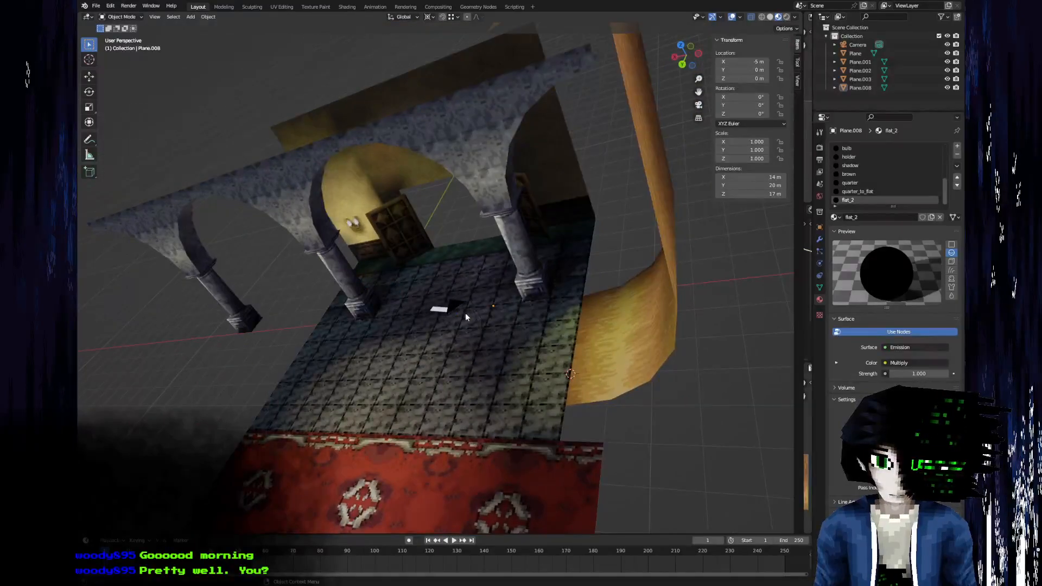
pyautogui.moveTo(246, 308); pyautogui.dragTo(373, 262, button='middle')
pyautogui.scroll(-4, 433, 401)
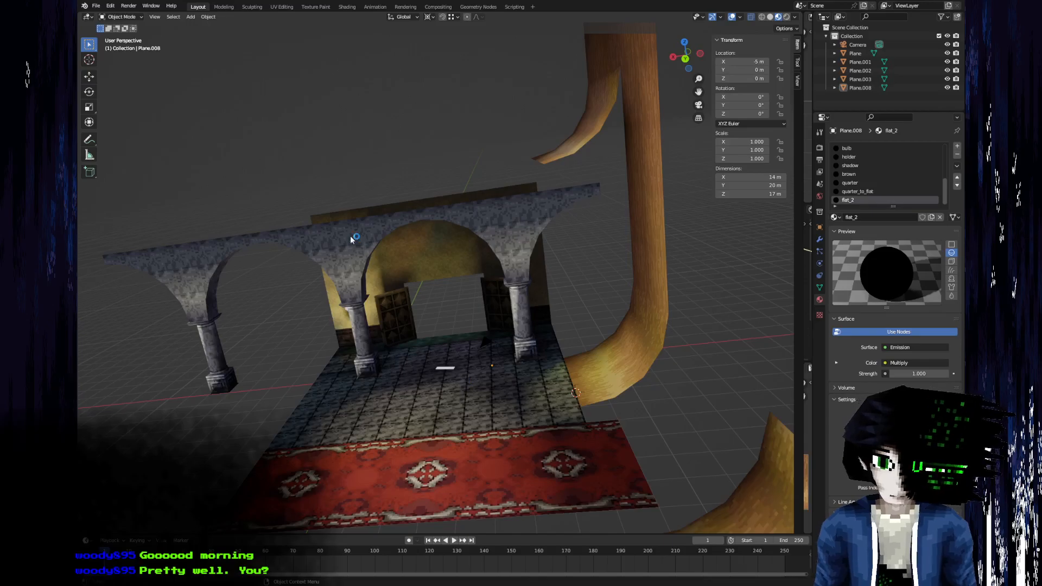
pyautogui.moveTo(445, 376); pyautogui.dragTo(380, 303, button='middle')
pyautogui.scroll(5, 485, 321)
pyautogui.scroll(-5, 654, 286)
pyautogui.moveTo(340, 247); pyautogui.dragTo(488, 280, button='middle')
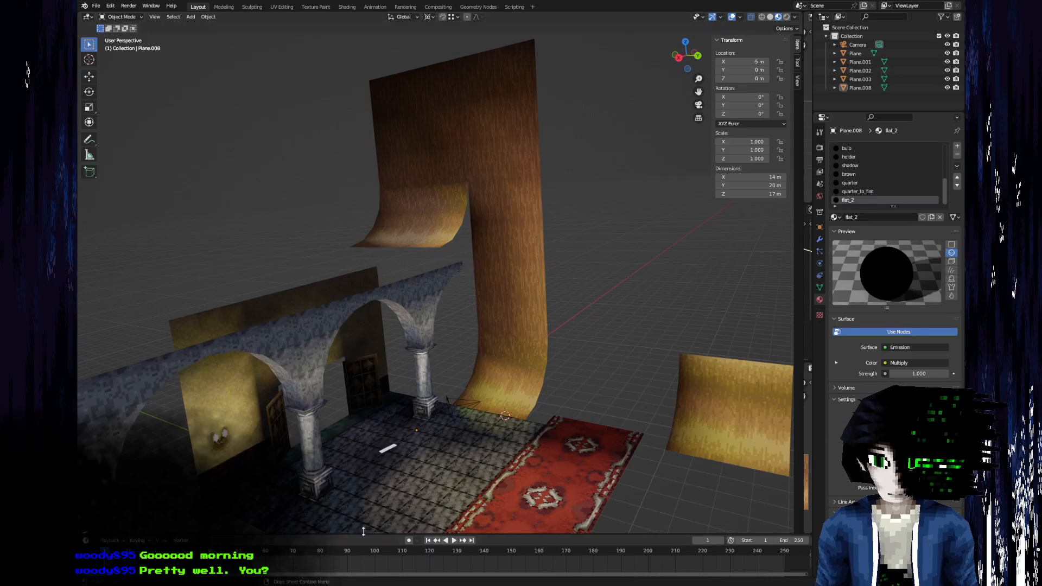
pyautogui.moveTo(503, 148); pyautogui.dragTo(247, 191, button='middle')
pyautogui.moveTo(377, 525); pyautogui.dragTo(412, 297, button='middle')
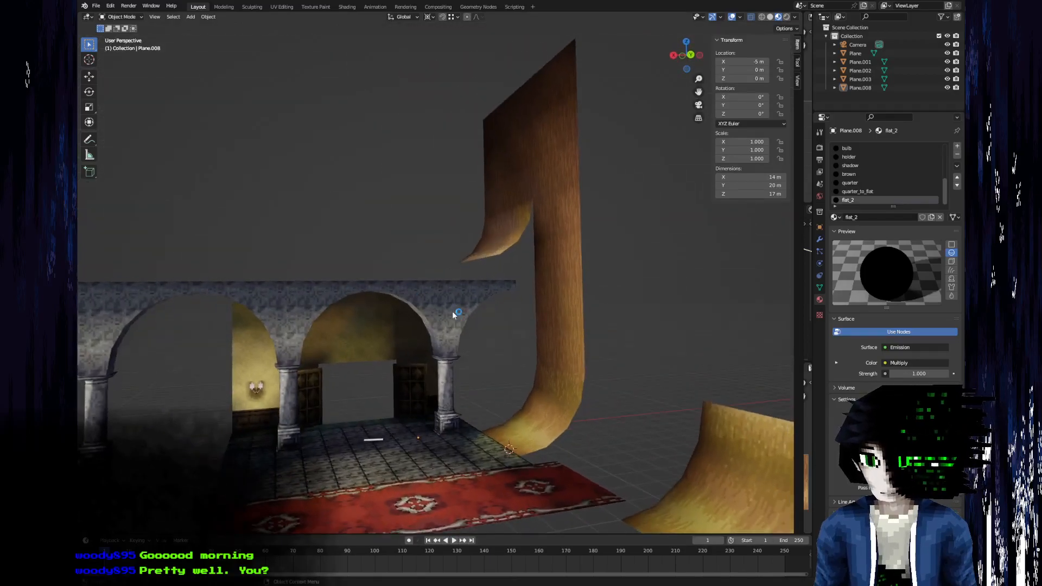
# Open the arch column Plane.001 at the arcade's end beside the doors for vertex editing.
pyautogui.click(436, 352)
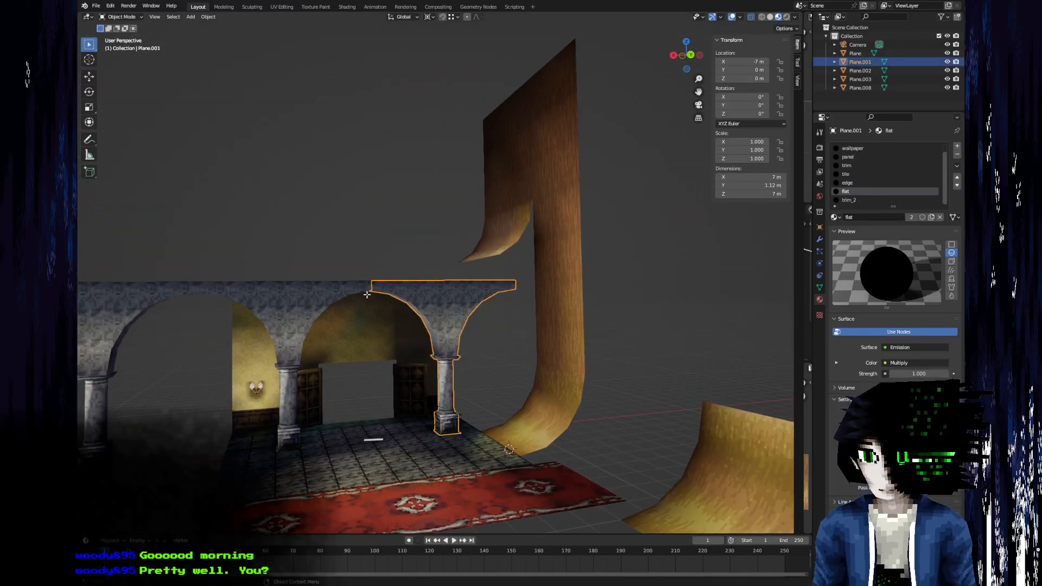
pyautogui.scroll(3, 466, 380)
pyautogui.scroll(1, 457, 265)
pyautogui.scroll(2, 428, 282)
pyautogui.moveTo(426, 283); pyautogui.dragTo(386, 314, button='middle')
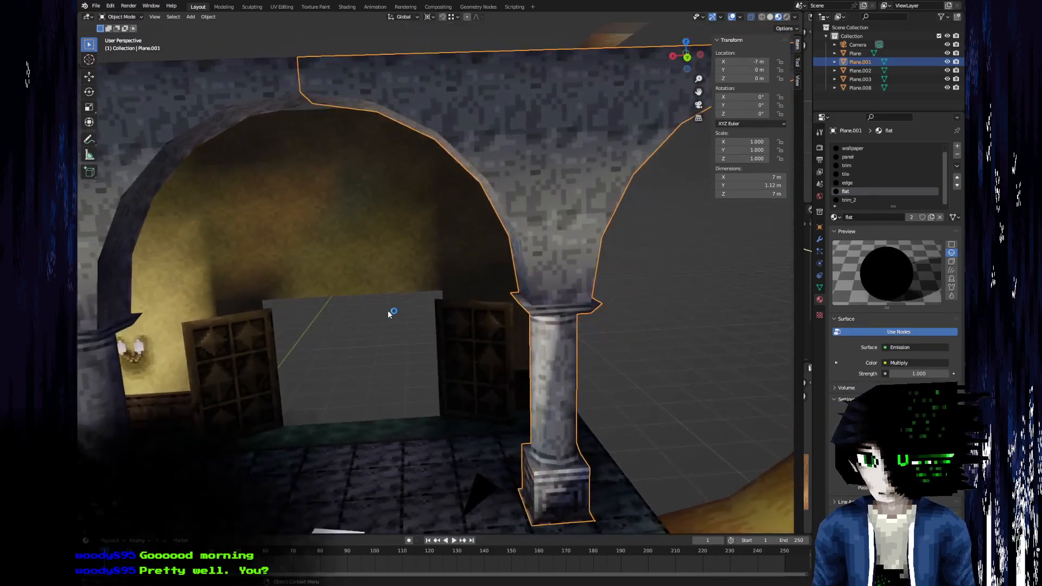
pyautogui.press('Tab')
pyautogui.press('Tab')
pyautogui.press('Tab')
pyautogui.press('1')
# Snap the 3D cursor to the lower vertex at the peak of Plane.001's arch.
pyautogui.click(317, 96)
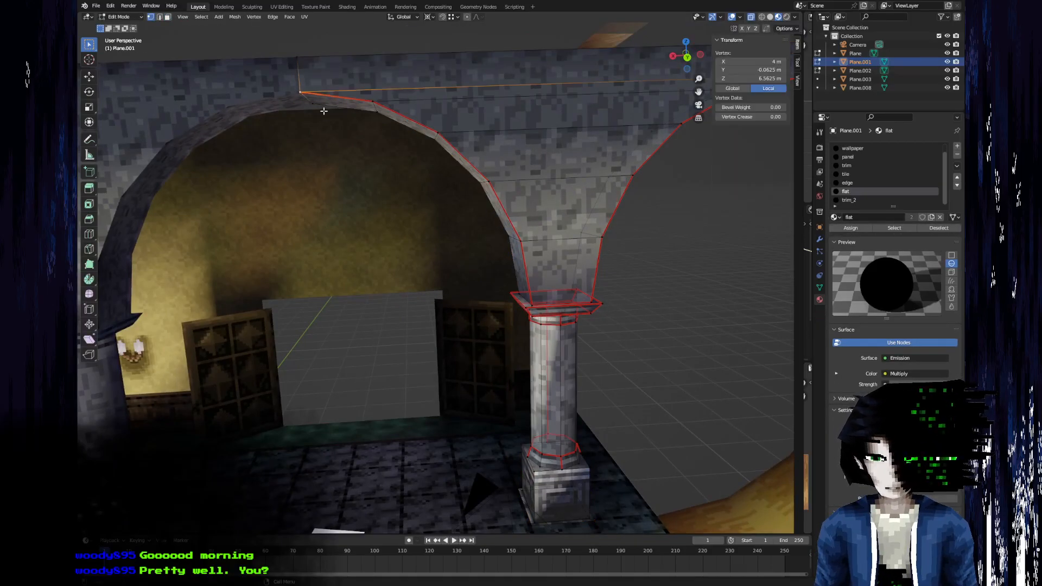
pyautogui.press('F3')
pyautogui.write('snap cursor to sel')
pyautogui.press('Return')
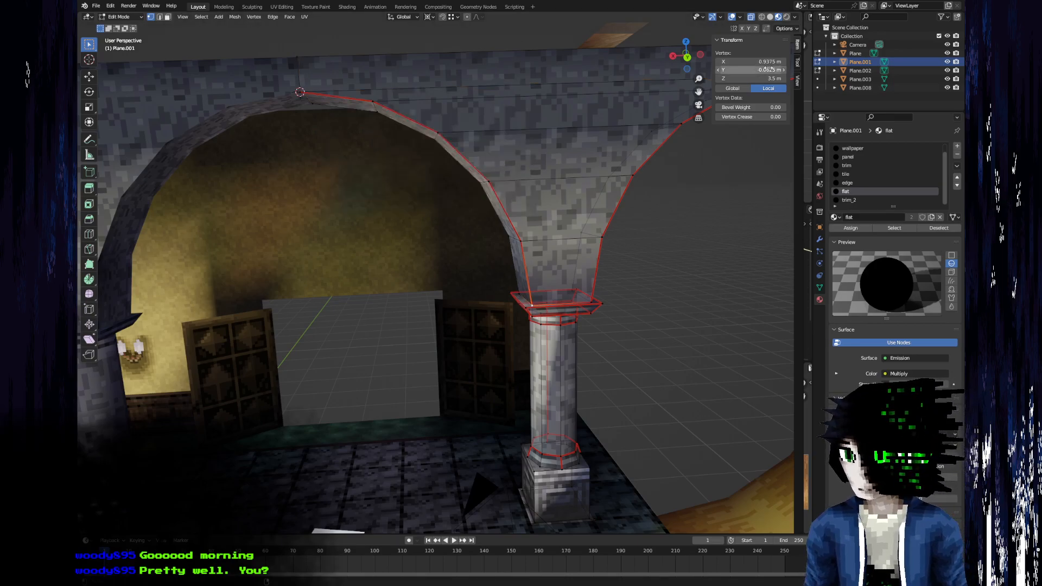
# Set the 3D cursor's Z location to 3.5 m, level with the base of the arch curve.
pyautogui.click(797, 81)
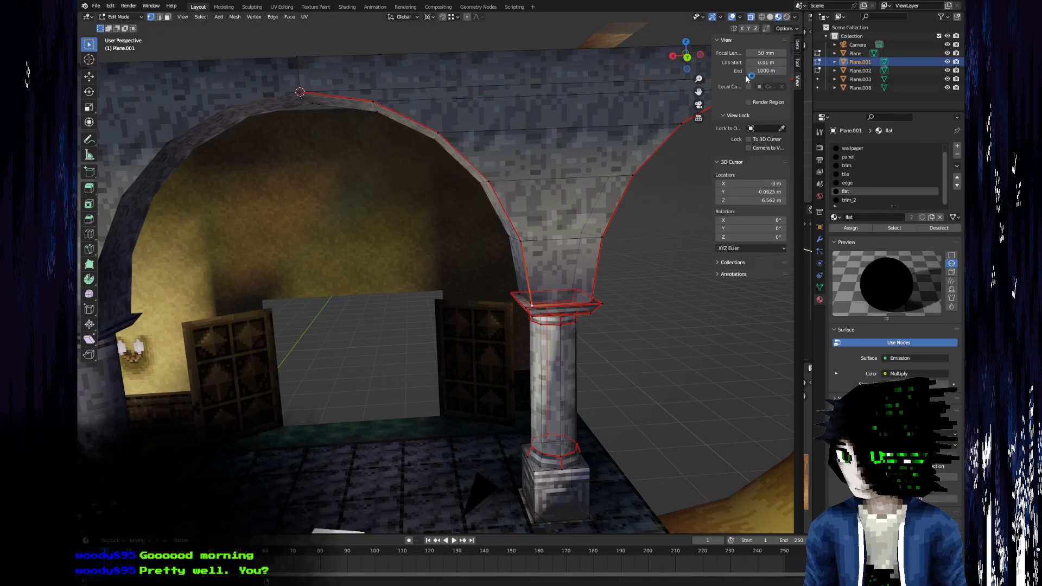
pyautogui.click(757, 200)
pyautogui.write('3.5')
pyautogui.press('Return')
pyautogui.moveTo(412, 412); pyautogui.dragTo(383, 363, button='middle')
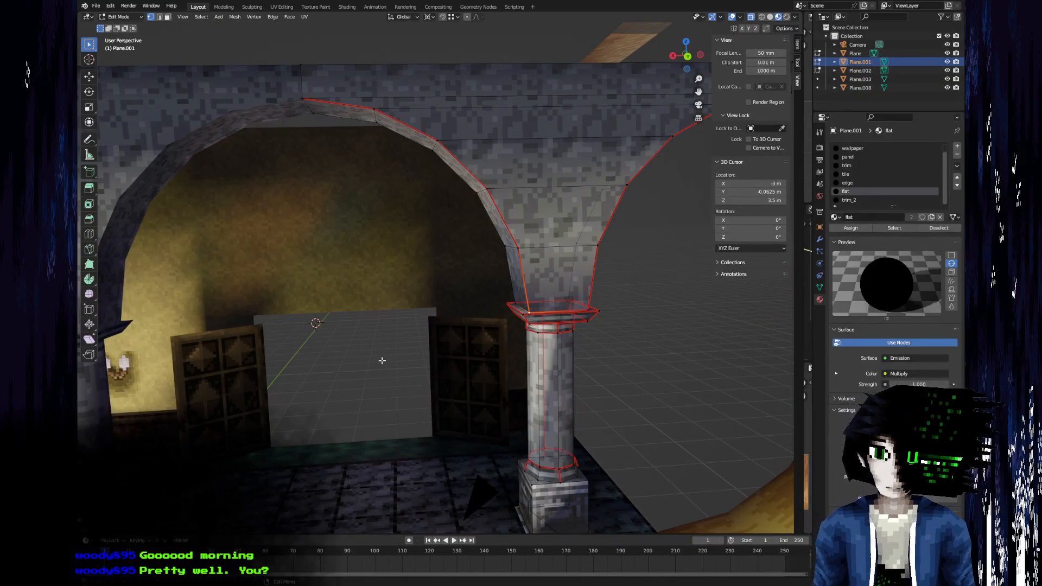
# Try the 3D cursor's X location at -4 m and return it to -3 m.
pyautogui.moveTo(403, 259); pyautogui.dragTo(526, 264, button='middle')
pyautogui.scroll(-1, 406, 289)
pyautogui.scroll(1, 495, 209)
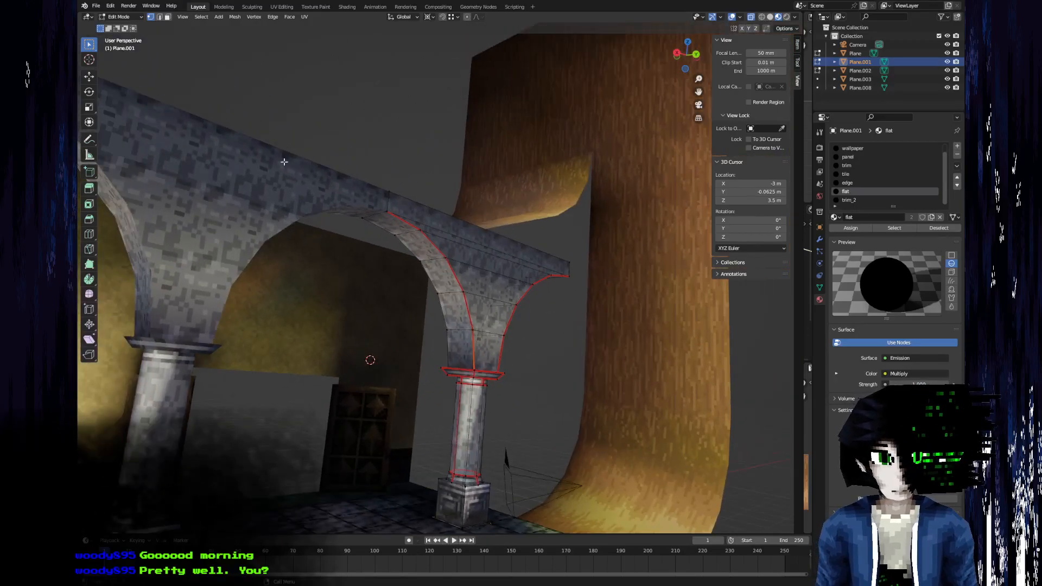
pyautogui.moveTo(495, 341); pyautogui.dragTo(345, 362, button='middle')
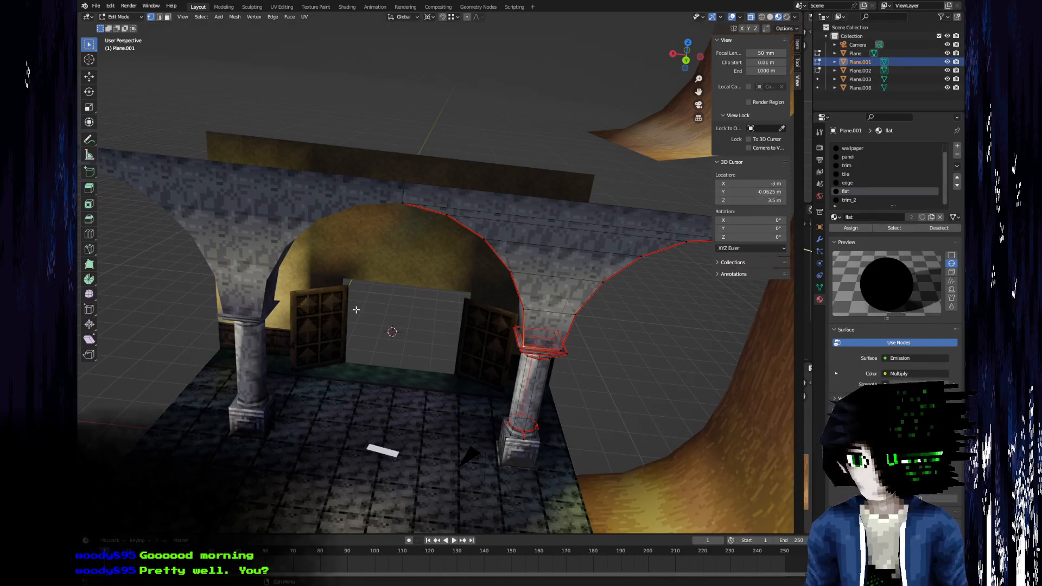
pyautogui.click(749, 183)
pyautogui.press('Home')
pyautogui.write('-')
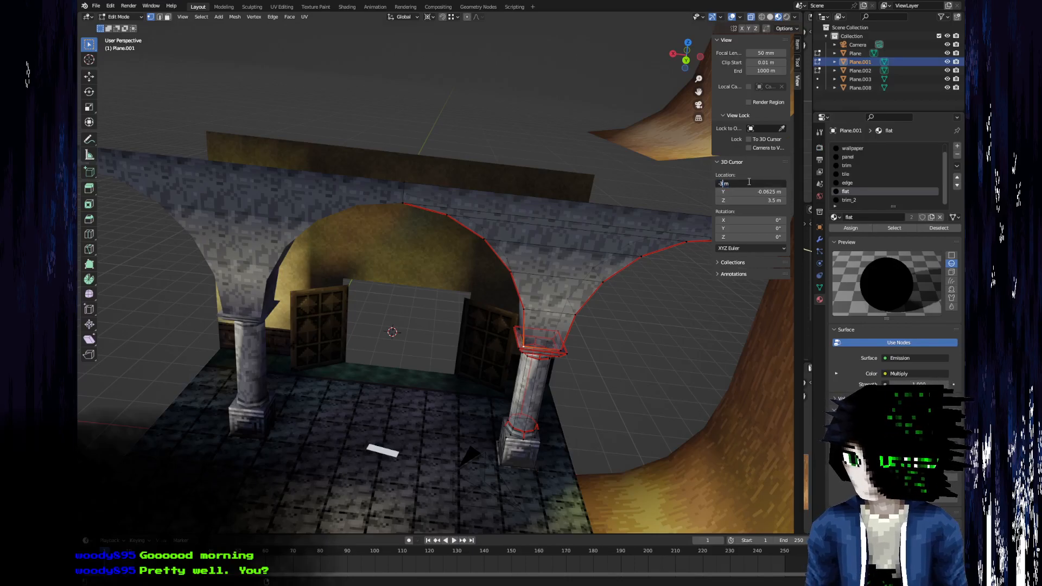
pyautogui.press('Return')
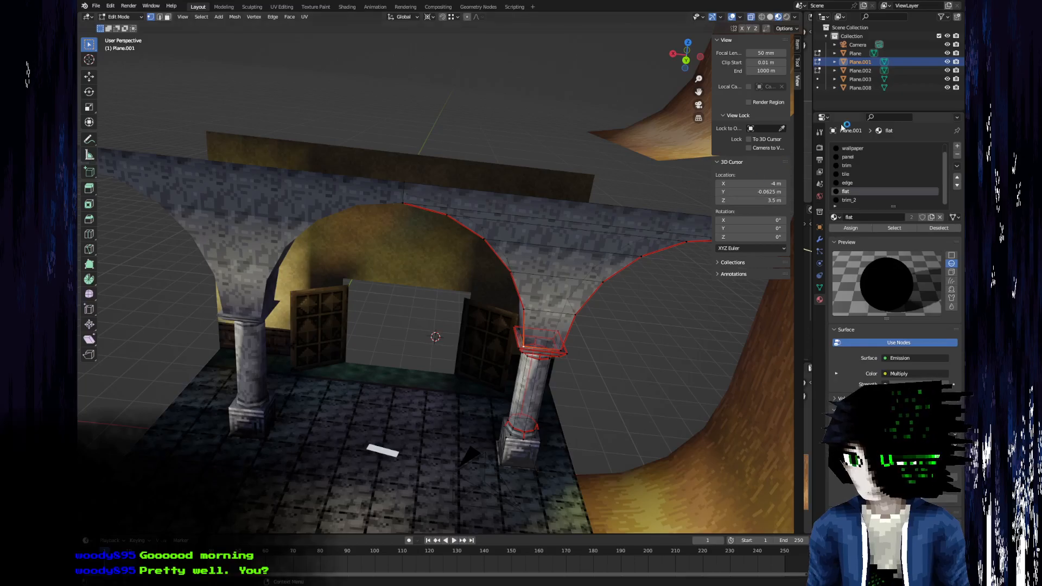
pyautogui.click(747, 183)
pyautogui.press('Left')
pyautogui.press('Right')
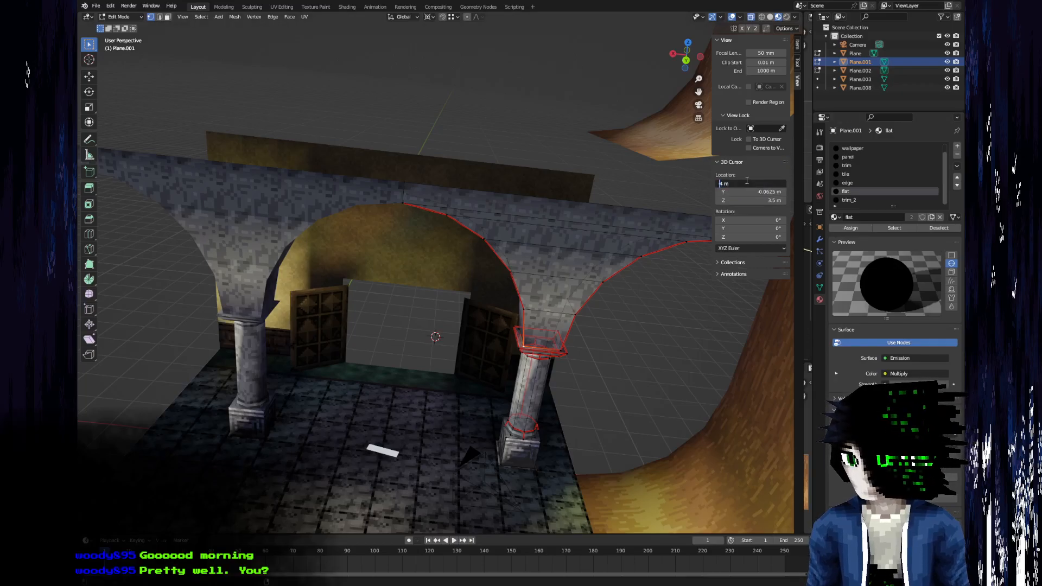
pyautogui.press('Return')
# Select the inner faces along the curve of Plane.001's arch and split them from the surrounding mesh.
pyautogui.moveTo(536, 237); pyautogui.dragTo(663, 188, button='middle')
pyautogui.press('3')
pyautogui.click(453, 339)
pyautogui.keyDown('ctrl'); pyautogui.click(416, 226); pyautogui.keyUp('ctrl')
pyautogui.moveTo(418, 227); pyautogui.dragTo(339, 277, button='middle')
pyautogui.press('y')
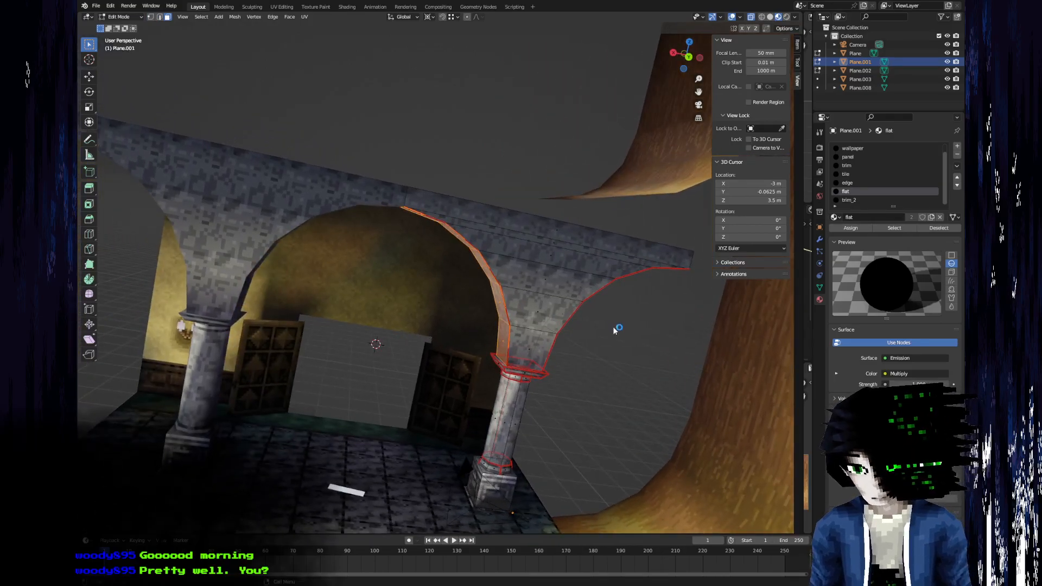
# Read the local X coordinate of the vertex where the arch's curve meets the column capital.
pyautogui.press('1')
pyautogui.click(510, 369)
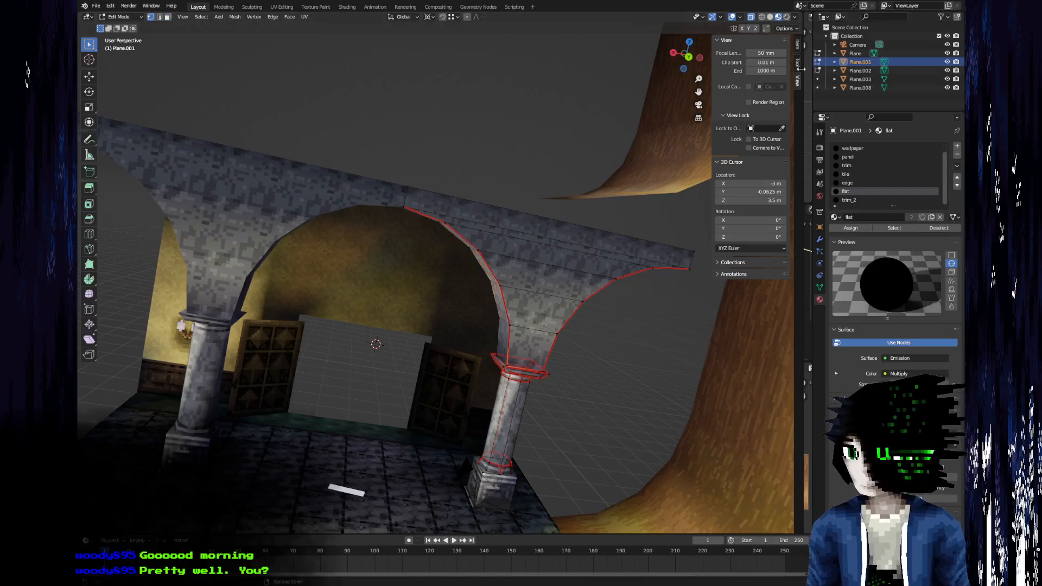
pyautogui.click(797, 44)
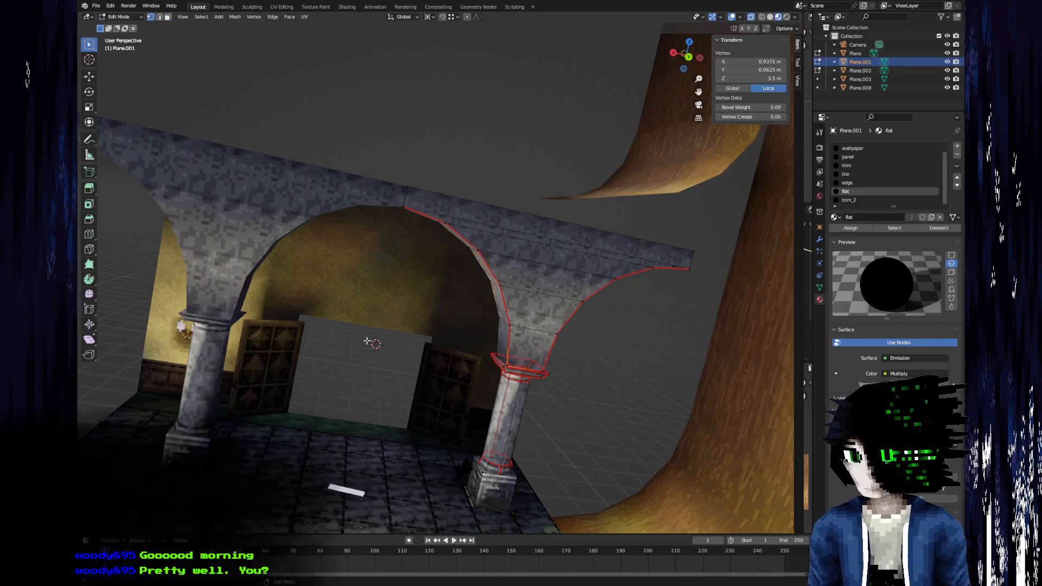
pyautogui.moveTo(315, 294); pyautogui.dragTo(302, 308, button='middle')
pyautogui.click(748, 63)
pyautogui.click(747, 63)
pyautogui.moveTo(736, 62); pyautogui.dragTo(718, 61)
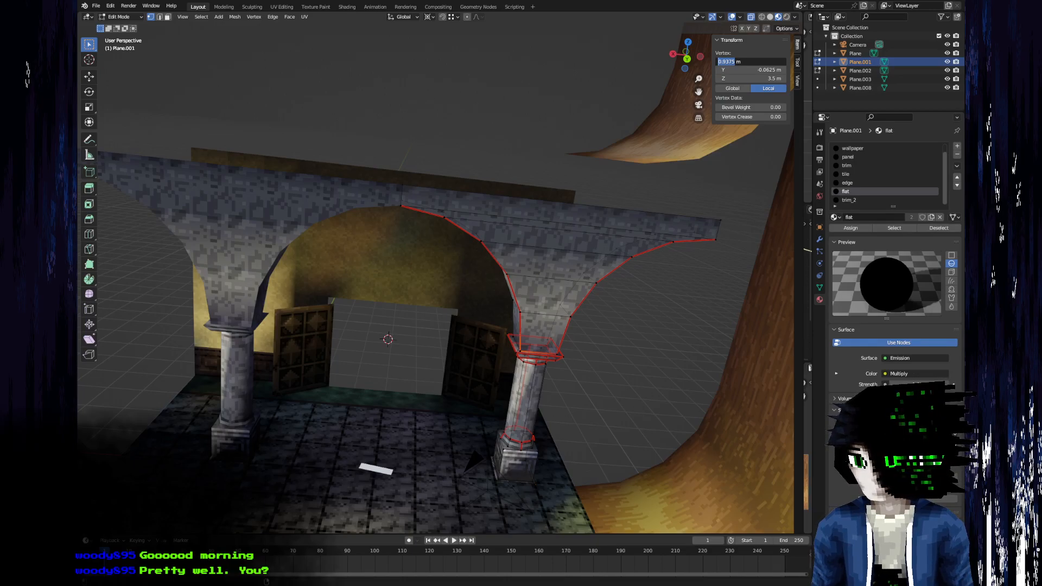
pyautogui.press('Return')
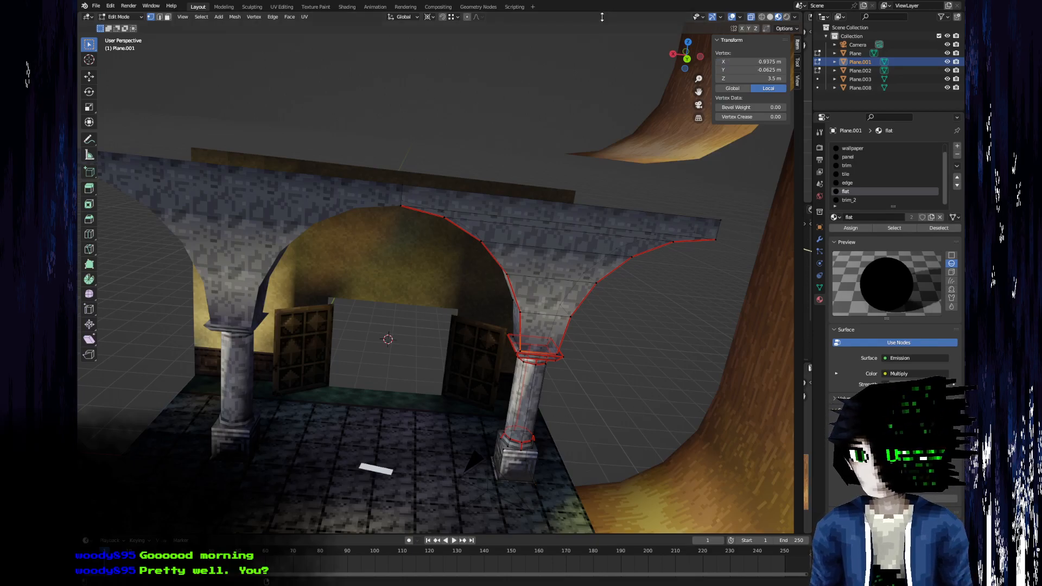
# Scale the five inner faces of the arch to about 0.52 around the 3D cursor in X and Z, excluding Y.
pyautogui.scroll(3, 564, 317)
pyautogui.moveTo(565, 318); pyautogui.dragTo(521, 370, button='middle')
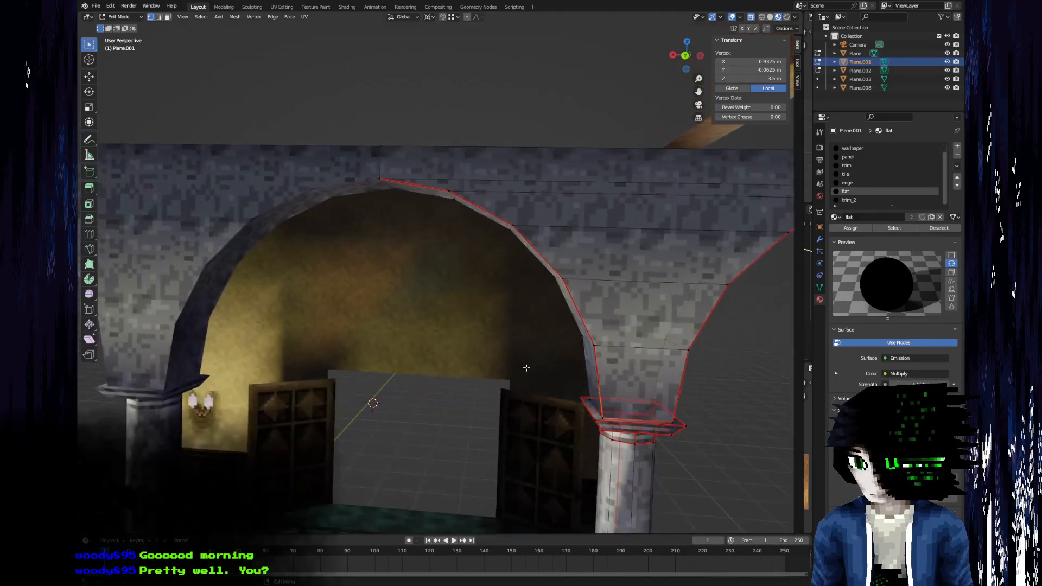
pyautogui.press('3')
pyautogui.click(595, 362)
pyautogui.keyDown('shift'); pyautogui.click(561, 299); pyautogui.keyUp('shift')
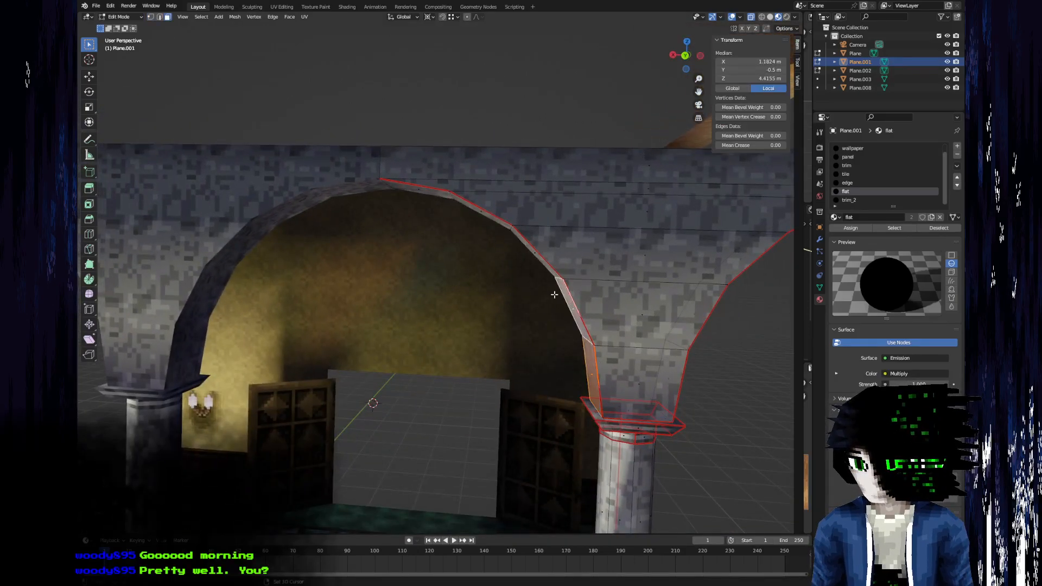
pyautogui.keyDown('shift'); pyautogui.click(532, 251); pyautogui.keyUp('shift')
pyautogui.keyDown('shift'); pyautogui.click(490, 222); pyautogui.keyUp('shift')
pyautogui.keyDown('shift'); pyautogui.click(419, 192); pyautogui.keyUp('shift')
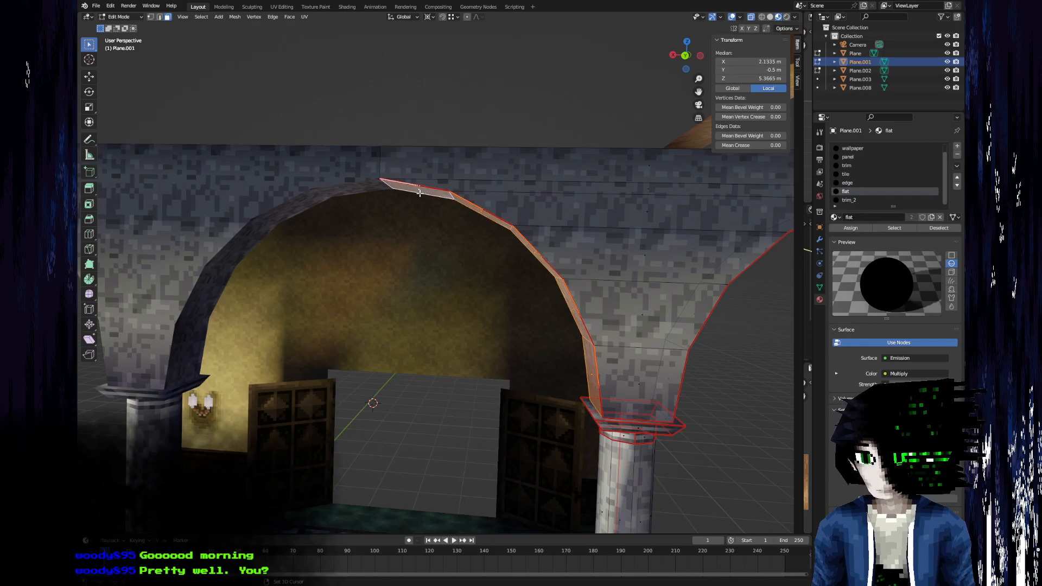
pyautogui.press('s')
pyautogui.hotkey('shift', 'y')
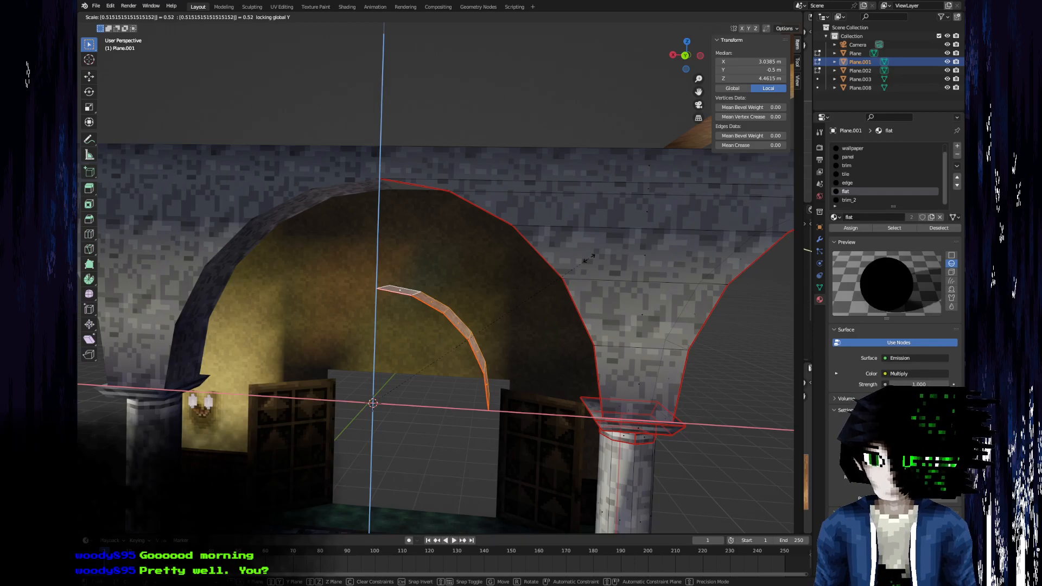
pyautogui.click(589, 259)
# Try moving the reduced arch faces 1 m along X towards the column, then undo the scaling.
pyautogui.moveTo(438, 291); pyautogui.dragTo(430, 433, button='middle')
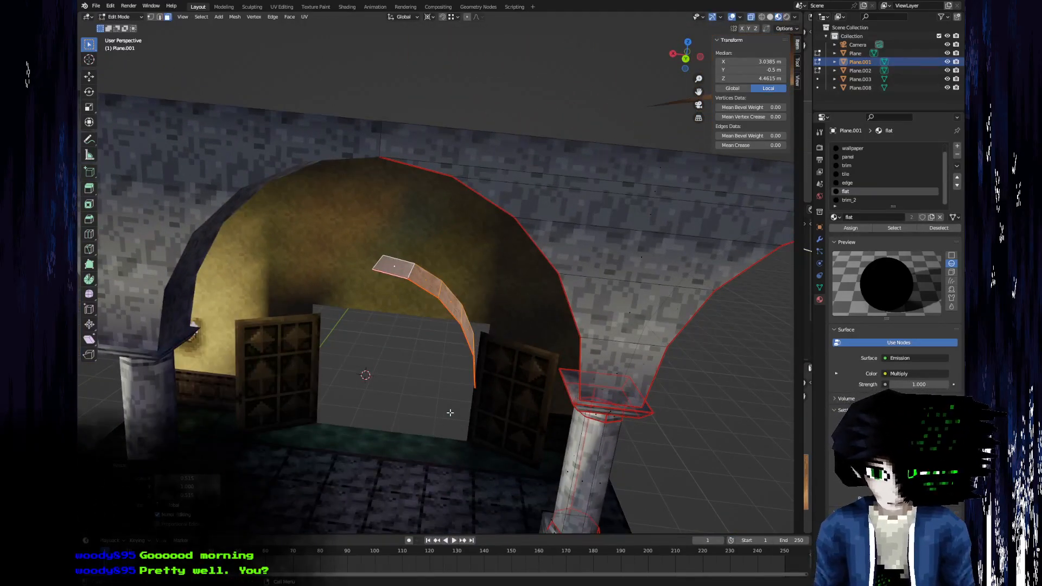
pyautogui.write('gx1-')
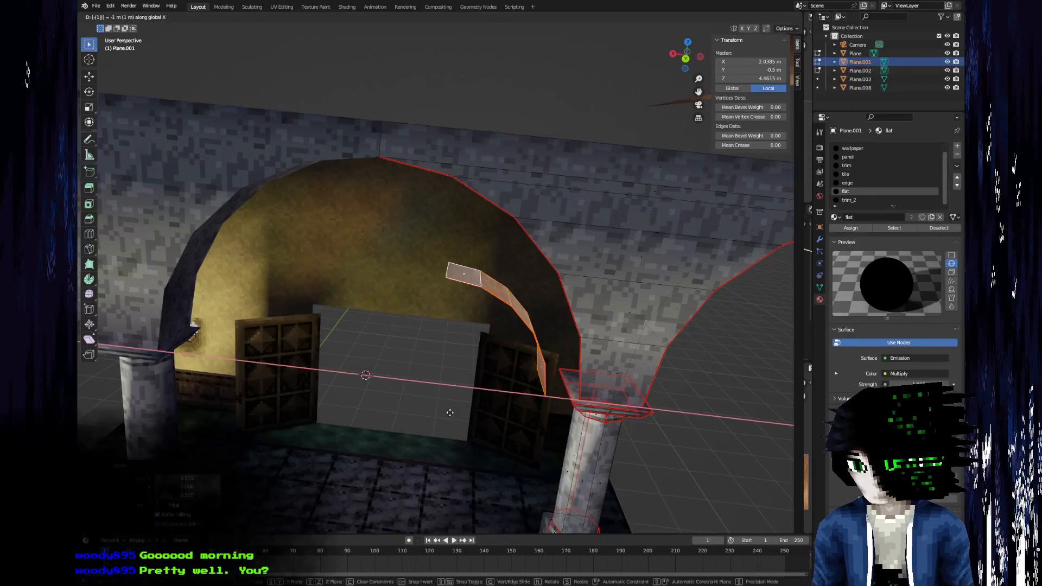
pyautogui.press('Escape')
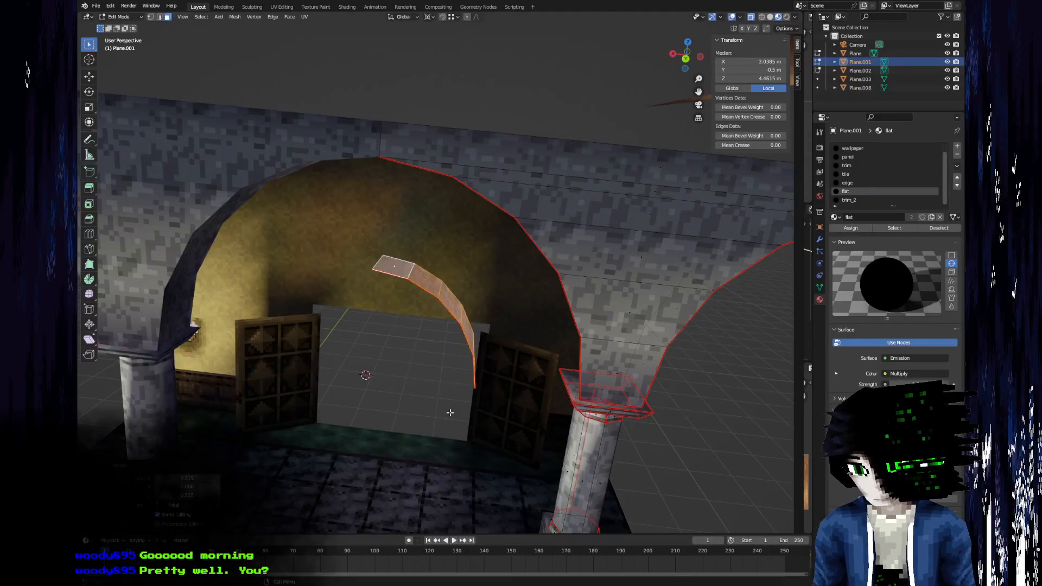
pyautogui.hotkey('ctrl', 'z')
# Examine the end column, its arch and the neighbouring arcade from the front and from above.
pyautogui.moveTo(450, 412); pyautogui.dragTo(364, 350, button='middle')
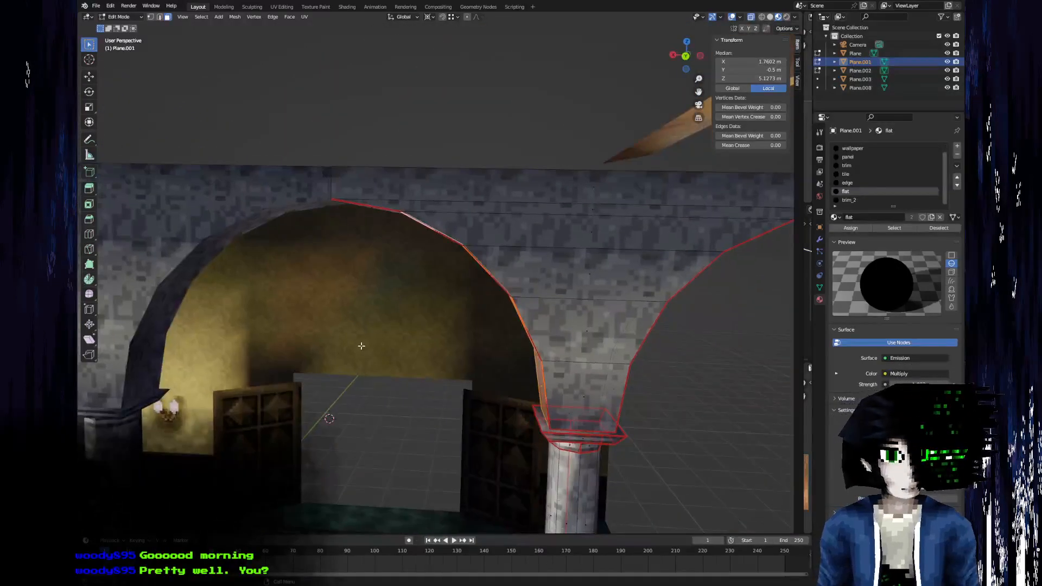
pyautogui.scroll(-2, 374, 336)
pyautogui.moveTo(404, 316); pyautogui.dragTo(409, 293, button='middle')
pyautogui.scroll(3, 402, 282)
pyautogui.scroll(-3, 356, 237)
pyautogui.moveTo(358, 244); pyautogui.dragTo(390, 209, button='middle')
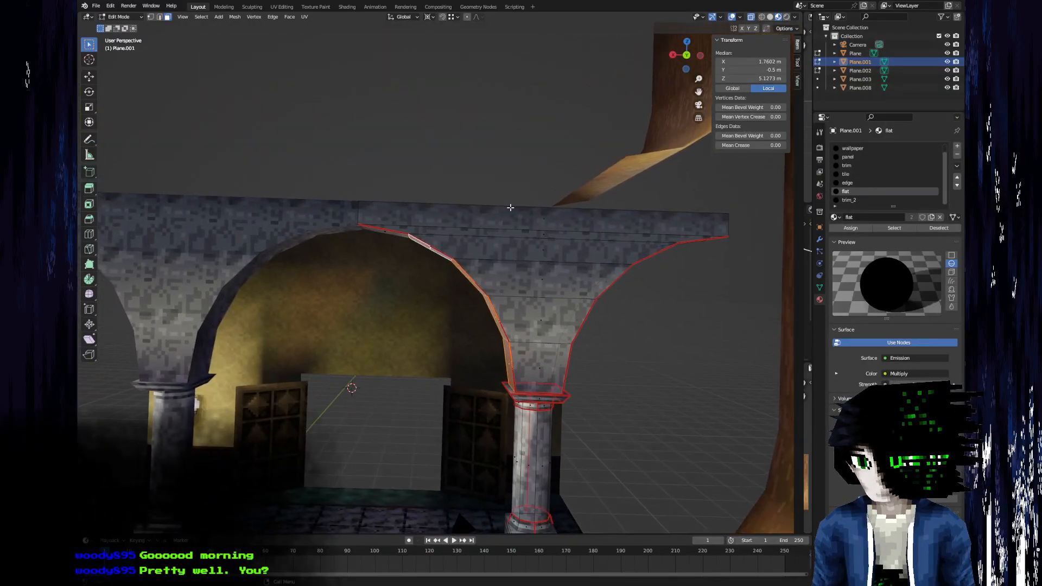
pyautogui.click(536, 372)
pyautogui.scroll(-4, 536, 361)
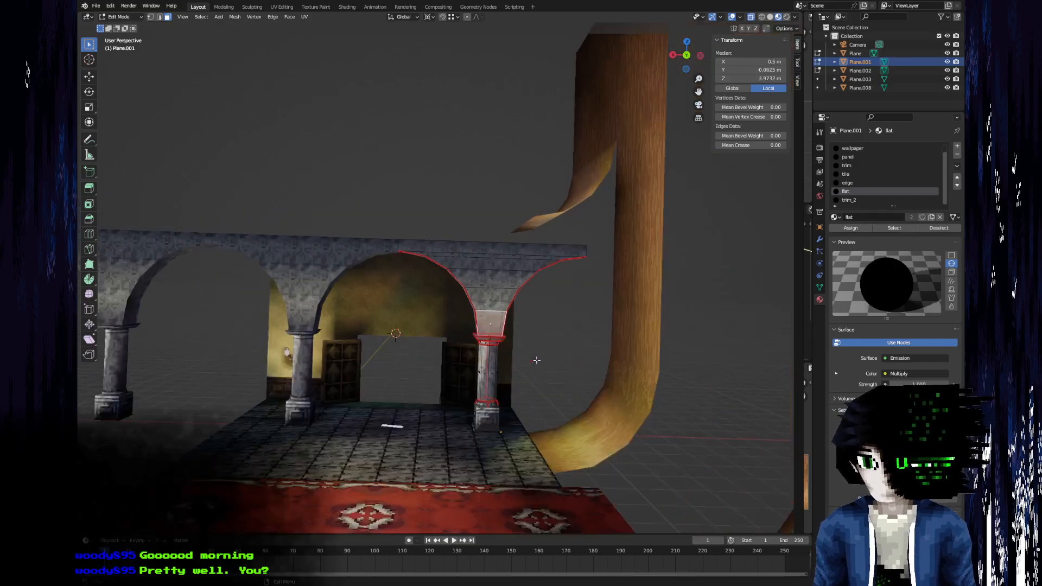
pyautogui.moveTo(496, 344); pyautogui.dragTo(489, 460, button='middle')
pyautogui.scroll(3, 450, 451)
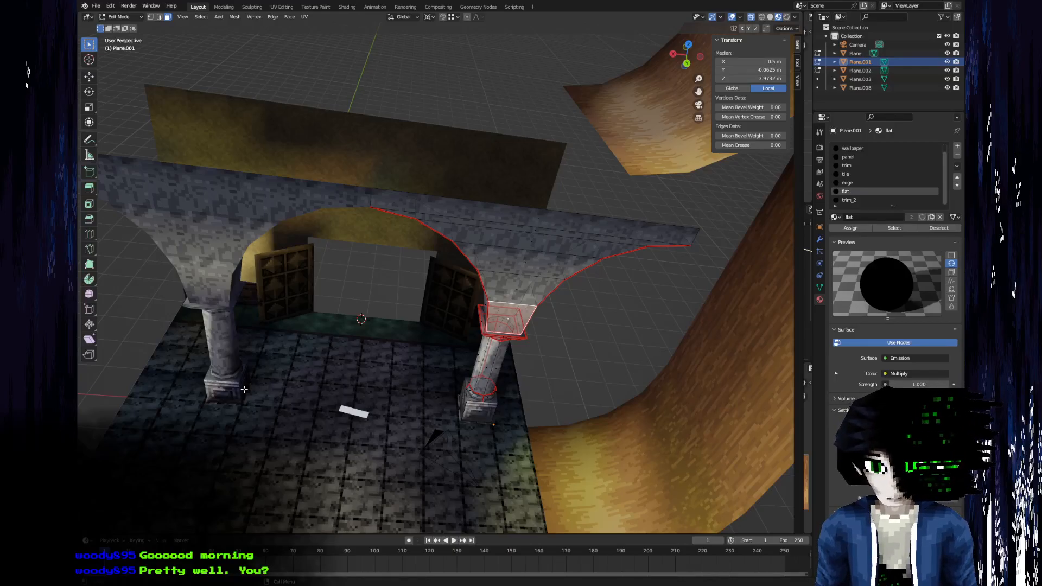
pyautogui.moveTo(306, 402); pyautogui.dragTo(356, 405)
pyautogui.moveTo(369, 409); pyautogui.dragTo(552, 312, button='middle')
# Select the whole linked mesh of the arch column and merge its vertices by distance.
pyautogui.click(494, 307)
pyautogui.scroll(-2, 419, 275)
pyautogui.press('c')
pyautogui.press('Escape')
pyautogui.hotkey('ctrl', 'l')
pyautogui.press('m')
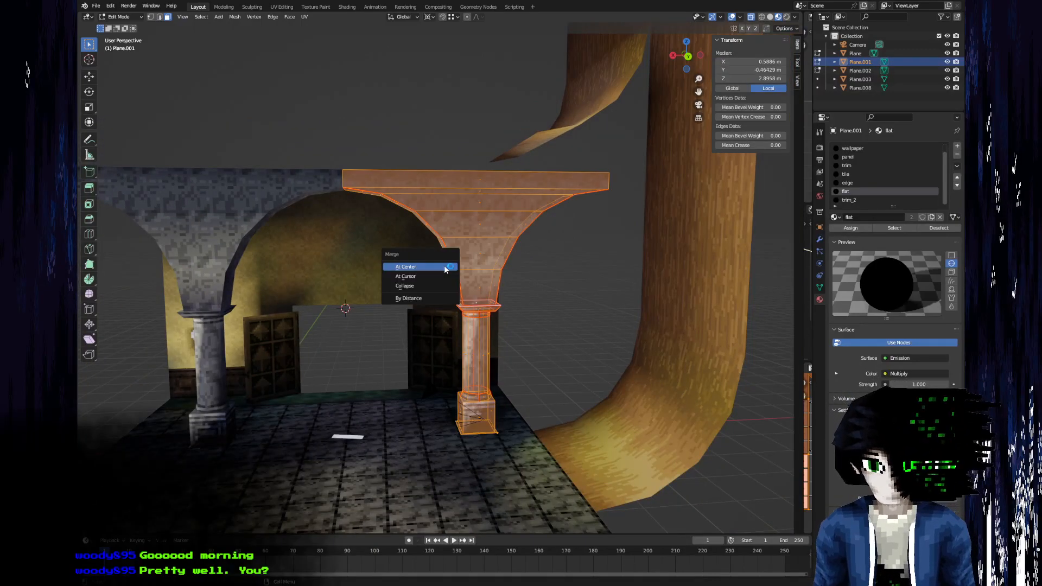
pyautogui.press('Escape')
pyautogui.press('m')
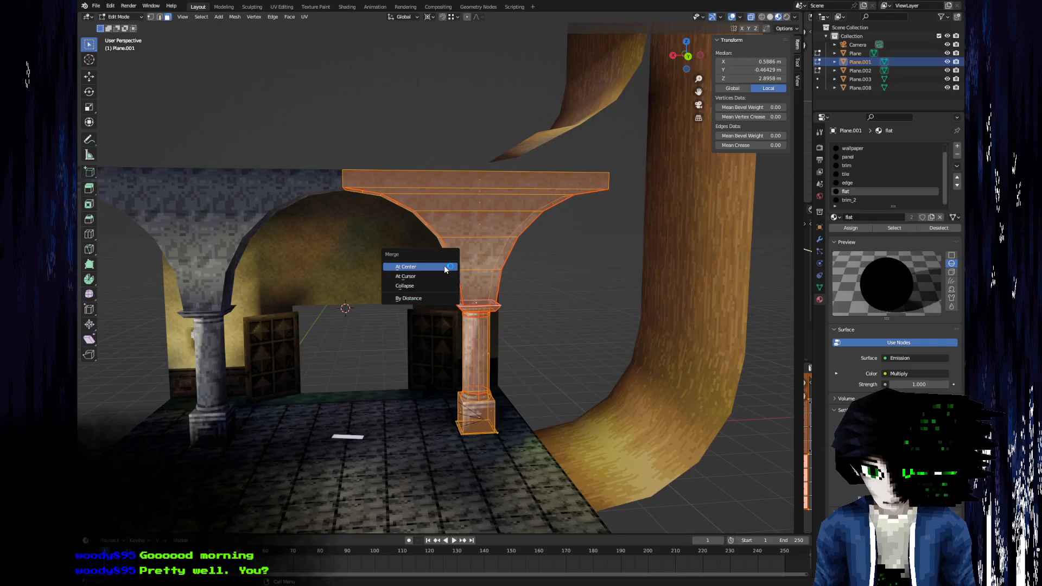
pyautogui.click(421, 298)
# Select the vertices of the arch and capital above the column shaft, leaving the column's base unselected.
pyautogui.click(511, 299)
pyautogui.press('c')
pyautogui.scroll(-14, 491, 319)
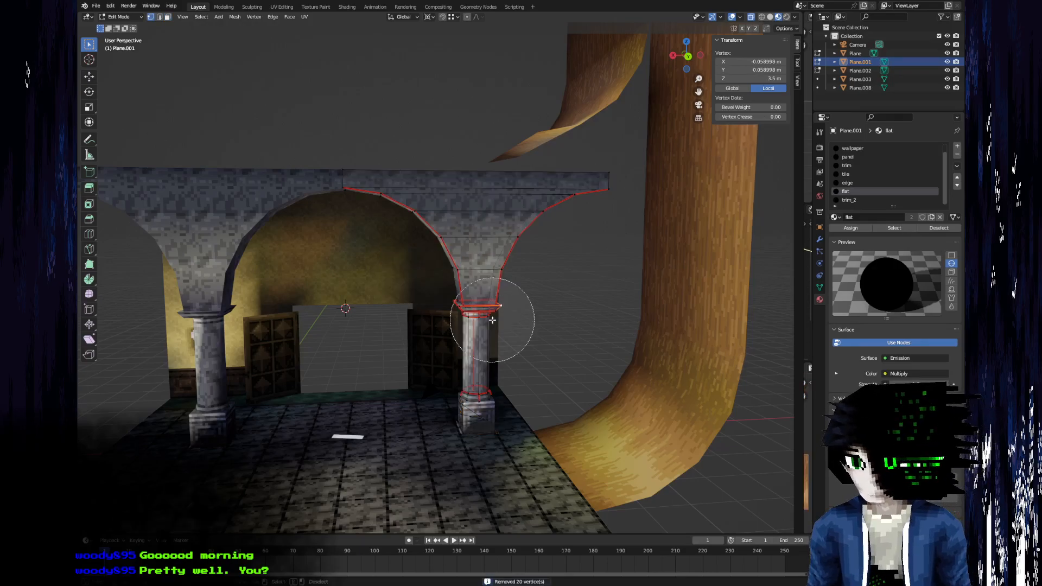
pyautogui.moveTo(477, 285)
pyautogui.mouseDown()
pyautogui.moveTo(606, 209)
pyautogui.moveTo(344, 167)
pyautogui.mouseUp()
pyautogui.press('Escape')
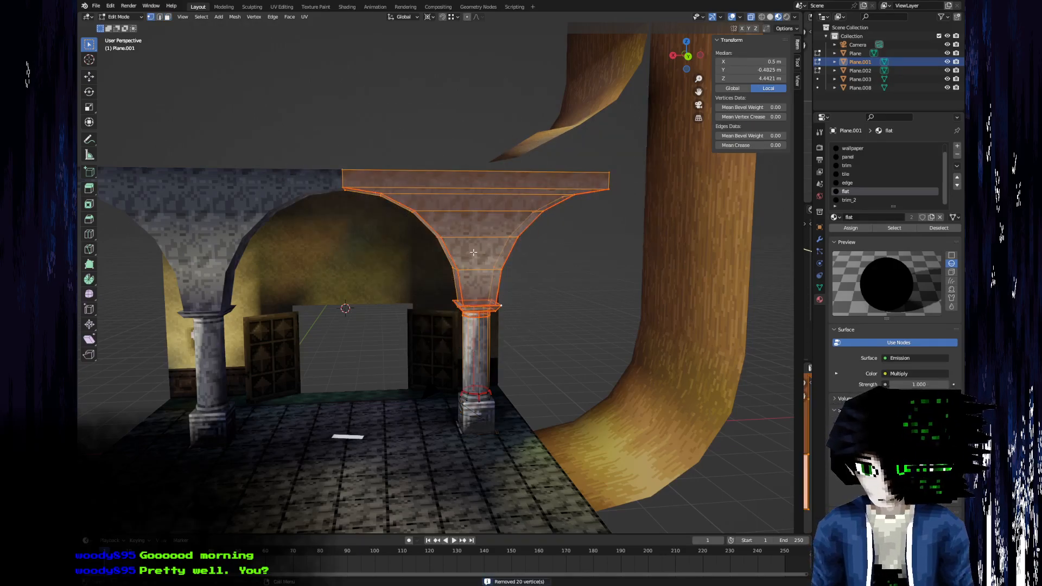
# Try lowering the selected arch and capital by 1 m along Z.
pyautogui.press('g')
pyautogui.press('z')
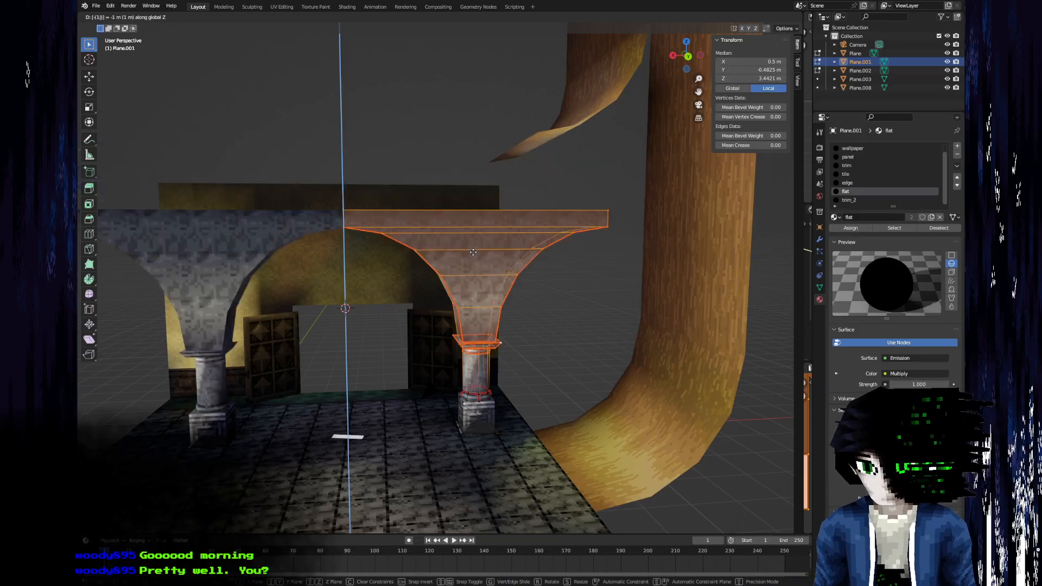
pyautogui.click(526, 288)
pyautogui.press('Tab')
pyautogui.moveTo(526, 288); pyautogui.dragTo(489, 308, button='middle')
pyautogui.press('Tab')
# Lower the selected arch and capital by 50 cm along Z and leave vertex editing.
pyautogui.press('g')
pyautogui.press('z')
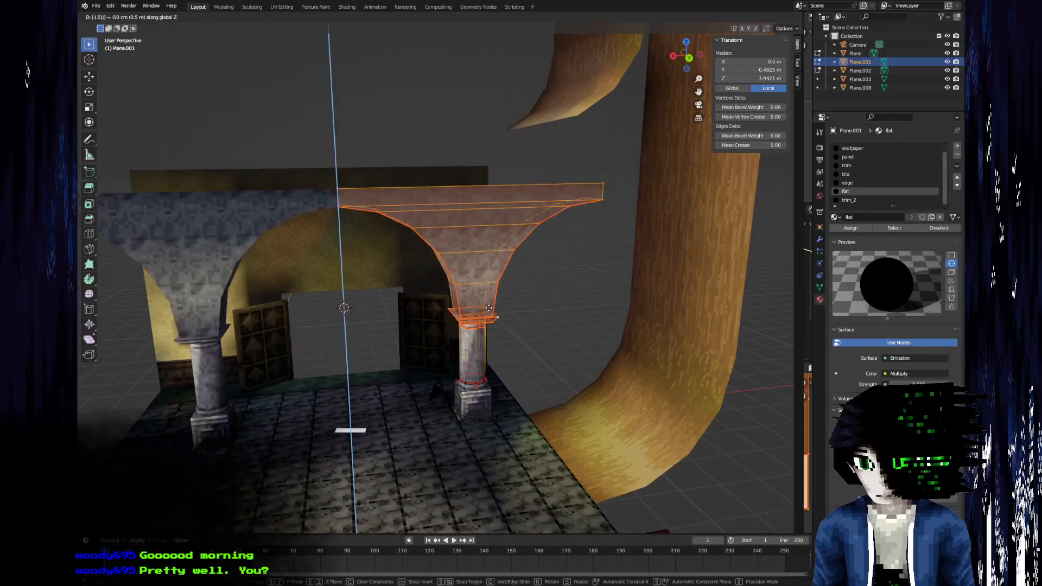
pyautogui.click(491, 312)
pyautogui.press('Tab')
pyautogui.moveTo(294, 300); pyautogui.dragTo(386, 235, button='middle')
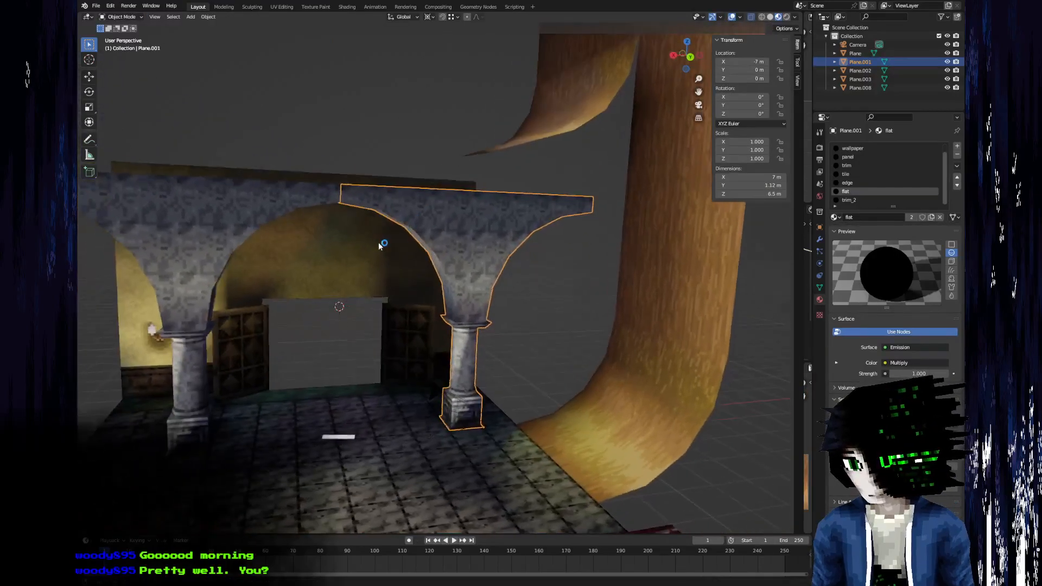
pyautogui.moveTo(379, 302); pyautogui.dragTo(445, 416, button='middle')
pyautogui.scroll(3, 435, 413)
# Set the 3D cursor's Z location to 3 m, level with the vertex at the foot of the lowered arch.
pyautogui.press('Tab')
pyautogui.click(435, 430)
pyautogui.moveTo(377, 397); pyautogui.dragTo(352, 227, button='middle')
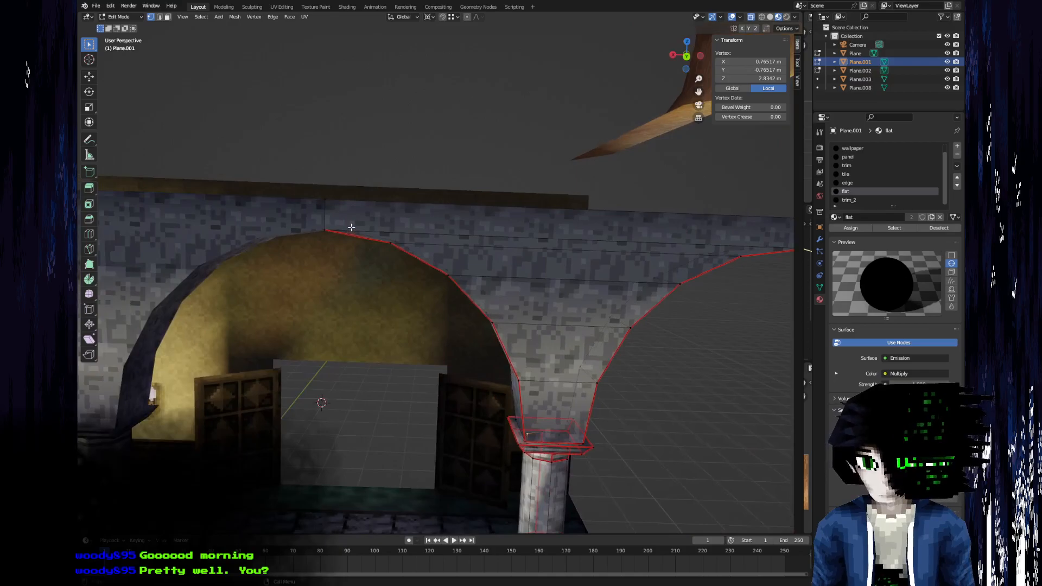
pyautogui.click(523, 443)
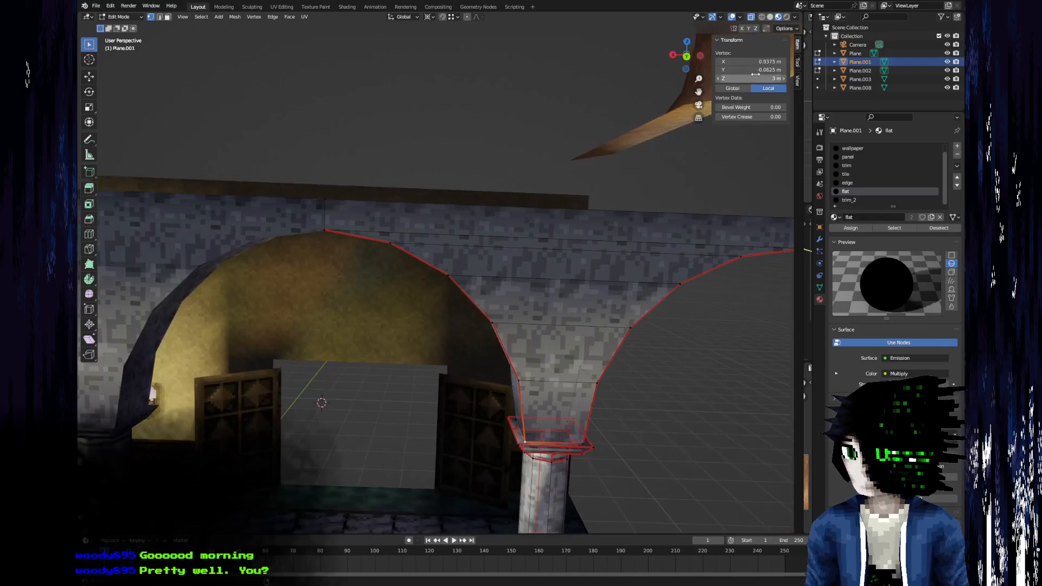
pyautogui.click(798, 81)
pyautogui.click(753, 201)
pyautogui.write('3')
pyautogui.press('Return')
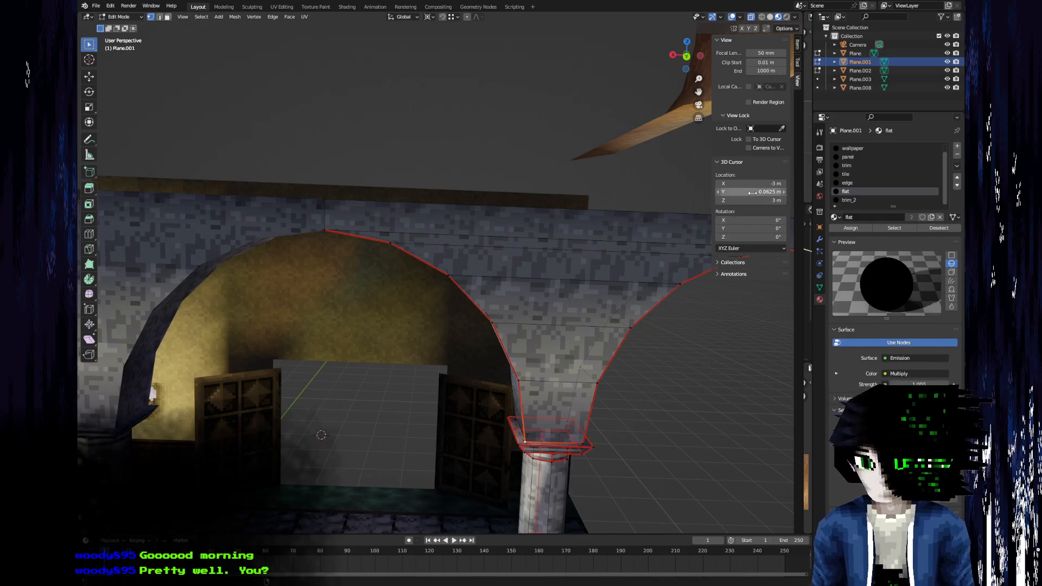
# Select the five inner faces of the lowered arch and scale them down around the 3D cursor, excluding the Y axis.
pyautogui.moveTo(472, 290); pyautogui.dragTo(363, 326, button='middle')
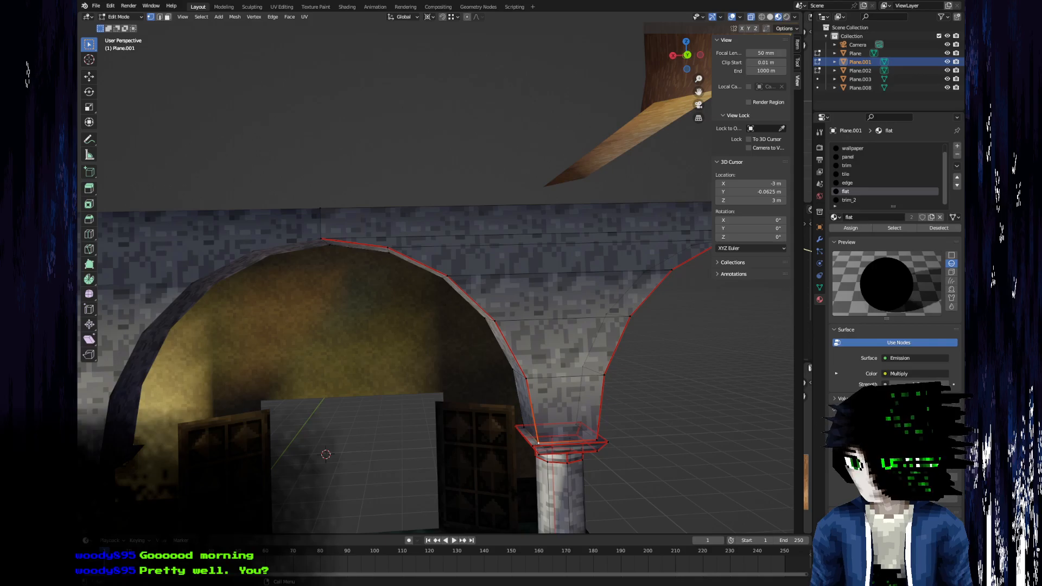
pyautogui.moveTo(429, 188); pyautogui.dragTo(449, 400, button='middle')
pyautogui.press('3')
pyautogui.click(472, 401)
pyautogui.keyDown('shift'); pyautogui.click(464, 351); pyautogui.keyUp('shift')
pyautogui.keyDown('shift'); pyautogui.click(442, 301); pyautogui.keyUp('shift')
pyautogui.keyDown('shift'); pyautogui.click(402, 260); pyautogui.keyUp('shift')
pyautogui.keyDown('shift'); pyautogui.click(360, 226); pyautogui.keyUp('shift')
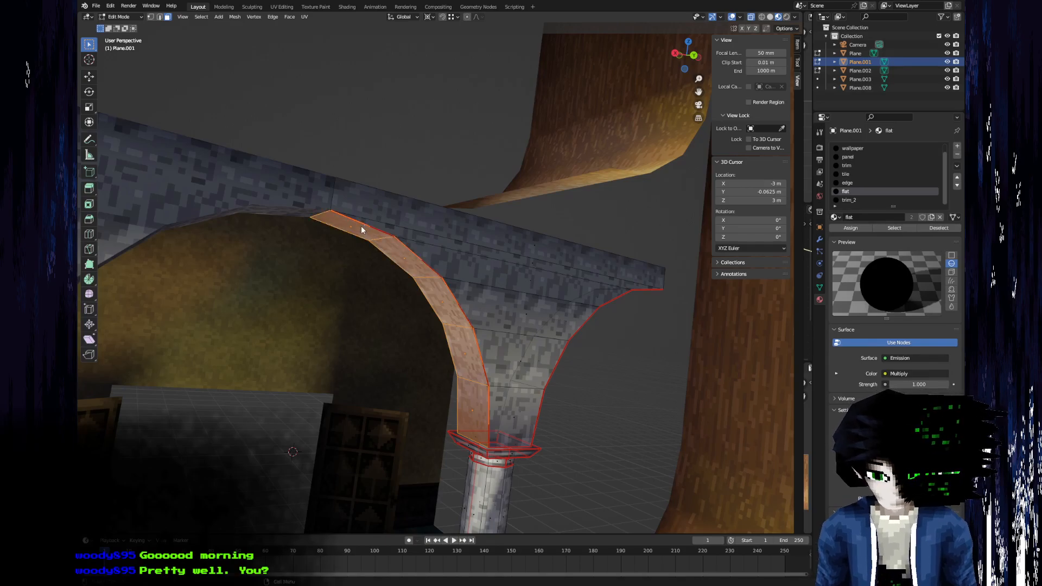
pyautogui.press('s')
pyautogui.hotkey('shift', 'y')
pyautogui.click(361, 226)
# Inspect the reduced arch faces and check the coordinates of the arch vertex at the capital's front inner corner.
pyautogui.moveTo(360, 226); pyautogui.dragTo(278, 359, button='middle')
pyautogui.scroll(4, 437, 394)
pyautogui.moveTo(438, 394); pyautogui.dragTo(479, 437, button='middle')
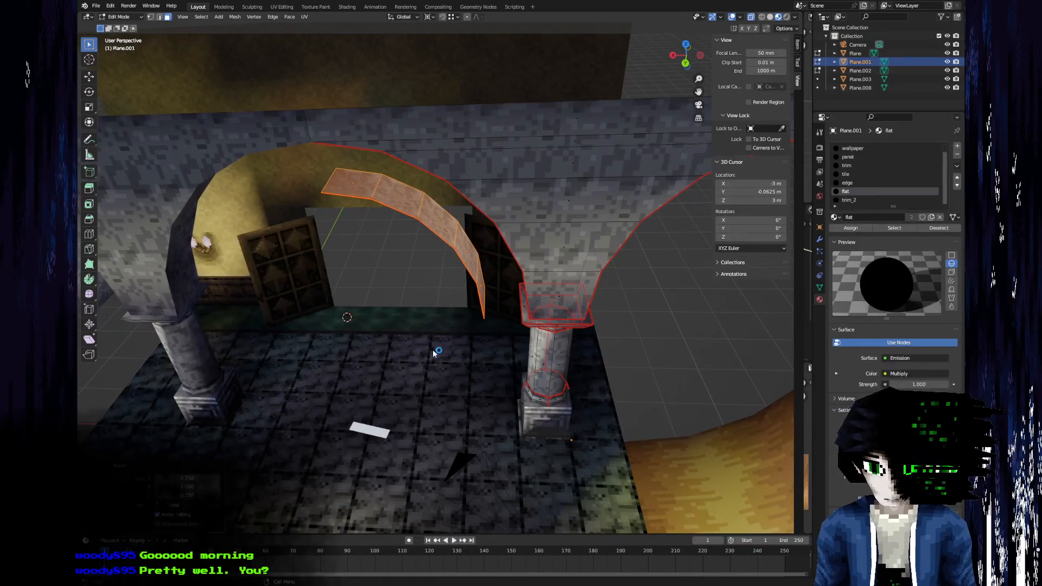
pyautogui.moveTo(433, 360); pyautogui.dragTo(412, 340, button='middle')
pyautogui.keyDown('shift'); pyautogui.moveTo(478, 338); pyautogui.dragTo(419, 353, button='middle'); pyautogui.keyUp('shift')
pyautogui.scroll(3, 391, 332)
pyautogui.press('1')
pyautogui.click(423, 331)
pyautogui.click(798, 43)
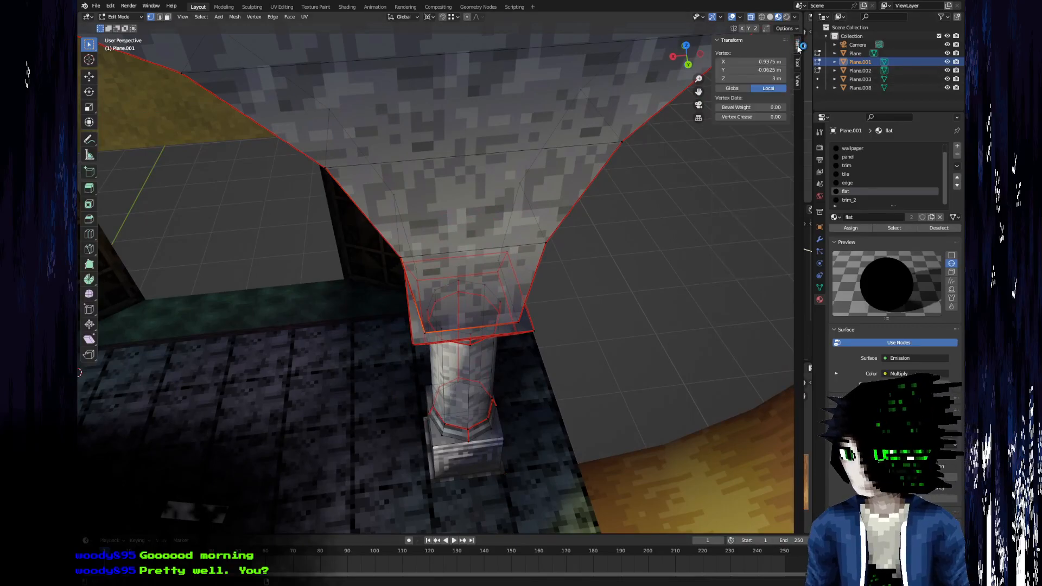
# Try moving the arch vertex at the capital's front inner corner to X 1 m, and undo the change.
pyautogui.scroll(-3, 372, 376)
pyautogui.moveTo(372, 377)
pyautogui.mouseDown(button='middle')
pyautogui.moveTo(369, 307)
pyautogui.moveTo(330, 342)
pyautogui.moveTo(391, 373)
pyautogui.mouseUp(button='middle')
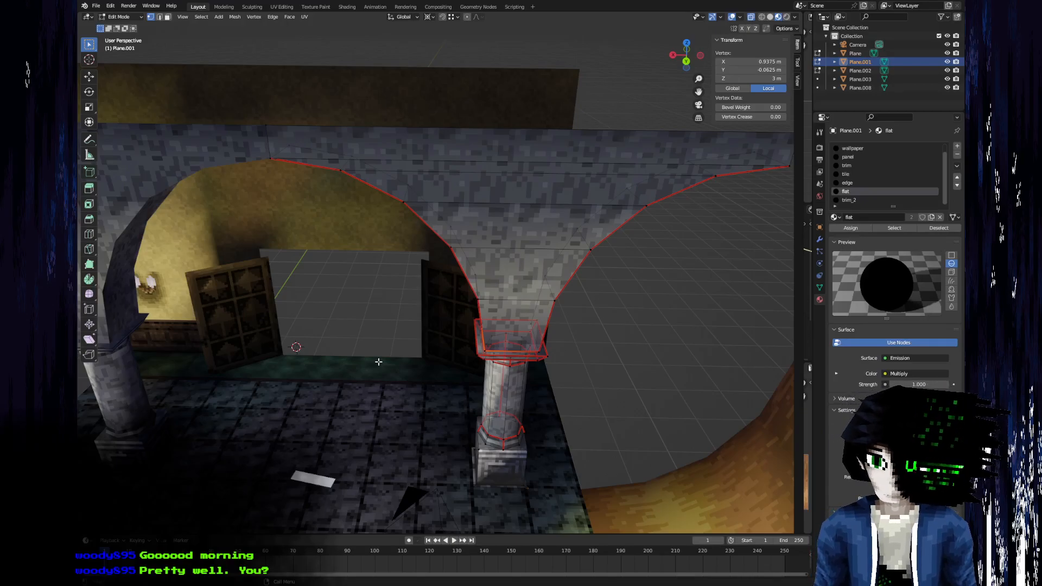
pyautogui.click(751, 61)
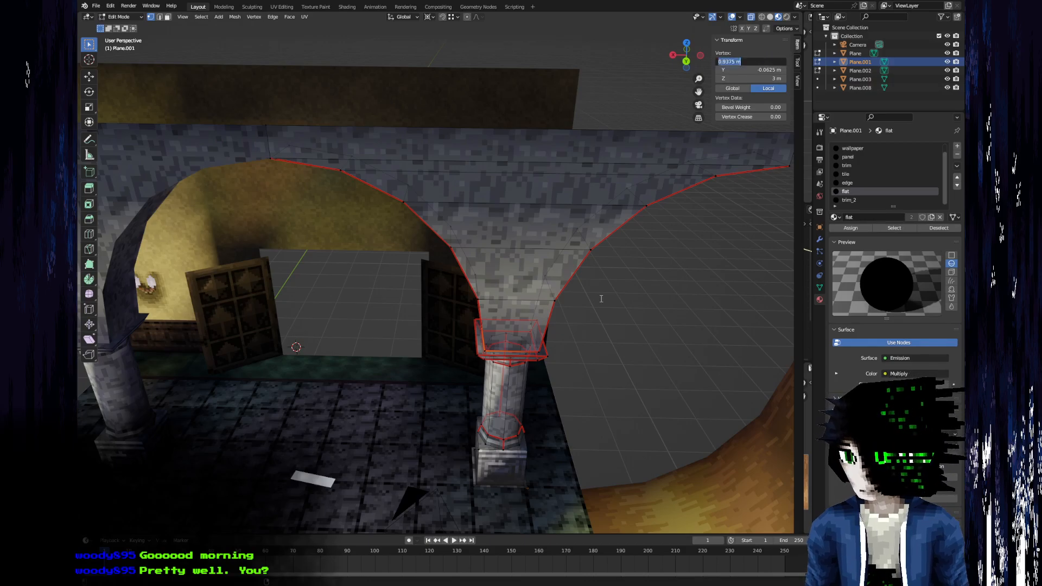
pyautogui.write('1')
pyautogui.press('Return')
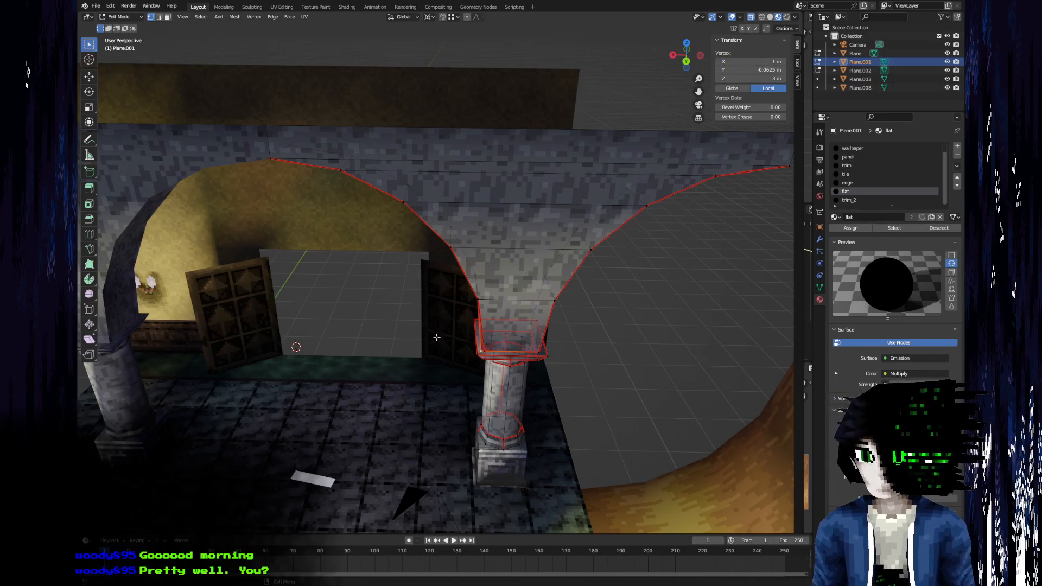
pyautogui.scroll(2, 437, 337)
pyautogui.hotkey('ctrl', 'z')
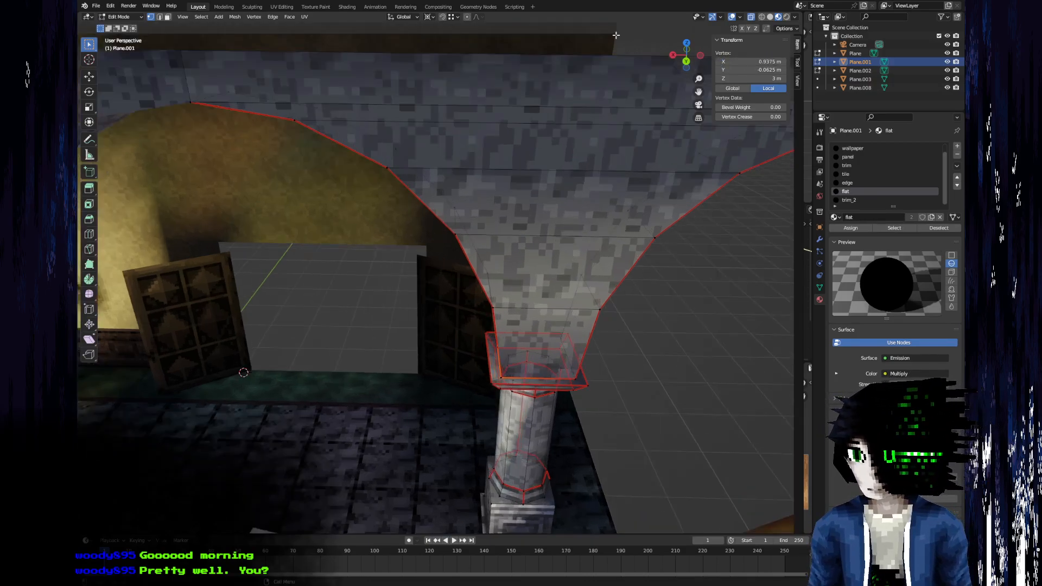
# Try moving the vertex at the foot of the arch to X 1.5 m, and undo the change.
pyautogui.click(758, 62)
pyautogui.moveTo(737, 62); pyautogui.dragTo(717, 61)
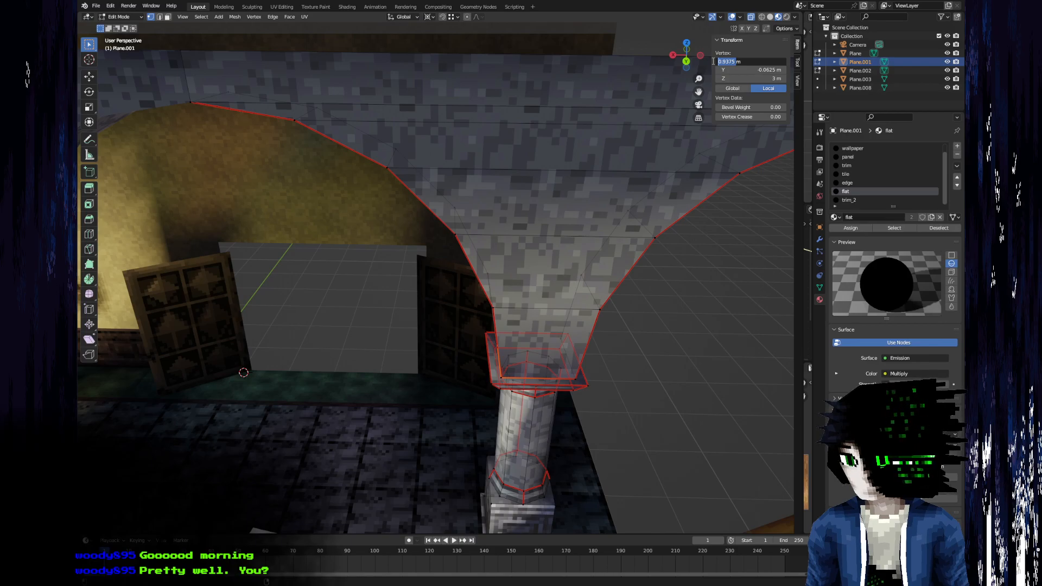
pyautogui.write('1')
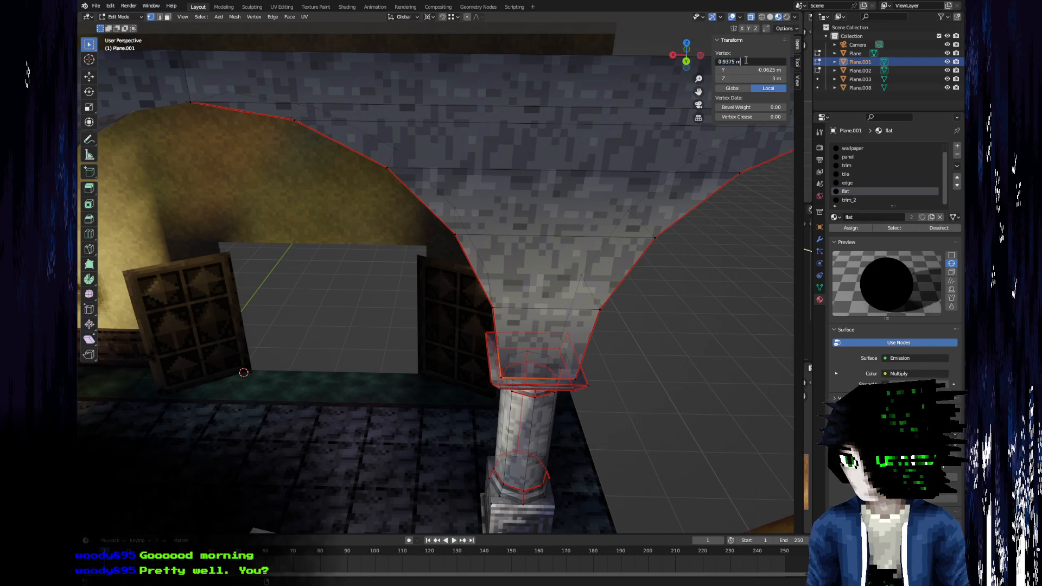
pyautogui.write('.5')
pyautogui.press('Return')
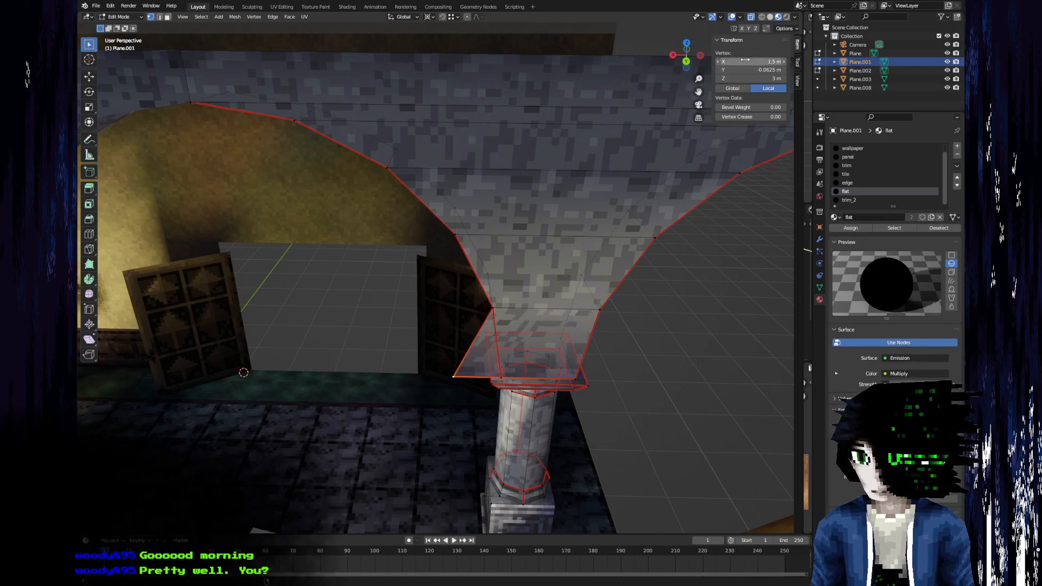
pyautogui.scroll(-4, 395, 321)
pyautogui.moveTo(406, 316); pyautogui.dragTo(393, 242, button='middle')
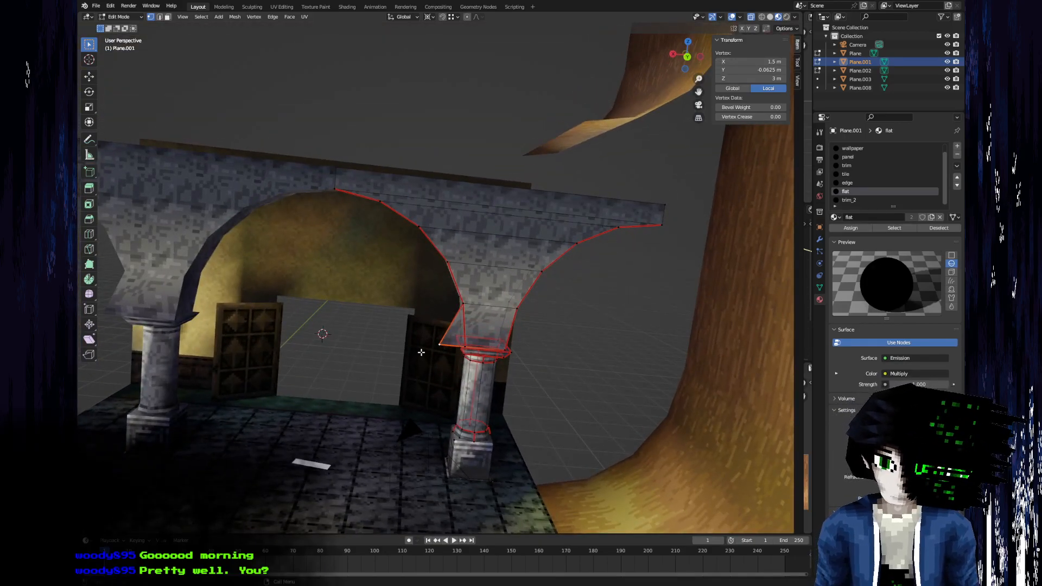
pyautogui.scroll(2, 422, 352)
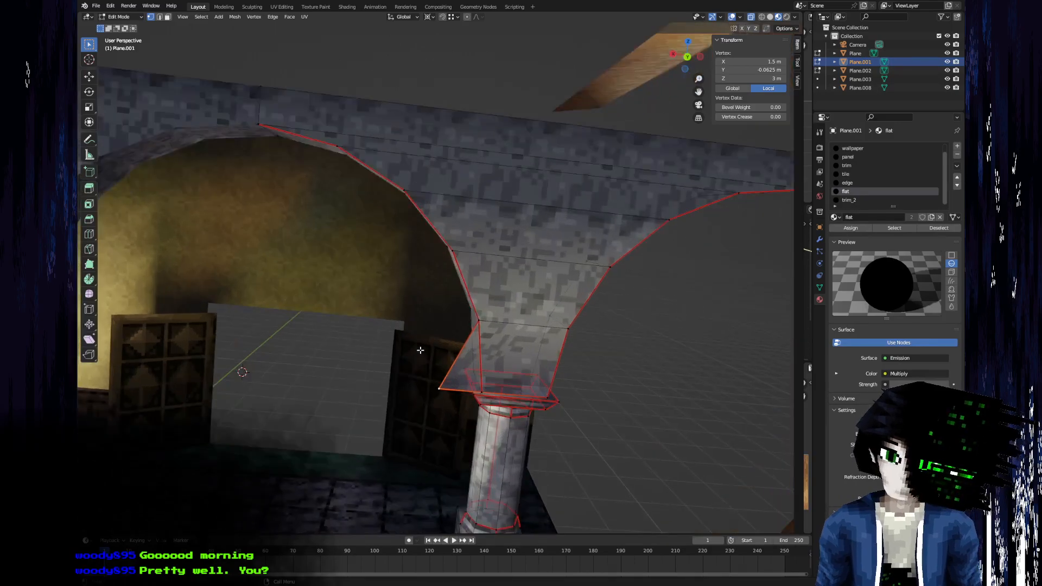
pyautogui.moveTo(421, 351); pyautogui.dragTo(379, 396, button='middle')
pyautogui.hotkey('ctrl', 'z')
# Try offsetting the arch foot vertex by +0.5 m in X, and undo the offset.
pyautogui.click(732, 61)
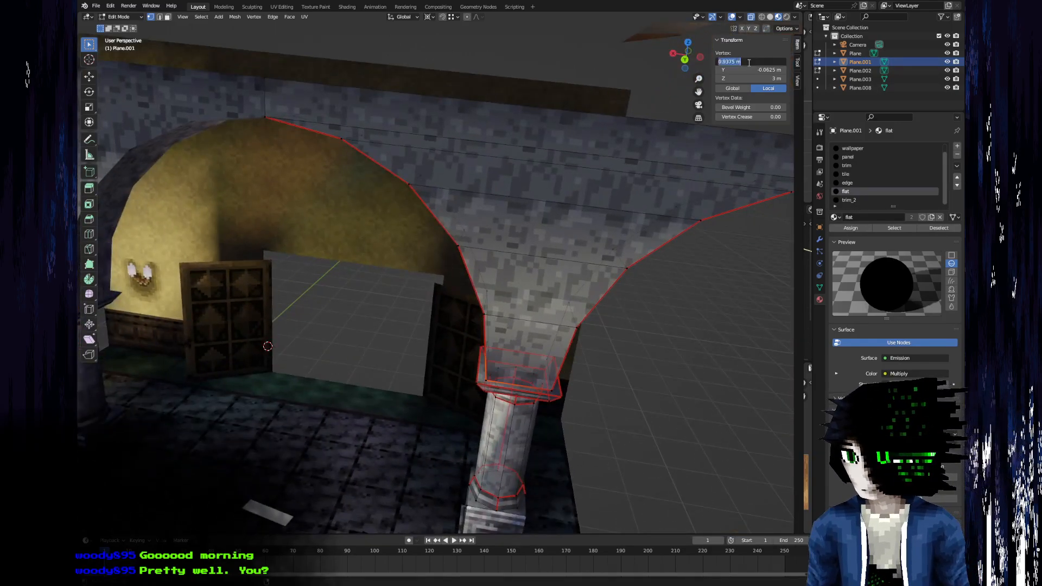
pyautogui.moveTo(735, 61); pyautogui.dragTo(703, 60)
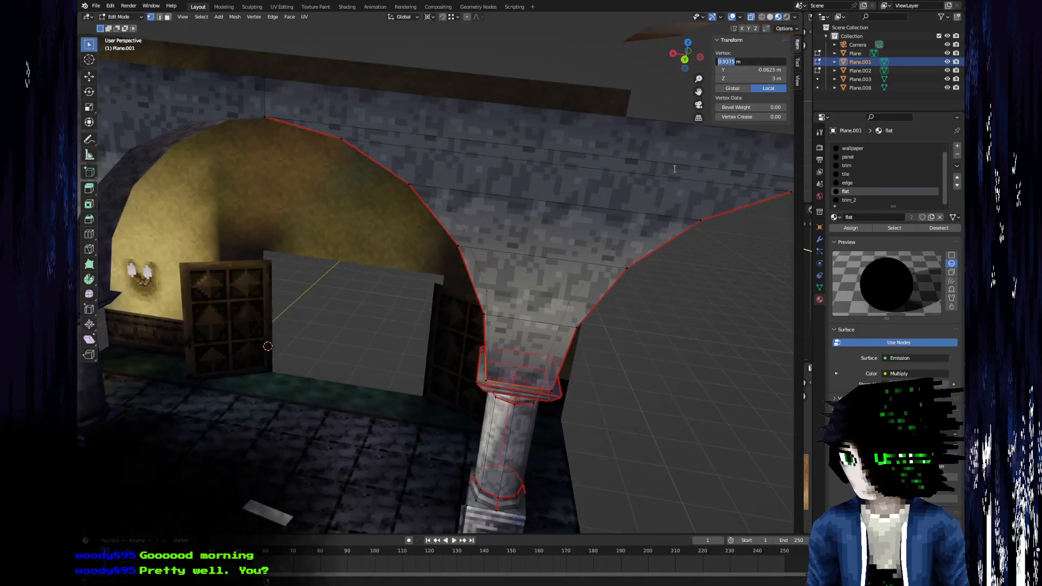
pyautogui.press('Right')
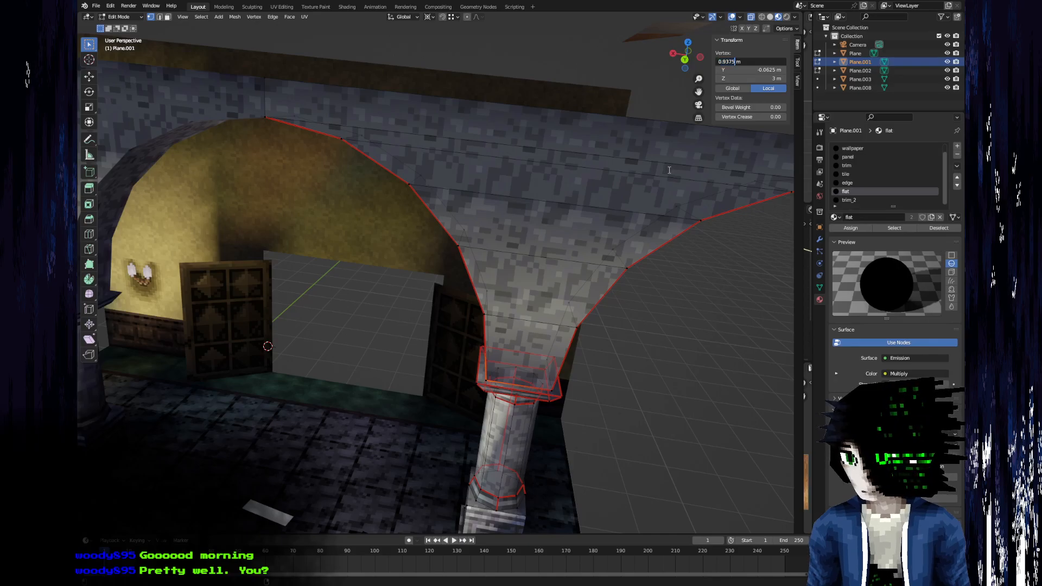
pyautogui.write('+0.5')
pyautogui.press('Return')
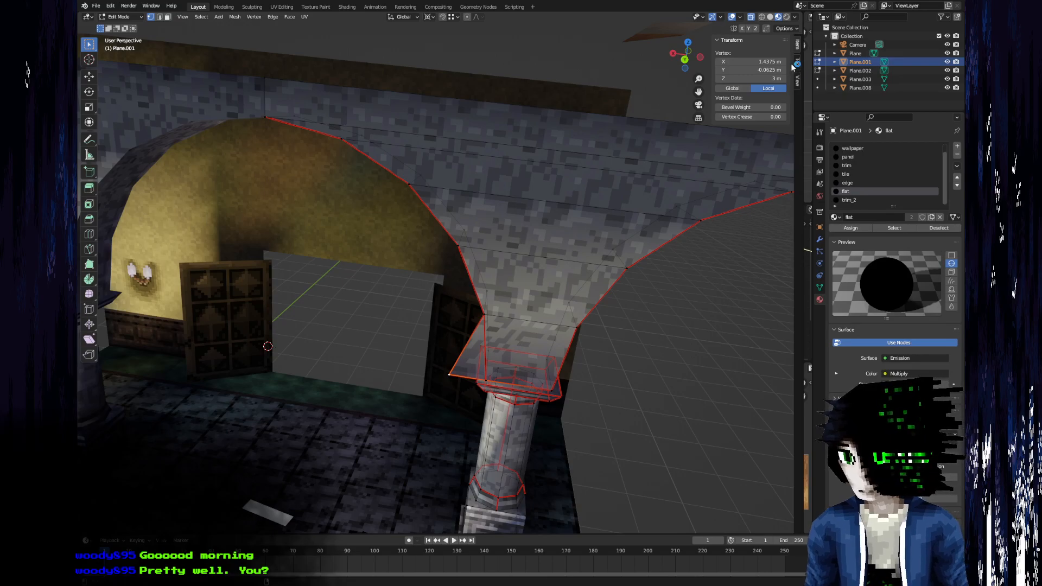
pyautogui.doubleClick(753, 62)
pyautogui.moveTo(736, 61); pyautogui.dragTo(703, 60)
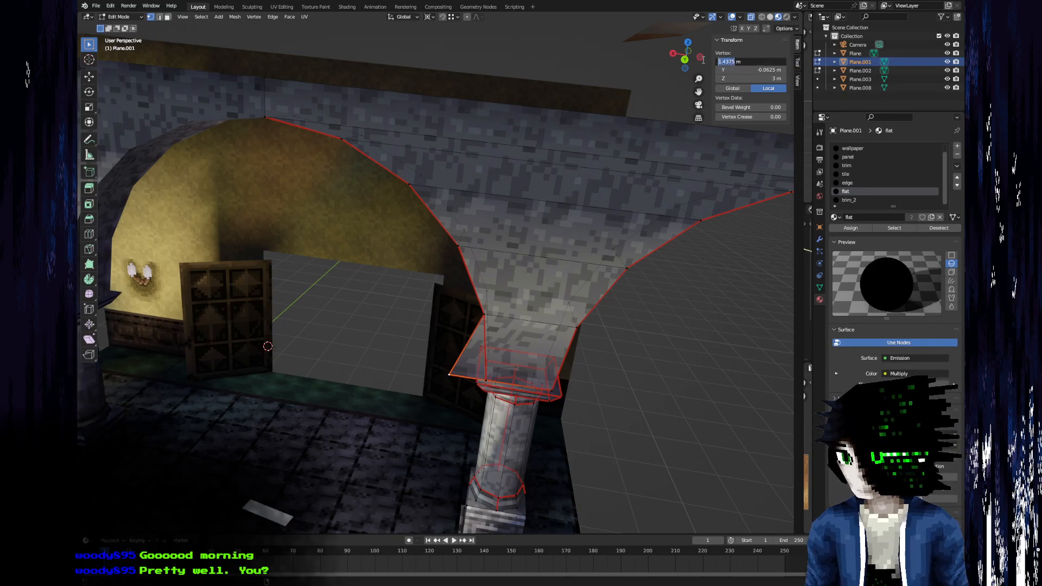
pyautogui.click(382, 224)
pyautogui.moveTo(382, 224); pyautogui.dragTo(374, 266, button='middle')
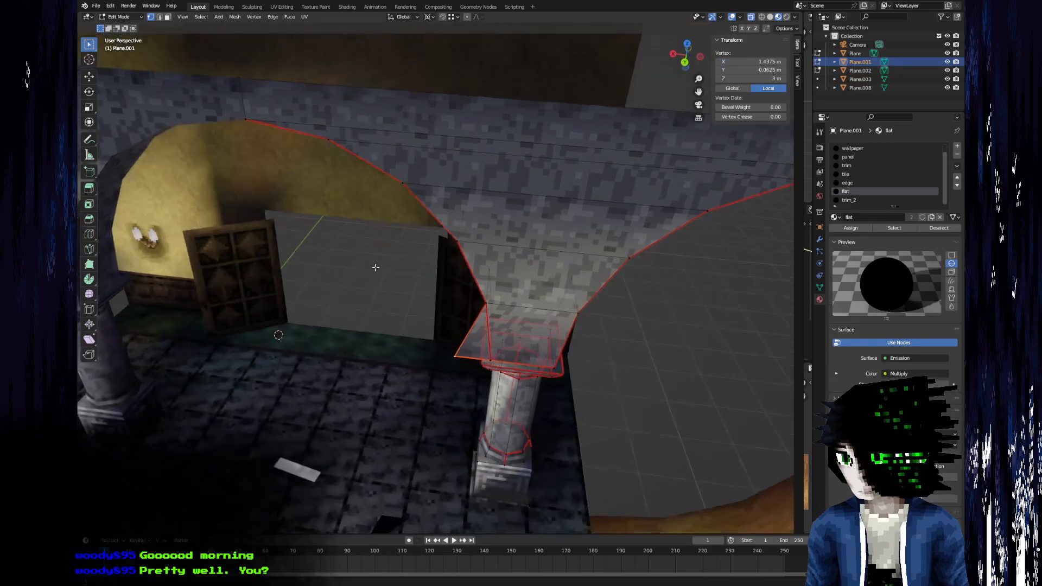
pyautogui.hotkey('ctrl', 'z')
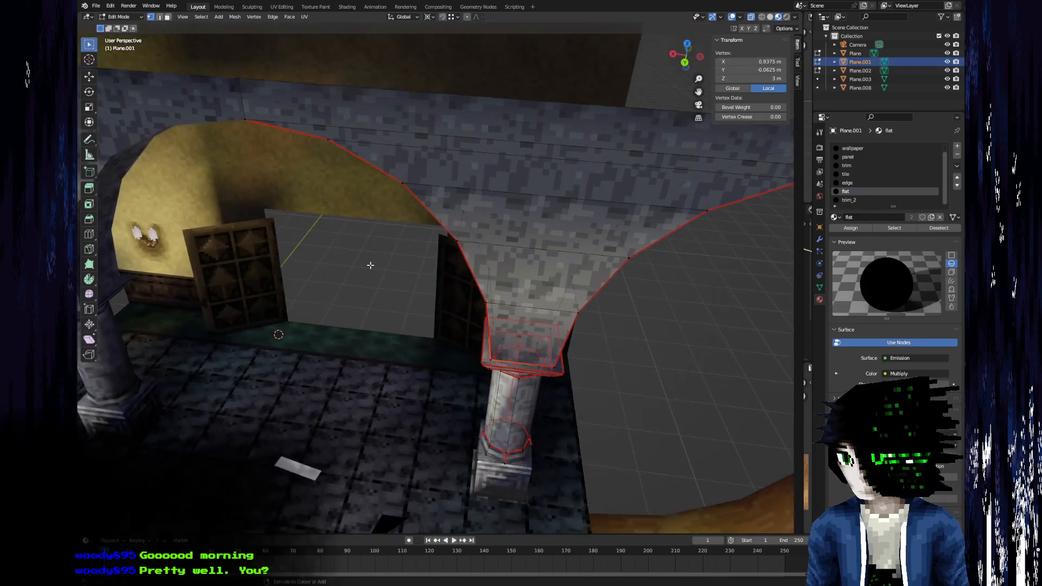
# Set the 3D cursor's X location to -2.5 m.
pyautogui.moveTo(322, 265); pyautogui.dragTo(331, 271, button='middle')
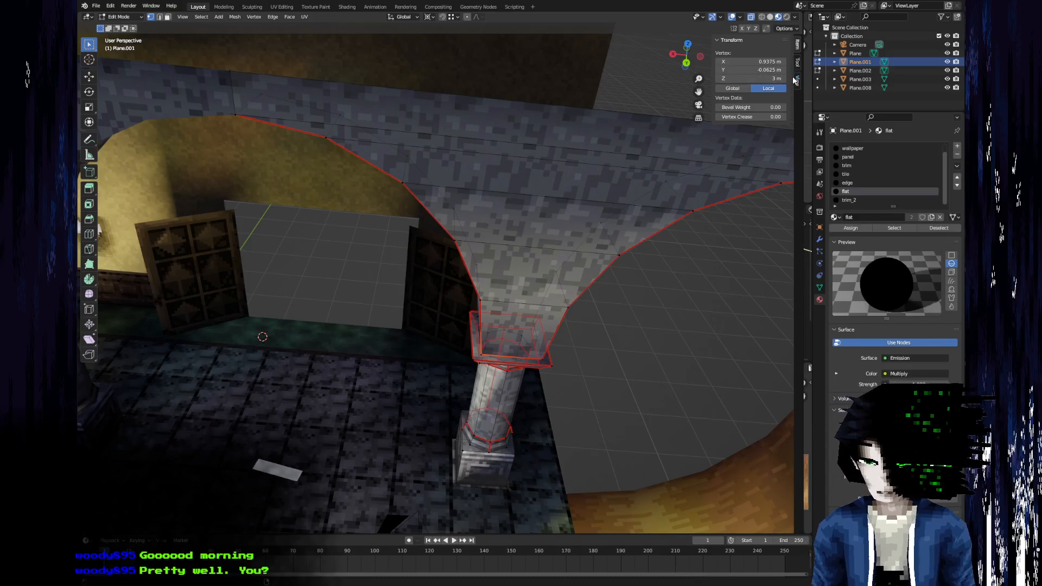
pyautogui.moveTo(474, 296); pyautogui.dragTo(475, 268, button='middle')
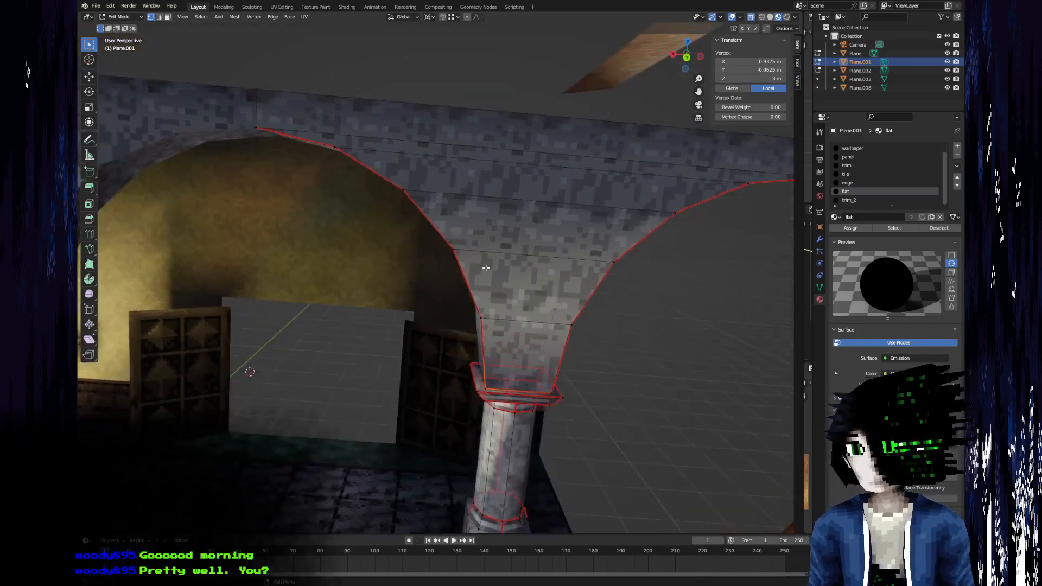
pyautogui.moveTo(358, 327); pyautogui.dragTo(392, 244, button='middle')
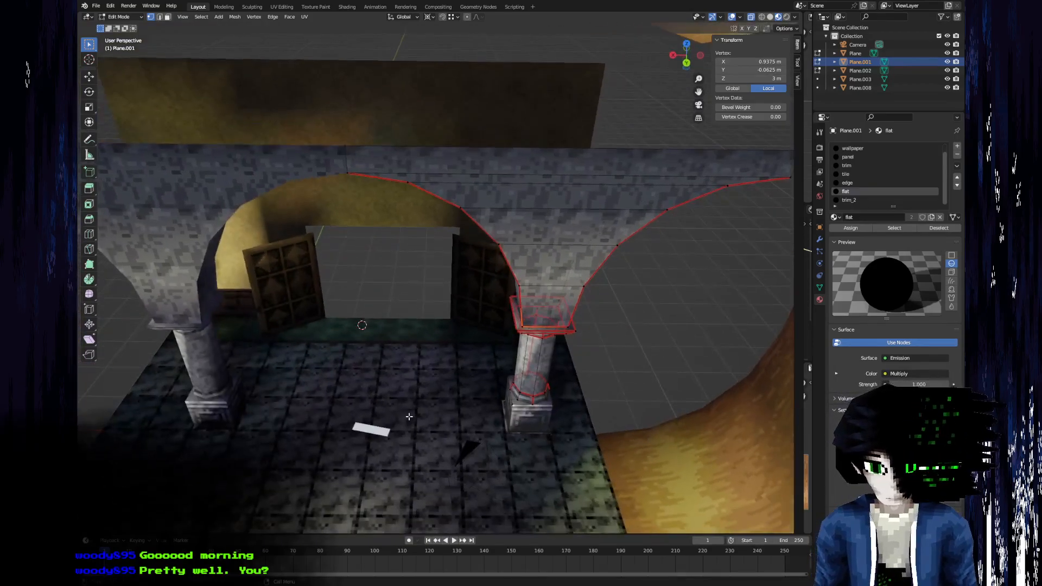
pyautogui.click(797, 81)
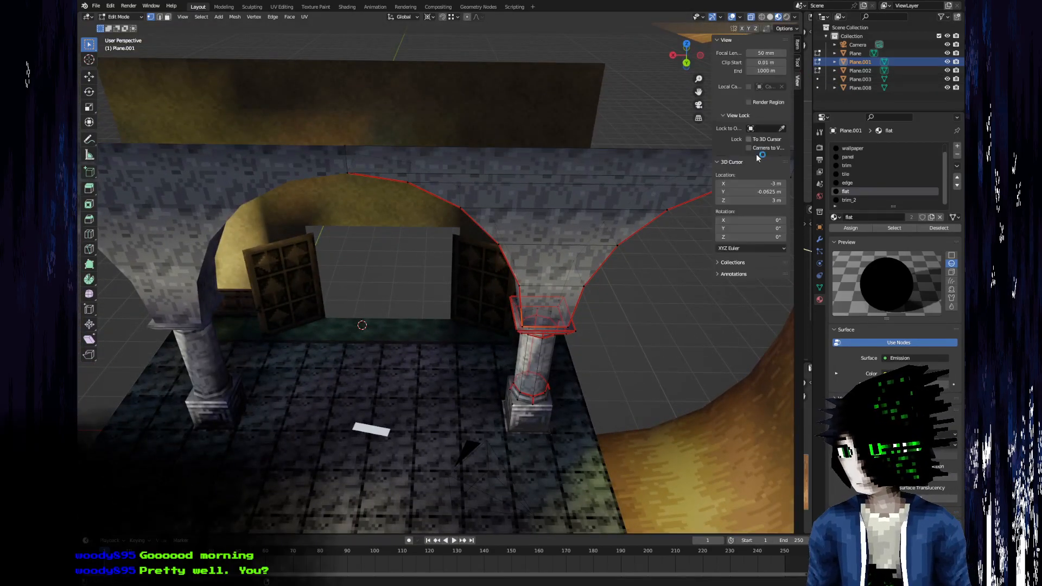
pyautogui.click(741, 191)
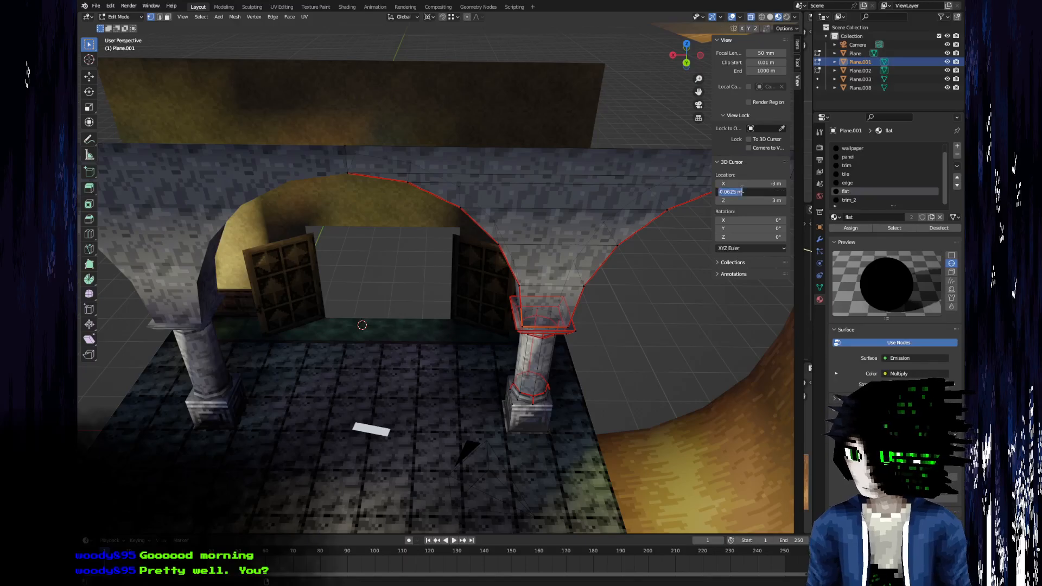
pyautogui.click(751, 184)
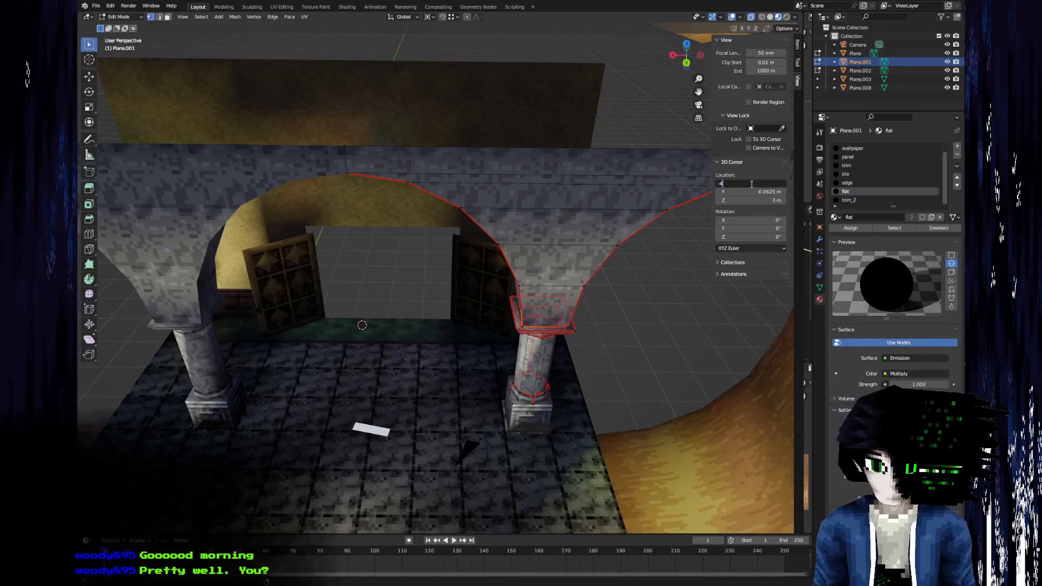
pyautogui.write('-2.5')
pyautogui.press('Return')
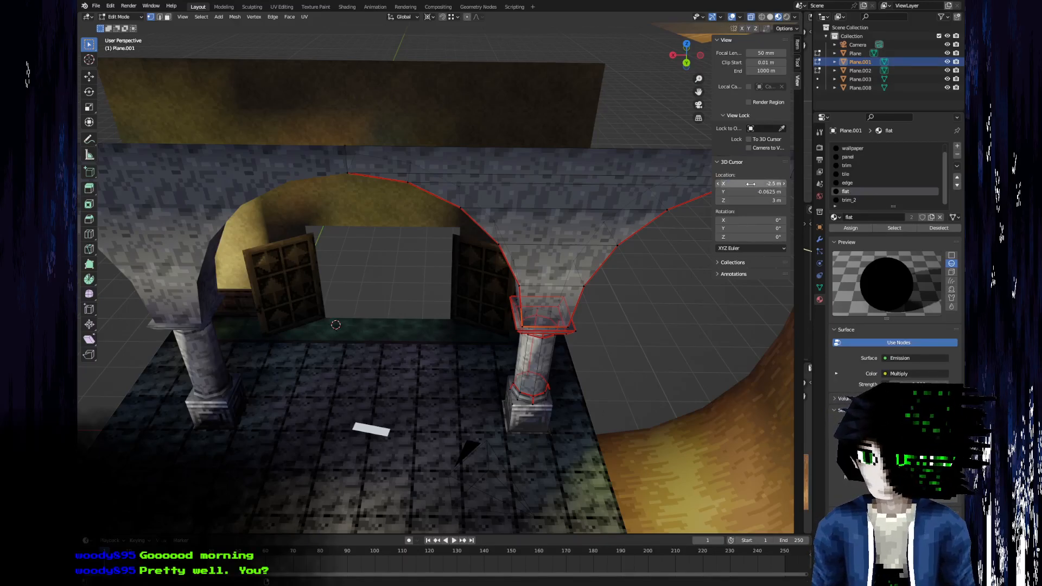
# Set the 3D cursor's X location to -3.5 m.
pyautogui.moveTo(752, 184); pyautogui.dragTo(748, 184)
pyautogui.click(751, 184)
pyautogui.press('BackSpace')
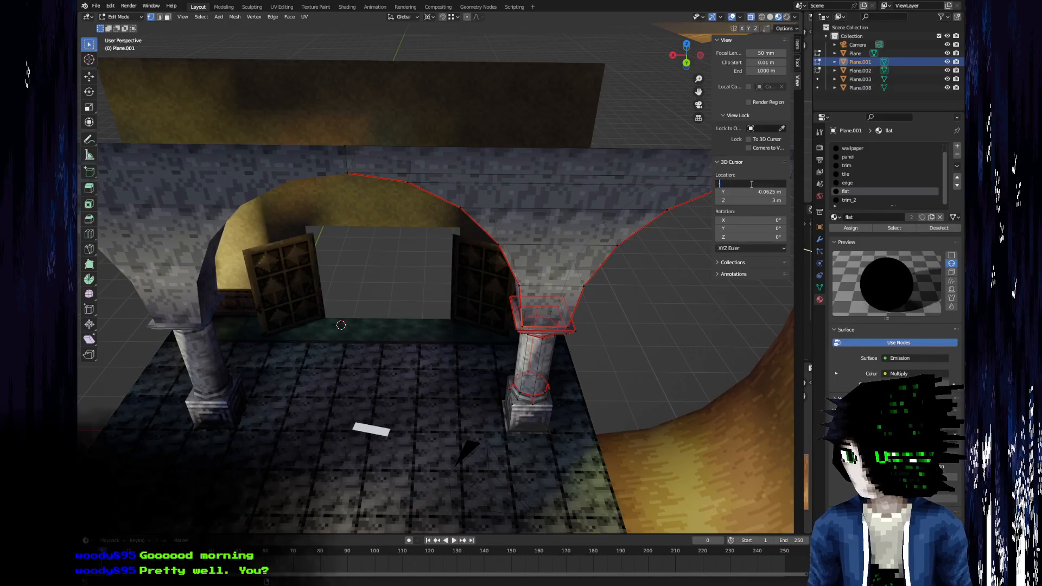
pyautogui.write('-3.5')
pyautogui.press('Return')
# Add a mesh circle at the 3D cursor under the arch and set it to 16 vertices.
pyautogui.moveTo(429, 304); pyautogui.dragTo(393, 289, button='middle')
pyautogui.click(218, 17)
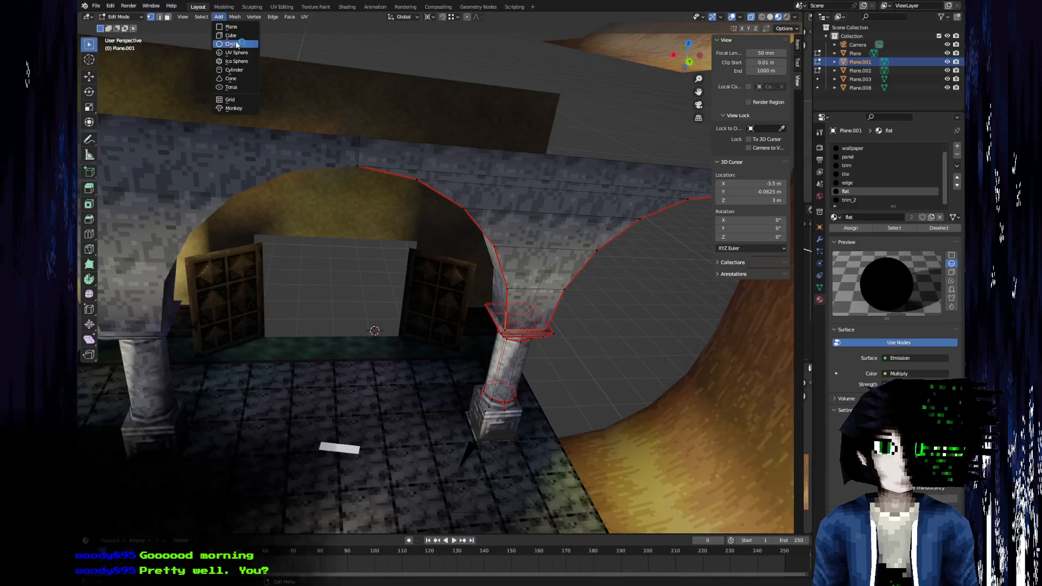
pyautogui.click(232, 44)
pyautogui.moveTo(349, 167); pyautogui.dragTo(390, 188, button='middle')
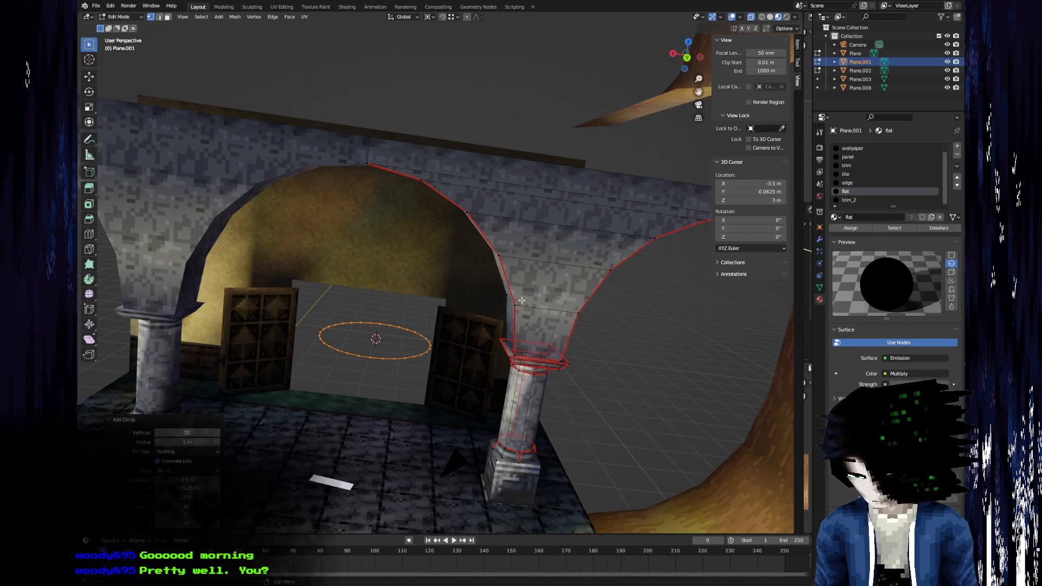
pyautogui.click(186, 432)
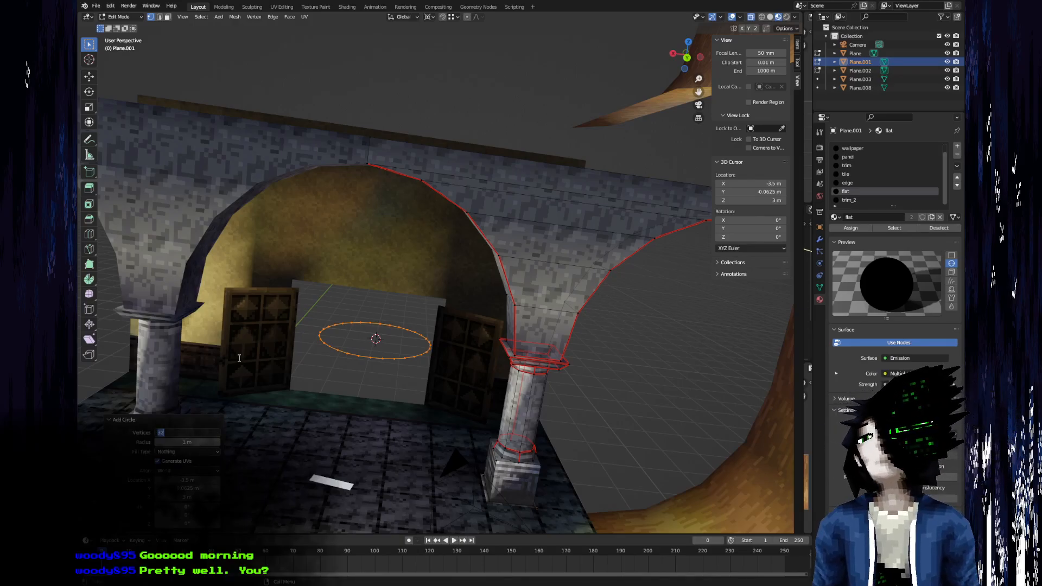
pyautogui.write('16')
pyautogui.press('Return')
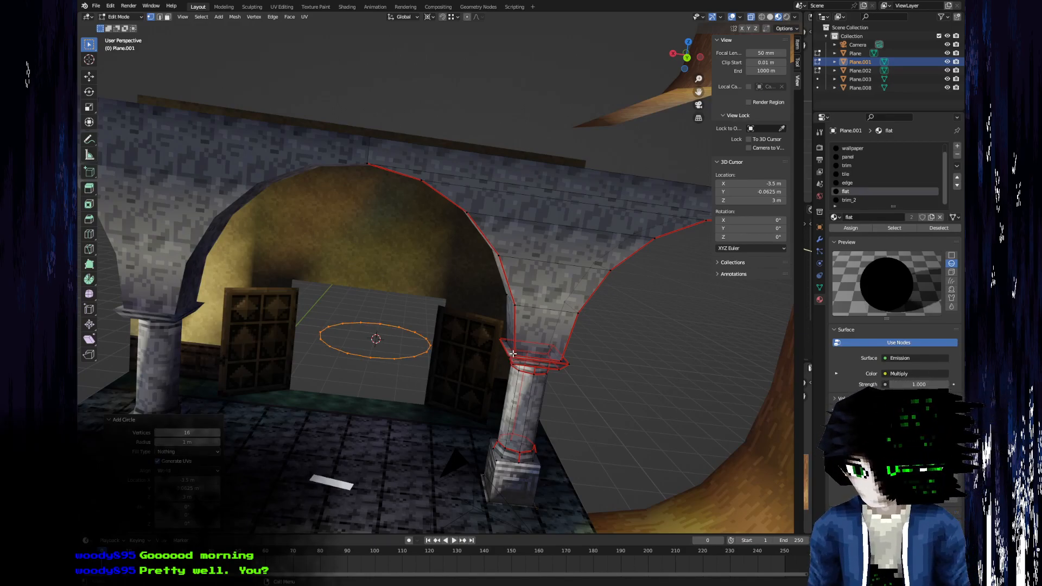
# Select the arch vertex at the capital's front inner corner and check its X coordinate.
pyautogui.hotkey('alt', 'a')
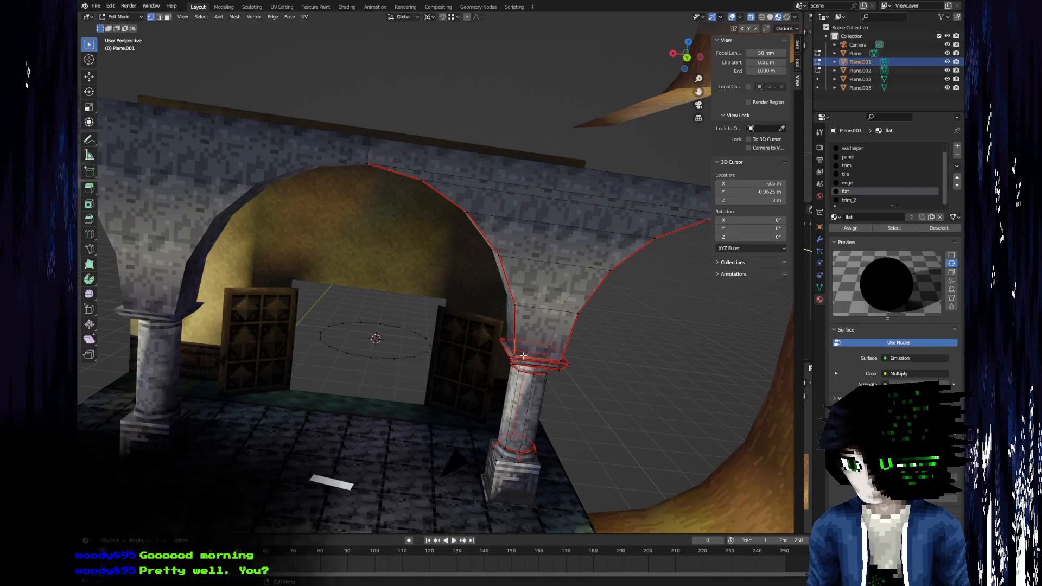
pyautogui.click(797, 44)
pyautogui.click(740, 61)
pyautogui.moveTo(736, 61); pyautogui.dragTo(717, 61)
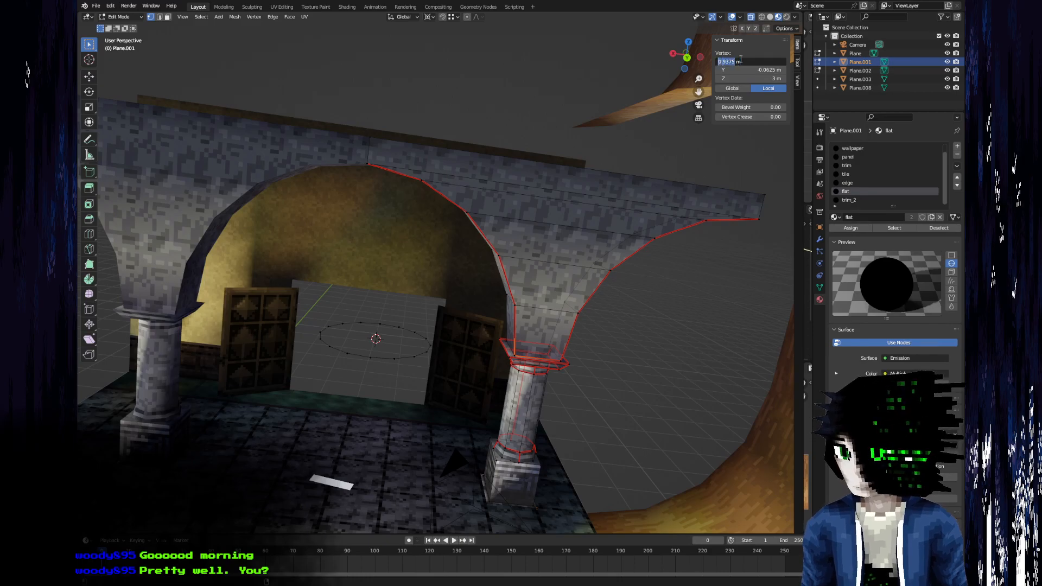
pyautogui.press('Escape')
# Select the whole circle under the arch and delete its vertices.
pyautogui.click(404, 358)
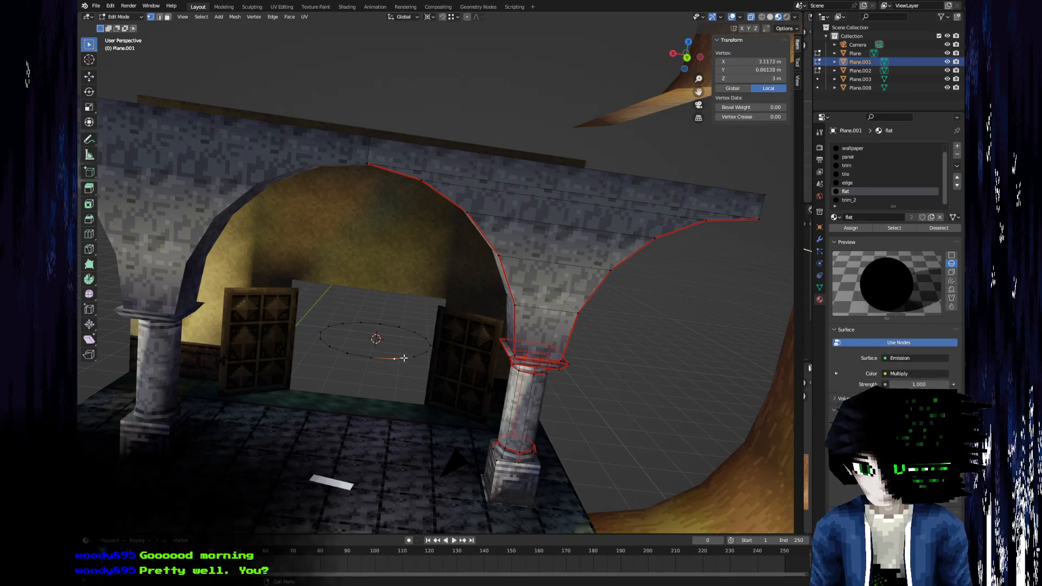
pyautogui.press('l')
pyautogui.press('x')
pyautogui.click(404, 358)
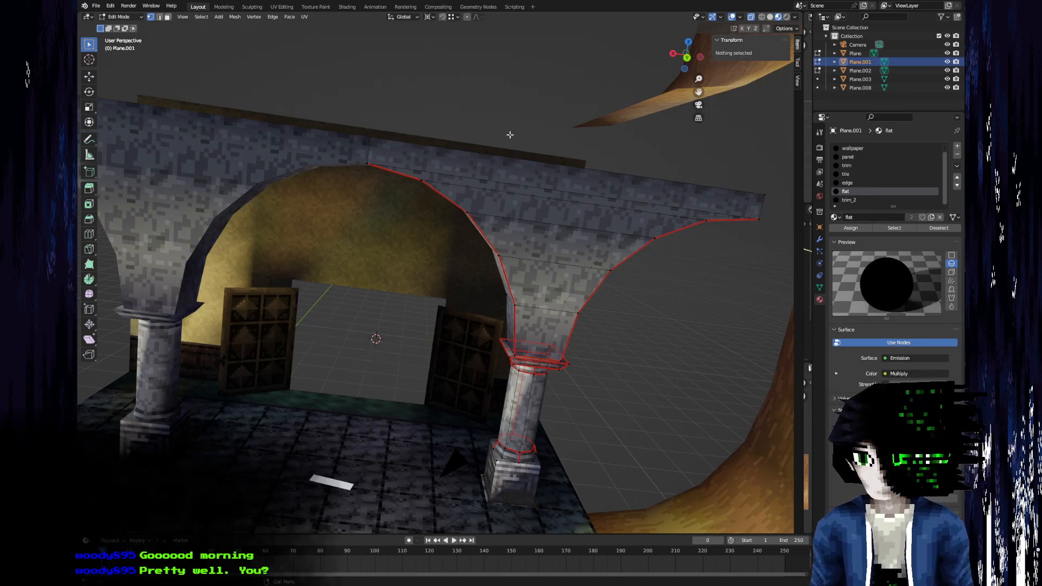
# Check the 3D cursor's location and add a new 16-vertex circle there under the arch.
pyautogui.moveTo(803, 78); pyautogui.dragTo(800, 79)
pyautogui.click(794, 80)
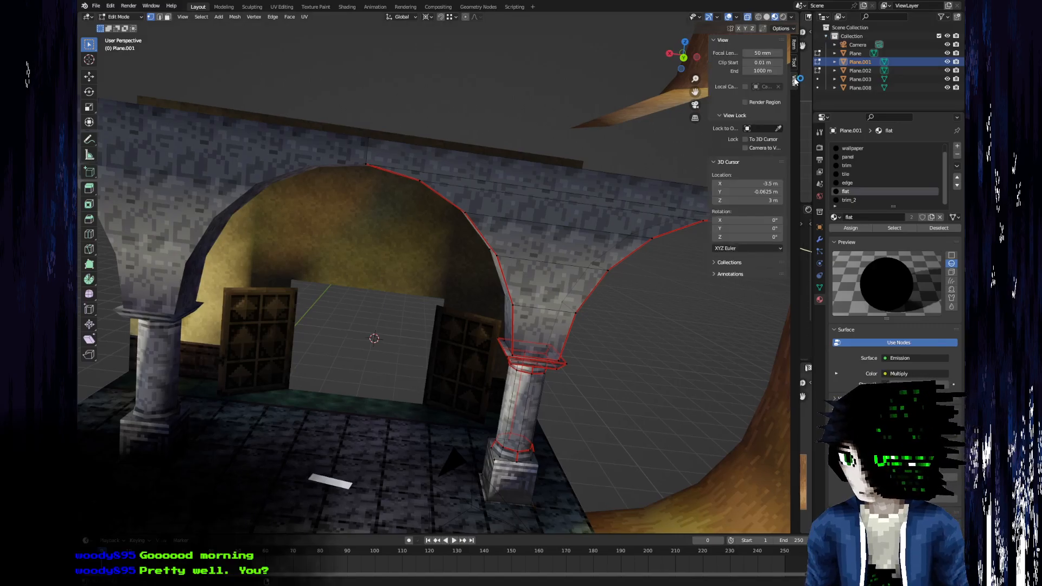
pyautogui.moveTo(289, 268); pyautogui.dragTo(370, 263, button='middle')
pyautogui.press('F3')
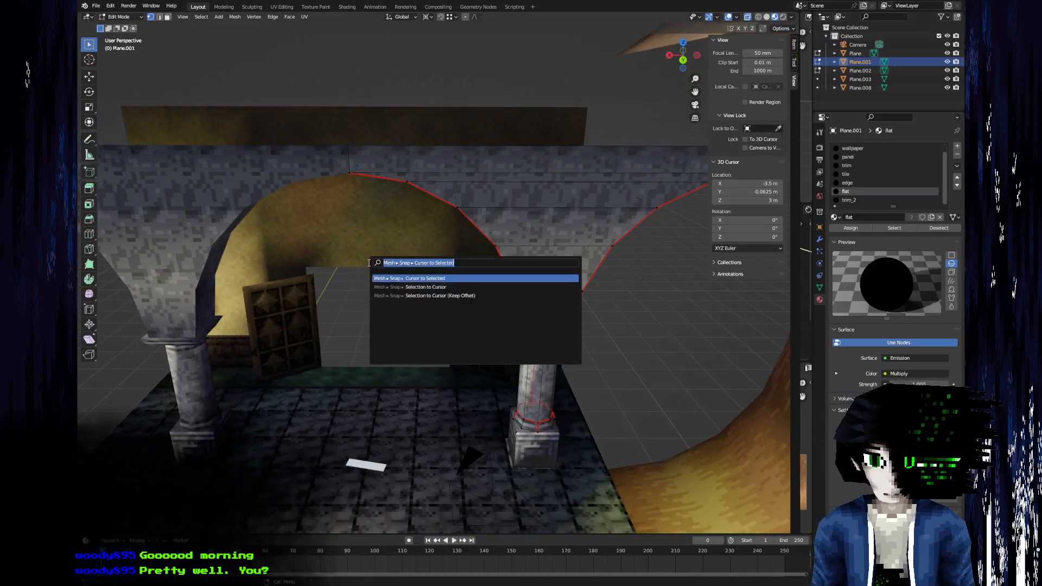
pyautogui.write('ad circ')
pyautogui.press('Return')
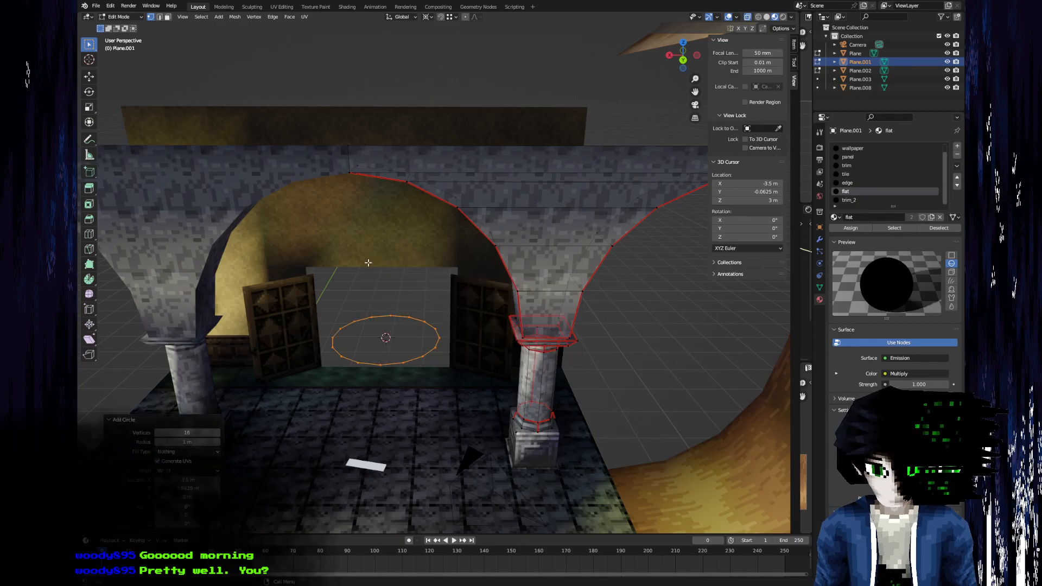
# Try entering the new circle's radius as 0.9375 - 3.5.
pyautogui.click(183, 442)
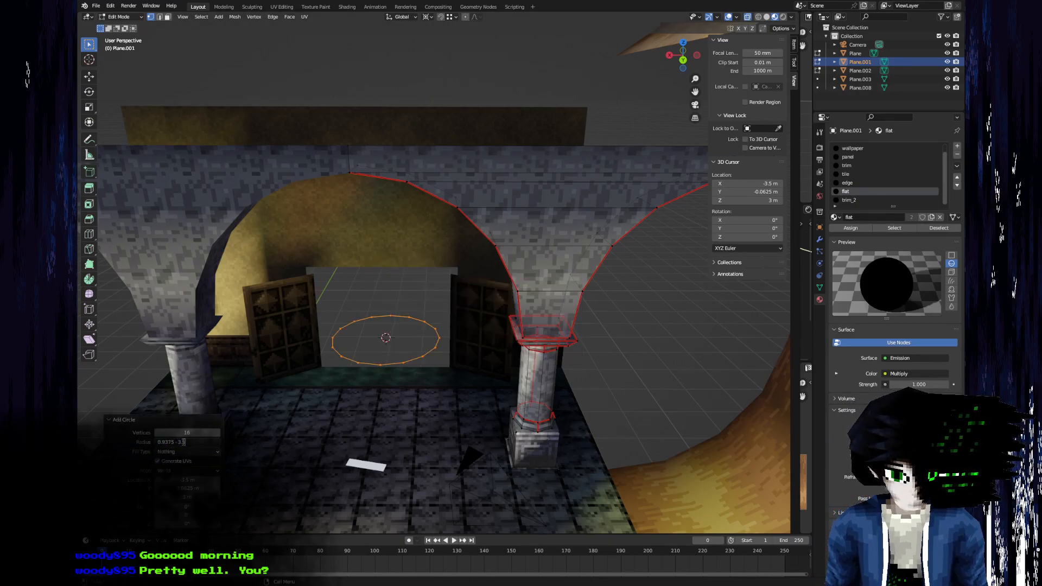
pyautogui.write('-3.5')
pyautogui.press('Return')
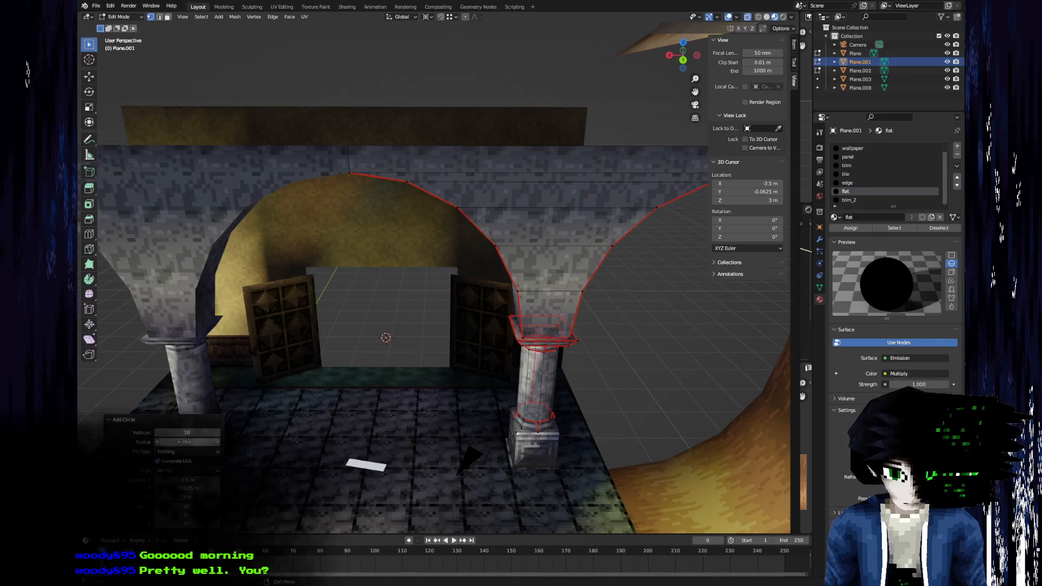
# Set the new circle's radius to 3.5 - 0.9375 and rotate it 90° so it stands upright under the arch.
pyautogui.click(182, 442)
pyautogui.write('3.5 - 0.9375')
pyautogui.press('Return')
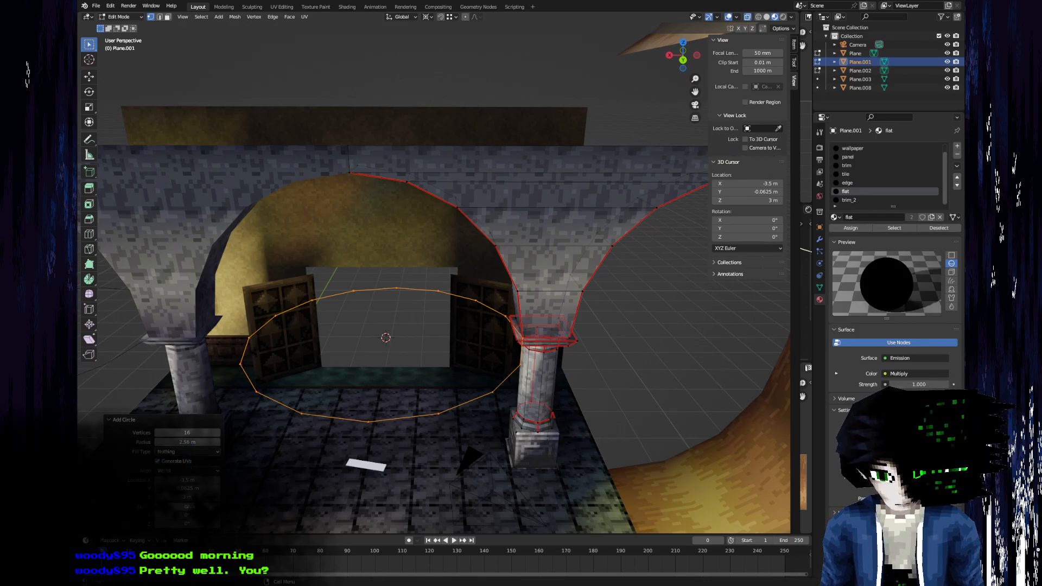
pyautogui.write('90')
pyautogui.press('Return')
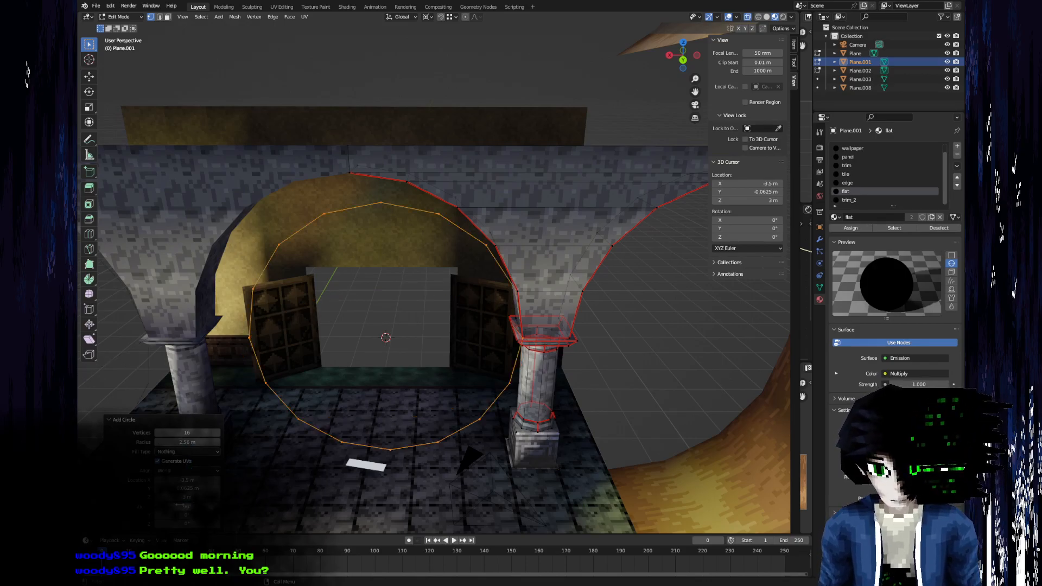
# Delete the unneeded edges of the upright circle, keeping only the upper quarter arc next to the front pillar.
pyautogui.moveTo(470, 213); pyautogui.dragTo(354, 267, button='middle')
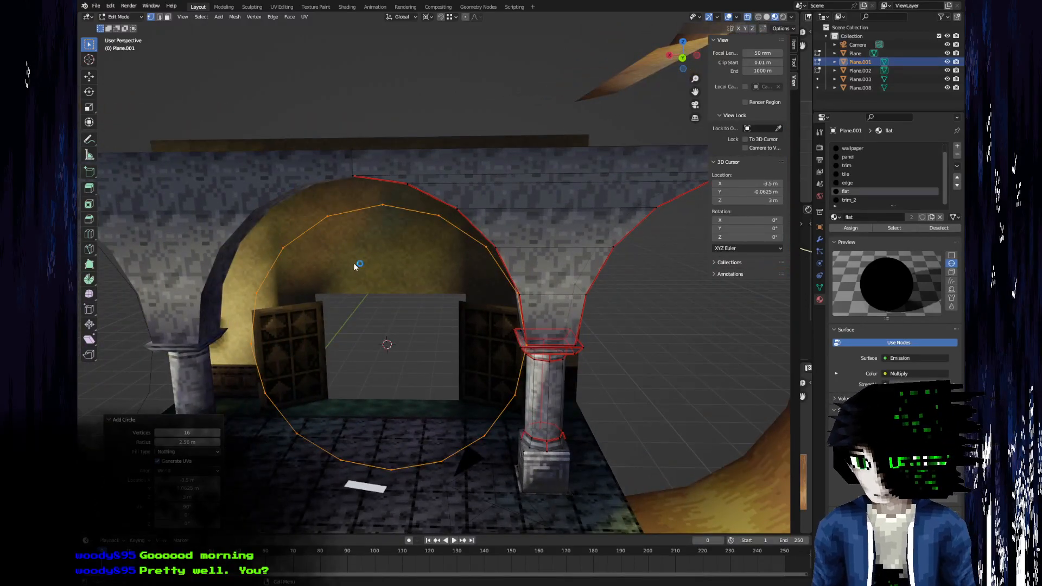
pyautogui.press('2')
pyautogui.click(359, 209)
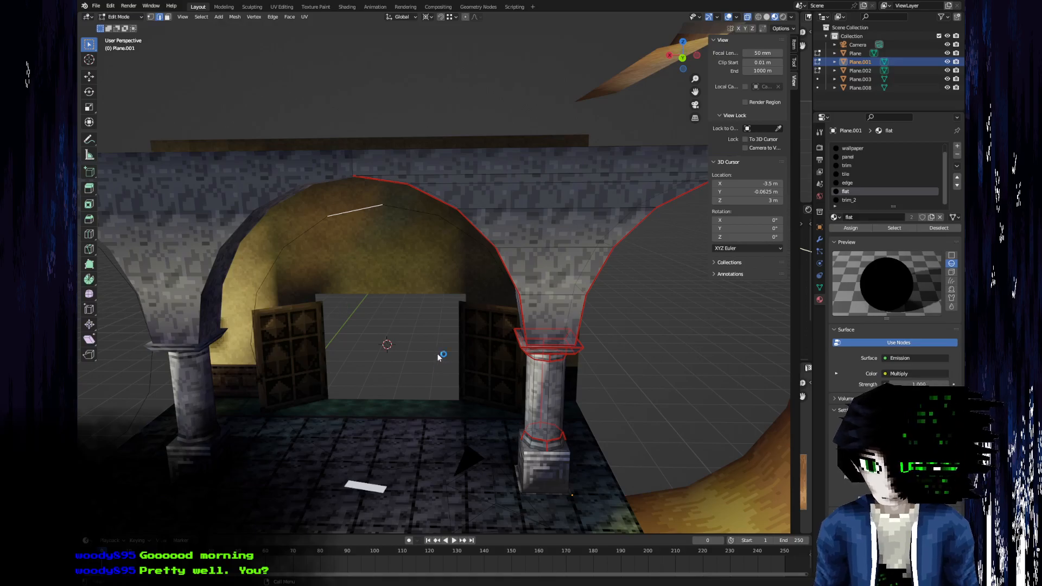
pyautogui.moveTo(437, 360); pyautogui.dragTo(440, 293, button='middle')
pyautogui.press('x')
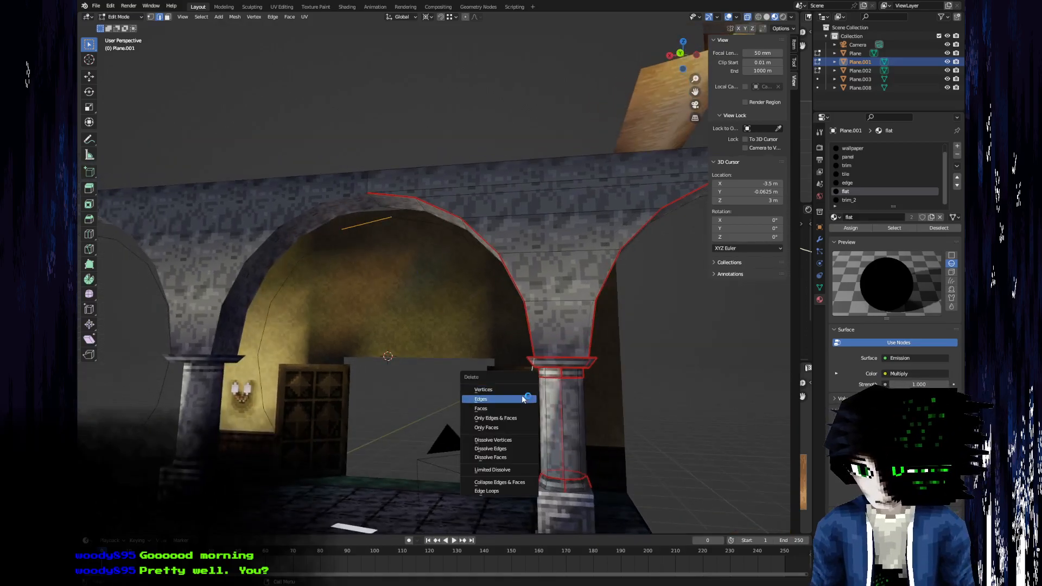
pyautogui.click(482, 429)
pyautogui.click(497, 449)
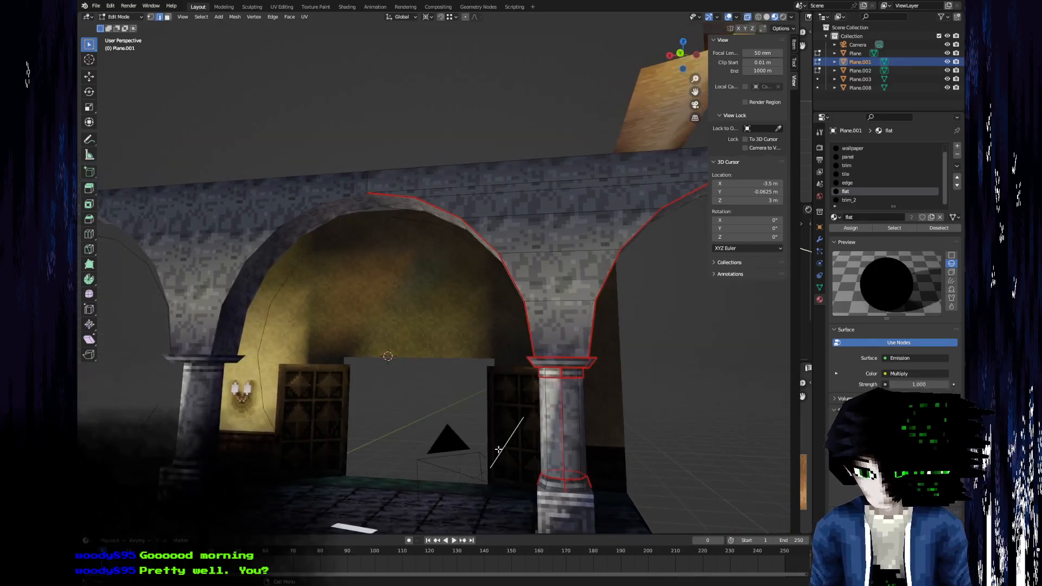
pyautogui.keyDown('alt'); pyautogui.click(499, 450); pyautogui.keyUp('alt')
pyautogui.rightClick(499, 453)
pyautogui.press('Escape')
pyautogui.press('x')
pyautogui.click(469, 448)
# Select the remaining quarter arc and duplicate it, moving the copy -1 m along Y.
pyautogui.moveTo(298, 209); pyautogui.dragTo(459, 359, button='middle')
pyautogui.click(407, 222)
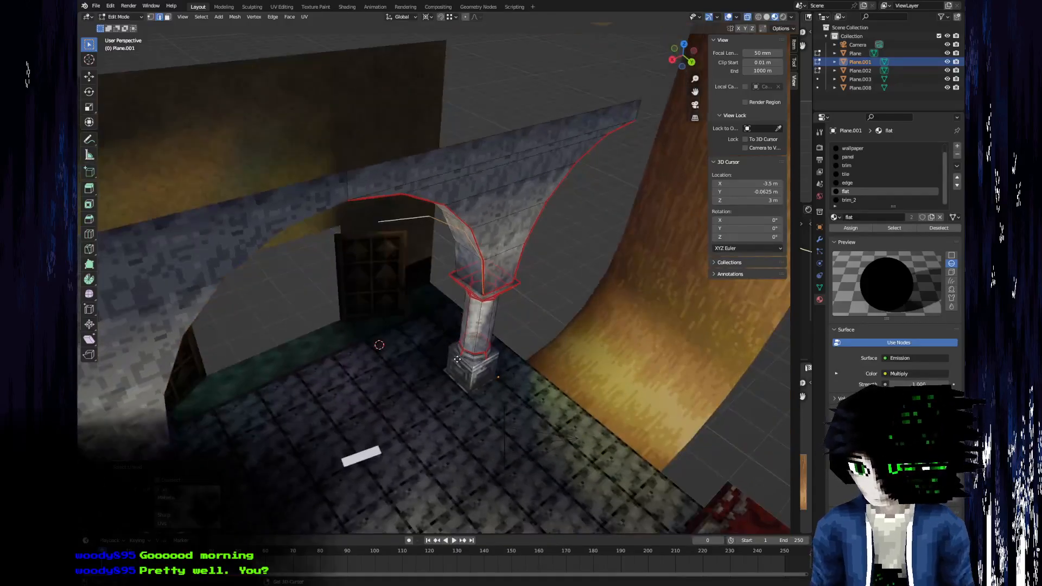
pyautogui.press('g')
pyautogui.press('y')
pyautogui.press('1')
pyautogui.press('-')
pyautogui.press('Return')
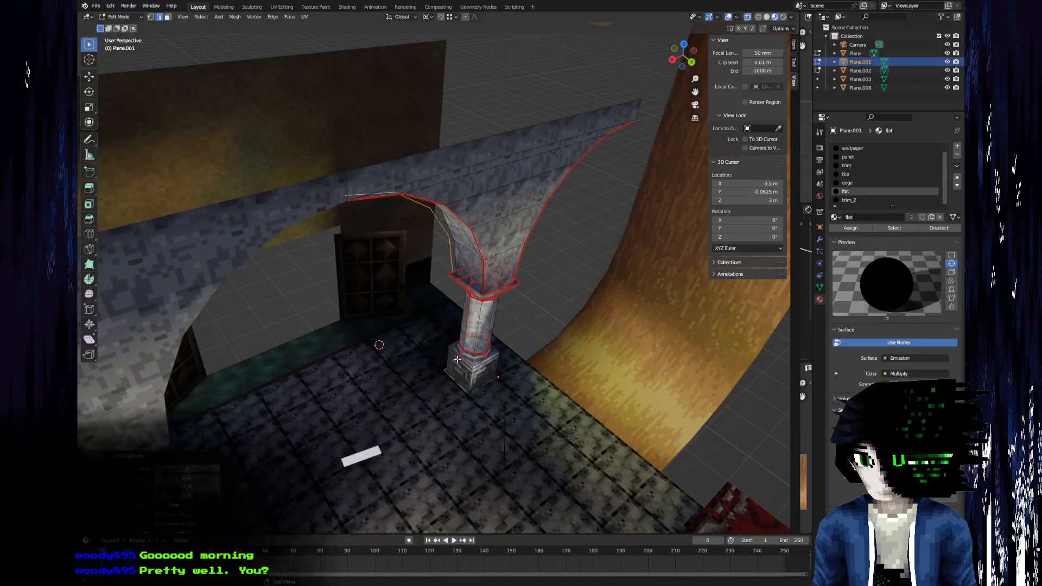
# Move the selected arc copy 0.125 m along Y within the arch's depth.
pyautogui.moveTo(506, 358); pyautogui.dragTo(384, 246, button='middle')
pyautogui.scroll(3, 335, 298)
pyautogui.write('g')
pyautogui.write('y.125')
pyautogui.press('Return')
pyautogui.scroll(-6, 355, 239)
pyautogui.scroll(6, 347, 271)
pyautogui.scroll(4, 387, 241)
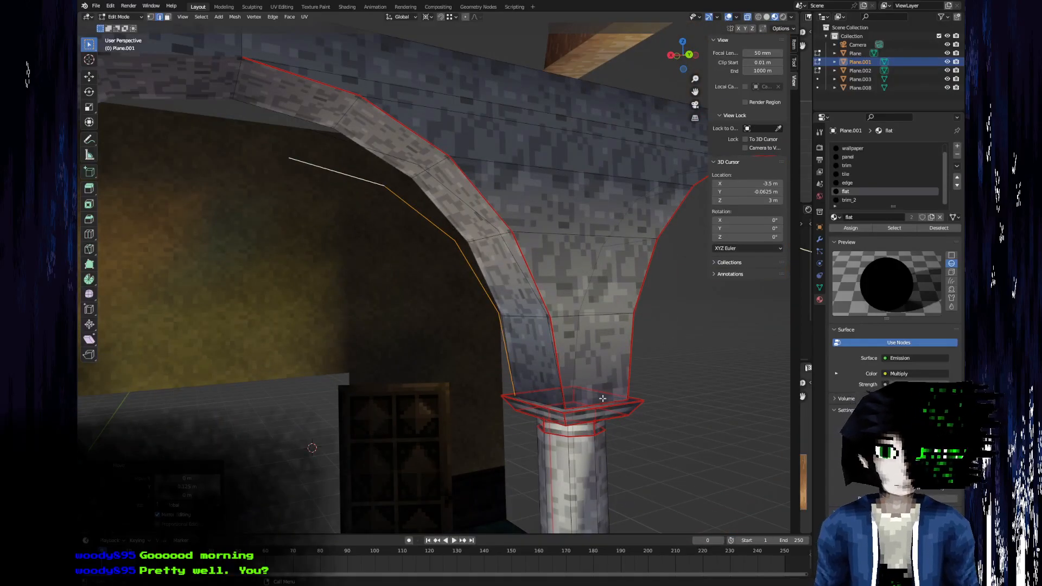
pyautogui.scroll(-5, 511, 280)
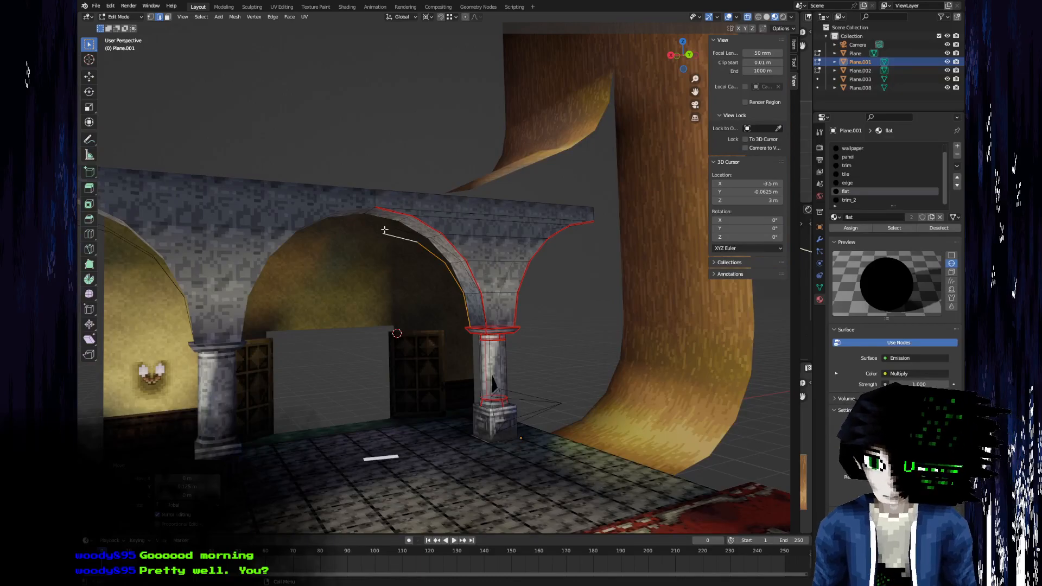
# Select the old arch's underside faces from the pillar capital up to the crown and delete them.
pyautogui.scroll(5, 443, 345)
pyautogui.click(556, 353)
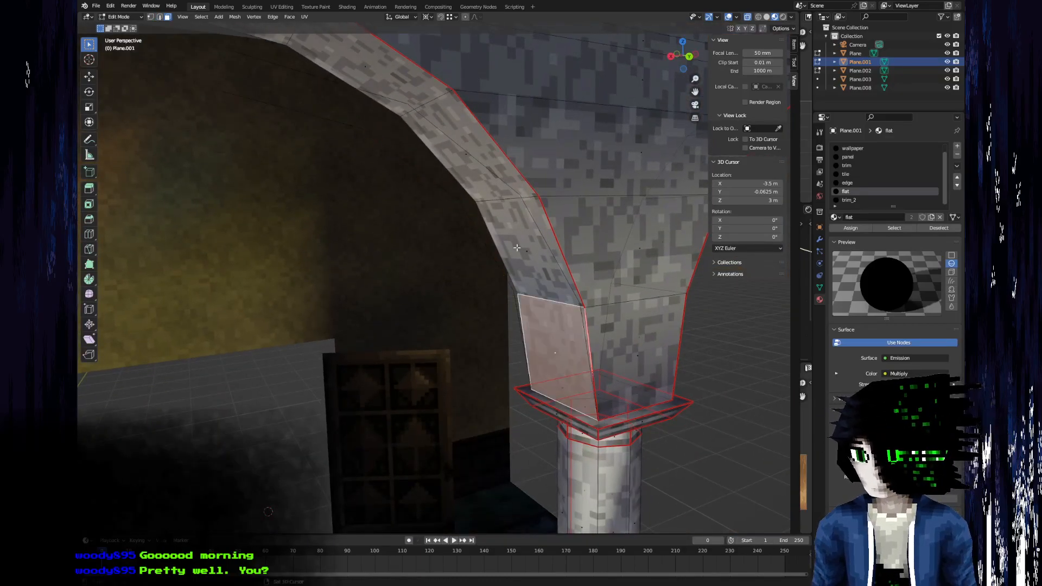
pyautogui.keyDown('shift'); pyautogui.click(498, 207); pyautogui.keyUp('shift')
pyautogui.scroll(-4, 498, 208)
pyautogui.keyDown('ctrl'); pyautogui.click(363, 147); pyautogui.keyUp('ctrl')
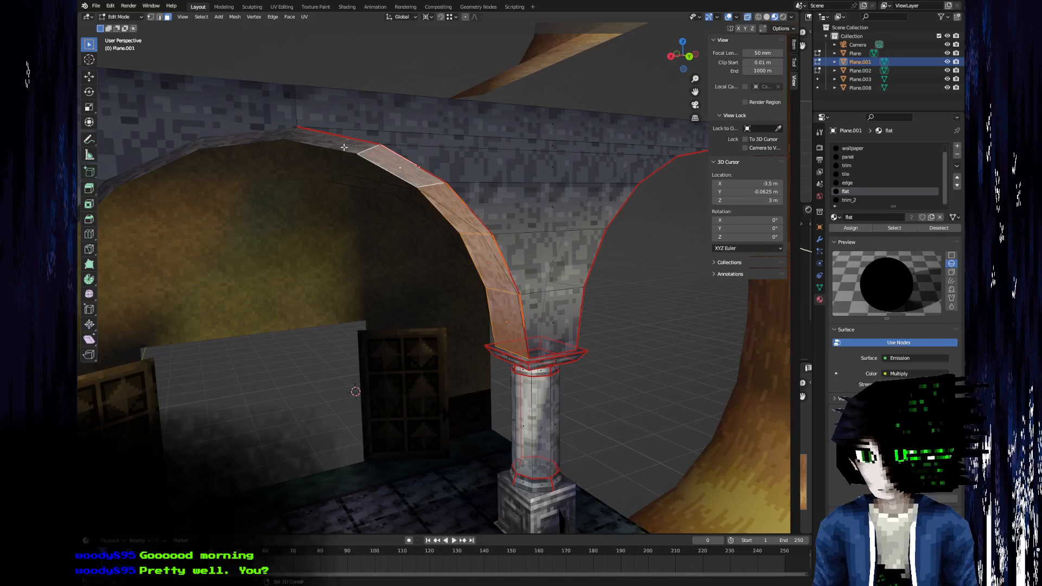
pyautogui.press('x')
pyautogui.click(341, 149)
pyautogui.scroll(4, 428, 241)
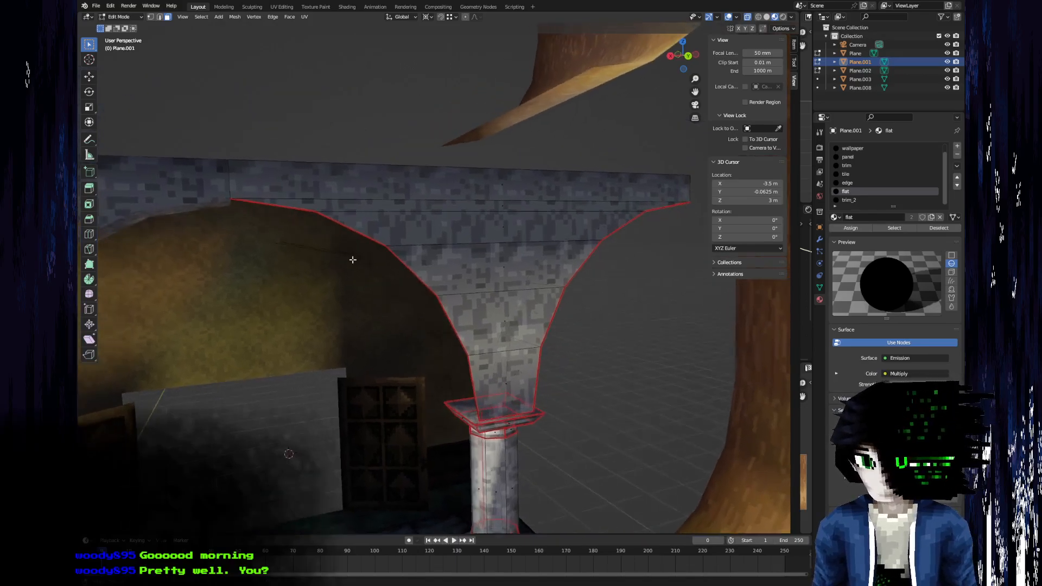
# Select the wall faces between the two arches above the pillar and delete them, keeping the horizontal beam.
pyautogui.moveTo(428, 241); pyautogui.dragTo(444, 253, button='middle')
pyautogui.click(512, 230)
pyautogui.keyDown('shift'); pyautogui.click(511, 216); pyautogui.keyUp('shift')
pyautogui.keyDown('shift'); pyautogui.click(512, 272); pyautogui.keyUp('shift')
pyautogui.keyDown('shift'); pyautogui.click(510, 345); pyautogui.keyUp('shift')
pyautogui.keyDown('shift'); pyautogui.click(511, 401); pyautogui.keyUp('shift')
pyautogui.press('x')
pyautogui.click(510, 397)
# Select the underside faces of the neighbouring arch on the pillar's other side and delete them.
pyautogui.moveTo(511, 397); pyautogui.dragTo(542, 379, button='middle')
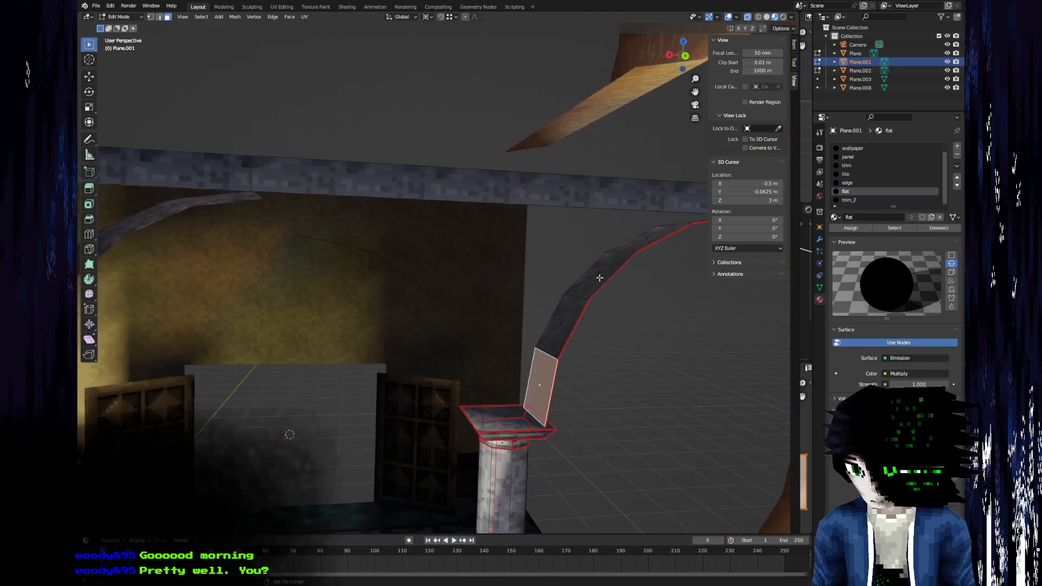
pyautogui.keyDown('shift'); pyautogui.click(599, 278); pyautogui.keyUp('shift')
pyautogui.keyDown('shift'); pyautogui.click(563, 317); pyautogui.keyUp('shift')
pyautogui.moveTo(562, 317); pyautogui.dragTo(551, 301, button='middle')
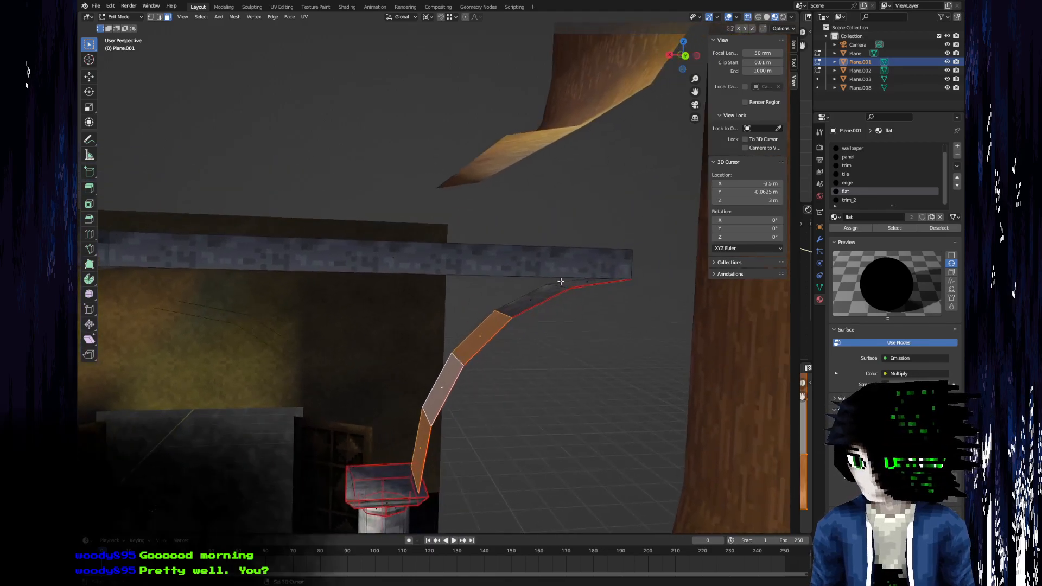
pyautogui.keyDown('shift'); pyautogui.click(549, 298); pyautogui.keyUp('shift')
pyautogui.press('x')
pyautogui.click(590, 282)
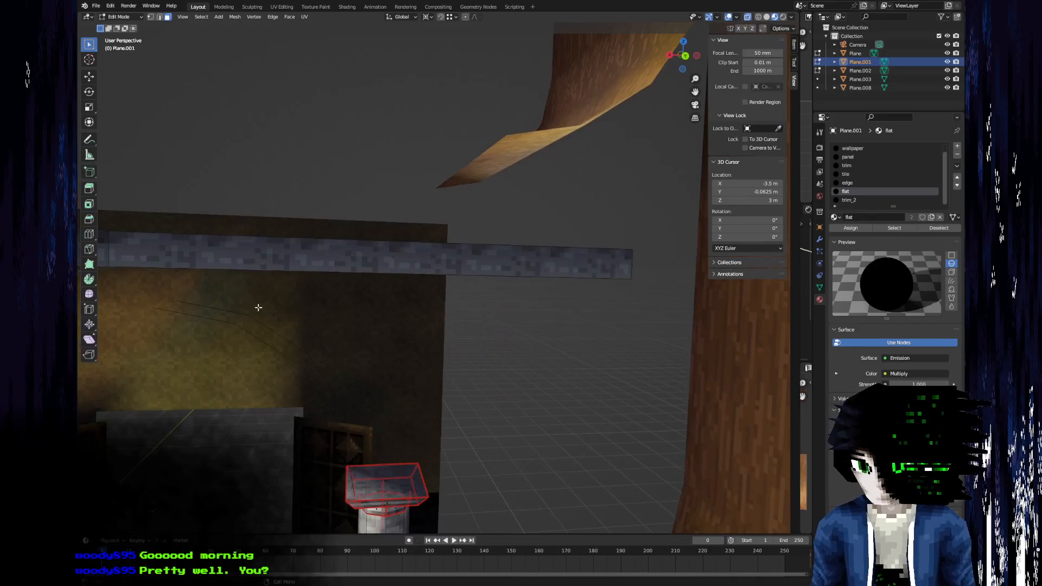
# Fill faces between the two quarter arcs, segment by segment from the crown down to the capital.
pyautogui.moveTo(256, 305); pyautogui.dragTo(472, 295, button='middle')
pyautogui.moveTo(438, 392); pyautogui.dragTo(385, 358, button='middle')
pyautogui.press('2')
pyautogui.click(373, 351)
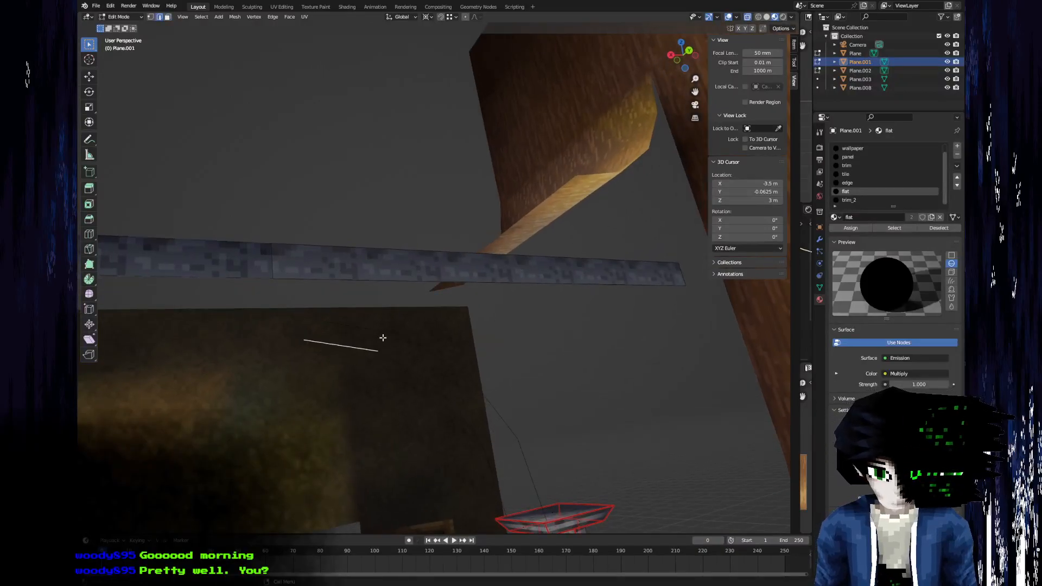
pyautogui.keyDown('shift'); pyautogui.click(373, 338); pyautogui.keyUp('shift')
pyautogui.press('f')
pyautogui.keyDown('shift'); pyautogui.click(439, 370); pyautogui.keyUp('shift')
pyautogui.press('f')
pyautogui.keyDown('shift'); pyautogui.click(465, 426); pyautogui.keyUp('shift')
pyautogui.keyDown('shift'); pyautogui.click(498, 412); pyautogui.keyUp('shift')
pyautogui.press('f')
pyautogui.click(492, 487)
pyautogui.keyDown('shift'); pyautogui.click(538, 473); pyautogui.keyUp('shift')
pyautogui.press('f')
pyautogui.moveTo(507, 461); pyautogui.dragTo(440, 459, button='middle')
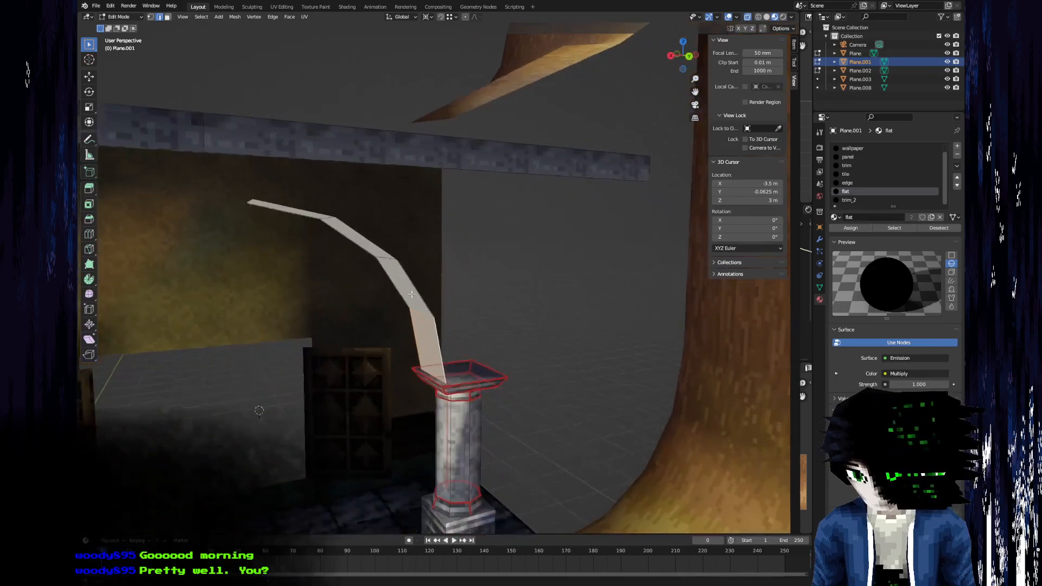
# Select the top face of the pillar capital and extrude it in place.
pyautogui.scroll(4, 441, 344)
pyautogui.moveTo(442, 344); pyautogui.dragTo(404, 502, button='middle')
pyautogui.keyDown('shift'); pyautogui.moveTo(358, 401); pyautogui.dragTo(331, 445, button='middle'); pyautogui.keyUp('shift')
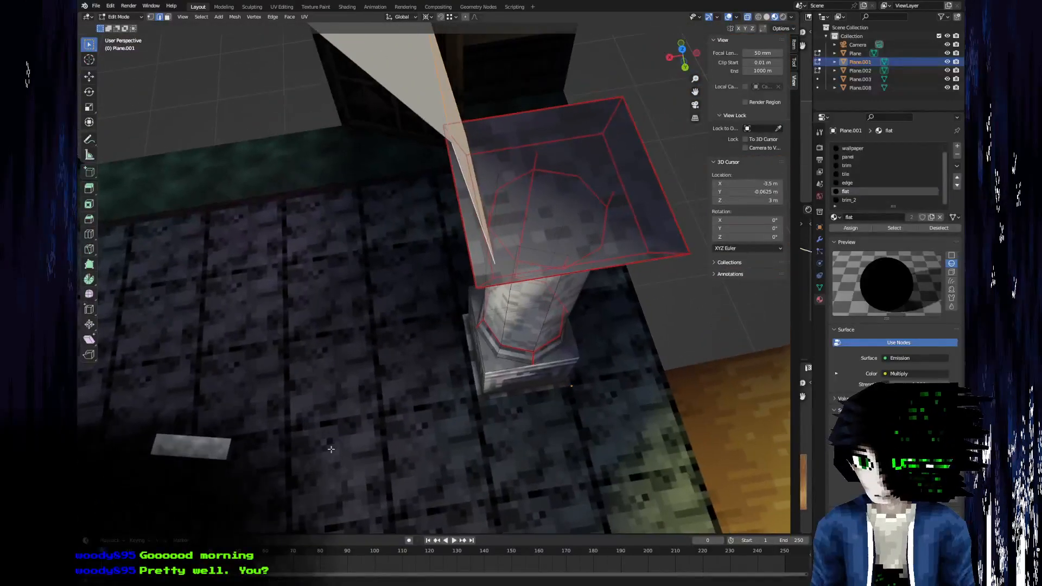
pyautogui.scroll(-2, 482, 282)
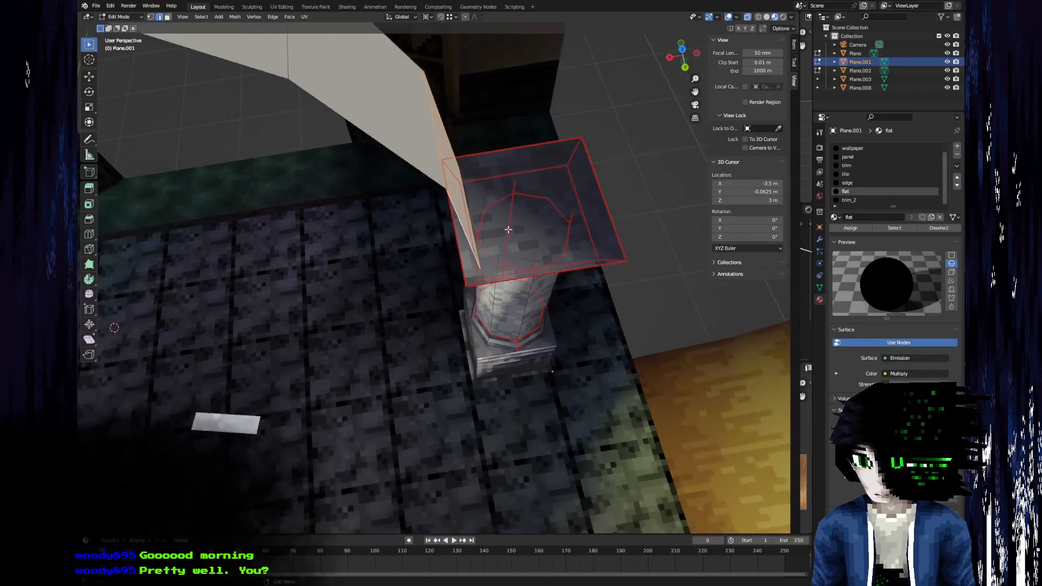
pyautogui.click(522, 208)
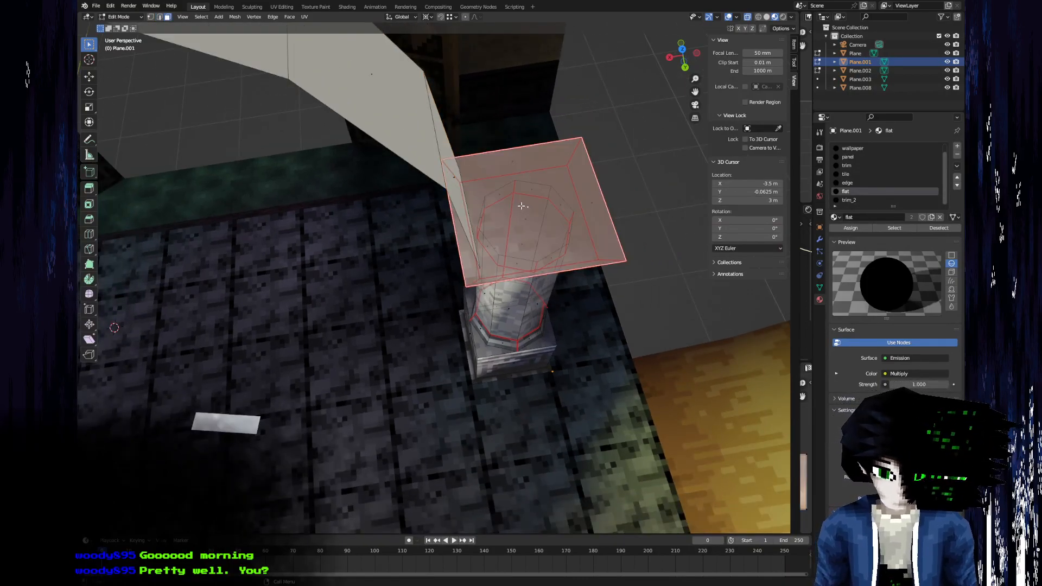
pyautogui.press('c')
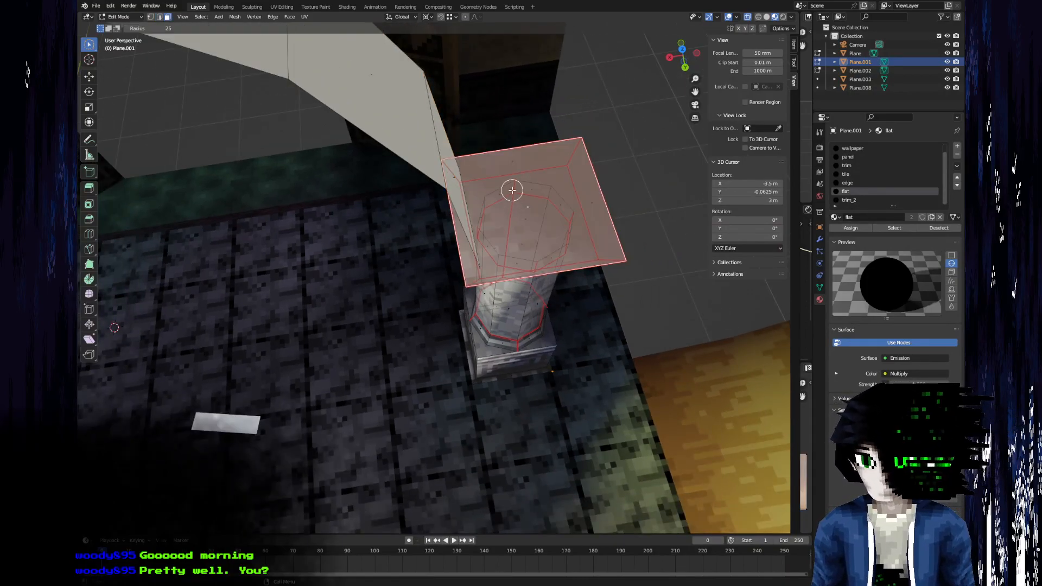
pyautogui.rightClick(620, 277)
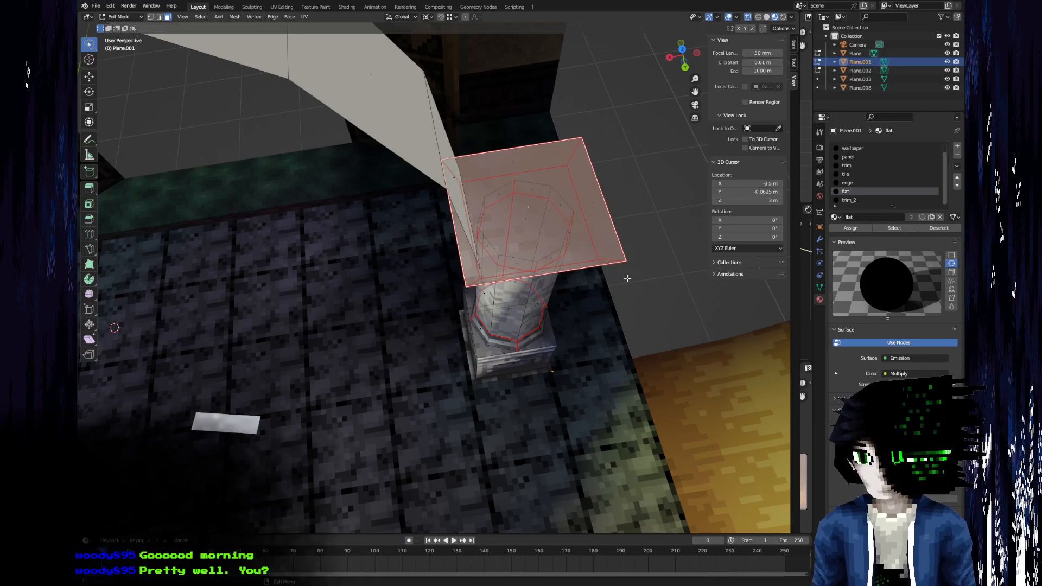
pyautogui.press('e')
pyautogui.rightClick(660, 286)
# Set the transform pivot point to Median Point and try scaling the extruded capital face.
pyautogui.press('s')
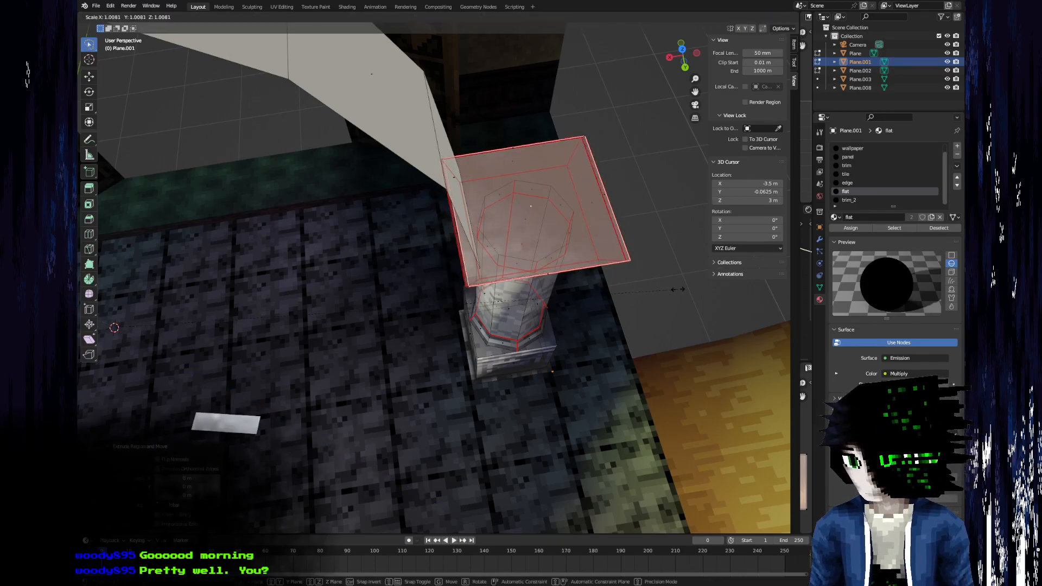
pyautogui.click(675, 292)
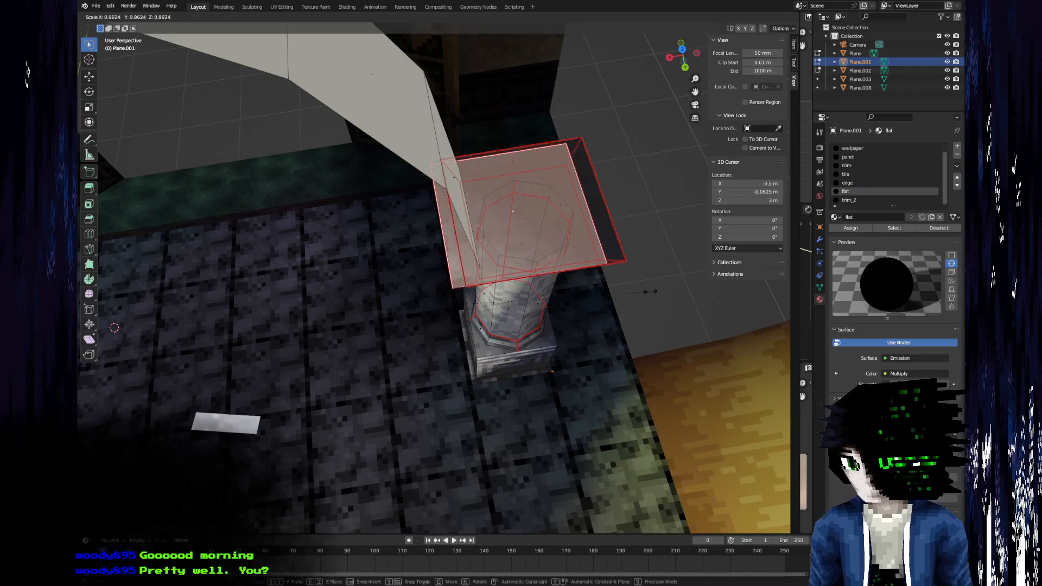
pyautogui.click(431, 18)
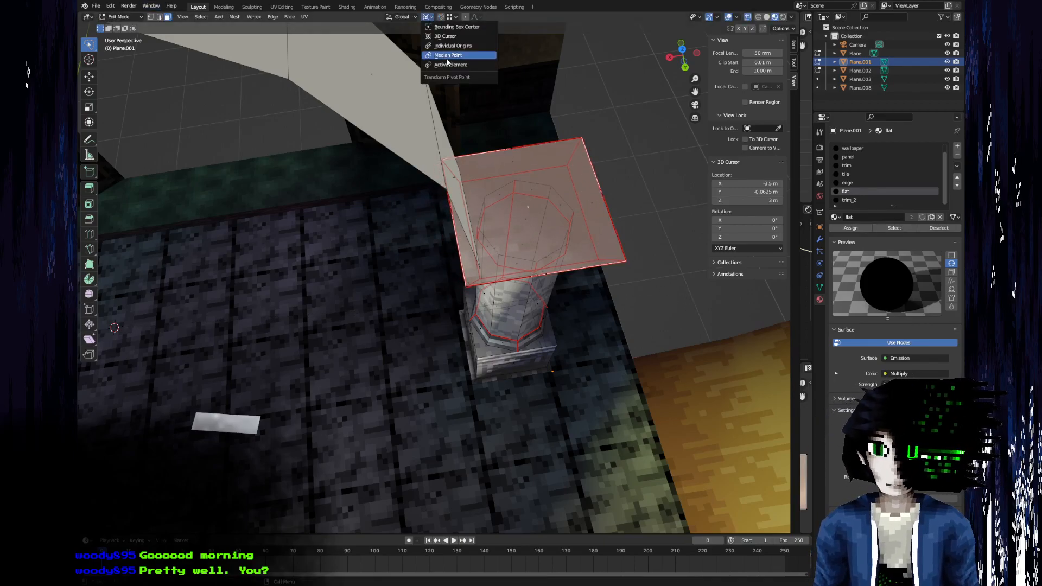
pyautogui.click(452, 57)
pyautogui.press('s')
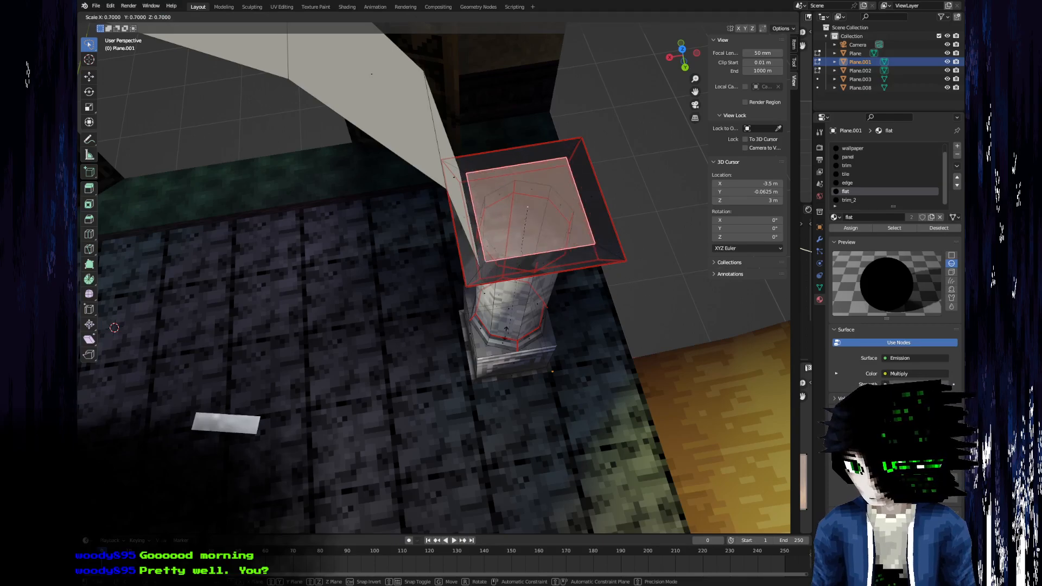
pyautogui.click(460, 303)
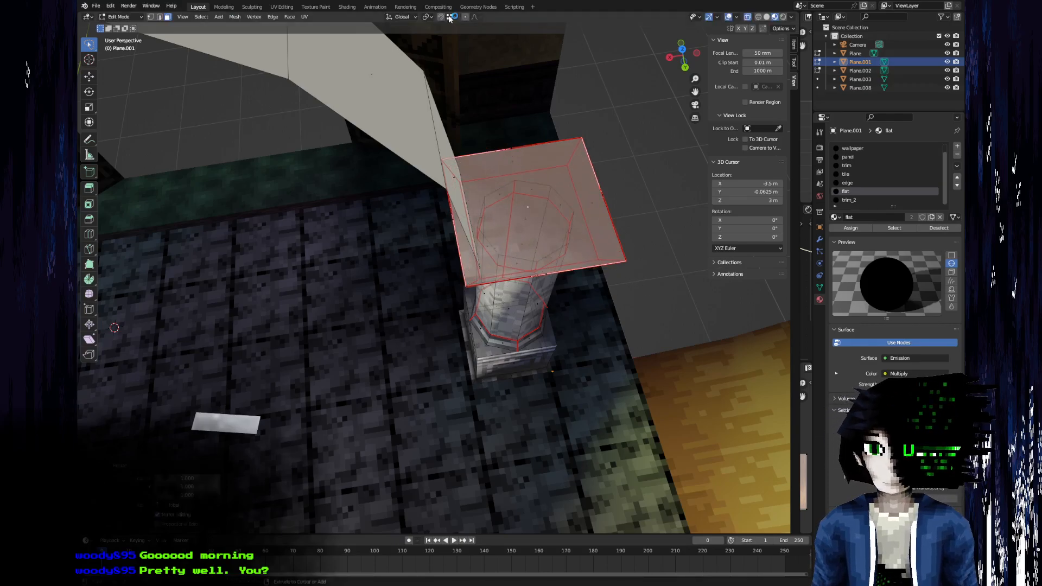
# Scale the extruded capital face inward evenly until its corner lies near the new arch strip's foot.
pyautogui.press('s')
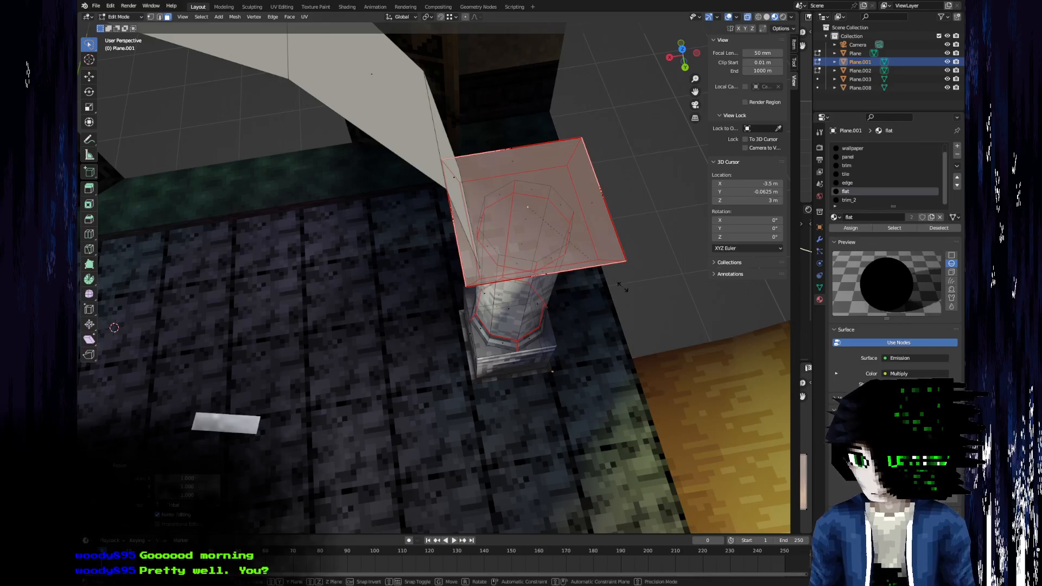
pyautogui.click(539, 257)
pyautogui.scroll(3, 539, 257)
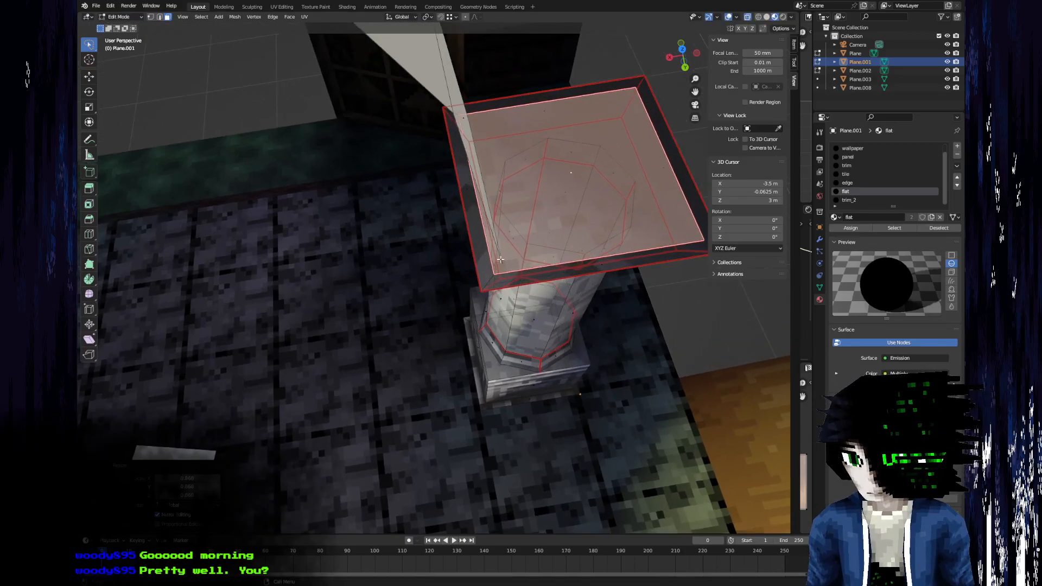
pyautogui.press('s')
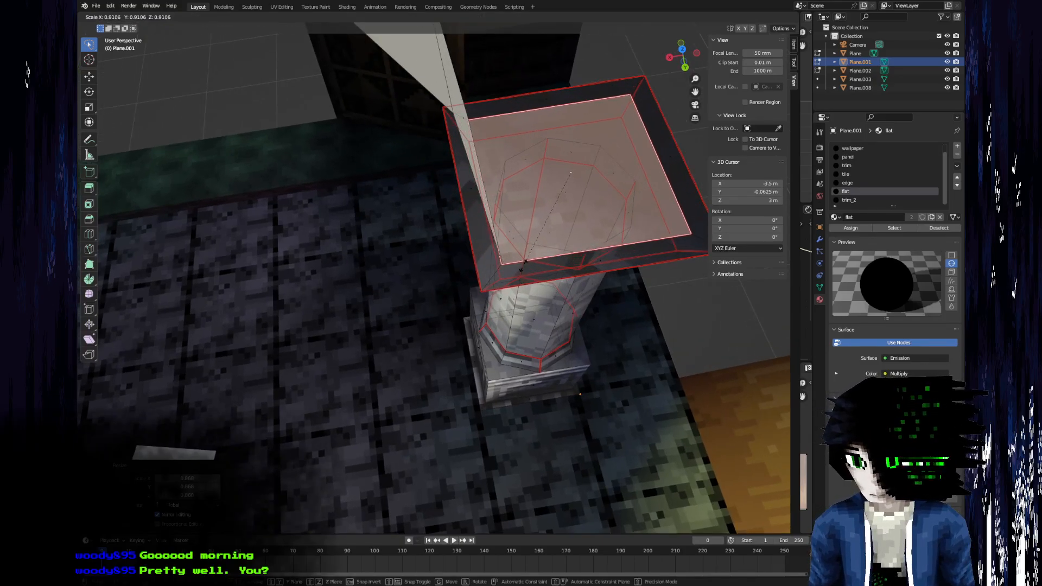
pyautogui.click(523, 264)
# Merge the arch strip's front foot vertex with the adjacent corner vertex of the inset capital face.
pyautogui.click(505, 259)
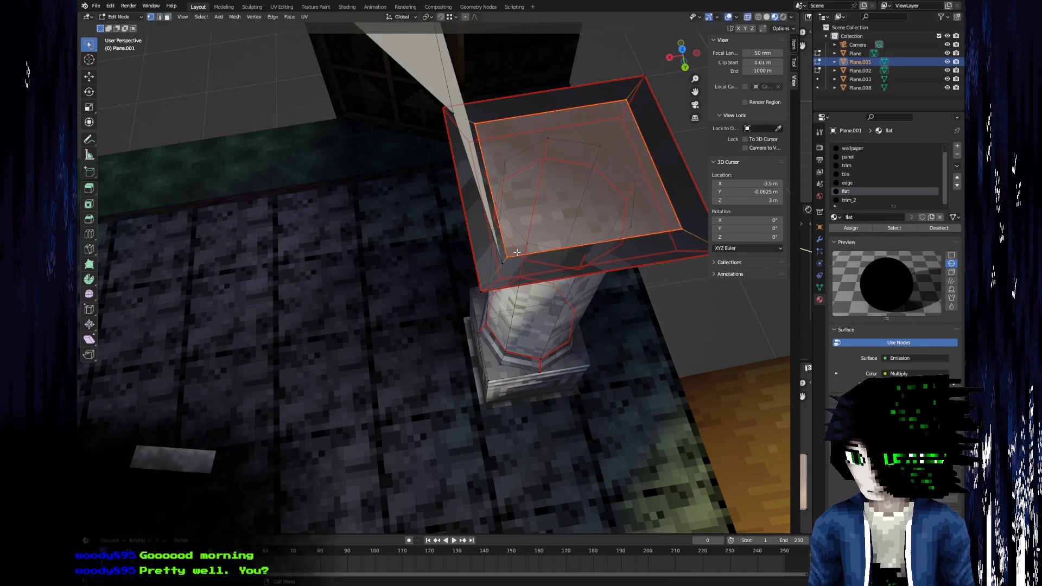
pyautogui.press('m')
pyautogui.click(496, 252)
pyautogui.moveTo(507, 193); pyautogui.dragTo(254, 380, button='middle')
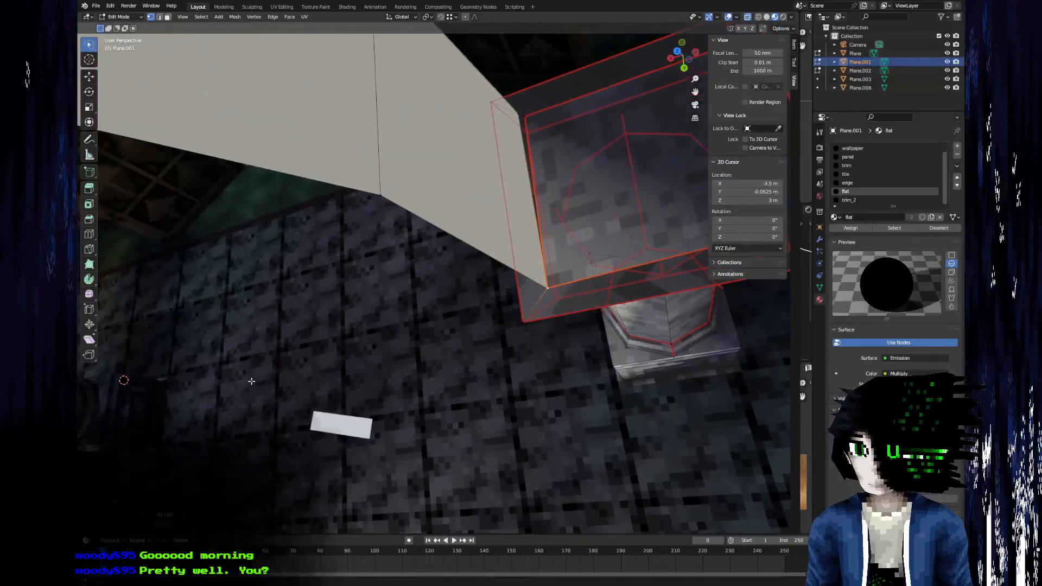
# Merge the arch strip's remaining foot vertex with the adjacent corner vertex of the inset capital face.
pyautogui.press('m')
pyautogui.click(519, 111)
pyautogui.moveTo(540, 165); pyautogui.dragTo(439, 388, button='middle')
pyautogui.scroll(-6, 411, 334)
pyautogui.scroll(-2, 524, 232)
pyautogui.scroll(-2, 524, 232)
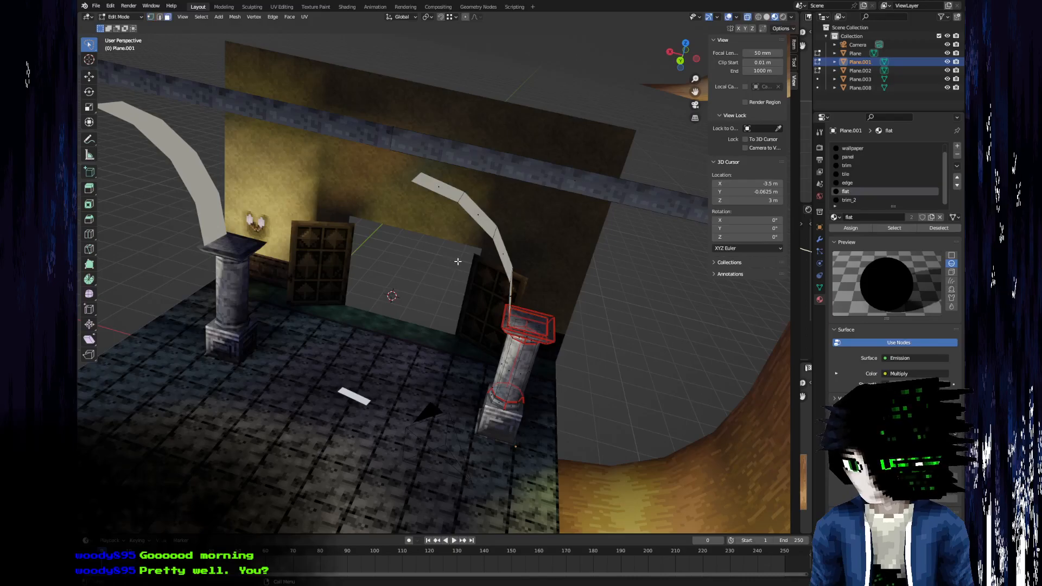
# Duplicate the half-arch strip's faces and mirror the copy with an X scale of -1, using the 3D Cursor as pivot point.
pyautogui.moveTo(456, 260); pyautogui.dragTo(481, 269, button='middle')
pyautogui.click(482, 268)
pyautogui.moveTo(478, 230); pyautogui.dragTo(520, 230, button='middle')
pyautogui.moveTo(490, 187); pyautogui.dragTo(450, 195, button='middle')
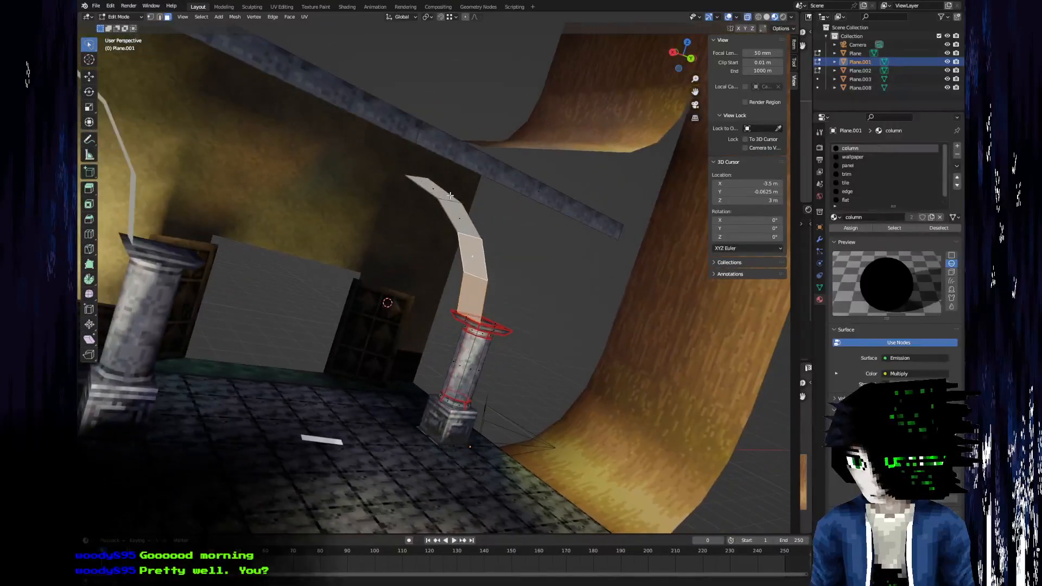
pyautogui.keyDown('shift'); pyautogui.click(445, 201); pyautogui.keyUp('shift')
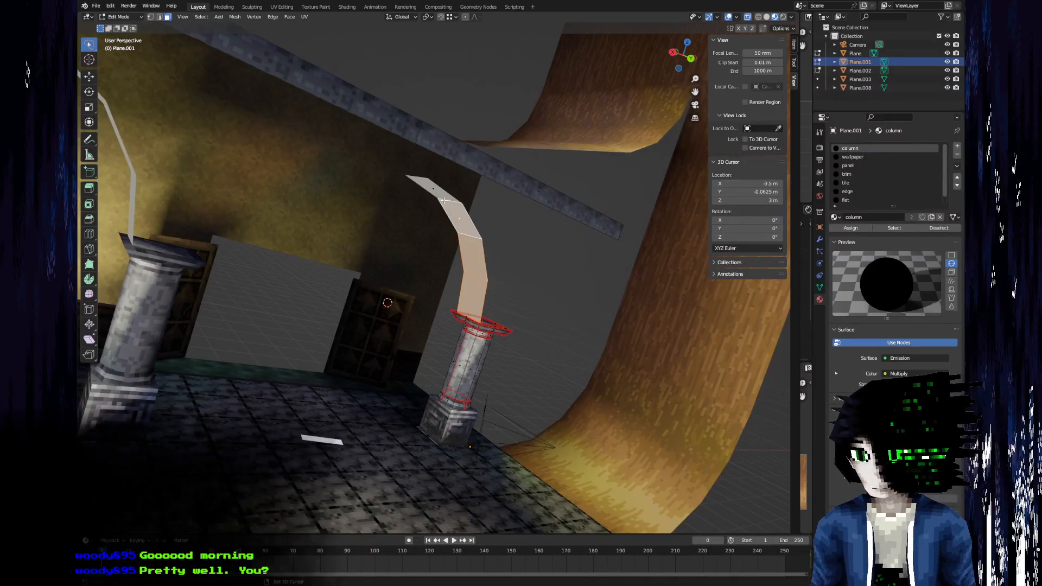
pyautogui.moveTo(432, 190); pyautogui.dragTo(332, 241, button='middle')
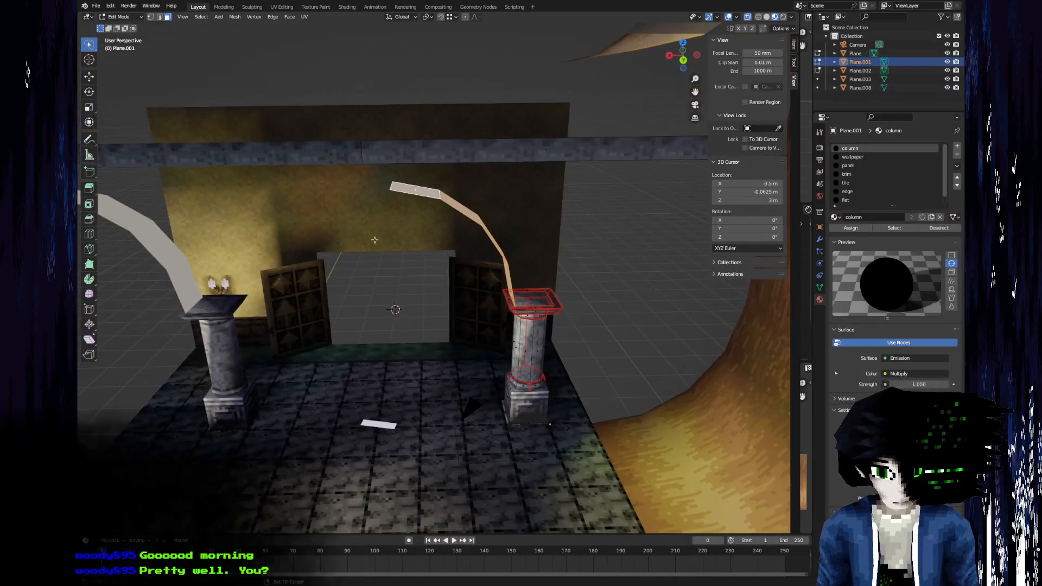
pyautogui.click(429, 18)
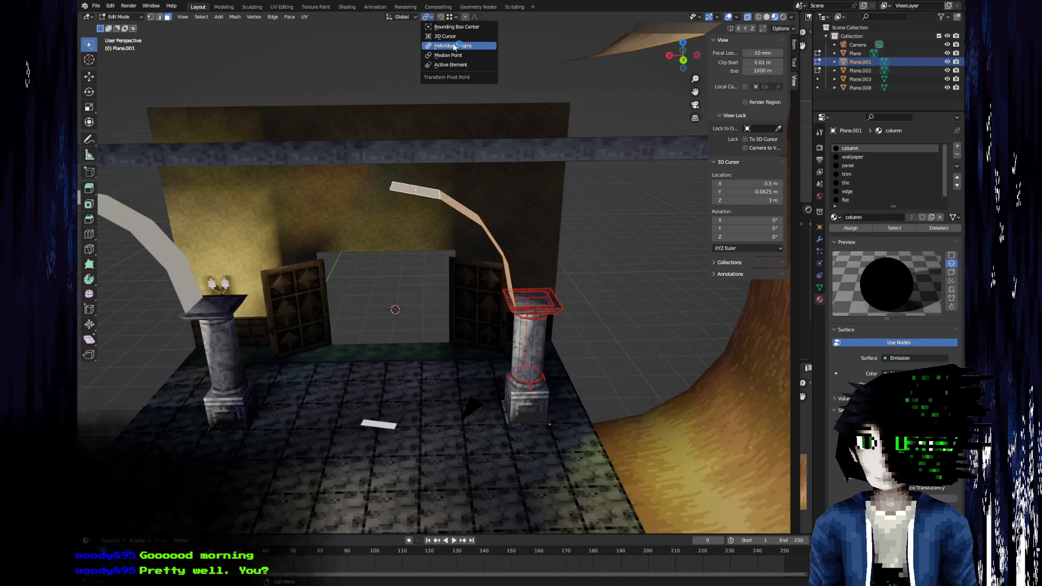
pyautogui.click(453, 37)
pyautogui.hotkey('shift', 'd')
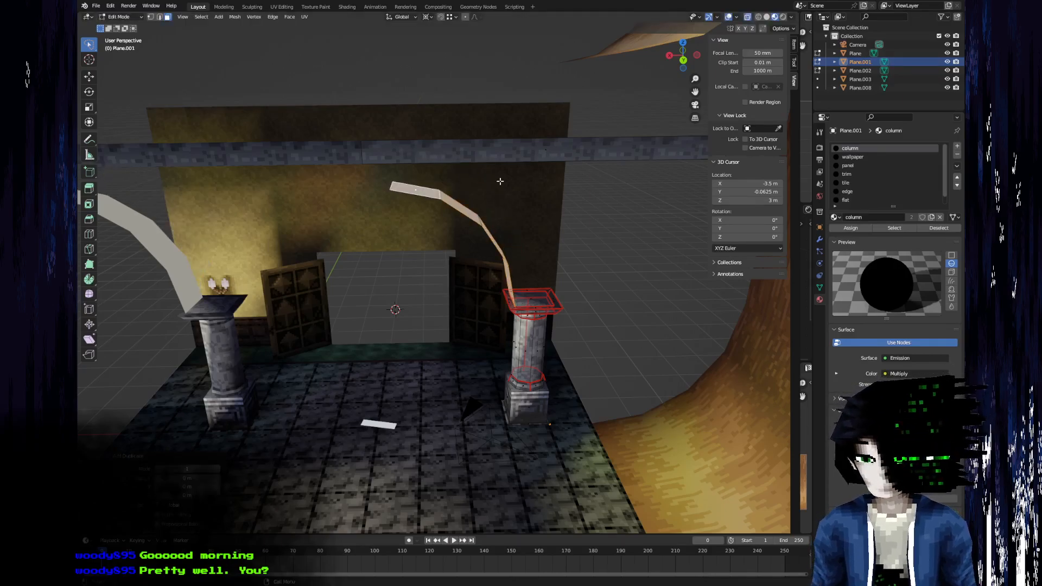
pyautogui.write('szx-1')
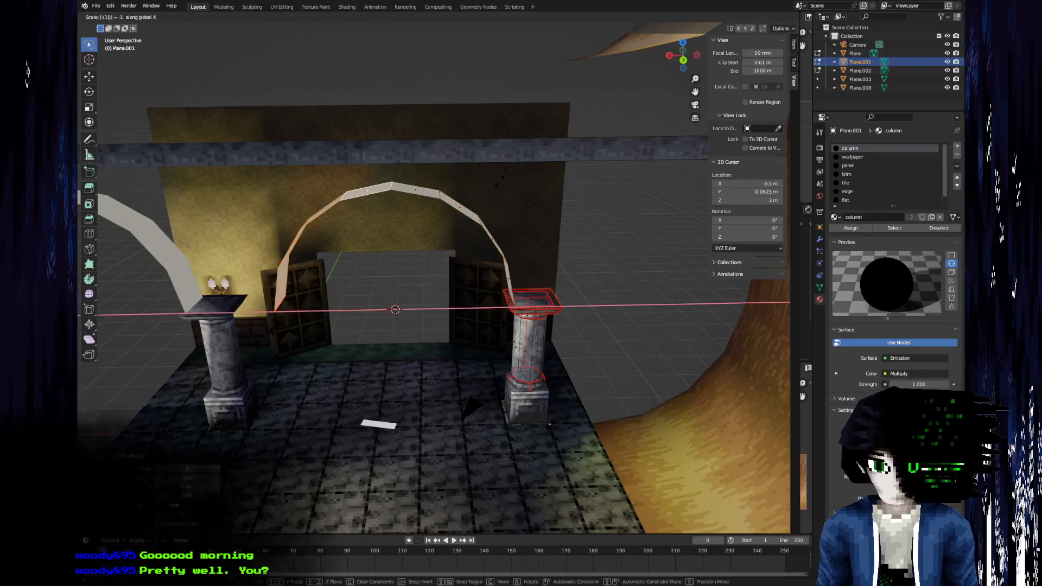
pyautogui.press('Return')
# Add the original half's faces to the mirrored selection and merge the overlapping arch vertices by distance.
pyautogui.moveTo(455, 261); pyautogui.dragTo(451, 205, button='middle')
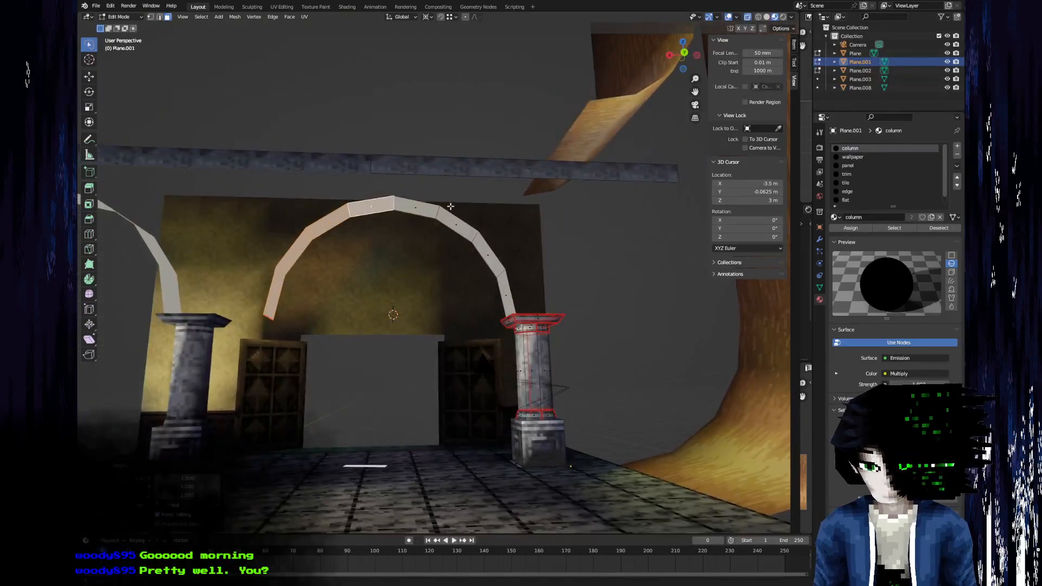
pyautogui.scroll(5, 434, 228)
pyautogui.scroll(-5, 405, 256)
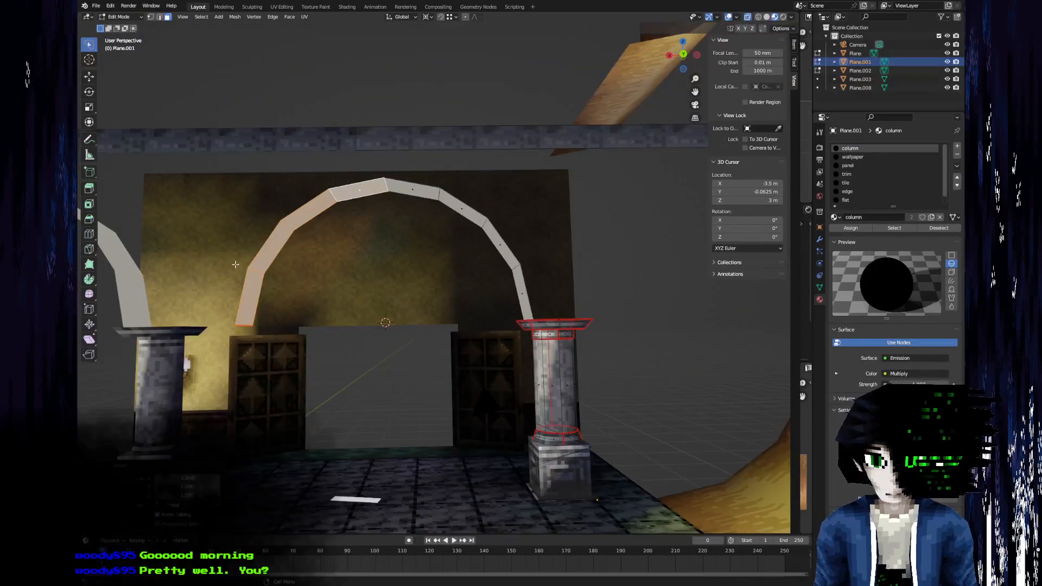
pyautogui.moveTo(569, 203); pyautogui.dragTo(415, 192, button='middle')
pyautogui.scroll(3, 384, 259)
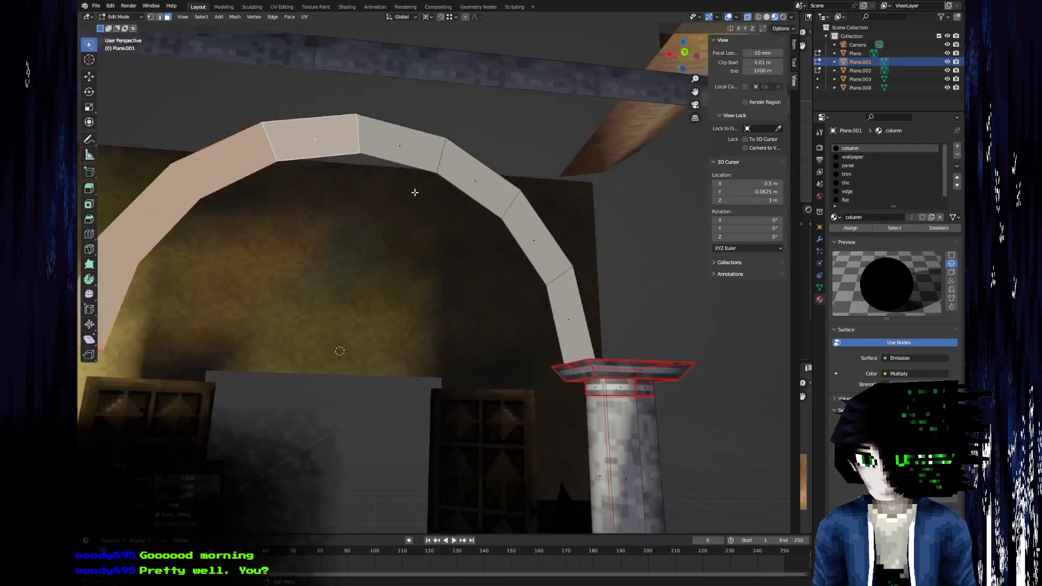
pyautogui.keyDown('shift'); pyautogui.click(410, 157); pyautogui.keyUp('shift')
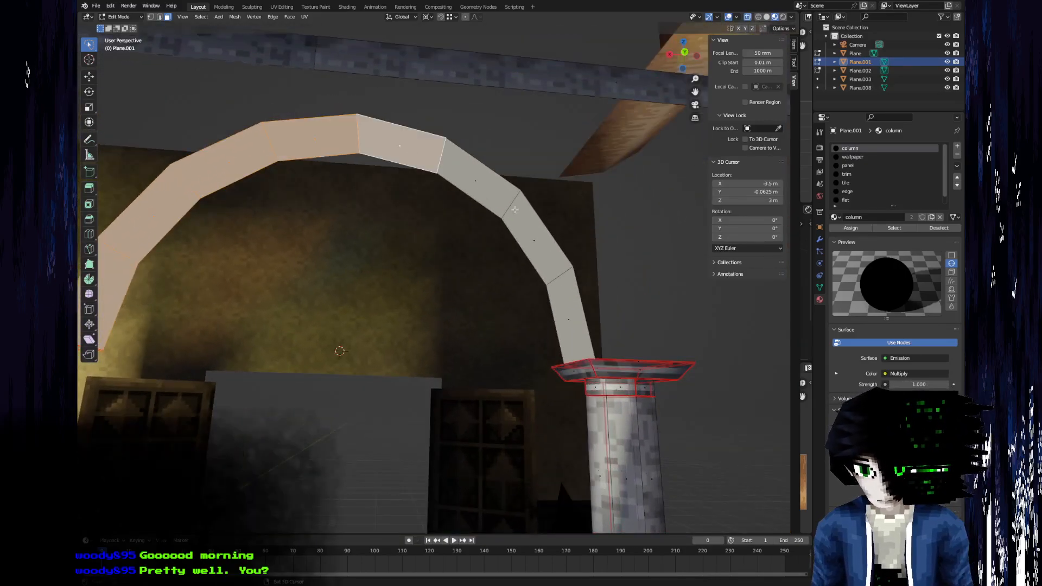
pyautogui.keyDown('shift'); pyautogui.click(542, 264); pyautogui.keyUp('shift')
pyautogui.keyDown('shift'); pyautogui.click(569, 319); pyautogui.keyUp('shift')
pyautogui.keyDown('shift'); pyautogui.click(475, 180); pyautogui.keyUp('shift')
pyautogui.rightClick(480, 185)
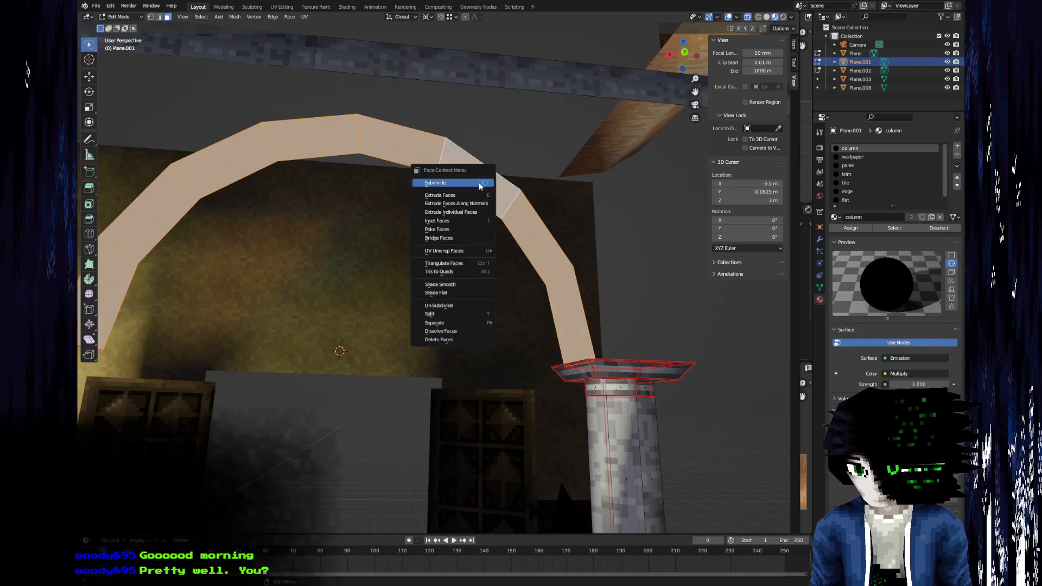
pyautogui.press('Escape')
pyautogui.press('m')
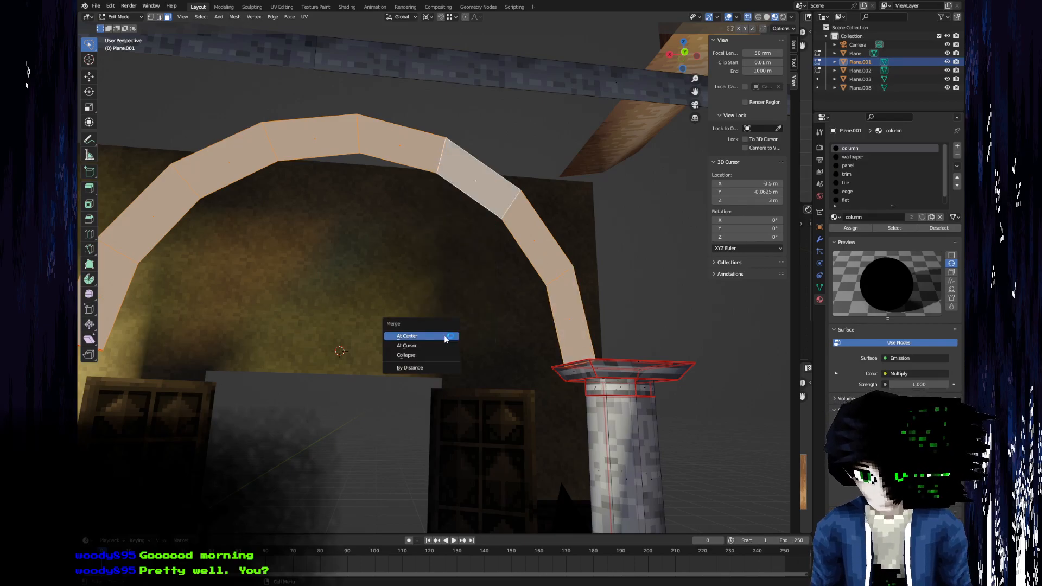
pyautogui.click(430, 369)
pyautogui.moveTo(430, 369); pyautogui.dragTo(464, 293, button='middle')
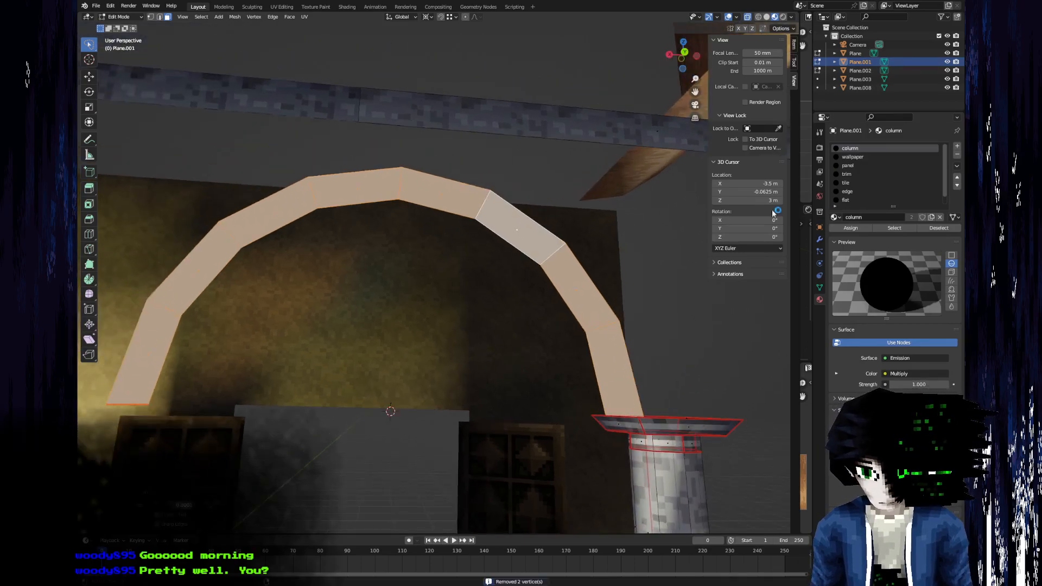
# Narrow the 3D viewport to reveal the UV editor, unwrap the complete arch and select all its UVs.
pyautogui.moveTo(800, 188); pyautogui.dragTo(458, 188)
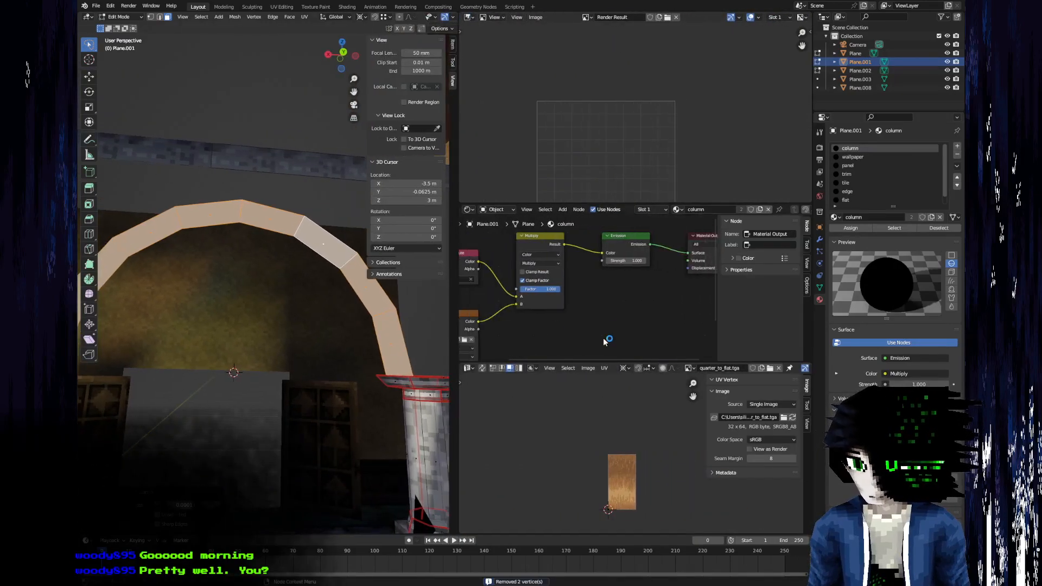
pyautogui.moveTo(323, 247); pyautogui.dragTo(296, 265, button='middle')
pyautogui.press('u')
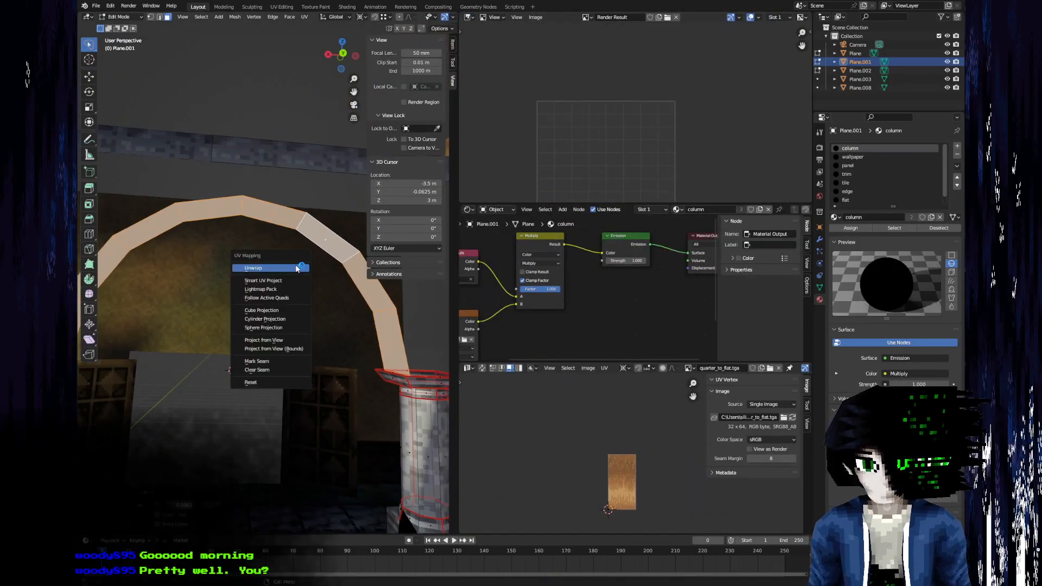
pyautogui.click(296, 265)
pyautogui.moveTo(594, 142); pyautogui.dragTo(605, 129, button='middle')
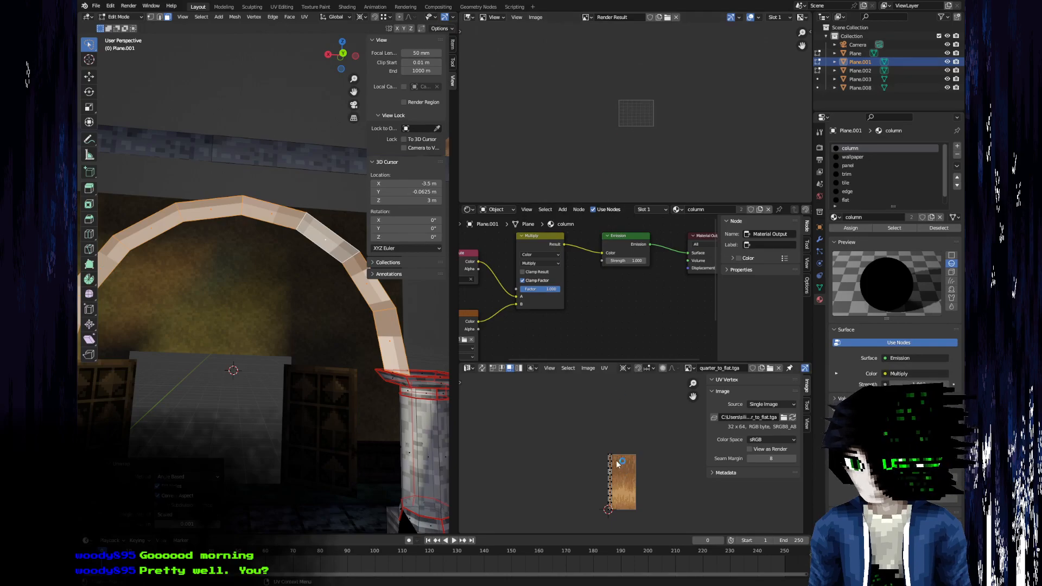
pyautogui.scroll(1, 638, 438)
pyautogui.moveTo(634, 392); pyautogui.dragTo(602, 475, button='middle')
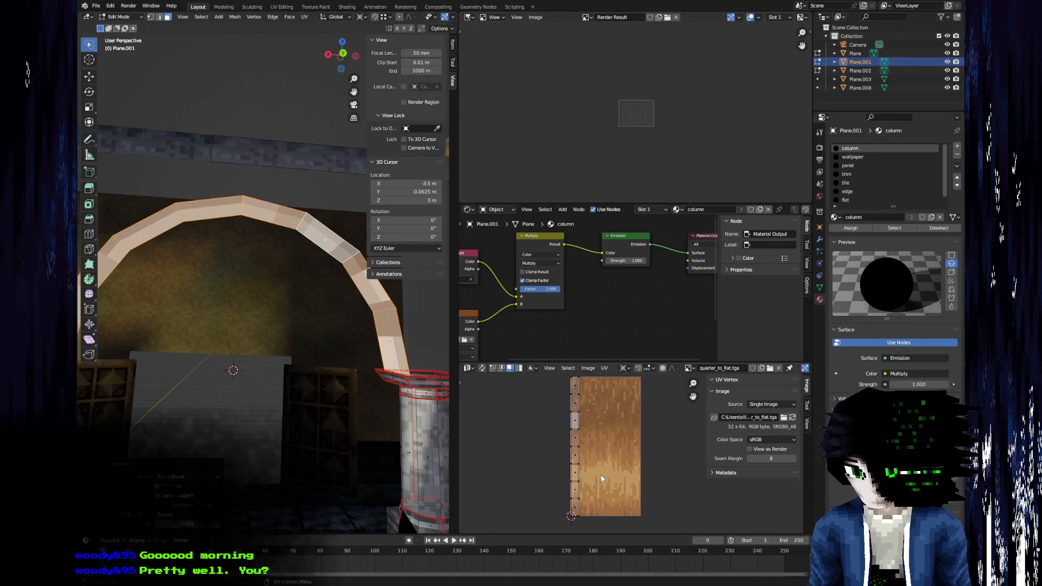
pyautogui.press('a')
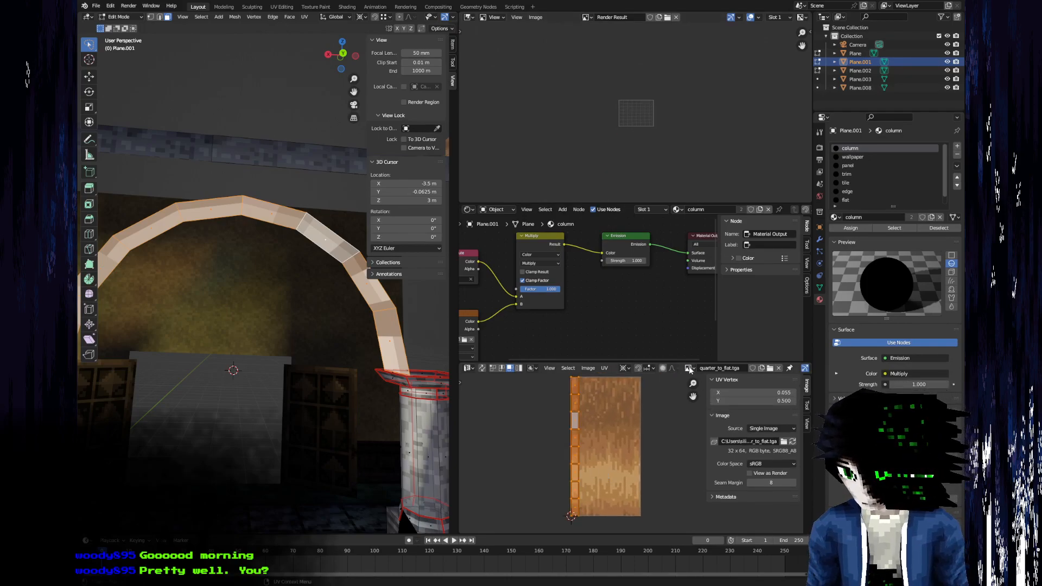
# Display the flat.tga texture in the UV editor.
pyautogui.click(689, 369)
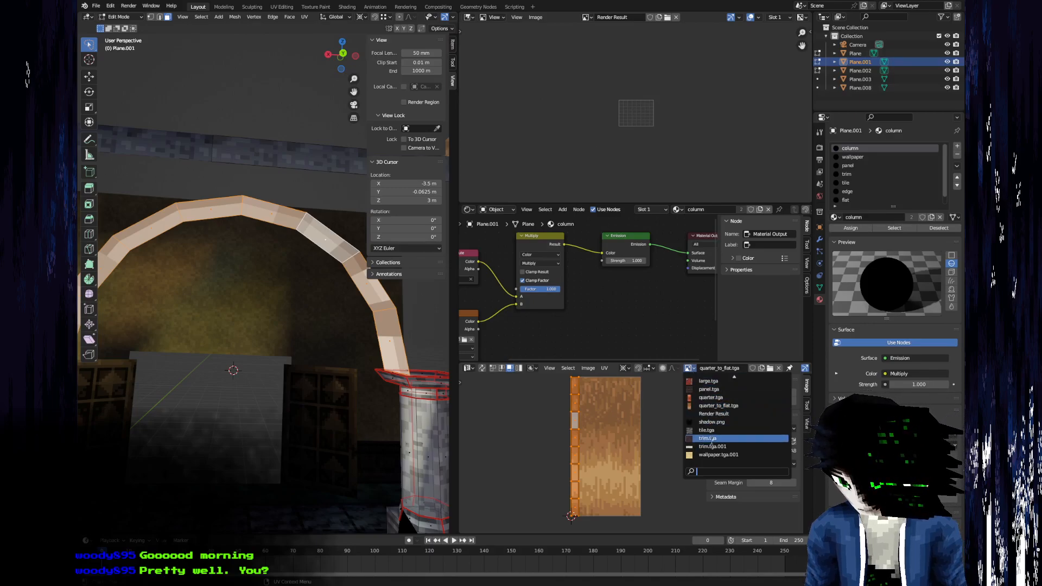
pyautogui.scroll(5, 721, 407)
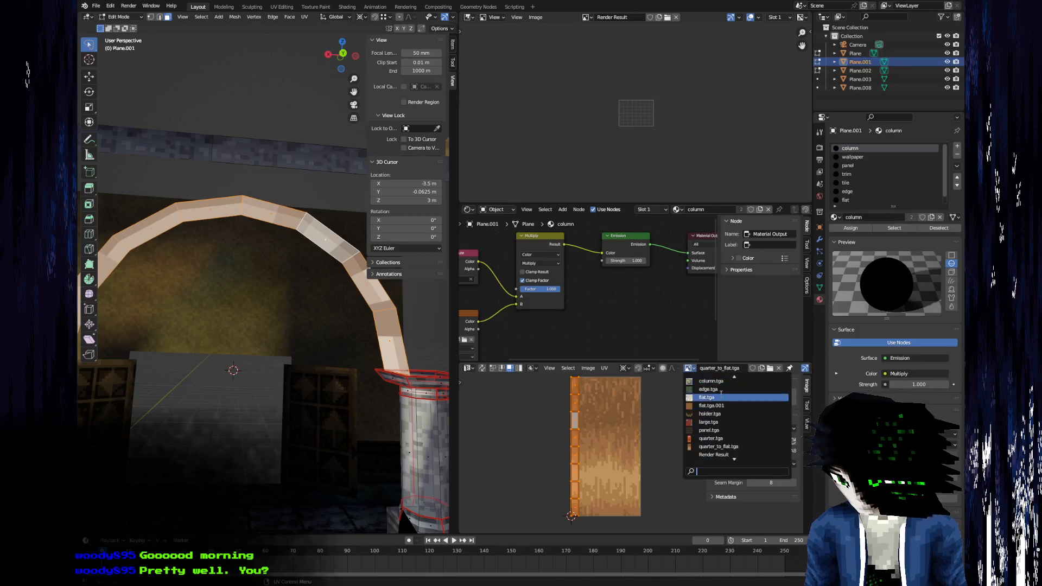
pyautogui.click(720, 398)
pyautogui.scroll(4, 631, 425)
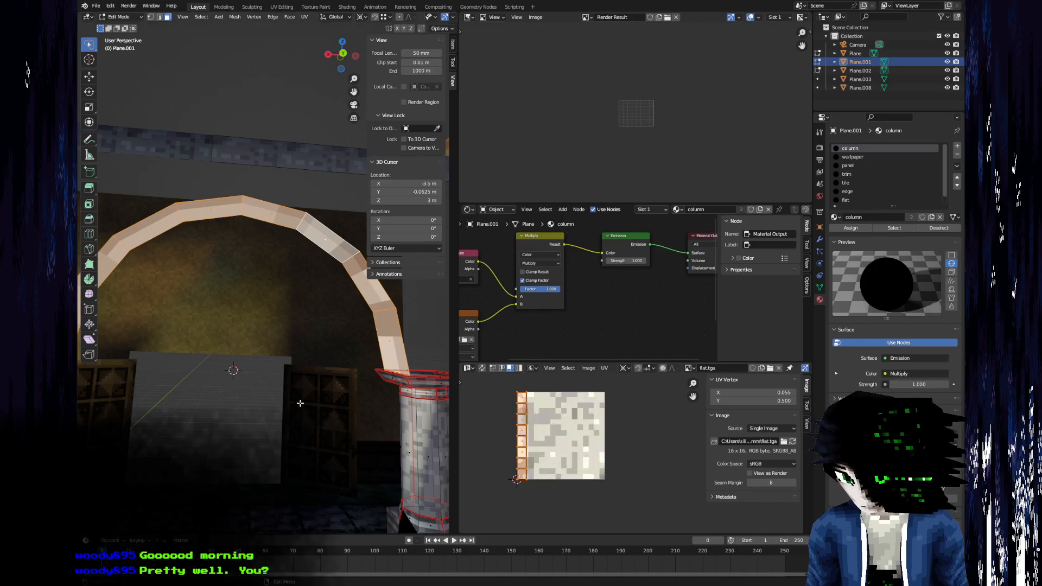
# Try unwrapping the arch again and scaling its UVs up about fourfold over the flat.tga texture.
pyautogui.press('u')
pyautogui.click(301, 394)
pyautogui.moveTo(302, 392); pyautogui.dragTo(369, 347, button='middle')
pyautogui.press('s')
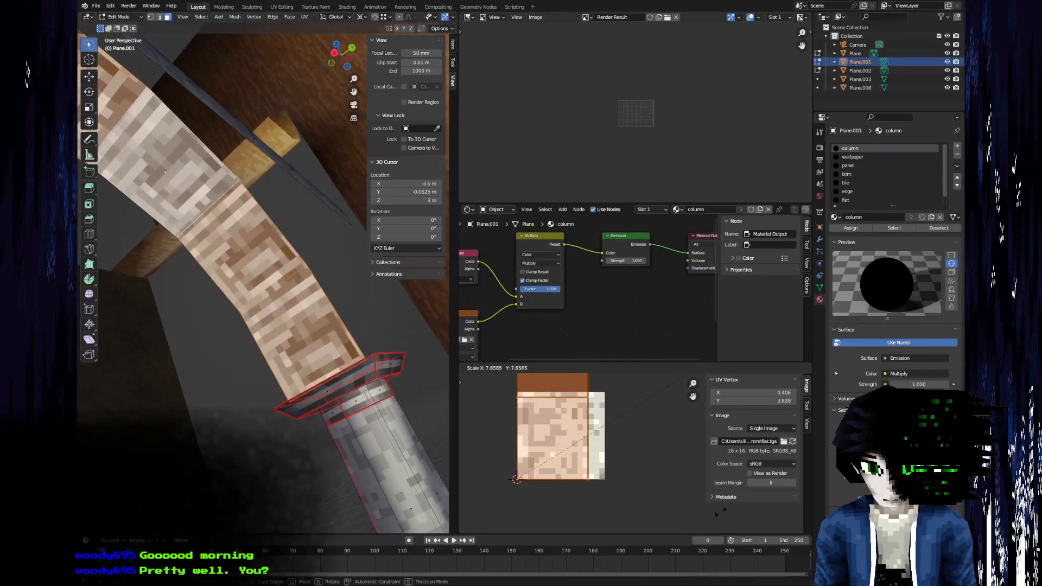
pyautogui.click(619, 402)
# Examine the scaled texture's pixel size along the arch and its UVs, and browse the available images.
pyautogui.moveTo(220, 265); pyautogui.dragTo(305, 379, button='middle')
pyautogui.moveTo(215, 397); pyautogui.dragTo(317, 188, button='middle')
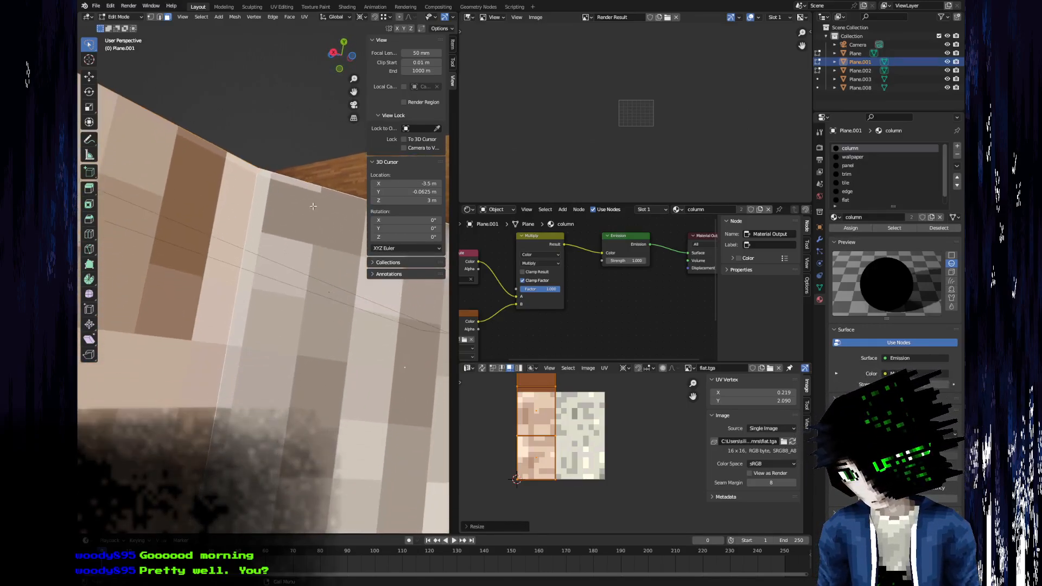
pyautogui.scroll(5, 608, 511)
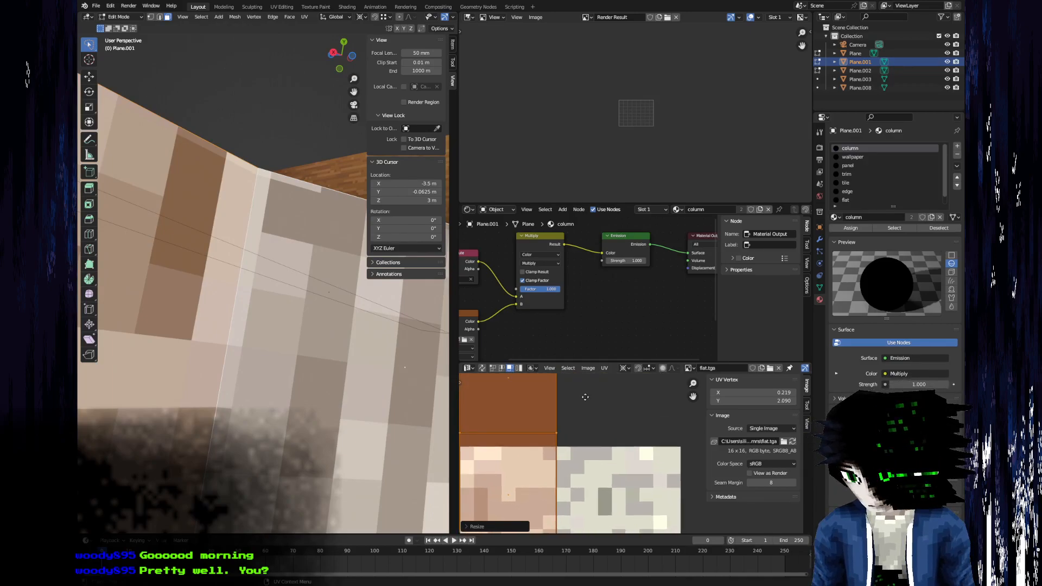
pyautogui.moveTo(587, 413); pyautogui.dragTo(624, 484, button='middle')
pyautogui.scroll(-3, 627, 469)
pyautogui.moveTo(618, 405)
pyautogui.mouseDown(button='middle')
pyautogui.moveTo(604, 437)
pyautogui.moveTo(614, 421)
pyautogui.mouseUp(button='middle')
pyautogui.scroll(-10, 300, 326)
pyautogui.moveTo(304, 360); pyautogui.dragTo(268, 426, button='middle')
pyautogui.click(688, 370)
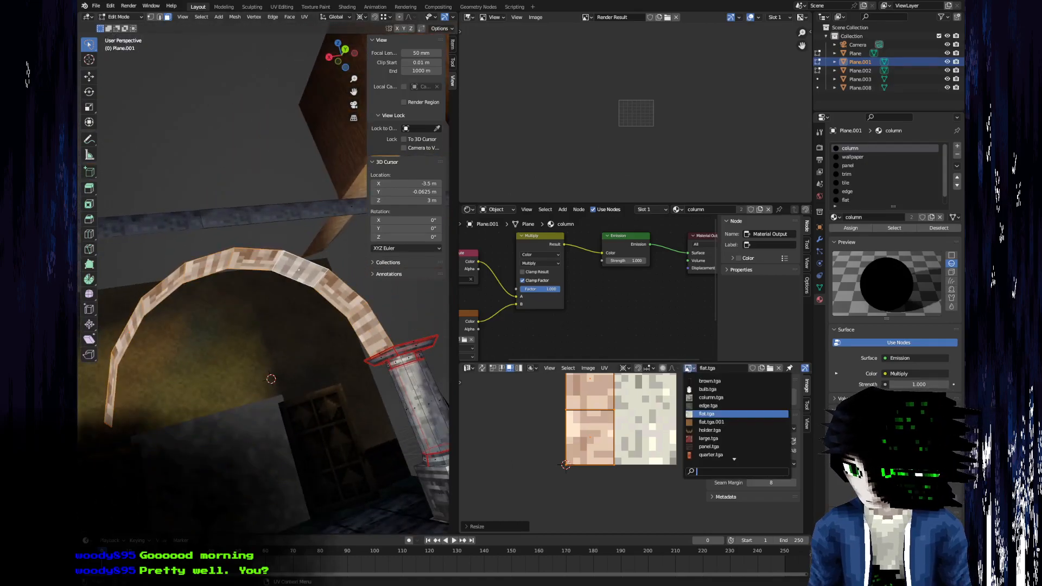
pyautogui.scroll(2, 720, 398)
pyautogui.scroll(-8, 720, 399)
pyautogui.scroll(-8, 720, 399)
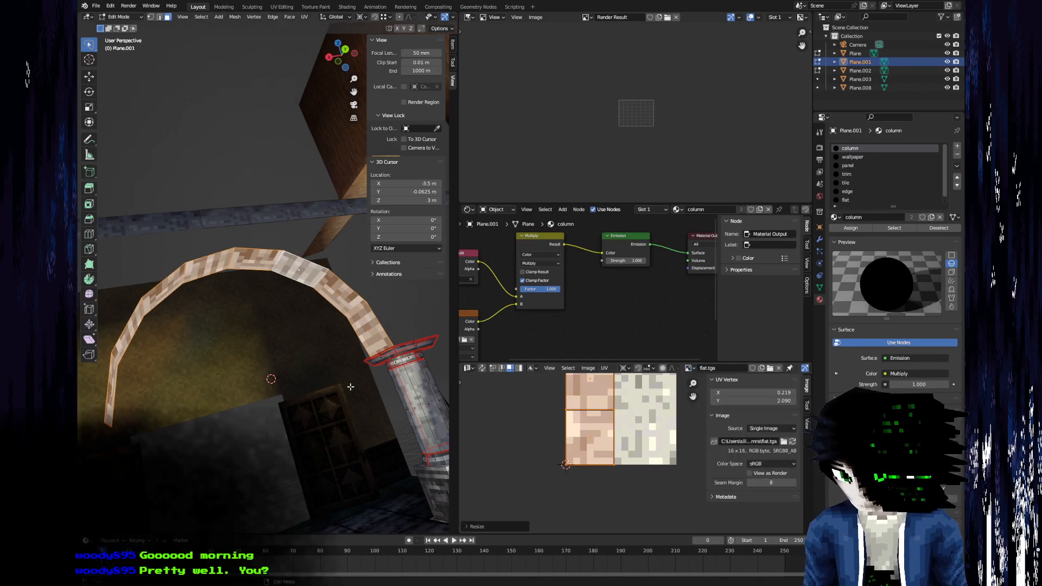
# Compare the materials and UV layout of the pillar's faces with those of the arch.
pyautogui.click(410, 380)
pyautogui.click(424, 408)
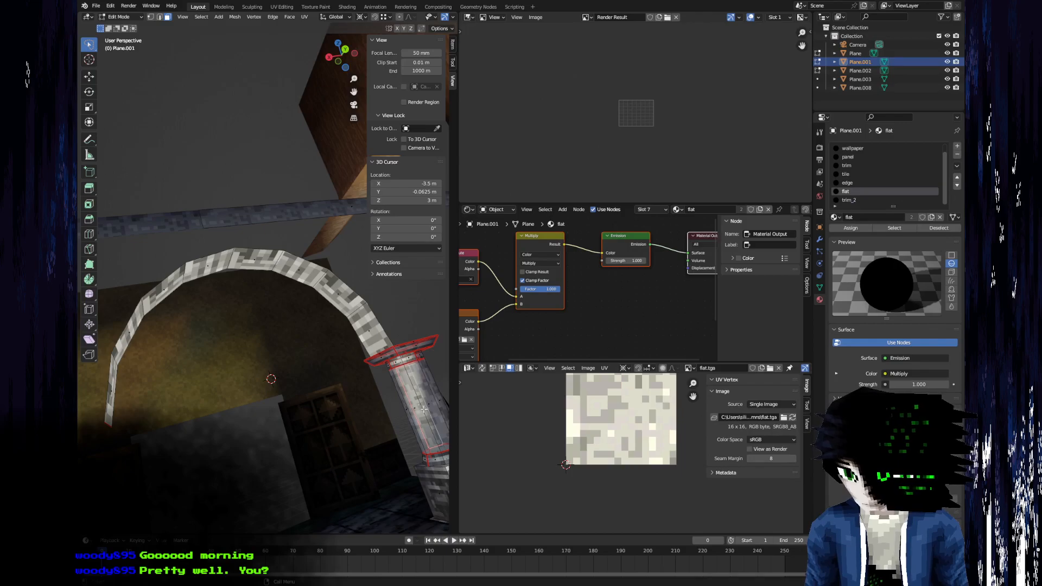
pyautogui.click(364, 330)
pyautogui.click(409, 381)
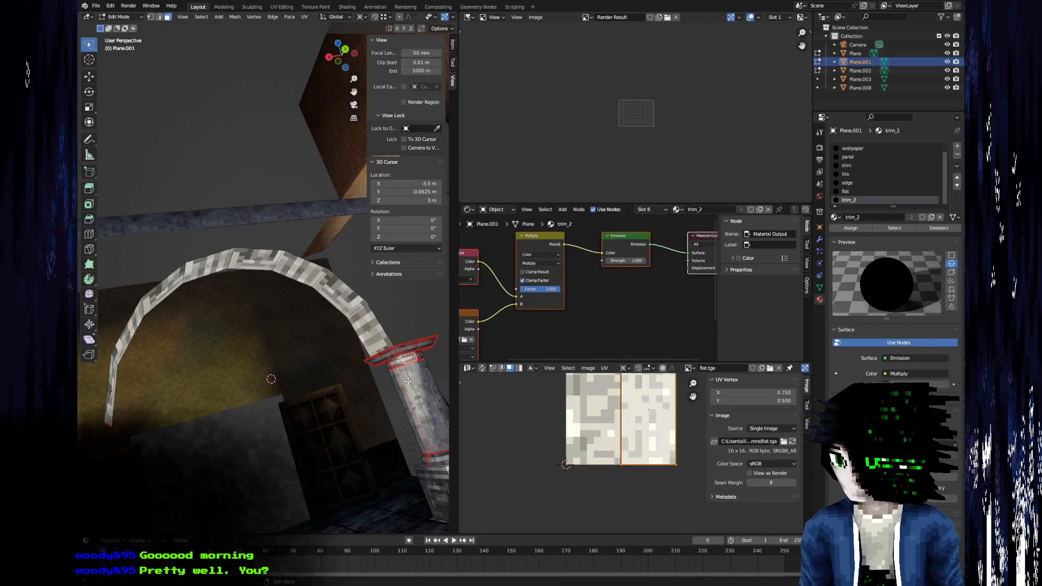
pyautogui.click(415, 392)
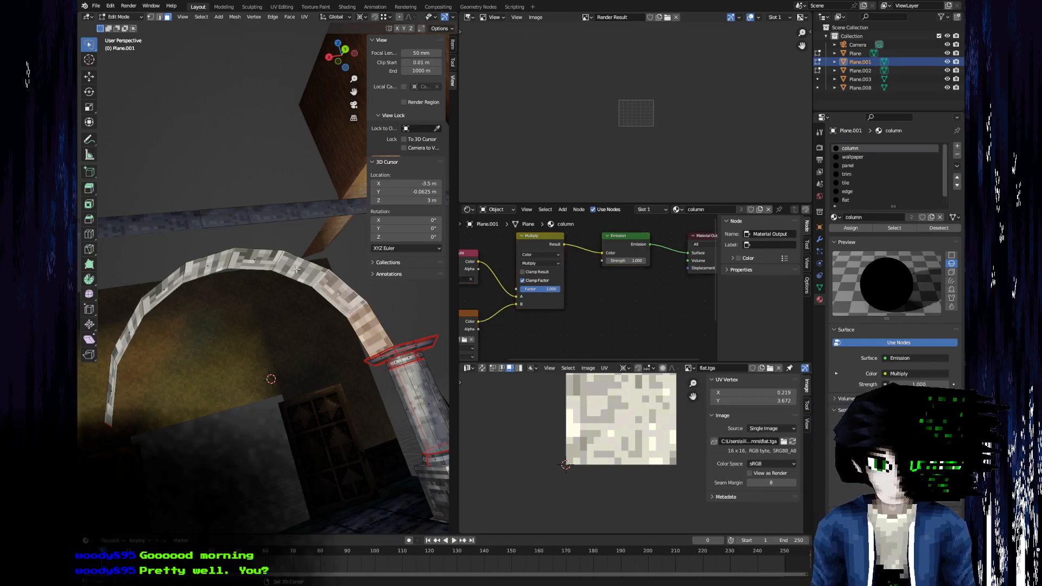
# Reselect all faces of the arch and unwrap them again.
pyautogui.click(254, 260)
pyautogui.click(157, 292)
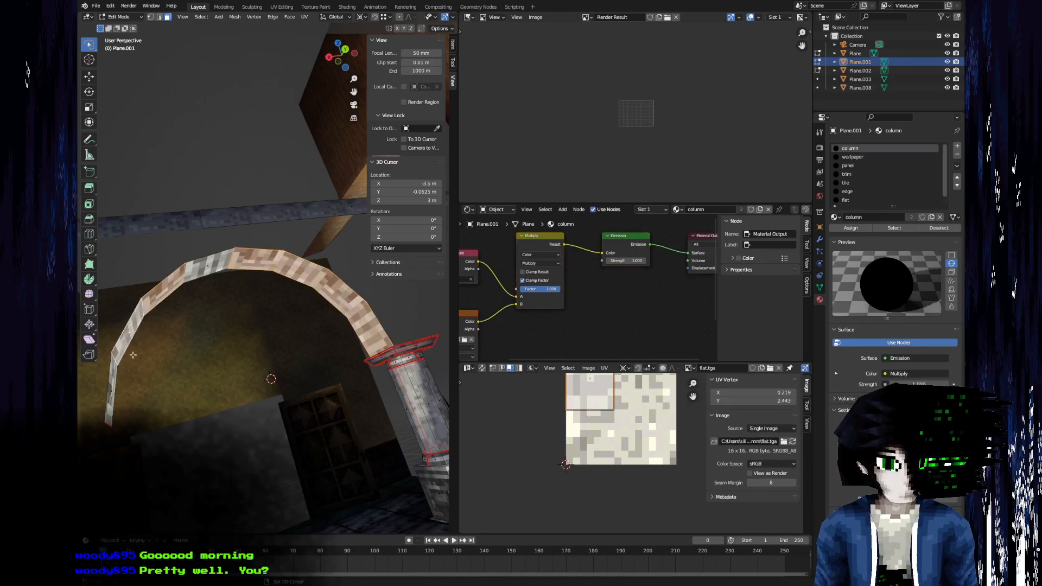
pyautogui.keyDown('shift'); pyautogui.click(115, 389); pyautogui.keyUp('shift')
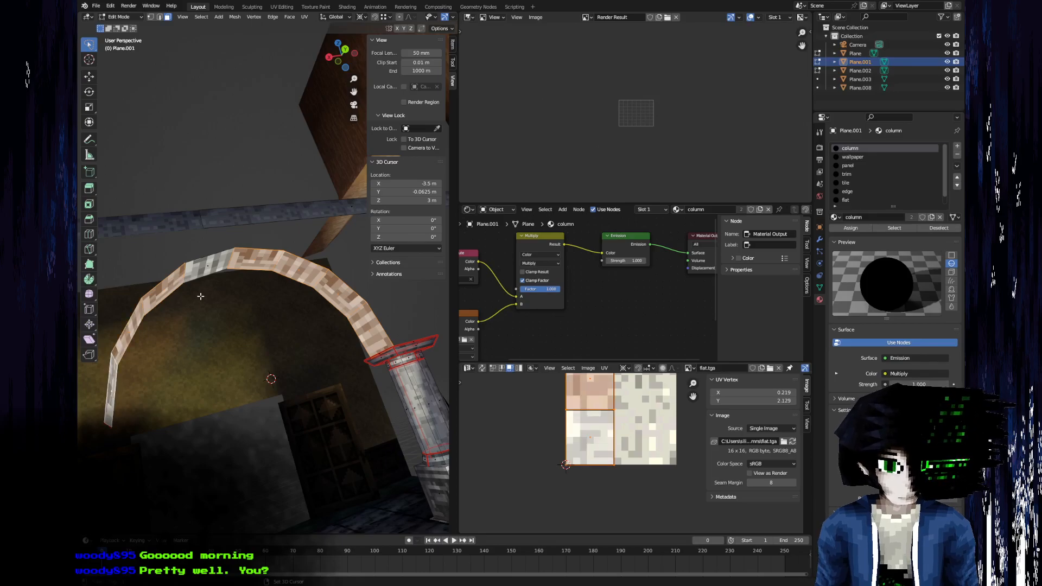
pyautogui.keyDown('shift'); pyautogui.click(217, 263); pyautogui.keyUp('shift')
pyautogui.press('u')
pyautogui.click(218, 265)
# Scale the arch UVs up slightly until the strip spans two pixels of the flat.tga texture in width.
pyautogui.moveTo(375, 436); pyautogui.dragTo(292, 333, button='middle')
pyautogui.scroll(6, 315, 378)
pyautogui.moveTo(315, 378); pyautogui.dragTo(304, 348, button='middle')
pyautogui.scroll(4, 604, 459)
pyautogui.moveTo(562, 457); pyautogui.dragTo(615, 489, button='middle')
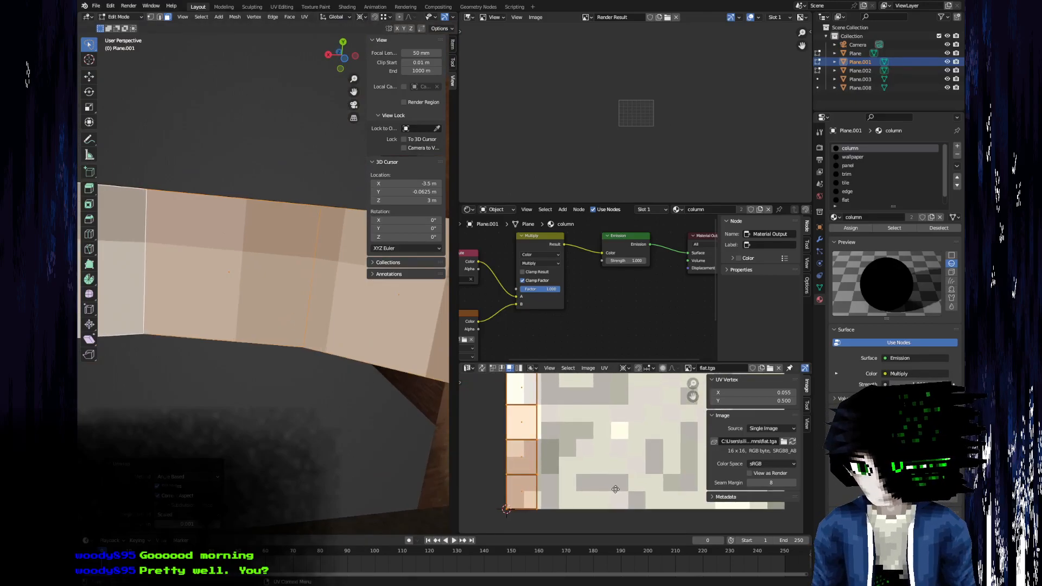
pyautogui.press('s')
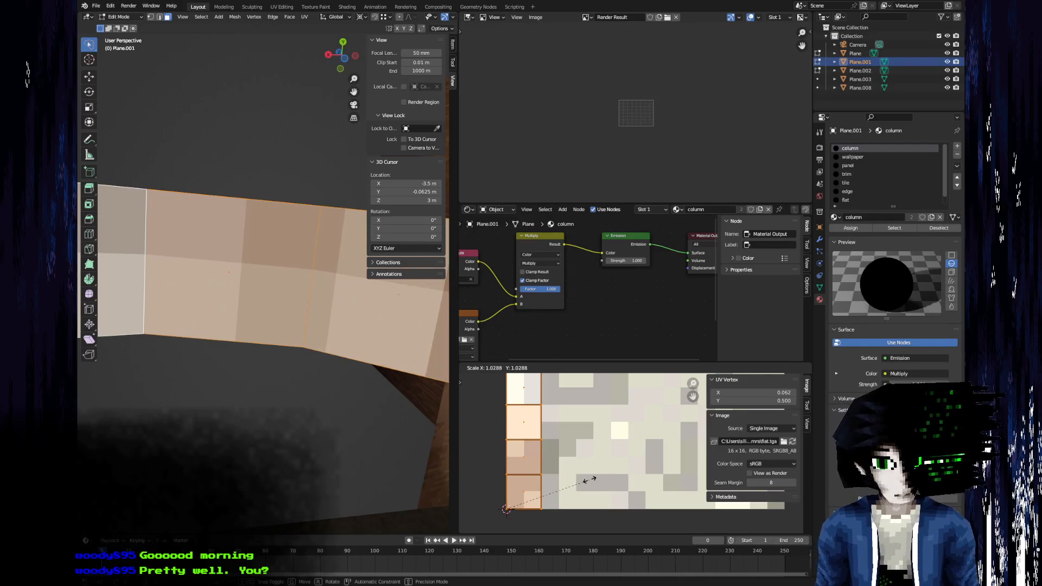
pyautogui.click(590, 480)
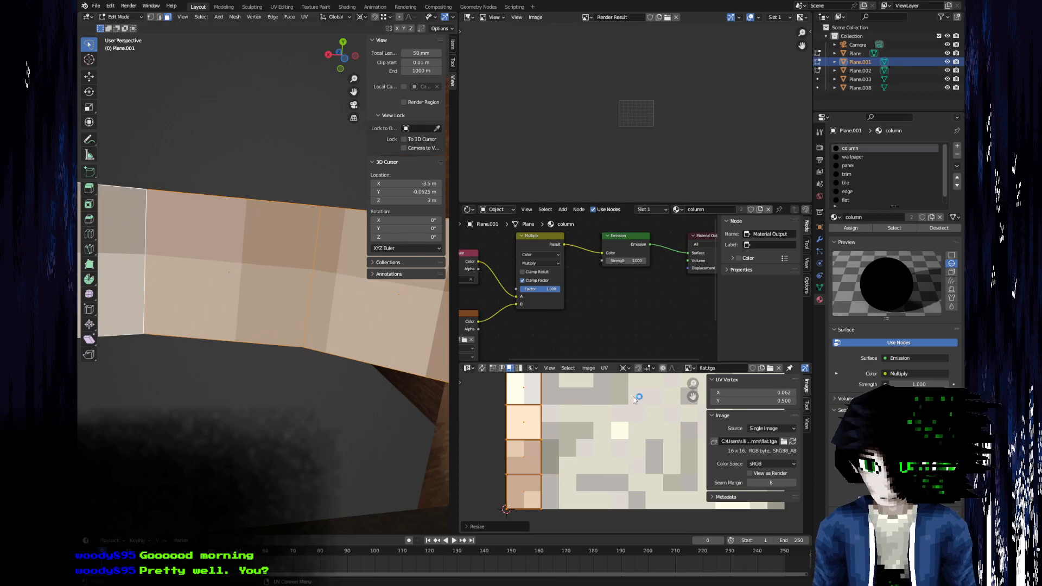
# Look through the available images and the object's material slots for the flat texture.
pyautogui.click(688, 368)
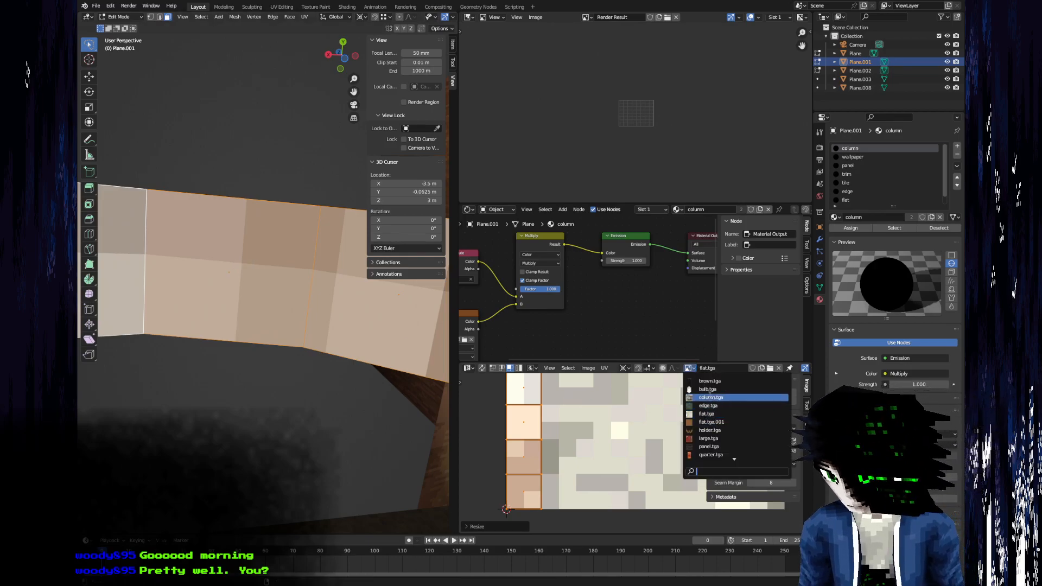
pyautogui.scroll(-5, 714, 421)
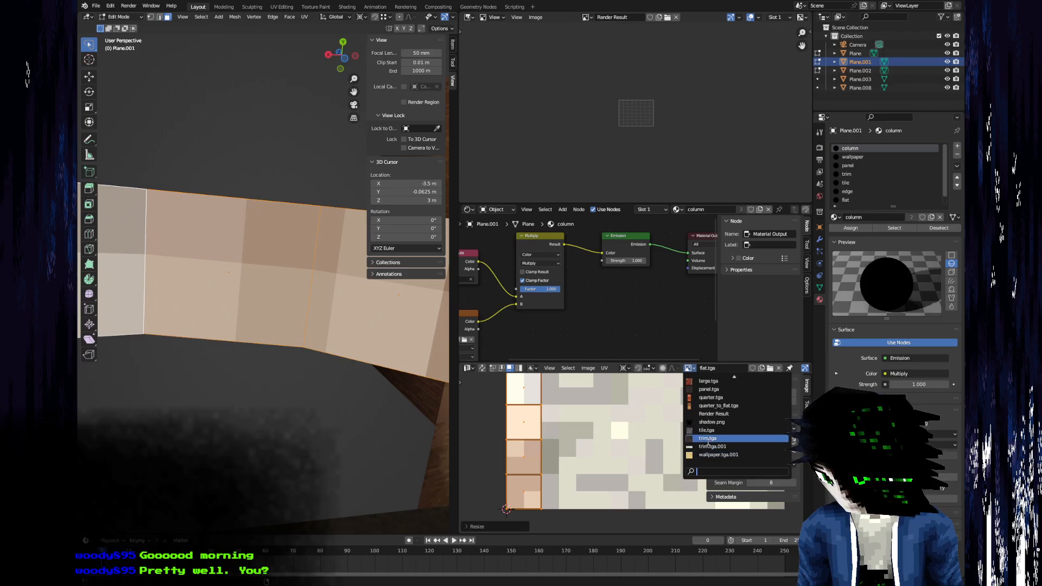
pyautogui.scroll(5, 713, 440)
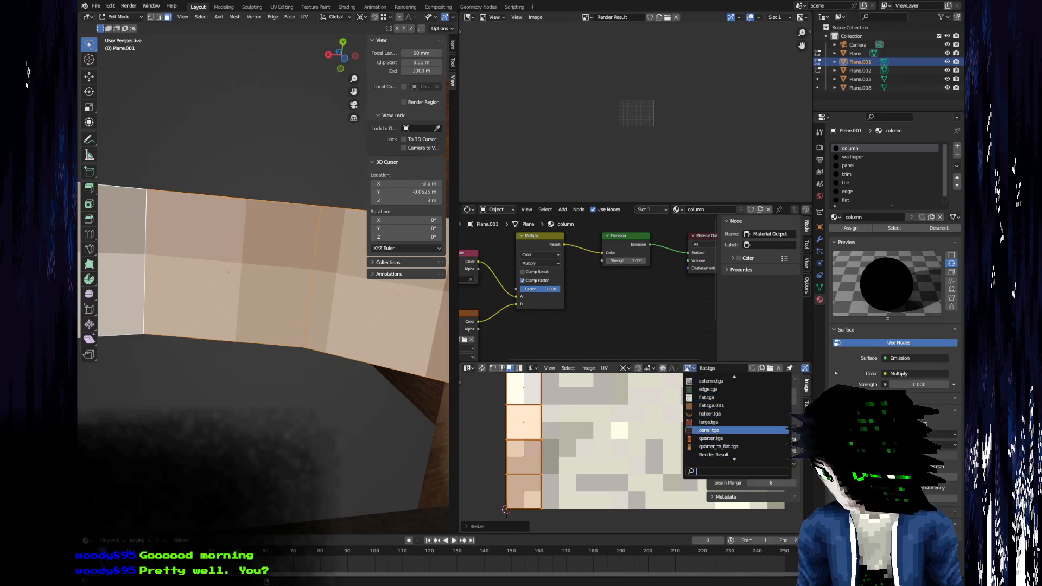
pyautogui.press('Tab')
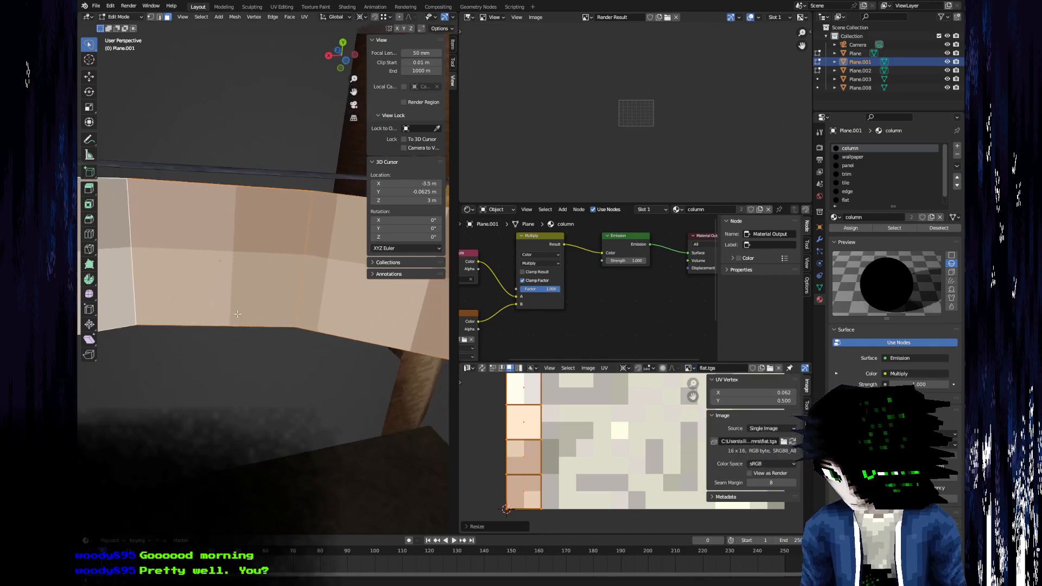
pyautogui.scroll(-1, 945, 190)
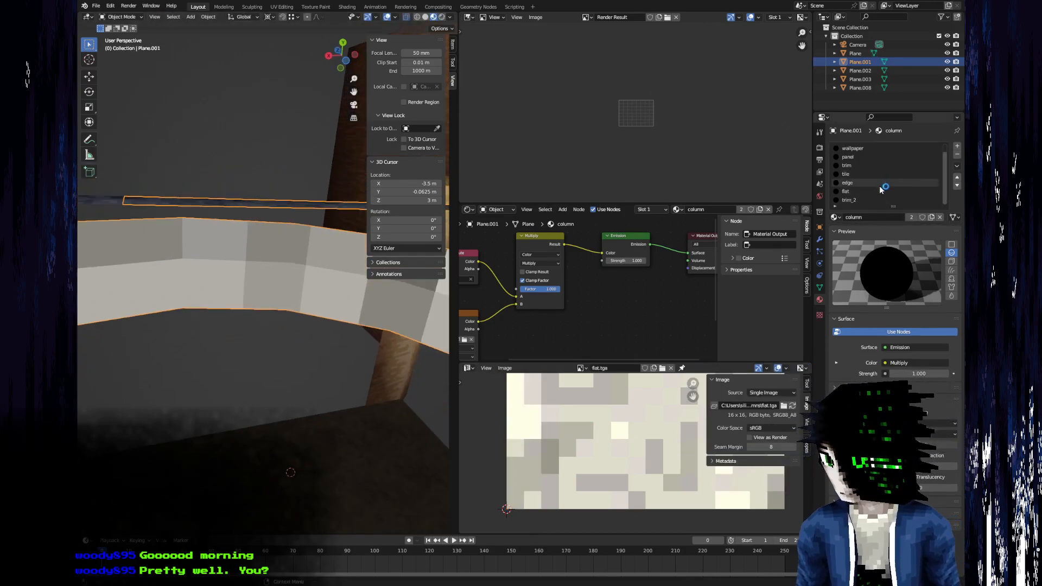
pyautogui.click(846, 191)
pyautogui.press('Tab')
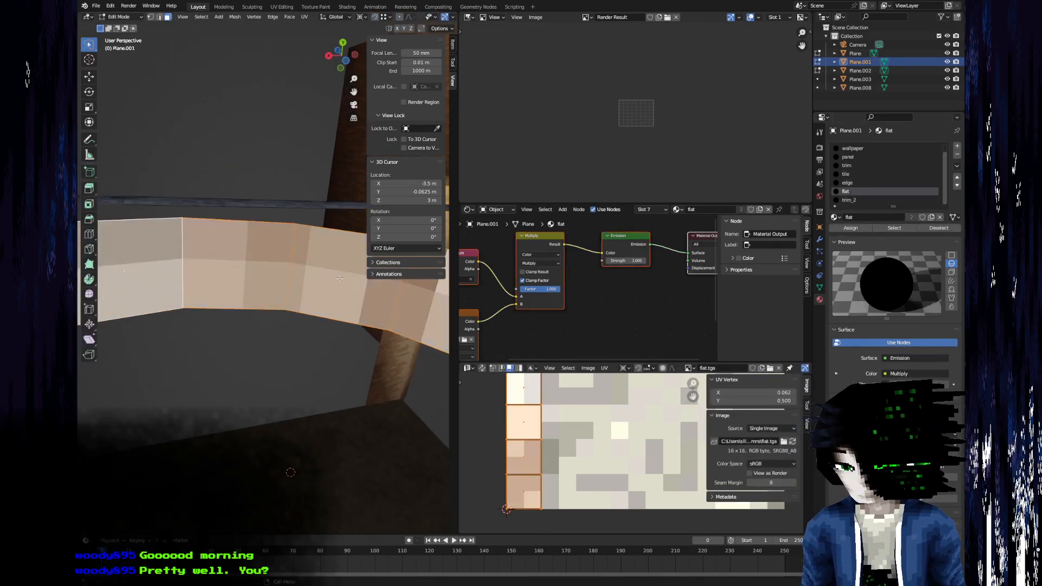
# Check which material is assigned to individual faces of the arch and the pillar.
pyautogui.moveTo(334, 305); pyautogui.dragTo(328, 420, button='middle')
pyautogui.click(336, 386)
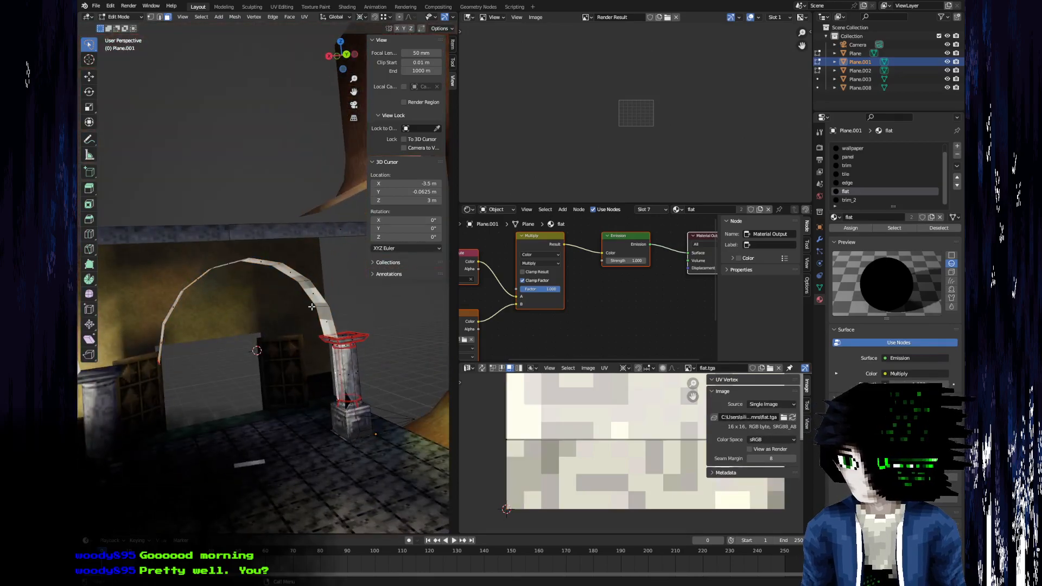
pyautogui.click(326, 322)
pyautogui.click(309, 292)
pyautogui.click(288, 270)
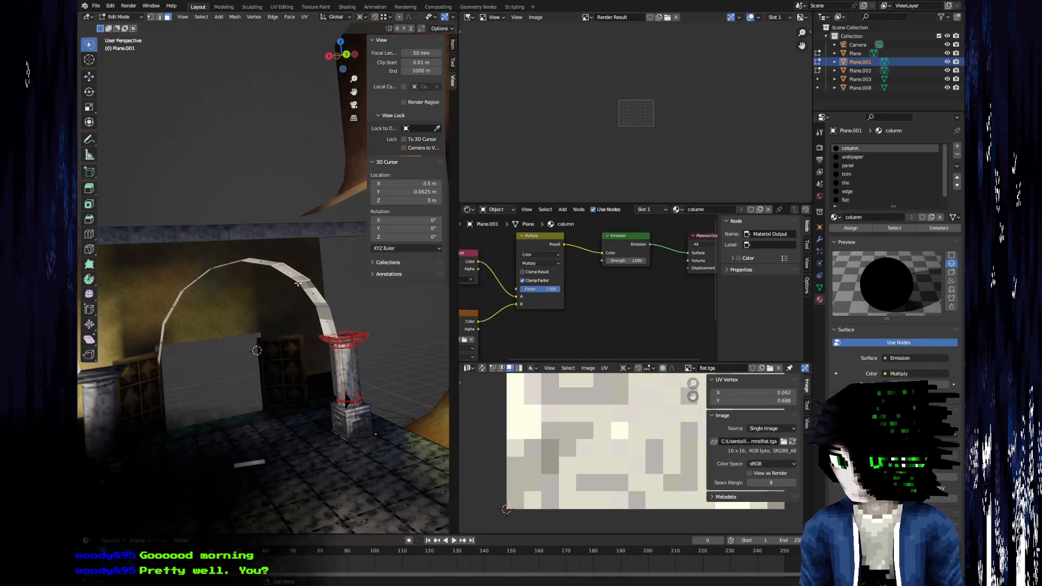
pyautogui.click(349, 375)
# Select the faces along the whole arch and assign the flat material to them.
pyautogui.moveTo(288, 355); pyautogui.dragTo(245, 295, button='middle')
pyautogui.scroll(3, 202, 291)
pyautogui.scroll(-1, 121, 342)
pyautogui.click(141, 336)
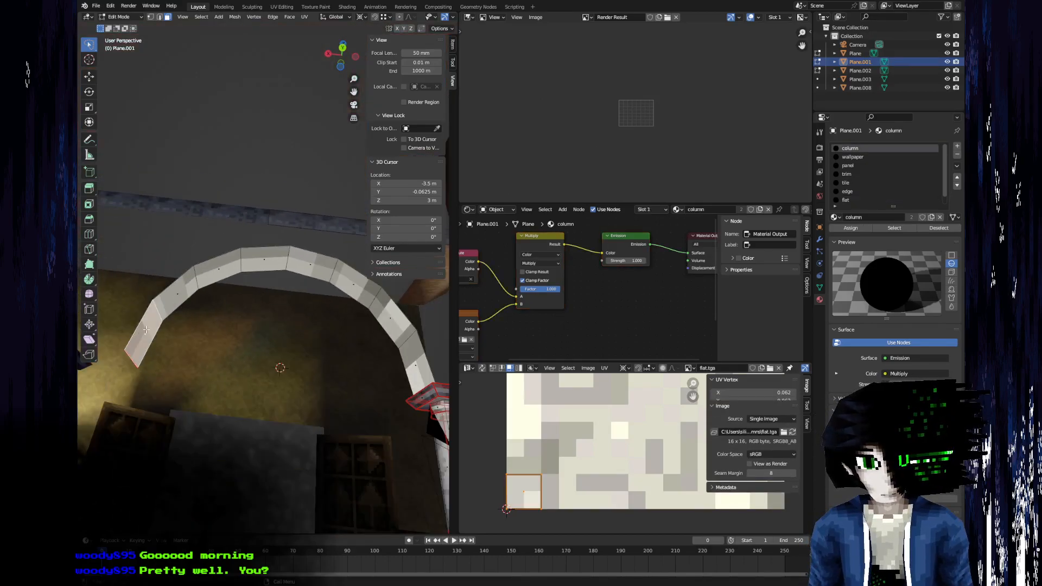
pyautogui.keyDown('shift'); pyautogui.click(177, 296); pyautogui.keyUp('shift')
pyautogui.keyDown('shift'); pyautogui.click(218, 270); pyautogui.keyUp('shift')
pyautogui.keyDown('shift'); pyautogui.click(263, 261); pyautogui.keyUp('shift')
pyautogui.keyDown('shift'); pyautogui.click(309, 266); pyautogui.keyUp('shift')
pyautogui.keyDown('shift'); pyautogui.click(353, 284); pyautogui.keyUp('shift')
pyautogui.keyDown('shift'); pyautogui.click(389, 318); pyautogui.keyUp('shift')
pyautogui.moveTo(412, 350); pyautogui.dragTo(372, 527, button='middle')
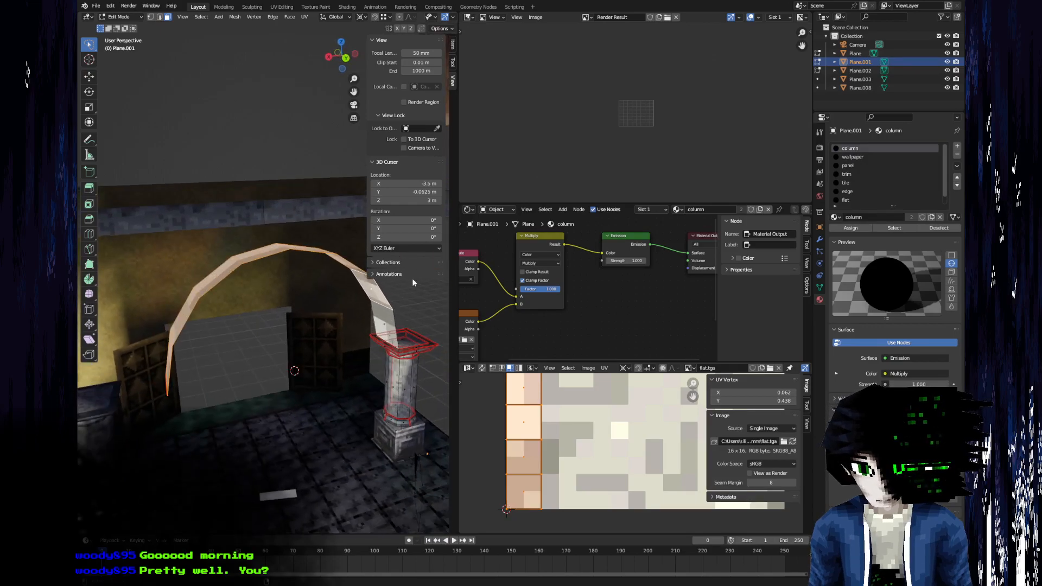
pyautogui.scroll(-1, 900, 178)
pyautogui.click(862, 194)
pyautogui.click(862, 228)
# Unwrap the arch faces again and scale their UVs up until the strip spans half the width of flat.tga.
pyautogui.moveTo(234, 331); pyautogui.dragTo(221, 219, button='middle')
pyautogui.scroll(4, 327, 281)
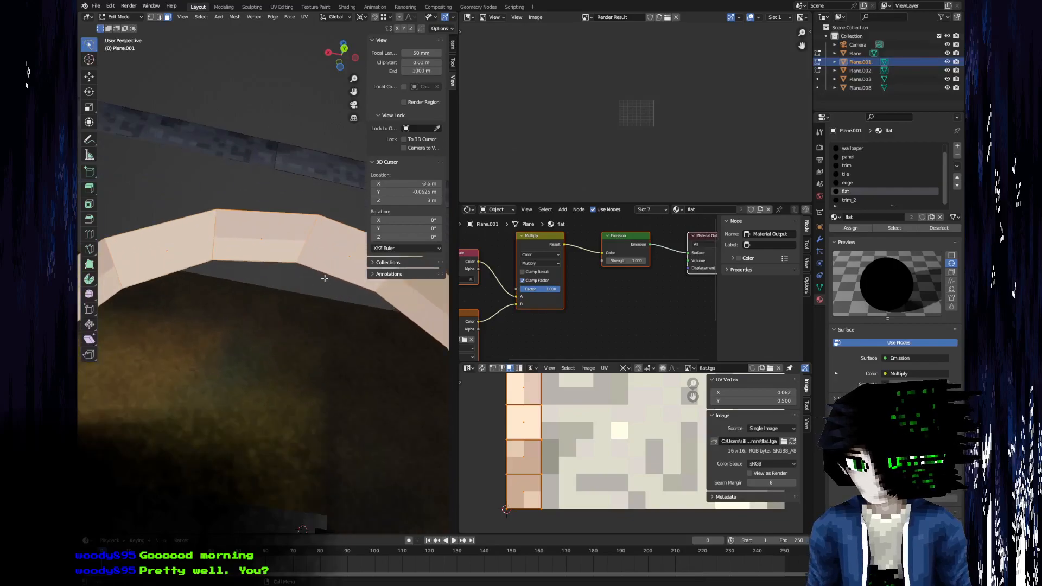
pyautogui.moveTo(326, 282); pyautogui.dragTo(283, 229, button='middle')
pyautogui.press('u')
pyautogui.click(283, 237)
pyautogui.scroll(-5, 636, 454)
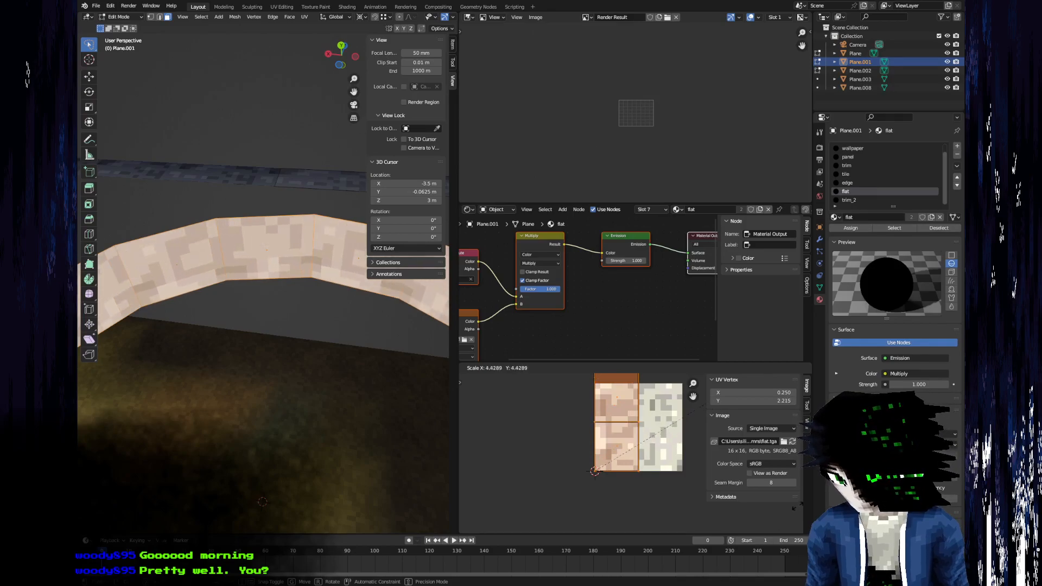
pyautogui.click(688, 413)
# Scale the arch UVs up slightly until the strip spans nine pixels of flat.tga, and review the textured arch.
pyautogui.moveTo(314, 356); pyautogui.dragTo(235, 317, button='middle')
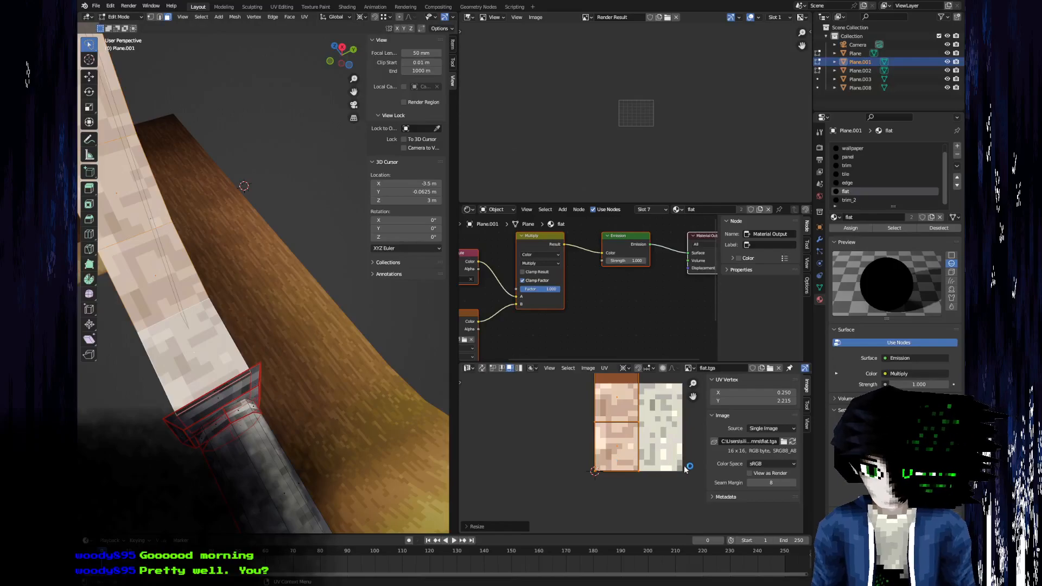
pyautogui.press('s')
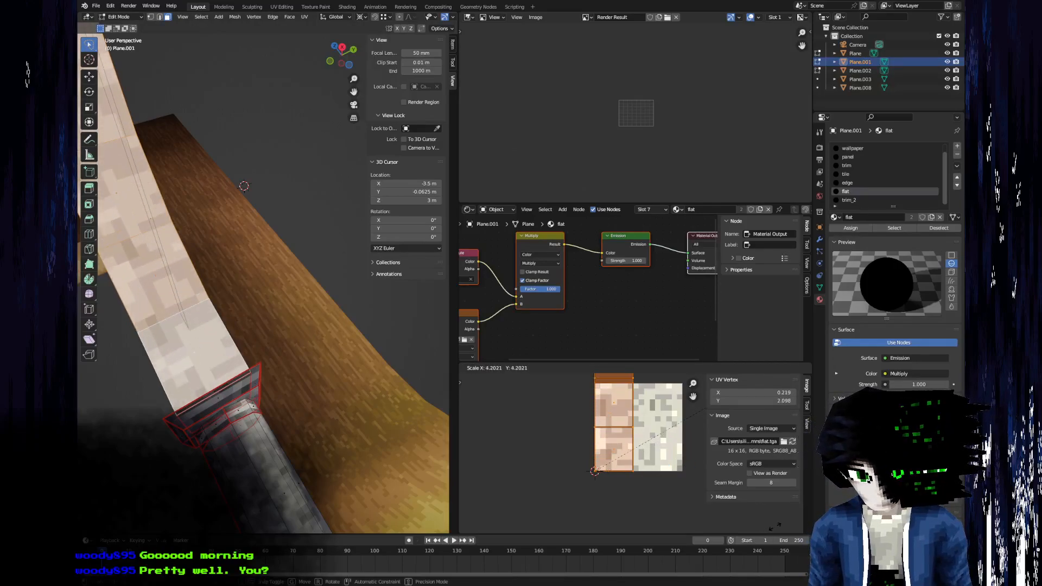
pyautogui.click(808, 509)
pyautogui.press('Tab')
pyautogui.moveTo(187, 336); pyautogui.dragTo(103, 418, button='middle')
pyautogui.scroll(-2, 513, 428)
pyautogui.keyDown('shift'); pyautogui.moveTo(238, 338); pyautogui.dragTo(198, 211, button='middle'); pyautogui.keyUp('shift')
pyautogui.scroll(3, 239, 375)
pyautogui.scroll(-3, 288, 298)
# Switch from editing Plane.001 to editing Plane, the neighbouring copy of the pillar, arch and trim.
pyautogui.press('Tab')
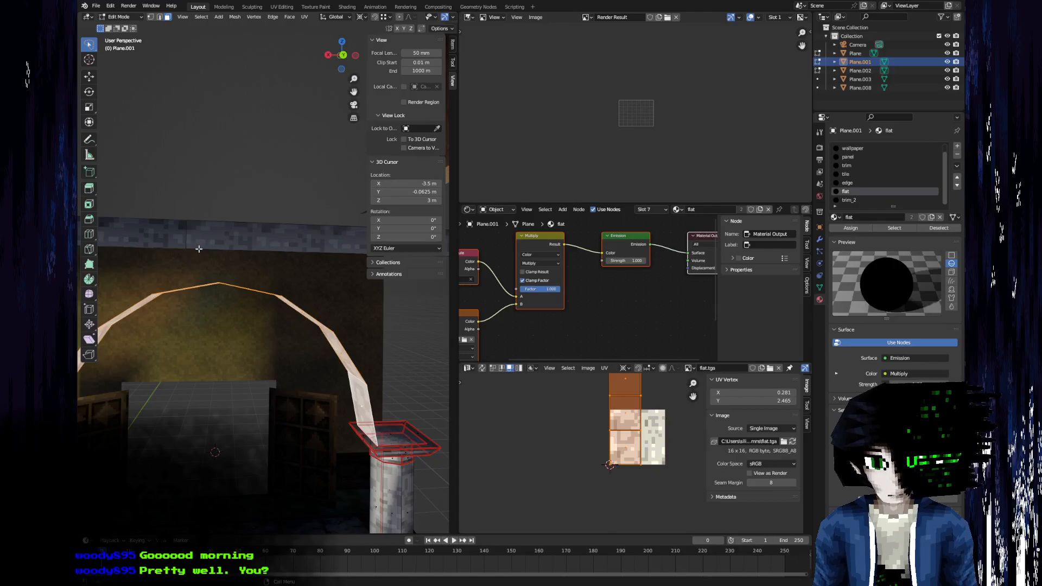
pyautogui.click(187, 236)
pyautogui.moveTo(275, 272); pyautogui.dragTo(268, 319, button='middle')
pyautogui.scroll(-4, 235, 300)
pyautogui.keyDown('shift'); pyautogui.moveTo(130, 304); pyautogui.dragTo(240, 270, button='middle'); pyautogui.keyUp('shift')
pyautogui.press('Tab')
pyautogui.click(250, 292)
pyautogui.click(237, 285)
pyautogui.press('Tab')
# Move the vertical edge at the end of the trim beam above the arch along the global X axis.
pyautogui.keyDown('shift'); pyautogui.moveTo(240, 275); pyautogui.dragTo(208, 313, button='middle'); pyautogui.keyUp('shift')
pyautogui.moveTo(312, 304); pyautogui.dragTo(251, 336, button='middle')
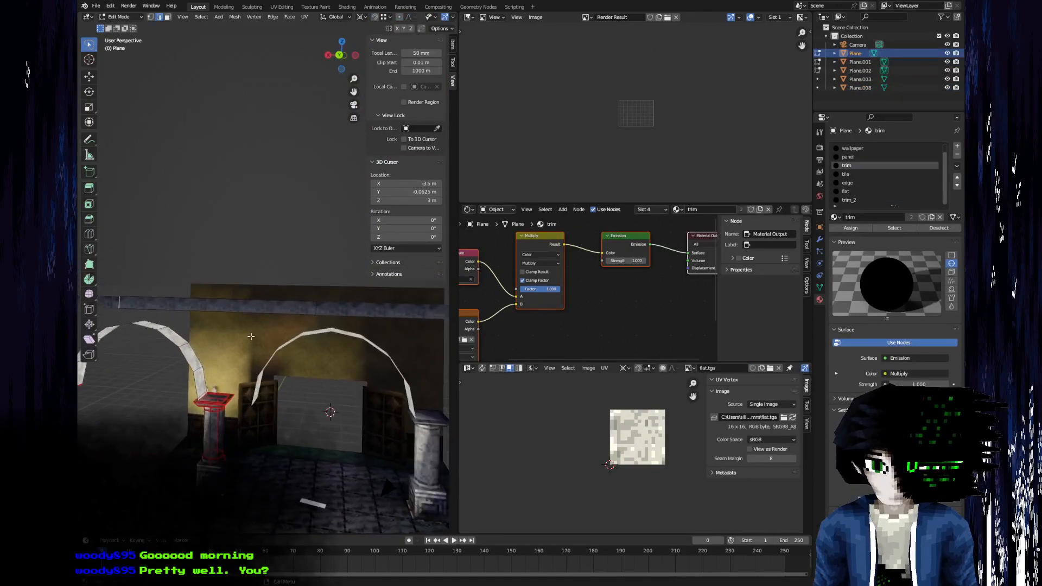
pyautogui.moveTo(181, 332); pyautogui.dragTo(116, 346, button='middle')
pyautogui.moveTo(263, 330); pyautogui.dragTo(248, 310, button='middle')
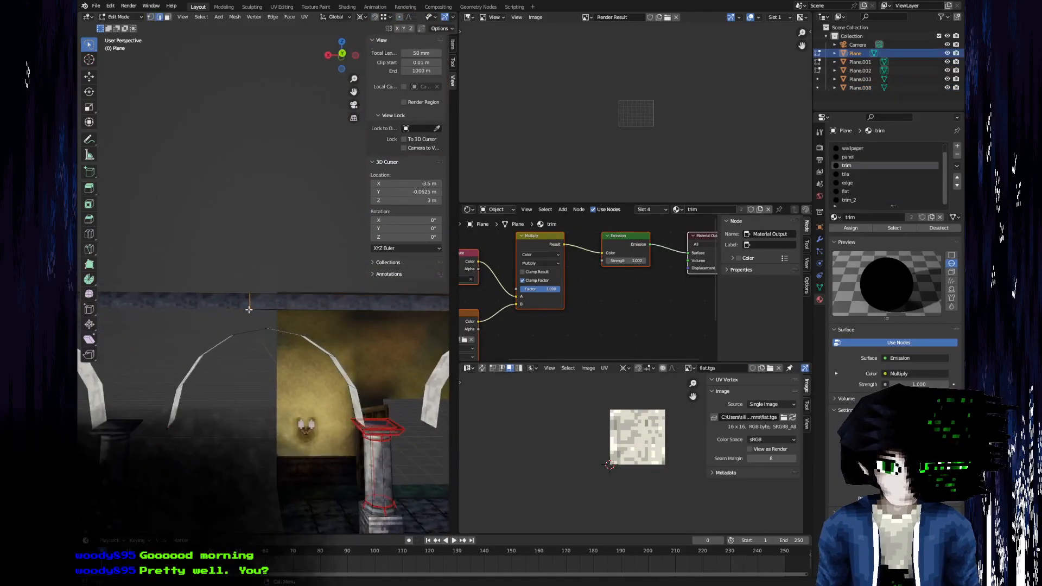
pyautogui.scroll(3, 265, 304)
pyautogui.press('g')
pyautogui.press('x')
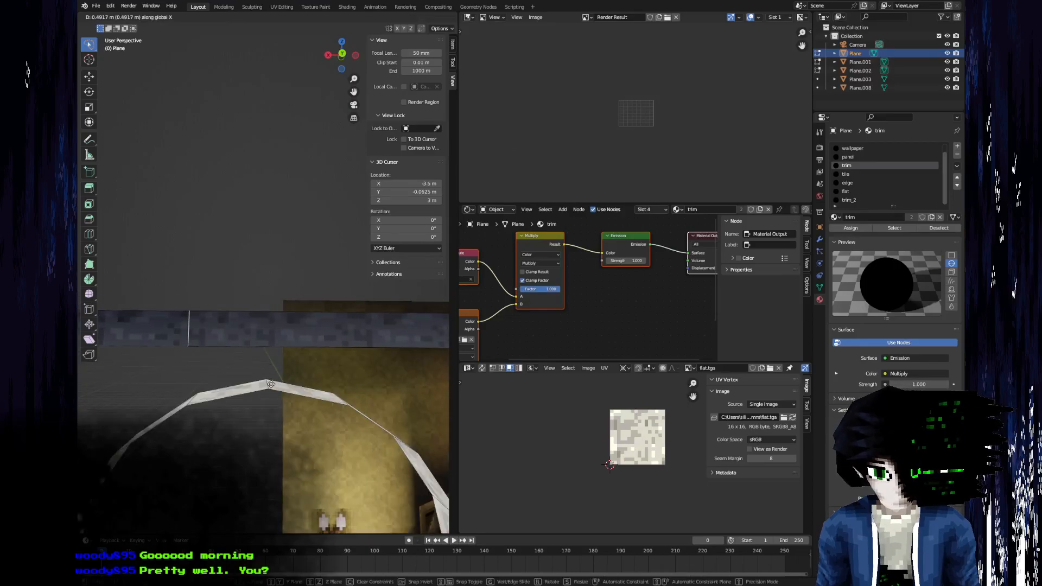
pyautogui.click(266, 387)
# Move the whole Plane object by -1 m along the X axis.
pyautogui.moveTo(266, 387); pyautogui.dragTo(255, 416, button='middle')
pyautogui.press('Tab')
pyautogui.press('g')
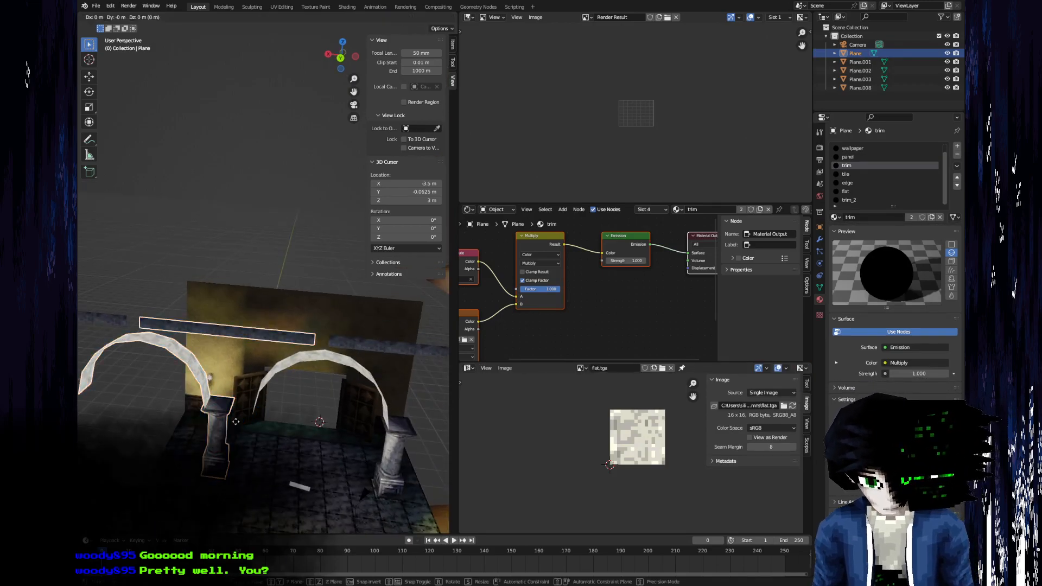
pyautogui.press('x')
pyautogui.press('1')
pyautogui.press('-')
pyautogui.press('Return')
# Shift the trim beam's opposite end edge in the negative direction along the global X axis.
pyautogui.press('Tab')
pyautogui.scroll(3, 281, 422)
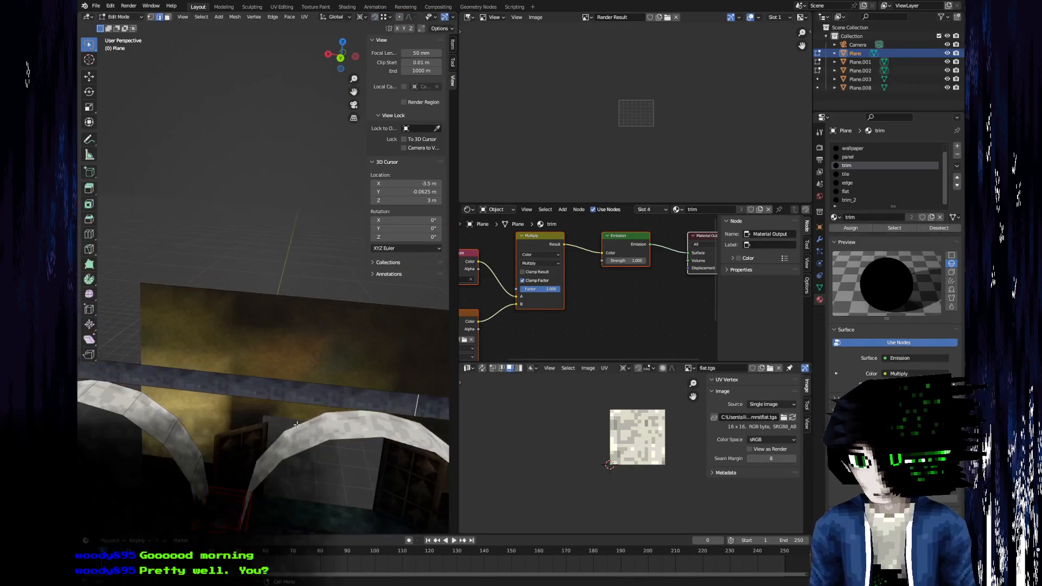
pyautogui.press('g')
pyautogui.press('x')
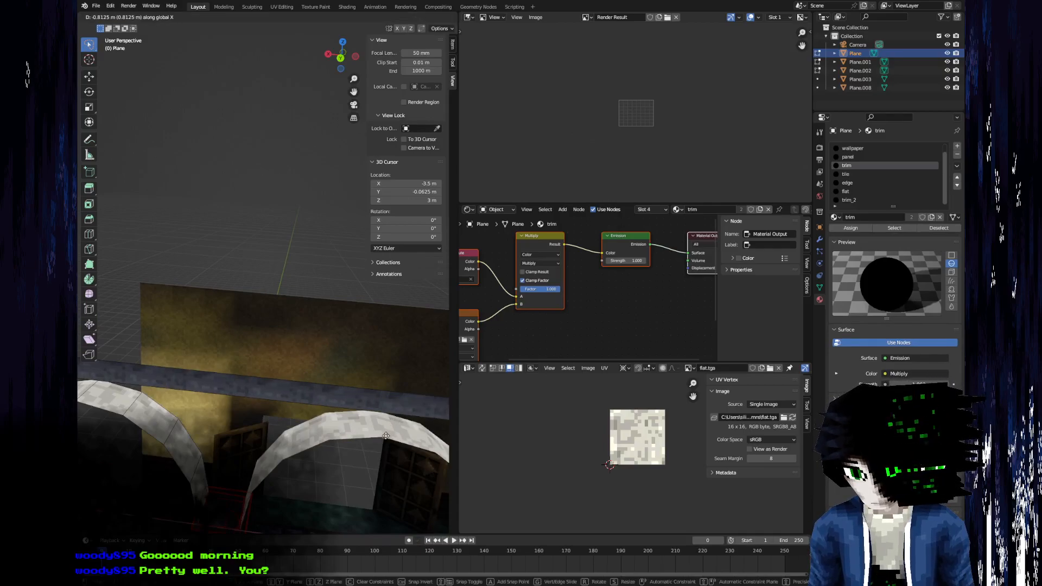
pyautogui.click(379, 438)
# Try to move the trim beam's end edge along the global Z axis.
pyautogui.scroll(-4, 378, 438)
pyautogui.moveTo(375, 434); pyautogui.dragTo(264, 367, button='middle')
pyautogui.scroll(4, 250, 365)
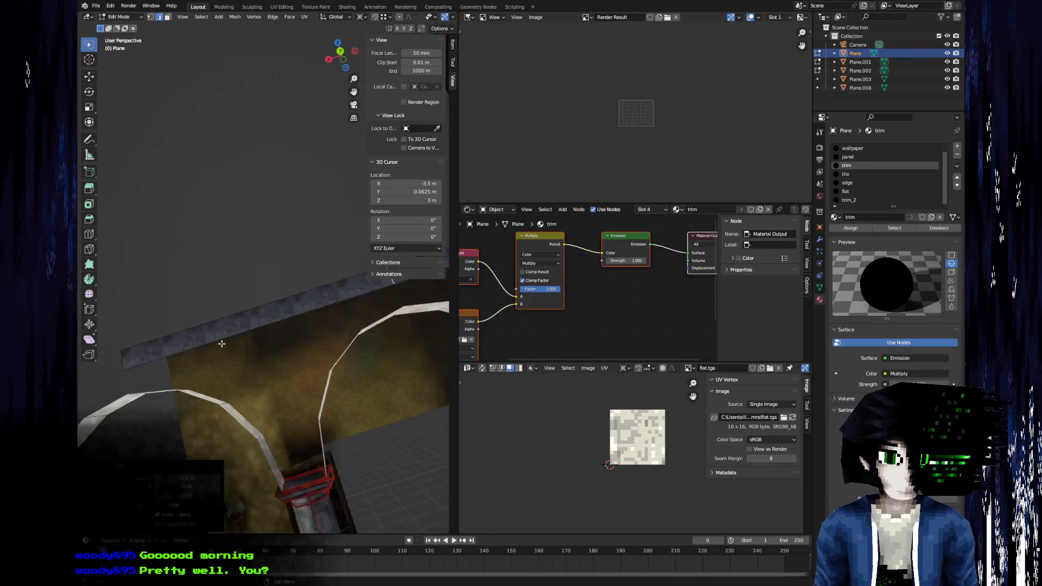
pyautogui.press('g')
pyautogui.press('z')
pyautogui.click(210, 381)
pyautogui.moveTo(209, 382); pyautogui.dragTo(165, 389, button='middle')
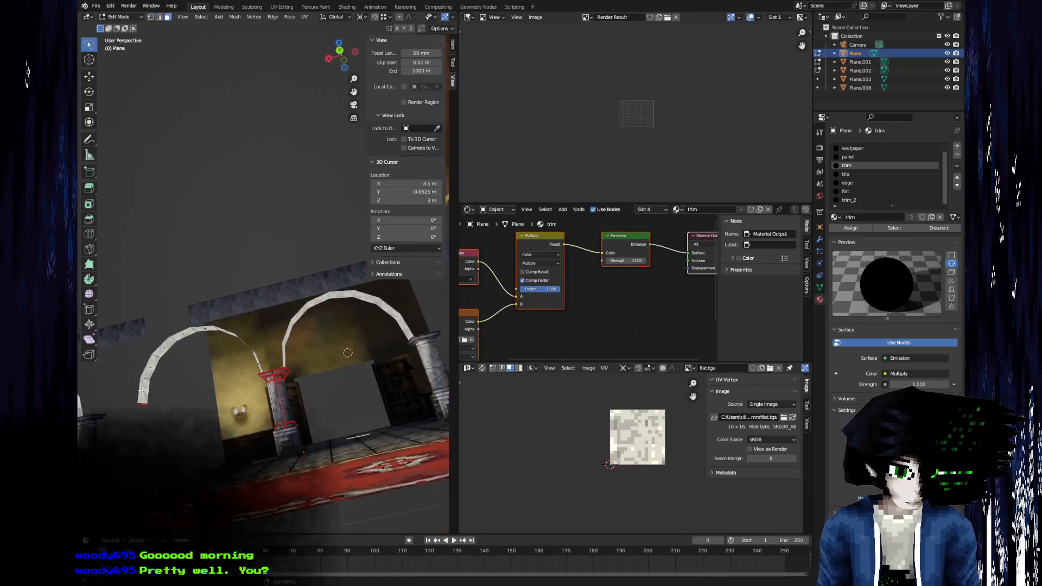
# Try to move the outer half of the arch's faces along the global X axis.
pyautogui.click(142, 391)
pyautogui.keyDown('shift'); pyautogui.click(150, 368); pyautogui.keyUp('shift')
pyautogui.keyDown('shift'); pyautogui.click(163, 348); pyautogui.keyUp('shift')
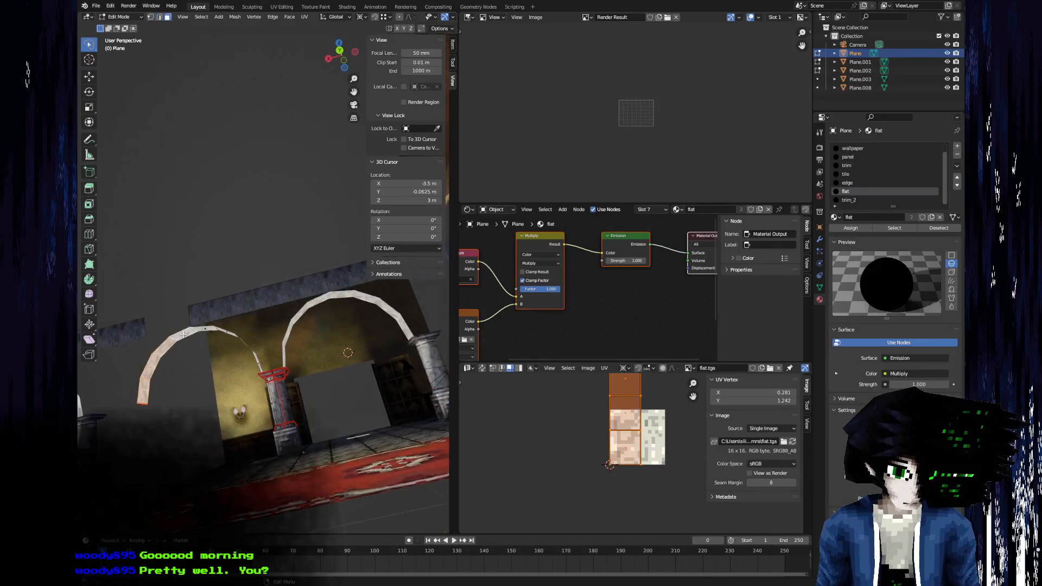
pyautogui.press('g')
pyautogui.press('x')
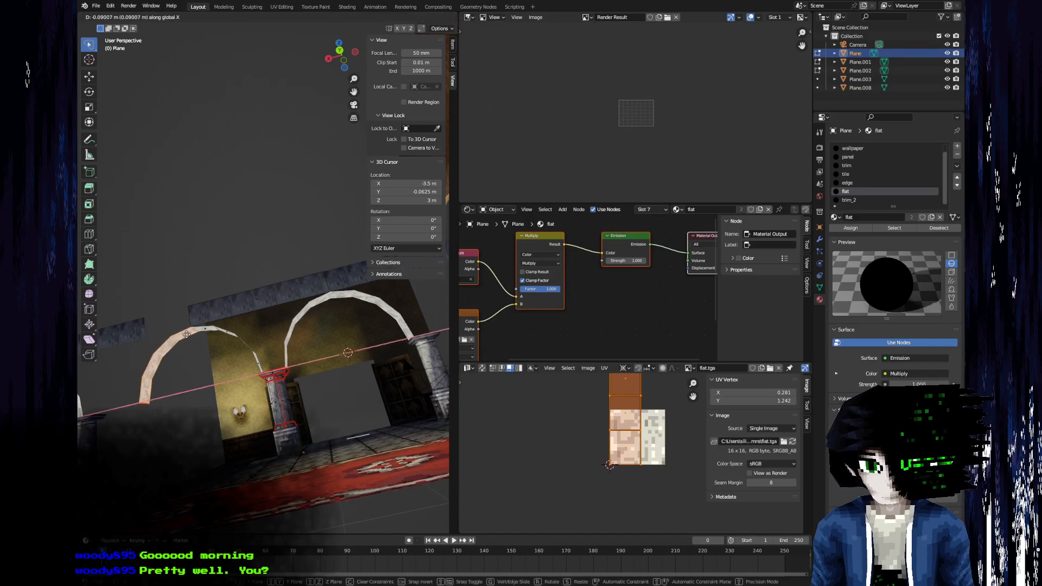
pyautogui.click(362, 333)
pyautogui.moveTo(361, 332); pyautogui.dragTo(313, 415, button='middle')
pyautogui.scroll(1, 289, 251)
pyautogui.scroll(-4, 298, 266)
pyautogui.scroll(-4, 307, 363)
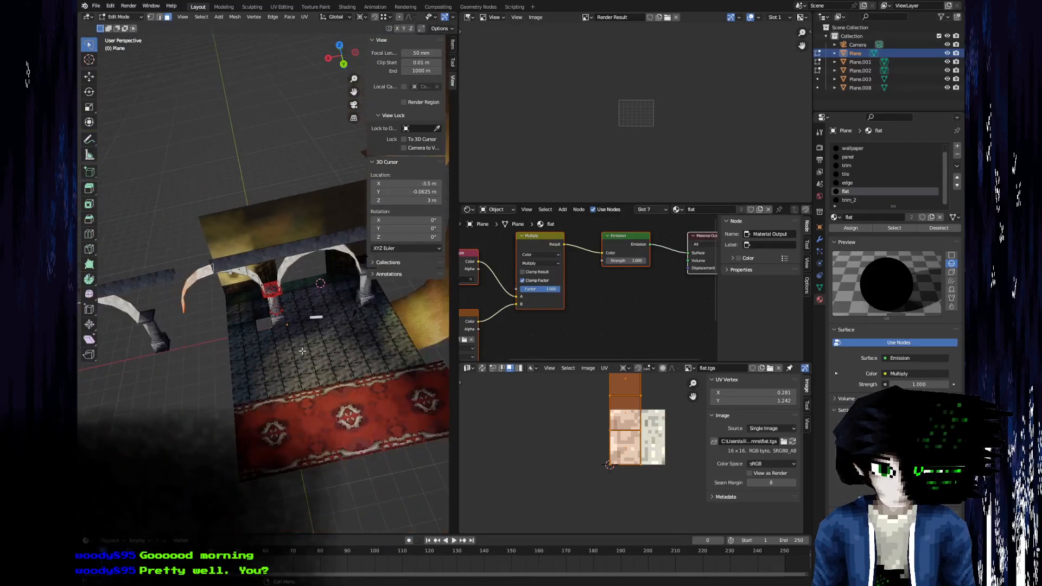
# Select the edge loop at the base of the pillar's shaft and snap the 3D cursor to it.
pyautogui.scroll(5, 293, 353)
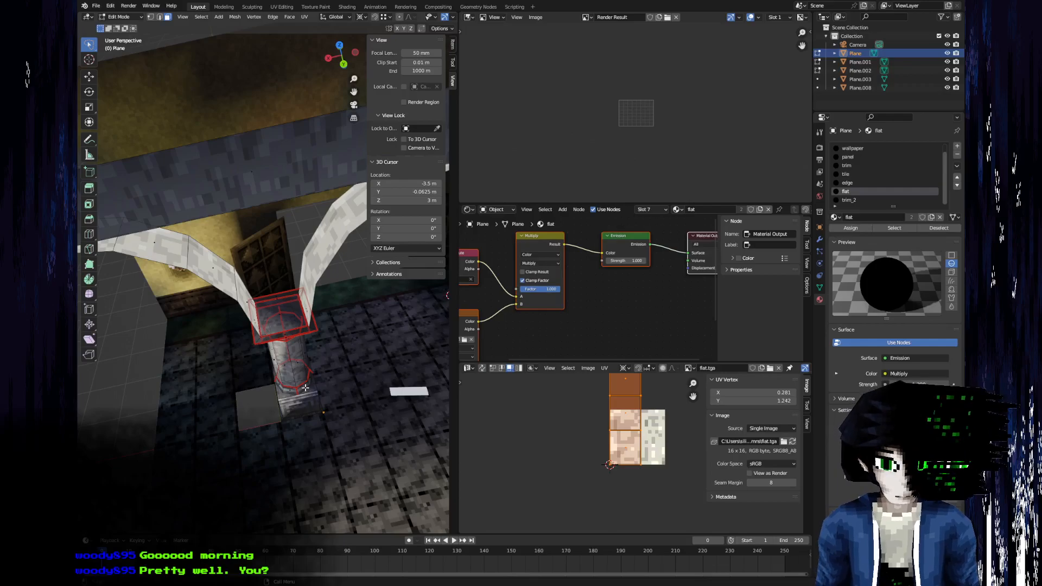
pyautogui.scroll(3, 306, 388)
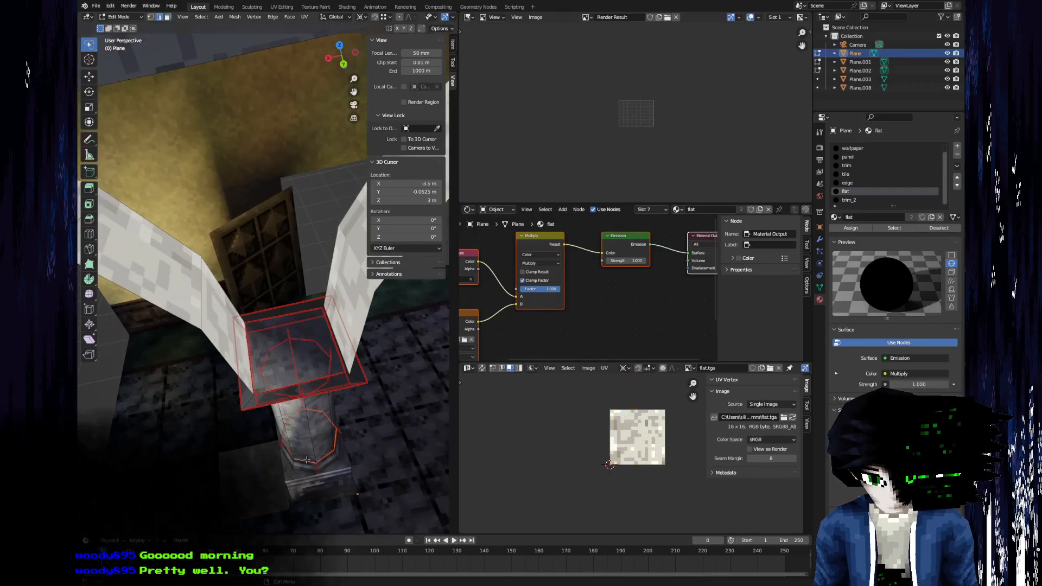
pyautogui.press('F3')
pyautogui.write('snap cursor sel')
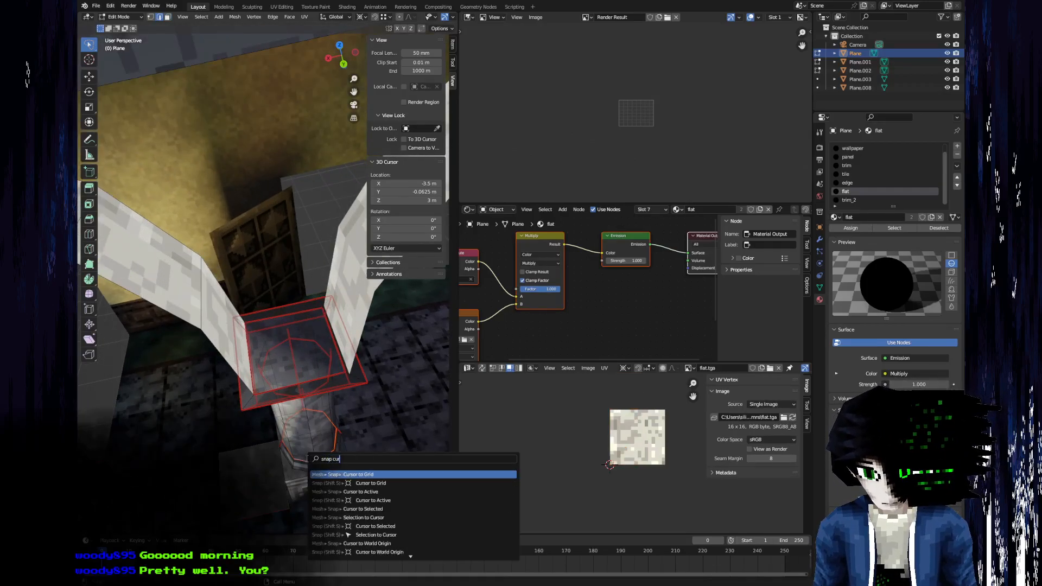
pyautogui.press('Return')
# Select the faces of the arch half farthest from the central pillar.
pyautogui.scroll(-5, 258, 366)
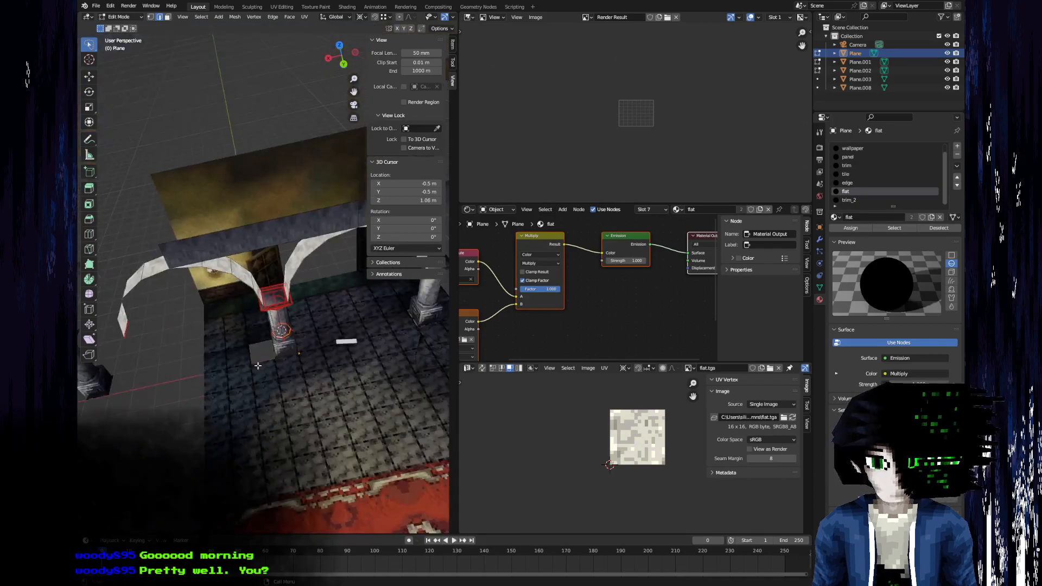
pyautogui.moveTo(141, 321); pyautogui.dragTo(131, 348, button='middle')
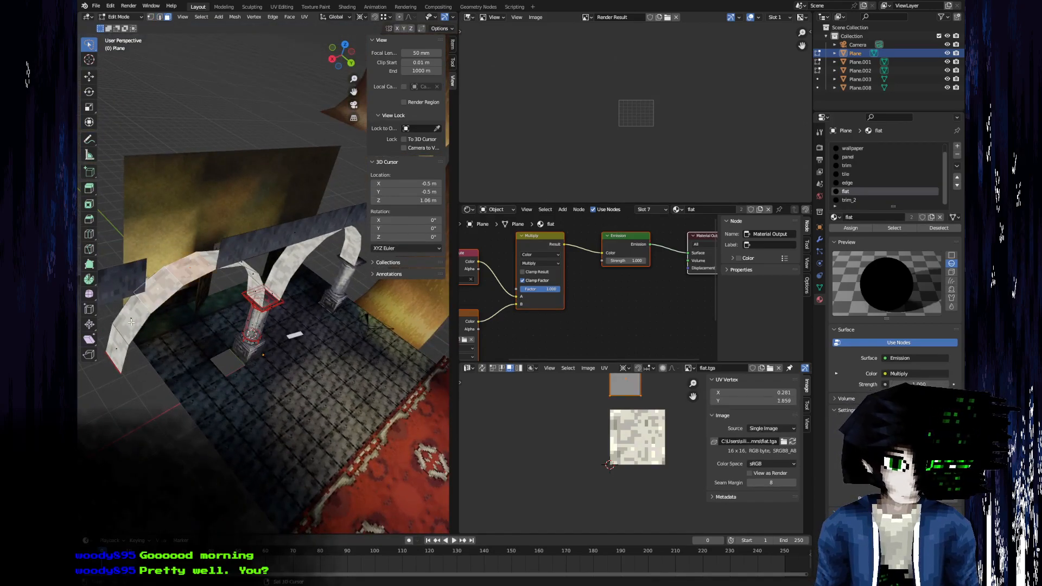
pyautogui.keyDown('shift'); pyautogui.click(128, 353); pyautogui.keyUp('shift')
pyautogui.moveTo(258, 342); pyautogui.dragTo(199, 339, button='middle')
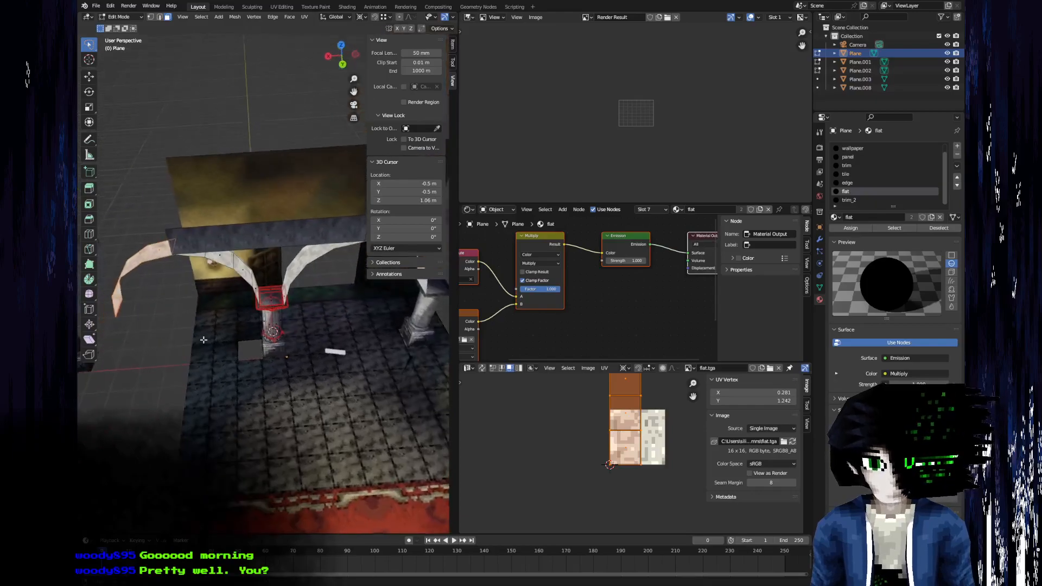
# Try to rotate the selected arch half 180° about the global Z axis around the 3D cursor.
pyautogui.write('rz')
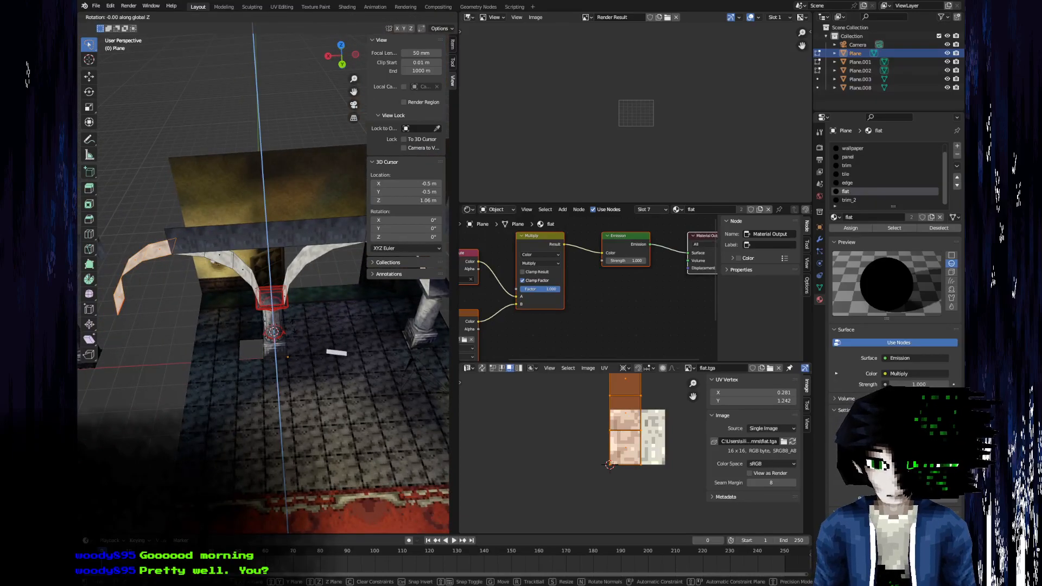
pyautogui.write('180')
pyautogui.press('Return')
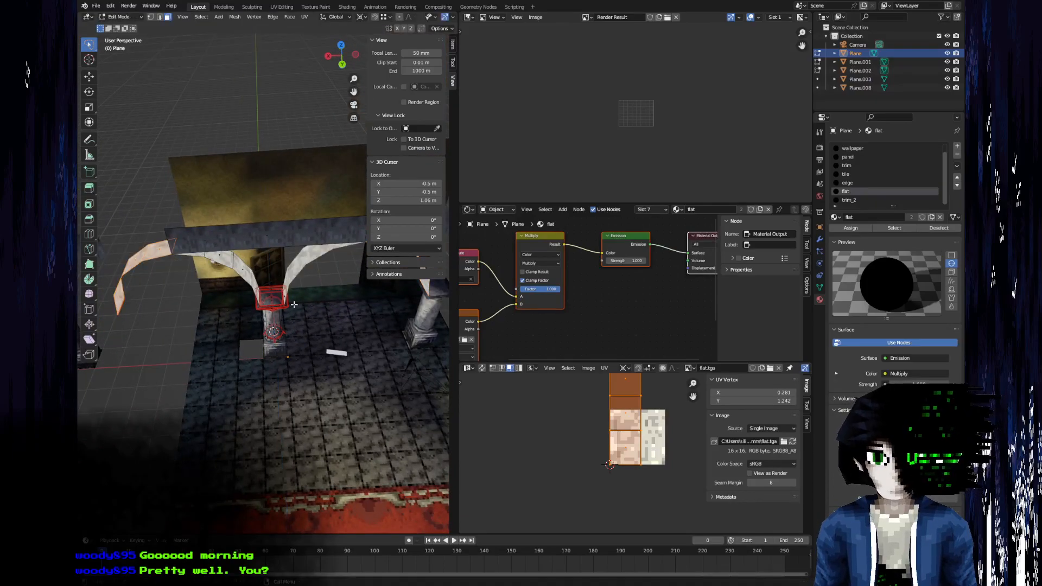
pyautogui.moveTo(320, 179); pyautogui.dragTo(320, 191, button='middle')
pyautogui.scroll(-5, 320, 192)
pyautogui.press('r')
pyautogui.press('z')
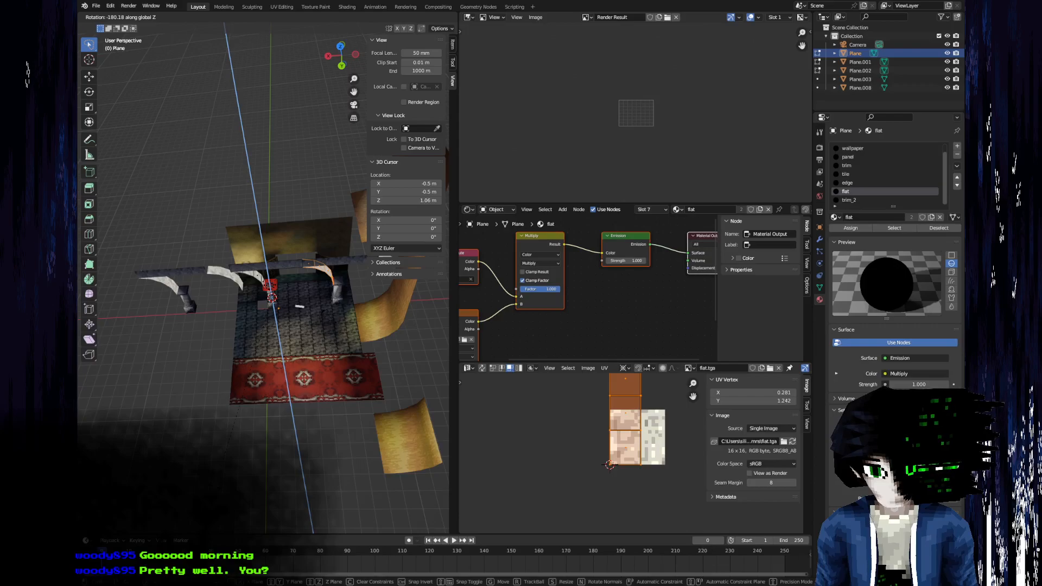
pyautogui.press('Return')
pyautogui.scroll(6, 209, 363)
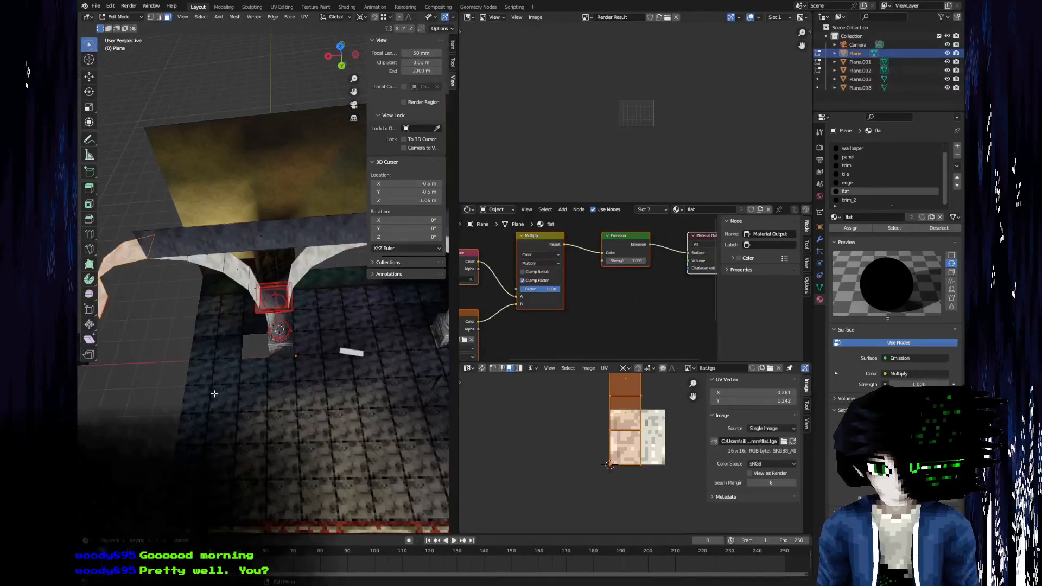
pyautogui.scroll(-1, 252, 354)
pyautogui.moveTo(251, 353); pyautogui.dragTo(262, 354, button='middle')
pyautogui.keyDown('shift'); pyautogui.moveTo(261, 354); pyautogui.dragTo(195, 336, button='middle'); pyautogui.keyUp('shift')
pyautogui.scroll(-2, 272, 381)
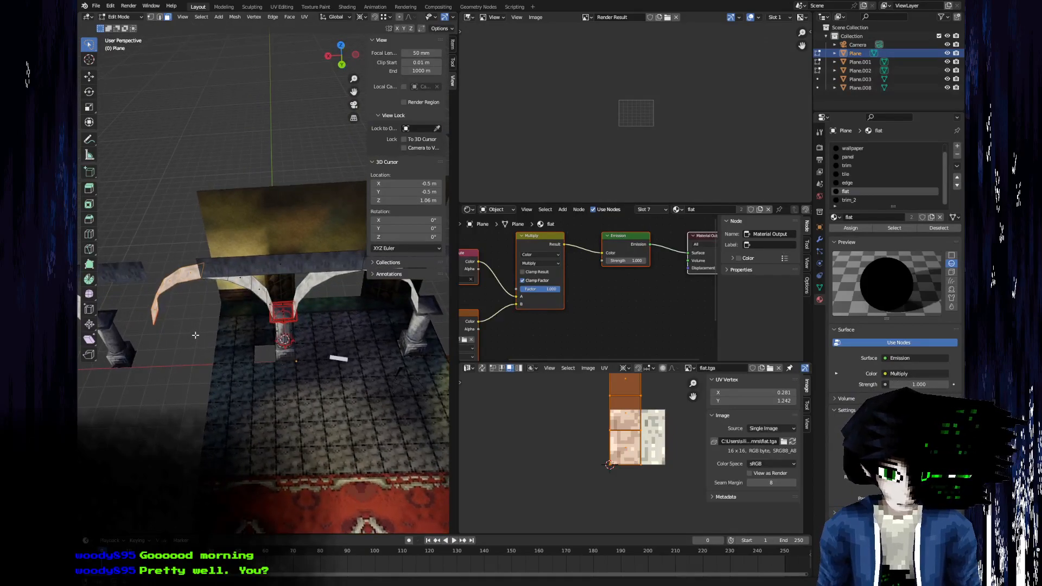
pyautogui.moveTo(266, 332); pyautogui.dragTo(291, 328, button='middle')
pyautogui.press('Tab')
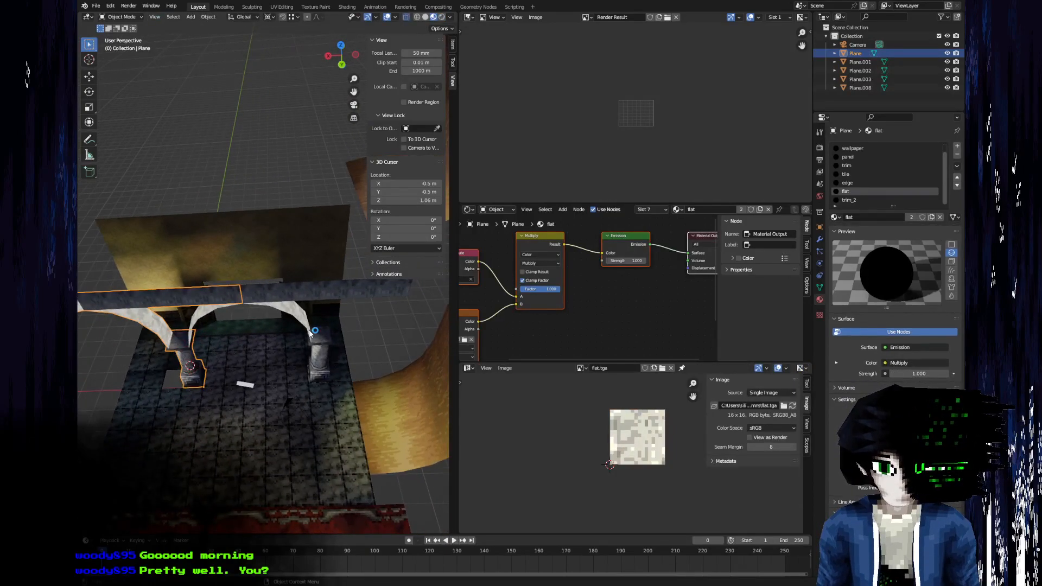
pyautogui.click(309, 332)
pyautogui.press('Tab')
pyautogui.moveTo(211, 321); pyautogui.dragTo(235, 267, button='middle')
pyautogui.press('Tab')
pyautogui.click(179, 355)
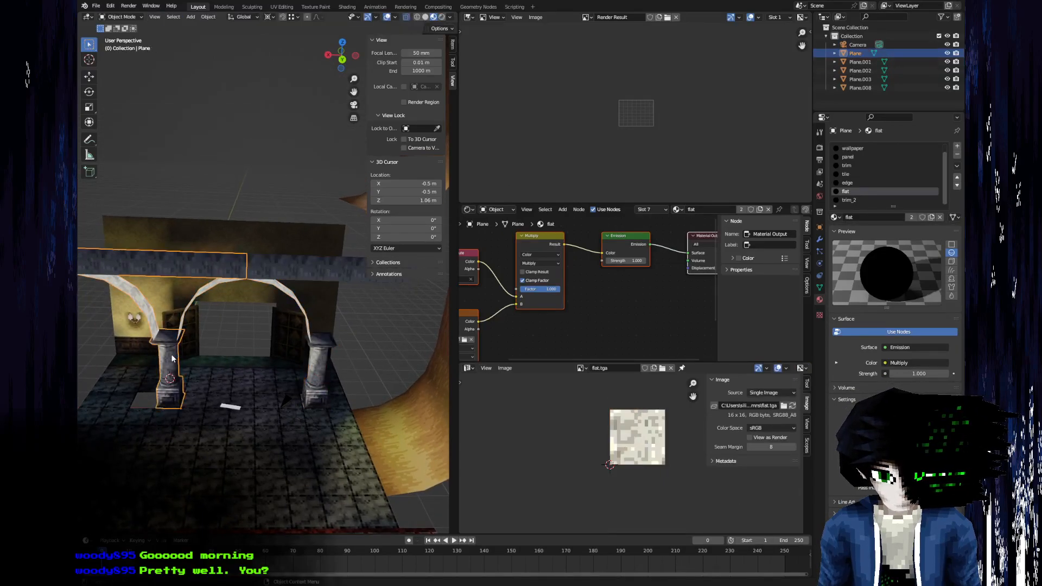
pyautogui.press('Tab')
# Move the selected arch half along the global X axis to the opposite side of the central pillar.
pyautogui.keyDown('shift'); pyautogui.moveTo(180, 353); pyautogui.dragTo(248, 356, button='middle'); pyautogui.keyUp('shift')
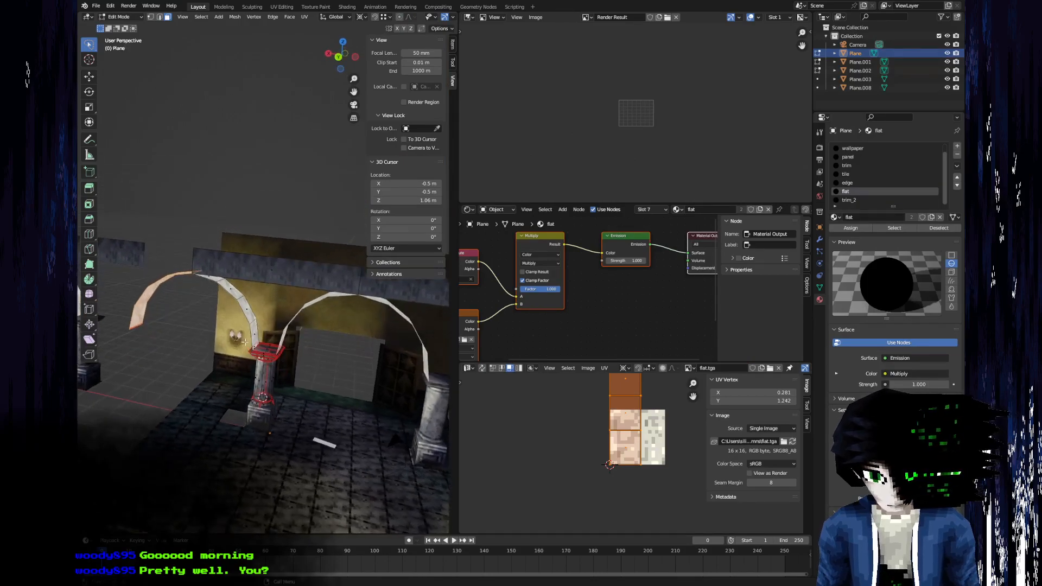
pyautogui.press('g')
pyautogui.press('x')
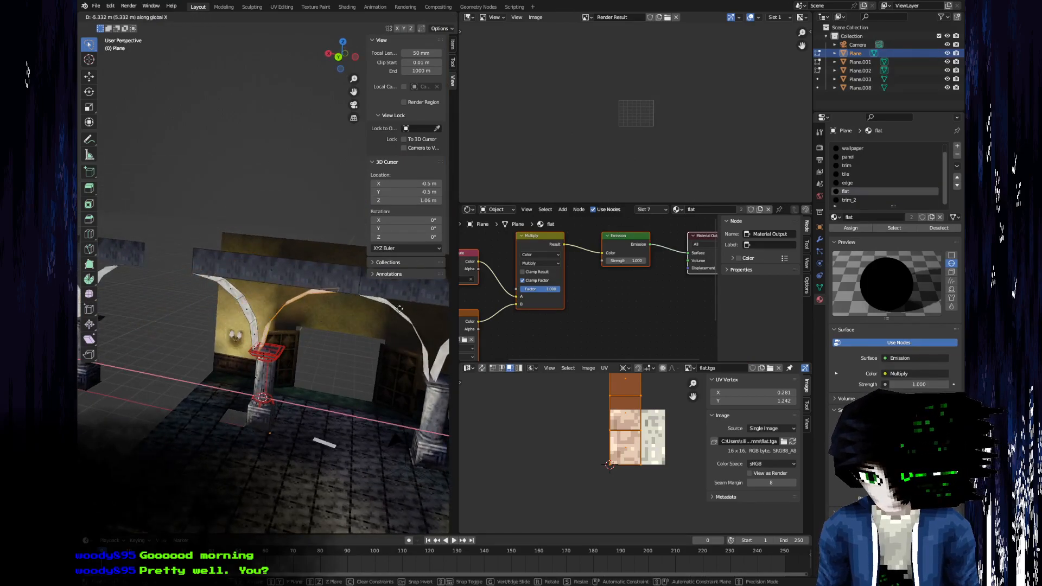
pyautogui.click(436, 319)
pyautogui.press('g')
pyautogui.press('x')
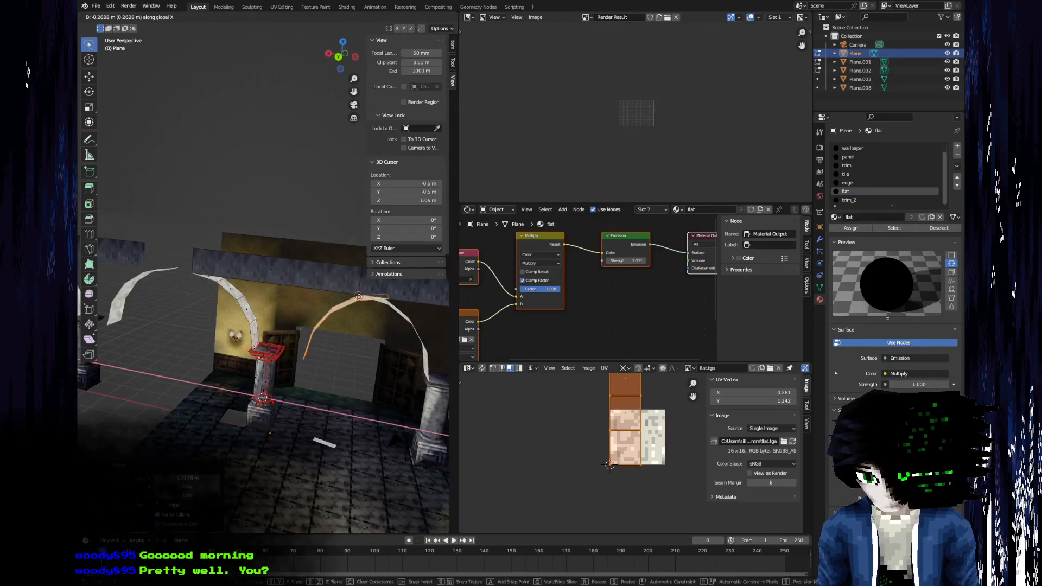
pyautogui.click(397, 314)
# Fine-tune the arch half along the global X axis so its base meets the edge of the pillar cap.
pyautogui.keyDown('shift'); pyautogui.moveTo(374, 310); pyautogui.dragTo(278, 349, button='middle'); pyautogui.keyUp('shift')
pyautogui.scroll(4, 278, 349)
pyautogui.press('g')
pyautogui.press('x')
pyautogui.click(273, 387)
pyautogui.scroll(-5, 277, 401)
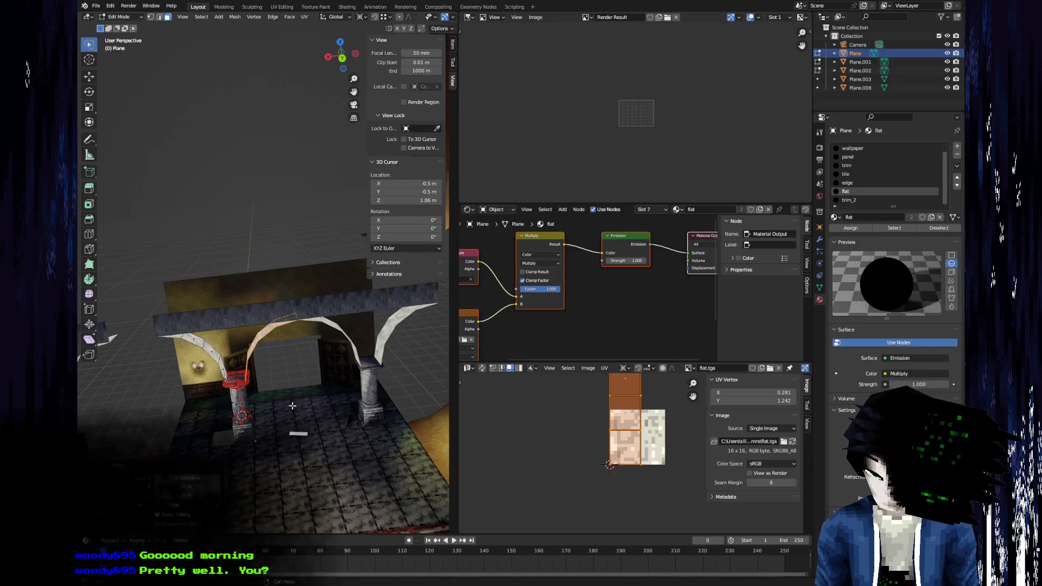
# Select all geometry linked to the arch halves and pillar and merge the overlapping vertices by distance.
pyautogui.scroll(4, 293, 401)
pyautogui.moveTo(279, 361); pyautogui.dragTo(322, 247, button='middle')
pyautogui.scroll(-5, 246, 260)
pyautogui.hotkey('ctrl', 'l')
pyautogui.press('m')
pyautogui.click(249, 260)
pyautogui.scroll(7, 252, 268)
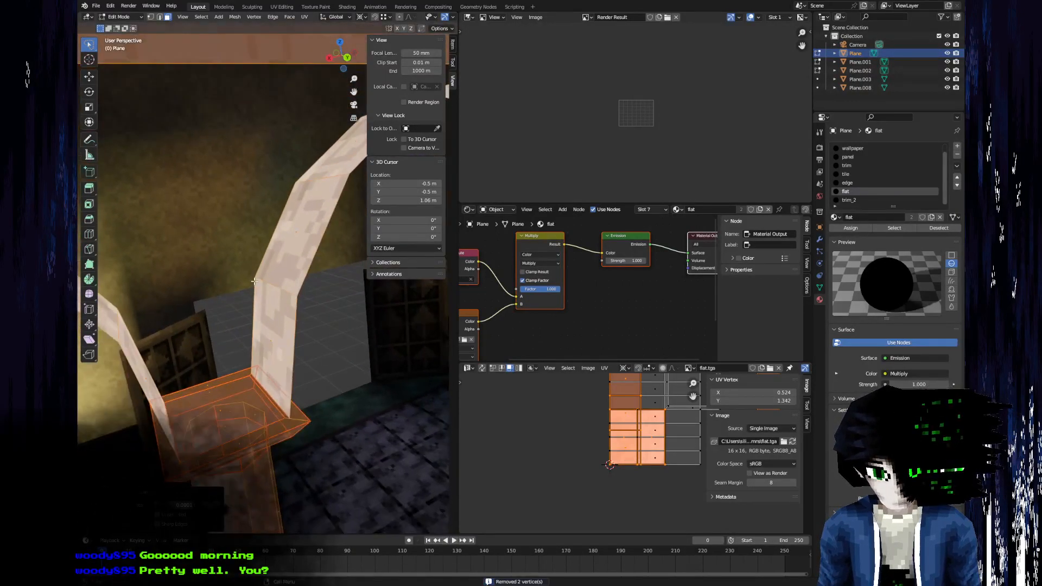
# Merge the vertices at both corners of the moved arch half's base with the pillar cap's corners.
pyautogui.scroll(3, 255, 280)
pyautogui.hotkey('alt', 'a')
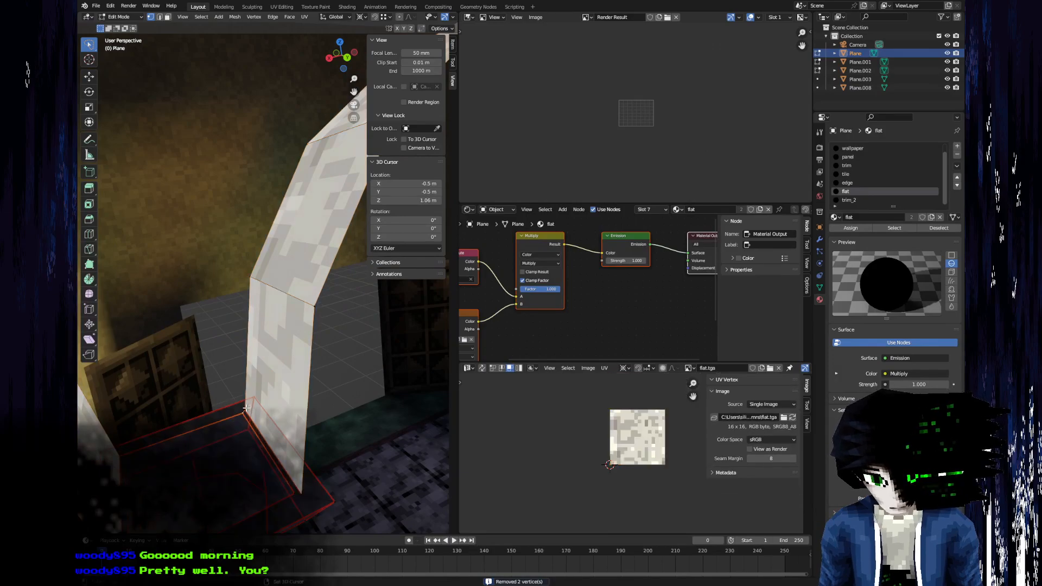
pyautogui.press('m')
pyautogui.click(248, 397)
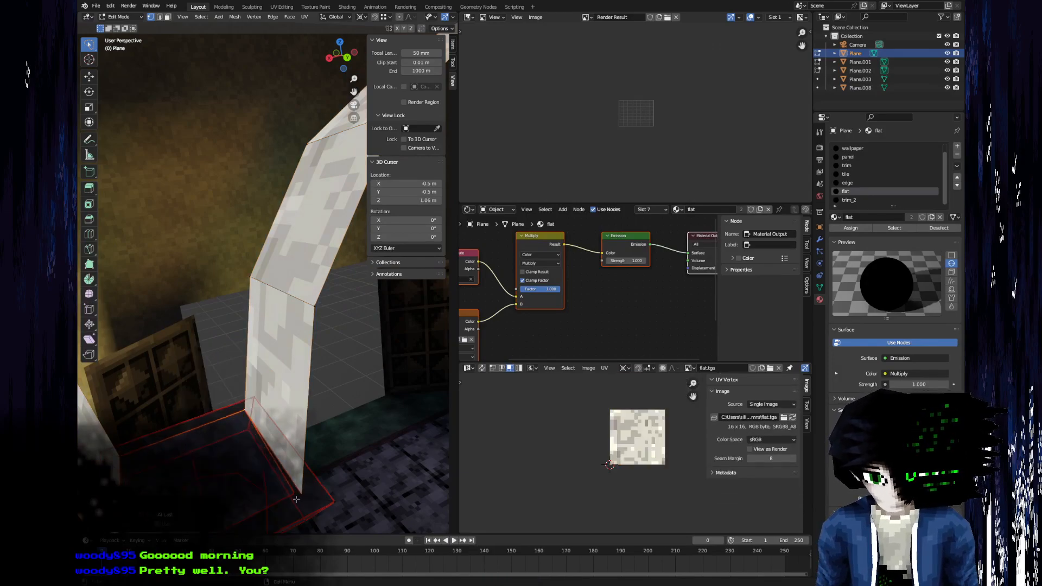
pyautogui.press('m')
pyautogui.click(306, 493)
# Delete the top face of the pillar cap between the two arch bases.
pyautogui.press('3')
pyautogui.click(217, 480)
pyautogui.click(204, 477)
pyautogui.press('x')
pyautogui.click(204, 478)
# Fill the open front between the two arch halves above the pillar with faces, from the beam down to the cap.
pyautogui.scroll(-6, 204, 476)
pyautogui.moveTo(204, 476); pyautogui.dragTo(226, 352, button='middle')
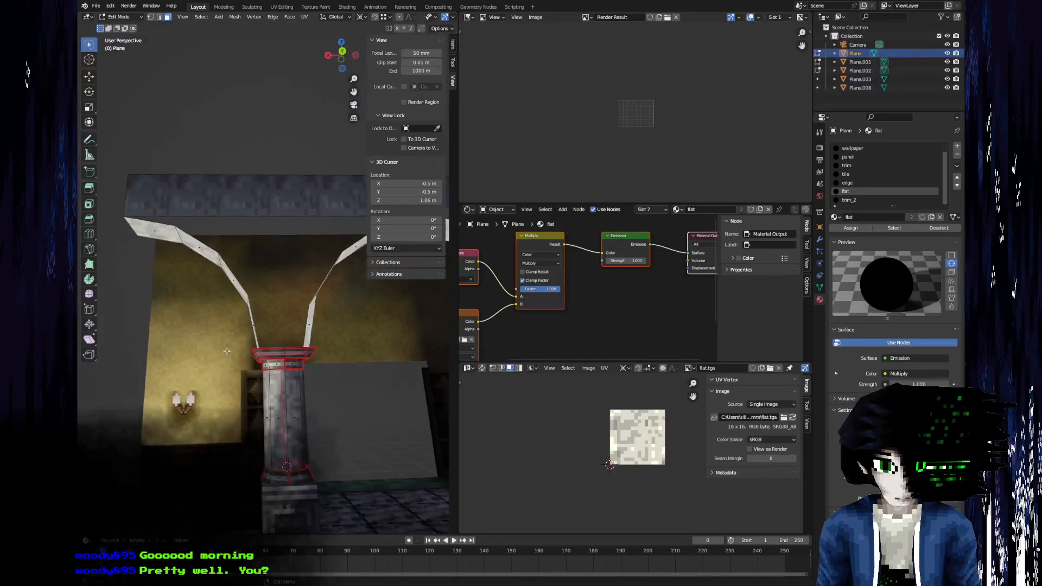
pyautogui.keyDown('shift'); pyautogui.moveTo(184, 232); pyautogui.dragTo(176, 290, button='middle'); pyautogui.keyUp('shift')
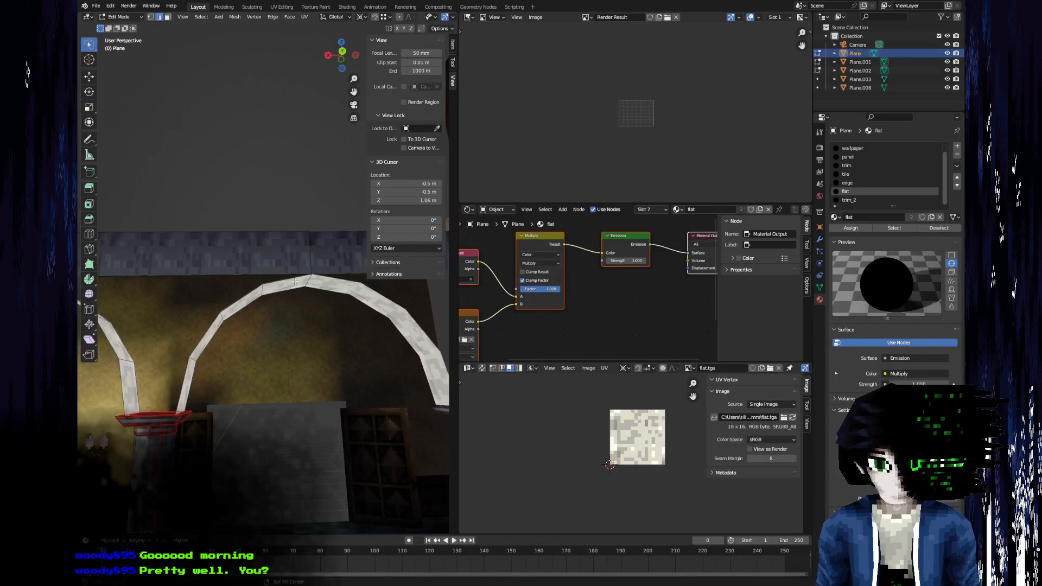
pyautogui.scroll(4, 283, 293)
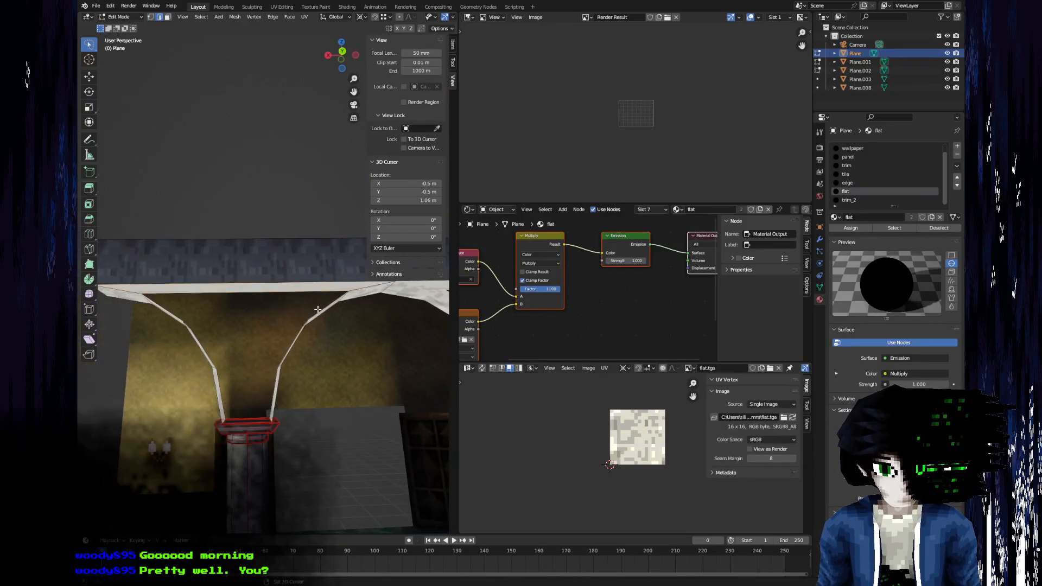
pyautogui.press('f')
pyautogui.moveTo(316, 311); pyautogui.dragTo(281, 341, button='middle')
pyautogui.click(276, 345)
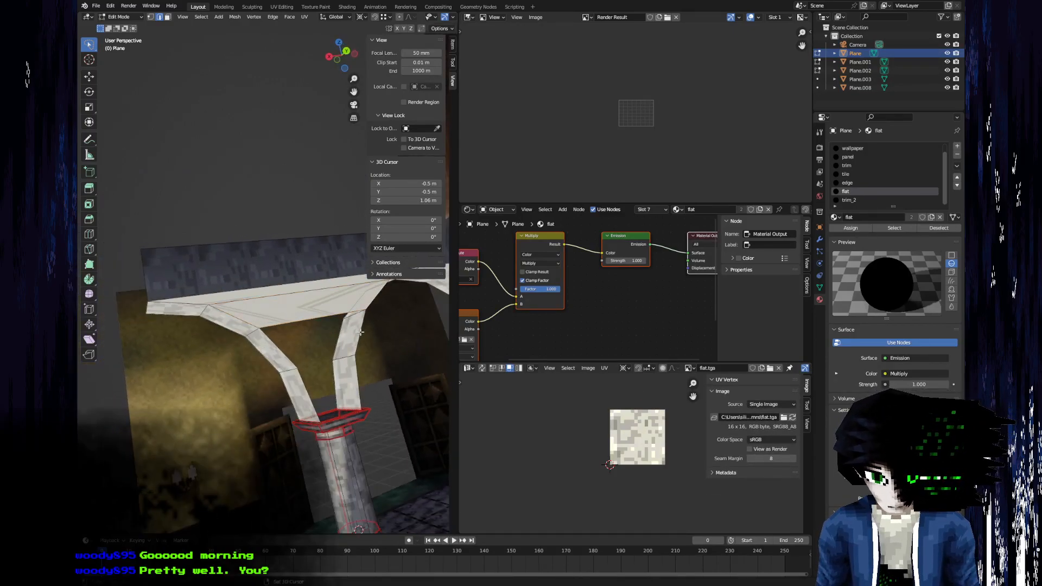
pyautogui.keyDown('shift'); pyautogui.click(357, 340); pyautogui.keyUp('shift')
pyautogui.press('f')
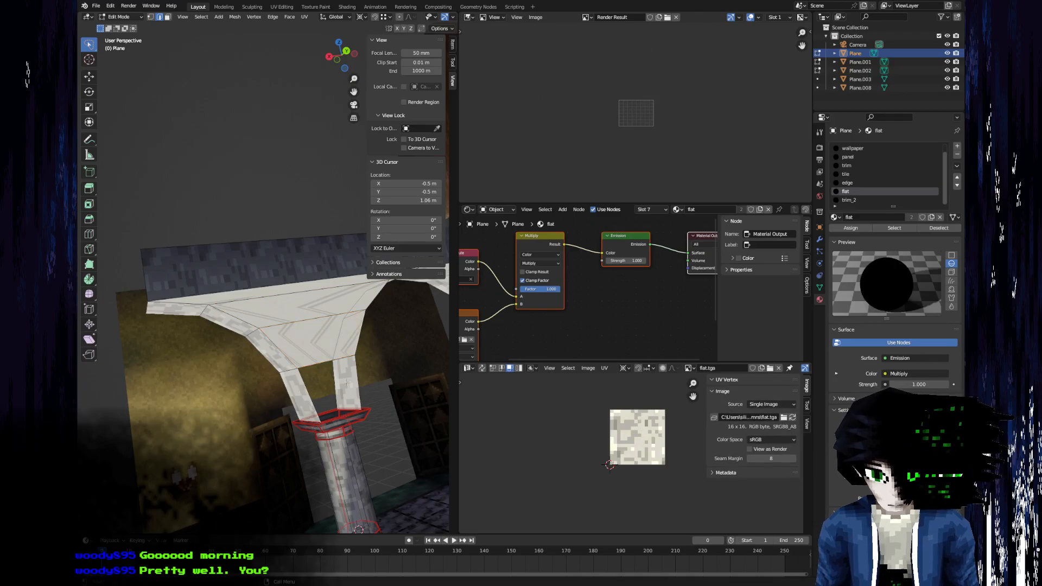
pyautogui.press('f')
pyautogui.scroll(-6, 360, 377)
pyautogui.moveTo(358, 378); pyautogui.dragTo(239, 375, button='middle')
pyautogui.scroll(7, 239, 374)
pyautogui.keyDown('shift'); pyautogui.moveTo(233, 420); pyautogui.dragTo(328, 447, button='middle'); pyautogui.keyUp('shift')
# Select the new infill faces together with the beam's front face and unwrap them.
pyautogui.press('3')
pyautogui.hotkey('alt', 'a')
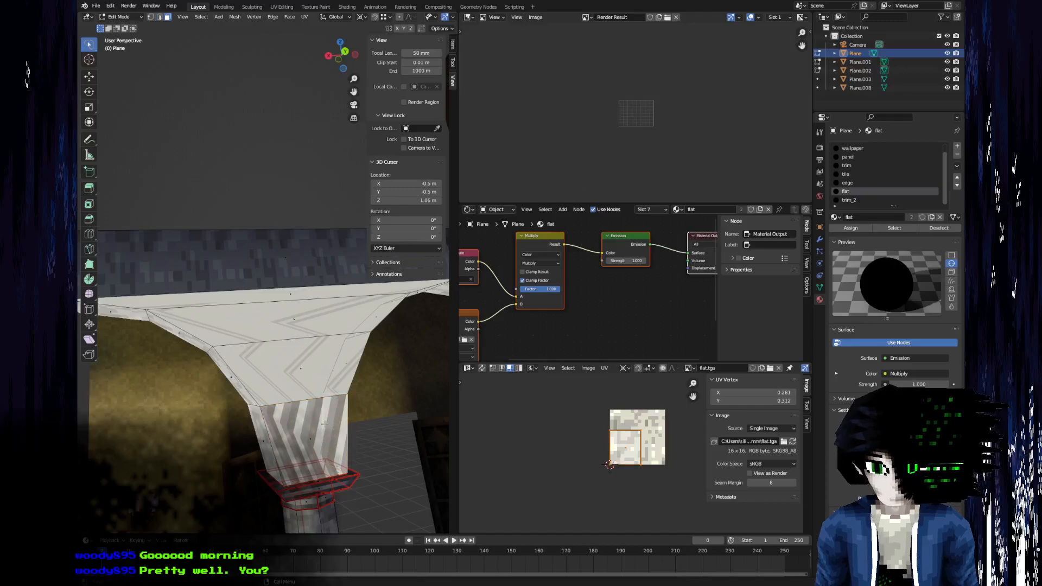
pyautogui.click(305, 437)
pyautogui.keyDown('shift'); pyautogui.click(307, 355); pyautogui.keyUp('shift')
pyautogui.keyDown('shift'); pyautogui.click(299, 322); pyautogui.keyUp('shift')
pyautogui.keyDown('shift'); pyautogui.click(291, 294); pyautogui.keyUp('shift')
pyautogui.keyDown('shift'); pyautogui.click(284, 255); pyautogui.keyUp('shift')
pyautogui.press('u')
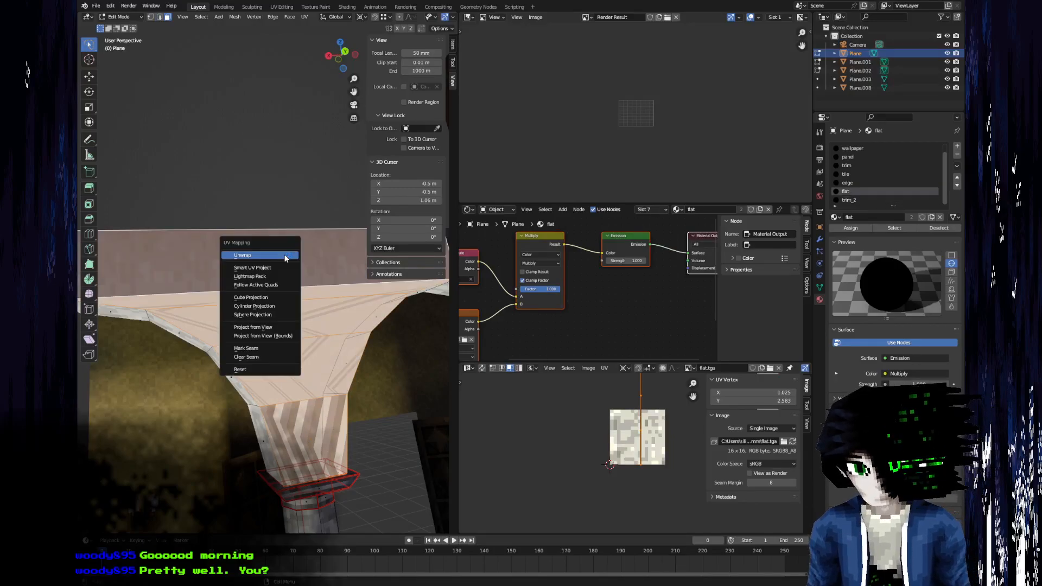
pyautogui.click(285, 255)
# Try to scale the UVs of the infill and beam faces by 10.
pyautogui.scroll(3, 651, 483)
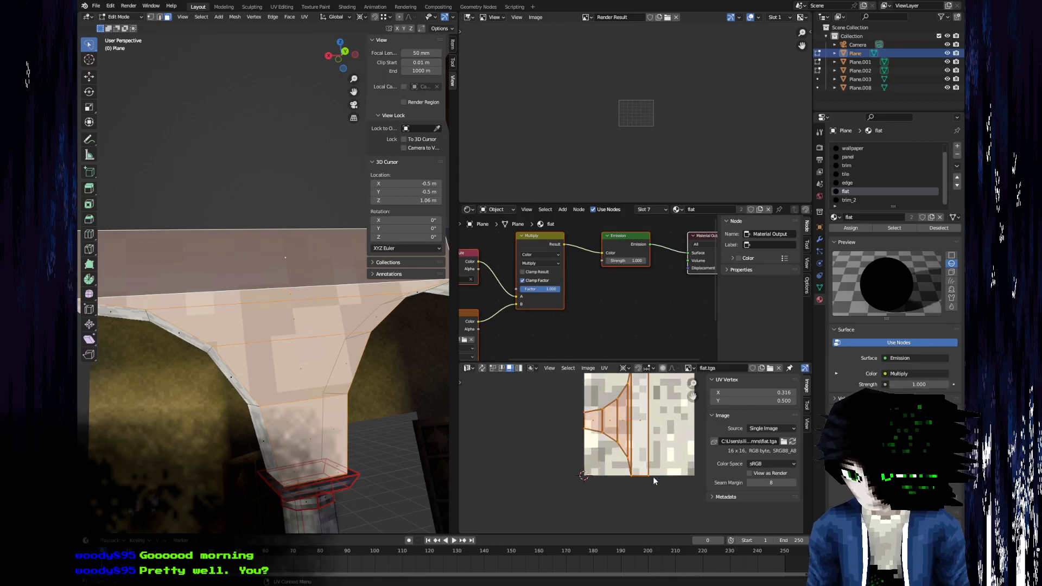
pyautogui.write('10')
pyautogui.press('Escape')
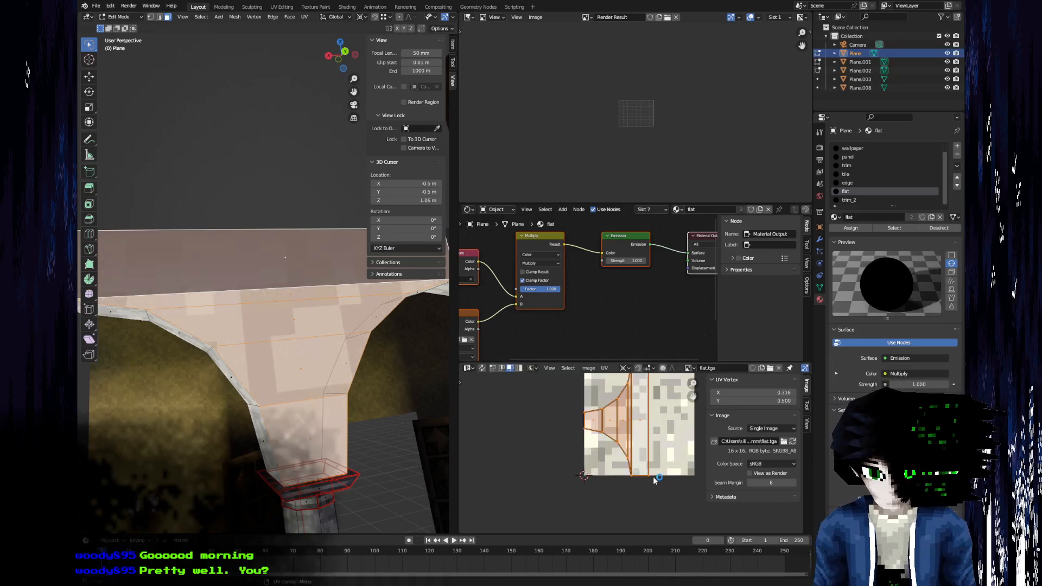
pyautogui.moveTo(225, 375); pyautogui.dragTo(196, 384, button='middle')
pyautogui.click(195, 383)
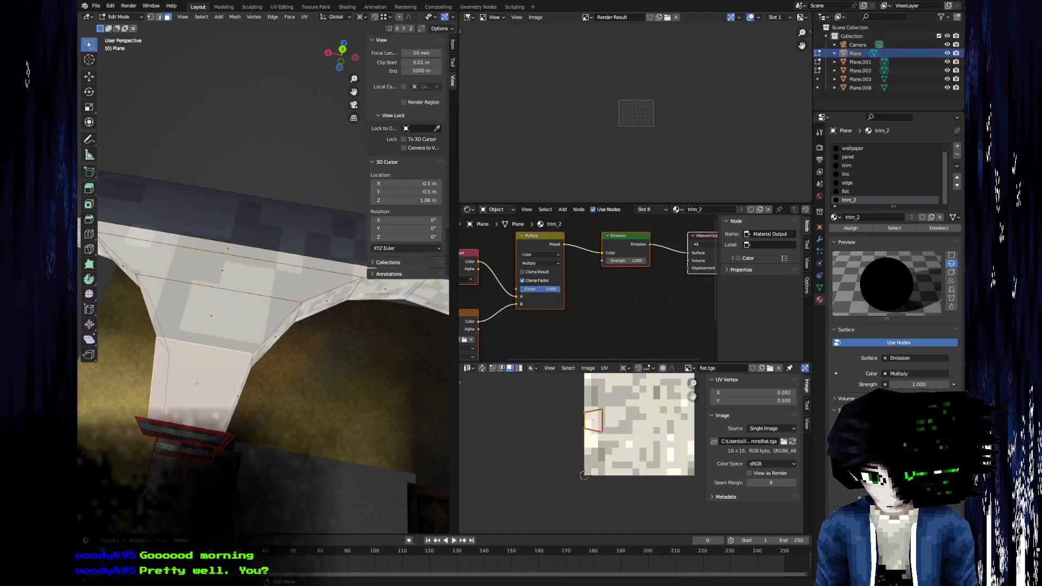
pyautogui.keyDown('shift'); pyautogui.click(212, 315); pyautogui.keyUp('shift')
pyautogui.keyDown('shift'); pyautogui.click(222, 274); pyautogui.keyUp('shift')
pyautogui.keyDown('shift'); pyautogui.click(228, 250); pyautogui.keyUp('shift')
pyautogui.keyDown('shift'); pyautogui.click(234, 228); pyautogui.keyUp('shift')
pyautogui.write('s10')
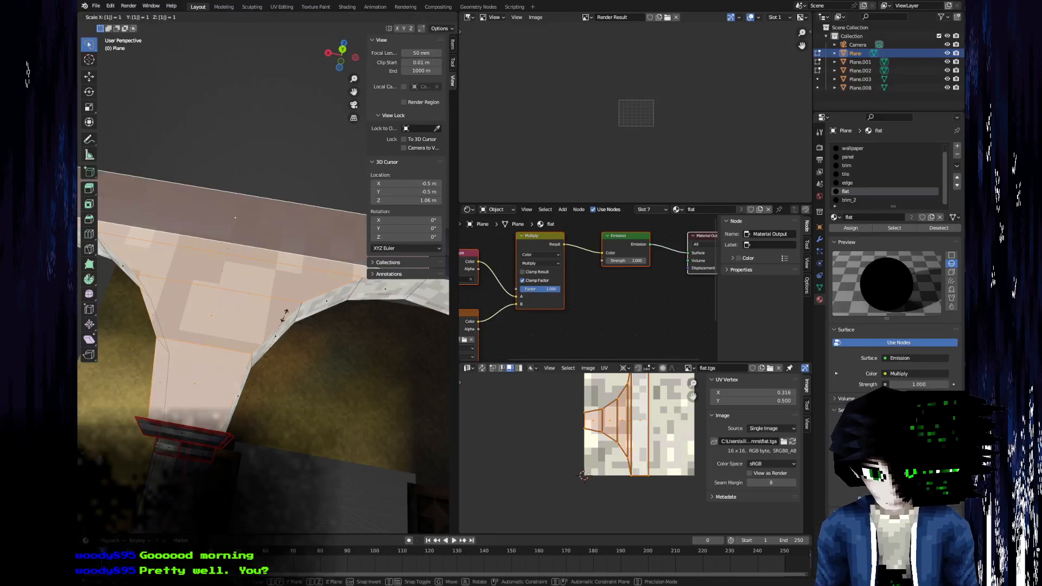
pyautogui.press('Escape')
pyautogui.press('Home')
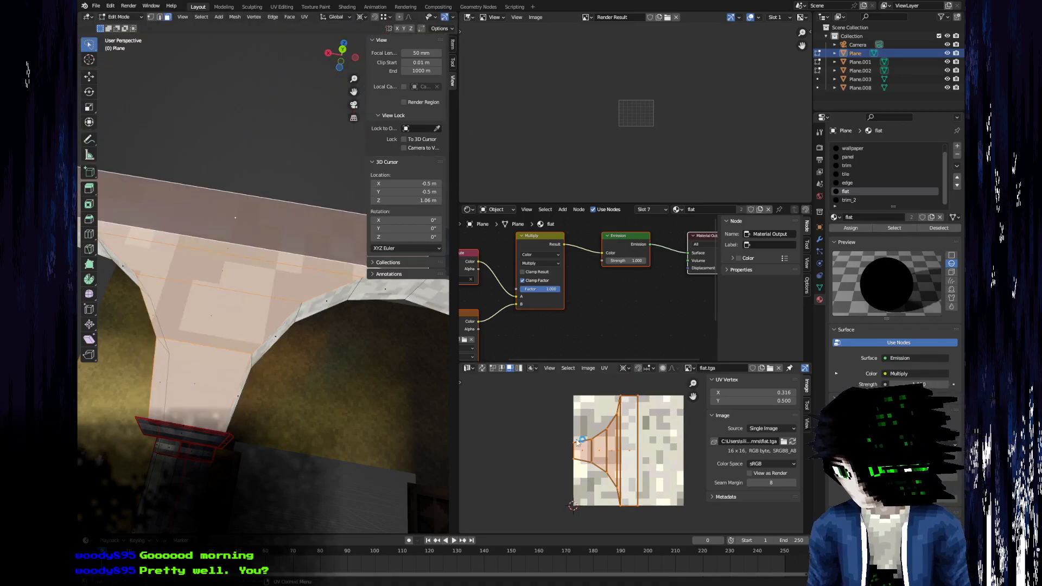
pyautogui.write('s10')
pyautogui.press('Escape')
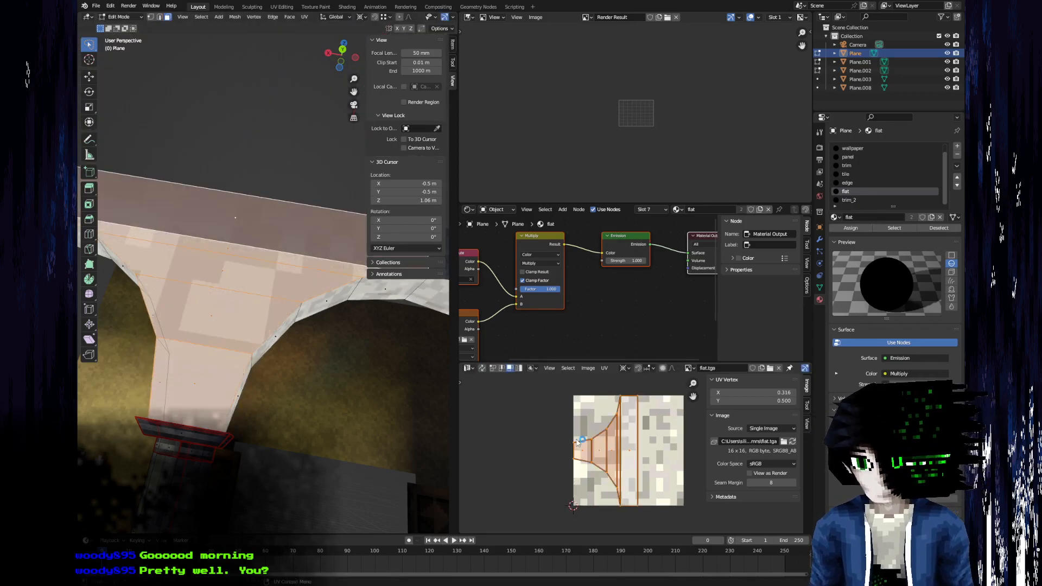
# Change the UV pivot point and scale the UVs of the infill and beam faces by 4.
pyautogui.click(626, 368)
pyautogui.click(644, 388)
pyautogui.press('s')
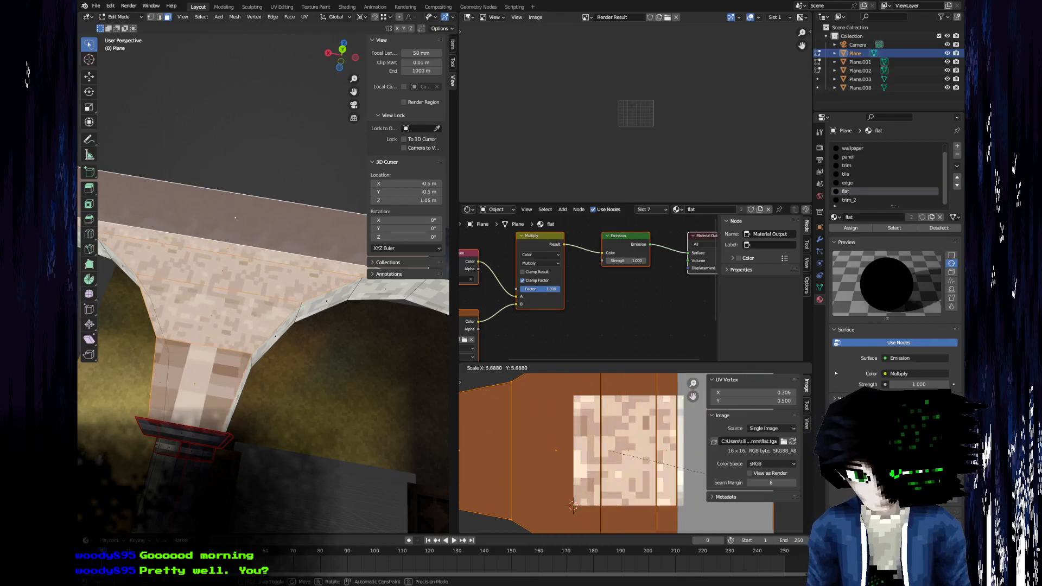
pyautogui.press('Escape')
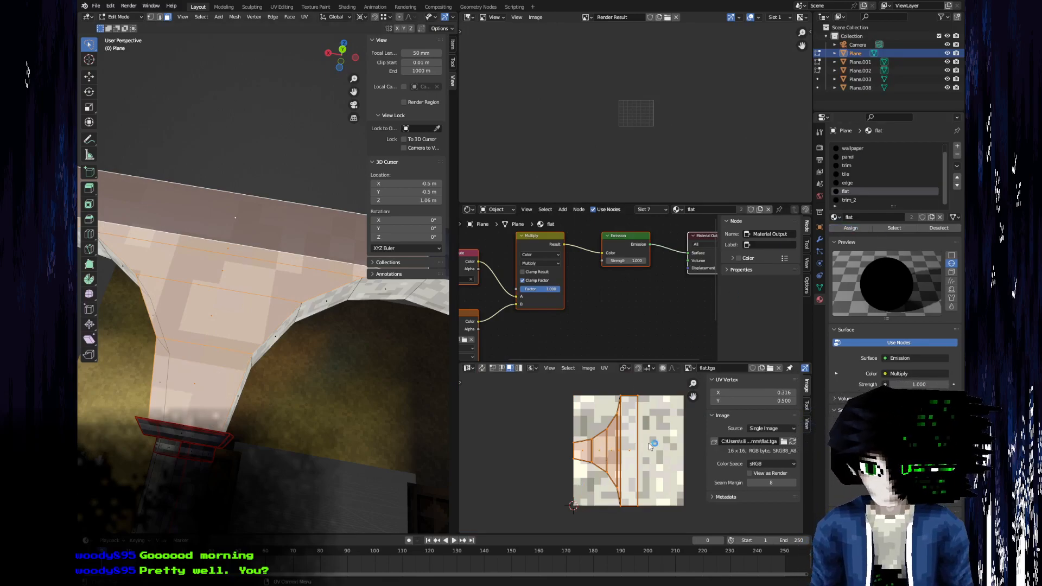
pyautogui.write('s1')
pyautogui.press('BackSpace')
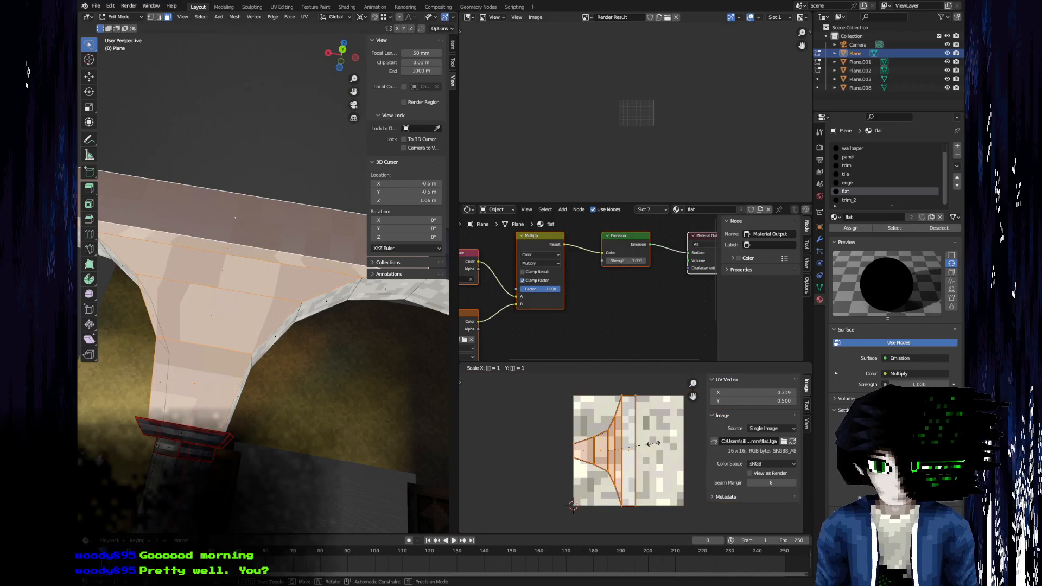
pyautogui.write('5')
pyautogui.press('BackSpace')
pyautogui.write('4')
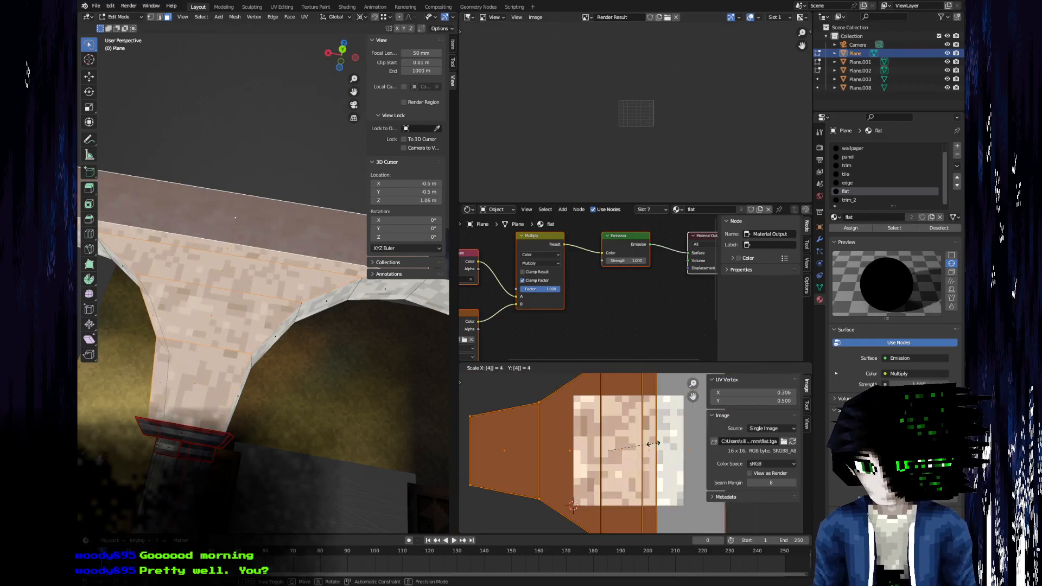
pyautogui.press('Return')
# Leave Edit Mode and save the Blender file.
pyautogui.press('Tab')
pyautogui.moveTo(263, 367); pyautogui.dragTo(289, 362, button='middle')
pyautogui.scroll(-6, 272, 390)
pyautogui.hotkey('ctrl', 's')
pyautogui.scroll(6, 300, 375)
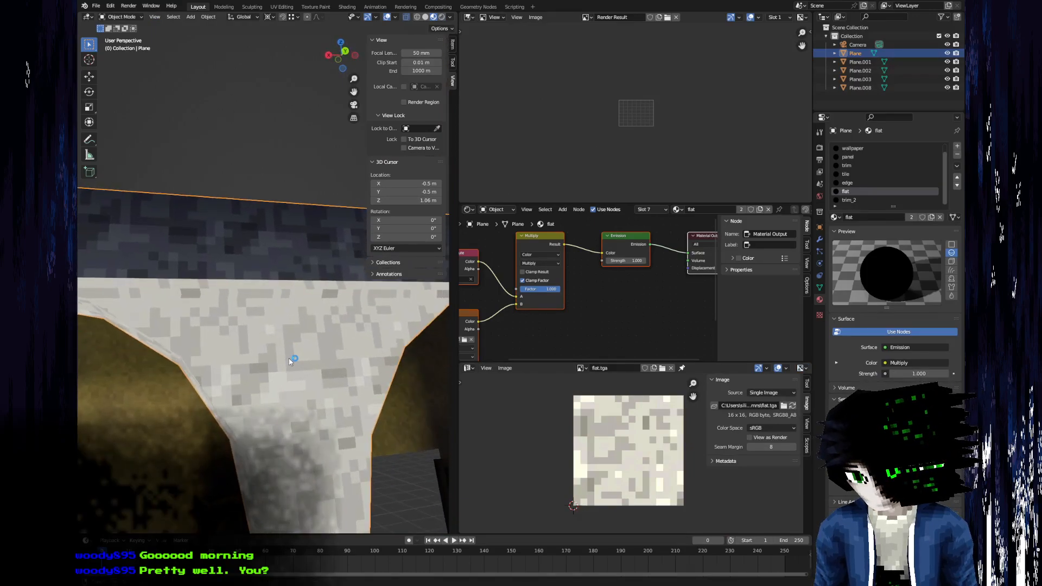
# Return to Edit Mode and bring up the UV operations for the infill and beam faces.
pyautogui.press('Tab')
pyautogui.click(604, 368)
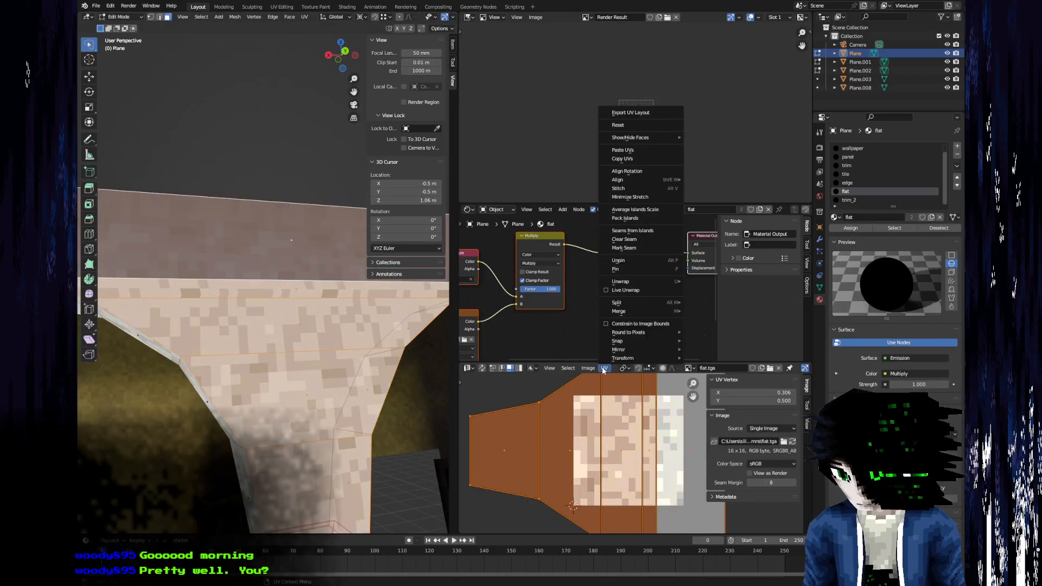
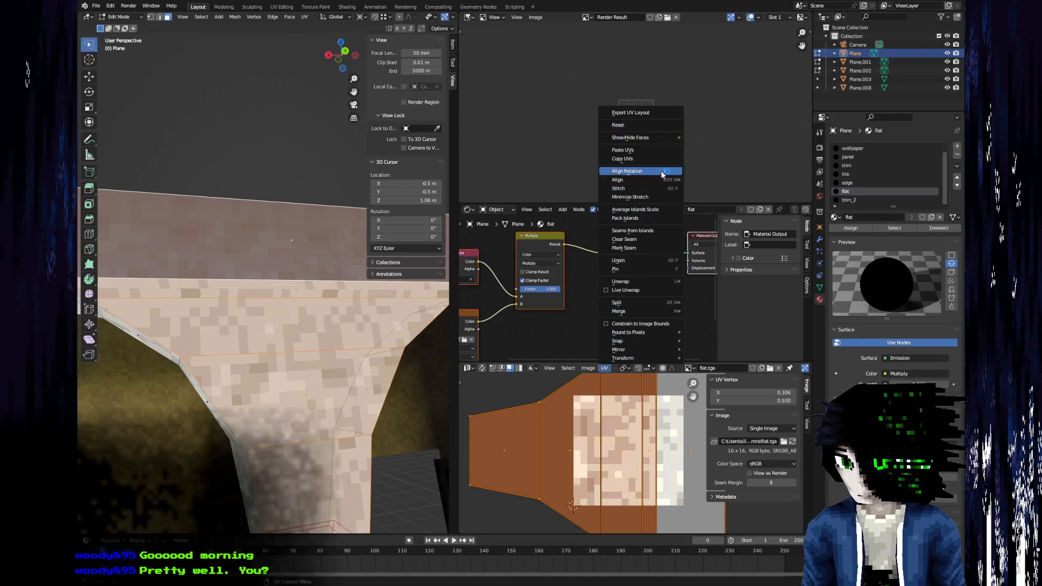
# Disable UV rounding to pixels, unwrap the infill and beam faces again, and scale their UVs by 4.
pyautogui.moveTo(664, 336)
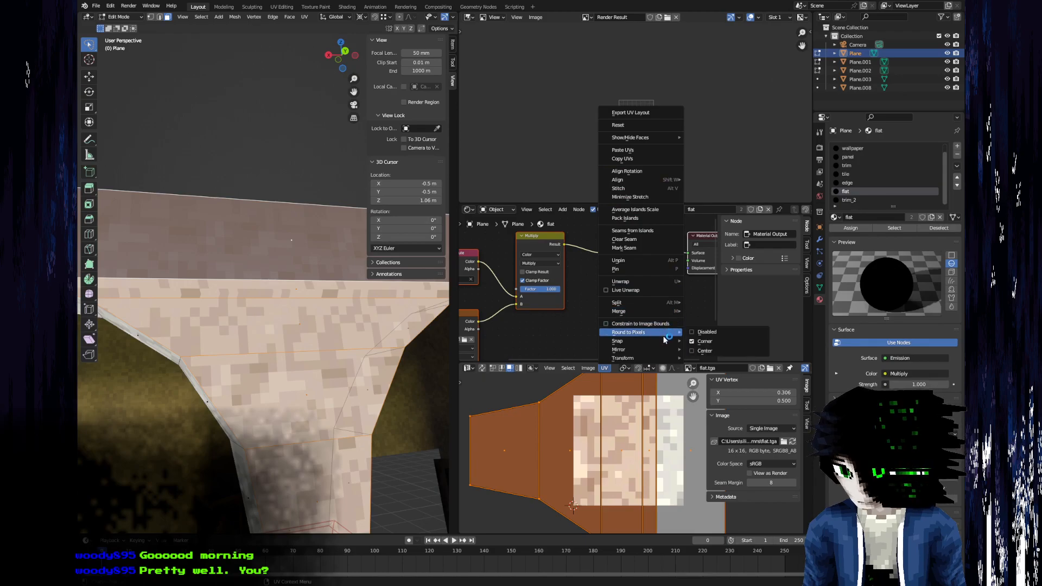
pyautogui.click(707, 332)
pyautogui.moveTo(386, 348); pyautogui.dragTo(361, 352, button='middle')
pyautogui.press('u')
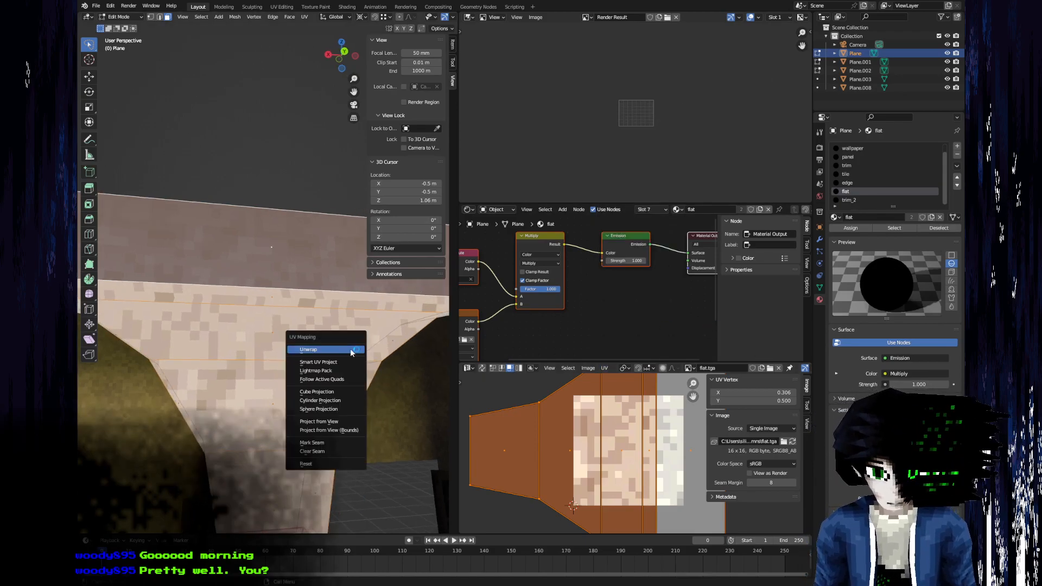
pyautogui.click(351, 350)
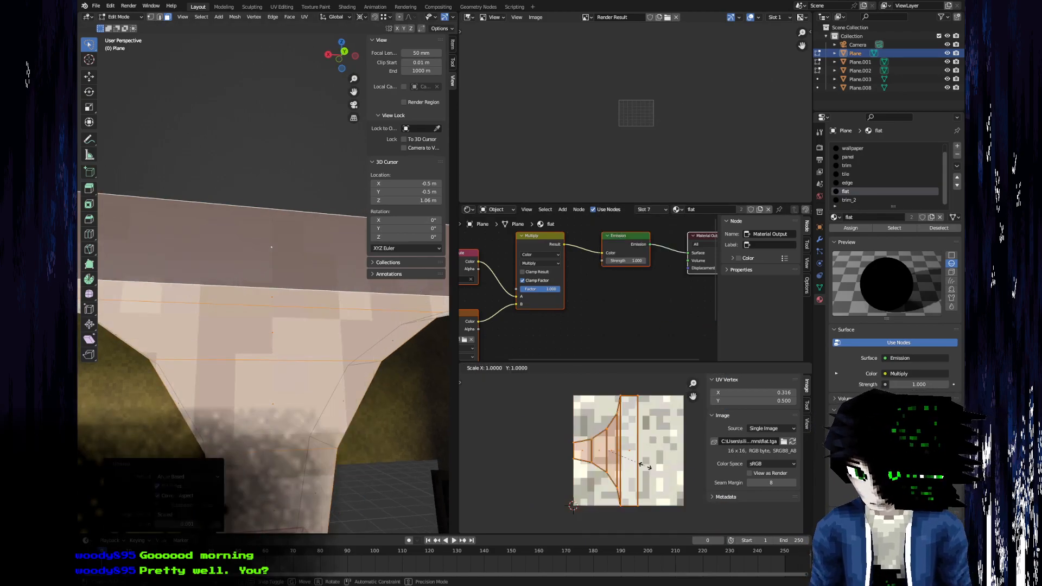
pyautogui.write('4')
pyautogui.press('Return')
# Inspect the retextured arches and beam outside Edit Mode and compare them with the BIOHAZARD_1.0_039.jpeg reference.
pyautogui.scroll(-3, 190, 369)
pyautogui.moveTo(189, 368); pyautogui.dragTo(227, 350, button='middle')
pyautogui.press('Tab')
pyautogui.scroll(-4, 233, 342)
pyautogui.moveTo(296, 321)
pyautogui.mouseDown(button='middle')
pyautogui.moveTo(252, 320)
pyautogui.moveTo(204, 299)
pyautogui.moveTo(249, 285)
pyautogui.moveTo(261, 288)
pyautogui.moveTo(224, 278)
pyautogui.moveTo(188, 290)
pyautogui.moveTo(242, 258)
pyautogui.moveTo(225, 357)
pyautogui.moveTo(282, 320)
pyautogui.mouseUp(button='middle')
pyautogui.scroll(5, 248, 318)
pyautogui.scroll(-4, 261, 288)
pyautogui.press('Tab')
pyautogui.hotkey('alt', 'Tab')
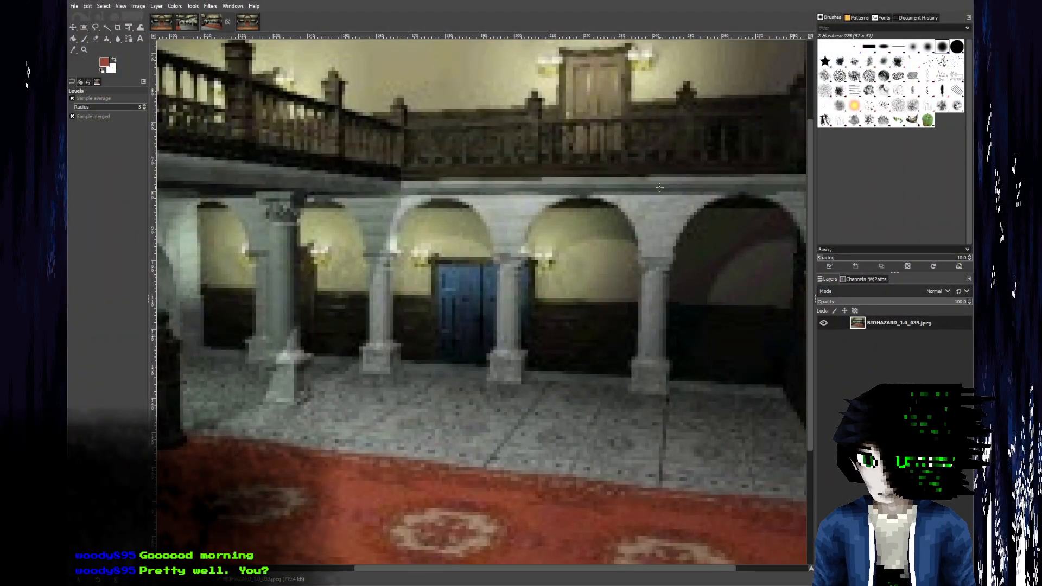
pyautogui.hotkey('alt', 'Tab')
# Check the heights of the beam's lower corner vertices and try setting one corner's Z to 5.5 m.
pyautogui.moveTo(282, 326); pyautogui.dragTo(230, 297, button='middle')
pyautogui.click(200, 278)
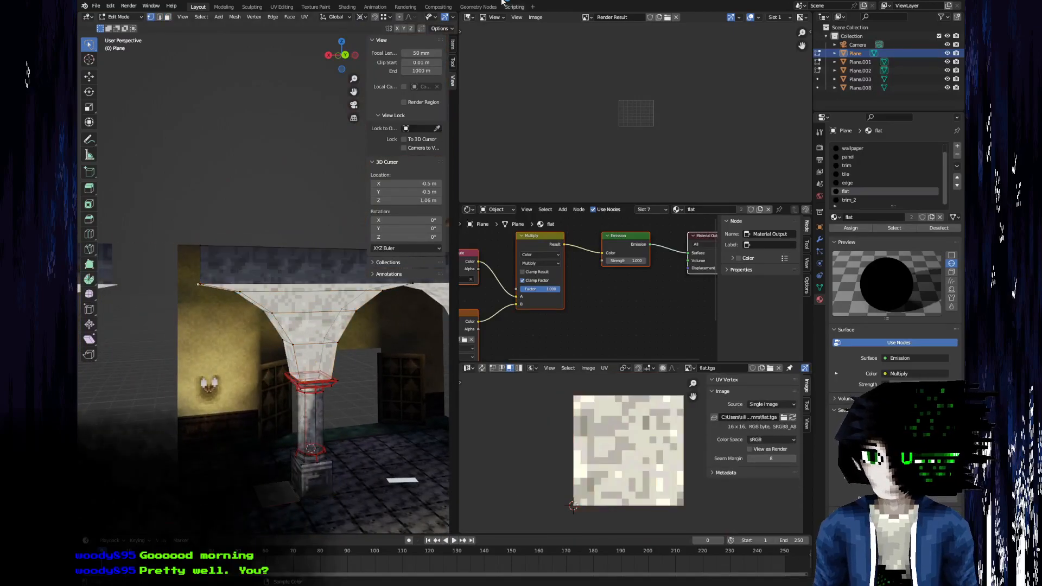
pyautogui.click(453, 45)
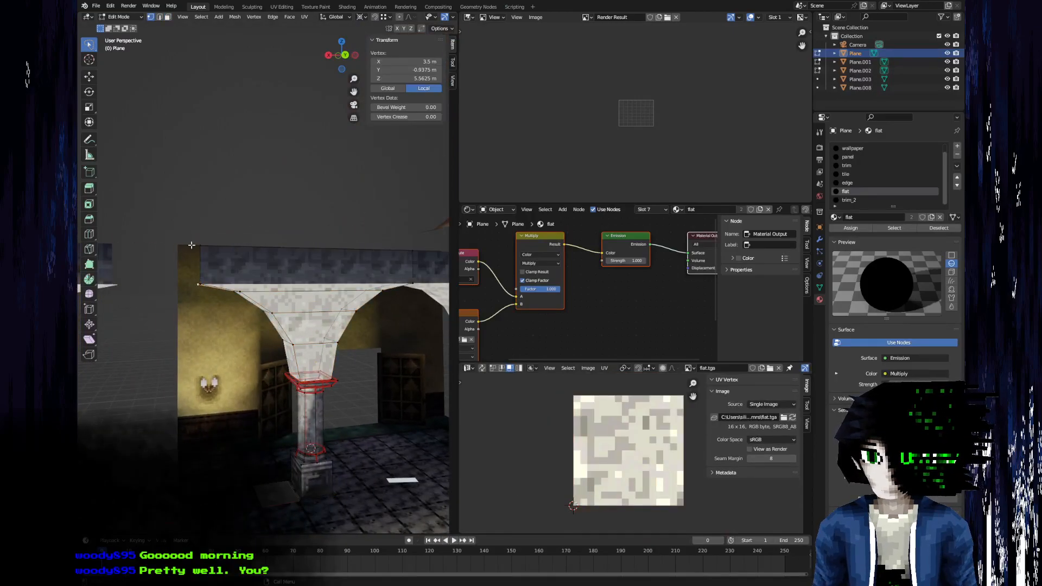
pyautogui.hotkey('alt', 'a')
pyautogui.click(212, 279)
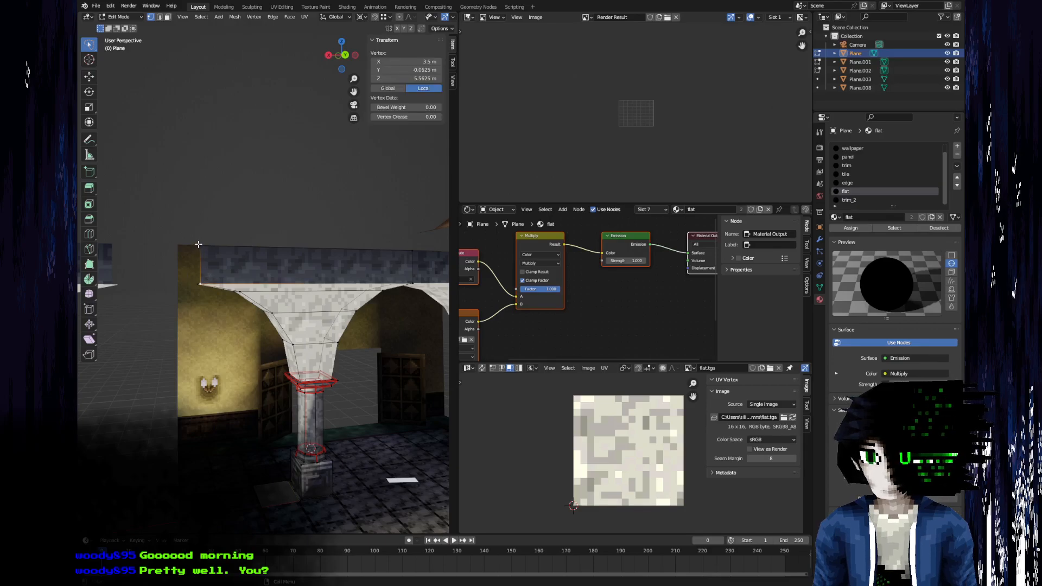
pyautogui.moveTo(205, 279)
pyautogui.mouseDown(button='middle')
pyautogui.moveTo(230, 262)
pyautogui.moveTo(298, 254)
pyautogui.moveTo(249, 269)
pyautogui.moveTo(206, 261)
pyautogui.mouseUp(button='middle')
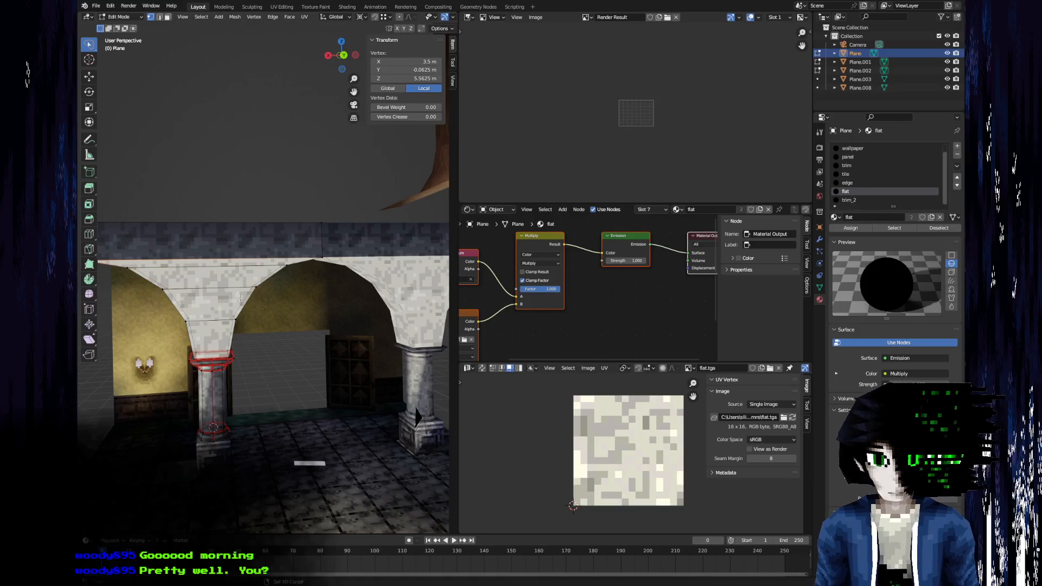
pyautogui.scroll(4, 240, 297)
pyautogui.press('g')
pyautogui.press('z')
pyautogui.click(243, 307)
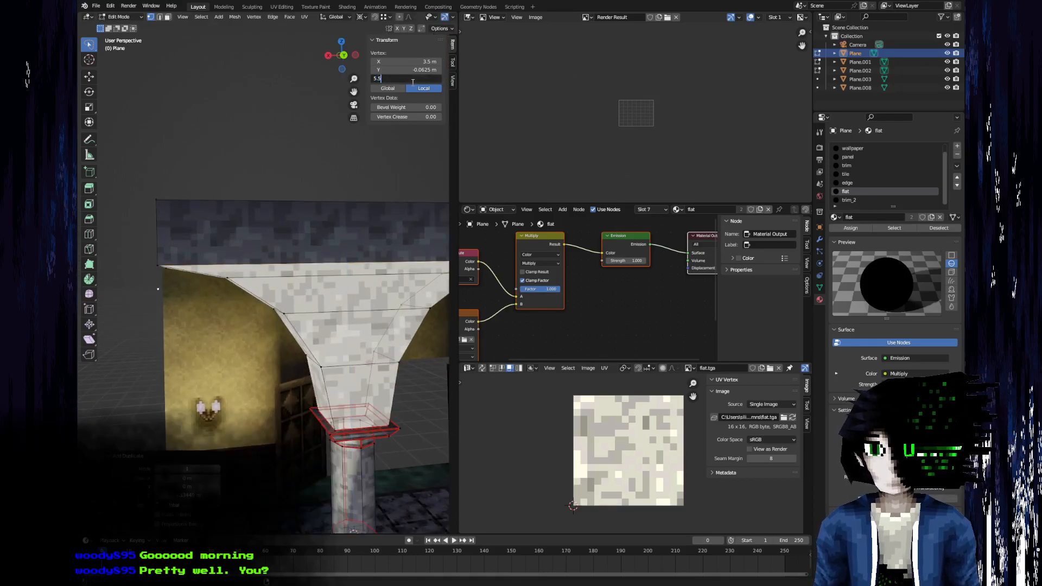
pyautogui.moveTo(305, 133); pyautogui.dragTo(239, 260, button='middle')
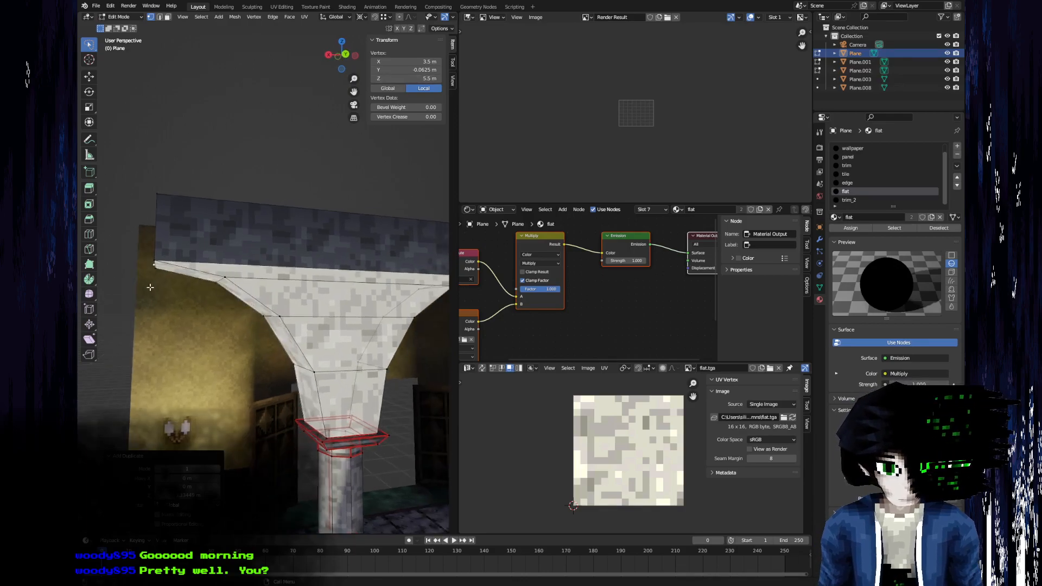
# Select the vertices of the arch infill, beam and pillar capital and lower them 0.0625 m along Z.
pyautogui.keyDown('shift'); pyautogui.click(225, 289); pyautogui.keyUp('shift')
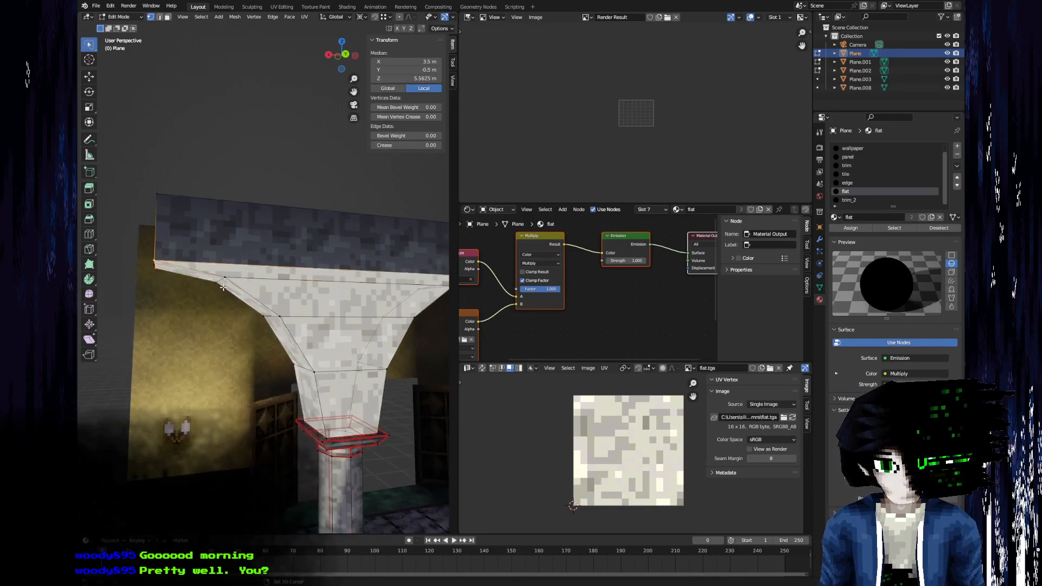
pyautogui.keyDown('shift'); pyautogui.click(264, 317); pyautogui.keyUp('shift')
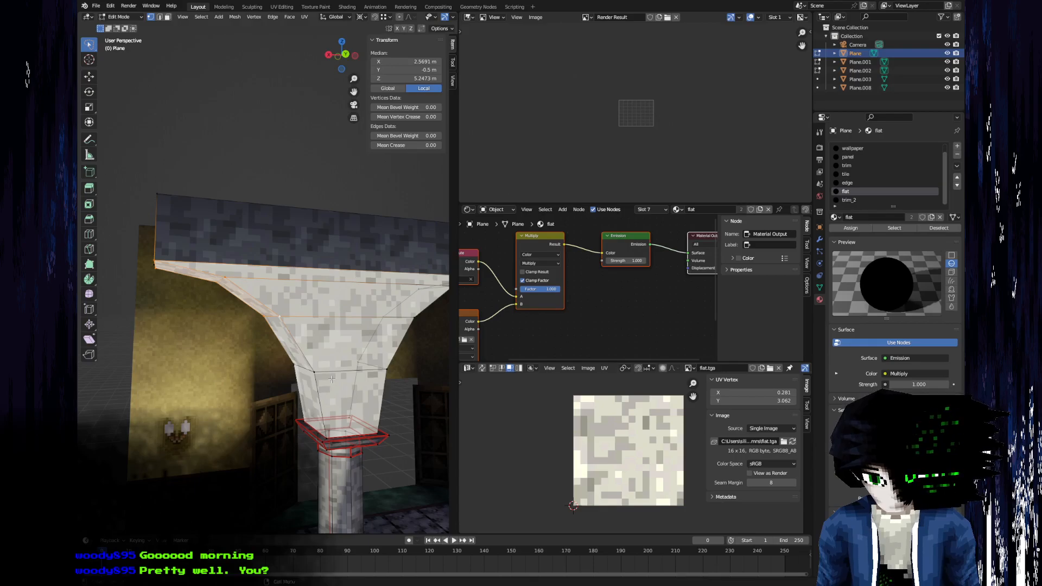
pyautogui.scroll(-3, 331, 379)
pyautogui.press('c')
pyautogui.moveTo(320, 375); pyautogui.dragTo(321, 359)
pyautogui.rightClick(321, 358)
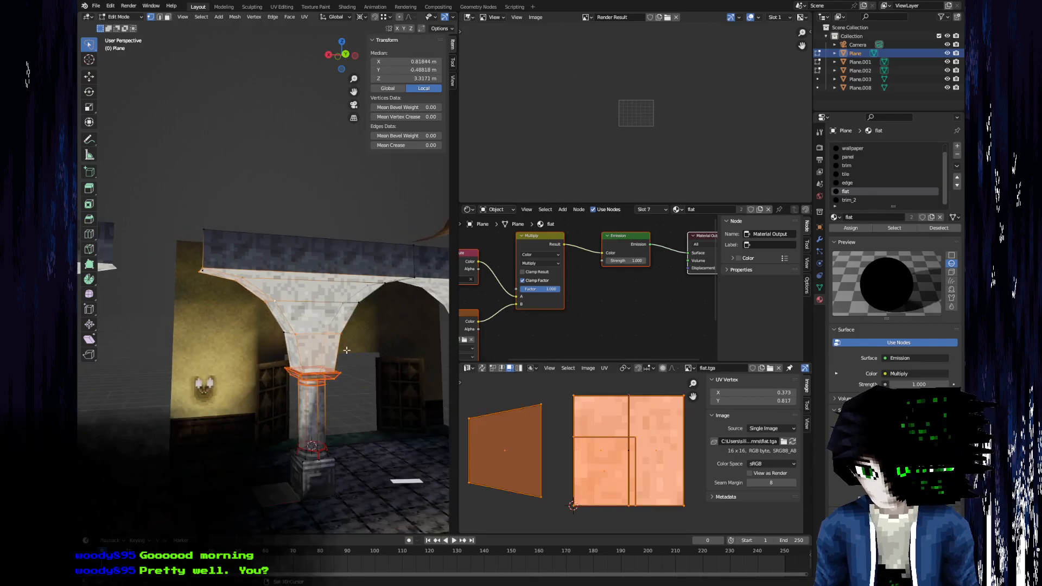
pyautogui.keyDown('shift'); pyautogui.moveTo(352, 346); pyautogui.dragTo(325, 361, button='middle'); pyautogui.keyUp('shift')
pyautogui.press('c')
pyautogui.moveTo(350, 323); pyautogui.dragTo(370, 292)
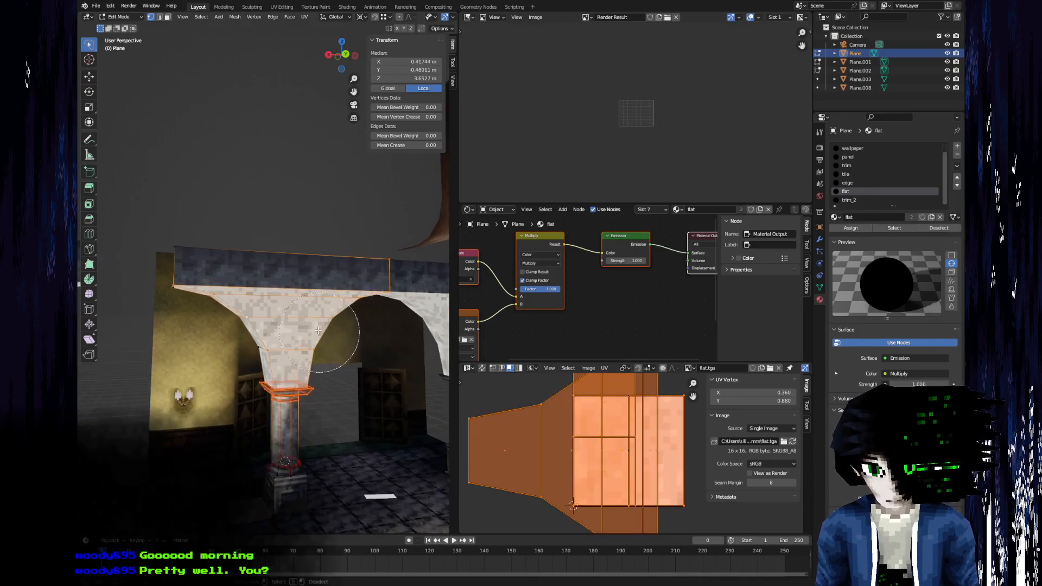
pyautogui.click(197, 216)
pyautogui.rightClick(191, 229)
pyautogui.scroll(1, 192, 234)
pyautogui.keyDown('shift'); pyautogui.moveTo(199, 276); pyautogui.dragTo(261, 279, button='middle'); pyautogui.keyUp('shift')
pyautogui.scroll(2, 261, 279)
pyautogui.press('g')
pyautogui.press('z')
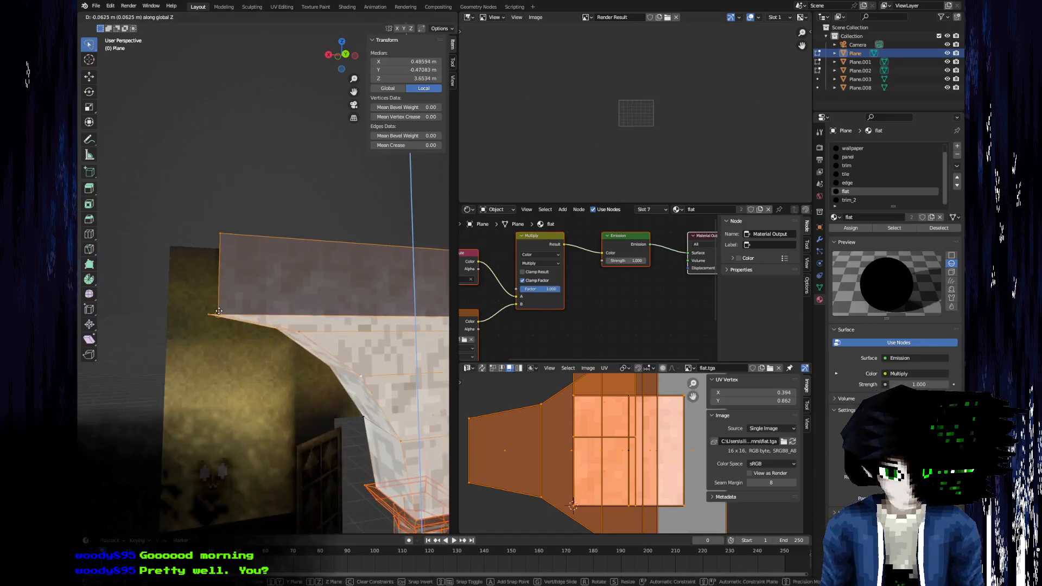
pyautogui.click(218, 311)
# Delete the dark beam faces running above the arches.
pyautogui.scroll(-3, 255, 300)
pyautogui.moveTo(261, 298); pyautogui.dragTo(289, 284, button='middle')
pyautogui.press('3')
pyautogui.hotkey('alt', 'a')
pyautogui.press('x')
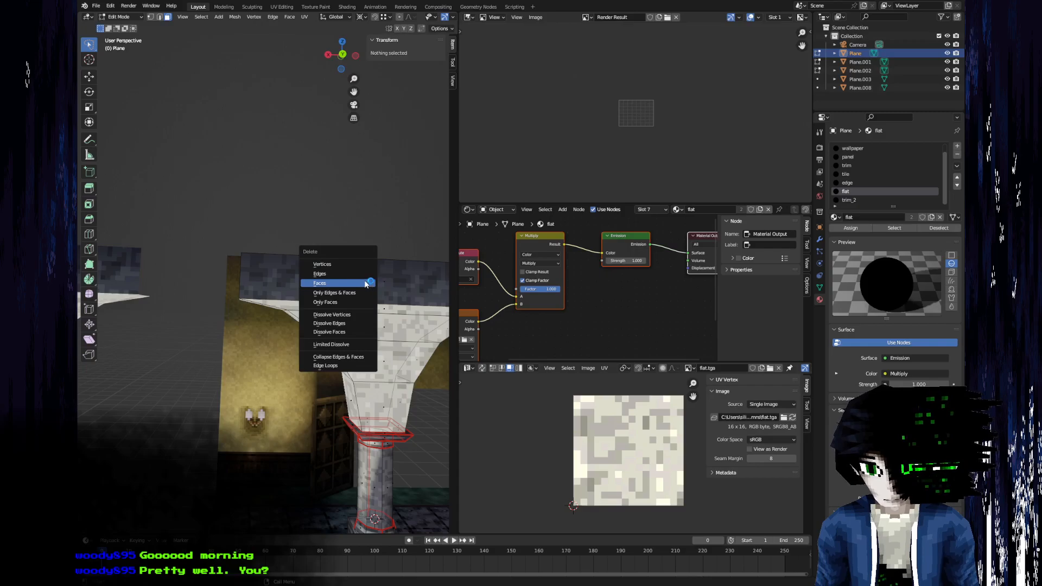
pyautogui.click(365, 284)
pyautogui.press('l')
pyautogui.press('x')
pyautogui.click(388, 278)
pyautogui.keyDown('shift'); pyautogui.moveTo(387, 277); pyautogui.dragTo(246, 249, button='middle'); pyautogui.keyUp('shift')
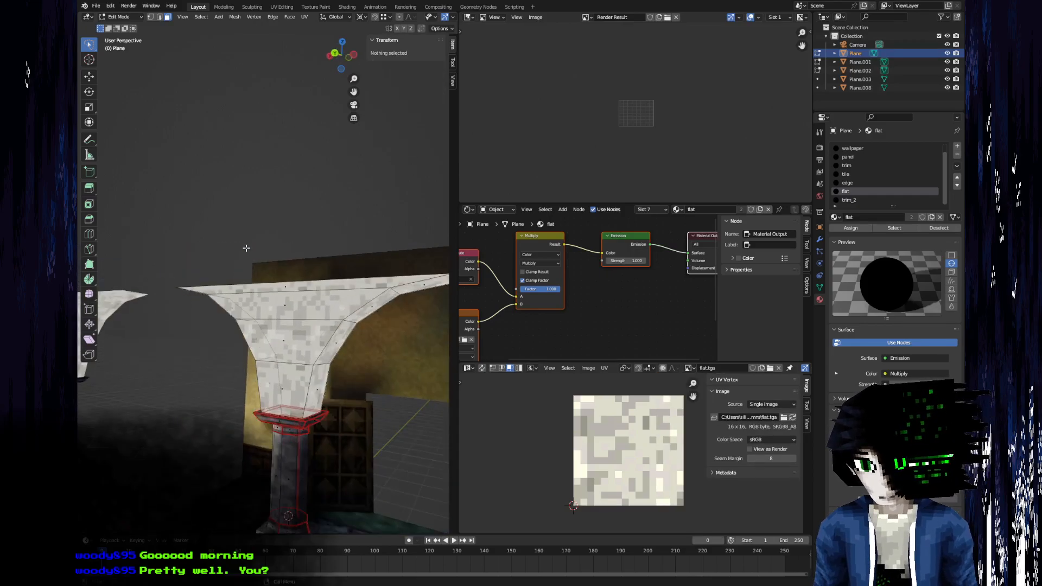
# Compare the arcade without its beam against the reference image and view it from several angles outside Edit Mode.
pyautogui.hotkey('alt', 'Tab')
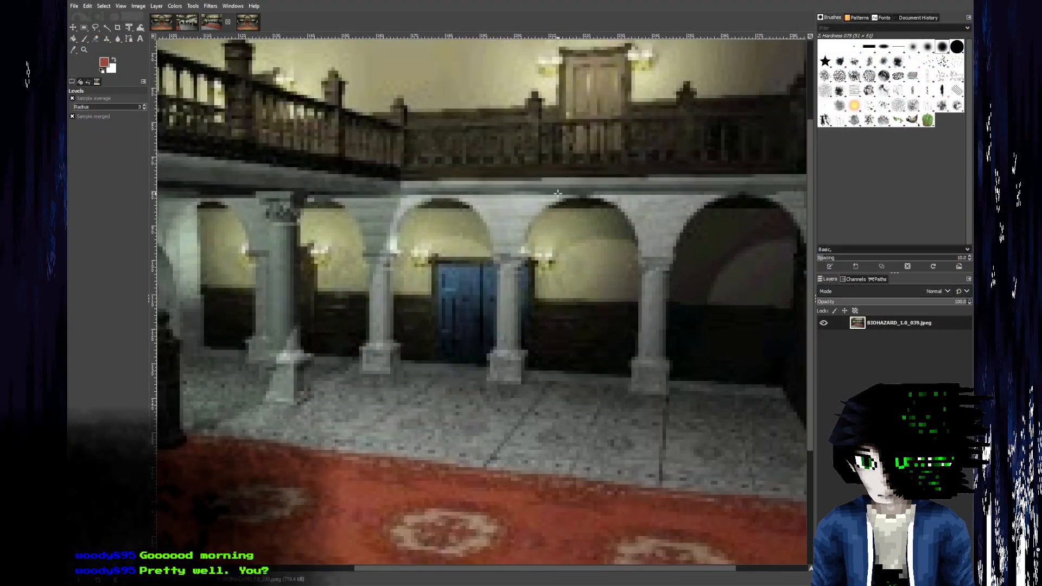
pyautogui.hotkey('alt', 'Tab')
pyautogui.moveTo(247, 249); pyautogui.dragTo(343, 304, button='middle')
pyautogui.scroll(-4, 272, 282)
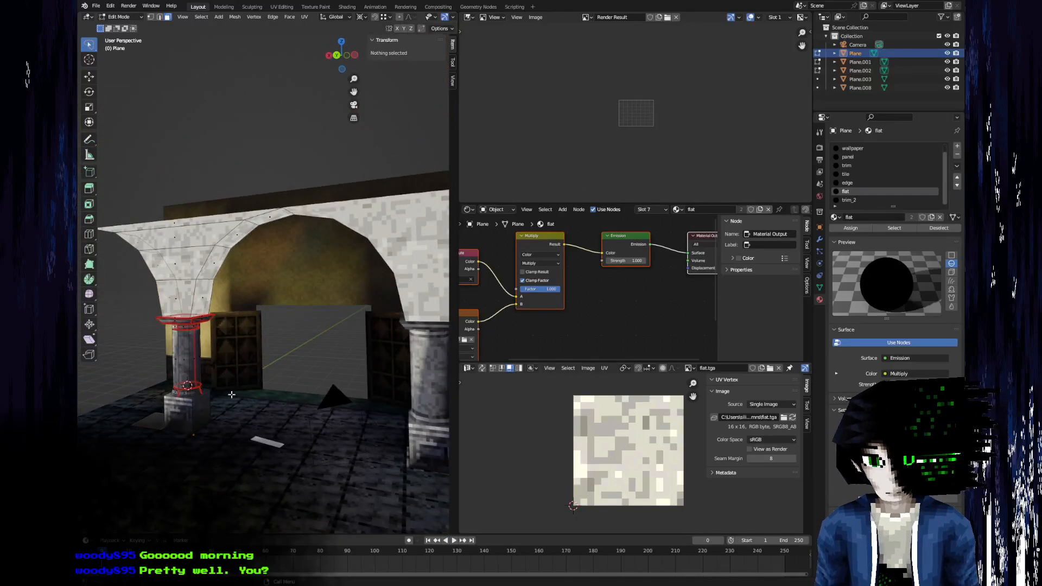
pyautogui.scroll(-4, 231, 392)
pyautogui.press('Tab')
pyautogui.moveTo(227, 396); pyautogui.dragTo(187, 330, button='middle')
pyautogui.keyDown('shift'); pyautogui.moveTo(299, 206); pyautogui.dragTo(226, 293, button='middle'); pyautogui.keyUp('shift')
pyautogui.press('Tab')
pyautogui.press('Tab')
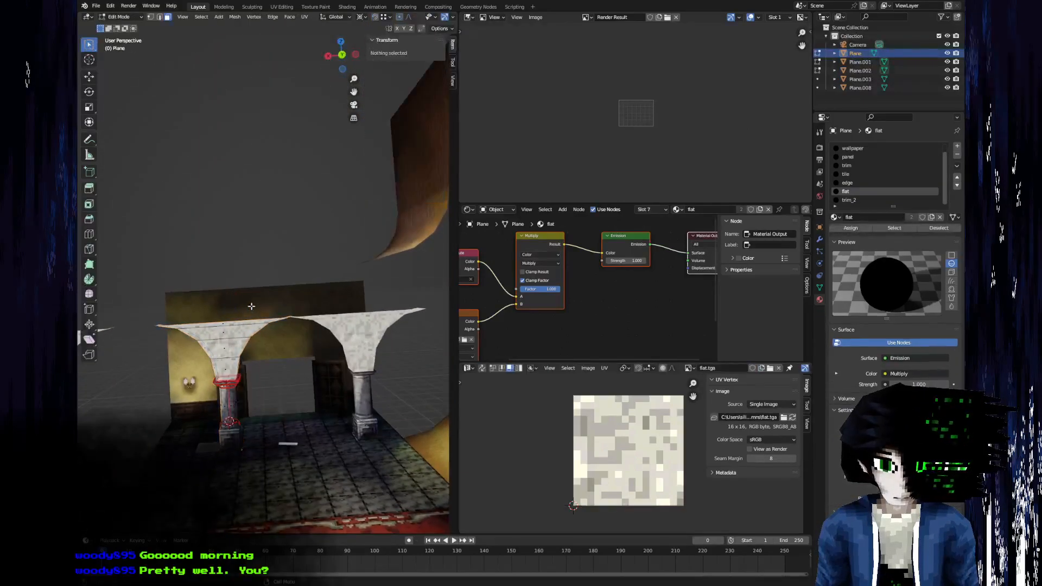
# Open the wall and floor mesh Plane.008 for editing and delete the top row of faces from the back wall.
pyautogui.moveTo(302, 372); pyautogui.dragTo(303, 349, button='middle')
pyautogui.click(303, 349)
pyautogui.press('Tab')
pyautogui.scroll(3, 293, 331)
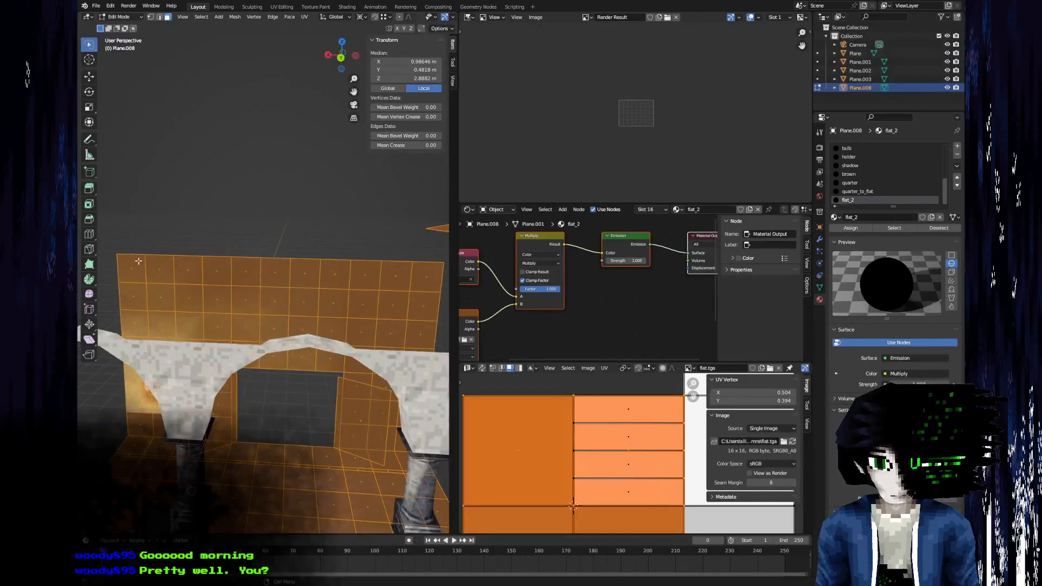
pyautogui.keyDown('alt'); pyautogui.click(145, 271); pyautogui.keyUp('alt')
pyautogui.press('x')
pyautogui.click(146, 273)
pyautogui.moveTo(147, 273); pyautogui.dragTo(286, 353, button='middle')
pyautogui.scroll(-4, 211, 310)
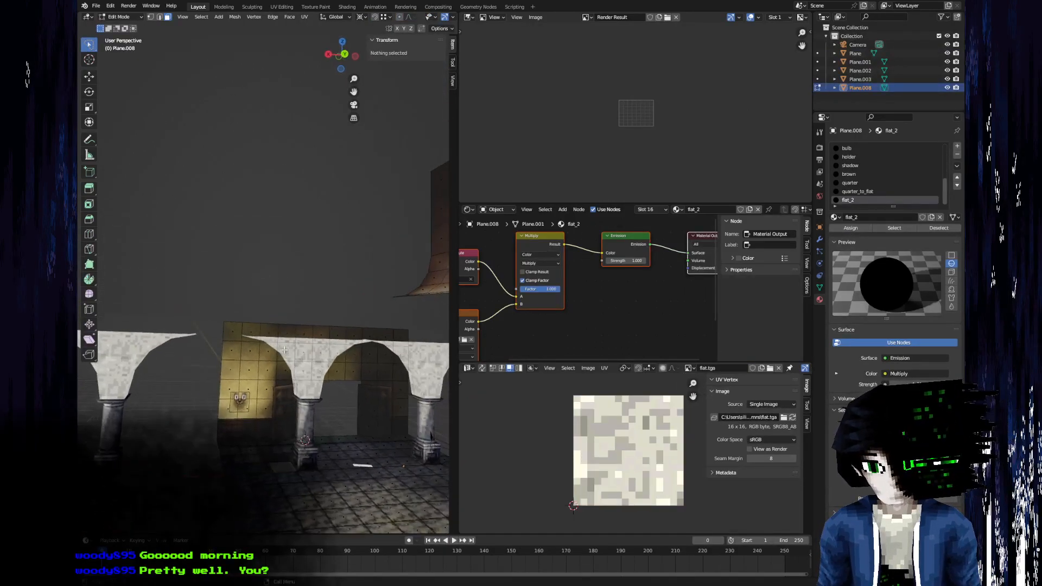
# Compare the height of the back wall's top vertex with the end vertex of the arch.
pyautogui.press('1')
pyautogui.click(240, 319)
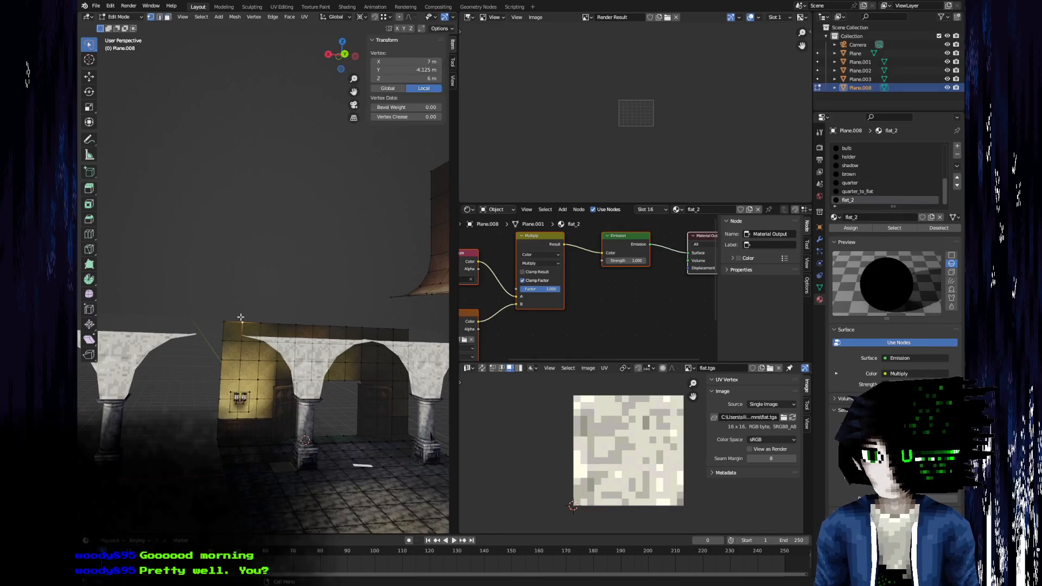
pyautogui.hotkey('alt', 'q')
pyautogui.click(247, 334)
pyautogui.press('Tab')
pyautogui.click(239, 331)
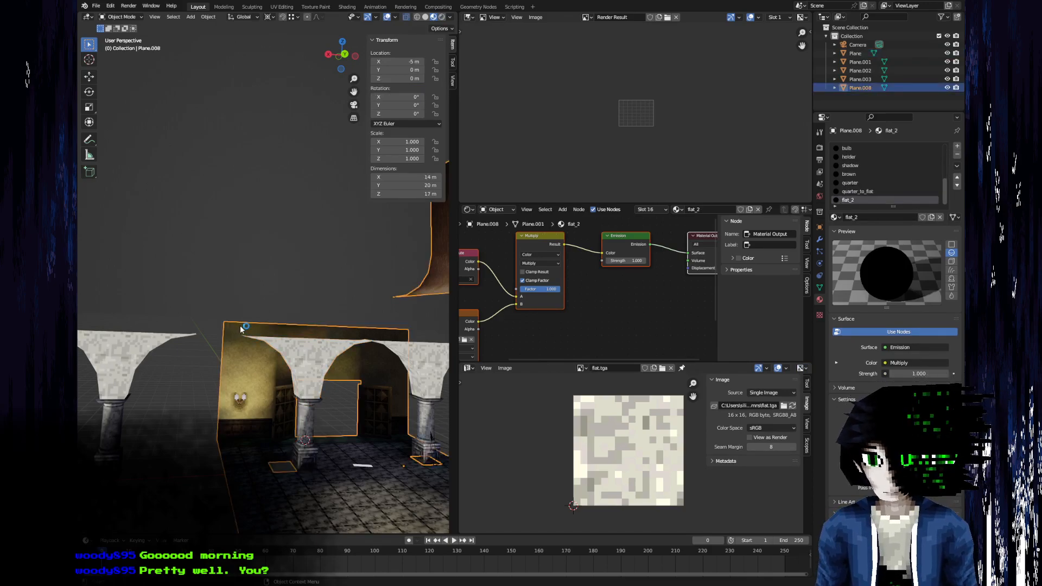
# Subdivide the vertical edges of the back wall's top row and delete the upper half of the resulting faces.
pyautogui.press('Tab')
pyautogui.press('2')
pyautogui.scroll(2, 228, 334)
pyautogui.keyDown('ctrl'); pyautogui.keyDown('alt'); pyautogui.click(206, 356); pyautogui.keyUp('alt'); pyautogui.keyUp('ctrl')
pyautogui.rightClick(206, 356)
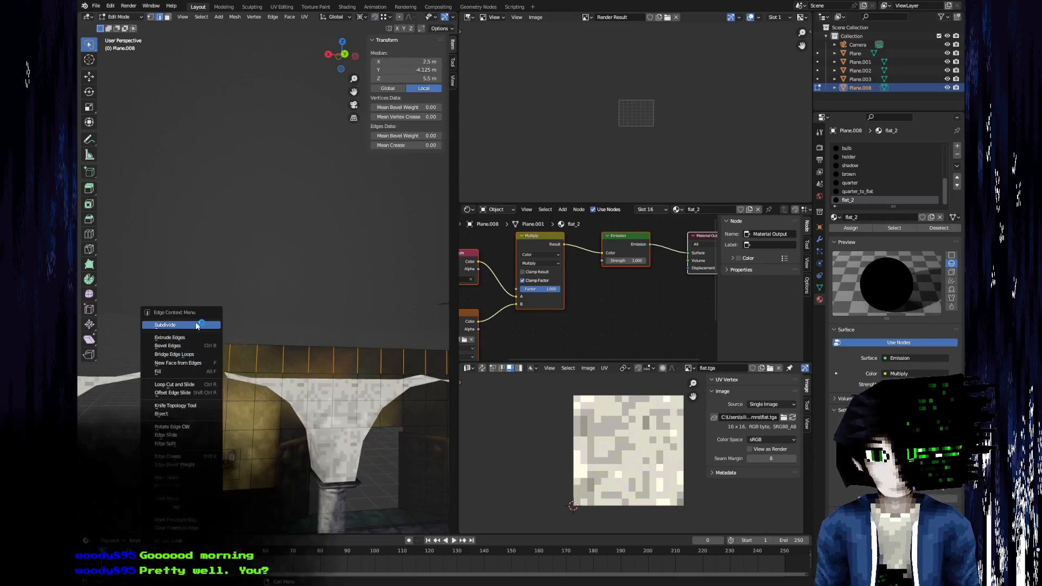
pyautogui.click(196, 326)
pyautogui.press('3')
pyautogui.keyDown('alt'); pyautogui.click(229, 351); pyautogui.keyUp('alt')
pyautogui.press('x')
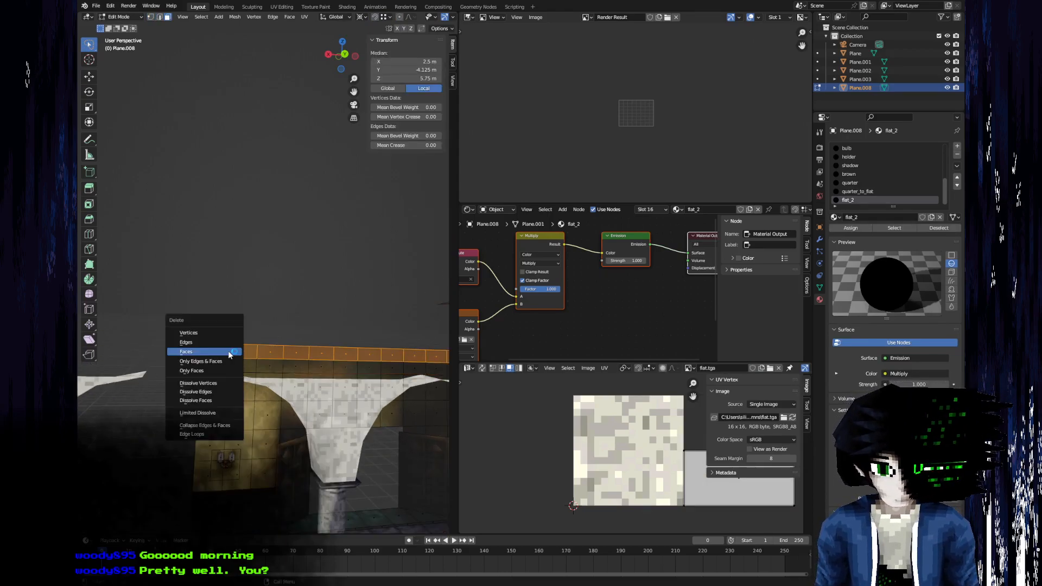
pyautogui.click(228, 351)
# Select the raised curved section's faces beside the tall wall in Plane.008 and split them from the mesh.
pyautogui.moveTo(268, 358); pyautogui.dragTo(227, 277, button='middle')
pyautogui.scroll(-3, 338, 317)
pyautogui.press('Tab')
pyautogui.moveTo(351, 309)
pyautogui.mouseDown(button='middle')
pyautogui.moveTo(350, 326)
pyautogui.moveTo(303, 295)
pyautogui.mouseUp(button='middle')
pyautogui.press('Tab')
pyautogui.click(324, 275)
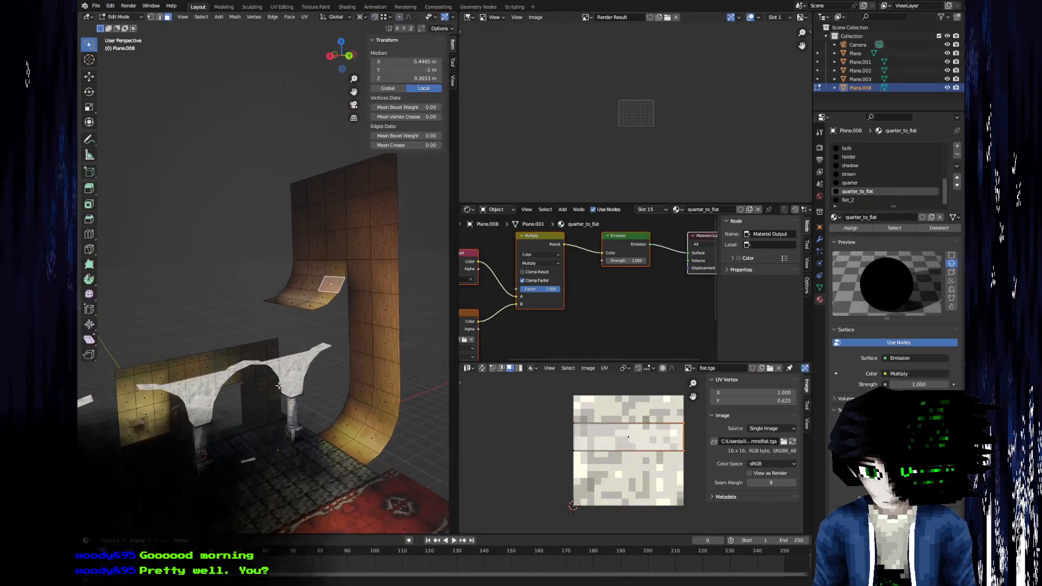
pyautogui.click(322, 297)
pyautogui.press('c')
pyautogui.scroll(3, 297, 283)
pyautogui.moveTo(302, 288); pyautogui.dragTo(315, 285)
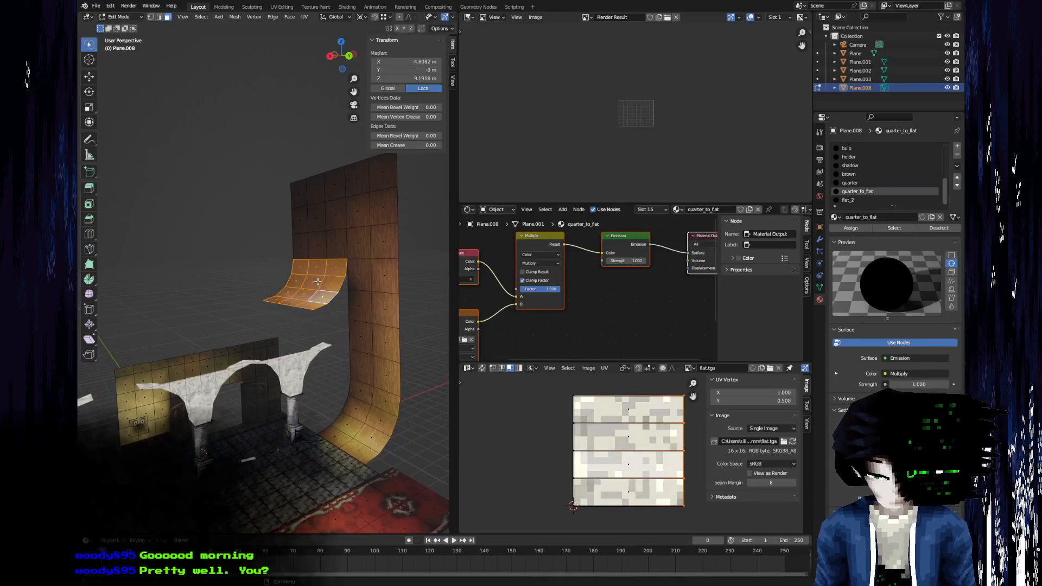
pyautogui.press('y')
# Try lowering the split curved section about 2.73 m along Z to meet the arch tops.
pyautogui.moveTo(308, 282); pyautogui.dragTo(226, 239, button='middle')
pyautogui.hotkey('alt', 'Tab')
pyautogui.hotkey('alt', 'Tab')
pyautogui.press('g')
pyautogui.press('z')
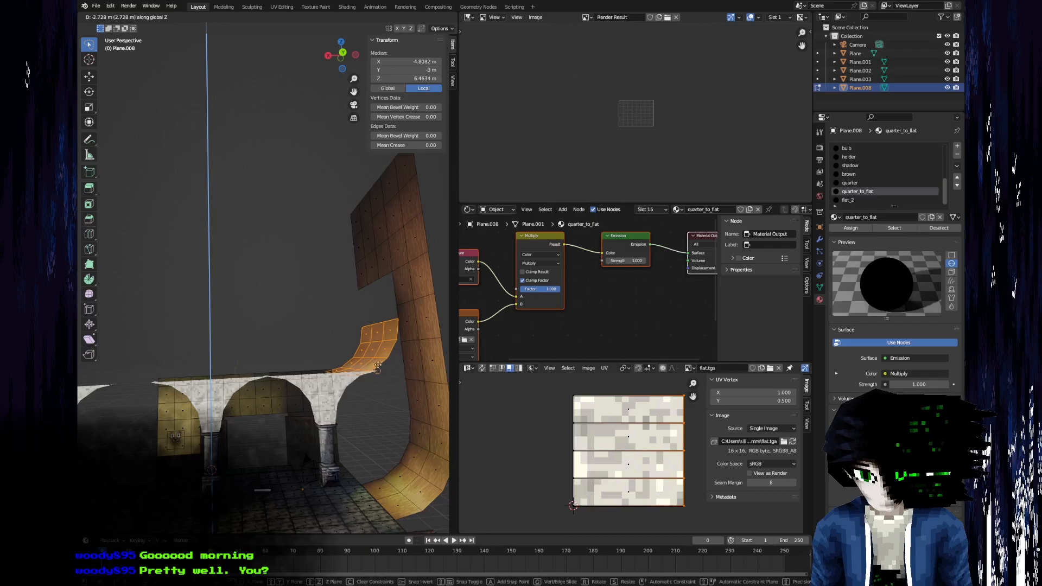
pyautogui.click(375, 364)
pyautogui.moveTo(304, 348); pyautogui.dragTo(271, 339, button='middle')
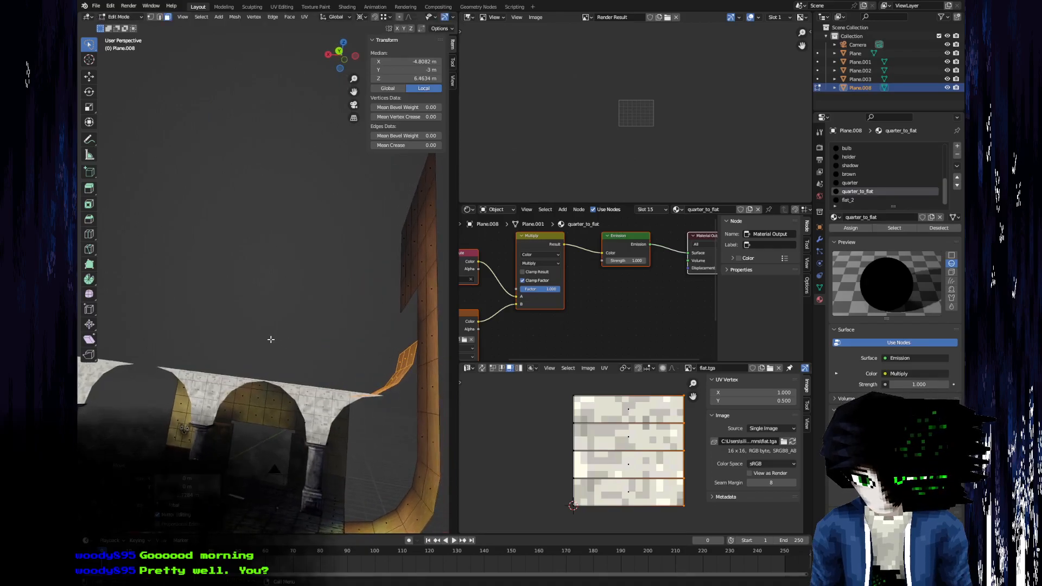
pyautogui.scroll(5, 271, 339)
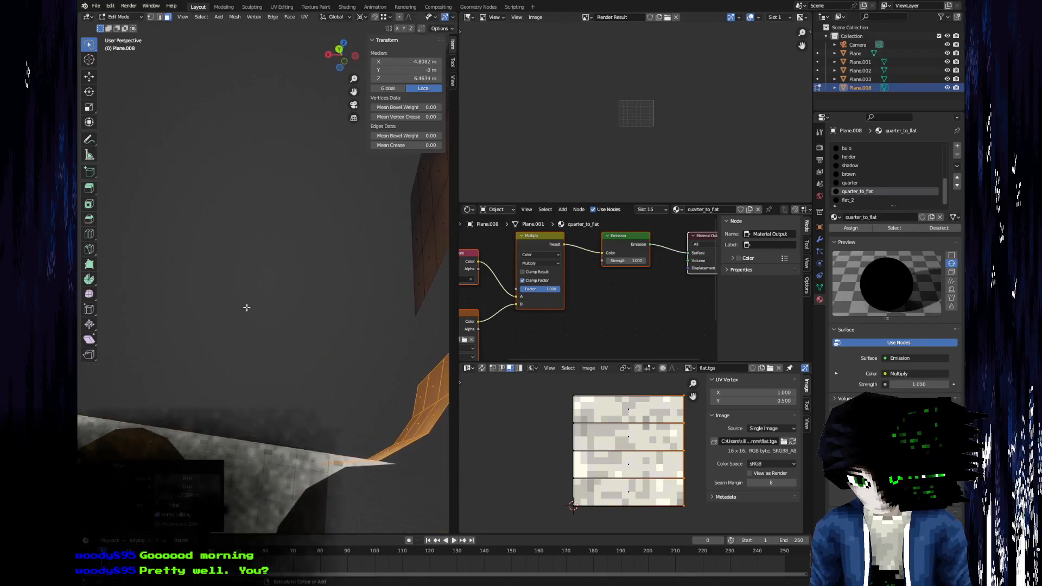
pyautogui.scroll(-5, 247, 308)
# Lower the split curved section 1 m along Z twice and check the height of its lower corner vertex.
pyautogui.write('gz')
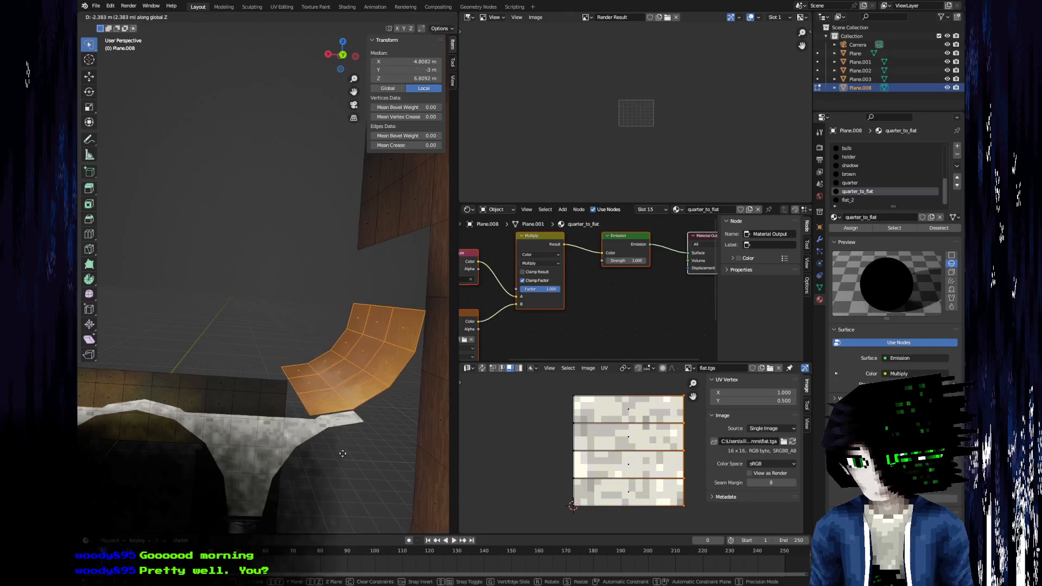
pyautogui.write('1-')
pyautogui.press('Return')
pyautogui.moveTo(331, 449); pyautogui.dragTo(285, 411, button='middle')
pyautogui.write('gz-1')
pyautogui.press('Return')
pyautogui.click(288, 404)
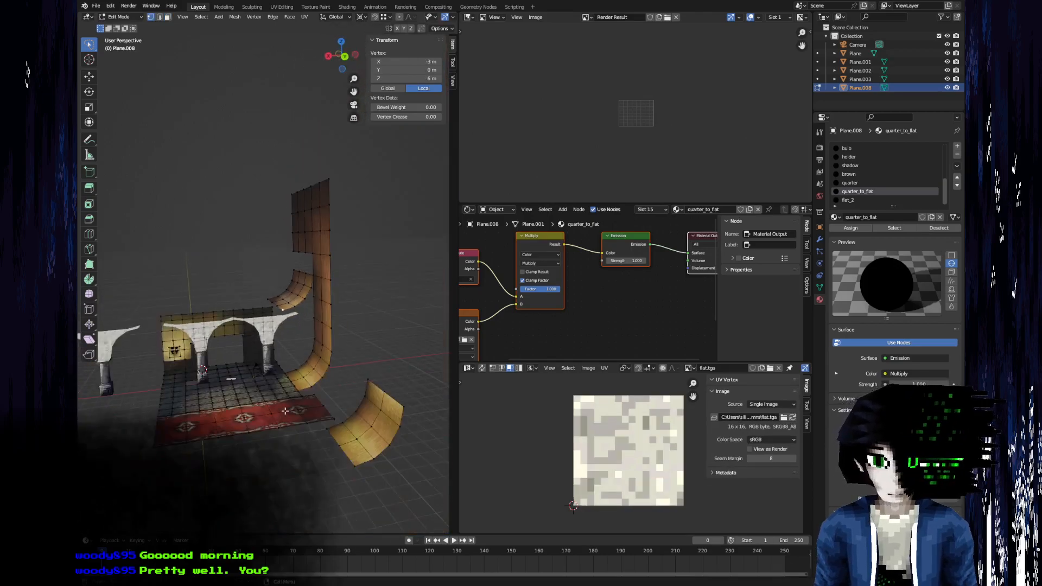
pyautogui.scroll(3, 268, 384)
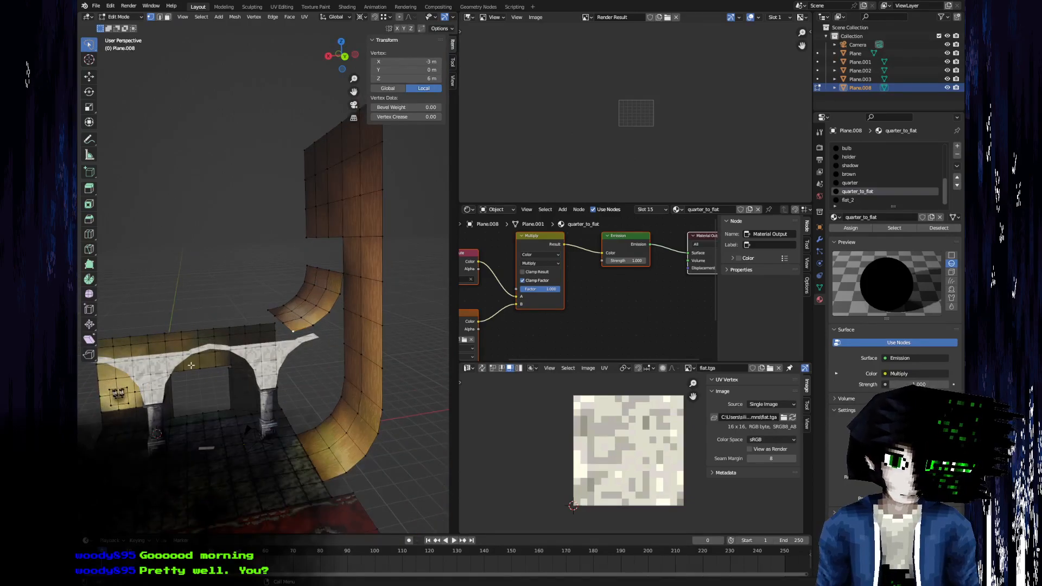
pyautogui.moveTo(265, 335); pyautogui.dragTo(337, 368, button='middle')
pyautogui.scroll(4, 337, 368)
pyautogui.scroll(-5, 337, 367)
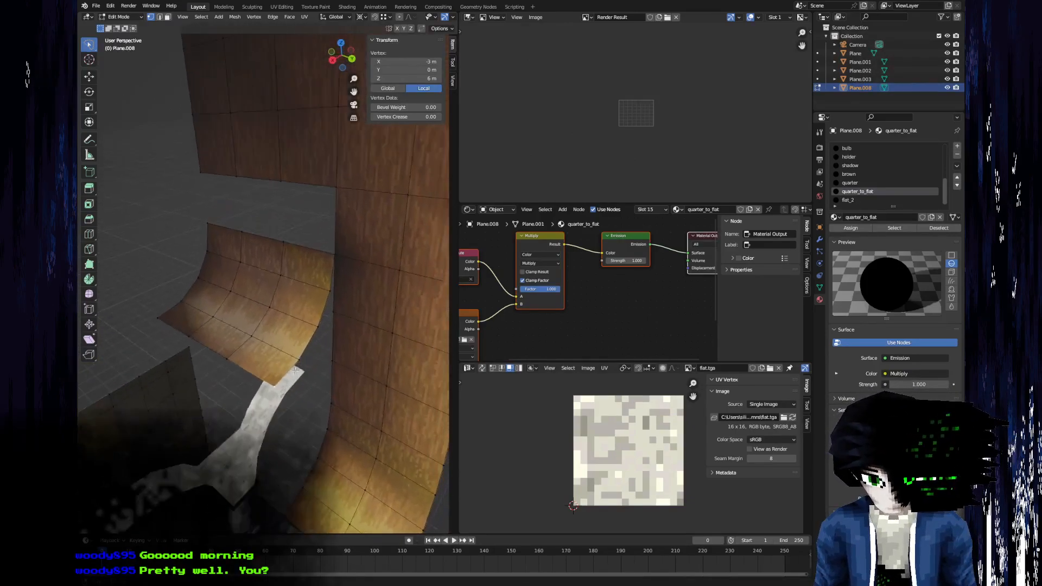
# Select the three flat upper rows of the tall wall in Plane.008 and lower them 2 m along Z onto the curved section.
pyautogui.click(395, 314)
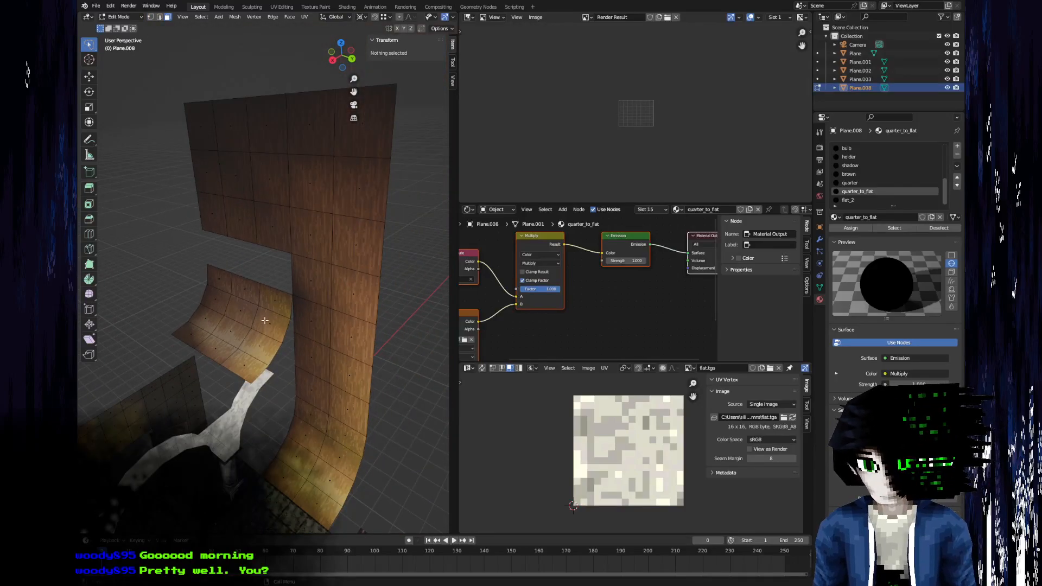
pyautogui.click(217, 224)
pyautogui.keyDown('shift'); pyautogui.click(240, 220); pyautogui.keyUp('shift')
pyautogui.keyDown('shift'); pyautogui.click(265, 228); pyautogui.keyUp('shift')
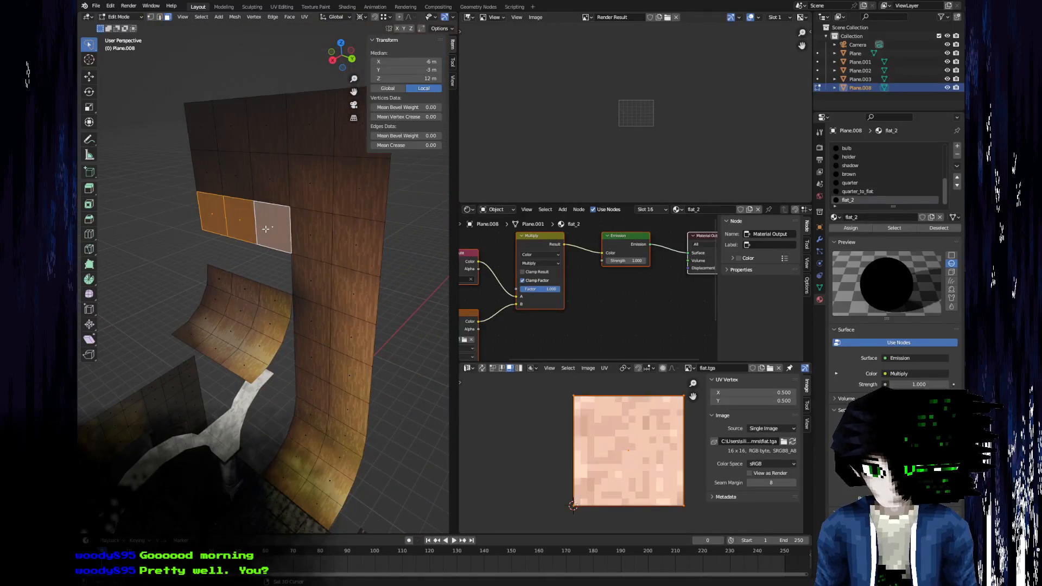
pyautogui.keyDown('shift'); pyautogui.click(311, 235); pyautogui.keyUp('shift')
pyautogui.keyDown('shift'); pyautogui.click(356, 238); pyautogui.keyUp('shift')
pyautogui.keyDown('shift'); pyautogui.click(318, 277); pyautogui.keyUp('shift')
pyautogui.keyDown('shift'); pyautogui.click(350, 288); pyautogui.keyUp('shift')
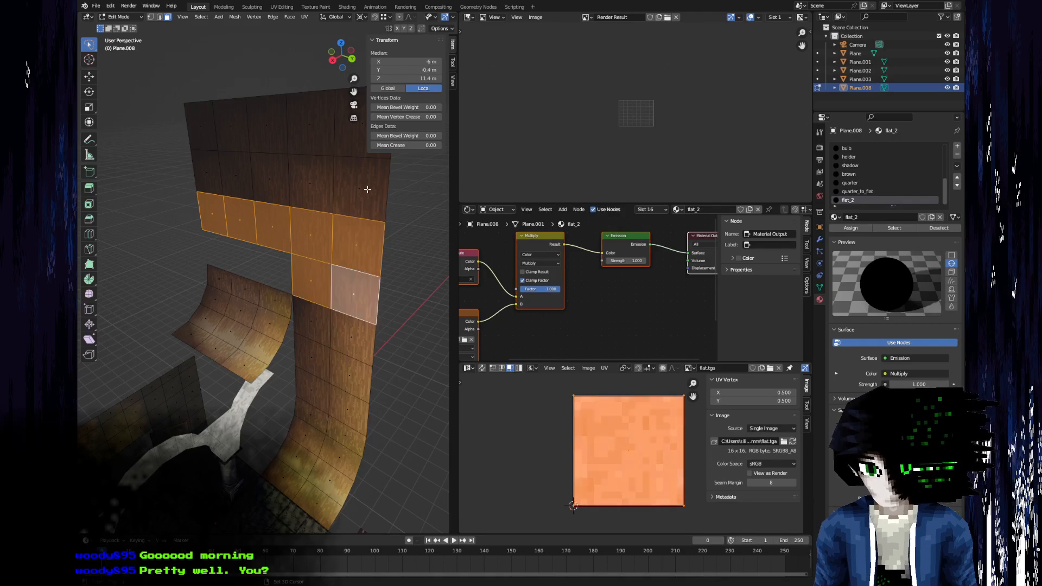
pyautogui.keyDown('shift'); pyautogui.click(365, 190); pyautogui.keyUp('shift')
pyautogui.keyDown('shift'); pyautogui.click(308, 182); pyautogui.keyUp('shift')
pyautogui.scroll(-3, 250, 181)
pyautogui.press('c')
pyautogui.moveTo(239, 201); pyautogui.dragTo(324, 209)
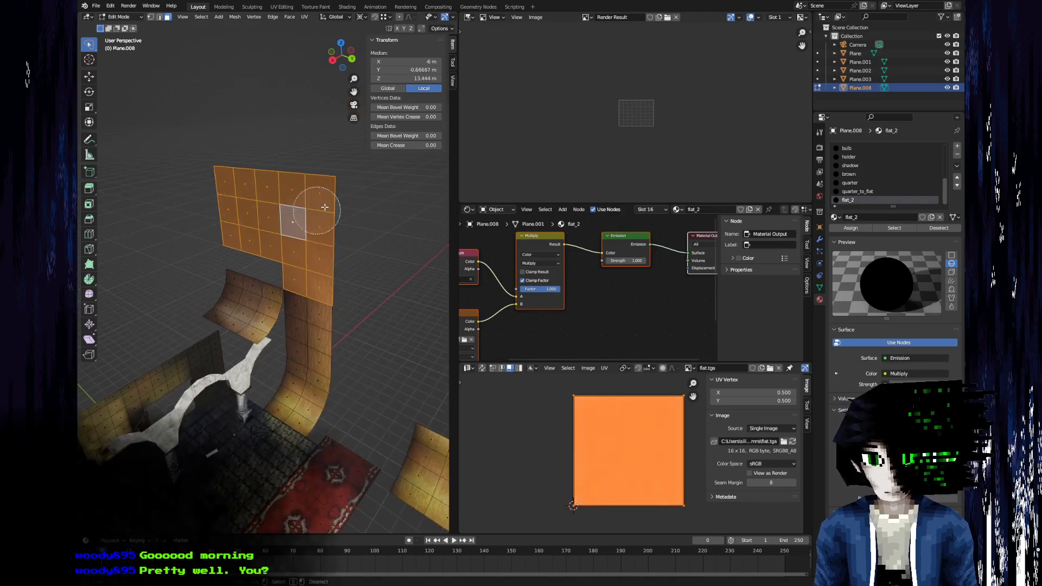
pyautogui.rightClick(336, 203)
pyautogui.scroll(2, 338, 217)
pyautogui.scroll(1, 338, 217)
pyautogui.keyDown('shift'); pyautogui.click(313, 281); pyautogui.keyUp('shift')
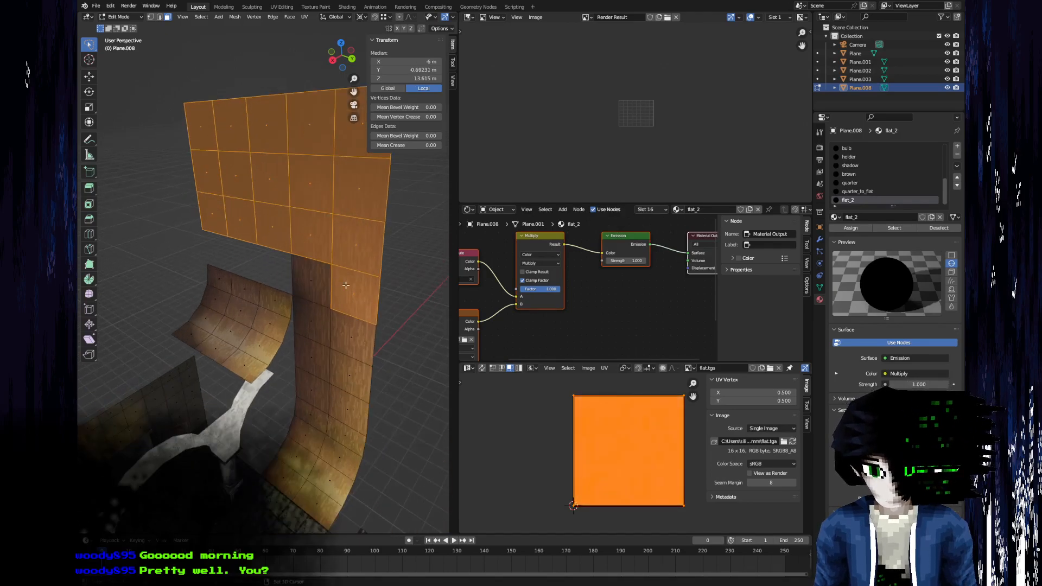
pyautogui.keyDown('shift'); pyautogui.click(350, 288); pyautogui.keyUp('shift')
pyautogui.press('g')
pyautogui.press('z')
pyautogui.press('1')
pyautogui.press('-')
pyautogui.press('BackSpace')
pyautogui.press('BackSpace')
pyautogui.press('2')
pyautogui.press('-')
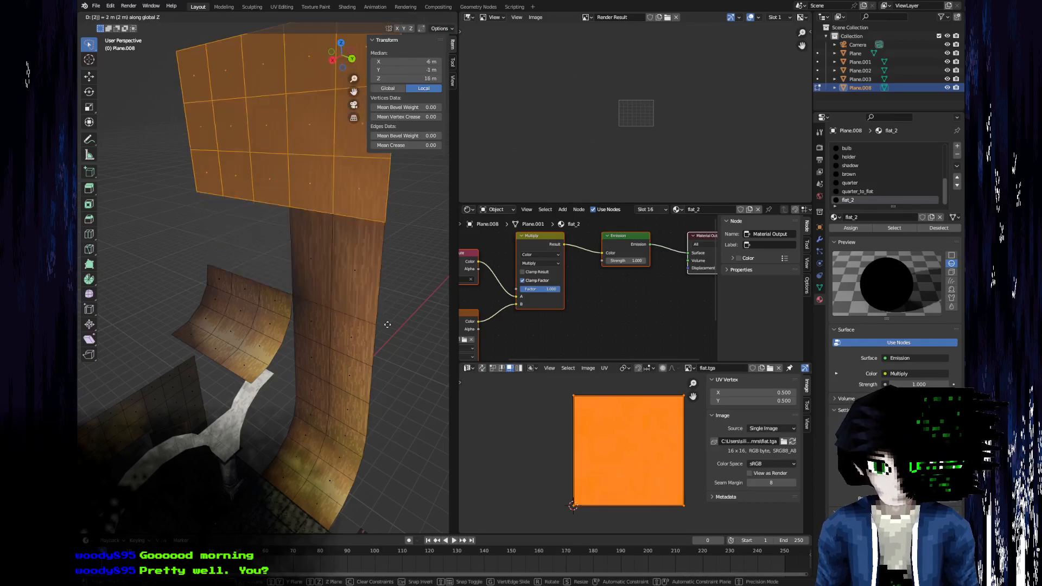
pyautogui.press('-')
pyautogui.press('Return')
# Merge the overlapping vertices of the whole Plane.008 mesh and return to Object Mode.
pyautogui.press('a')
pyautogui.press('m')
pyautogui.click(383, 360)
pyautogui.press('Tab')
# Switch Plane.008 to Vertex Paint and limit the paint mask to the tall wall's faces beside the curved section's inner corner.
pyautogui.scroll(3, 249, 291)
pyautogui.moveTo(351, 331); pyautogui.dragTo(291, 328, button='middle')
pyautogui.click(129, 17)
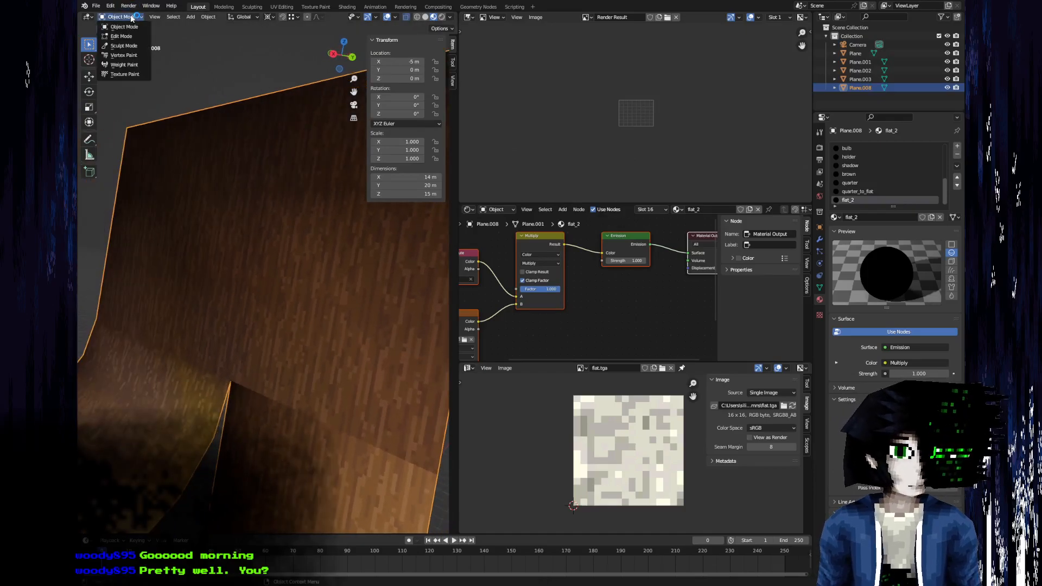
pyautogui.click(139, 57)
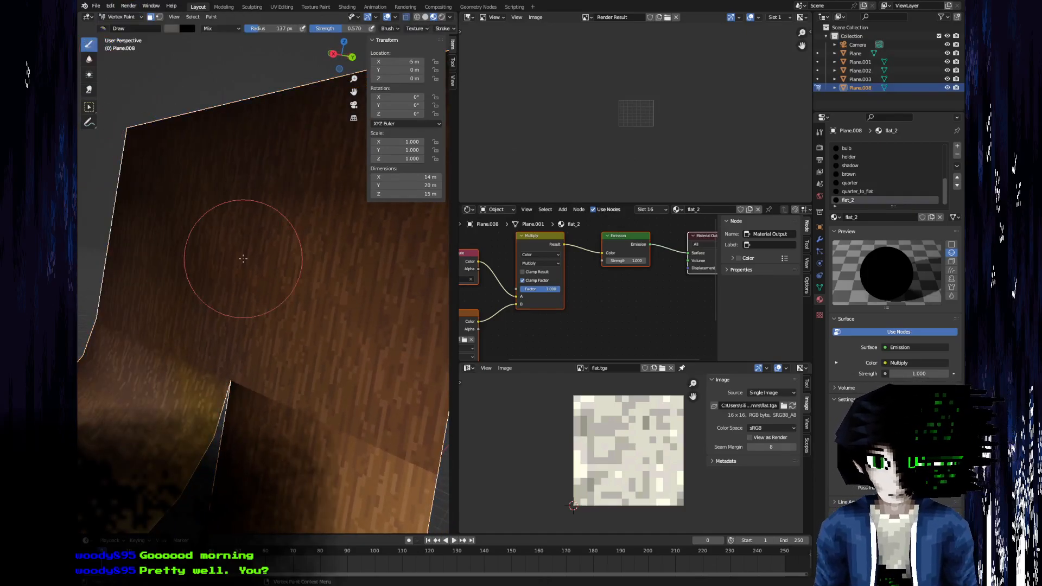
pyautogui.keyDown('shift'); pyautogui.click(262, 426); pyautogui.keyUp('shift')
pyautogui.keyDown('shift'); pyautogui.click(288, 364); pyautogui.keyUp('shift')
pyautogui.press('a')
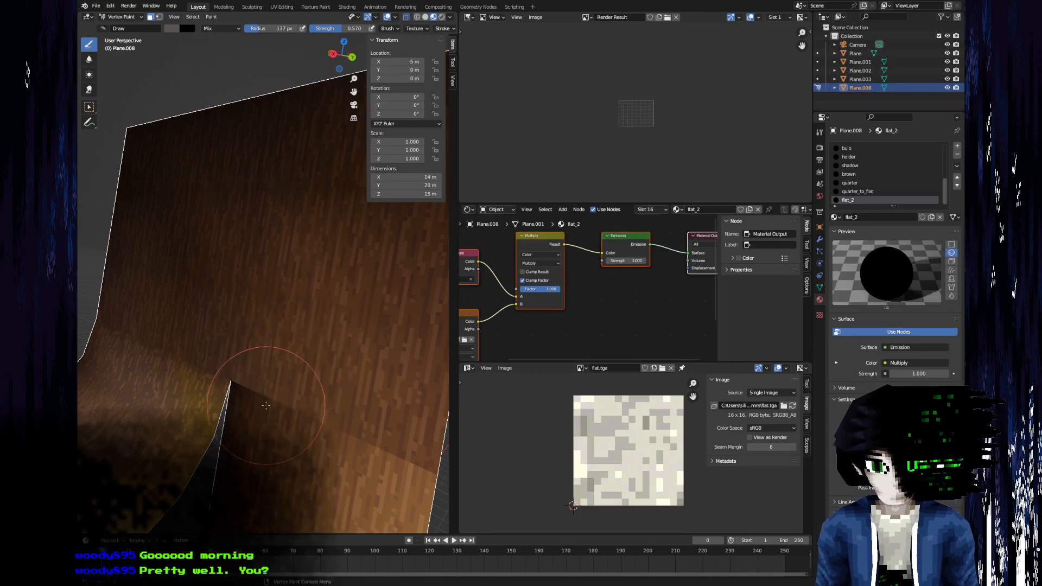
pyautogui.press('F3')
pyautogui.write('none')
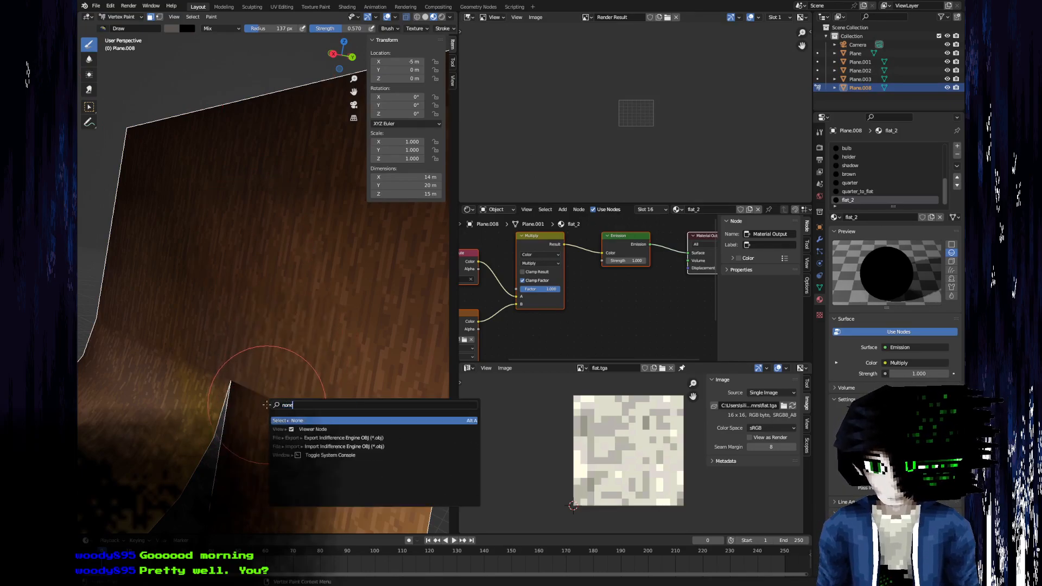
pyautogui.press('Return')
pyautogui.keyDown('shift'); pyautogui.click(266, 404); pyautogui.keyUp('shift')
pyautogui.keyDown('shift'); pyautogui.click(258, 341); pyautogui.keyUp('shift')
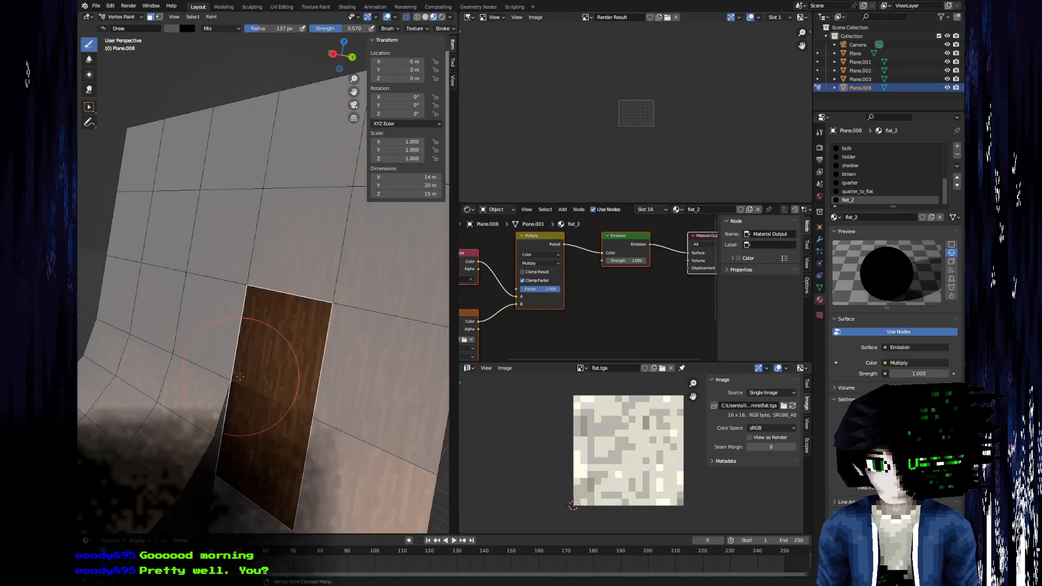
# Darken the brush colour to a value of 0.160 and shade the masked faces near the curved section's corner.
pyautogui.click(174, 28)
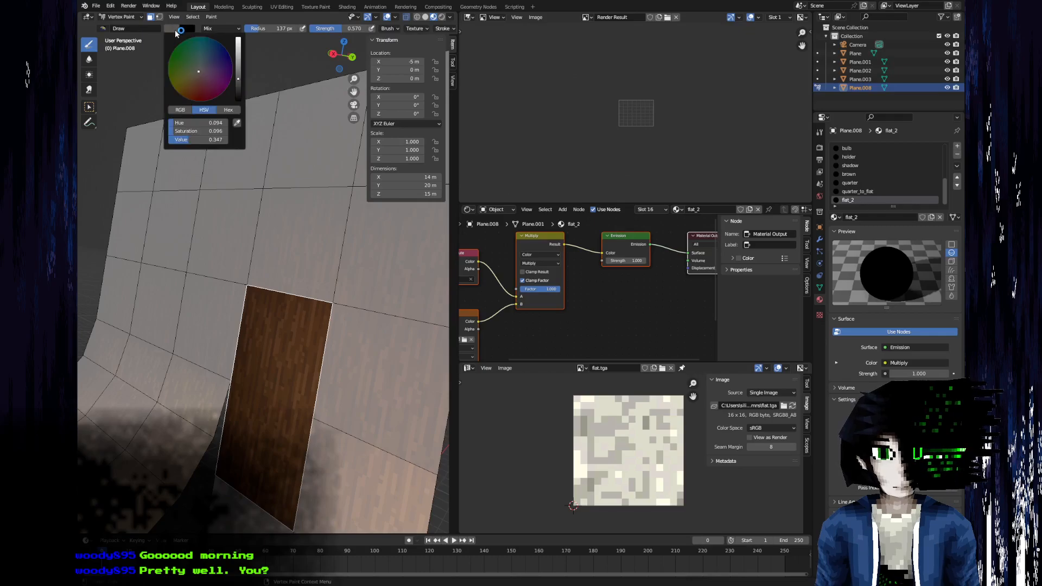
pyautogui.moveTo(239, 83); pyautogui.dragTo(238, 92)
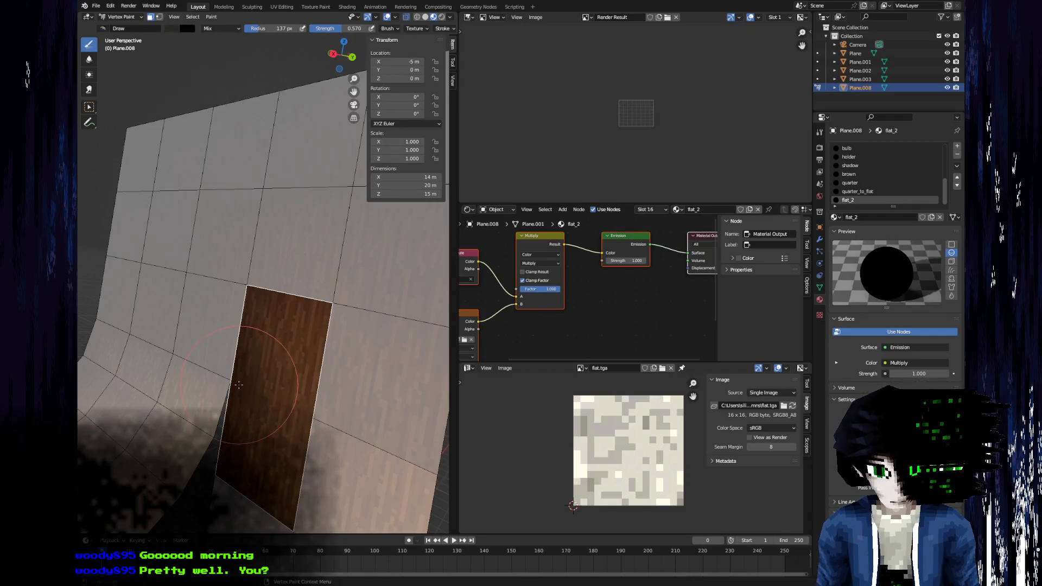
pyautogui.scroll(3, 304, 375)
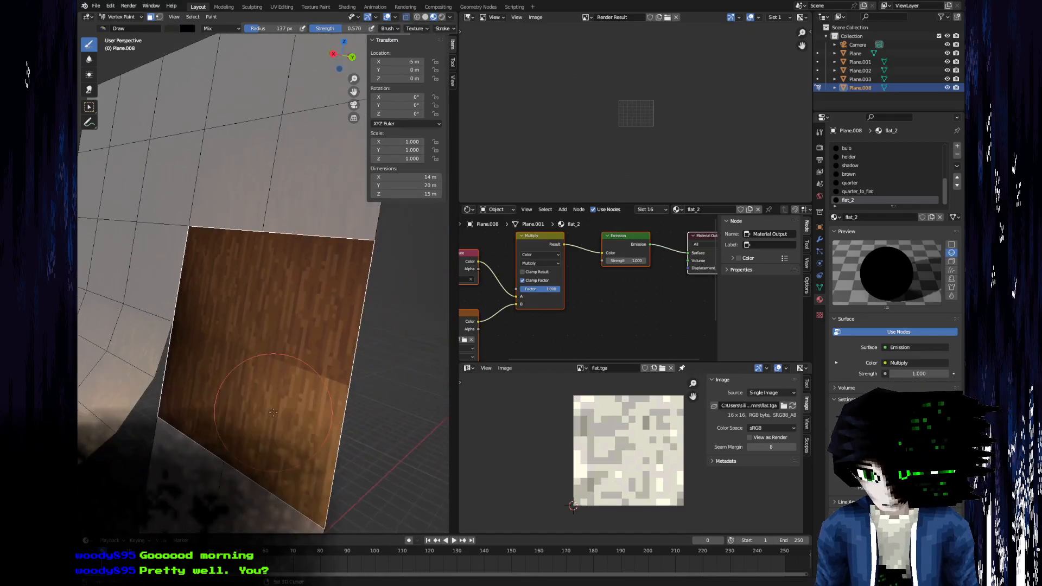
# Lighten the brush colour in two stages, blend the shading seam across the masked wall faces, and return to Object Mode.
pyautogui.click(173, 28)
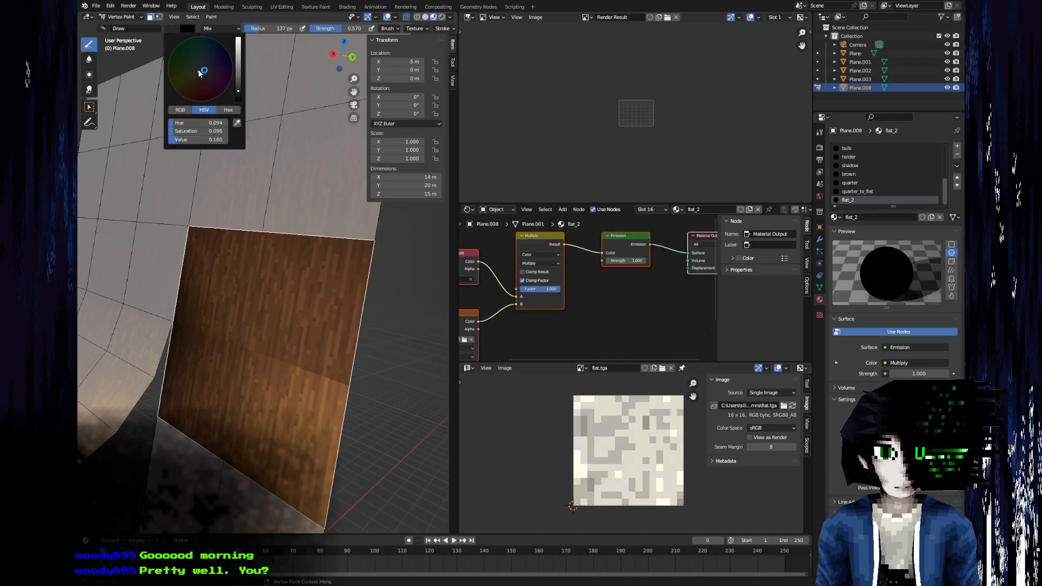
pyautogui.moveTo(239, 81); pyautogui.dragTo(239, 65)
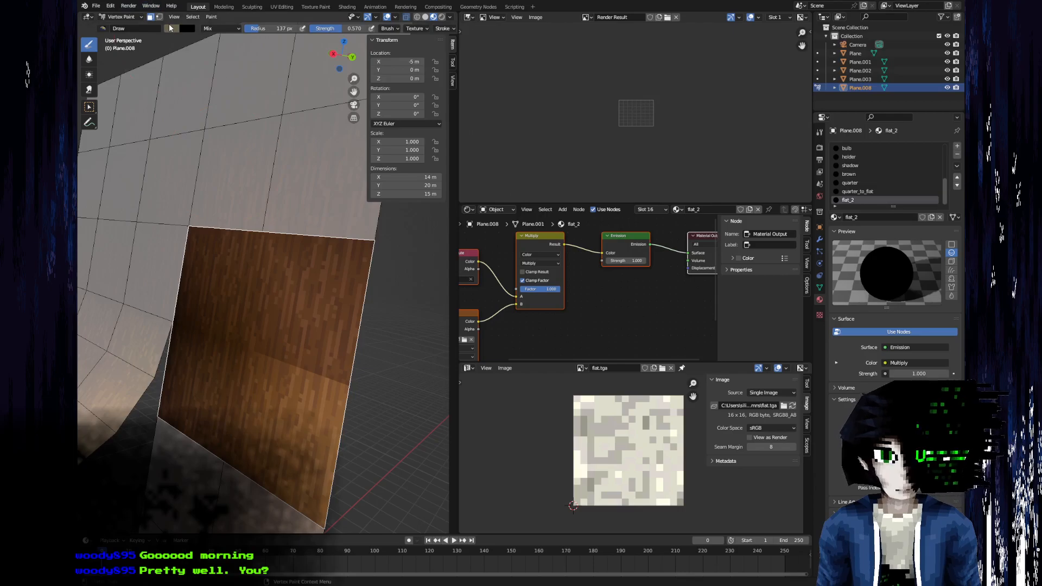
pyautogui.click(172, 29)
pyautogui.moveTo(239, 75); pyautogui.dragTo(238, 50)
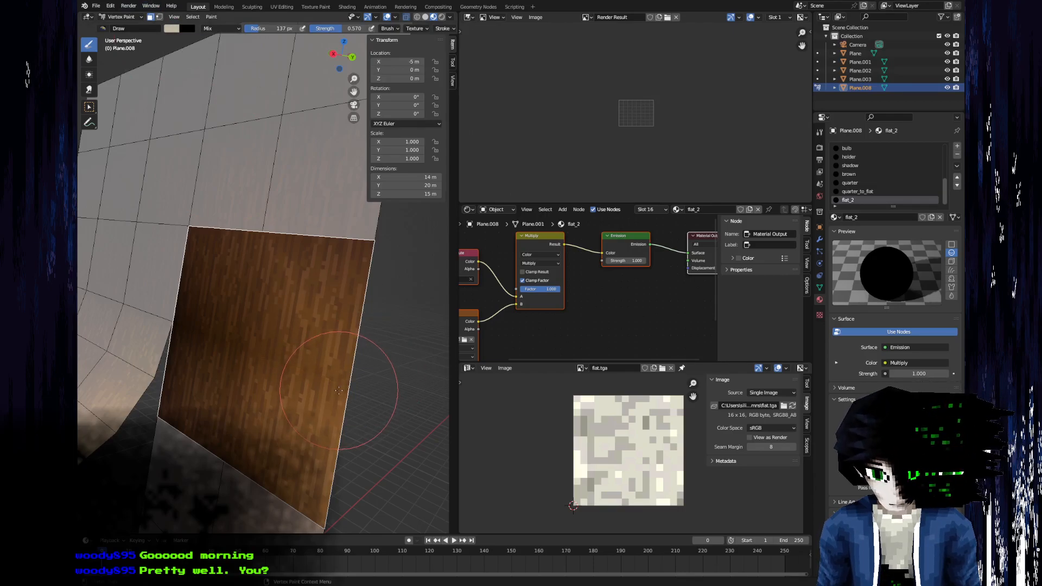
pyautogui.click(111, 16)
pyautogui.click(118, 29)
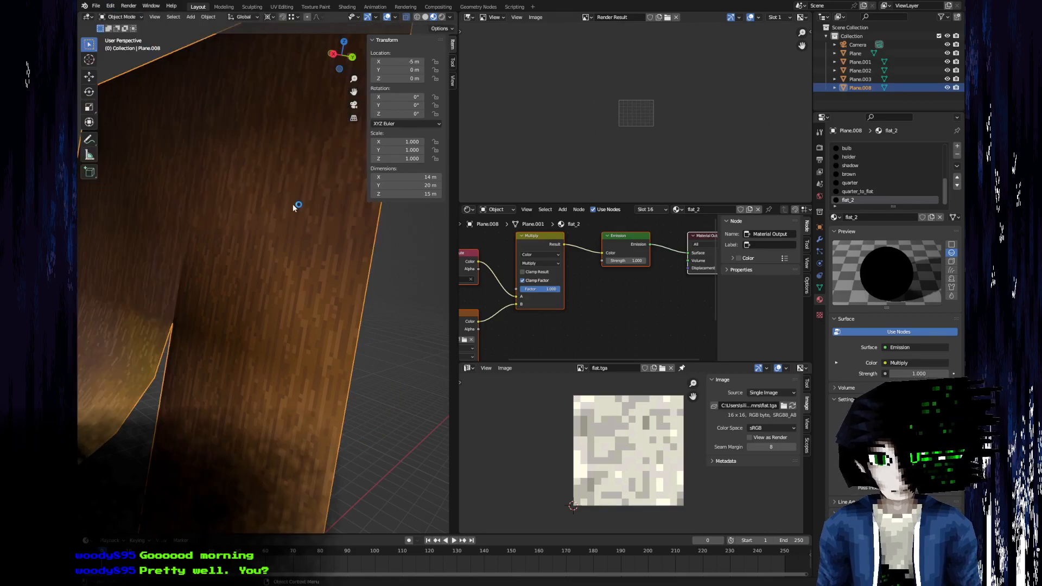
# Move the separate pillar arch Plane.002 by -2 m along X so it meets the neighbouring arches.
pyautogui.scroll(-4, 304, 228)
pyautogui.click(350, 365)
pyautogui.moveTo(172, 312); pyautogui.dragTo(168, 337, button='middle')
pyautogui.scroll(-5, 200, 333)
pyautogui.moveTo(246, 321); pyautogui.dragTo(137, 304, button='middle')
pyautogui.scroll(5, 221, 282)
pyautogui.scroll(2, 226, 236)
pyautogui.scroll(-4, 136, 305)
pyautogui.click(137, 305)
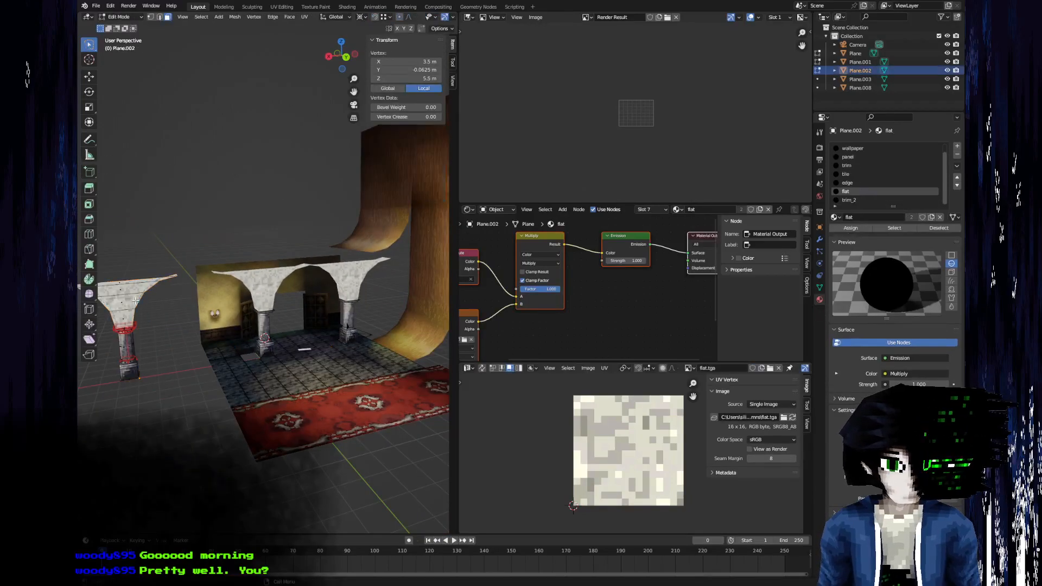
pyautogui.scroll(-3, 136, 304)
pyautogui.write('gx1.5')
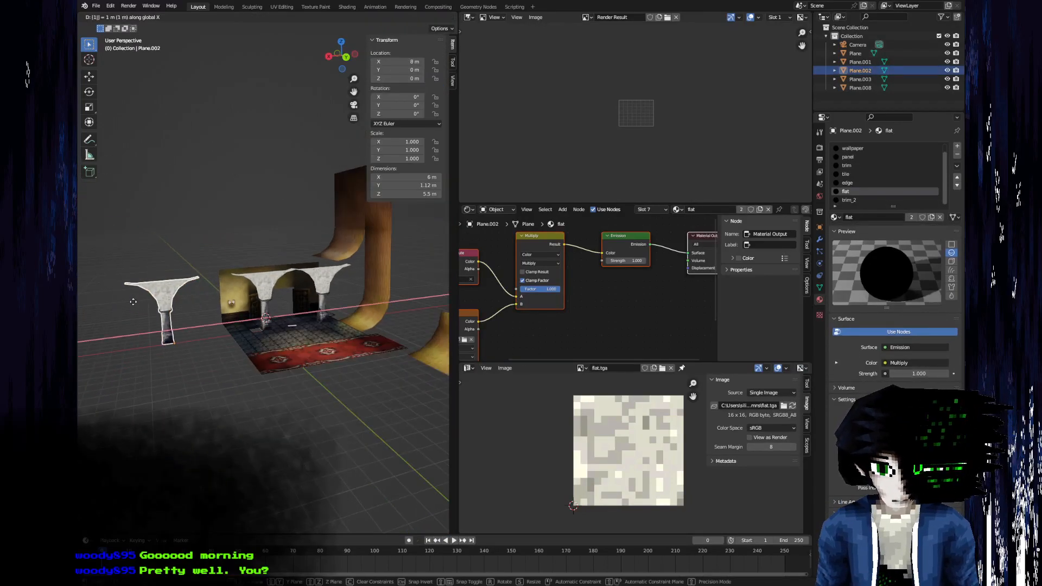
pyautogui.write('-')
pyautogui.press('BackSpace')
pyautogui.press('BackSpace')
pyautogui.press('BackSpace')
pyautogui.write('2')
pyautogui.press('Return')
# Review the joined row of arches beside the wall and save the Blender file.
pyautogui.scroll(5, 233, 320)
pyautogui.moveTo(233, 321); pyautogui.dragTo(259, 302, button='middle')
pyautogui.hotkey('ctrl', 's')
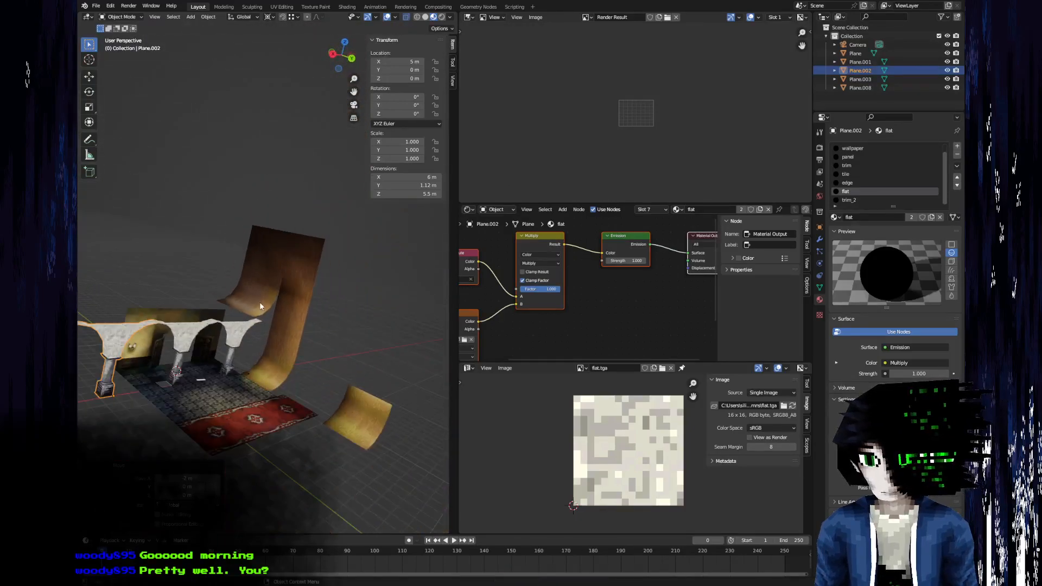
# Switch to GIMP, check the upper wall and balcony in the hall reference image, and return to Blender.
pyautogui.scroll(4, 256, 314)
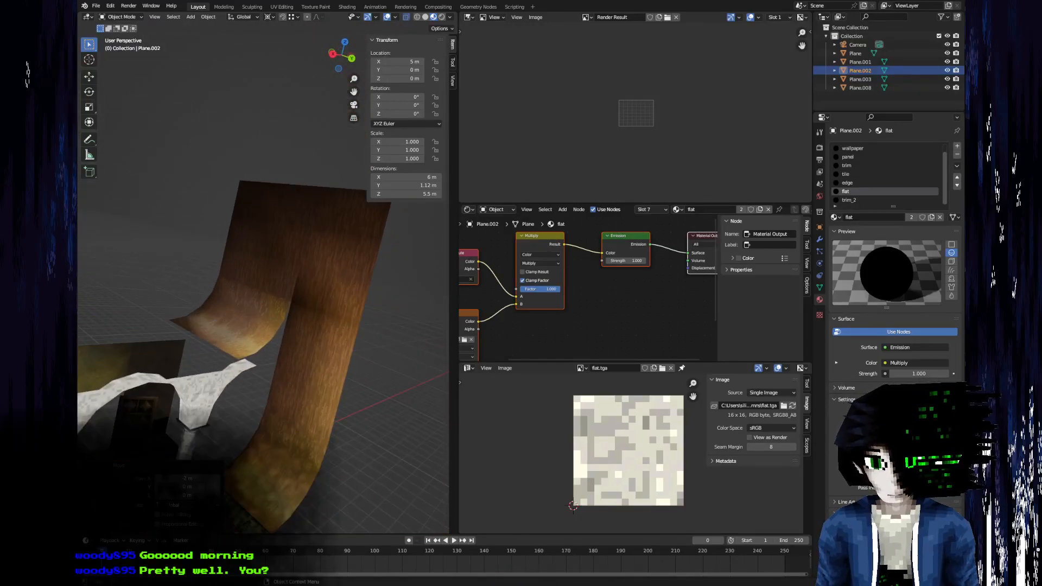
pyautogui.hotkey('alt', 'Tab')
pyautogui.click(177, 22)
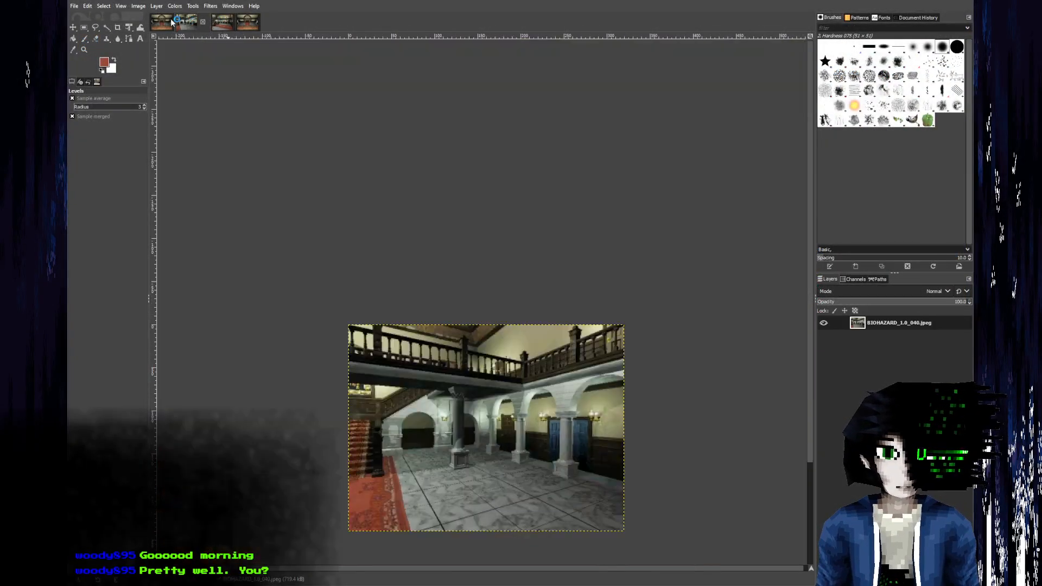
pyautogui.hotkey('alt', 'Tab')
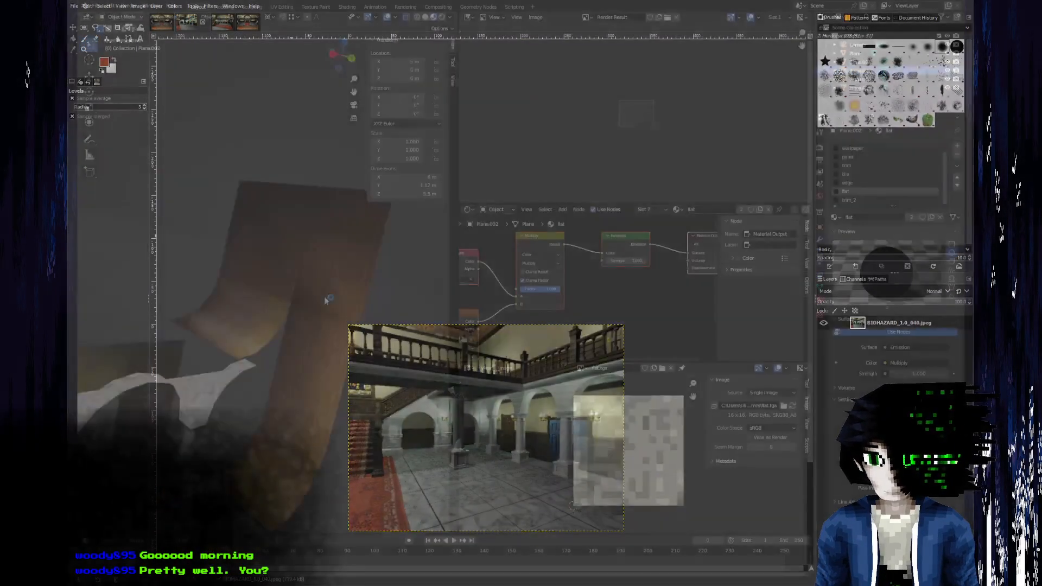
pyautogui.press('Tab')
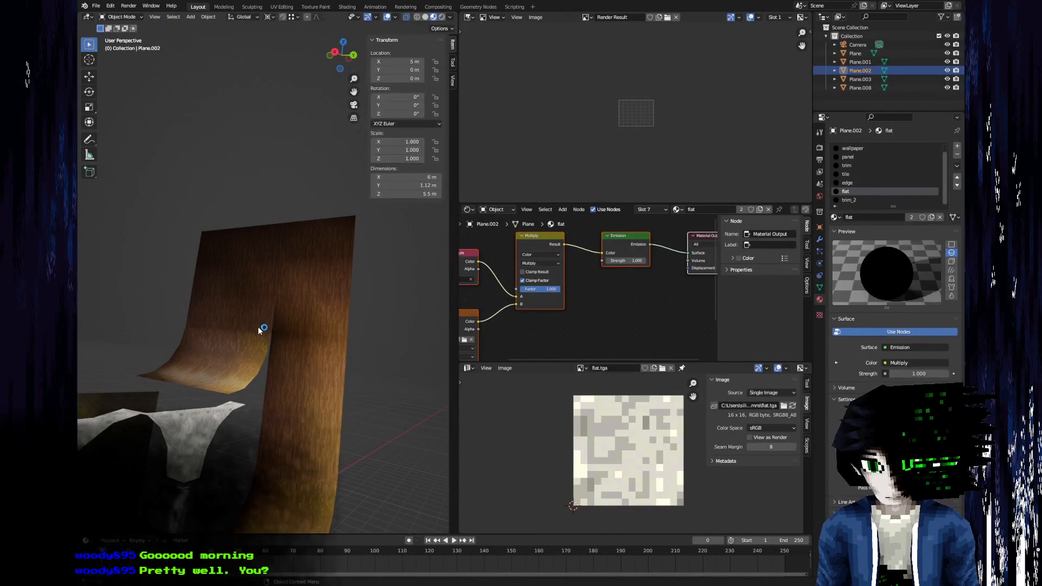
# Lower the upper boundary edges of the tall wall in Plane.008 by 0.5 m along Z.
pyautogui.click(263, 329)
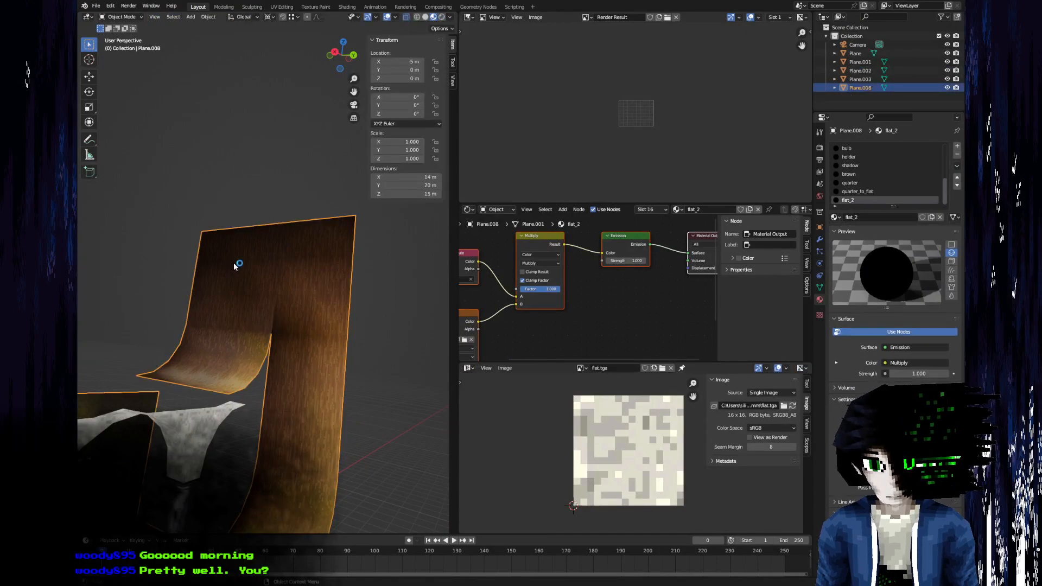
pyautogui.press('Tab')
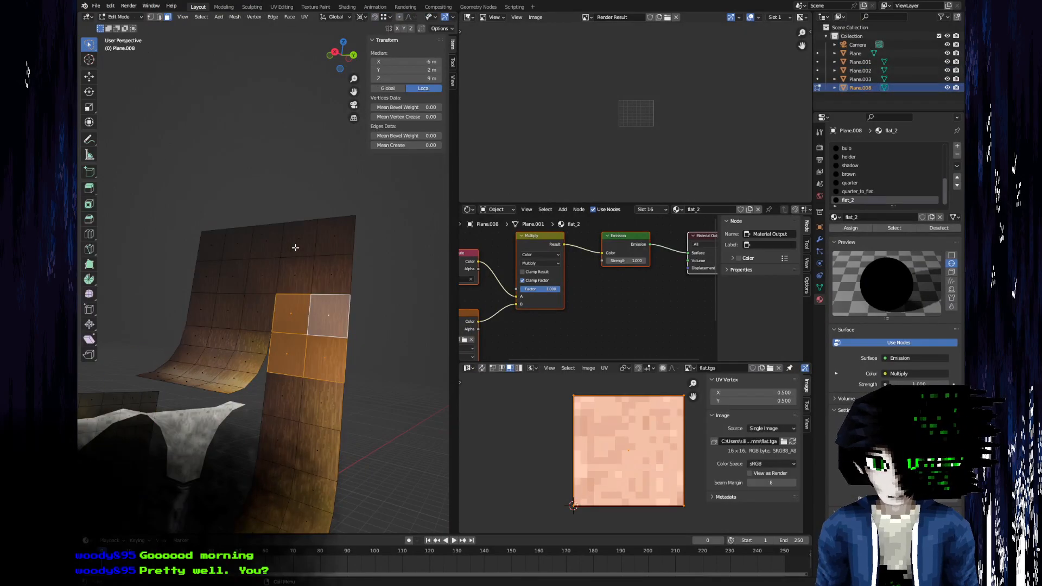
pyautogui.keyDown('alt'); pyautogui.click(296, 247); pyautogui.keyUp('alt')
pyautogui.press('x')
pyautogui.click(284, 242)
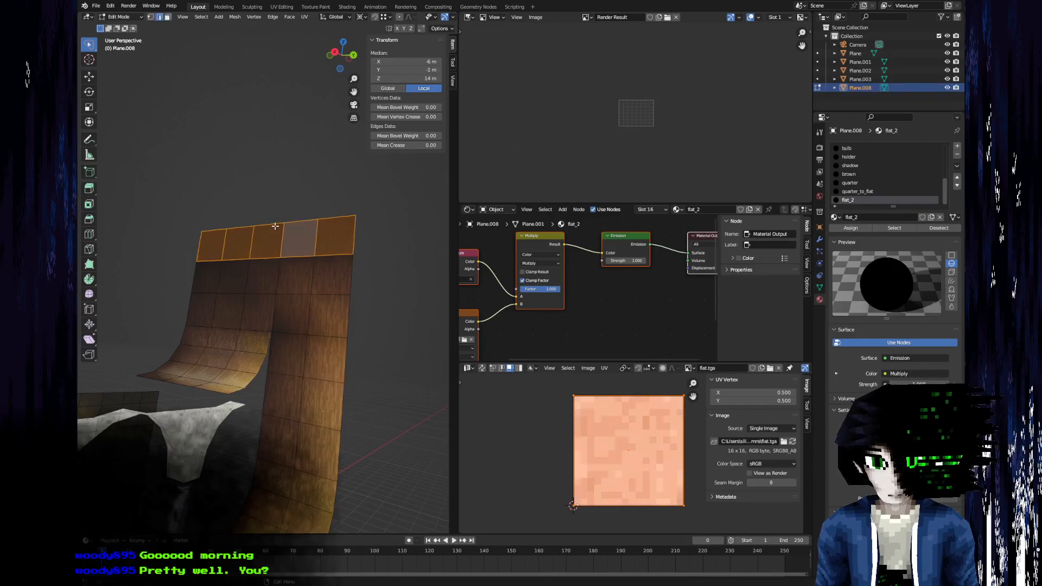
pyautogui.click(232, 216)
pyautogui.keyDown('shift'); pyautogui.click(339, 216); pyautogui.keyUp('shift')
pyautogui.write('gz.5-')
pyautogui.press('Return')
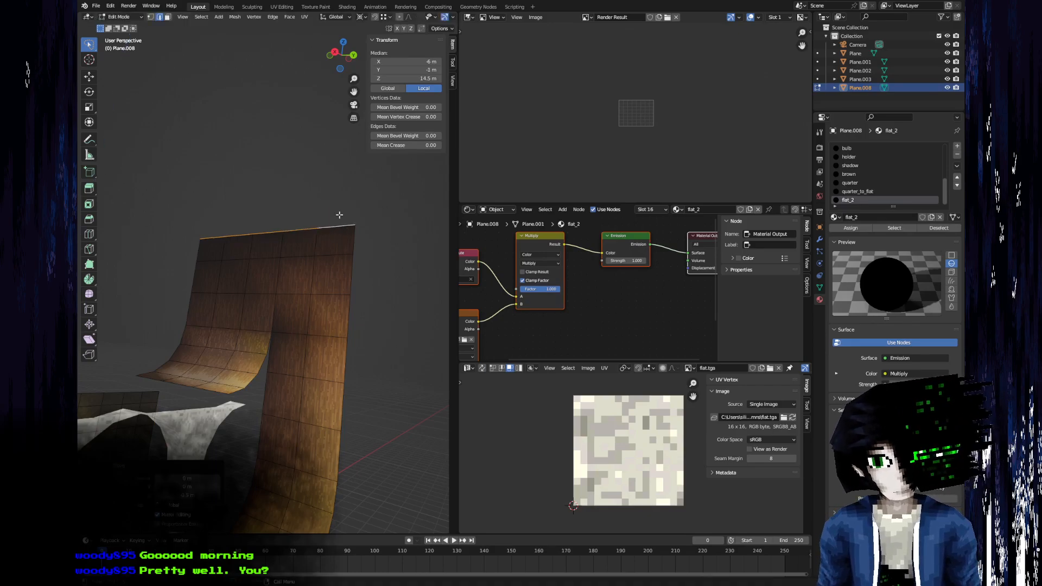
# Inspect the shortened wall from other angles and undo the lowering of its upper edges.
pyautogui.scroll(-3, 338, 215)
pyautogui.moveTo(265, 220); pyautogui.dragTo(171, 325, button='middle')
pyautogui.scroll(5, 226, 323)
pyautogui.moveTo(218, 297); pyautogui.dragTo(298, 239, button='middle')
pyautogui.press('Tab')
pyautogui.hotkey('ctrl', 'z')
pyautogui.hotkey('ctrl', 'z')
pyautogui.hotkey('ctrl', 'z')
# Subdivide the vertical edges of the tall wall's top row twice and delete the uppermost strip of faces.
pyautogui.keyDown('ctrl'); pyautogui.keyDown('alt'); pyautogui.click(285, 184); pyautogui.keyUp('alt'); pyautogui.keyUp('ctrl')
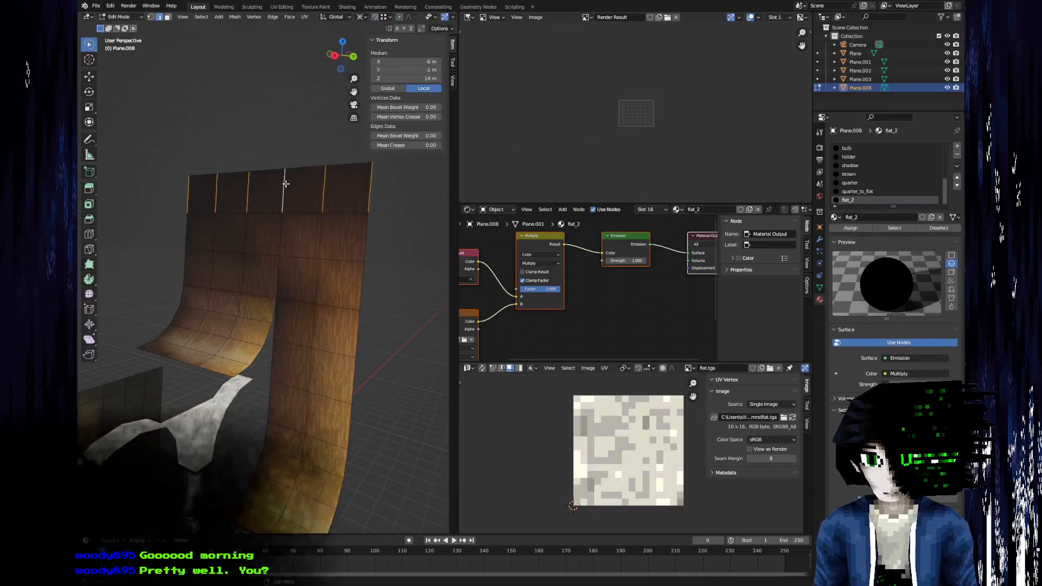
pyautogui.rightClick(285, 185)
pyautogui.click(280, 186)
pyautogui.keyDown('ctrl'); pyautogui.keyDown('alt'); pyautogui.click(250, 179); pyautogui.keyUp('alt'); pyautogui.keyUp('ctrl')
pyautogui.rightClick(250, 179)
pyautogui.click(250, 179)
pyautogui.press('3')
pyautogui.keyDown('alt'); pyautogui.click(250, 178); pyautogui.keyUp('alt')
pyautogui.press('x')
pyautogui.click(251, 178)
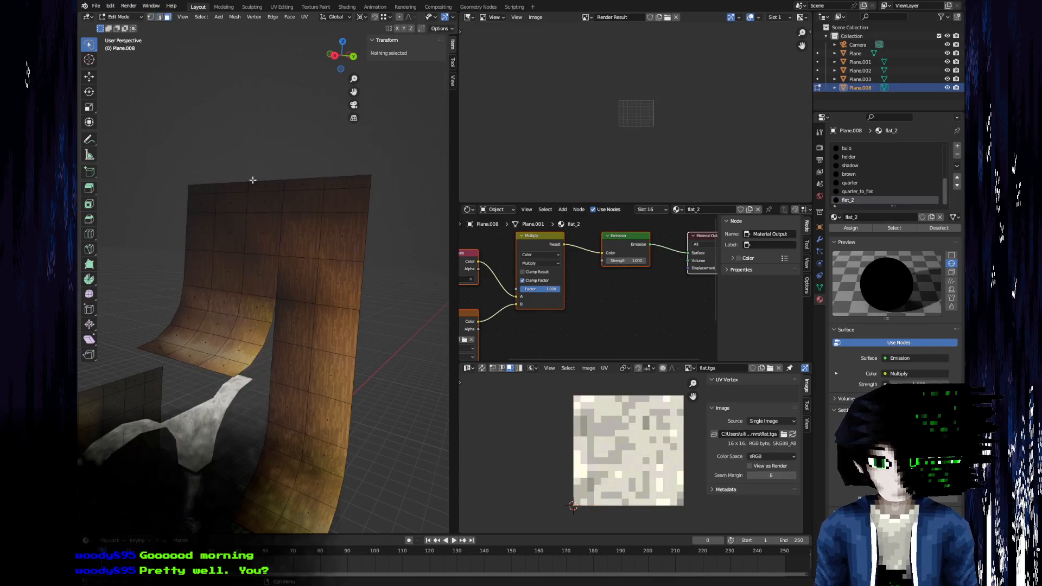
# Delete the leftover horizontal edge loop just below the tall wall's upper edge and return to Object Mode.
pyautogui.keyDown('alt'); pyautogui.click(230, 191); pyautogui.keyUp('alt')
pyautogui.press('x')
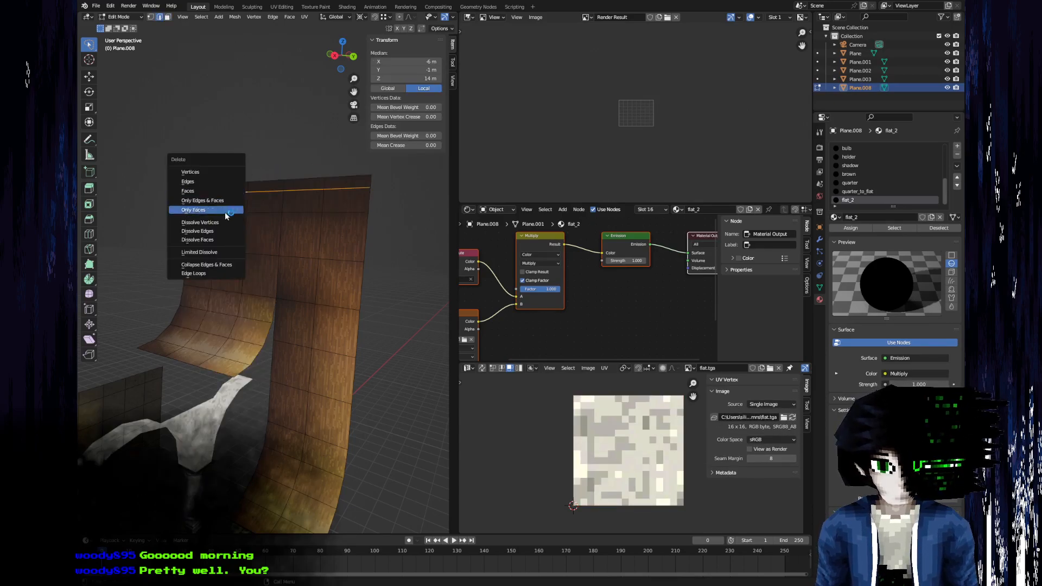
pyautogui.click(210, 275)
pyautogui.press('Tab')
# View the whole hall model, then switch to GIMP and examine the ceiling corner and arcade in the reference images.
pyautogui.scroll(-5, 251, 267)
pyautogui.moveTo(231, 226); pyautogui.dragTo(87, 277, button='middle')
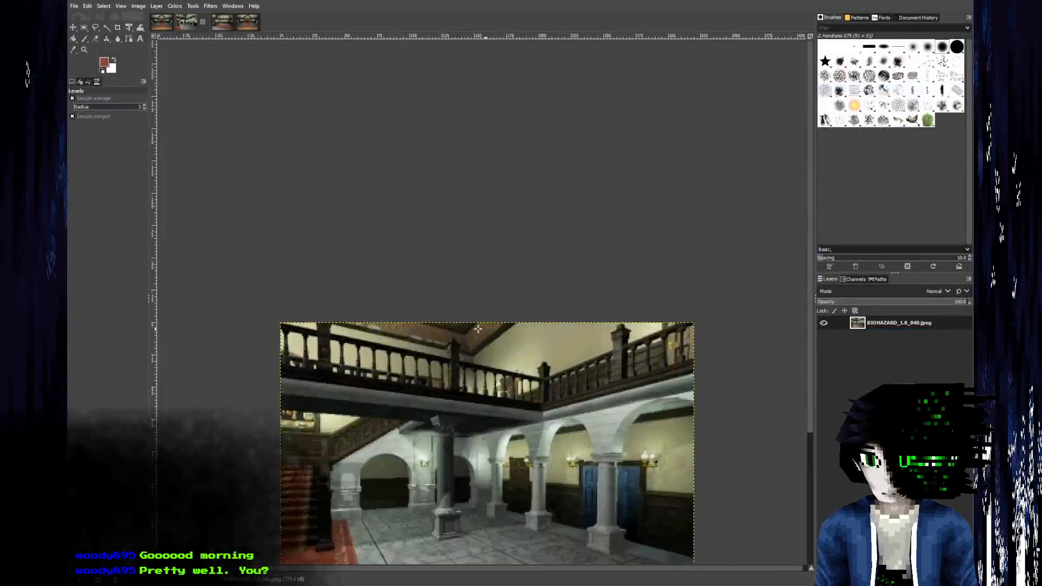
pyautogui.keyDown('ctrl'); pyautogui.scroll(4, 478, 328); pyautogui.keyUp('ctrl')
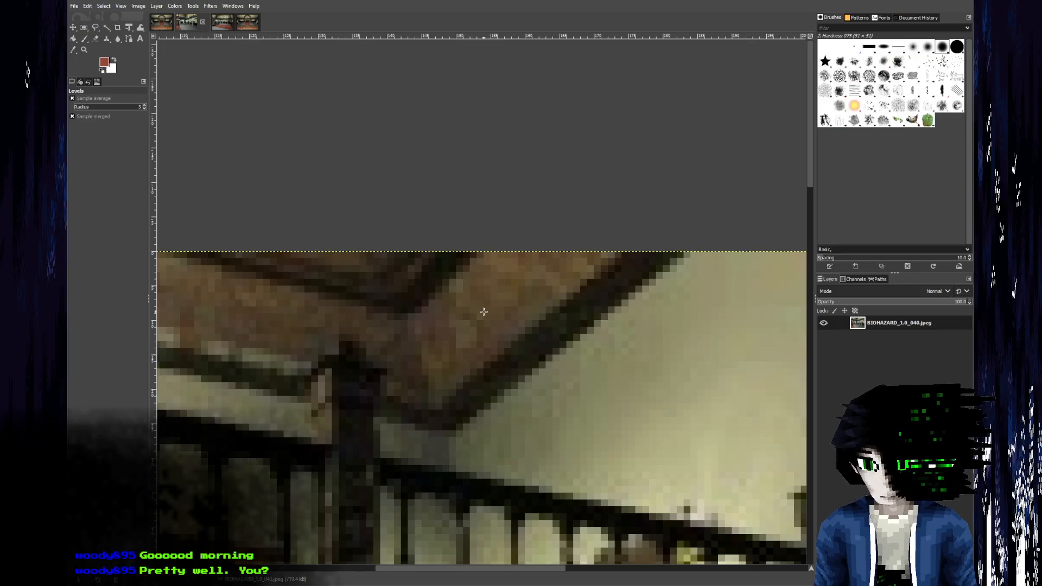
pyautogui.click(216, 23)
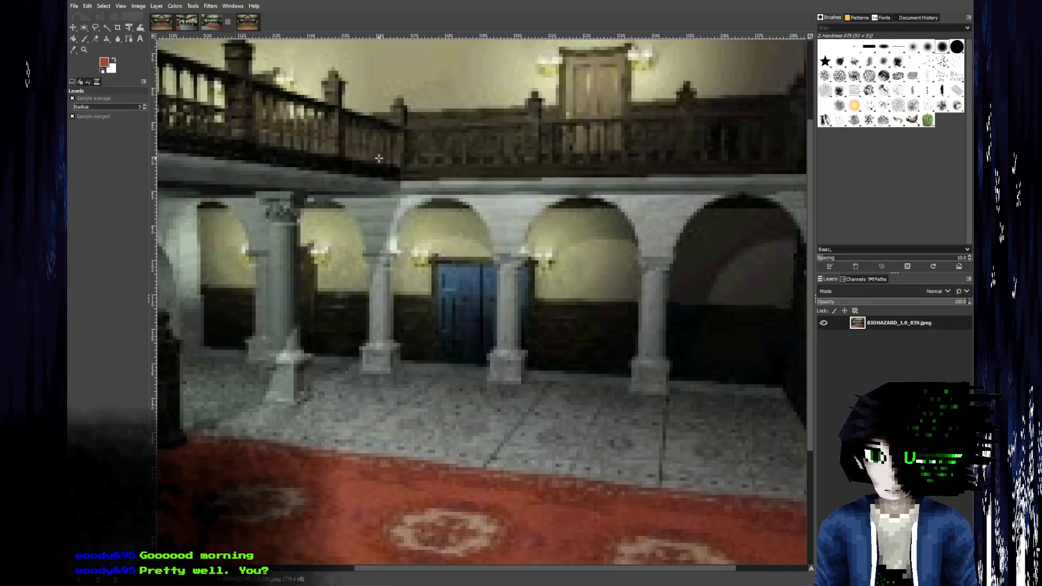
# Examine the staircase arches, the ceiling border and the upper wall with its door in BIOHAZARD_1.0_039.jpeg.
pyautogui.keyDown('ctrl'); pyautogui.scroll(-4, 370, 134); pyautogui.keyUp('ctrl')
pyautogui.keyDown('ctrl'); pyautogui.scroll(4, 365, 212); pyautogui.keyUp('ctrl')
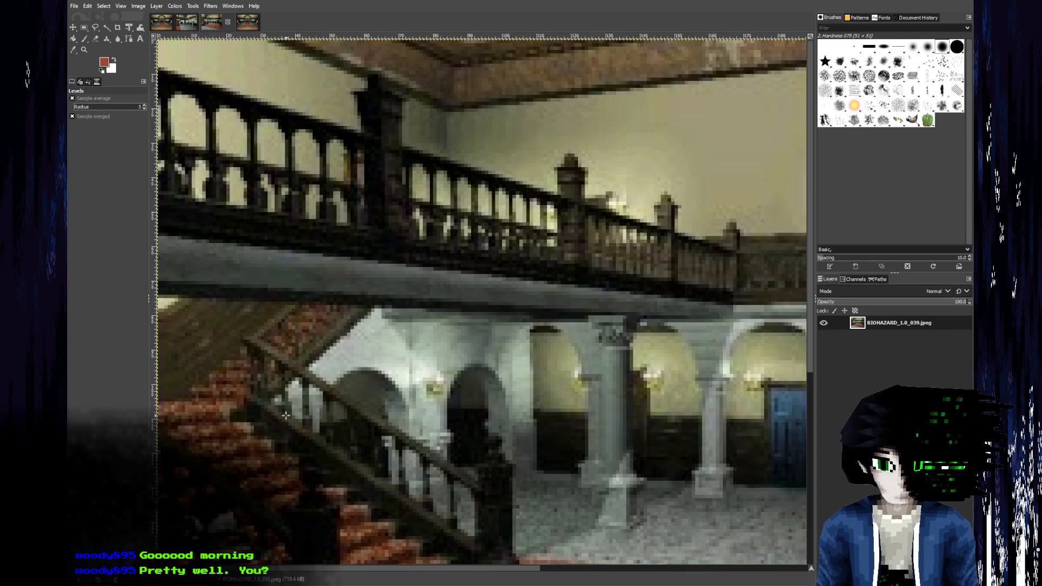
pyautogui.keyDown('ctrl'); pyautogui.scroll(3, 274, 416); pyautogui.keyUp('ctrl')
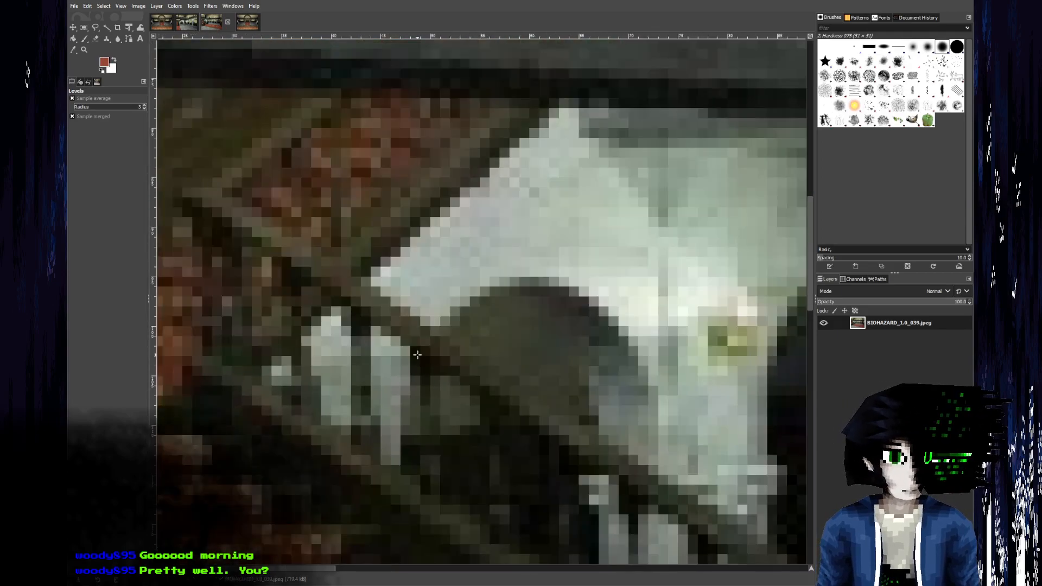
pyautogui.keyDown('ctrl'); pyautogui.scroll(-5, 344, 280); pyautogui.keyUp('ctrl')
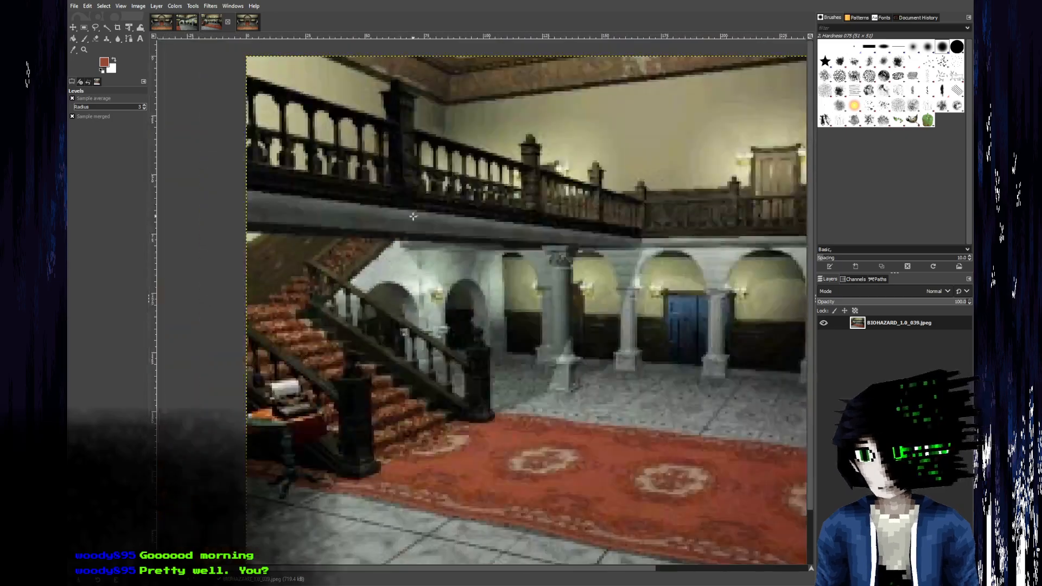
pyautogui.keyDown('ctrl'); pyautogui.scroll(5, 425, 144); pyautogui.keyUp('ctrl')
pyautogui.moveTo(415, 174); pyautogui.dragTo(365, 233, button='middle')
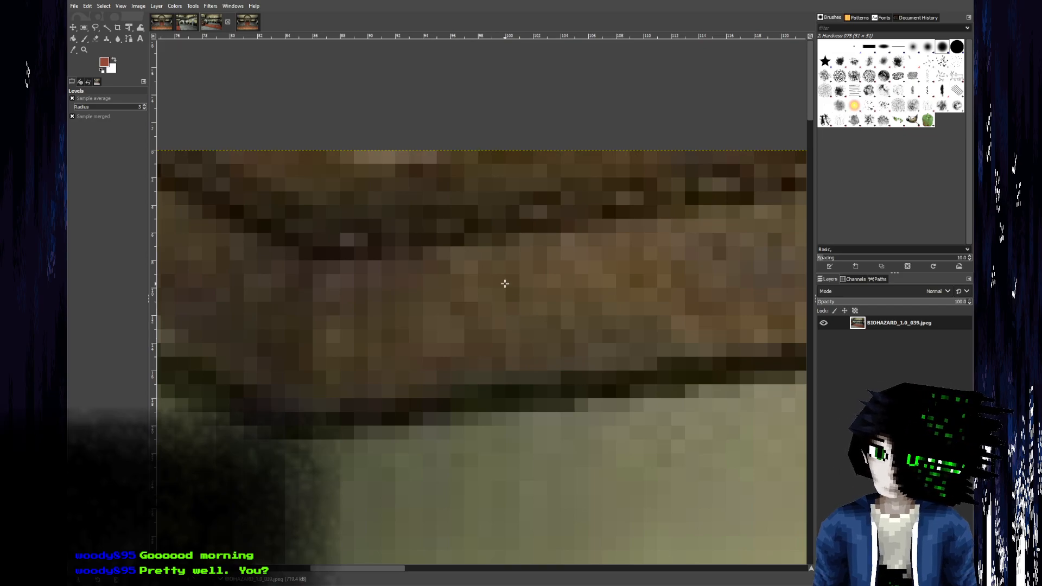
pyautogui.keyDown('ctrl'); pyautogui.scroll(-6, 506, 282); pyautogui.keyUp('ctrl')
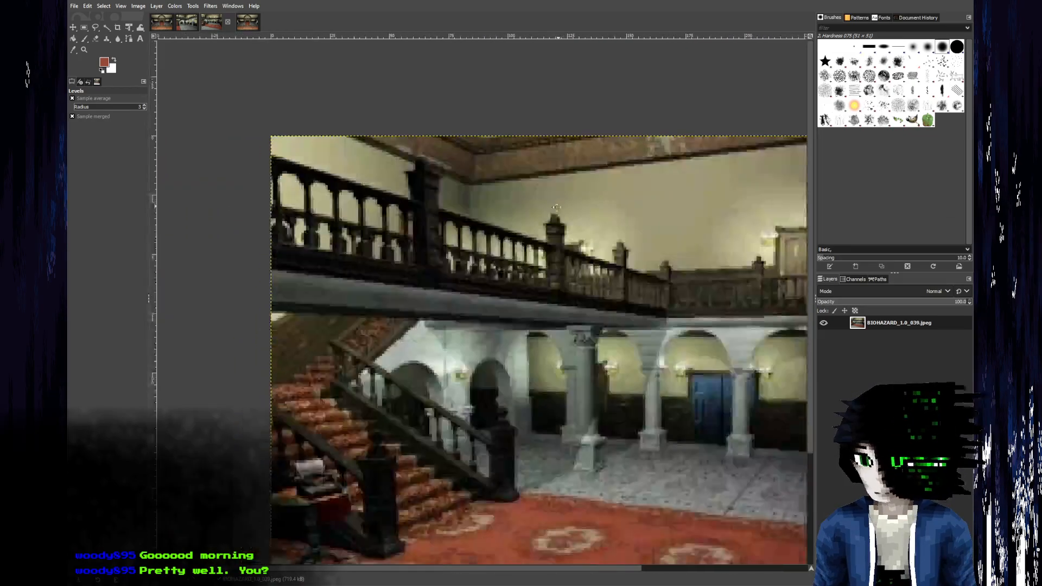
pyautogui.moveTo(557, 207); pyautogui.dragTo(386, 391, button='middle')
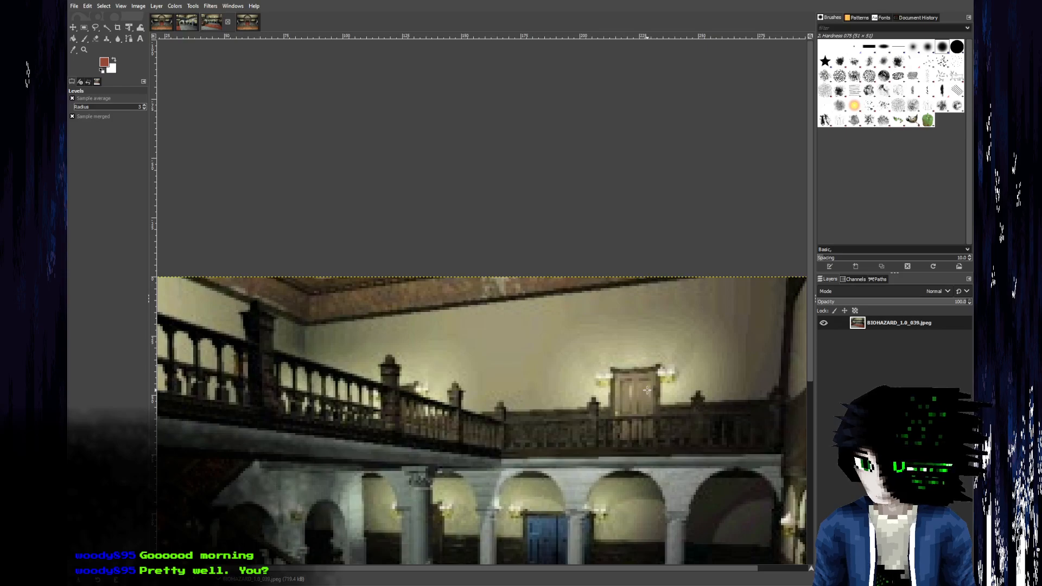
pyautogui.keyDown('ctrl'); pyautogui.scroll(4, 648, 390); pyautogui.keyUp('ctrl')
pyautogui.keyDown('ctrl'); pyautogui.scroll(-3, 646, 390); pyautogui.keyUp('ctrl')
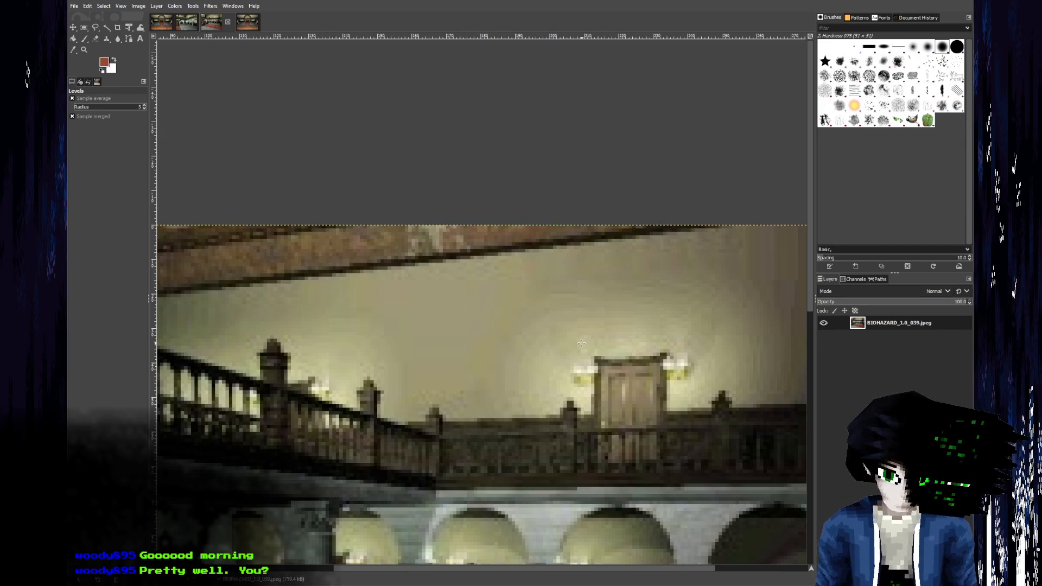
pyautogui.keyDown('ctrl'); pyautogui.scroll(-3, 566, 331); pyautogui.keyUp('ctrl')
pyautogui.keyDown('ctrl'); pyautogui.scroll(-1, 565, 331); pyautogui.keyUp('ctrl')
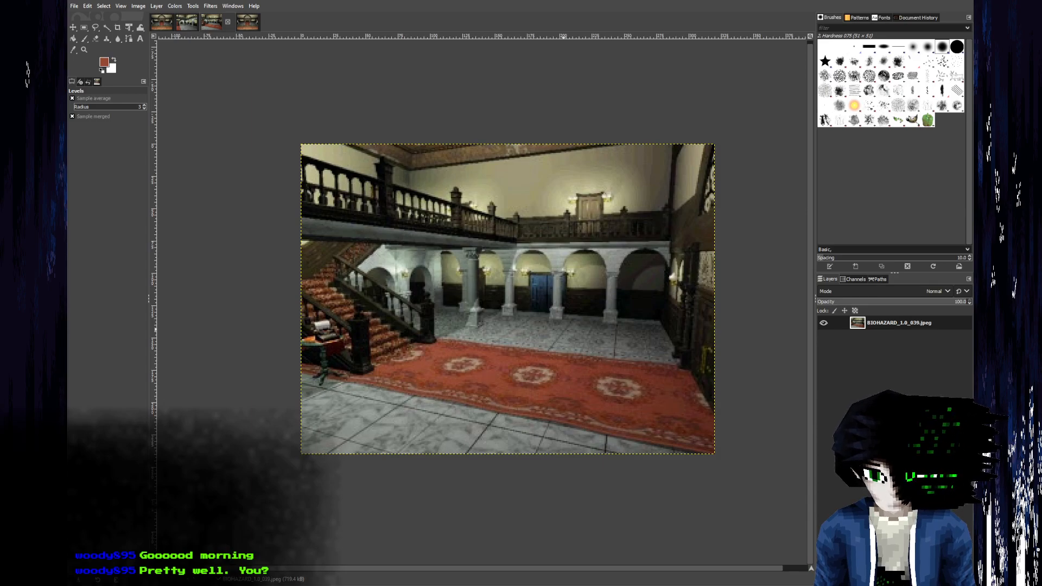
pyautogui.keyDown('ctrl'); pyautogui.scroll(2, 493, 307); pyautogui.keyUp('ctrl')
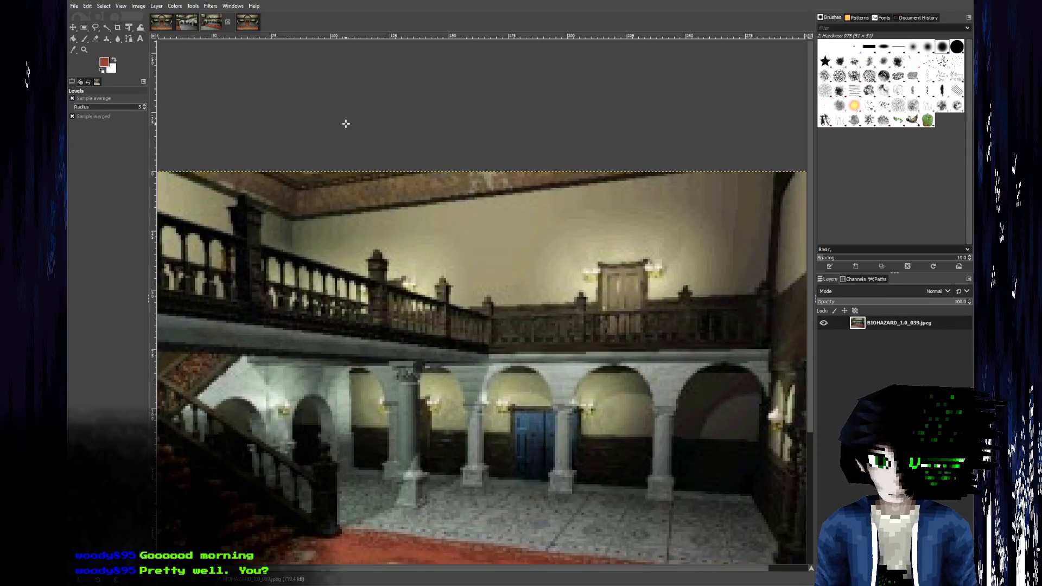
# Open more reference images, including BIOHAZARD_1.0_035.jpeg and BIOHAZARD_1.0_032.jpeg, and examine the dining room's walls, balcony and ceiling.
pyautogui.click(73, 6)
pyautogui.click(145, 56)
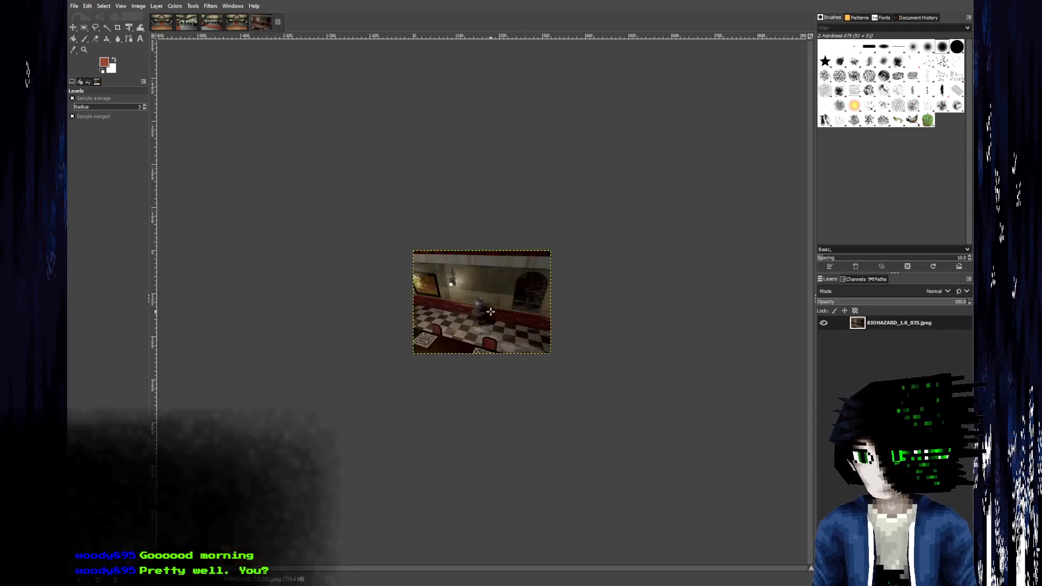
pyautogui.keyDown('ctrl'); pyautogui.scroll(3, 487, 313); pyautogui.keyUp('ctrl')
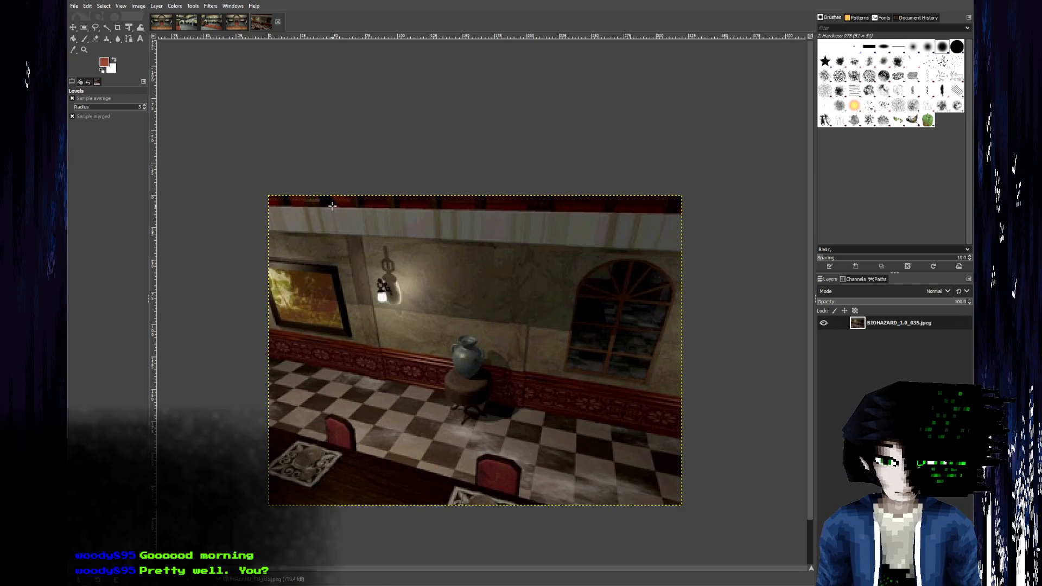
pyautogui.keyDown('ctrl'); pyautogui.scroll(3, 488, 293); pyautogui.keyUp('ctrl')
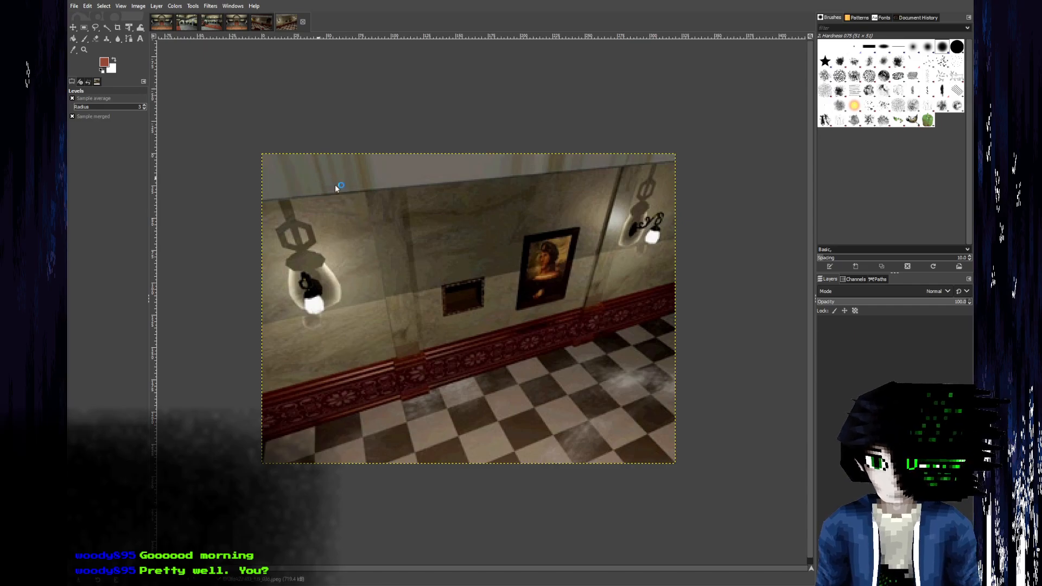
pyautogui.keyDown('ctrl'); pyautogui.scroll(4, 463, 275); pyautogui.keyUp('ctrl')
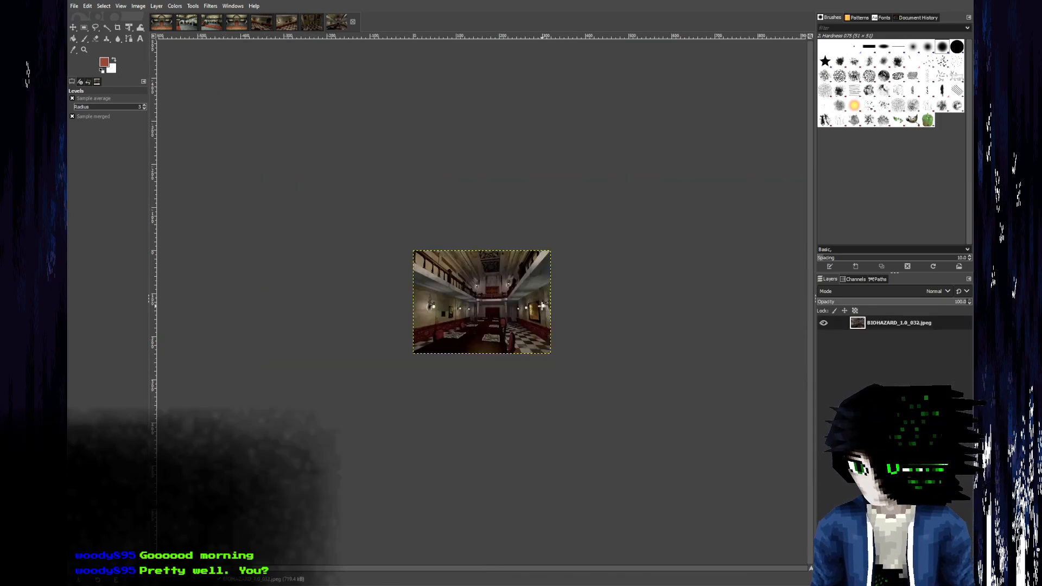
pyautogui.keyDown('ctrl'); pyautogui.scroll(4, 463, 275); pyautogui.keyUp('ctrl')
pyautogui.moveTo(464, 276); pyautogui.dragTo(534, 304, button='middle')
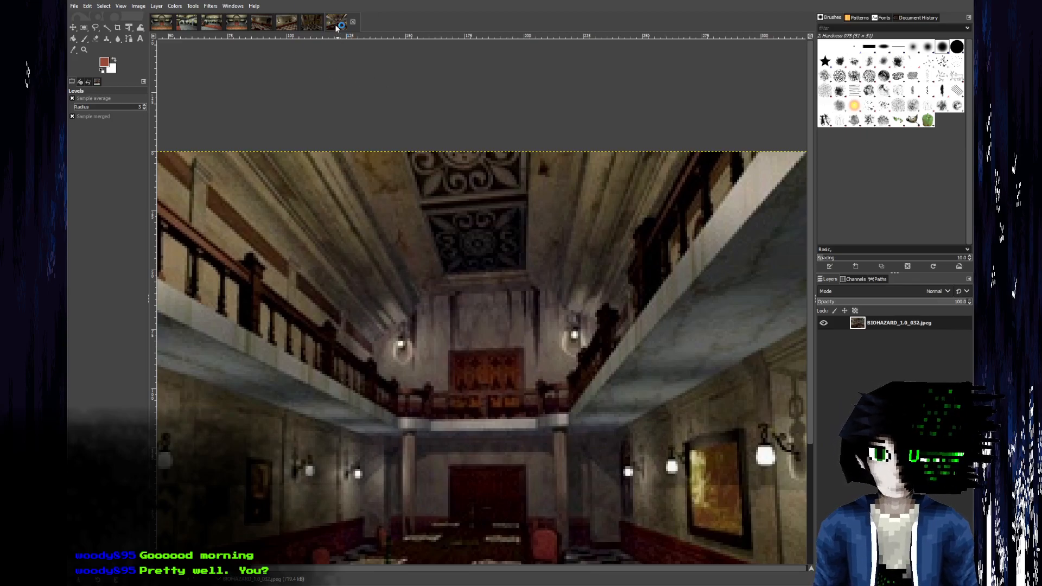
pyautogui.scroll(-5, 418, 384)
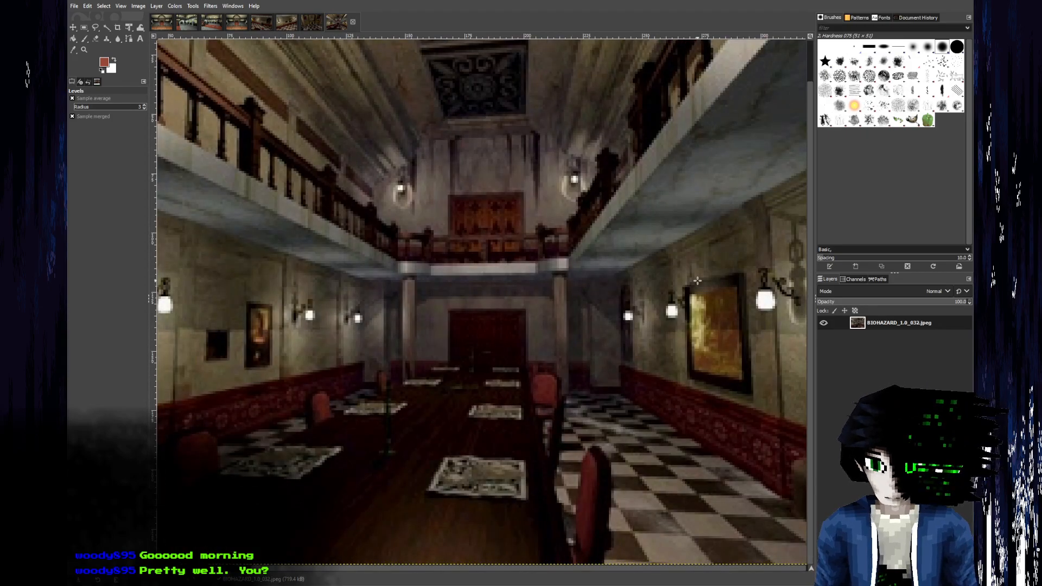
pyautogui.scroll(2, 453, 237)
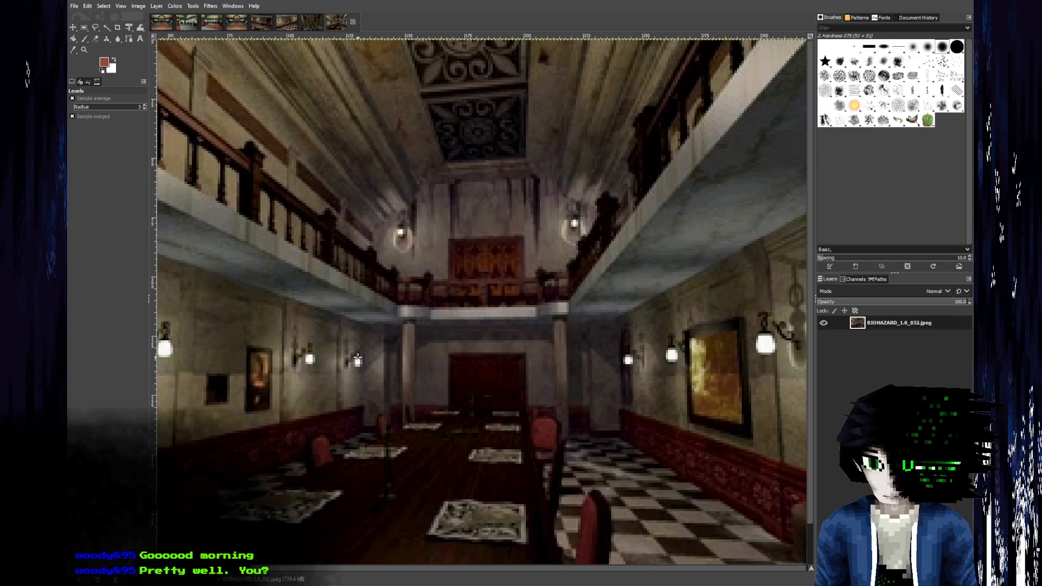
# Close the four additionally opened reference images, keeping the entrance hall ones open.
pyautogui.click(353, 21)
pyautogui.click(328, 22)
pyautogui.click(302, 21)
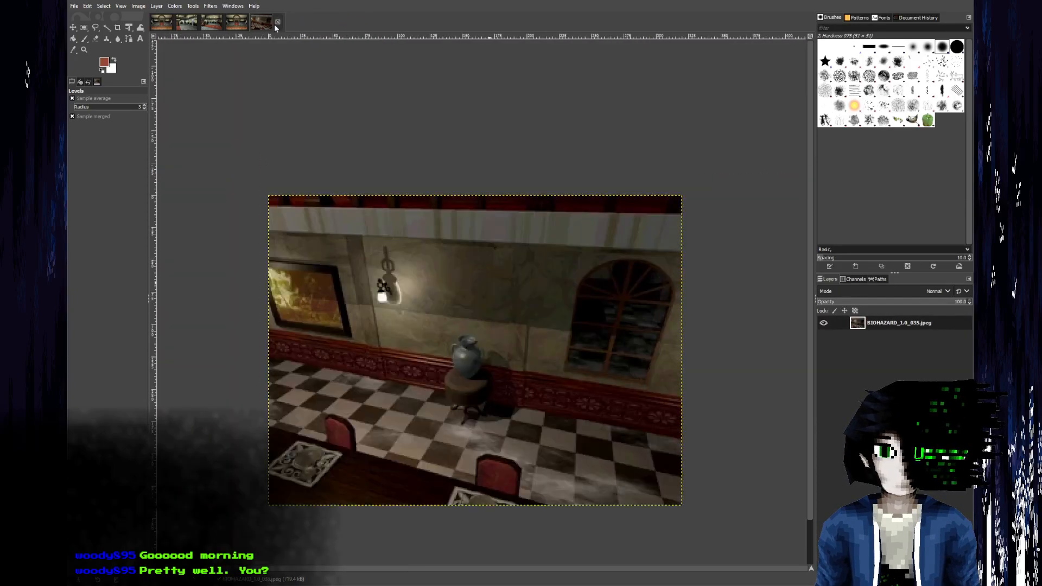
pyautogui.click(278, 22)
# Examine the front entrance wall in BIOHAZARD_1.0_038.jpeg and the ceiling corner border in BIOHAZARD_1.0_039.jpeg.
pyautogui.keyDown('ctrl'); pyautogui.scroll(8, 463, 274); pyautogui.keyUp('ctrl')
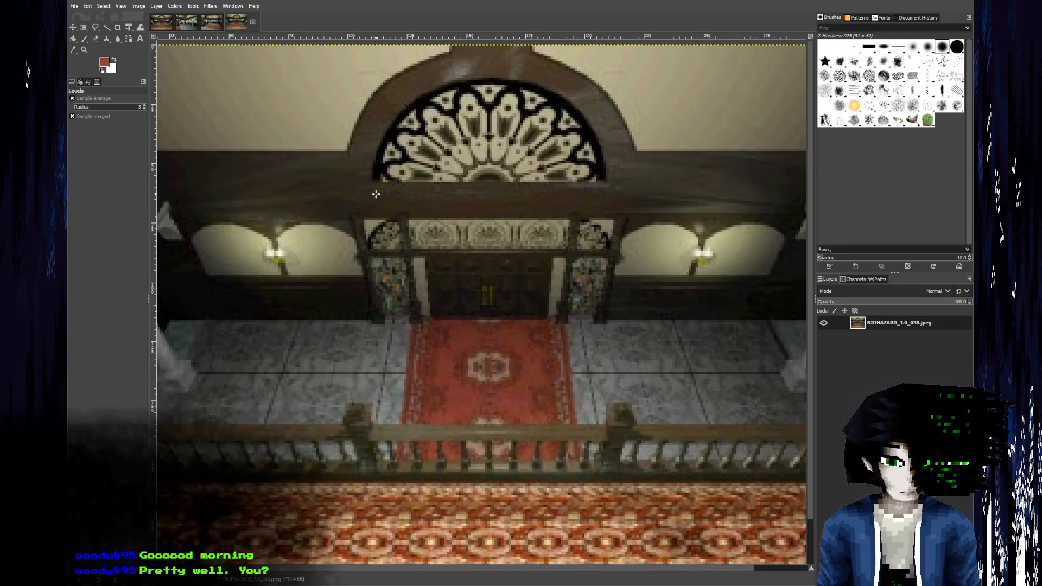
pyautogui.keyDown('ctrl'); pyautogui.scroll(-3, 363, 282); pyautogui.keyUp('ctrl')
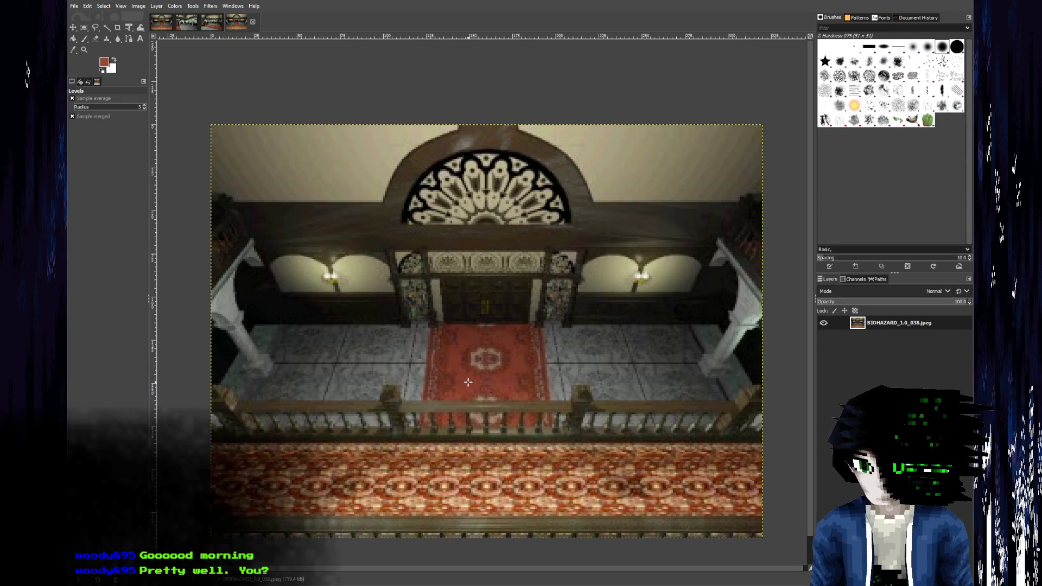
pyautogui.click(211, 23)
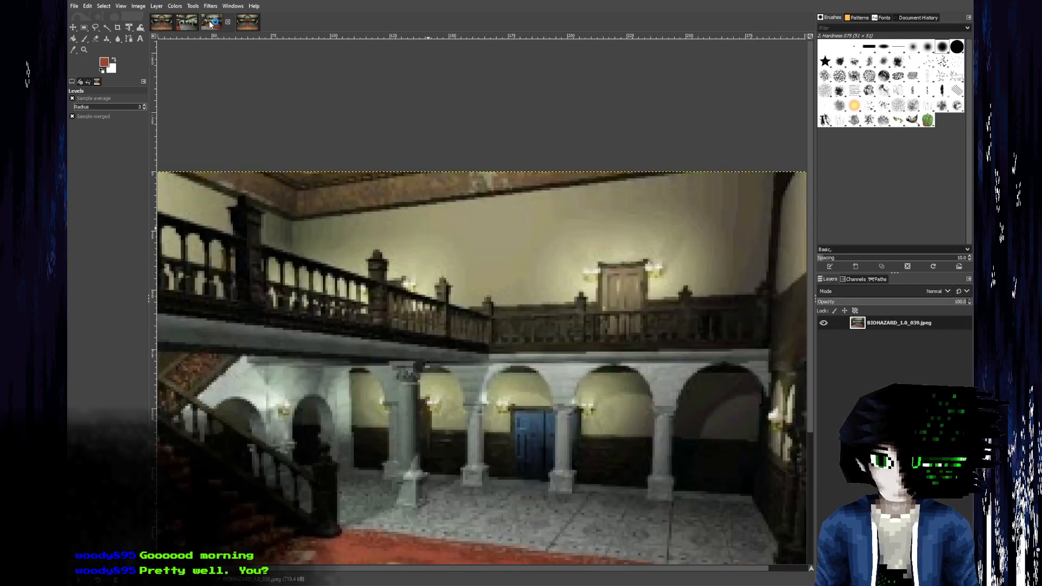
pyautogui.keyDown('ctrl'); pyautogui.scroll(4, 431, 364); pyautogui.keyUp('ctrl')
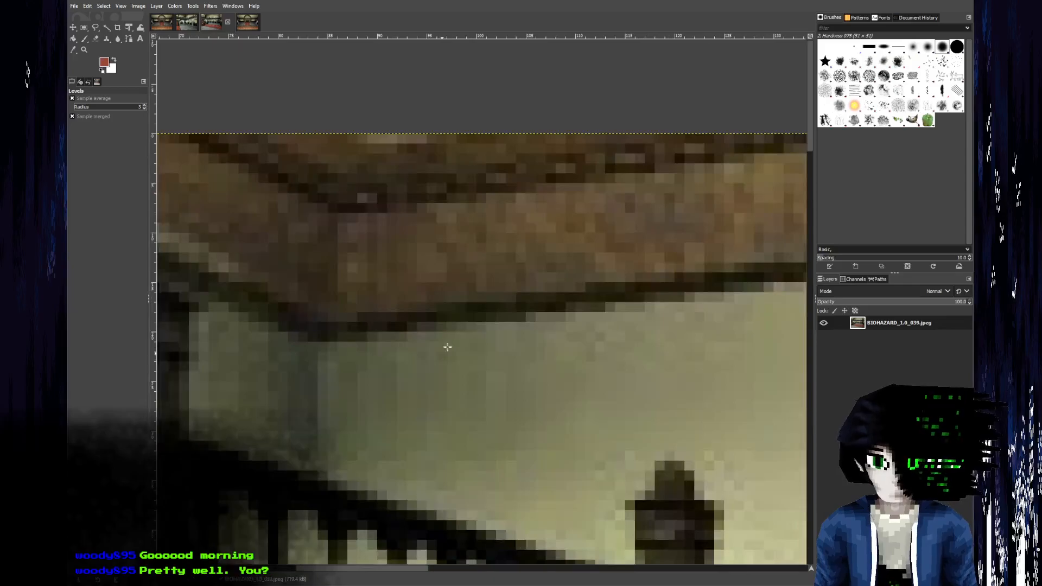
# Switch to Aseprite and open the recent floor texture trim.tga.
pyautogui.hotkey('alt', 'Tab')
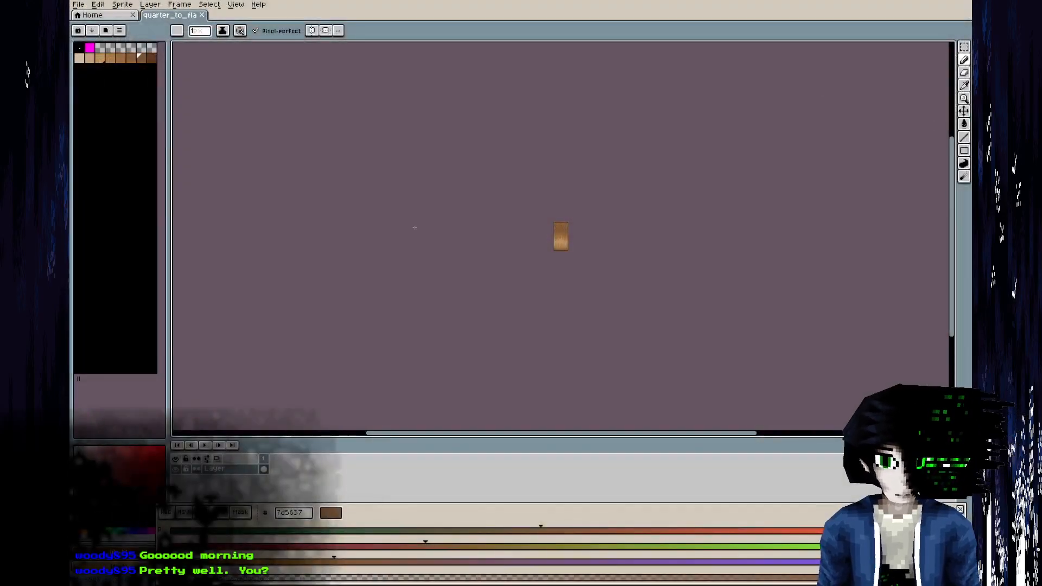
pyautogui.click(124, 15)
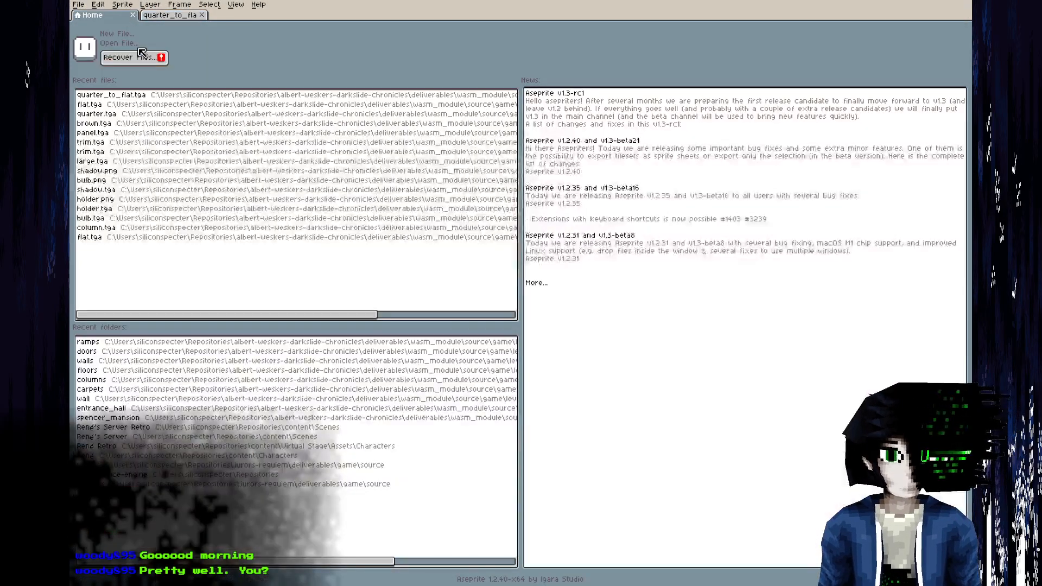
pyautogui.click(141, 148)
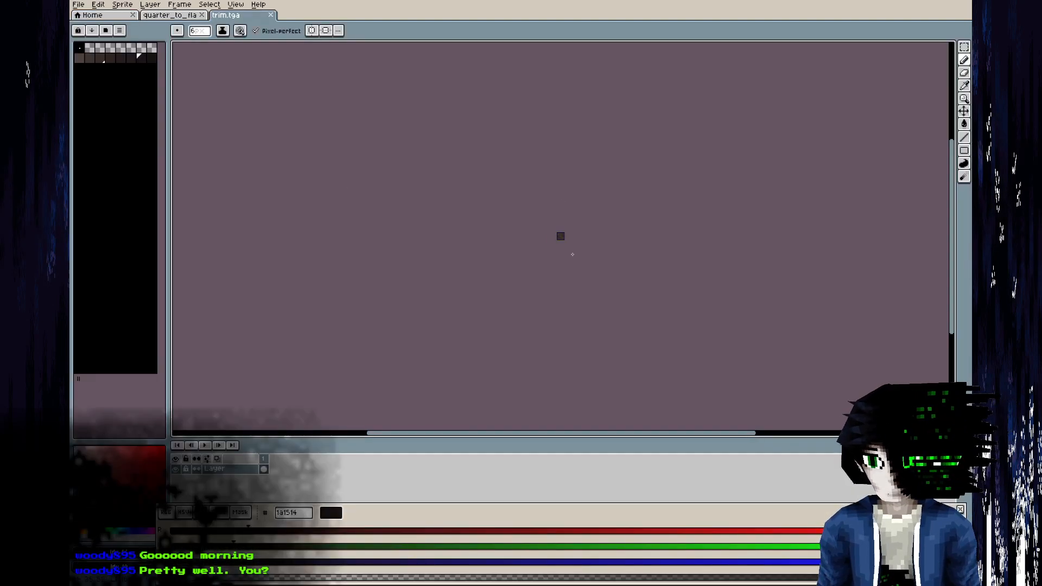
pyautogui.scroll(8, 565, 231)
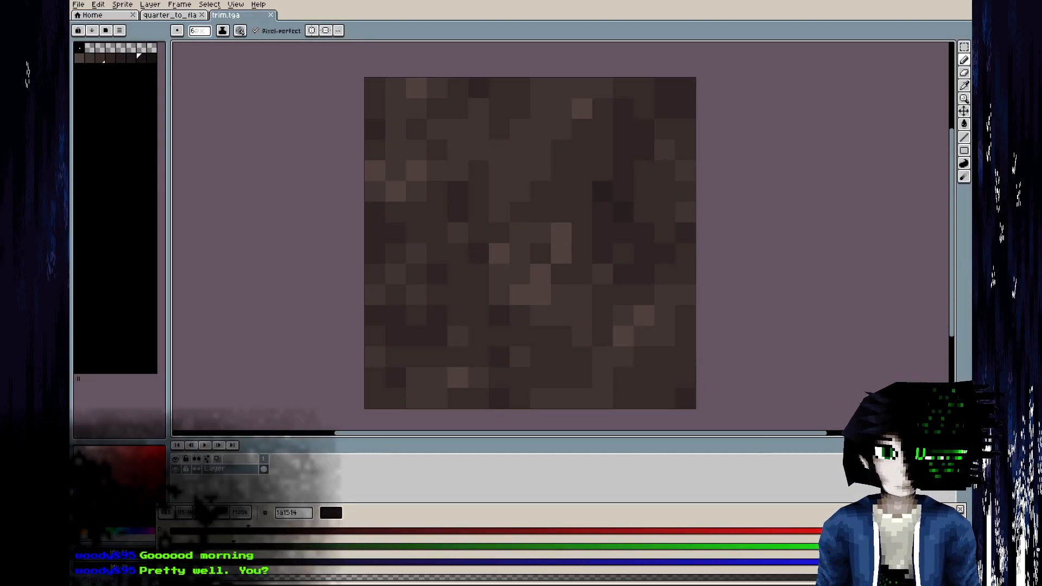
# Save a copy of trim.tga in a new folder named ceilings inside entrance_hall.
pyautogui.click(78, 4)
pyautogui.click(130, 57)
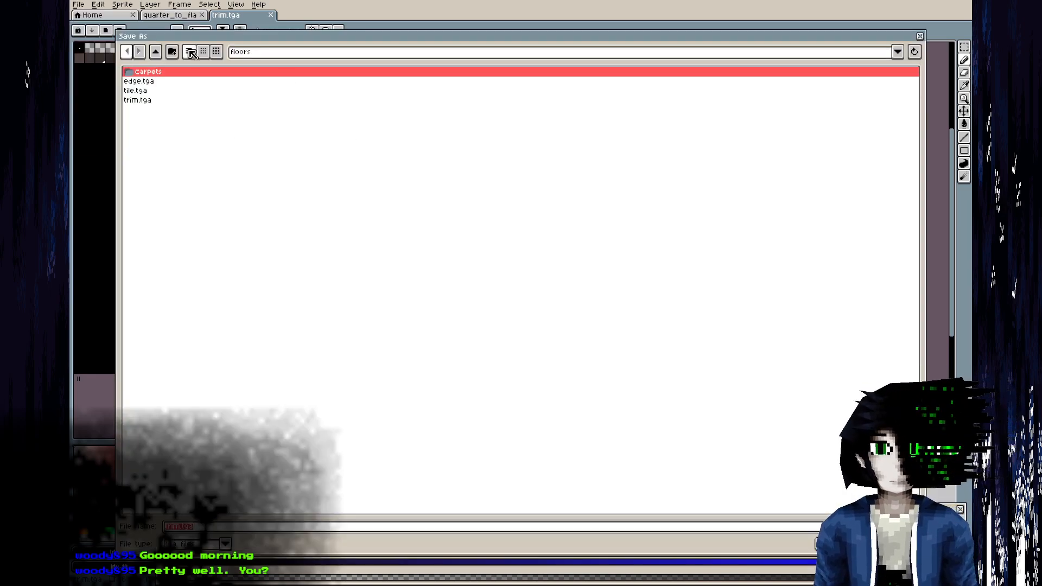
pyautogui.click(155, 53)
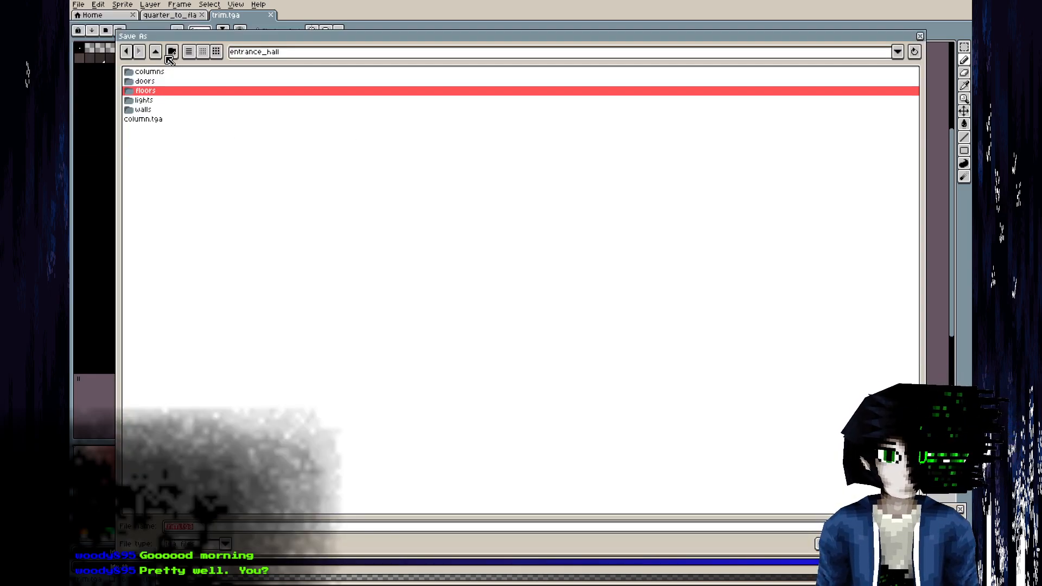
pyautogui.click(171, 52)
pyautogui.write('Ceiling')
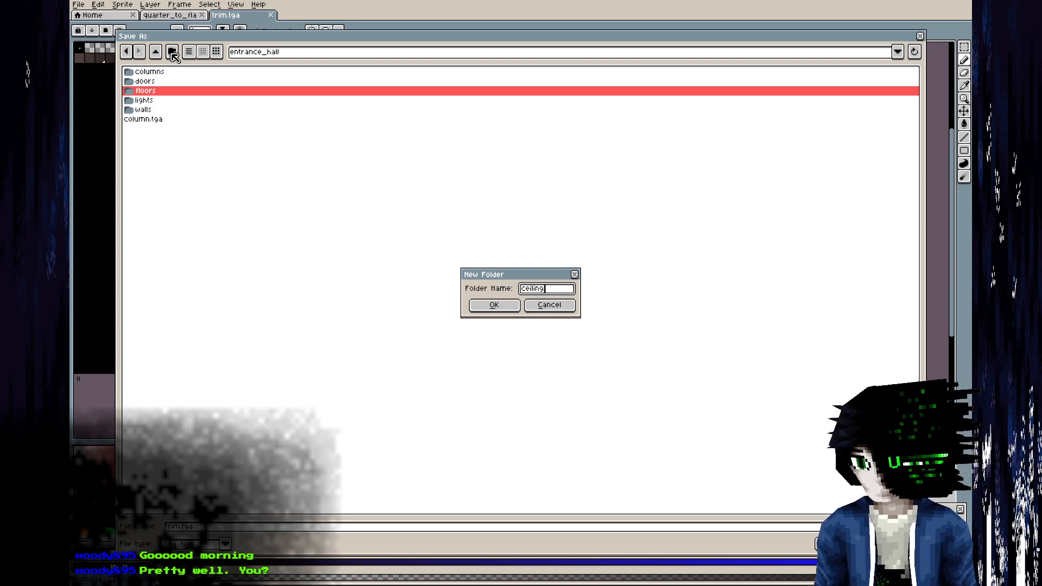
pyautogui.write('s')
pyautogui.press('Return')
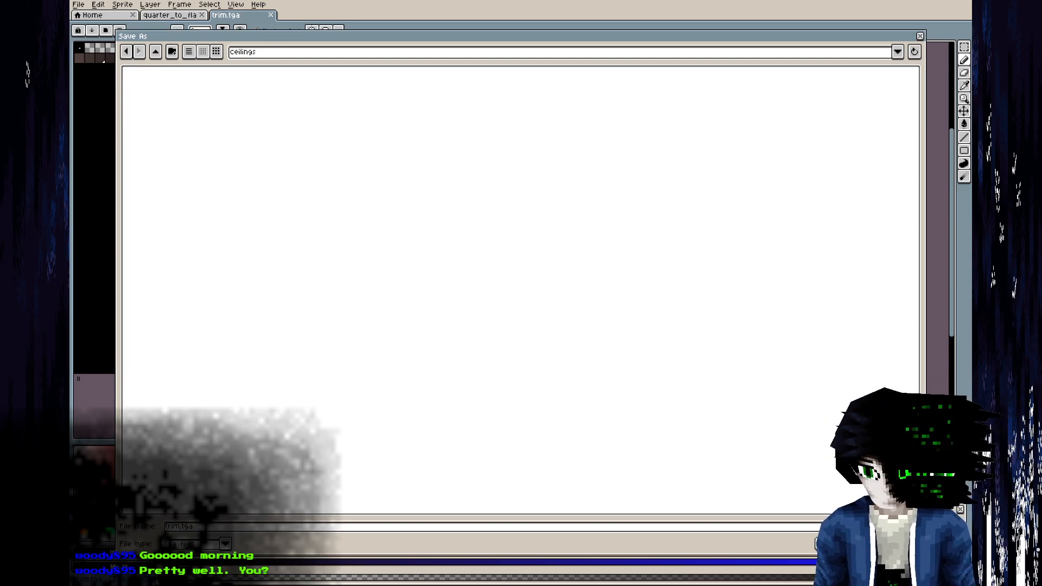
pyautogui.press('Return')
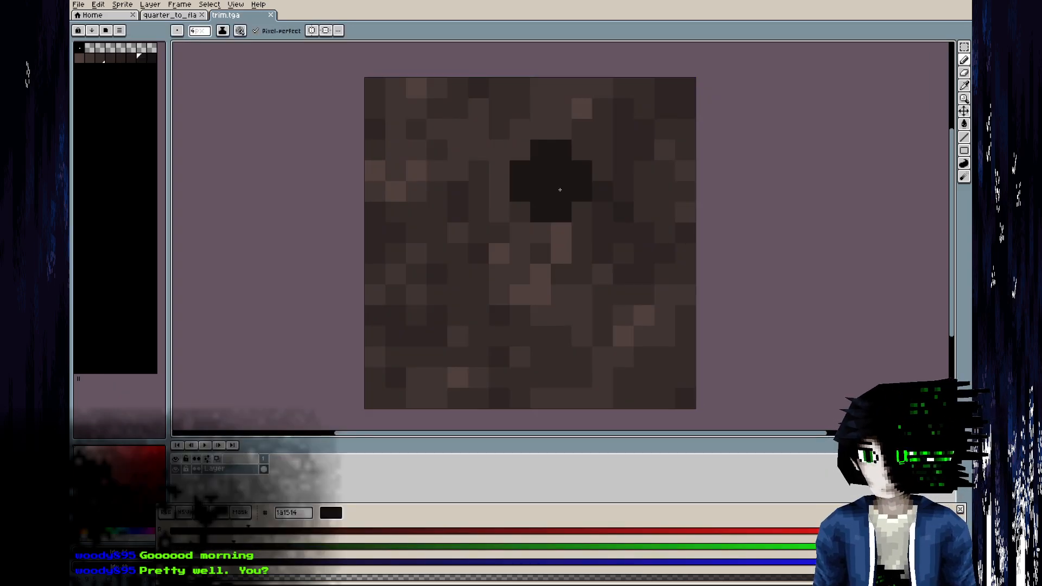
# Compare the ceiling border in GIMP's BIOHAZARD_1.0_039.jpeg with the trim texture in Aseprite.
pyautogui.press('i')
pyautogui.hotkey('alt', 'Tab')
pyautogui.keyDown('ctrl'); pyautogui.scroll(-1, 446, 212); pyautogui.keyUp('ctrl')
pyautogui.moveTo(488, 227); pyautogui.dragTo(356, 268, button='middle')
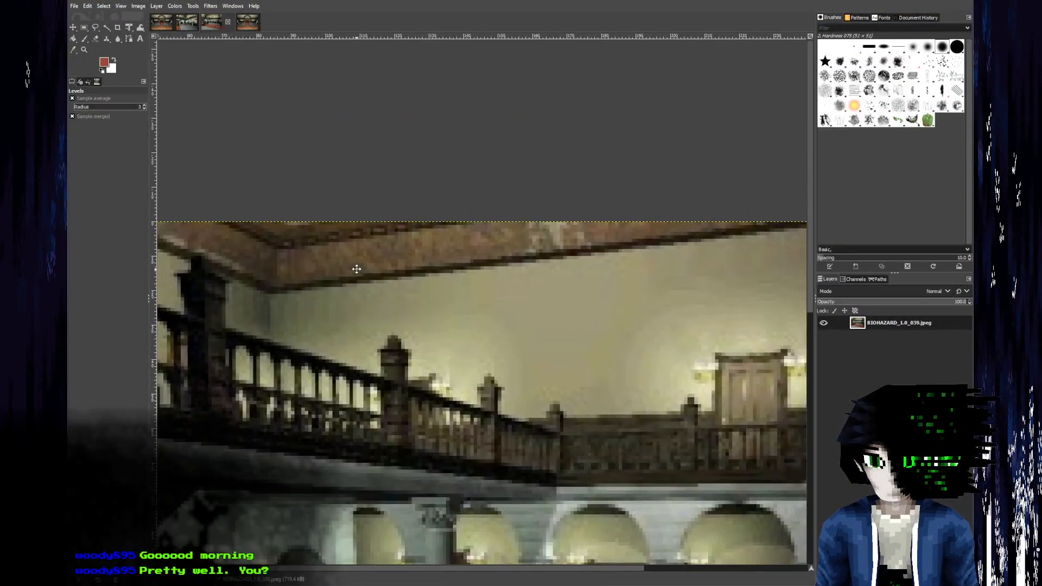
pyautogui.hotkey('alt', 'Tab')
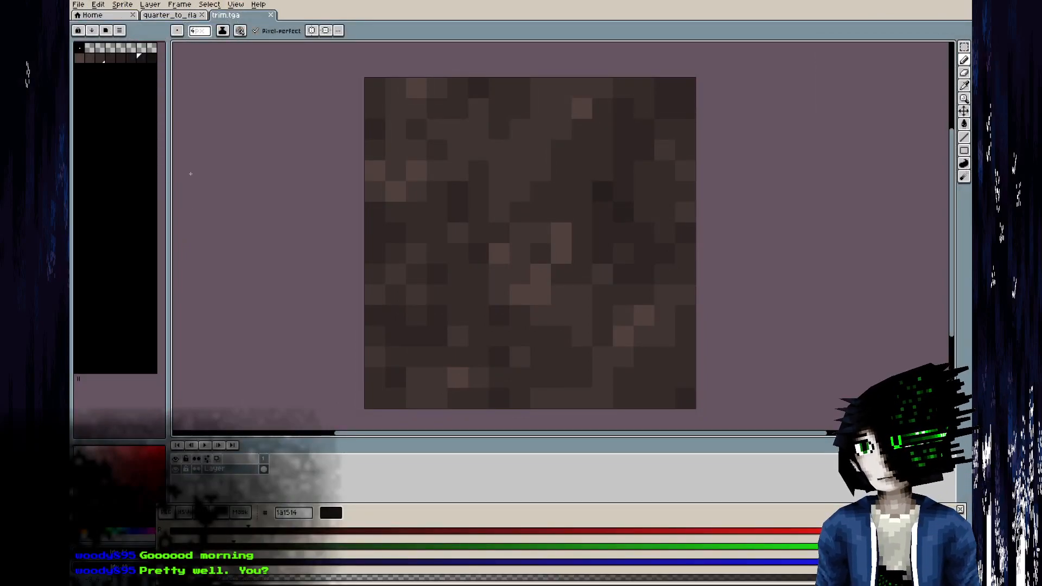
pyautogui.click(123, 4)
pyautogui.click(547, 13)
pyautogui.hotkey('alt', 'Tab')
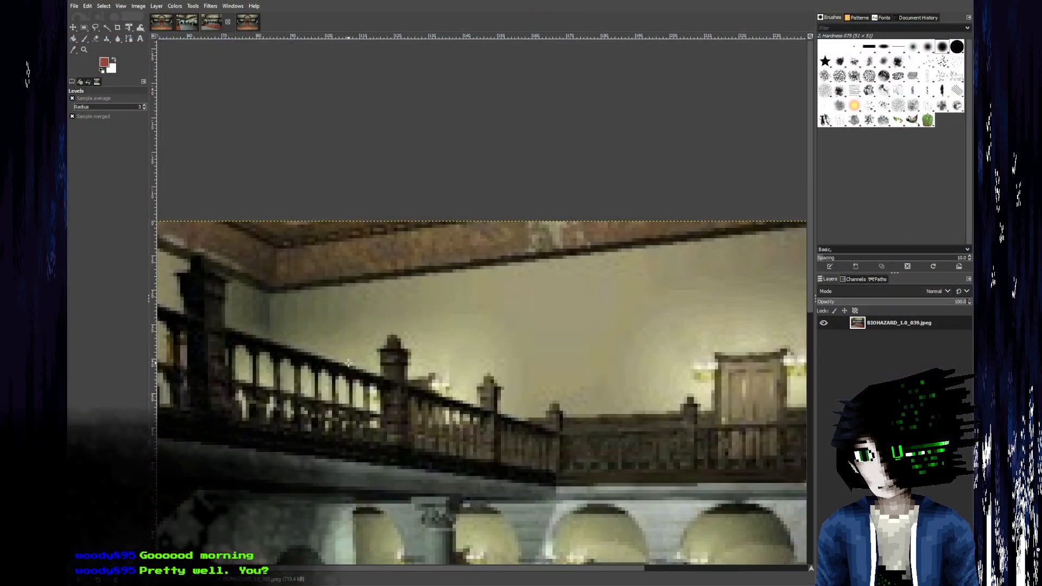
pyautogui.hotkey('alt', 'Tab')
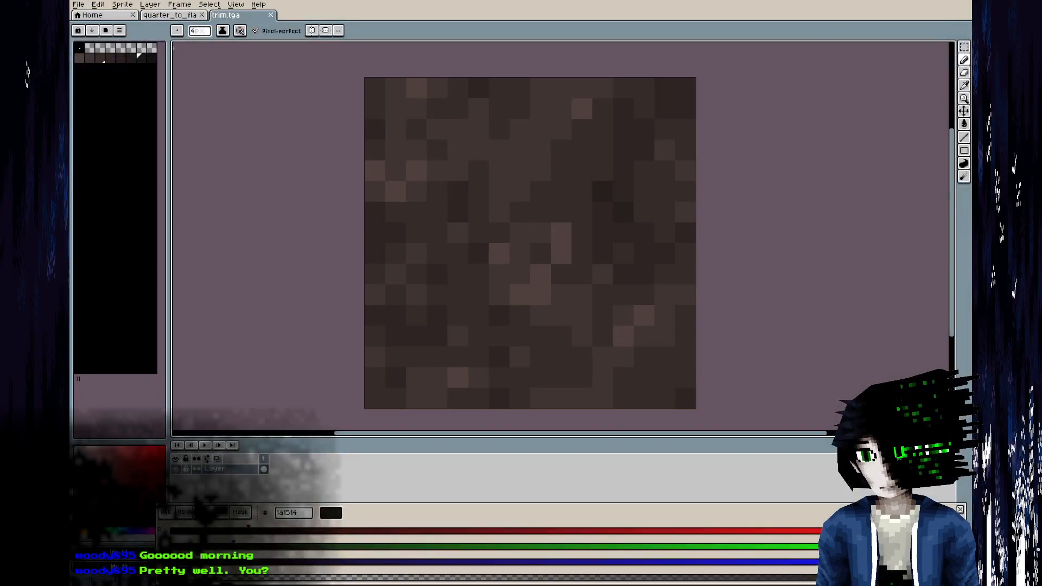
# Widen the trim texture's canvas to 24 px, keeping the existing artwork centred.
pyautogui.click(122, 5)
pyautogui.click(149, 64)
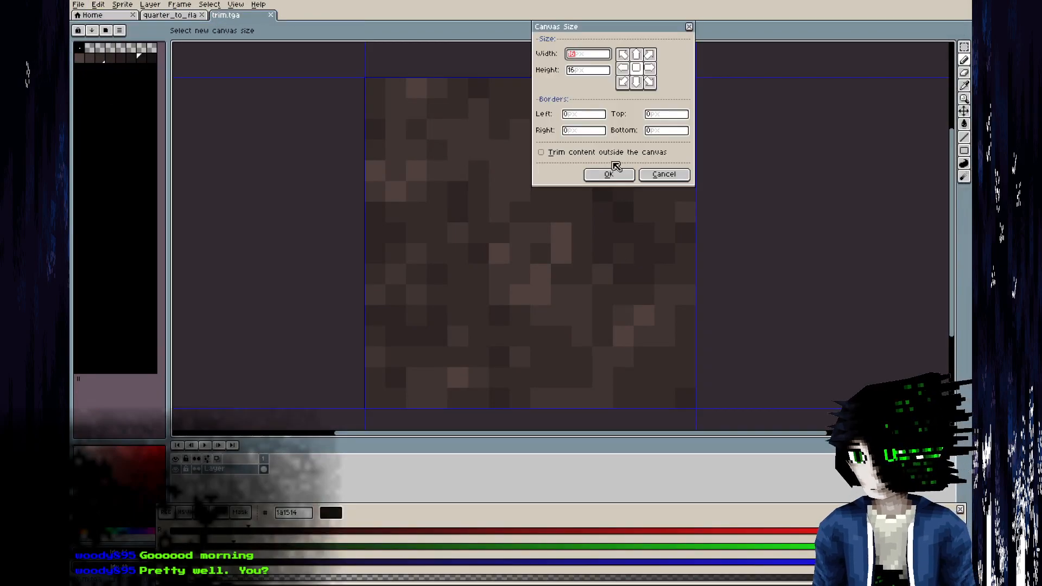
pyautogui.write('24')
pyautogui.click(608, 173)
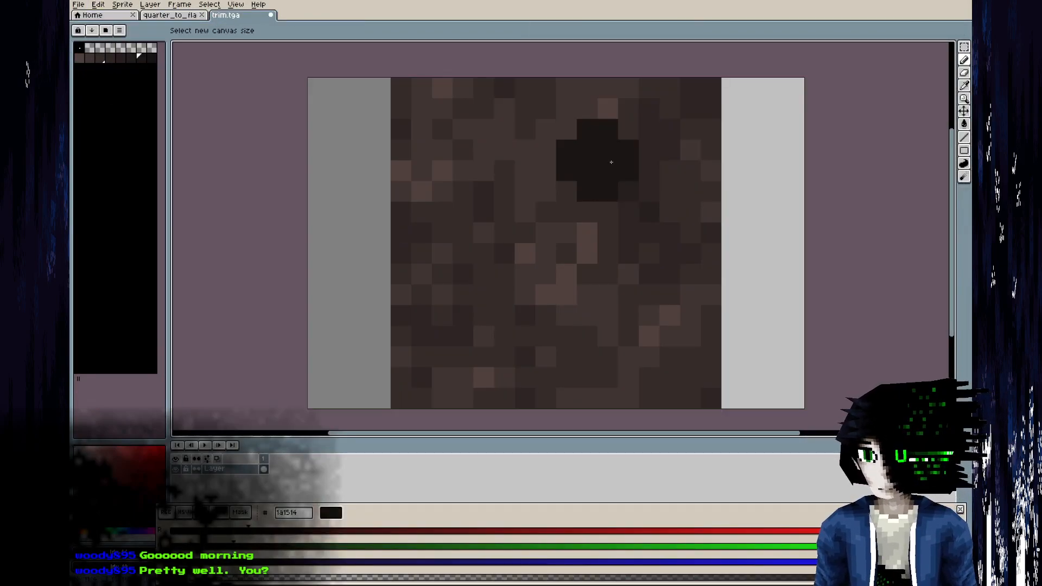
# Increase the trim texture's canvas height to 24 px, keeping the existing artwork centred.
pyautogui.click(122, 5)
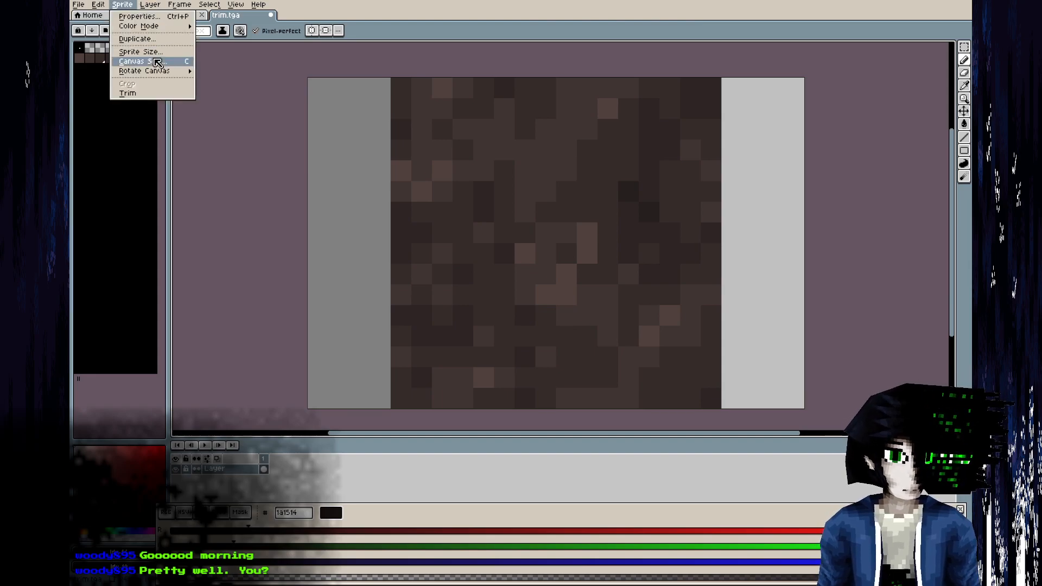
pyautogui.click(158, 63)
pyautogui.press('Tab')
pyautogui.write('24')
pyautogui.press('Return')
pyautogui.scroll(-3, 465, 268)
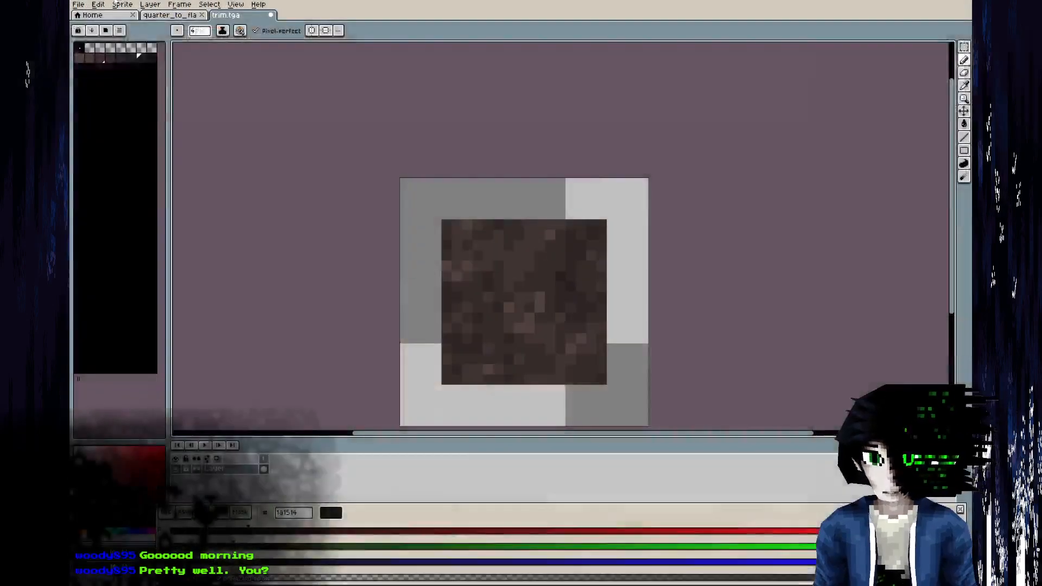
# Create a new blank sprite and resize its canvas to 1024 by 1024 px.
pyautogui.hotkey('ctrl', 'n')
pyautogui.click(494, 385)
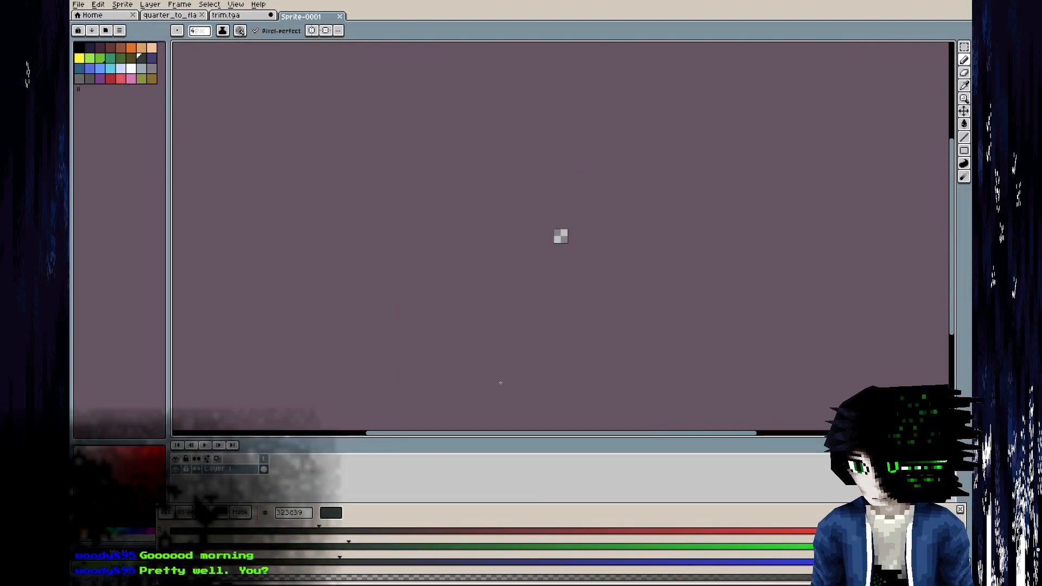
pyautogui.scroll(10, 569, 235)
pyautogui.click(124, 5)
pyautogui.click(152, 65)
pyautogui.write('1024')
pyautogui.press('Tab')
pyautogui.write('1024')
pyautogui.press('Tab')
pyautogui.press('Return')
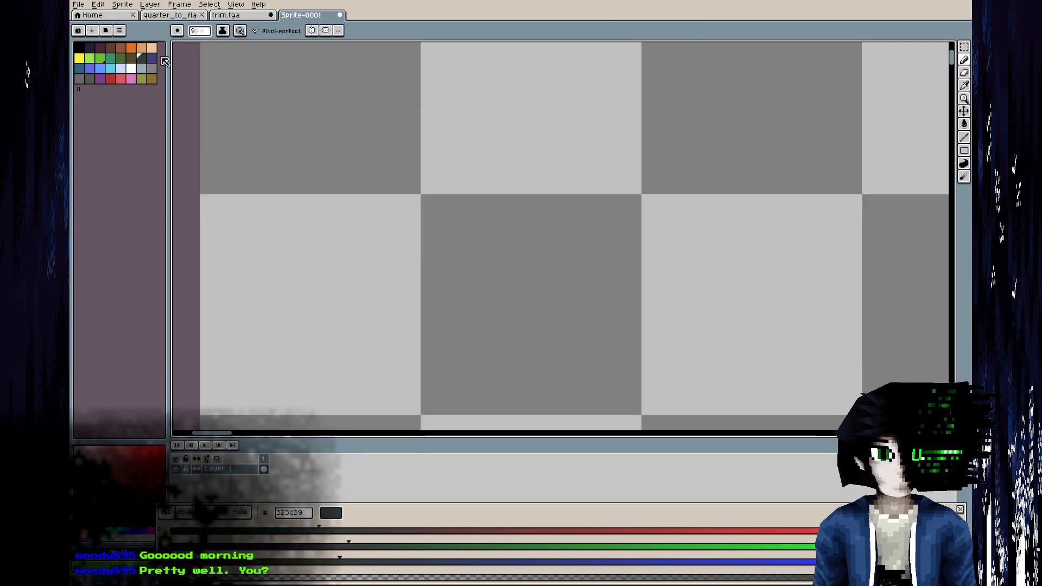
# Sketch the lower ceiling-trim profile in black as a short horizontal lip and rising curve, checking the hall reference.
pyautogui.click(79, 48)
pyautogui.scroll(-3, 438, 214)
pyautogui.hotkey('alt', 'Tab')
pyautogui.hotkey('alt', 'Tab')
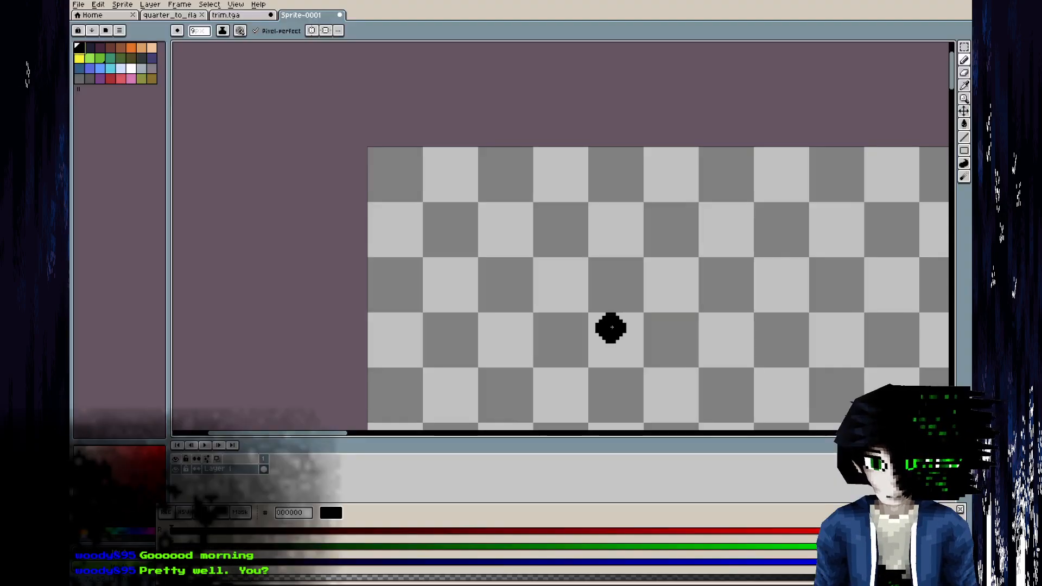
pyautogui.moveTo(608, 325); pyautogui.dragTo(447, 248, button='middle')
pyautogui.moveTo(684, 380); pyautogui.dragTo(618, 372)
# Extend the black profile from the end of the curve through a small notch up to the canvas's upper edge.
pyautogui.hotkey('alt', 'Tab')
pyautogui.hotkey('alt', 'Tab')
pyautogui.moveTo(614, 375)
pyautogui.mouseDown()
pyautogui.moveTo(597, 358)
pyautogui.moveTo(596, 271)
pyautogui.moveTo(543, 174)
pyautogui.moveTo(438, 152)
pyautogui.mouseUp()
pyautogui.hotkey('alt', 'Tab')
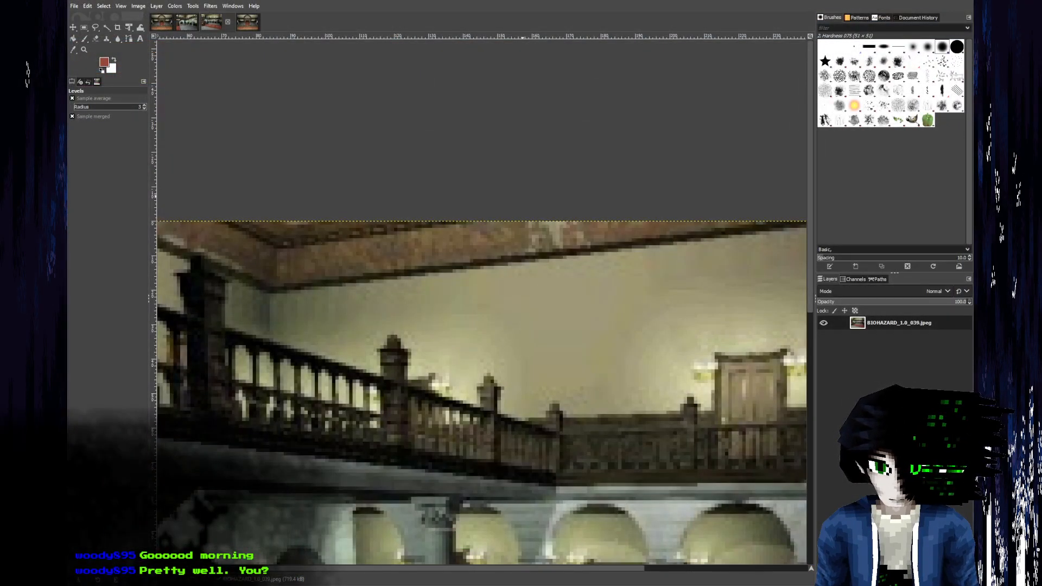
pyautogui.hotkey('alt', 'Tab')
pyautogui.click(424, 157)
pyautogui.moveTo(425, 157); pyautogui.dragTo(415, 112)
pyautogui.hotkey('ctrl', 'z')
pyautogui.hotkey('ctrl', 'z')
pyautogui.moveTo(442, 155)
pyautogui.mouseDown()
pyautogui.moveTo(409, 142)
pyautogui.moveTo(365, 92)
pyautogui.moveTo(283, 75)
pyautogui.mouseUp()
pyautogui.hotkey('alt', 'Tab')
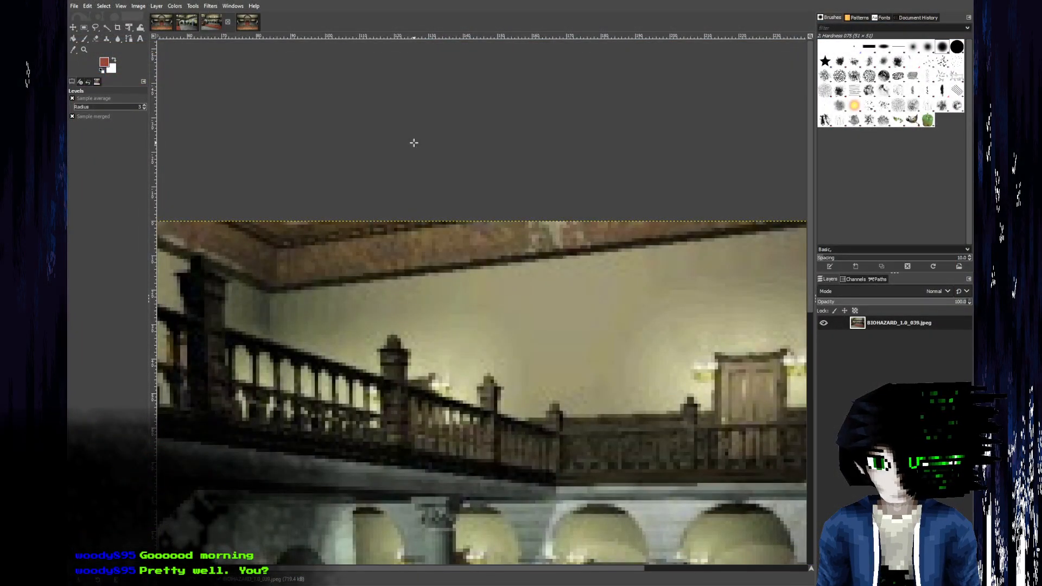
pyautogui.hotkey('alt', 'Tab')
pyautogui.keyDown('ctrl'); pyautogui.scroll(-3, 475, 300); pyautogui.keyUp('ctrl')
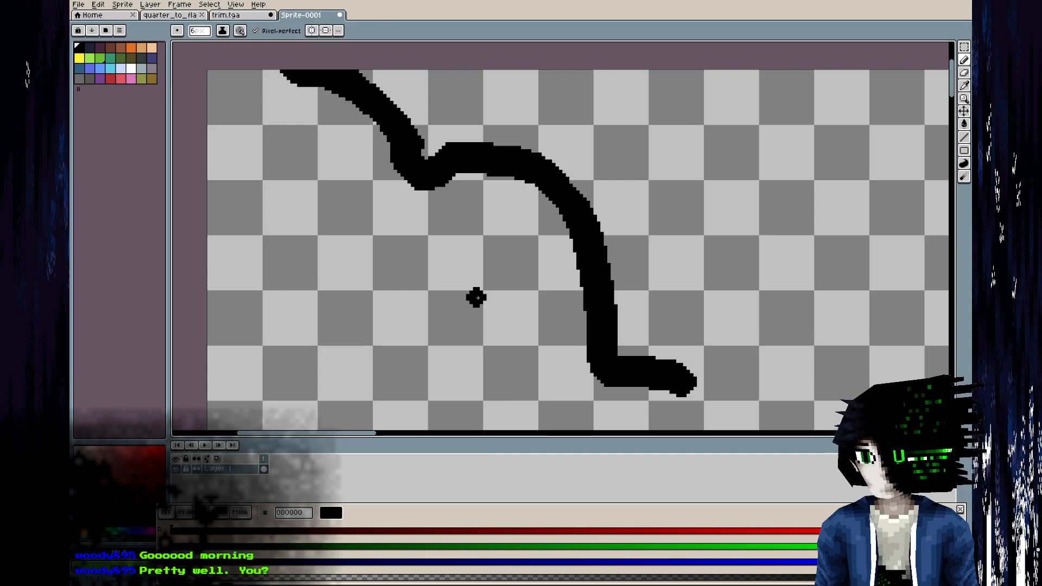
pyautogui.scroll(-3, 477, 301)
pyautogui.scroll(1, 556, 362)
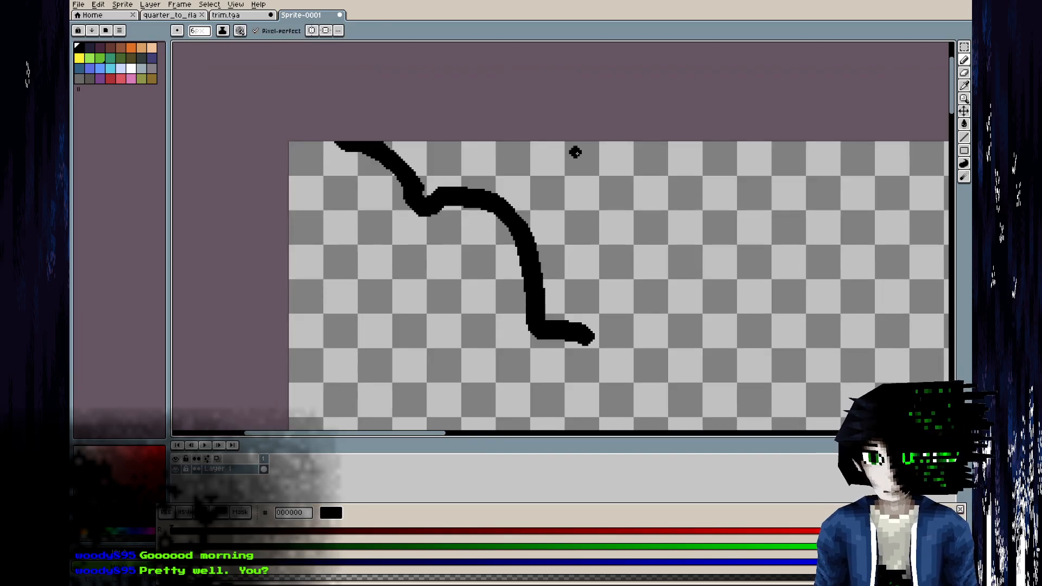
# Compare the sketched profile with the hall reference in GIMP and the upper wall mesh in Blender.
pyautogui.press('i')
pyautogui.hotkey('alt', 'Tab')
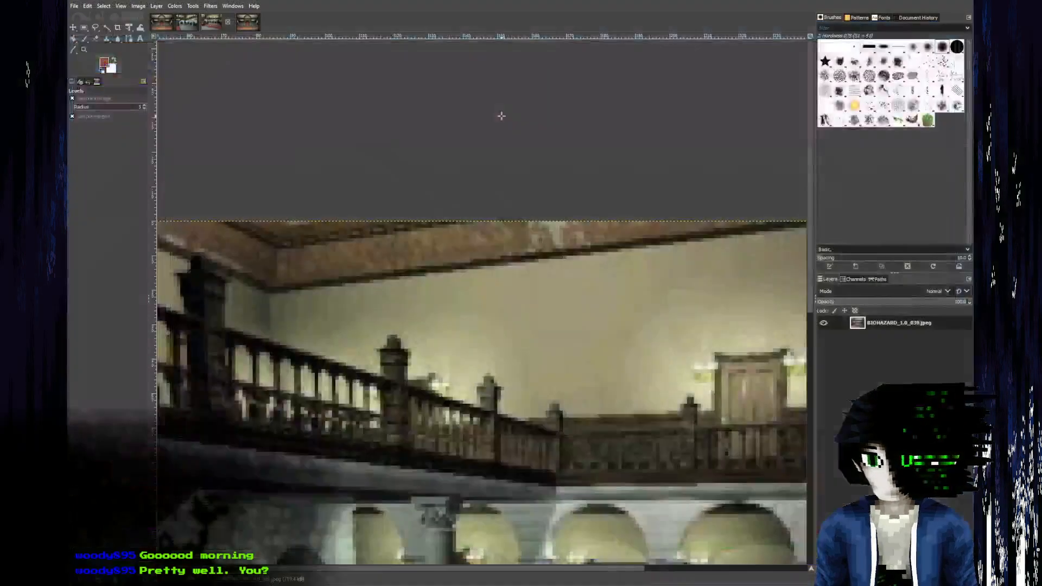
pyautogui.hotkey('alt', 'Tab')
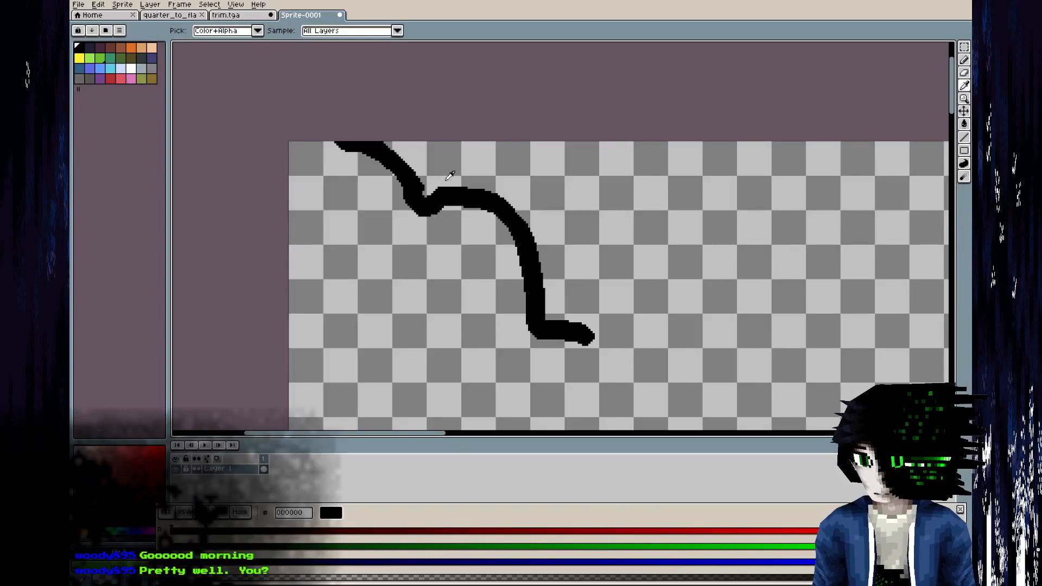
pyautogui.hotkey('alt', 'Tab')
pyautogui.scroll(4, 308, 225)
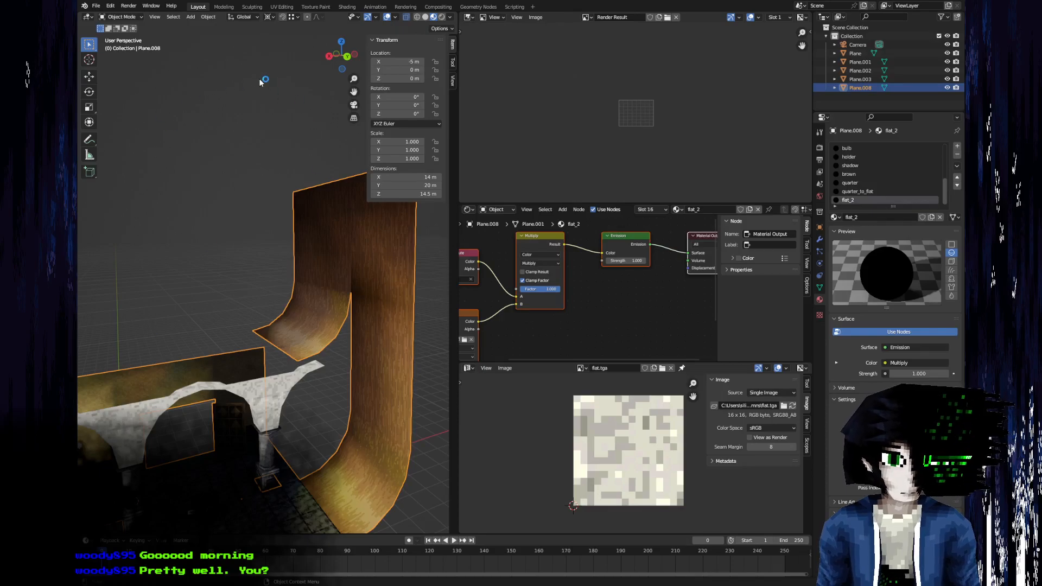
pyautogui.moveTo(114, 390); pyautogui.dragTo(314, 316, button='middle')
pyautogui.hotkey('alt', 'Tab')
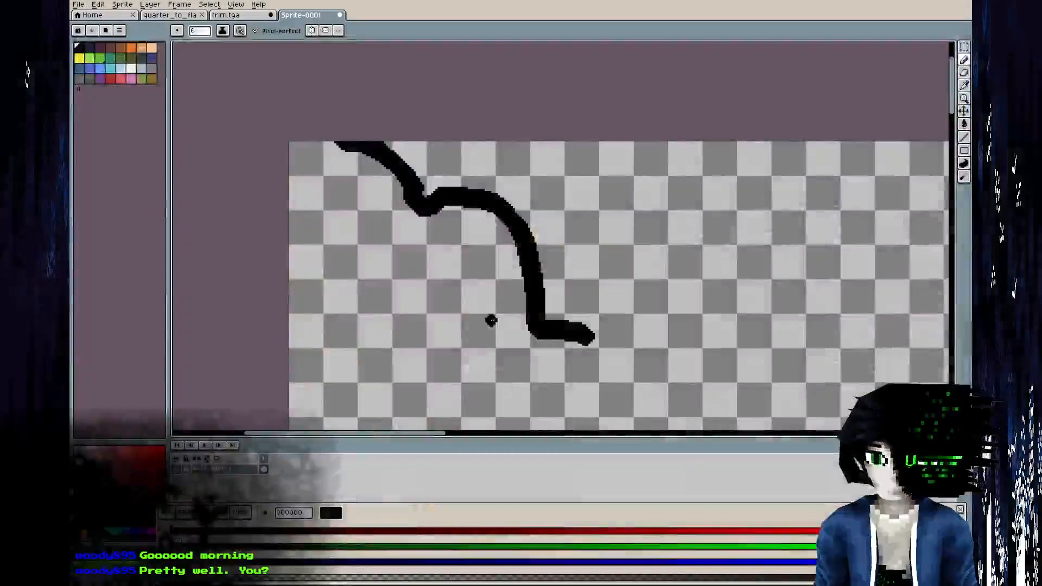
# Return to trim.tga in Aseprite and clear all of its artwork.
pyautogui.click(244, 17)
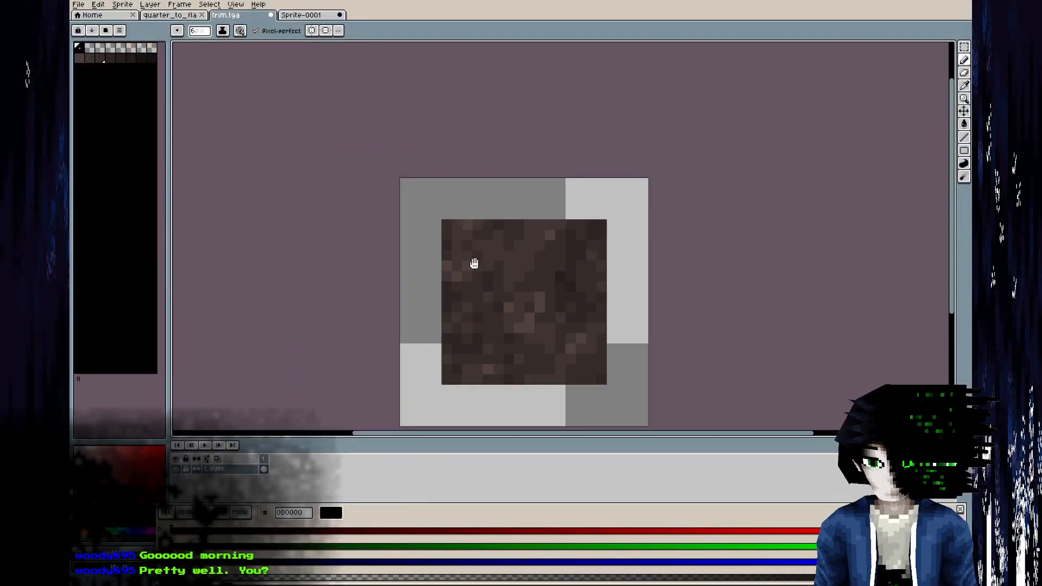
pyautogui.moveTo(472, 260); pyautogui.dragTo(436, 196, button='middle')
pyautogui.hotkey('ctrl', 'a')
pyautogui.press('Delete')
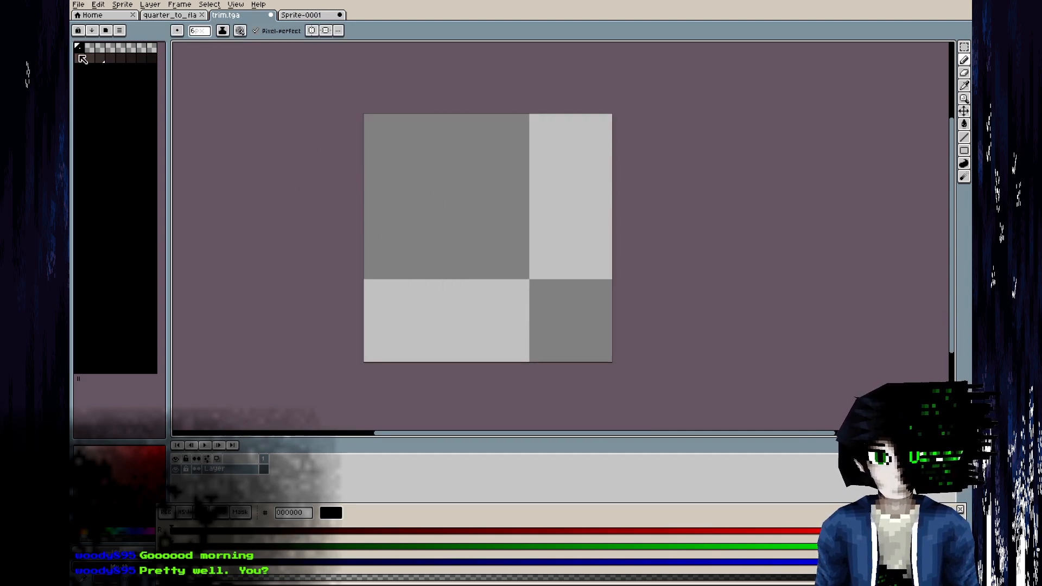
# Draw two full-width one-pixel lines along the texture's lower edge, 141110 at the bottom and 211b1a above it.
pyautogui.click(153, 61)
pyautogui.press('l')
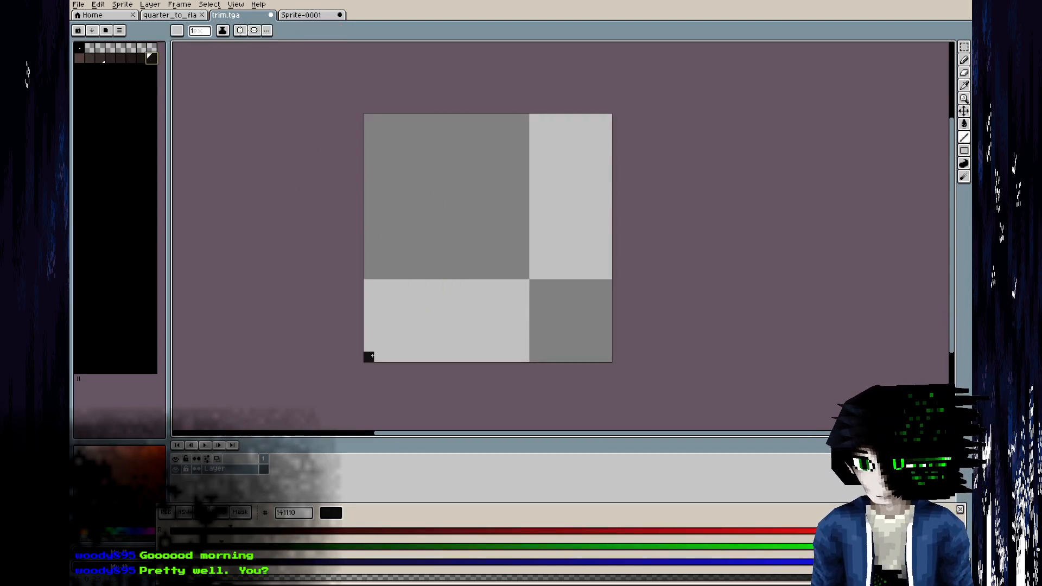
pyautogui.moveTo(368, 358); pyautogui.dragTo(615, 356)
pyautogui.press('i')
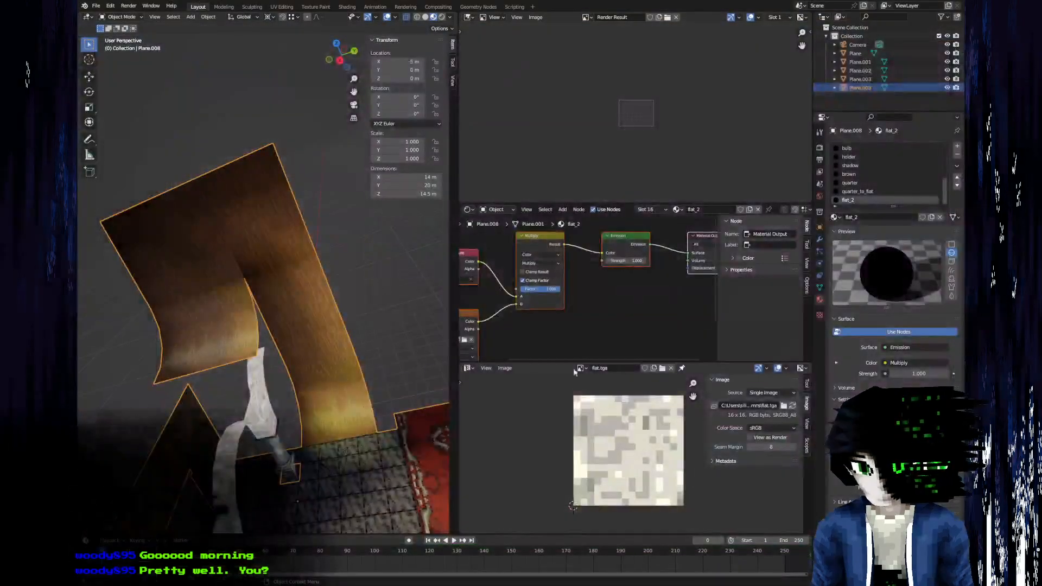
pyautogui.press('b')
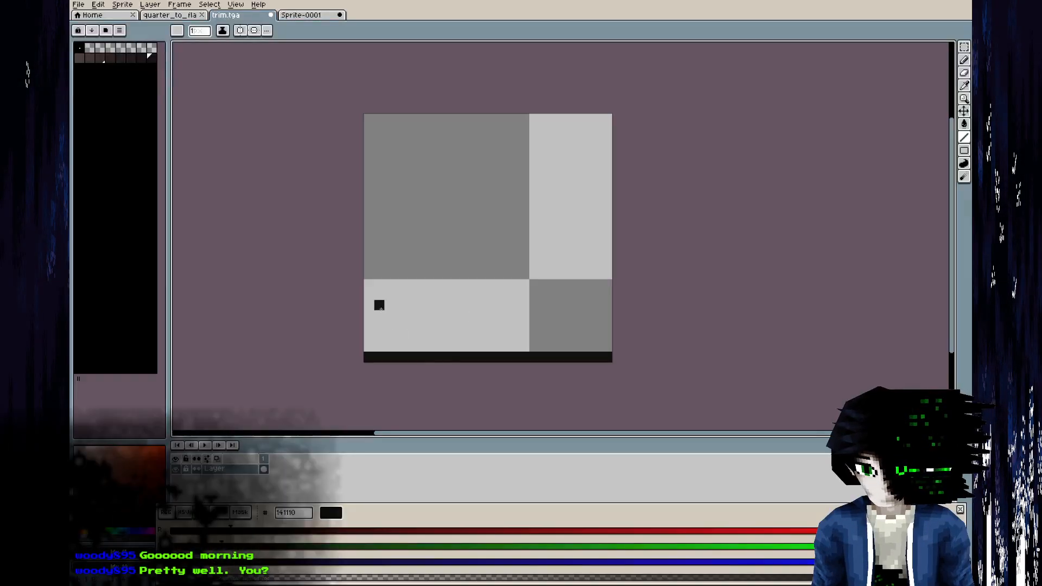
pyautogui.press('[')
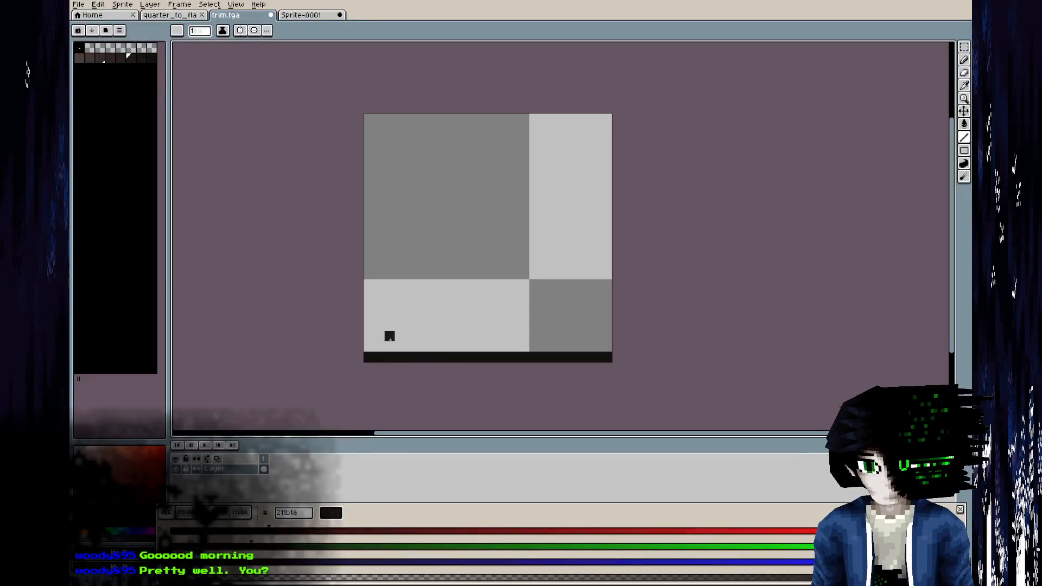
pyautogui.moveTo(369, 345); pyautogui.dragTo(616, 346)
# Add a 4f403d highlight line above the dark lines and a solid 403432 band ten pixels high above that.
pyautogui.press('[')
pyautogui.press('[')
pyautogui.press('[')
pyautogui.press('[')
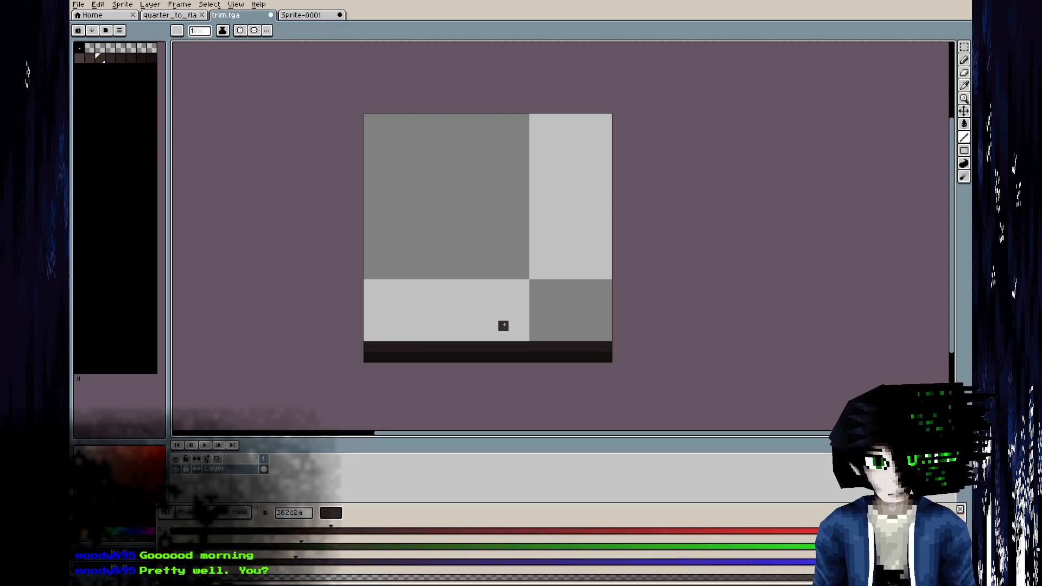
pyautogui.press('[')
pyautogui.moveTo(373, 337); pyautogui.dragTo(639, 335)
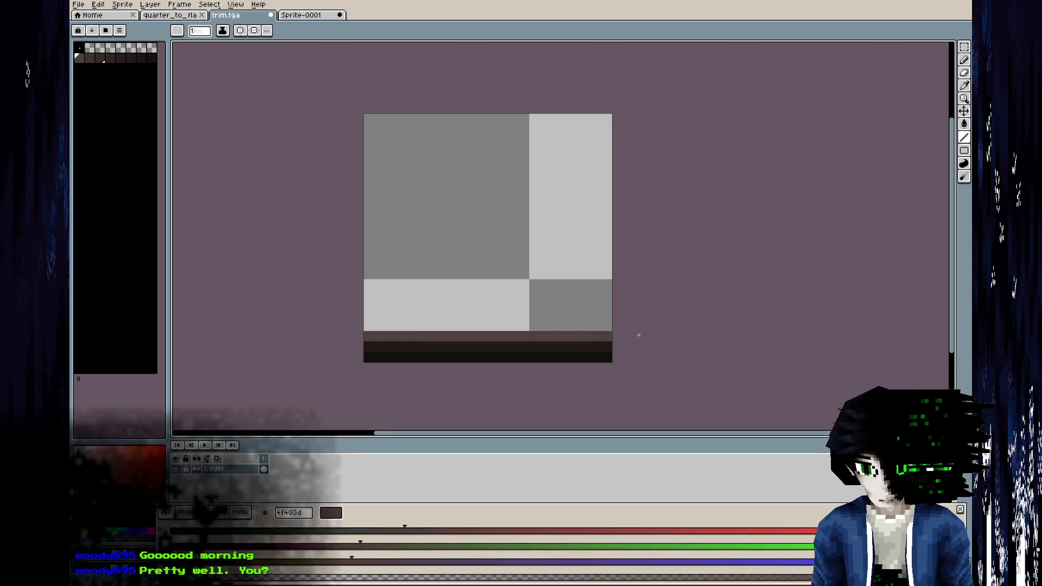
pyautogui.press(']')
pyautogui.moveTo(606, 232); pyautogui.dragTo(348, 232)
pyautogui.press('g')
pyautogui.click(472, 284)
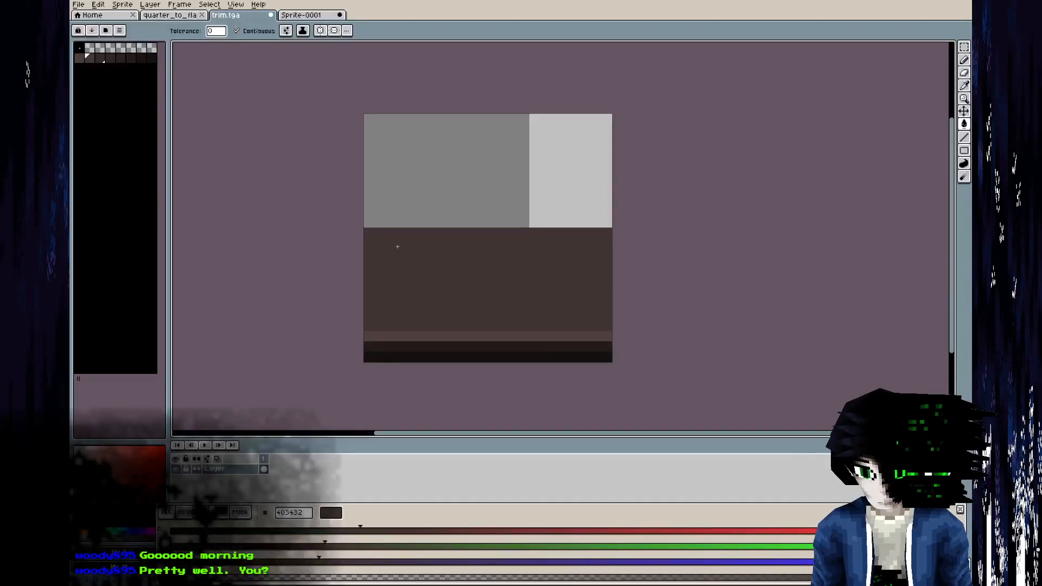
# Try to fill the remaining upper area of the texture with 211b1a.
pyautogui.press('[')
pyautogui.press(']')
pyautogui.press(']')
pyautogui.press(']')
pyautogui.press(']')
pyautogui.press(']')
pyautogui.click(370, 222)
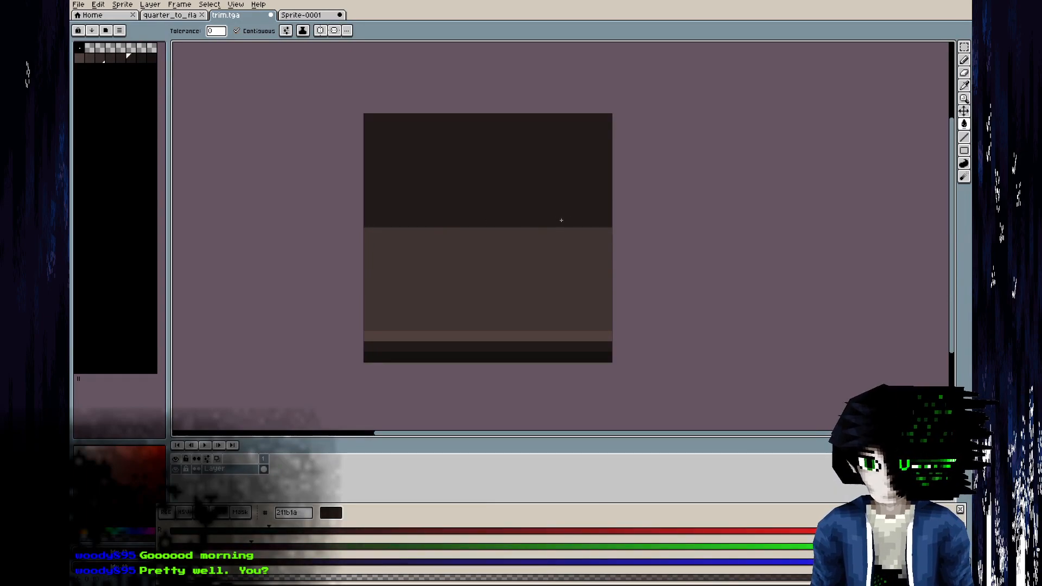
pyautogui.hotkey('ctrl', 'z')
# Draw a four-pixel dark groove with 211b1a edges above the band, fill the area above with 403432, and save trim.tga.
pyautogui.press('b')
pyautogui.moveTo(369, 222); pyautogui.dragTo(677, 220)
pyautogui.moveTo(607, 191)
pyautogui.mouseDown()
pyautogui.moveTo(367, 194)
pyautogui.moveTo(415, 210)
pyautogui.moveTo(639, 204)
pyautogui.moveTo(562, 211)
pyautogui.mouseUp()
pyautogui.press('[')
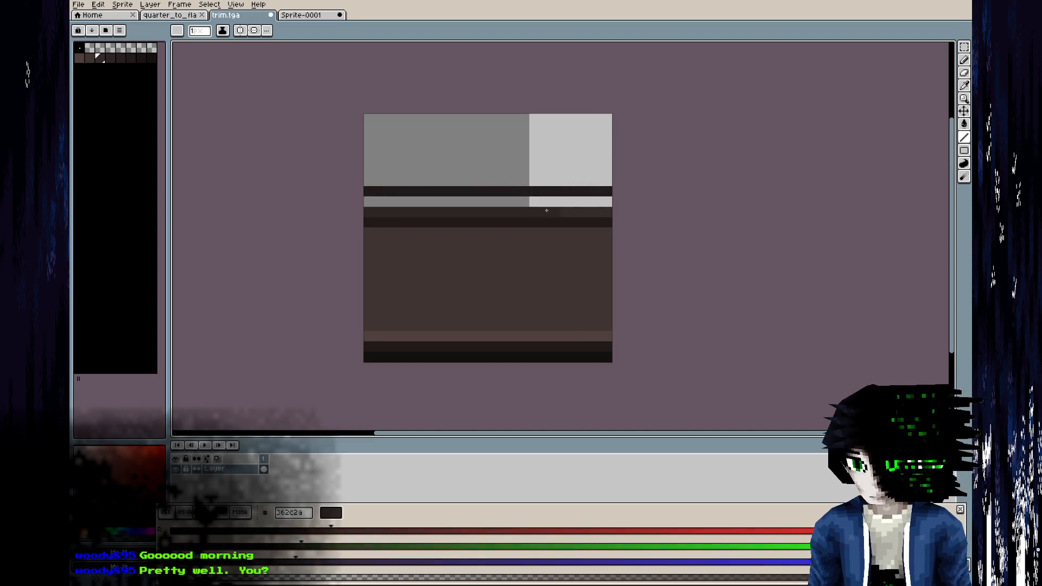
pyautogui.moveTo(368, 202); pyautogui.dragTo(614, 198)
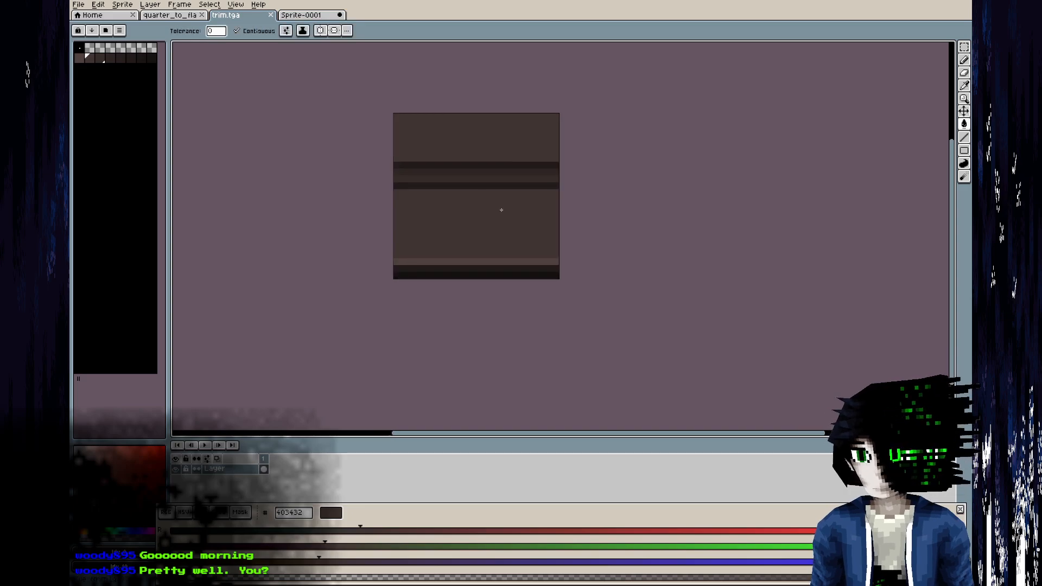
pyautogui.moveTo(501, 211); pyautogui.dragTo(505, 296, button='middle')
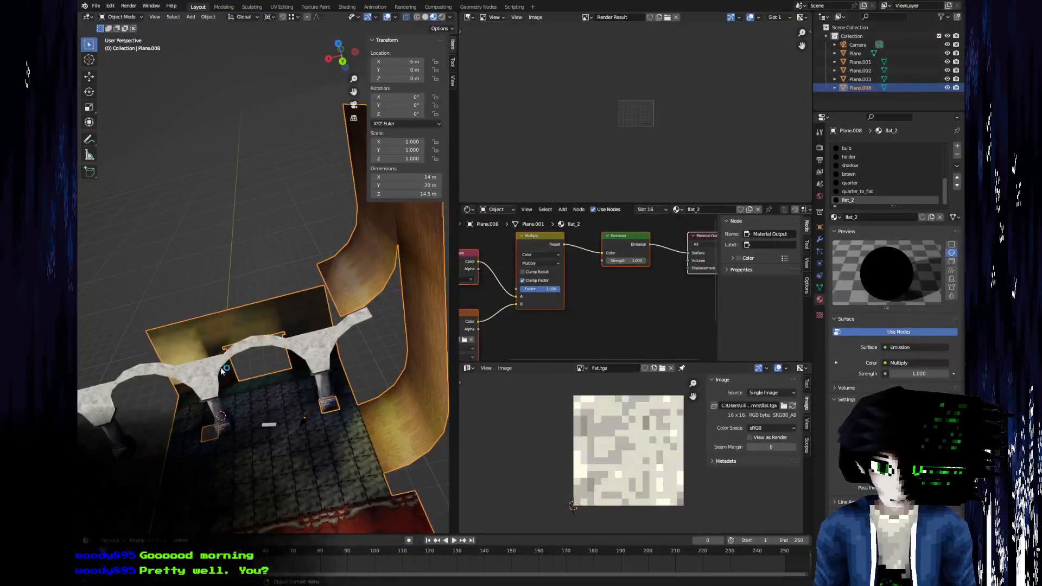
# Switch to Blender and snap the 3D cursor to the outer top corner vertex of the upper wall mesh.
pyautogui.moveTo(221, 371); pyautogui.dragTo(228, 399, button='middle')
pyautogui.scroll(-3, 228, 399)
pyautogui.moveTo(207, 315); pyautogui.dragTo(190, 257, button='middle')
pyautogui.scroll(3, 234, 266)
pyautogui.moveTo(330, 341); pyautogui.dragTo(240, 276, button='middle')
pyautogui.press('Tab')
pyautogui.press('F3')
pyautogui.write('snap cursor to sel')
pyautogui.press('Return')
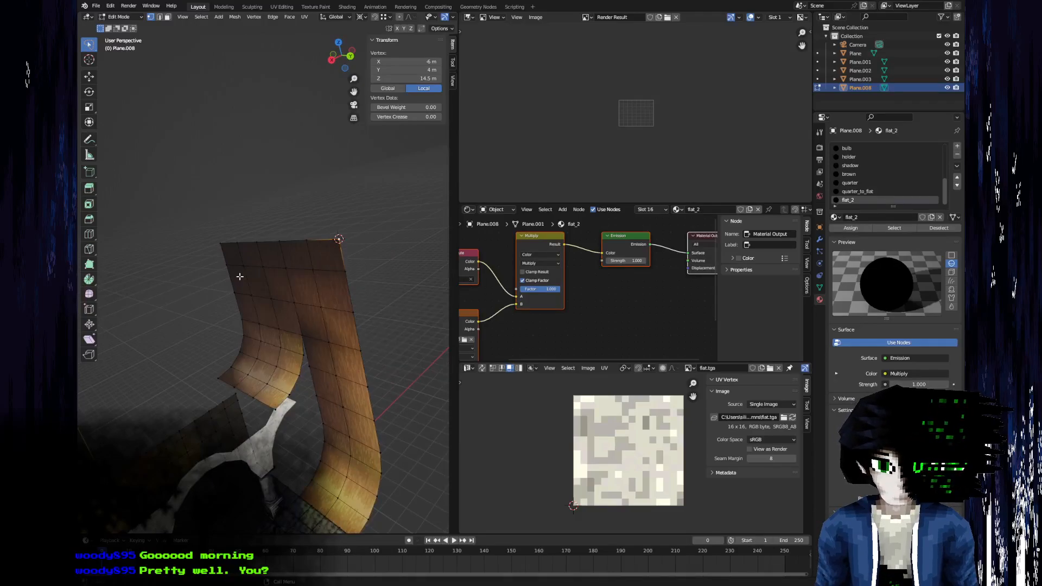
pyautogui.press('Tab')
# Set the 3D cursor's X location to -9 m.
pyautogui.moveTo(299, 261); pyautogui.dragTo(179, 330, button='middle')
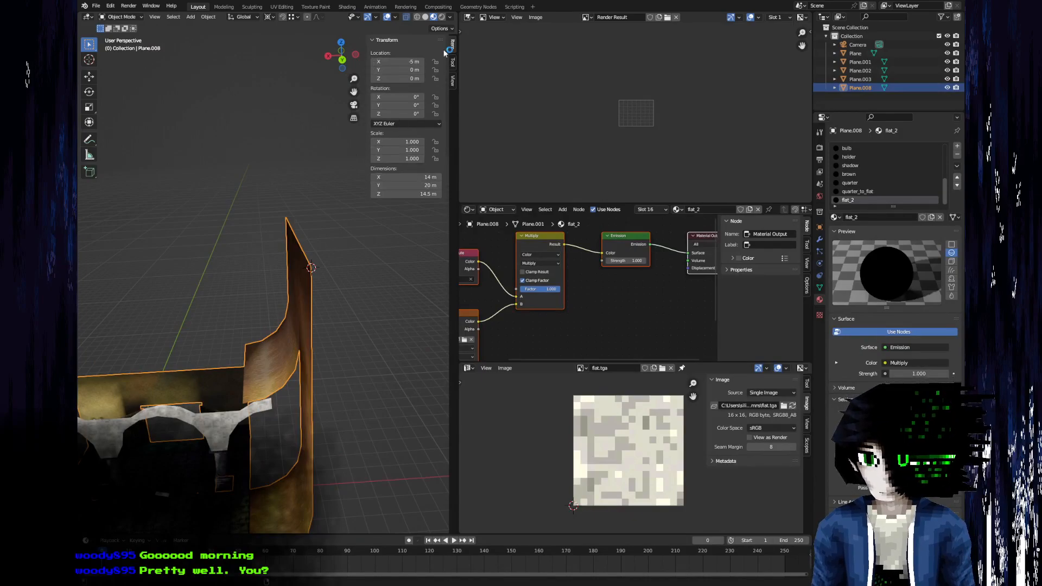
pyautogui.click(452, 82)
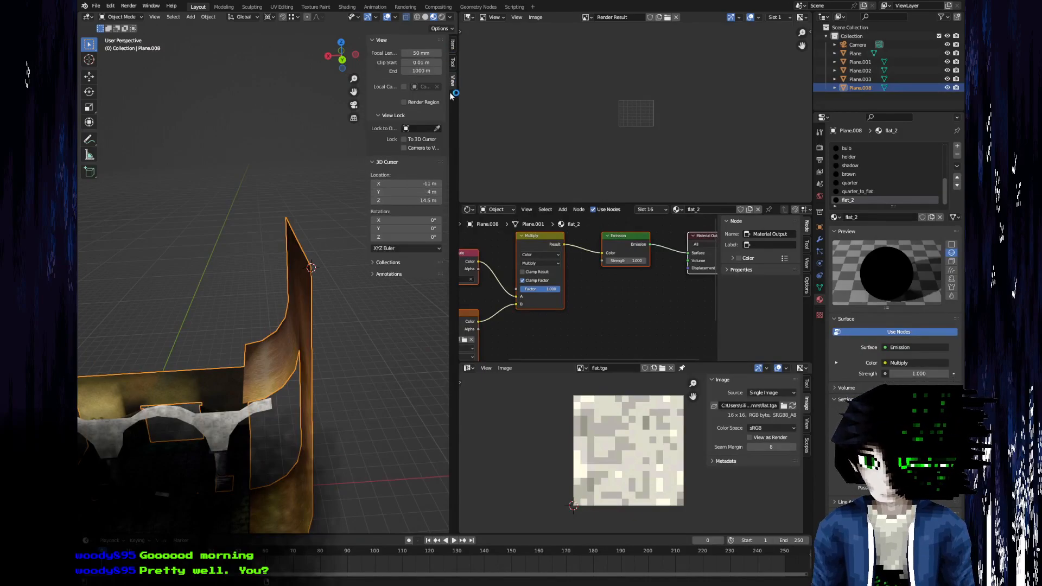
pyautogui.click(410, 183)
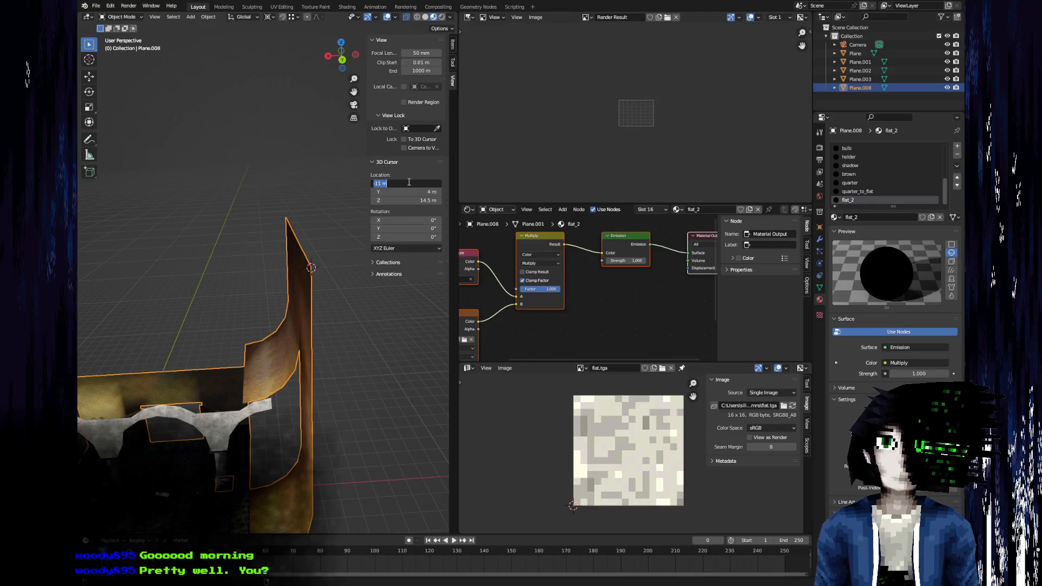
pyautogui.press('Return')
# Add a 12-vertex mesh circle with a 2 m radius at the 3D cursor, rotated 90° to stand upright.
pyautogui.moveTo(205, 395); pyautogui.dragTo(152, 31, button='middle')
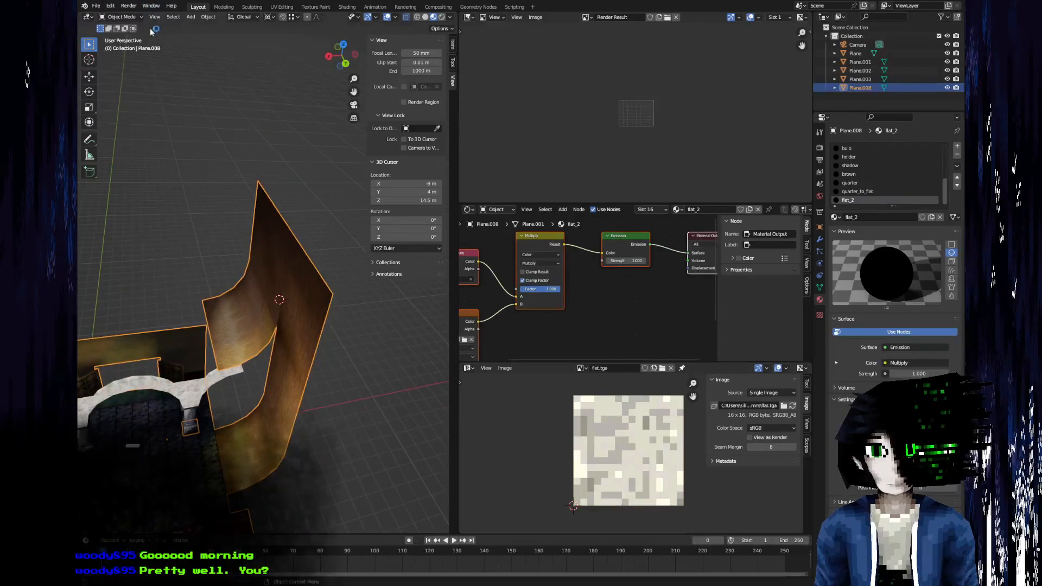
pyautogui.click(192, 17)
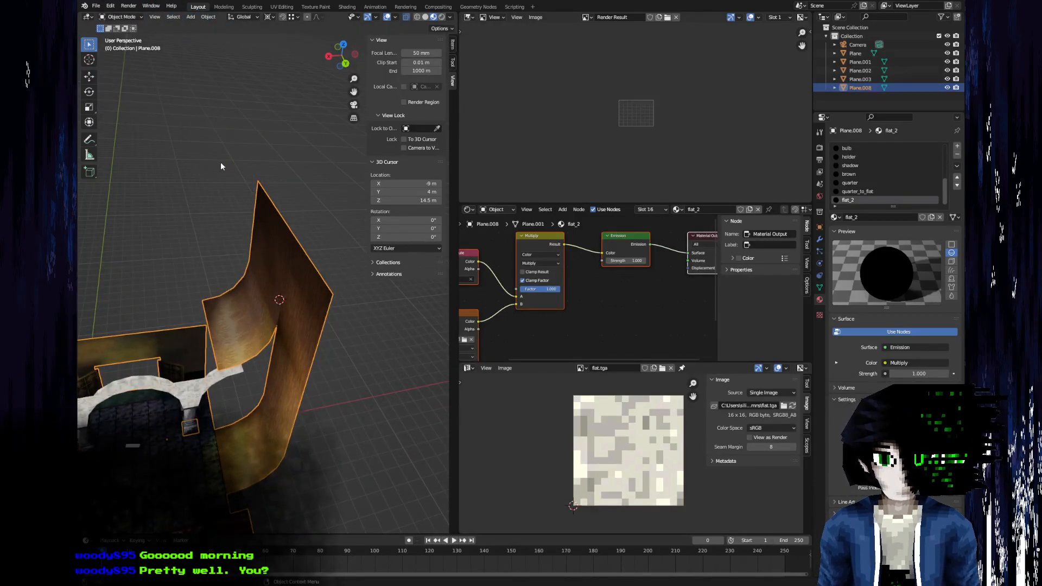
pyautogui.press('F3')
pyautogui.write('add cir')
pyautogui.press('Return')
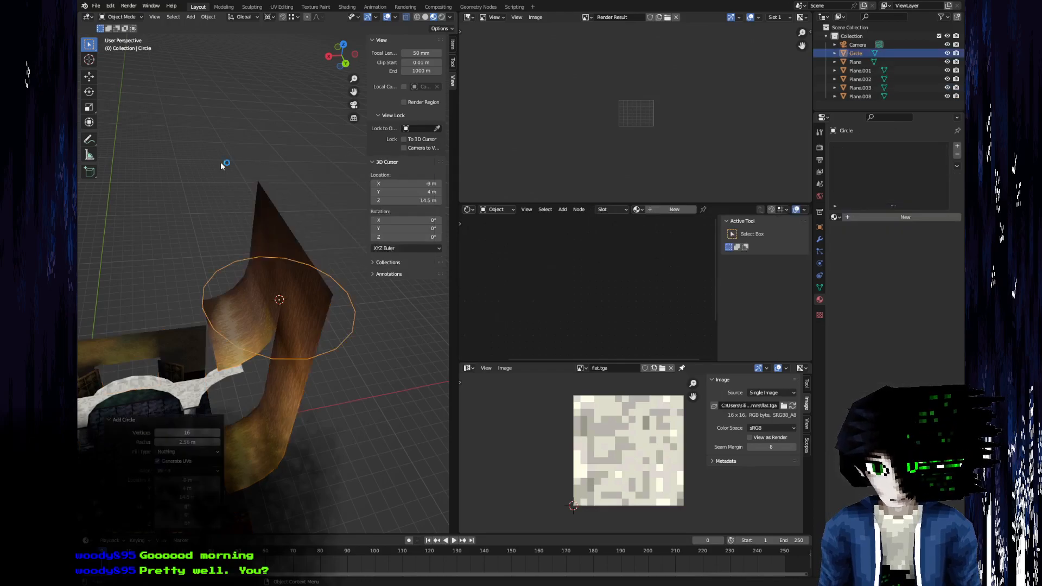
pyautogui.click(188, 443)
pyautogui.write('2')
pyautogui.press('Return')
pyautogui.click(186, 432)
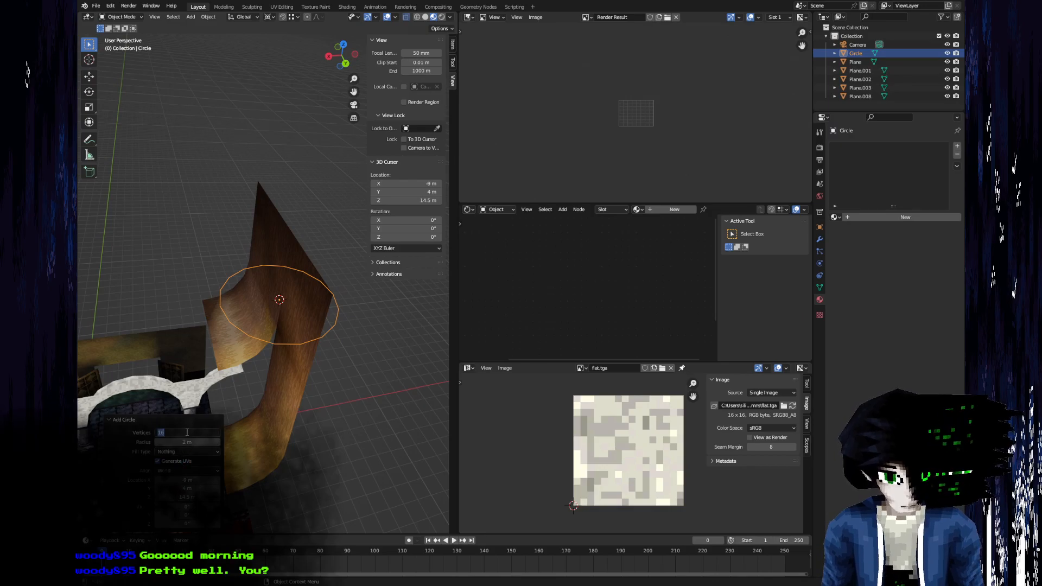
pyautogui.write('12')
pyautogui.press('Return')
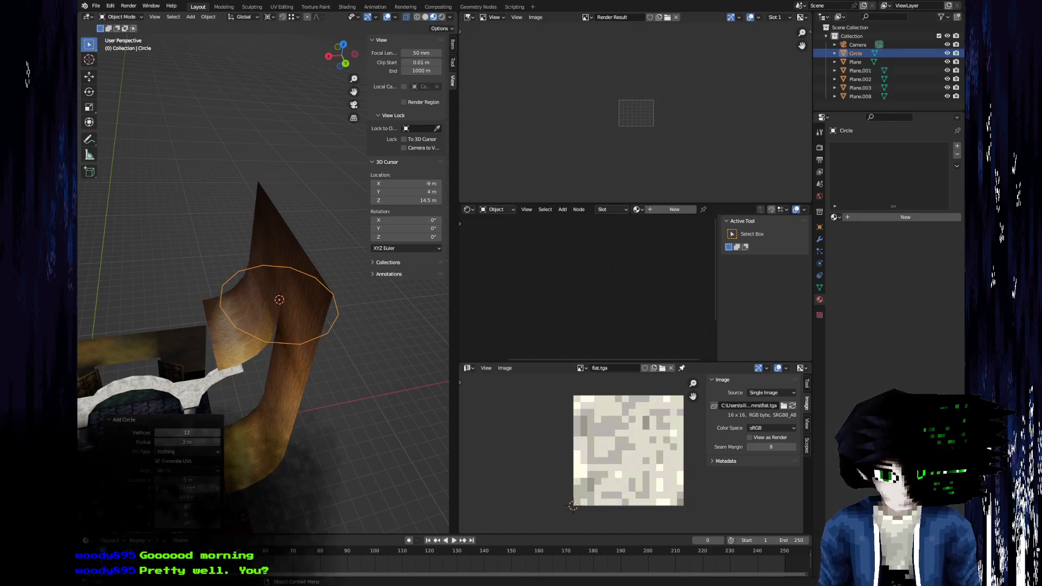
pyautogui.write('90')
pyautogui.press('Return')
# Delete the unwanted parts of the circle, keeping only the upper quarter arc that starts at the wall's top edge.
pyautogui.moveTo(195, 305); pyautogui.dragTo(204, 274, button='middle')
pyautogui.press('Tab')
pyautogui.press('3')
pyautogui.moveTo(335, 298); pyautogui.dragTo(227, 228, button='middle')
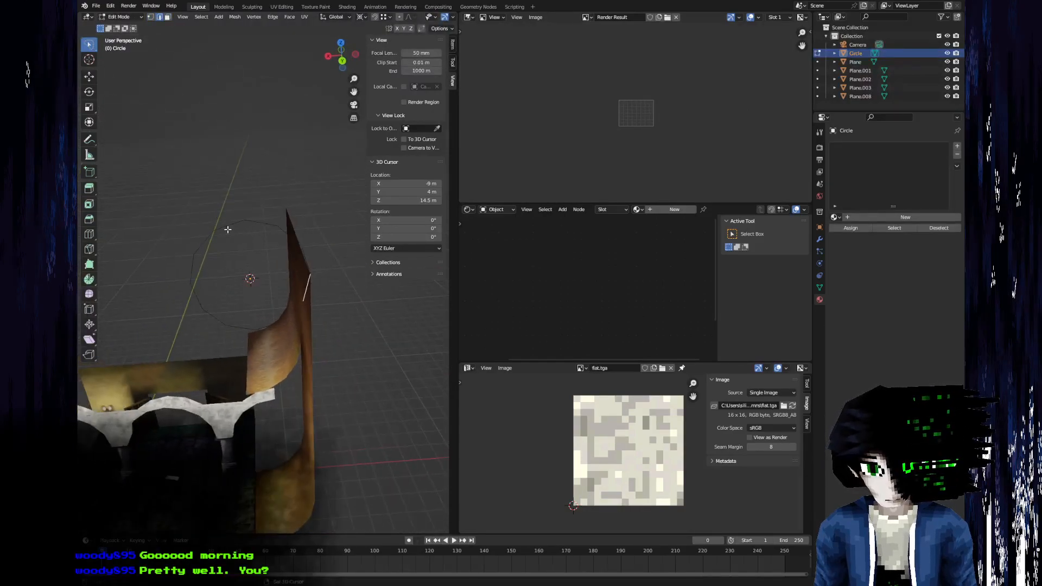
pyautogui.press('x')
pyautogui.click(202, 138)
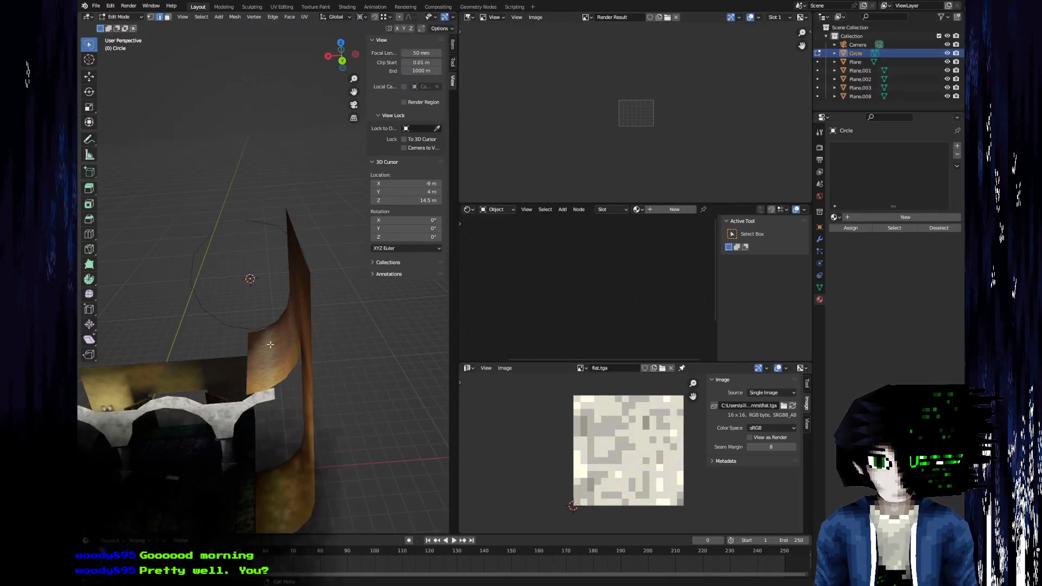
pyautogui.moveTo(273, 351); pyautogui.dragTo(251, 321, button='middle')
pyautogui.press('c')
pyautogui.press('Escape')
pyautogui.press('c')
pyautogui.moveTo(274, 307)
pyautogui.mouseDown()
pyautogui.moveTo(214, 302)
pyautogui.moveTo(183, 247)
pyautogui.mouseUp()
pyautogui.press('Escape')
pyautogui.press('x')
pyautogui.click(216, 282)
pyautogui.moveTo(217, 347); pyautogui.dragTo(339, 292, button='middle')
pyautogui.press('Tab')
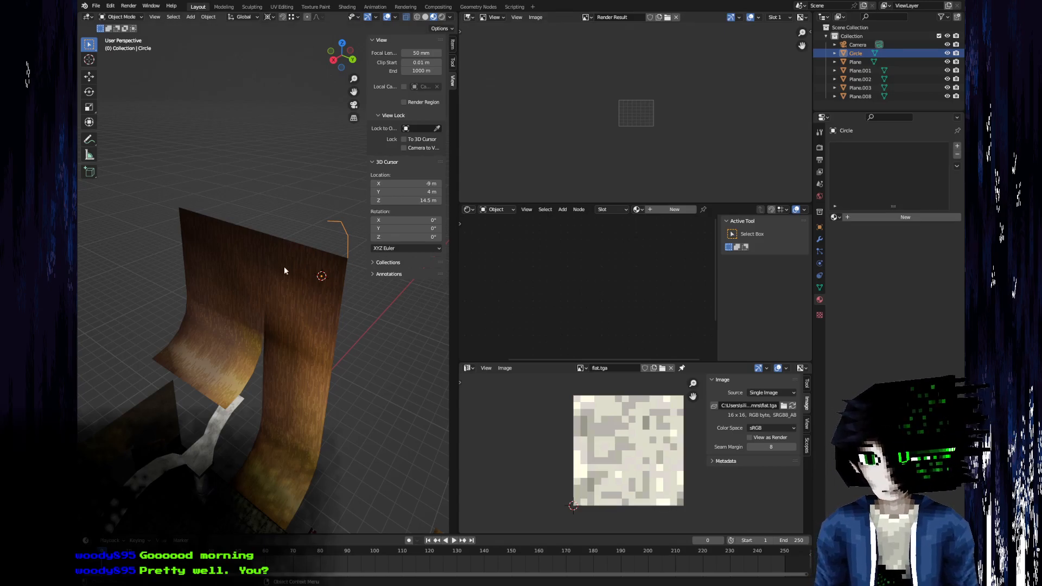
# Extrude the quarter arc -10 m along the Y axis to form a curved strip along the wall's top.
pyautogui.keyDown('shift'); pyautogui.moveTo(292, 266); pyautogui.dragTo(310, 409, button='middle'); pyautogui.keyUp('shift')
pyautogui.press('Tab')
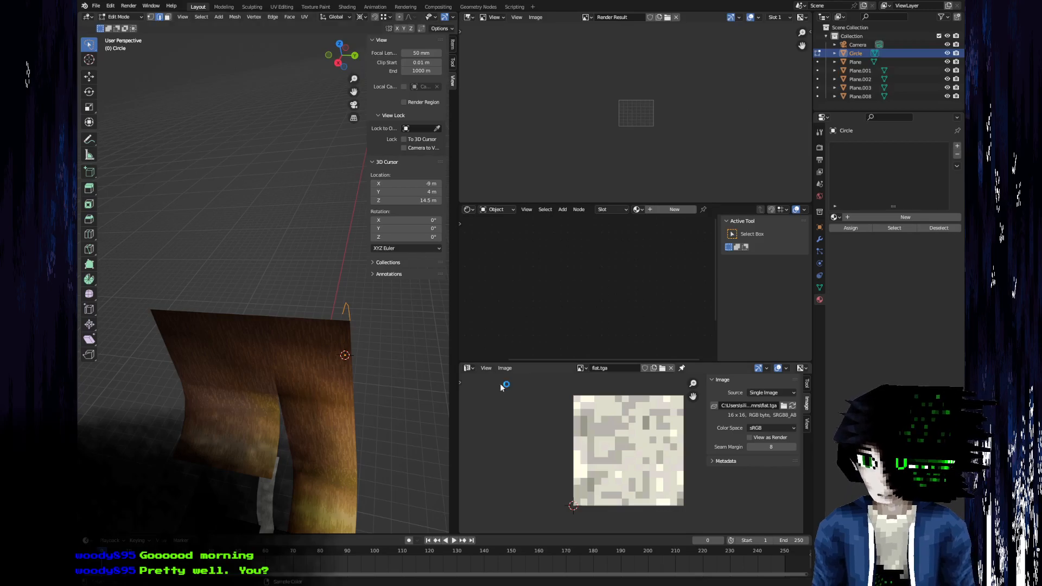
pyautogui.press('g')
pyautogui.write('xy')
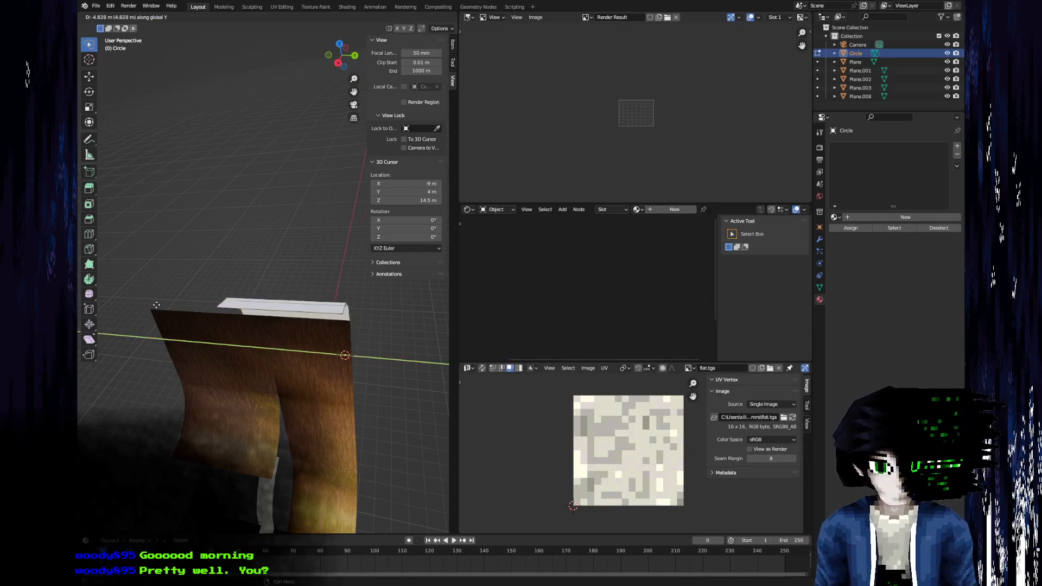
pyautogui.write('-10')
pyautogui.press('Return')
# Apply the curved trim strip's location, rotation and scale transforms.
pyautogui.moveTo(172, 338); pyautogui.dragTo(278, 327, button='middle')
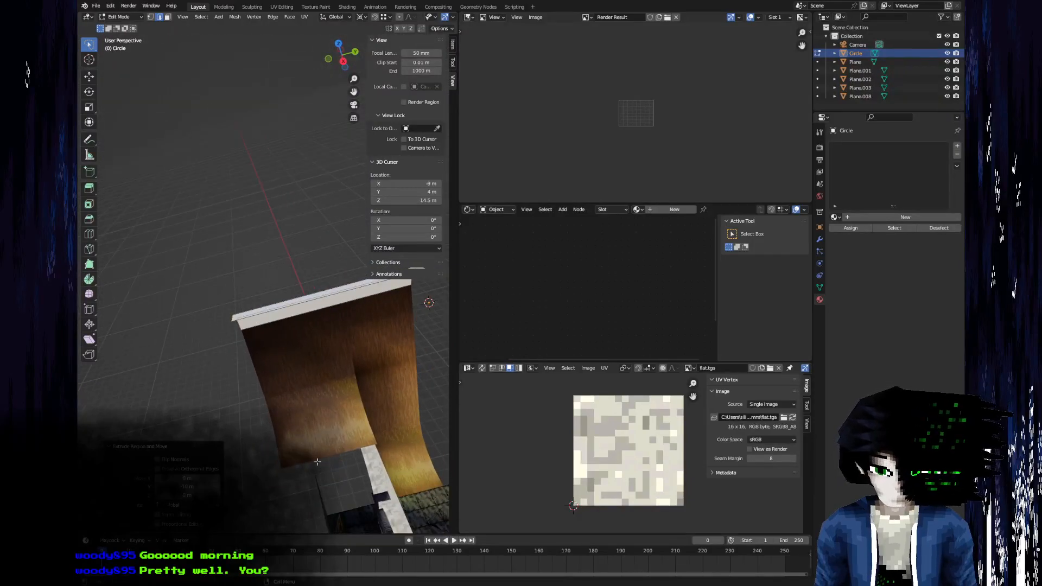
pyautogui.keyDown('shift'); pyautogui.moveTo(213, 337); pyautogui.dragTo(141, 358, button='middle'); pyautogui.keyUp('shift')
pyautogui.click(453, 43)
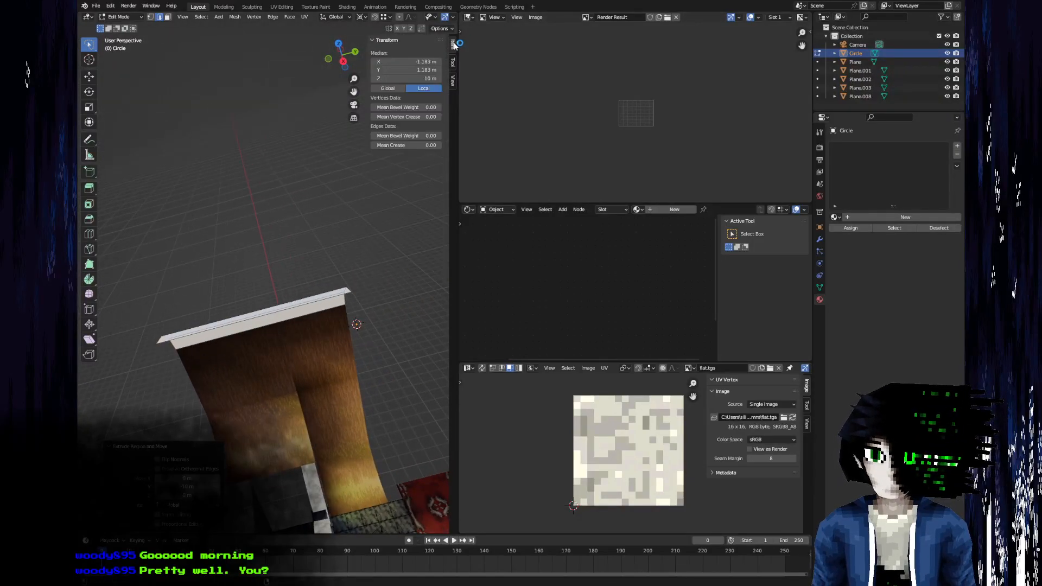
pyautogui.click(348, 297)
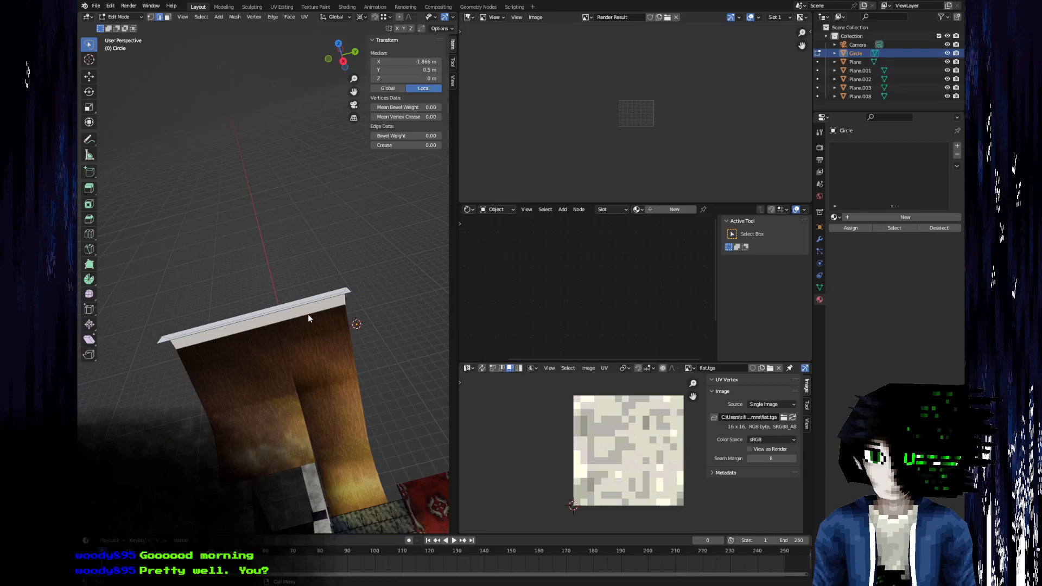
pyautogui.moveTo(253, 312); pyautogui.dragTo(251, 284, button='middle')
pyautogui.click(203, 329)
pyautogui.moveTo(226, 324); pyautogui.dragTo(347, 282, button='middle')
pyautogui.press('Tab')
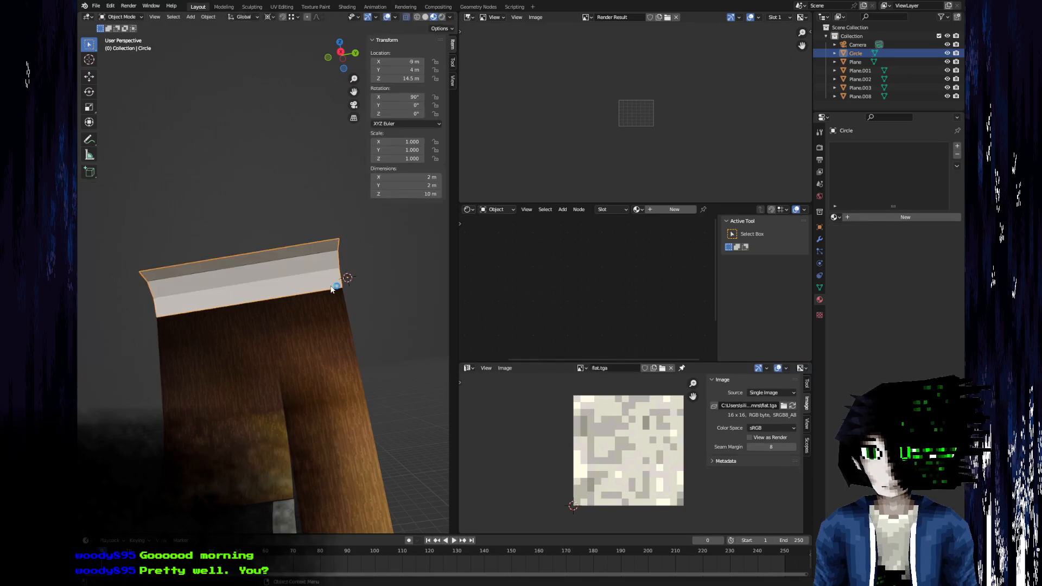
pyautogui.hotkey('ctrl', 'a')
pyautogui.click(314, 314)
# Check the coordinates of the end edges at both ends of the curved trim strip.
pyautogui.press('Tab')
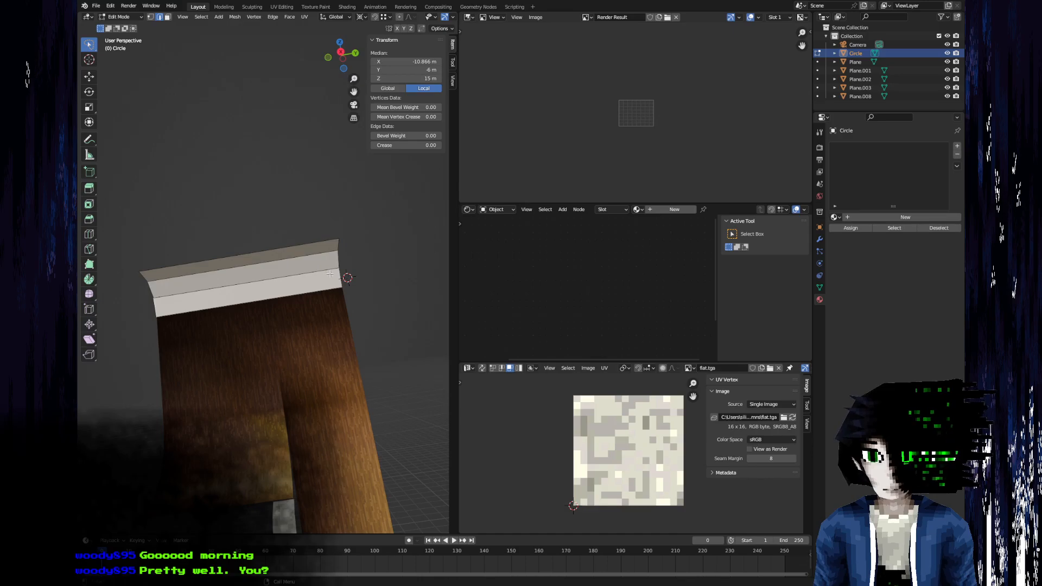
pyautogui.click(147, 304)
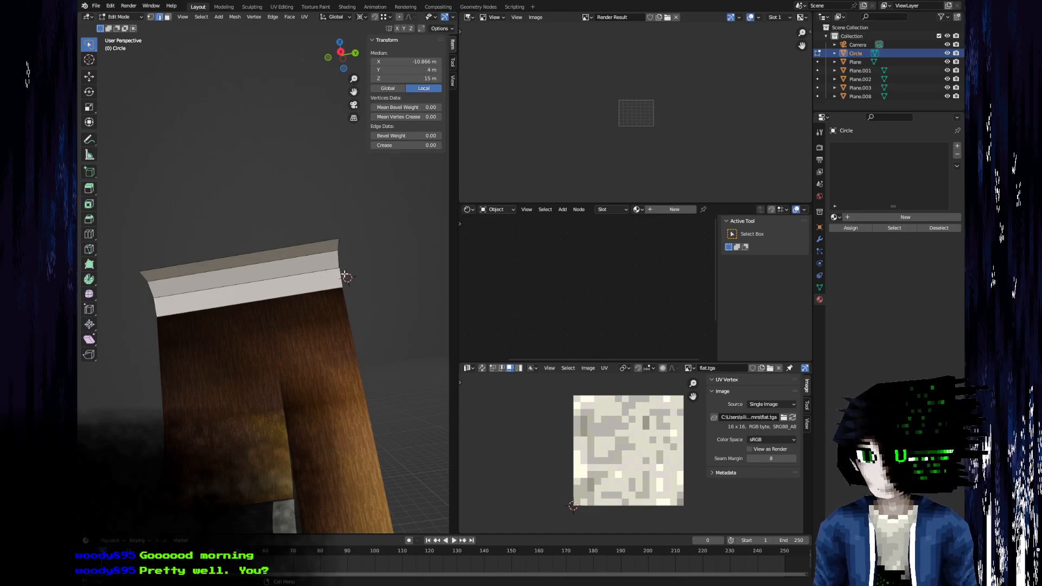
pyautogui.hotkey('alt', 'a')
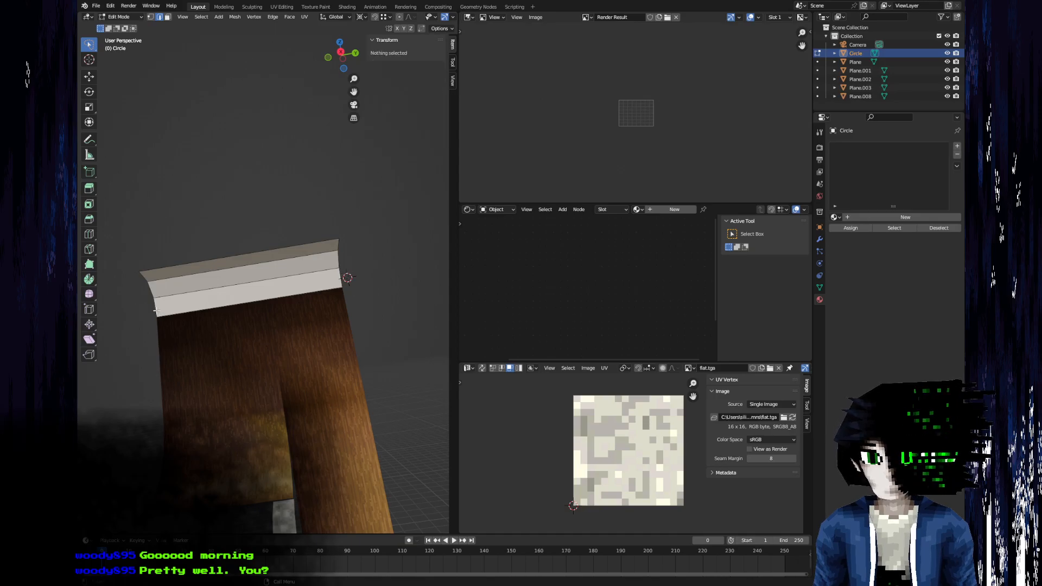
pyautogui.click(301, 276)
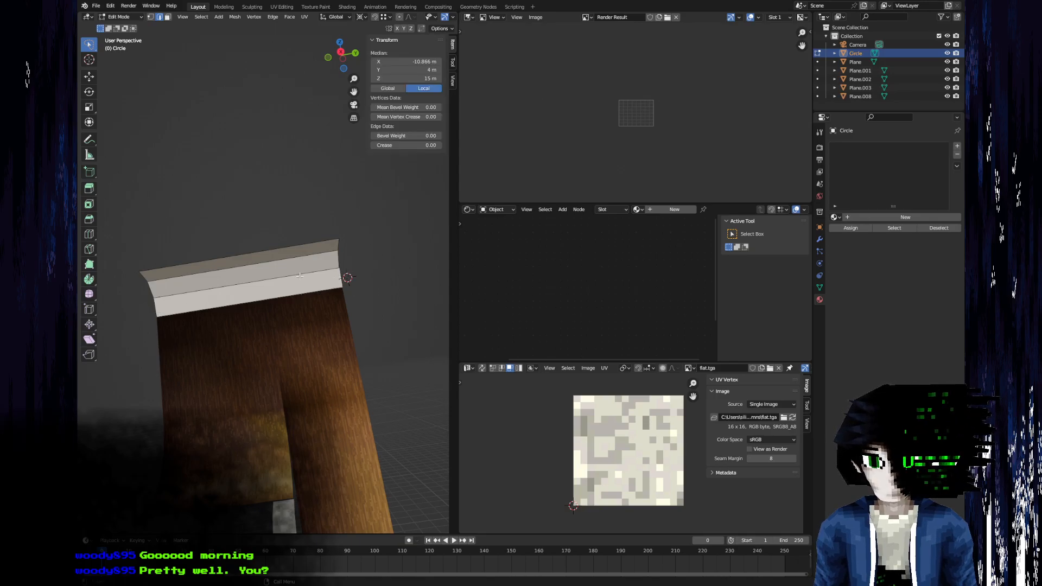
# Subdivide the trim strip along its length with 3 cuts.
pyautogui.keyDown('ctrl'); pyautogui.keyDown('alt'); pyautogui.click(264, 255); pyautogui.keyUp('alt'); pyautogui.keyUp('ctrl')
pyautogui.rightClick(264, 255)
pyautogui.click(264, 254)
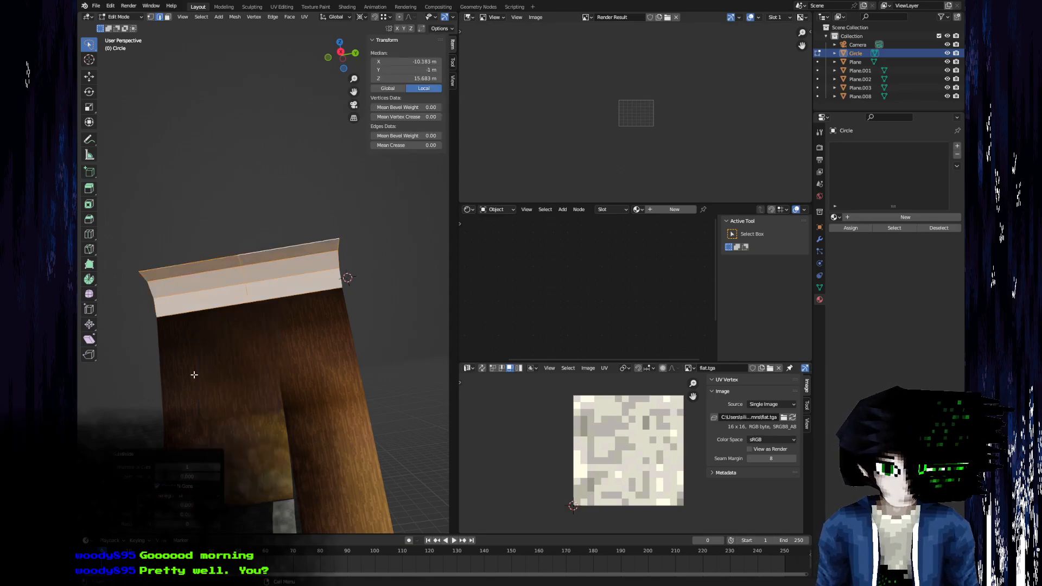
pyautogui.moveTo(242, 370); pyautogui.dragTo(238, 303, button='middle')
pyautogui.click(216, 467)
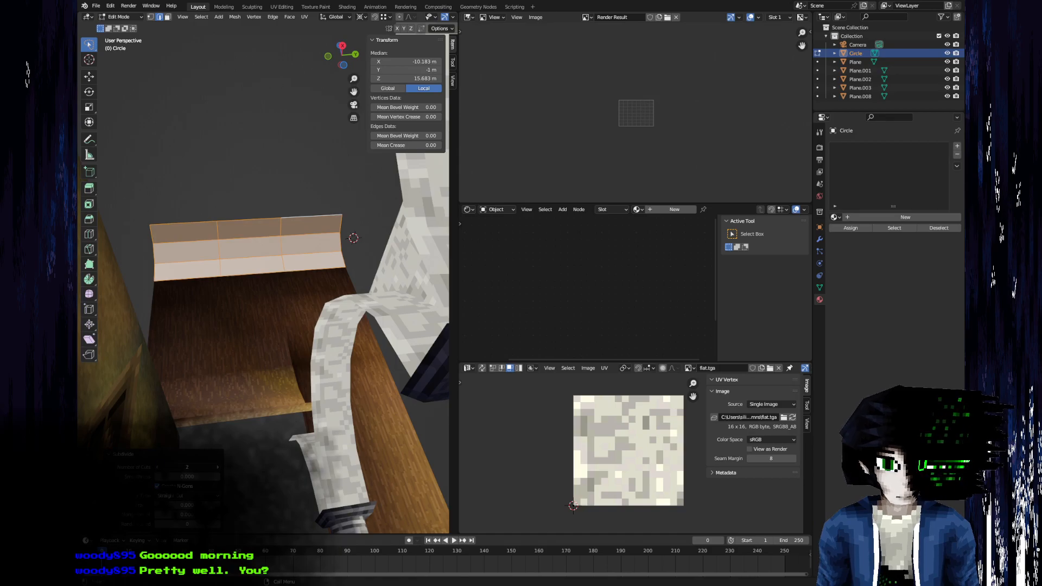
pyautogui.write('3')
pyautogui.press('Return')
# Snap the 3D cursor to the strip's lower corner vertex at the far end of the wall.
pyautogui.click(201, 251)
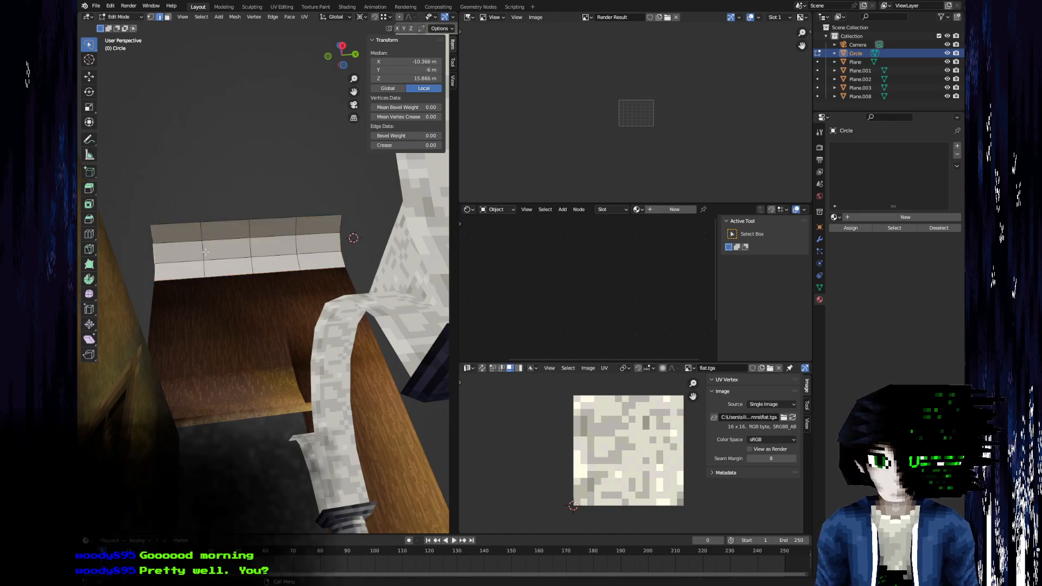
pyautogui.moveTo(258, 247); pyautogui.dragTo(256, 322, button='middle')
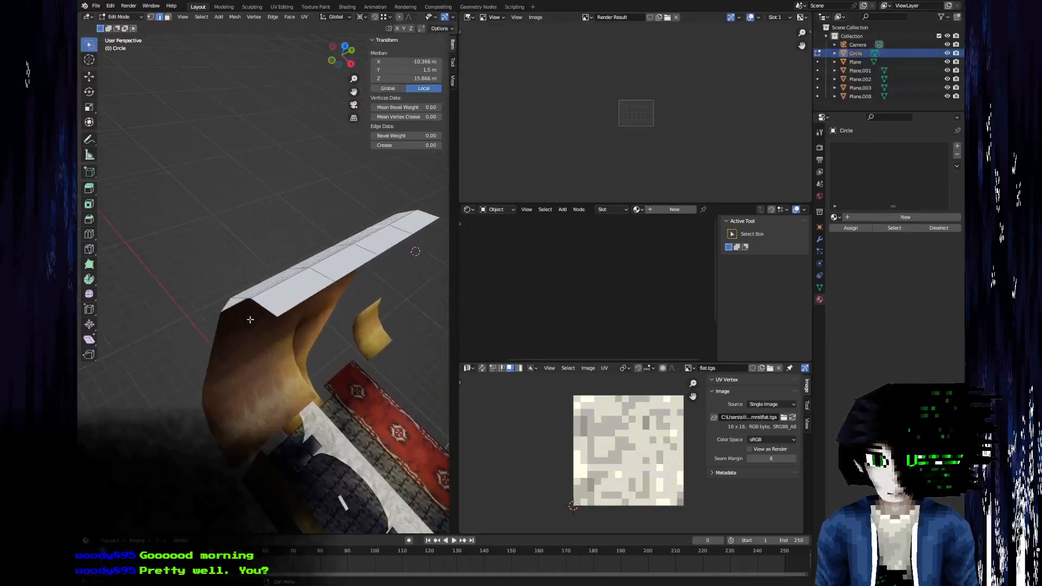
pyautogui.click(221, 312)
pyautogui.press('F3')
pyautogui.write('snap cursor to sel')
pyautogui.press('Return')
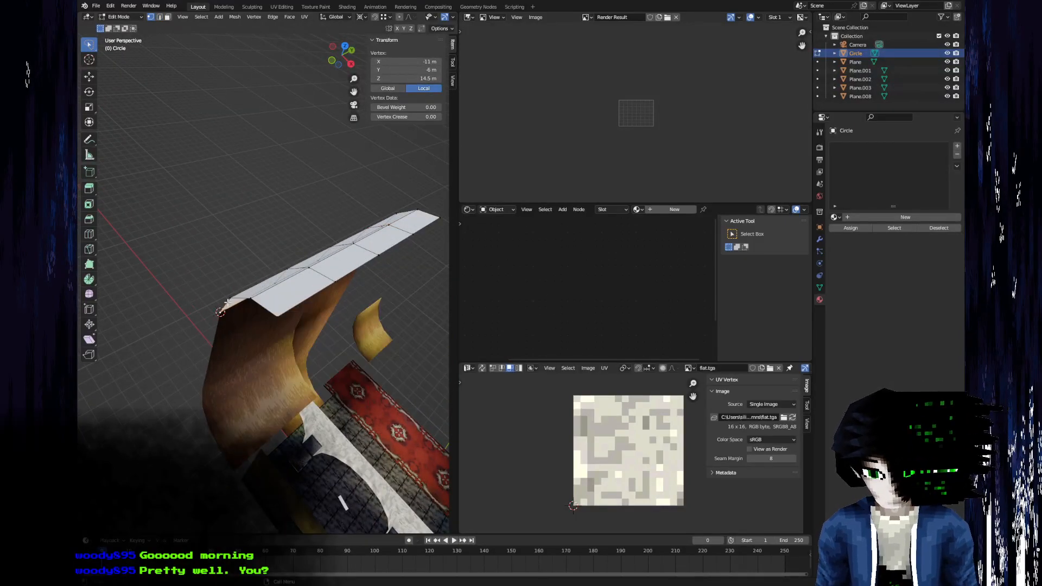
# Select all linked faces of the curved trim strip and unwrap them.
pyautogui.press('3')
pyautogui.click(300, 282)
pyautogui.press('l')
pyautogui.moveTo(300, 282); pyautogui.dragTo(159, 186, button='middle')
pyautogui.scroll(-3, 600, 470)
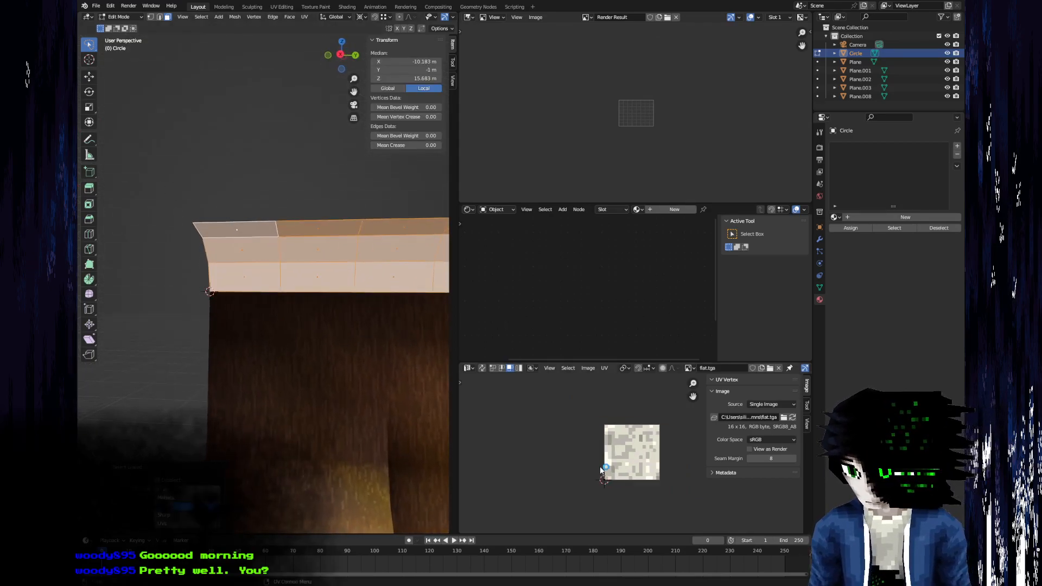
pyautogui.press('u')
pyautogui.click(239, 325)
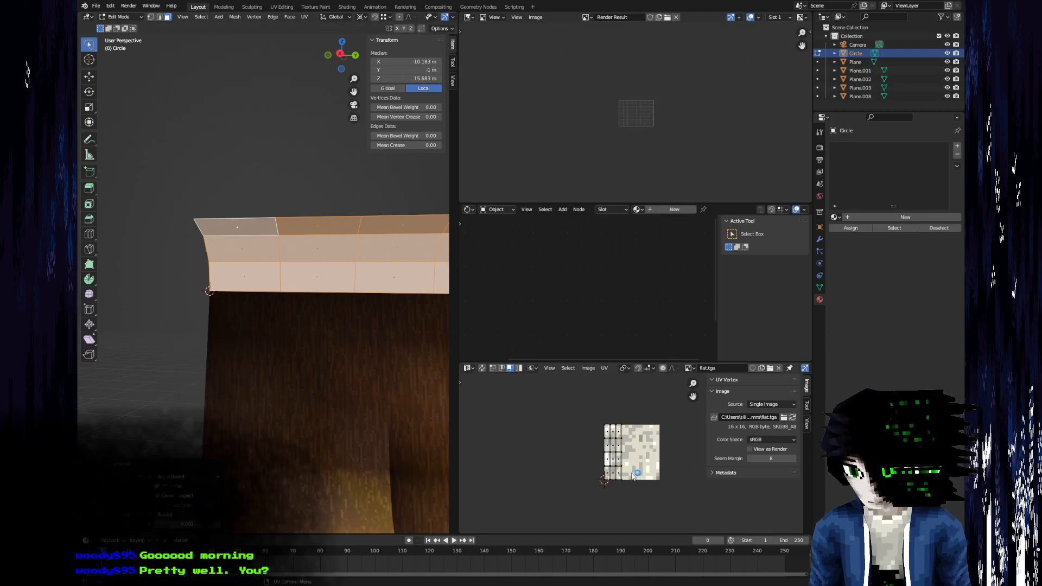
# Select all of the strip's UVs and scale them by 4 around the 2D cursor.
pyautogui.moveTo(624, 475); pyautogui.dragTo(586, 468, button='middle')
pyautogui.scroll(3, 585, 468)
pyautogui.press('a')
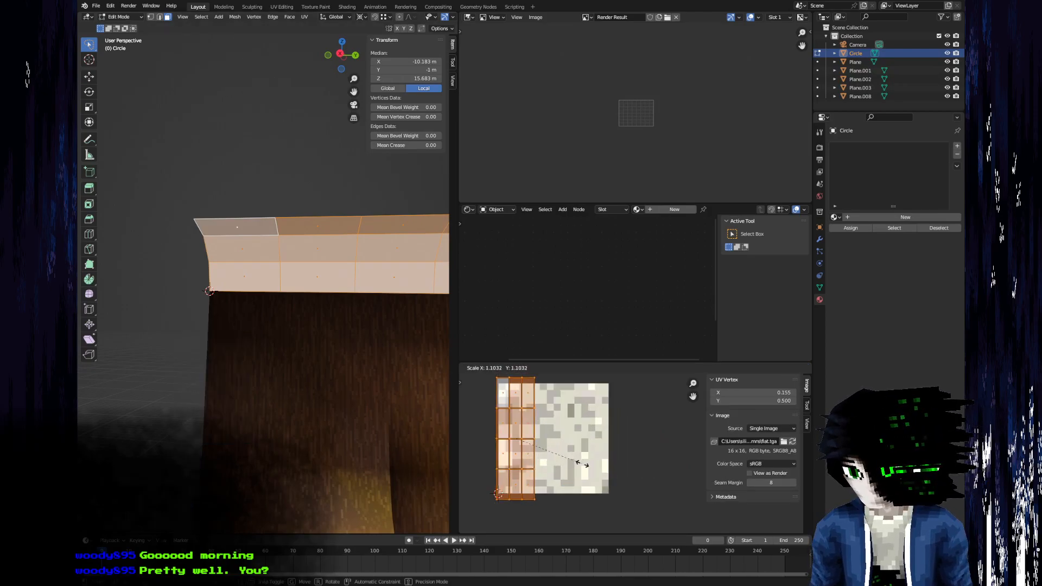
pyautogui.click(627, 369)
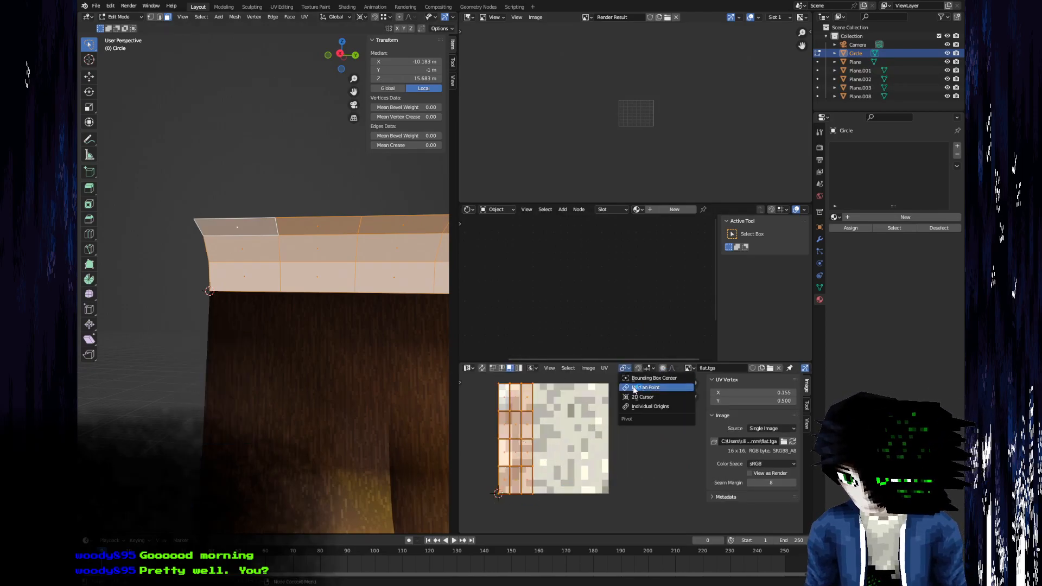
pyautogui.click(643, 401)
pyautogui.write('s')
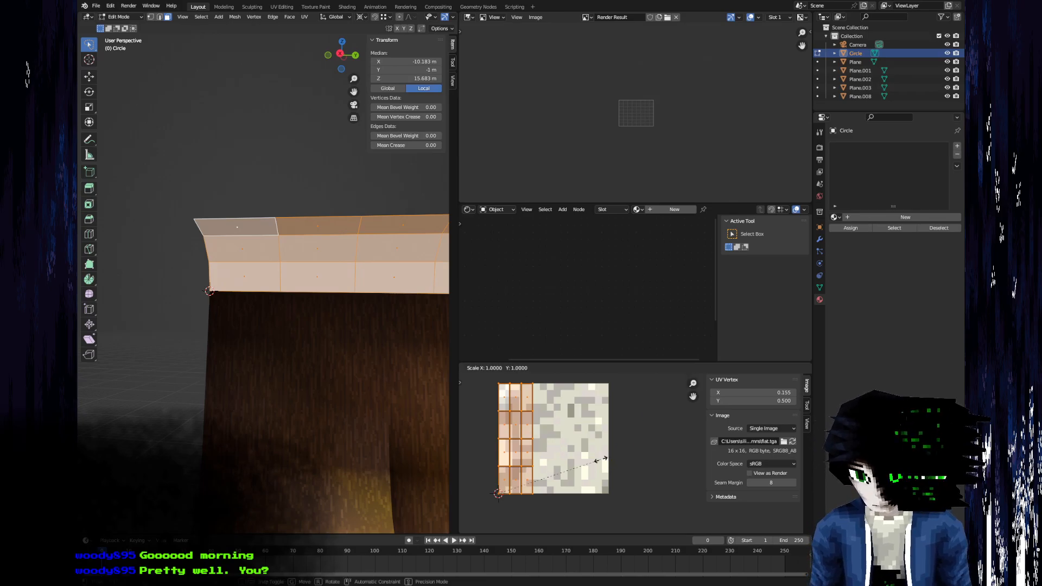
pyautogui.write('4')
pyautogui.press('Return')
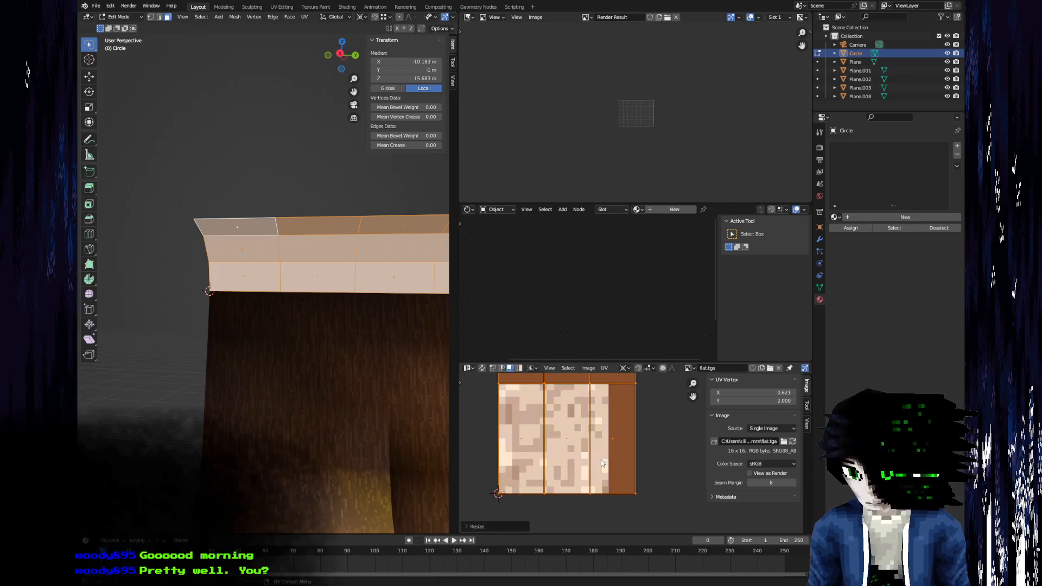
pyautogui.press('s')
pyautogui.press('x')
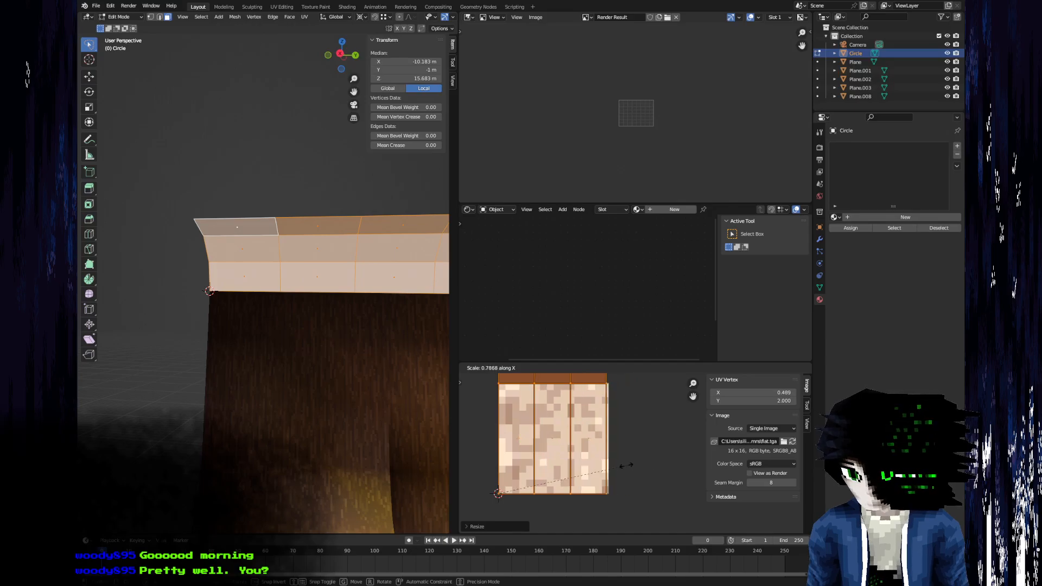
pyautogui.click(627, 466)
pyautogui.hotkey('ctrl', 'z')
pyautogui.click(605, 368)
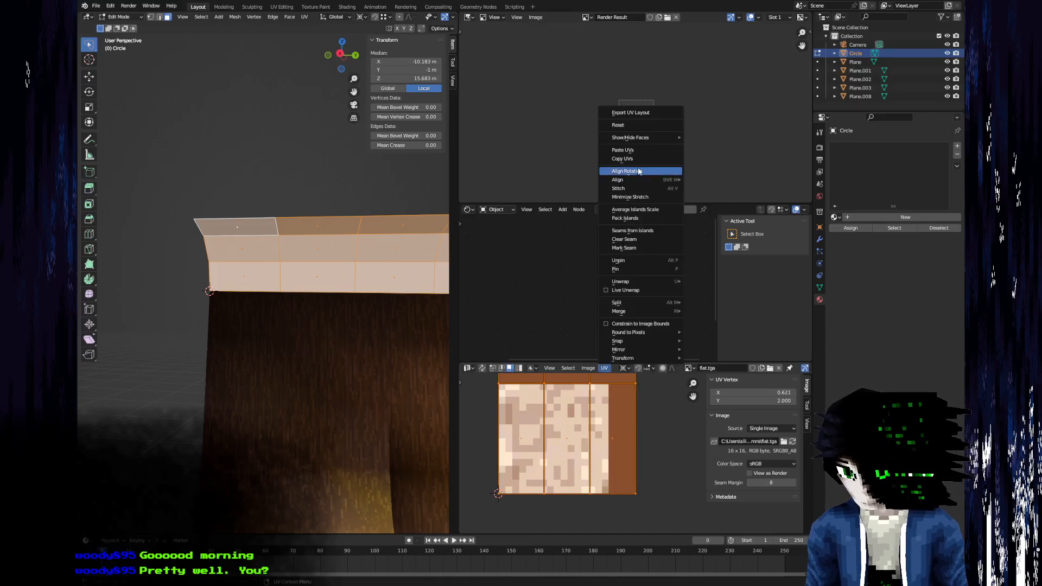
# Scale the strip's UVs along X by 0.8, and fine-tune their width to align with the image's outer edge.
pyautogui.press('s')
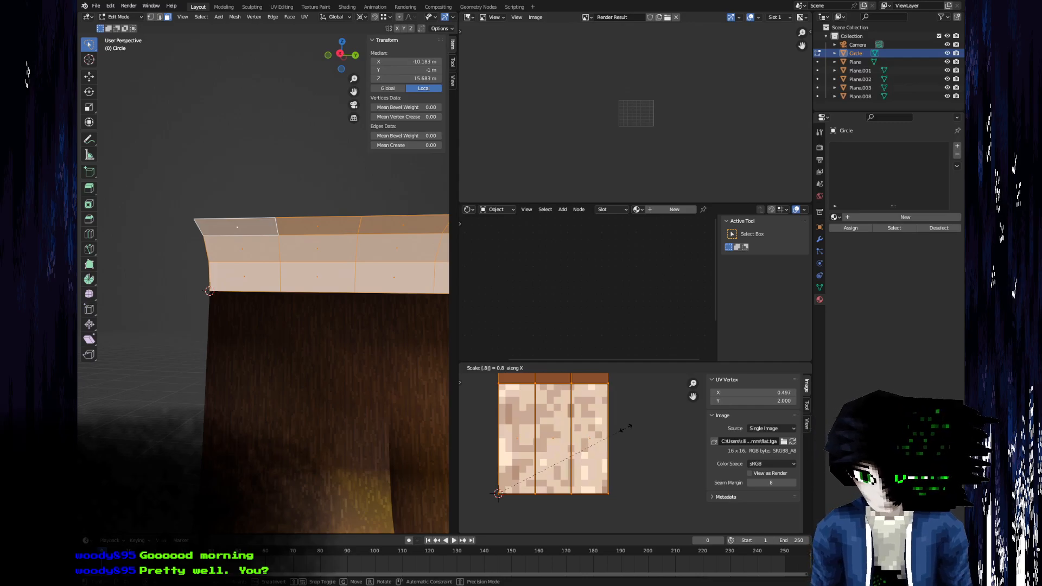
pyautogui.press('Return')
pyautogui.scroll(5, 622, 429)
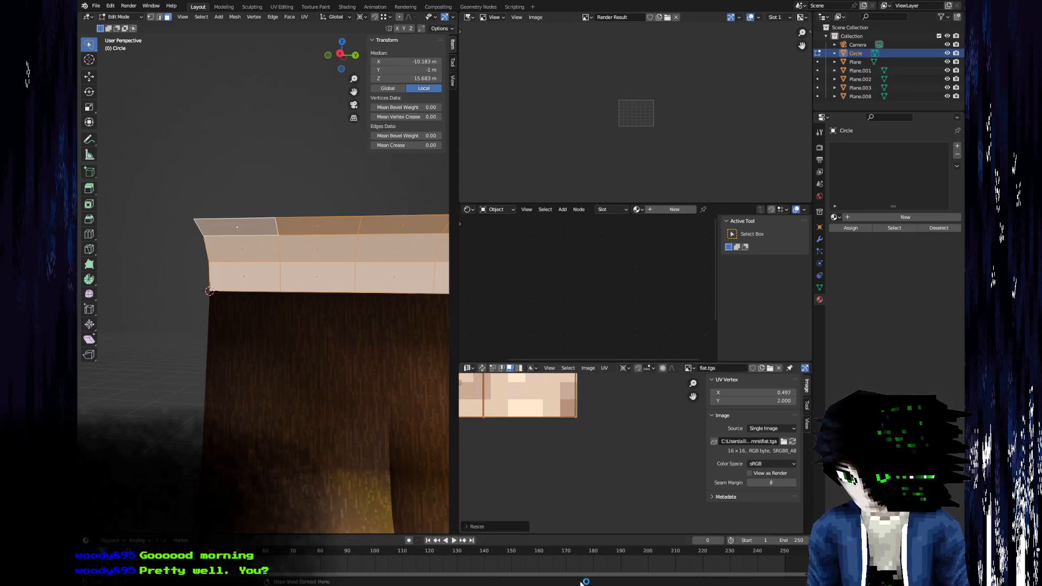
pyautogui.scroll(4, 611, 488)
pyautogui.scroll(1, 654, 483)
pyautogui.press('s')
pyautogui.press('x')
pyautogui.click(665, 488)
# Create the trim emission material on the curved strip with the Indifference Engine add-on.
pyautogui.press('Tab')
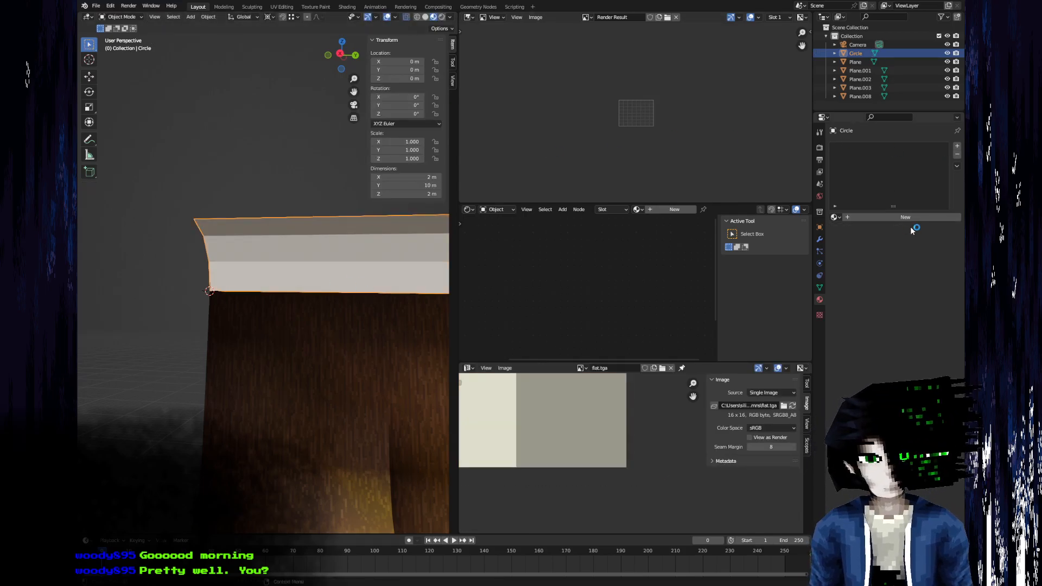
pyautogui.click(191, 16)
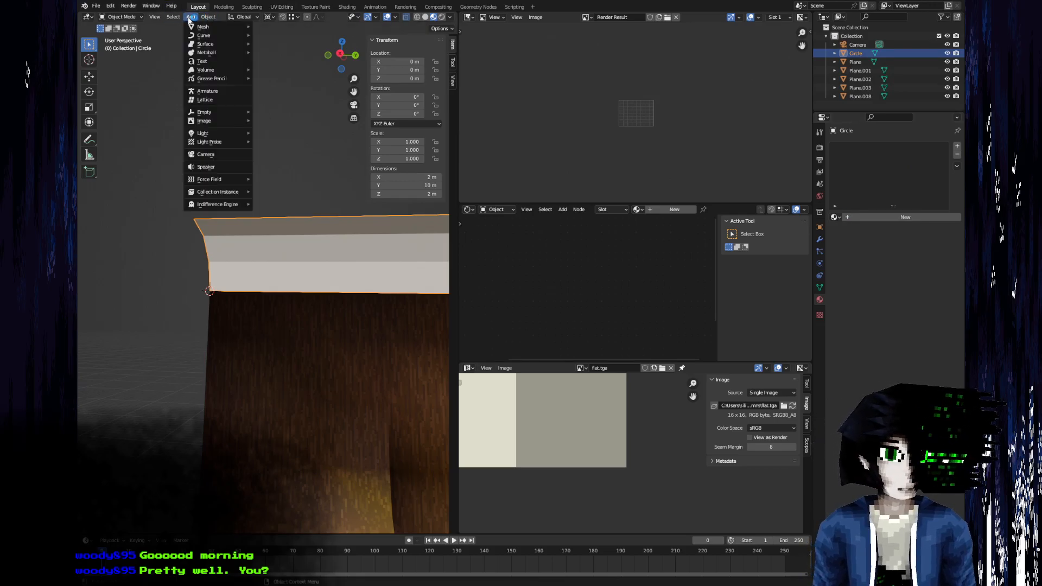
pyautogui.click(267, 205)
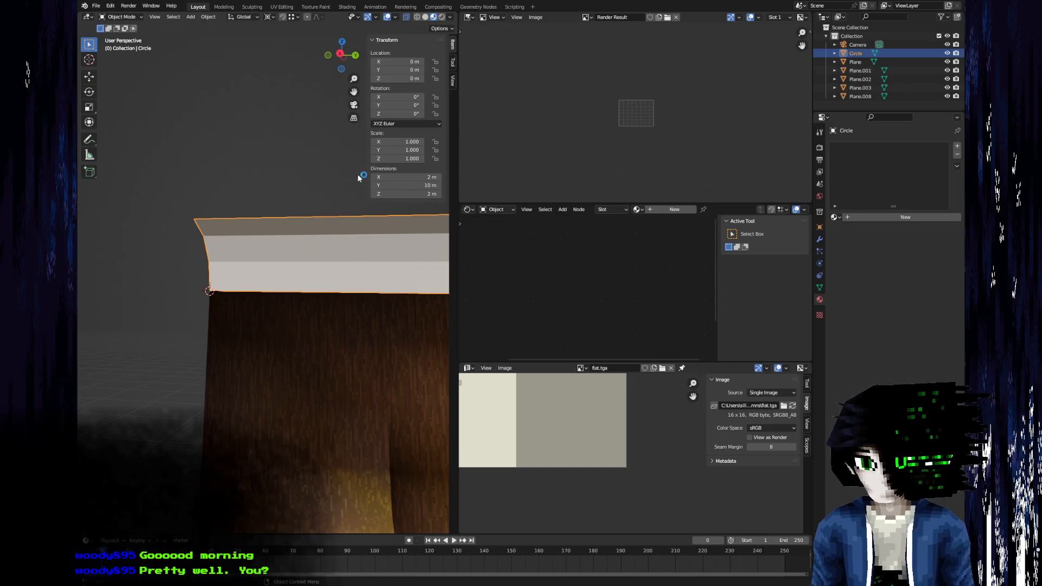
pyautogui.press('Tab')
pyautogui.moveTo(290, 278); pyautogui.dragTo(328, 309, button='middle')
pyautogui.press('Tab')
pyautogui.moveTo(240, 326); pyautogui.dragTo(157, 228, button='middle')
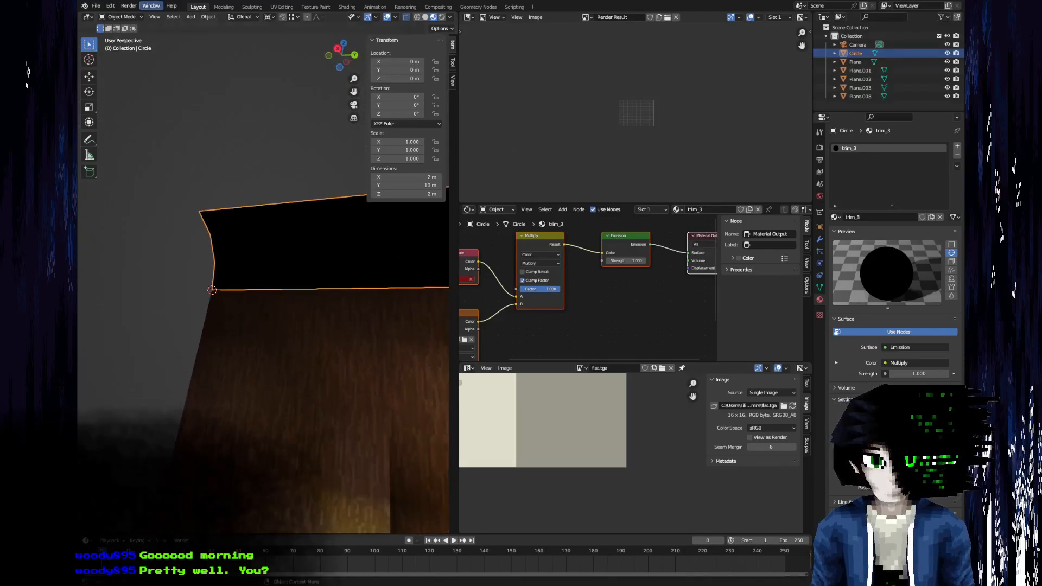
# Enter Vertex Paint on the curved trim strip, brighten the brush colour to a light cream, and return to Object Mode.
pyautogui.click(122, 16)
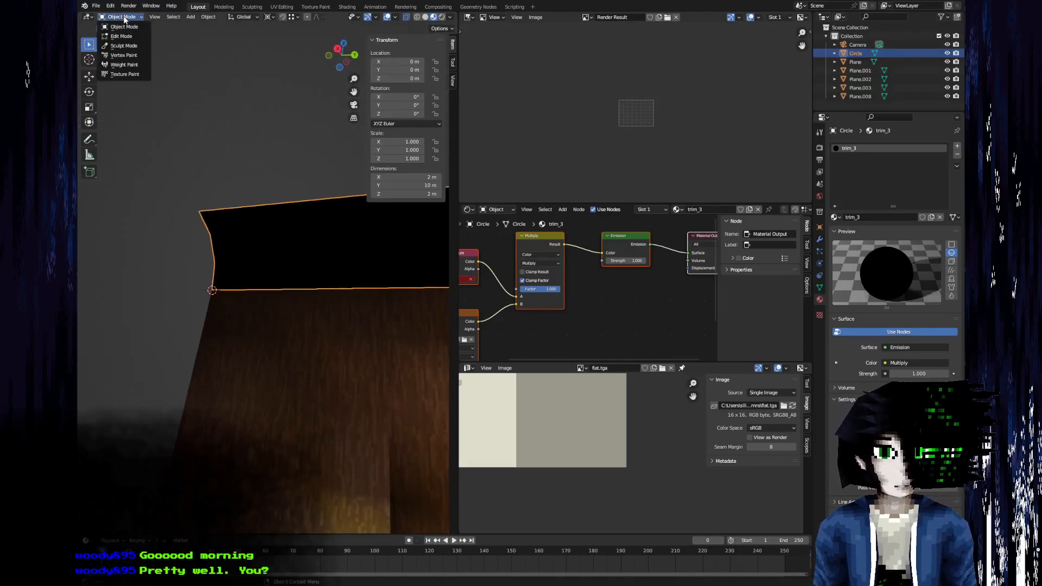
pyautogui.click(125, 55)
pyautogui.keyDown('shift'); pyautogui.moveTo(266, 251); pyautogui.dragTo(196, 318, button='middle'); pyautogui.keyUp('shift')
pyautogui.scroll(-3, 196, 318)
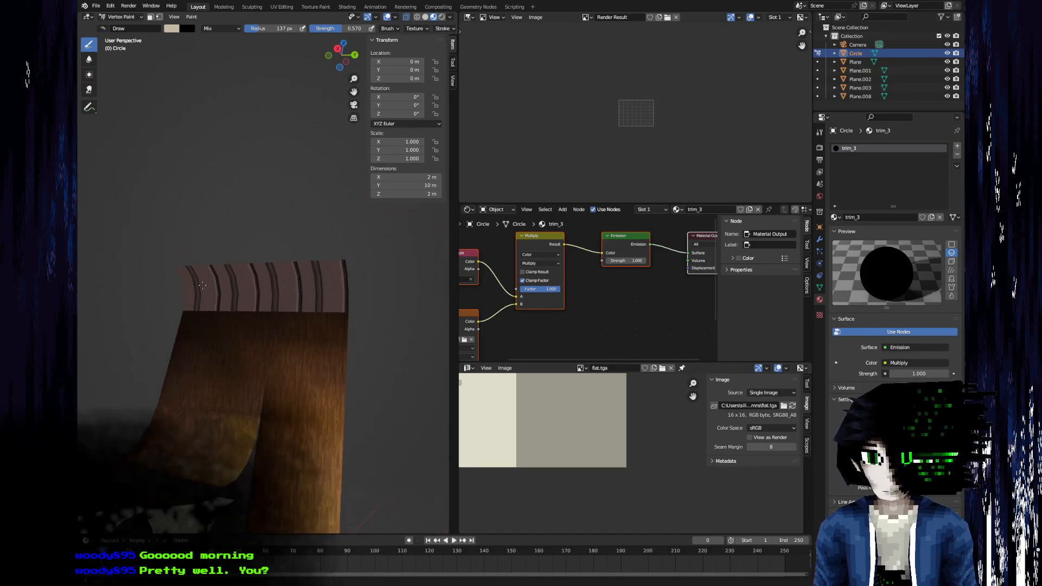
pyautogui.moveTo(197, 275); pyautogui.dragTo(229, 297, button='middle')
pyautogui.click(171, 28)
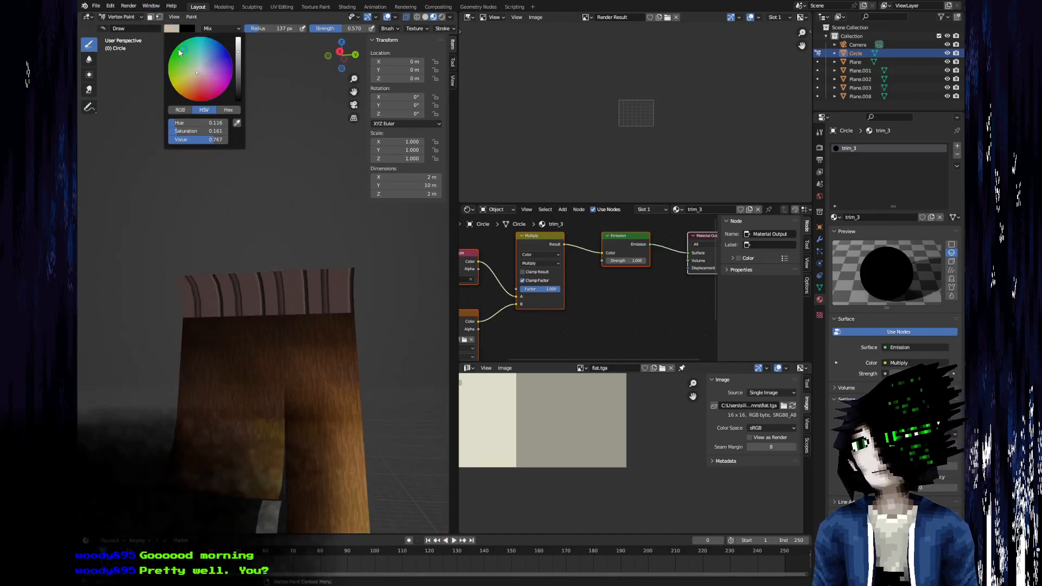
pyautogui.moveTo(239, 51); pyautogui.dragTo(239, 34)
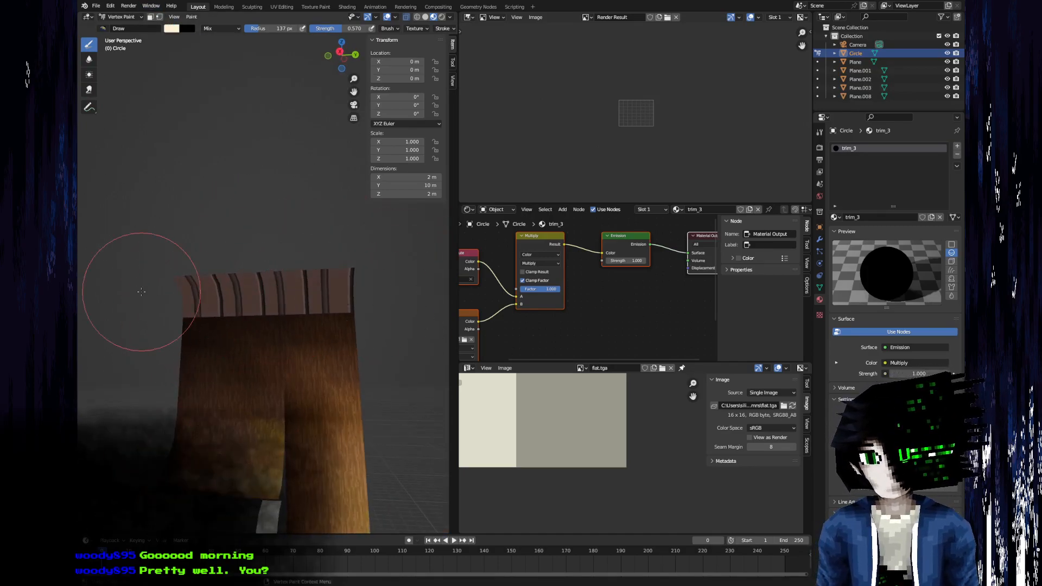
pyautogui.click(117, 18)
pyautogui.click(119, 43)
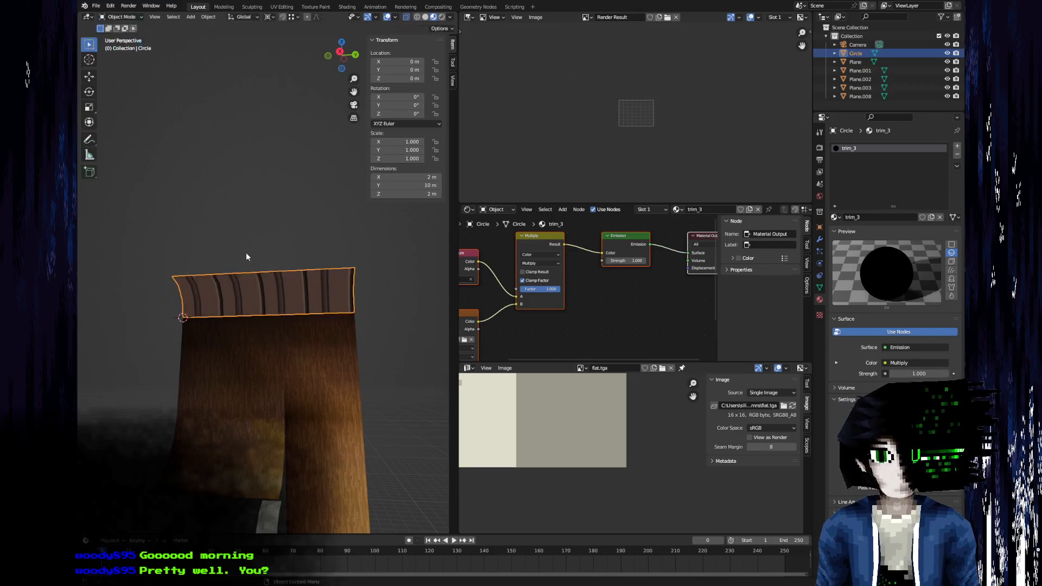
# Rotate all the trim strip's UVs by 90° around the 2D cursor.
pyautogui.scroll(5, 209, 276)
pyautogui.scroll(-7, 516, 477)
pyautogui.moveTo(516, 443); pyautogui.dragTo(602, 532, button='middle')
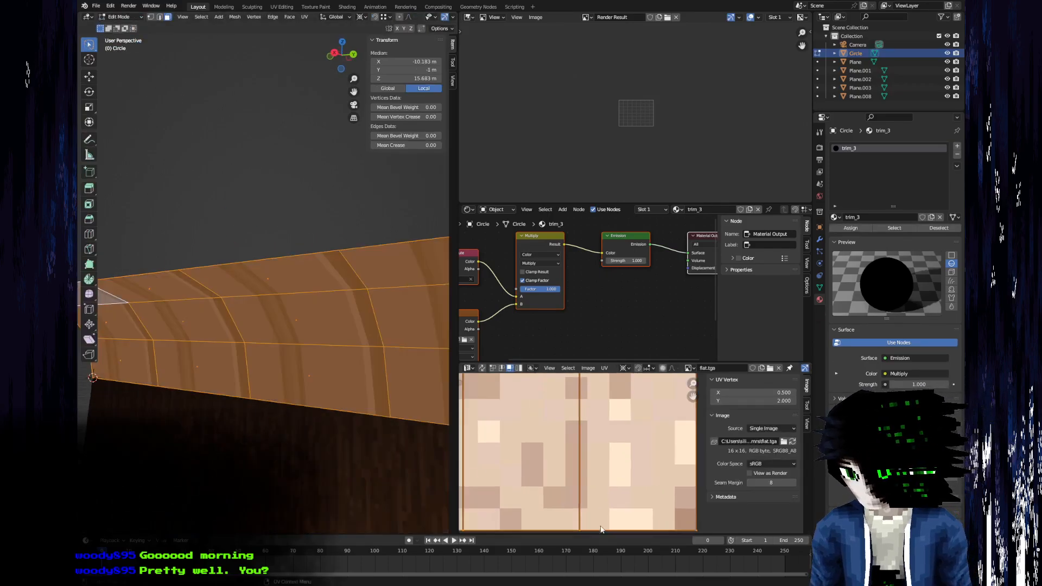
pyautogui.scroll(-9, 592, 490)
pyautogui.write('r90')
pyautogui.press('Return')
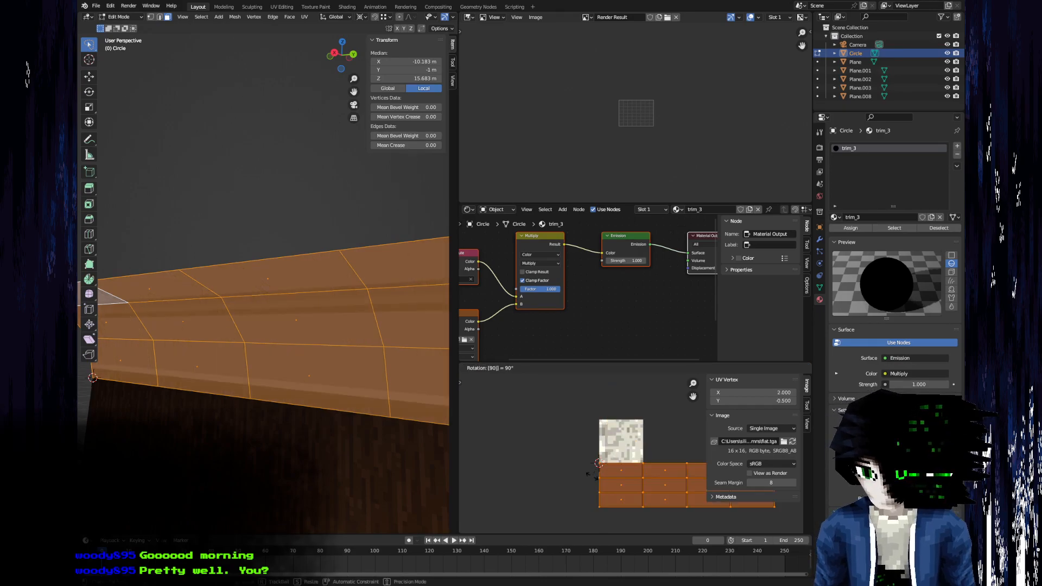
# Rotate the strip's UVs by another 180° and move them 1 unit up along Y onto the image's row.
pyautogui.press('Tab')
pyautogui.scroll(4, 229, 331)
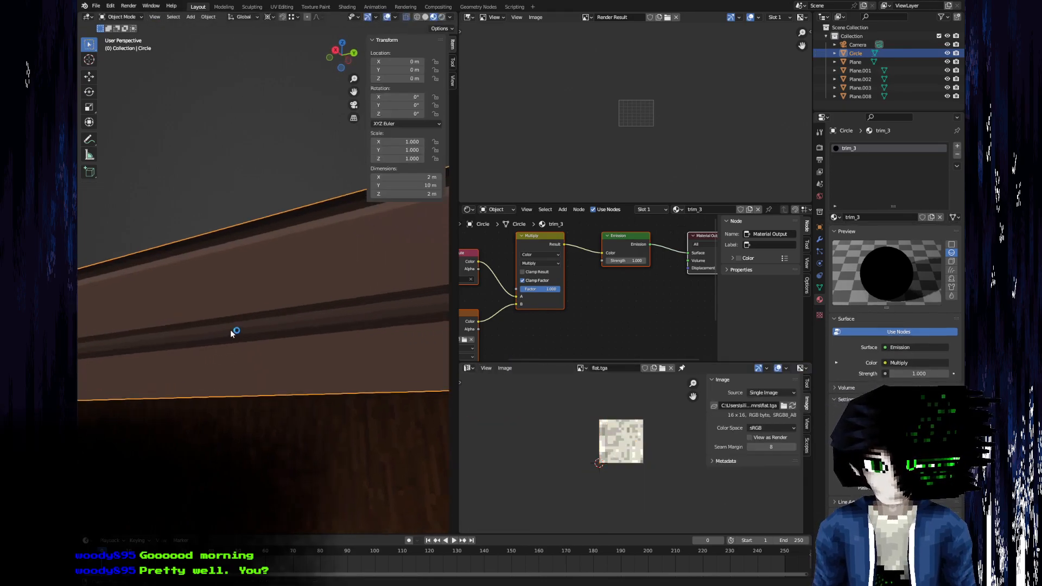
pyautogui.press('Tab')
pyautogui.write('r')
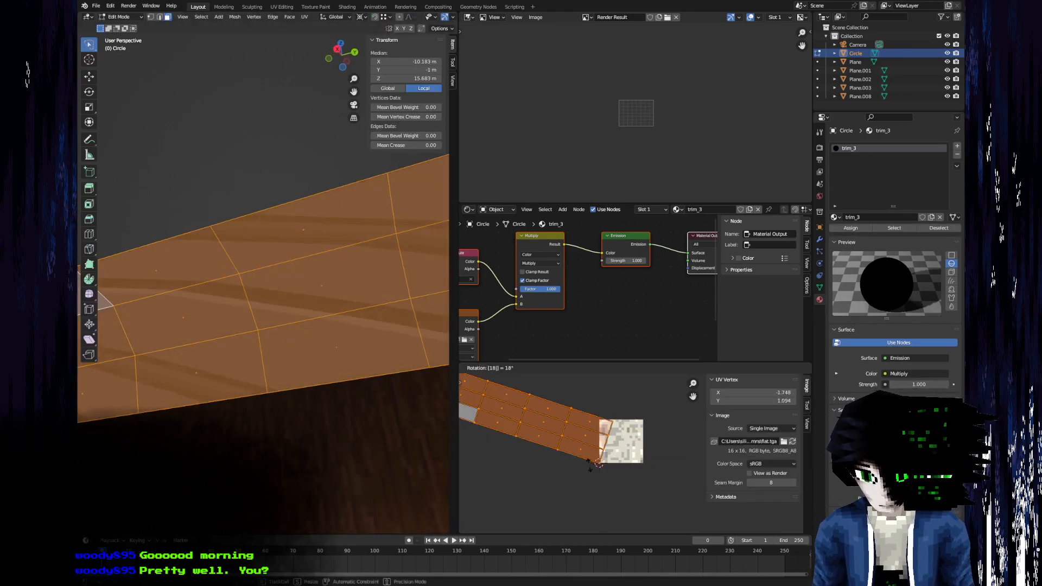
pyautogui.write('180')
pyautogui.press('Return')
pyautogui.write('gy1')
pyautogui.press('Return')
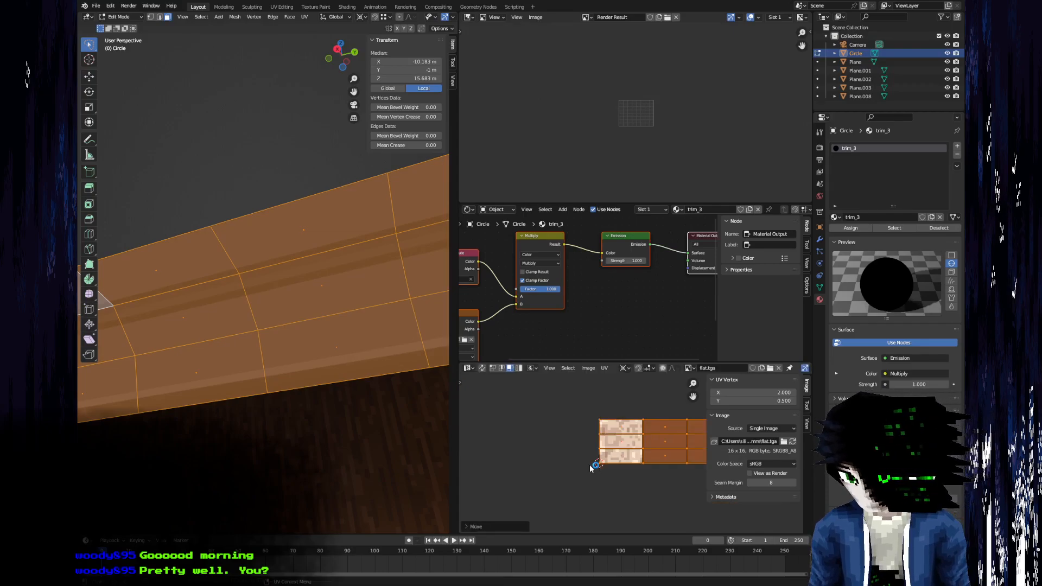
# Move the second column of the strip's UV faces by -1 along X onto the image tile.
pyautogui.press('Tab')
pyautogui.scroll(-8, 324, 317)
pyautogui.moveTo(325, 317); pyautogui.dragTo(264, 349, button='middle')
pyautogui.press('Tab')
pyautogui.scroll(-2, 652, 434)
pyautogui.click(567, 470)
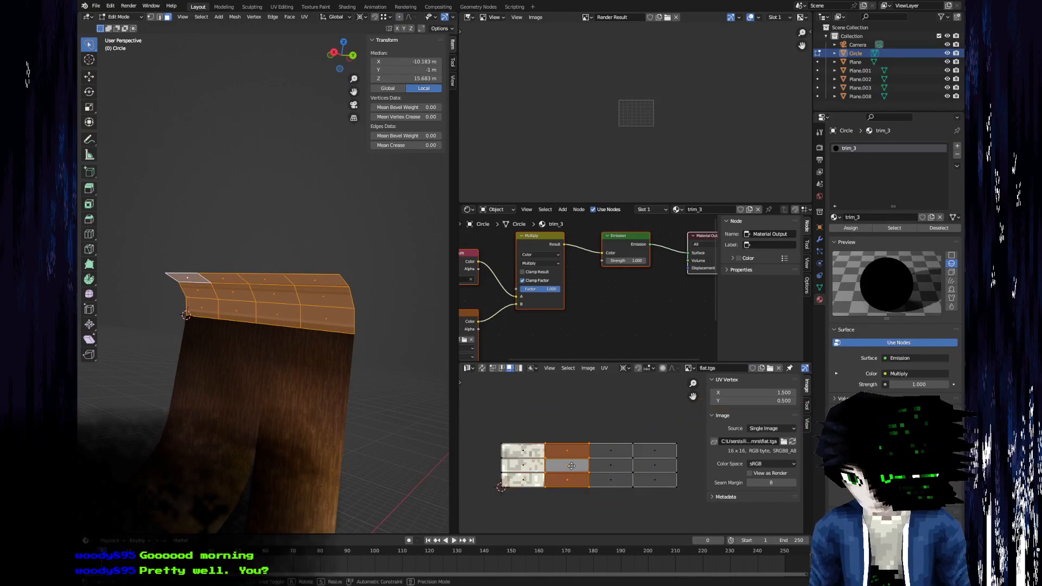
pyautogui.write('gx1-')
pyautogui.press('Return')
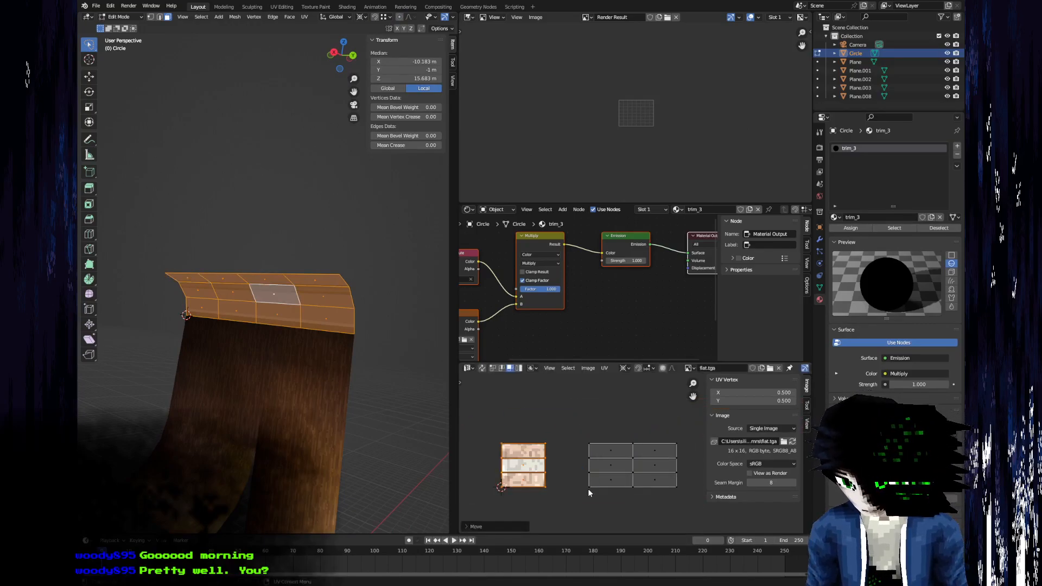
# Stack the remaining UV columns on the image tile, moving the third by -2 and the fourth by -3 along X.
pyautogui.click(611, 481)
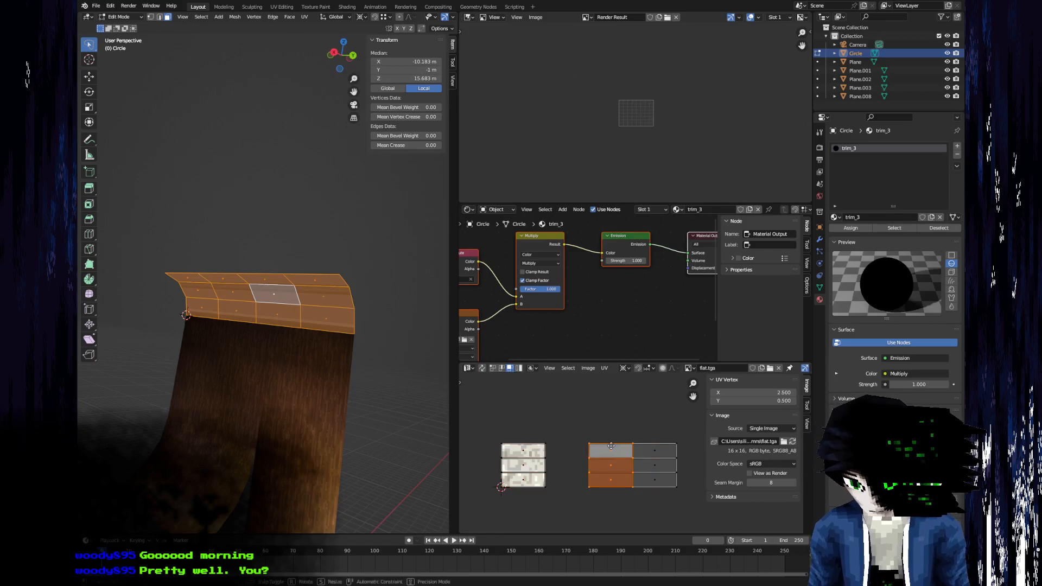
pyautogui.write('gx1-')
pyautogui.press('Return')
pyautogui.write('gx1-')
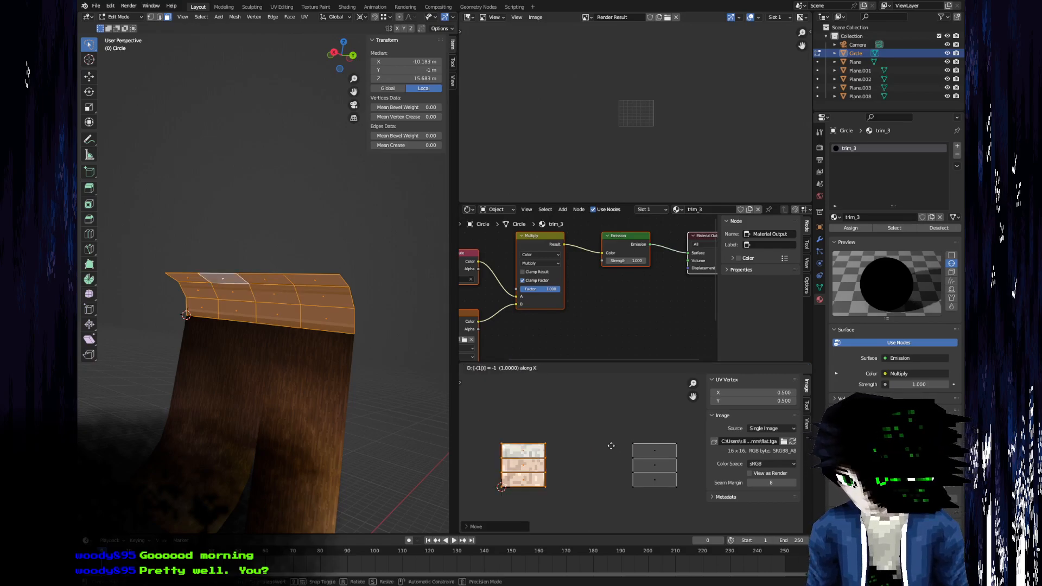
pyautogui.press('Return')
pyautogui.click(655, 481)
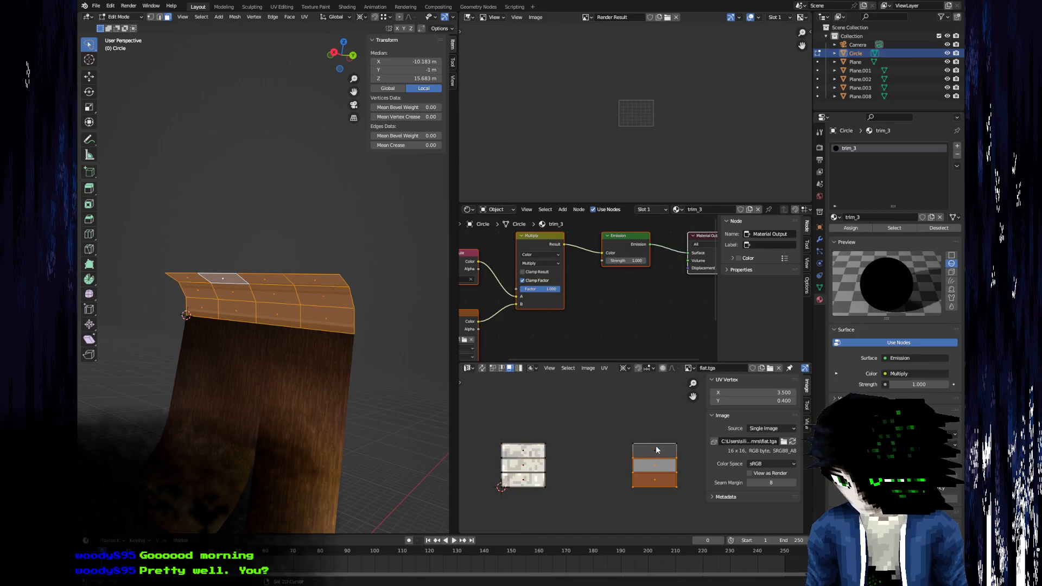
pyautogui.write('x3-')
pyautogui.press('Return')
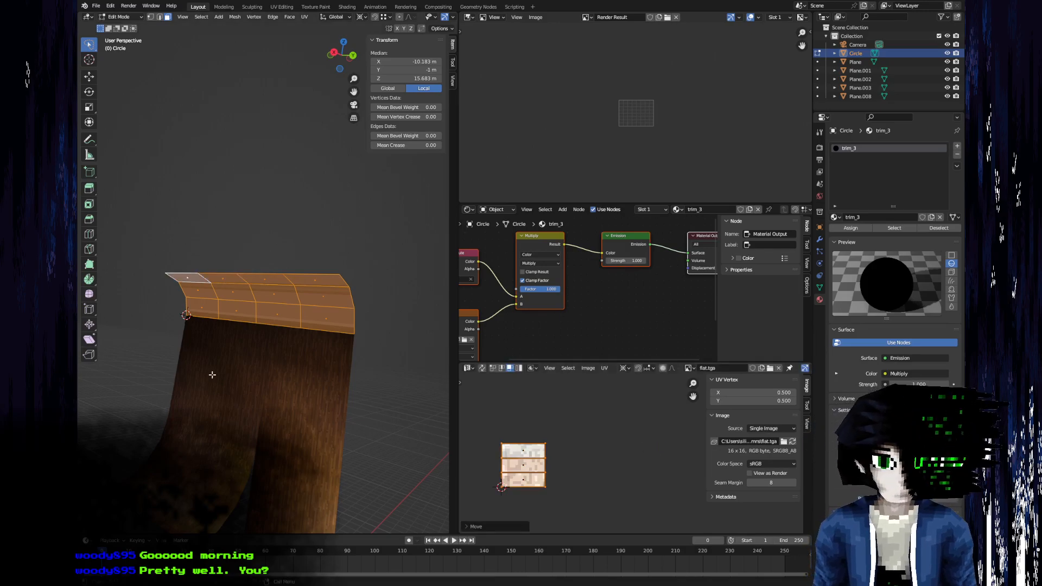
# Duplicate the trim strip in place and rotate the copy 90° about Z around the 3D cursor.
pyautogui.moveTo(219, 374); pyautogui.dragTo(221, 352, button='middle')
pyautogui.scroll(5, 190, 342)
pyautogui.press('Tab')
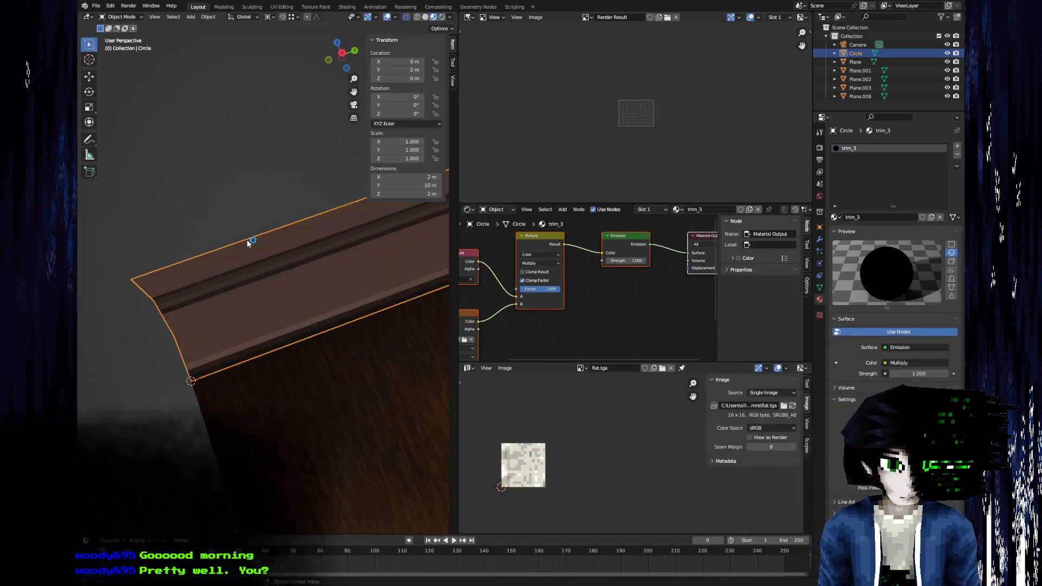
pyautogui.scroll(-5, 229, 260)
pyautogui.moveTo(229, 260); pyautogui.dragTo(261, 405, button='middle')
pyautogui.press('Tab')
pyautogui.hotkey('shift', 'd')
pyautogui.rightClick(242, 302)
# Move the rotated trim copy 10 m along X so it lies across the end of the original strip.
pyautogui.press('g')
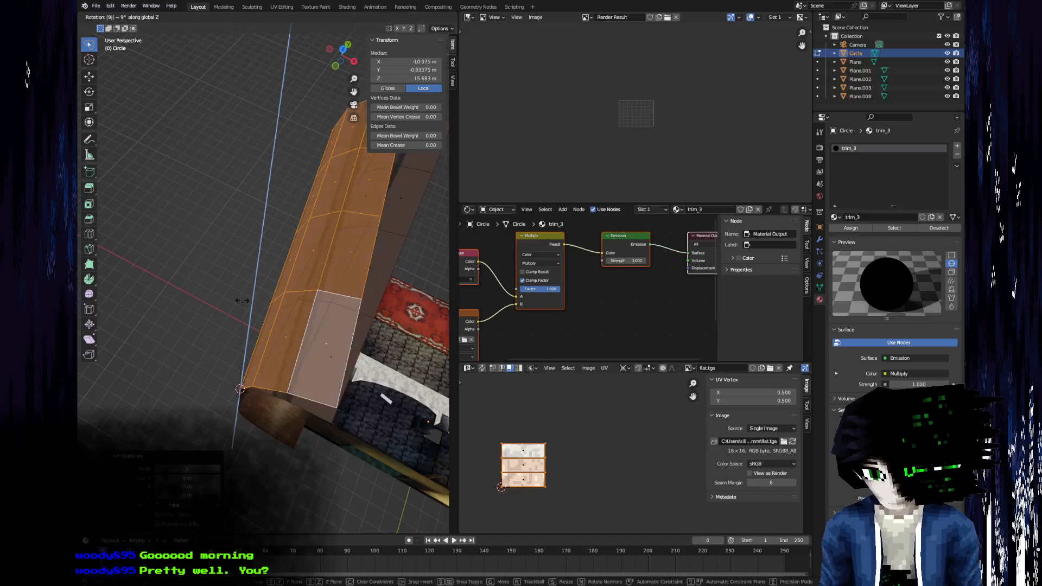
pyautogui.press('x')
pyautogui.press('4')
pyautogui.press('BackSpace')
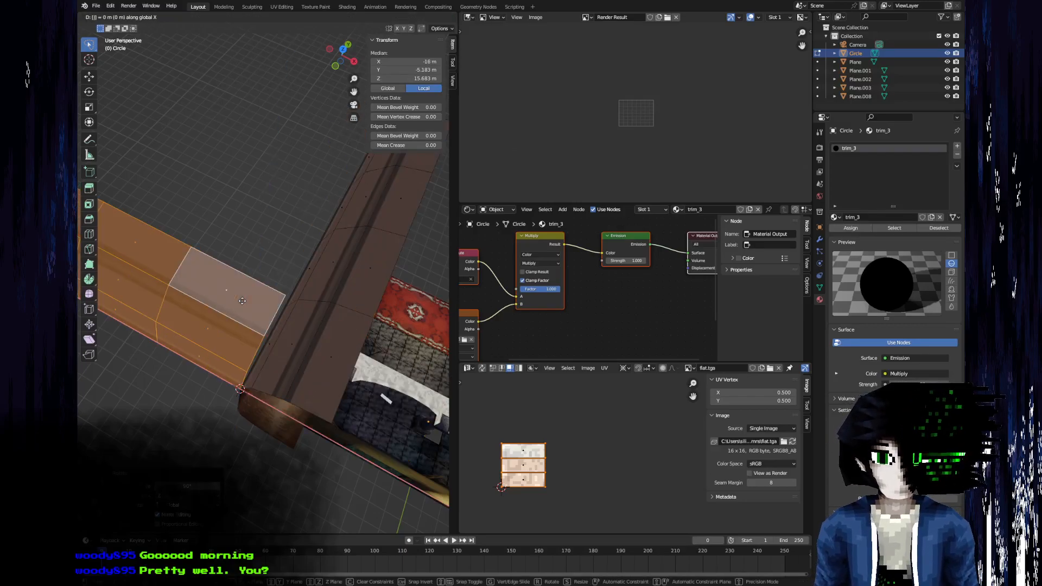
pyautogui.press('8')
pyautogui.press('BackSpace')
pyautogui.press('6')
pyautogui.press('BackSpace')
pyautogui.write('12')
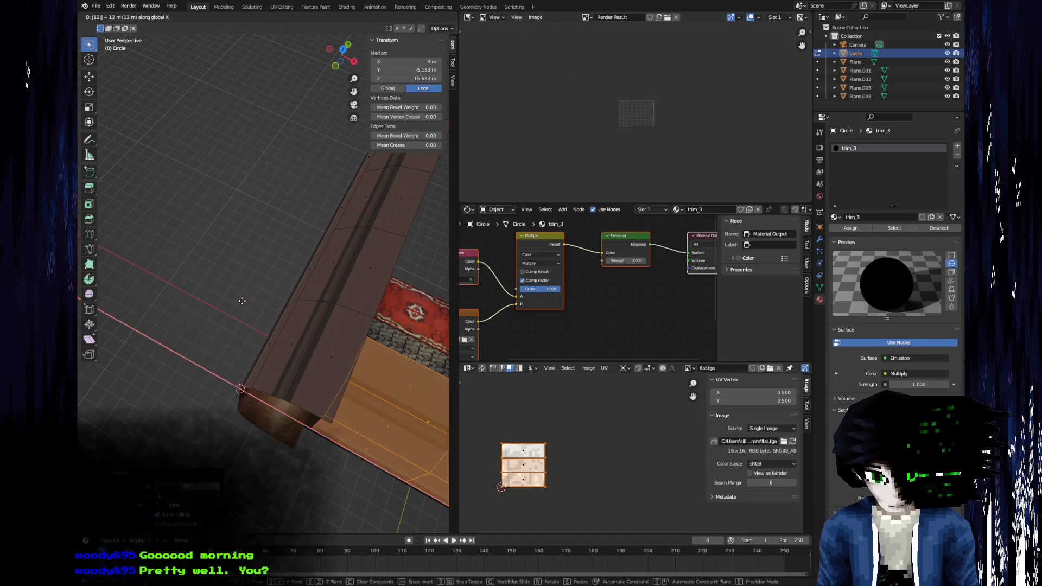
pyautogui.press('BackSpace')
pyautogui.press('BackSpace')
pyautogui.write('10')
pyautogui.press('Return')
pyautogui.moveTo(242, 298); pyautogui.dragTo(225, 388, button='middle')
pyautogui.scroll(3, 245, 406)
pyautogui.scroll(-4, 284, 303)
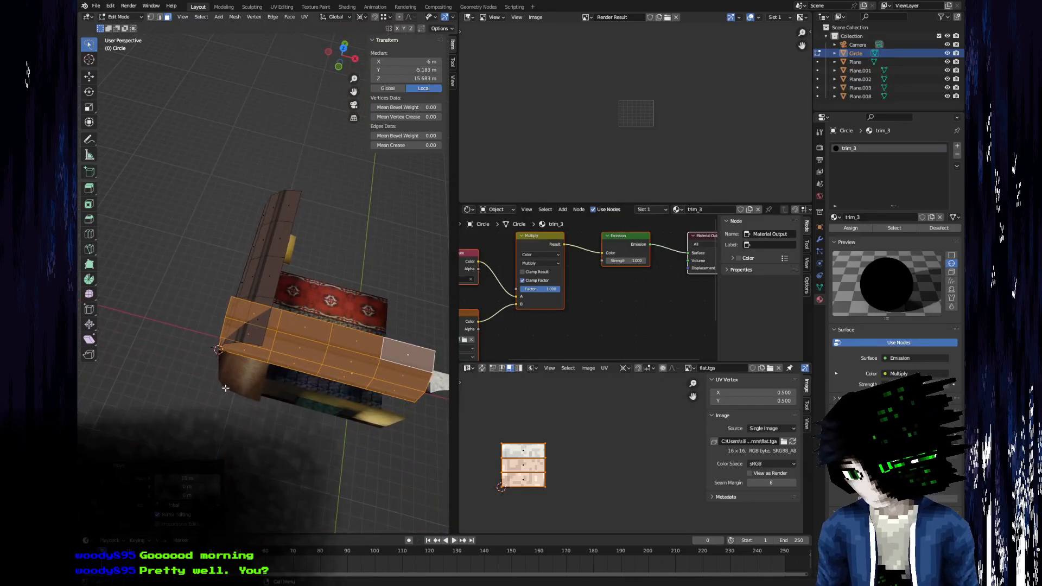
# Delete the faces of the duplicated trim strip.
pyautogui.scroll(2, 296, 360)
pyautogui.press('s')
pyautogui.press('x')
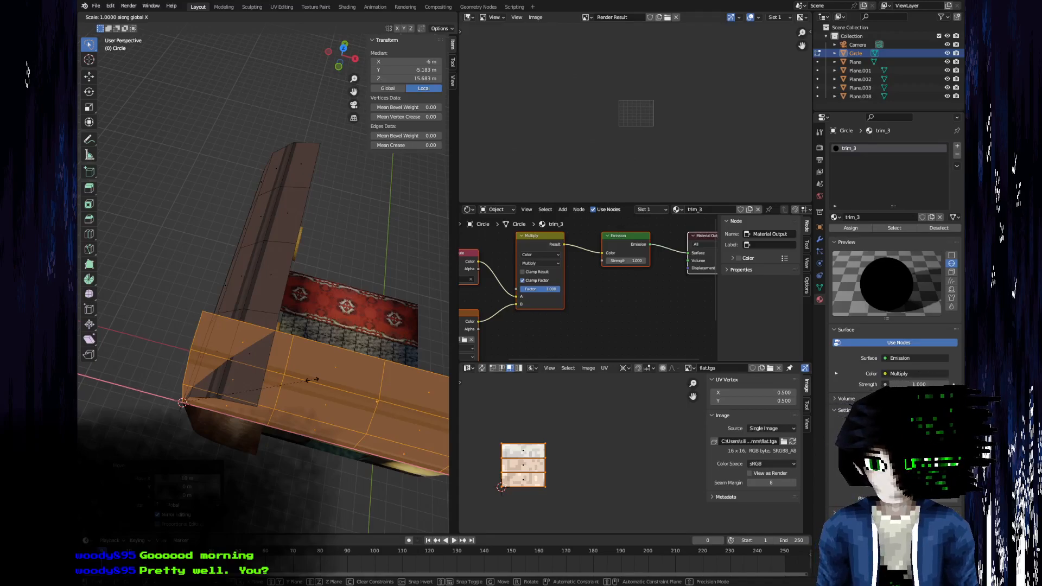
pyautogui.rightClick(312, 380)
pyautogui.moveTo(312, 380); pyautogui.dragTo(190, 291, button='middle')
pyautogui.press('x')
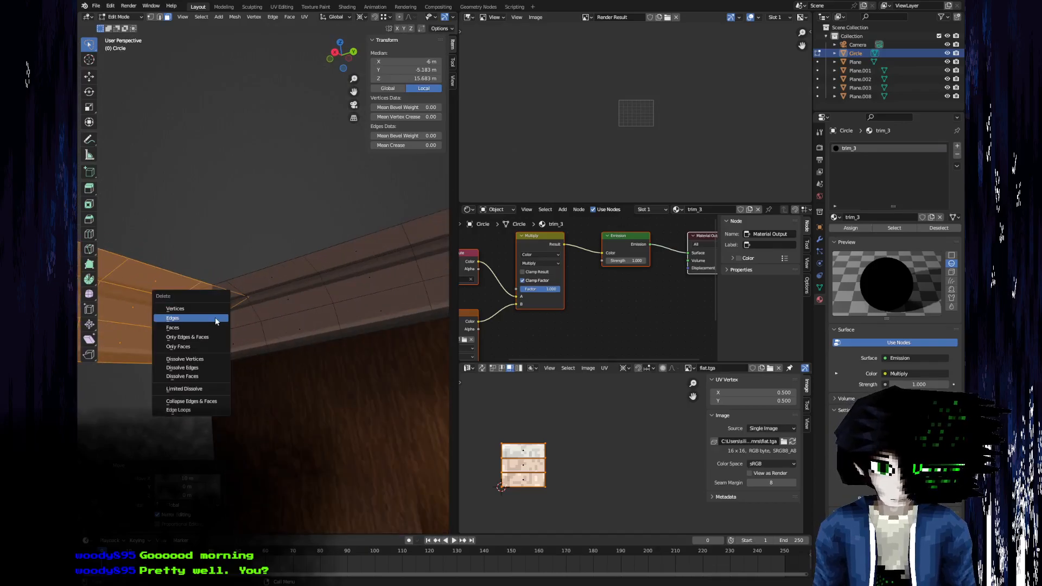
pyautogui.click(205, 329)
# Dissolve the crosswise edge loops of the trim strip, leaving only its lengthwise edges and end profiles.
pyautogui.press('2')
pyautogui.keyDown('alt'); pyautogui.click(266, 332); pyautogui.keyUp('alt')
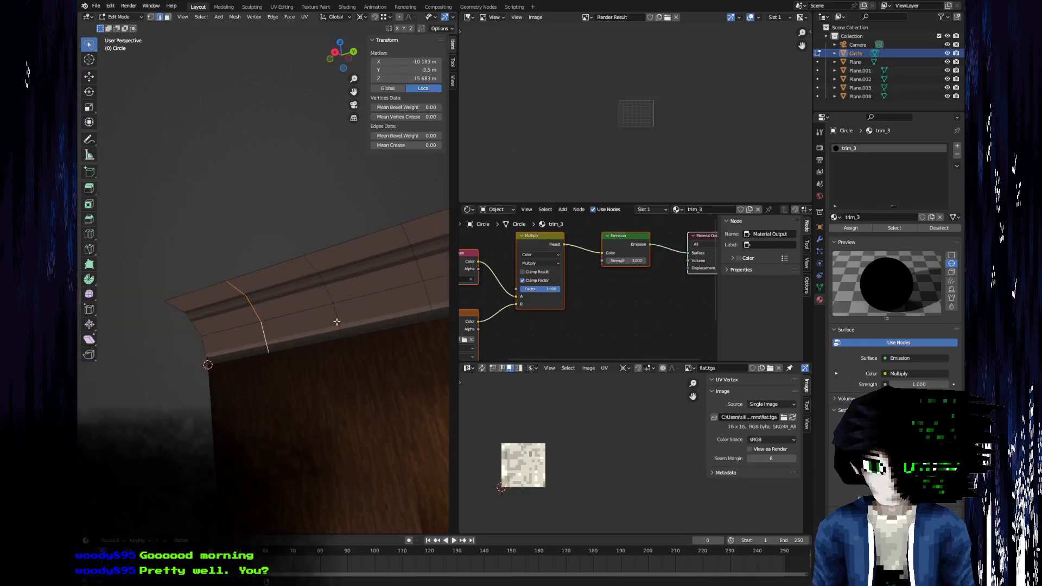
pyautogui.press('x')
pyautogui.click(316, 406)
pyautogui.keyDown('shift'); pyautogui.moveTo(347, 351); pyautogui.dragTo(299, 381, button='middle'); pyautogui.keyUp('shift')
pyautogui.doubleClick(363, 338)
pyautogui.press('x')
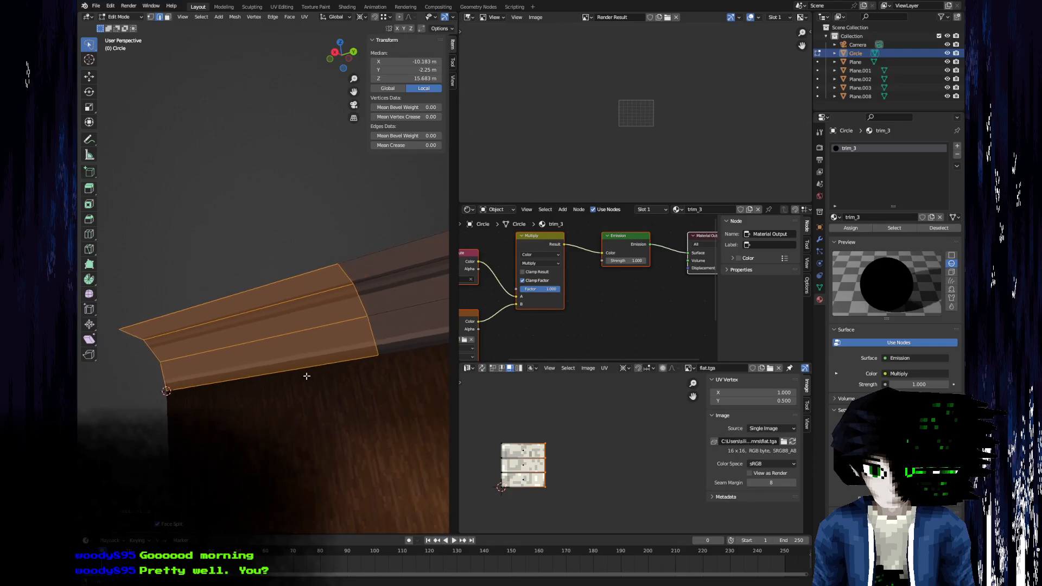
pyautogui.click(362, 340)
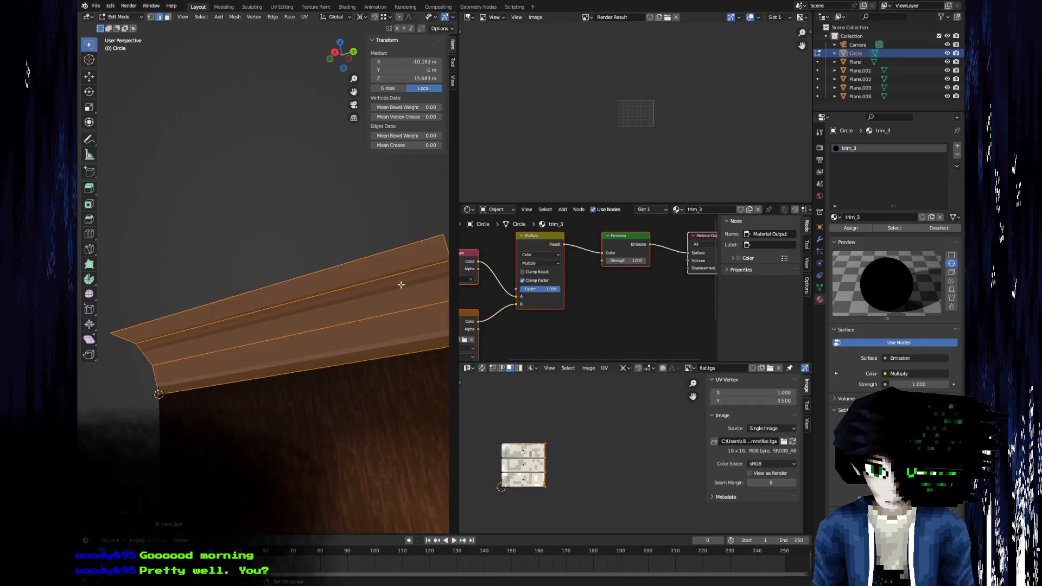
# Select the four lengthwise edges of the trim strip.
pyautogui.keyDown('shift'); pyautogui.moveTo(395, 287); pyautogui.dragTo(363, 301, button='middle'); pyautogui.keyUp('shift')
pyautogui.click(425, 288)
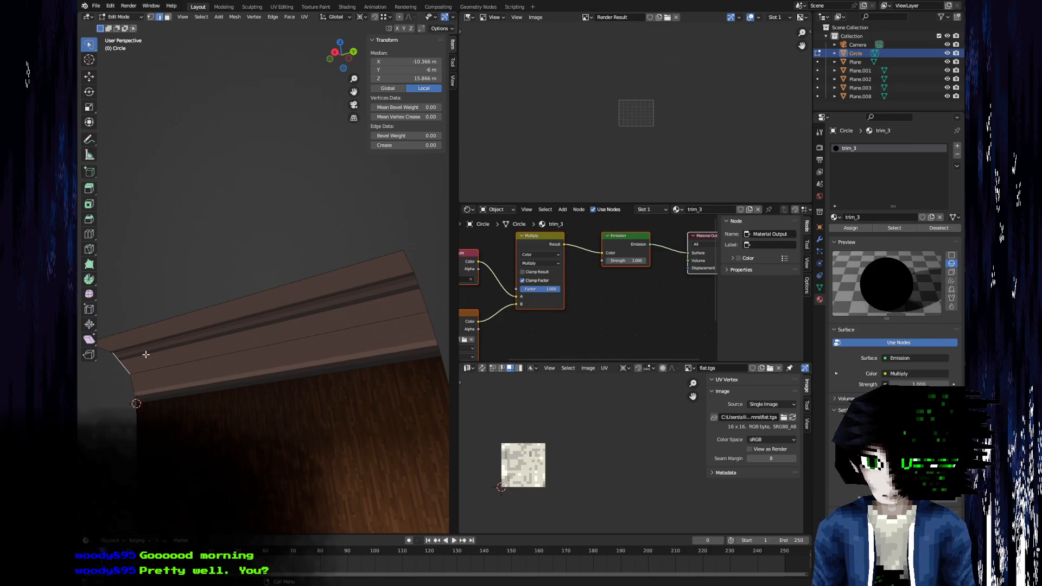
pyautogui.moveTo(276, 310); pyautogui.dragTo(354, 318, button='middle')
pyautogui.doubleClick(254, 395)
# Subdivide the selected lengthwise edges with 2 cuts.
pyautogui.rightClick(254, 396)
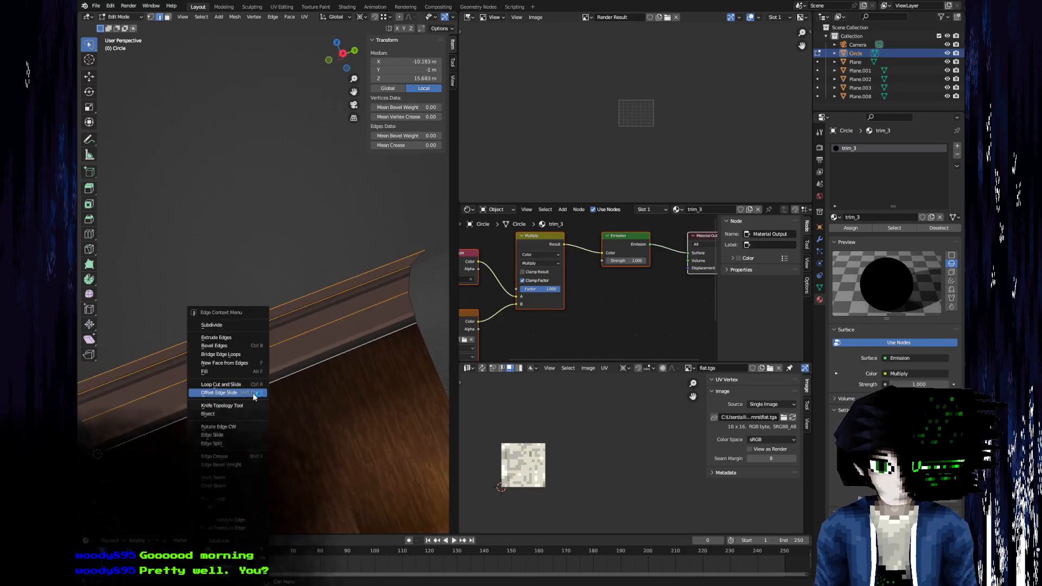
pyautogui.click(233, 324)
pyautogui.moveTo(233, 325); pyautogui.dragTo(402, 289, button='middle')
pyautogui.click(219, 467)
pyautogui.click(219, 468)
pyautogui.click(157, 468)
pyautogui.moveTo(266, 338); pyautogui.dragTo(272, 386, button='middle')
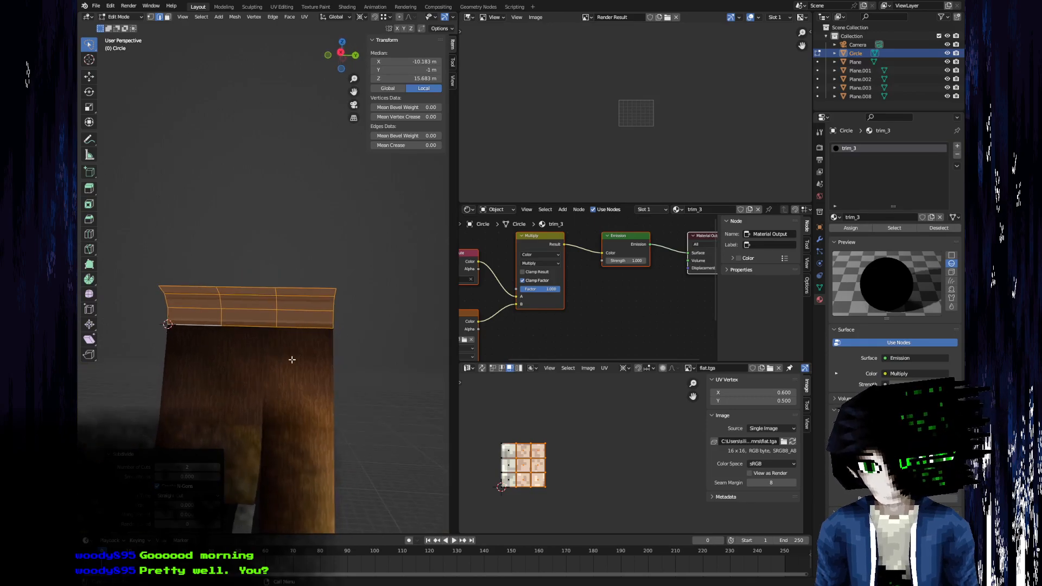
# Examine the edge spacing of the wall mesh below and compare it with the trim strip's segments.
pyautogui.press('Tab')
pyautogui.click(296, 362)
pyautogui.press('Tab')
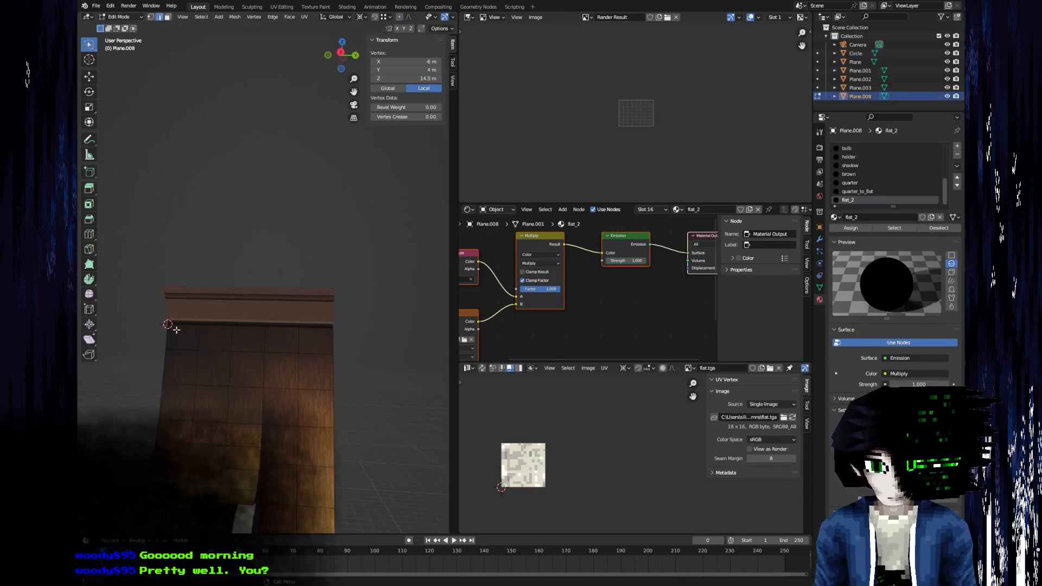
pyautogui.moveTo(258, 338); pyautogui.dragTo(283, 371, button='middle')
pyautogui.press('Tab')
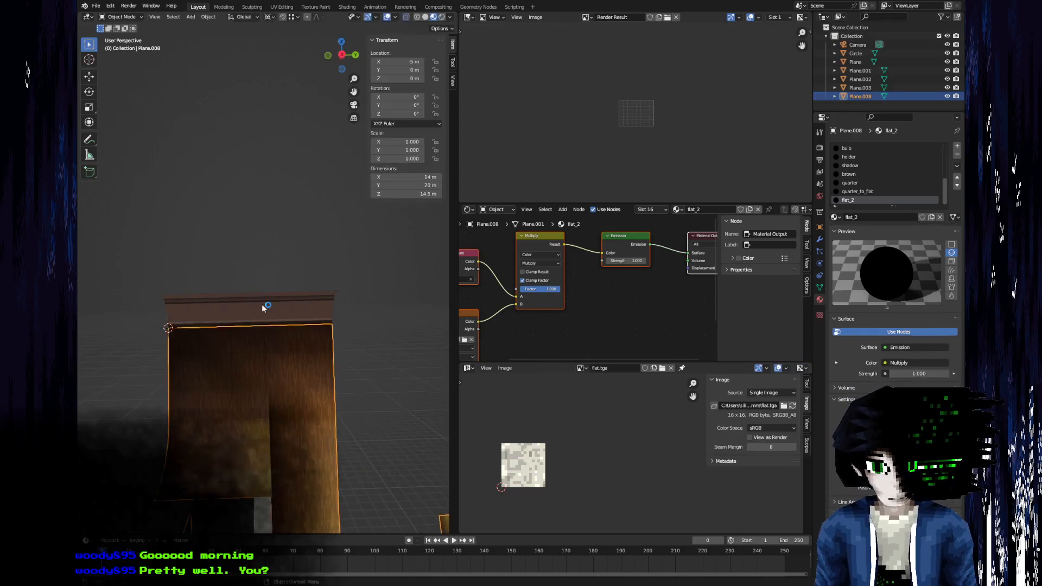
pyautogui.click(264, 312)
pyautogui.press('Tab')
pyautogui.scroll(2, 265, 317)
pyautogui.scroll(1, 265, 317)
pyautogui.press('Tab')
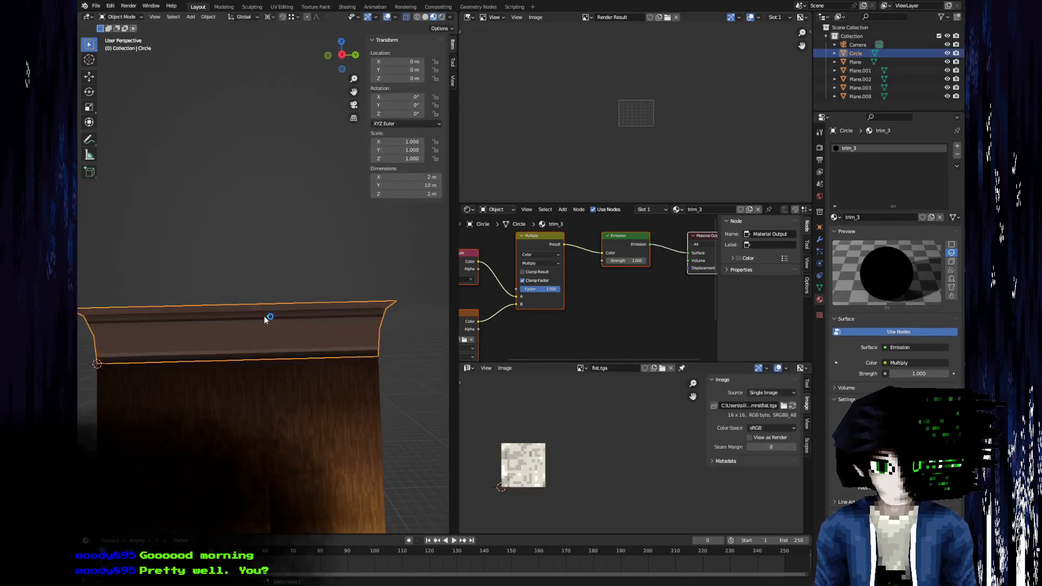
pyautogui.click(267, 319)
pyautogui.press('Tab')
pyautogui.press('Tab')
pyautogui.press('Tab')
# Subdivide the trim strip's lengthwise edges with 4 cuts.
pyautogui.press('Tab')
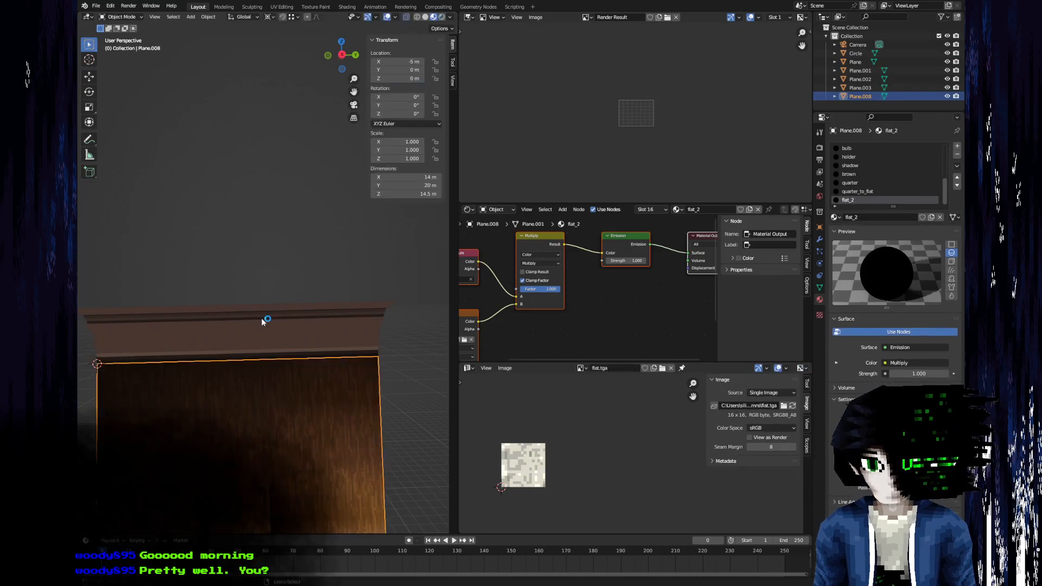
pyautogui.click(261, 319)
pyautogui.press('Tab')
pyautogui.rightClick(260, 319)
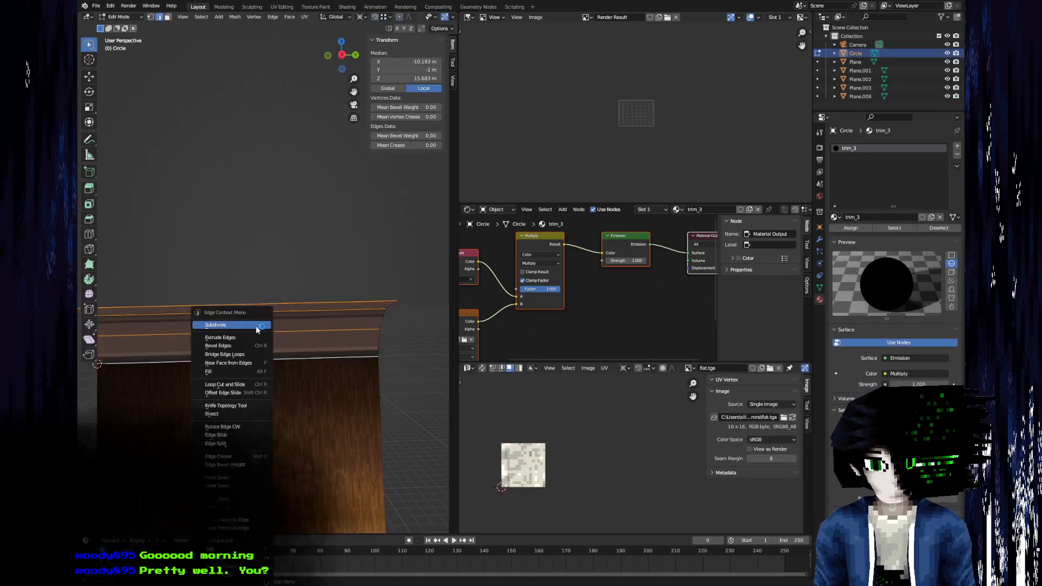
pyautogui.click(256, 326)
pyautogui.write('4')
pyautogui.press('Return')
pyautogui.moveTo(235, 330)
pyautogui.mouseDown(button='middle')
pyautogui.moveTo(254, 295)
pyautogui.moveTo(237, 282)
pyautogui.moveTo(217, 323)
pyautogui.moveTo(241, 310)
pyautogui.moveTo(233, 356)
pyautogui.moveTo(227, 334)
pyautogui.mouseUp(button='middle')
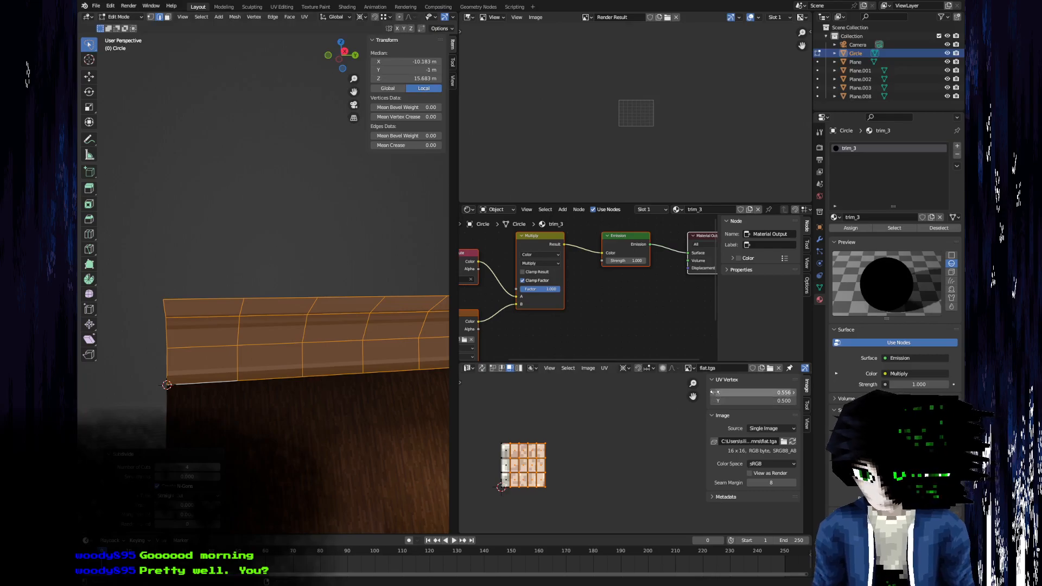
# Show the trim.tga.002 image behind the strip's UVs.
pyautogui.click(689, 369)
pyautogui.scroll(-3, 711, 452)
pyautogui.click(713, 446)
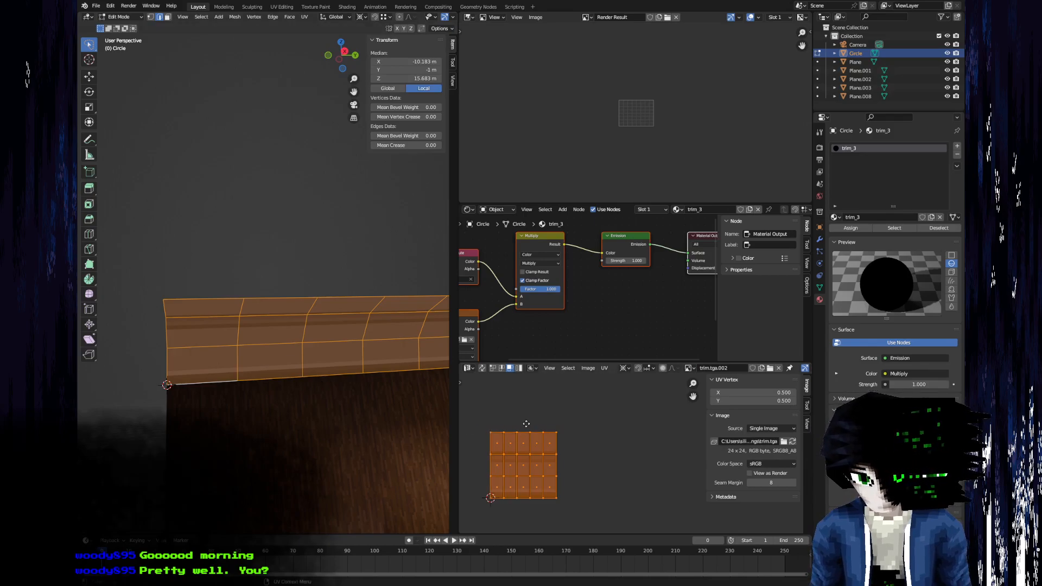
# Scale the trim strip's UVs by 5 along X from the 2D cursor.
pyautogui.moveTo(526, 424); pyautogui.dragTo(585, 396, button='middle')
pyautogui.moveTo(334, 364); pyautogui.dragTo(331, 305, button='middle')
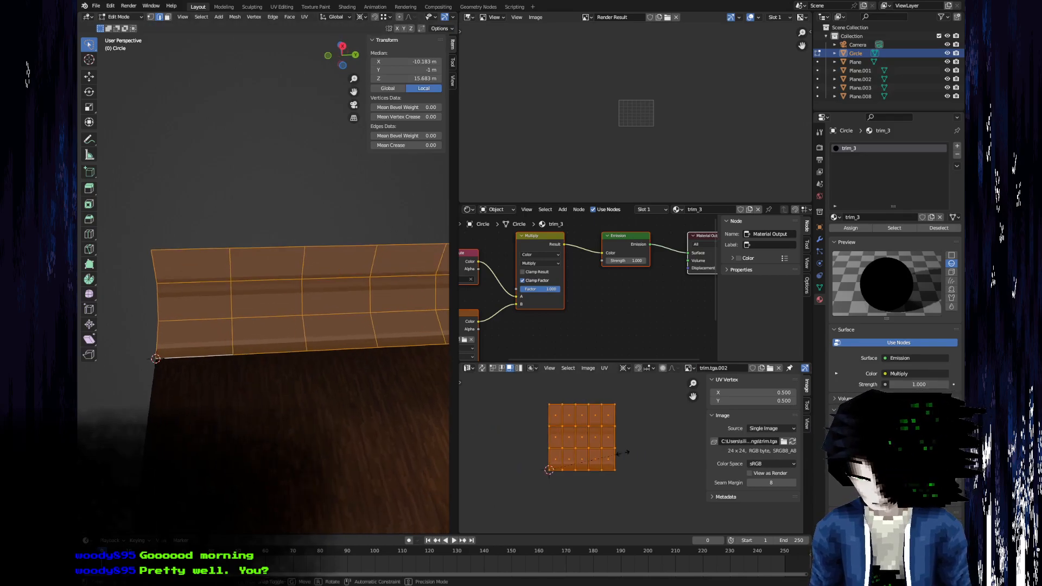
pyautogui.press('x')
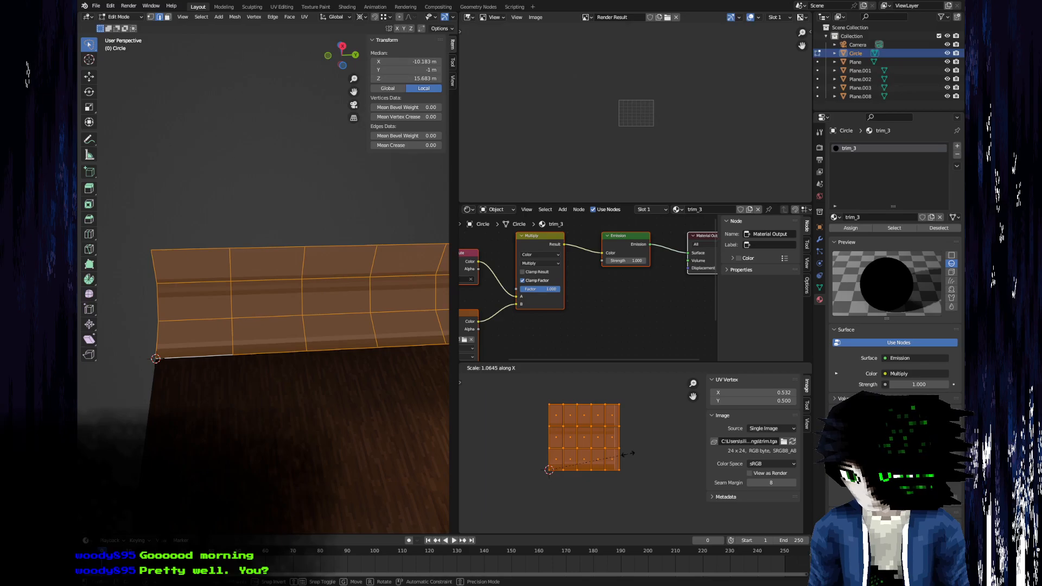
pyautogui.write('5')
pyautogui.press('Return')
pyautogui.press('Tab')
pyautogui.moveTo(230, 343); pyautogui.dragTo(272, 348, button='middle')
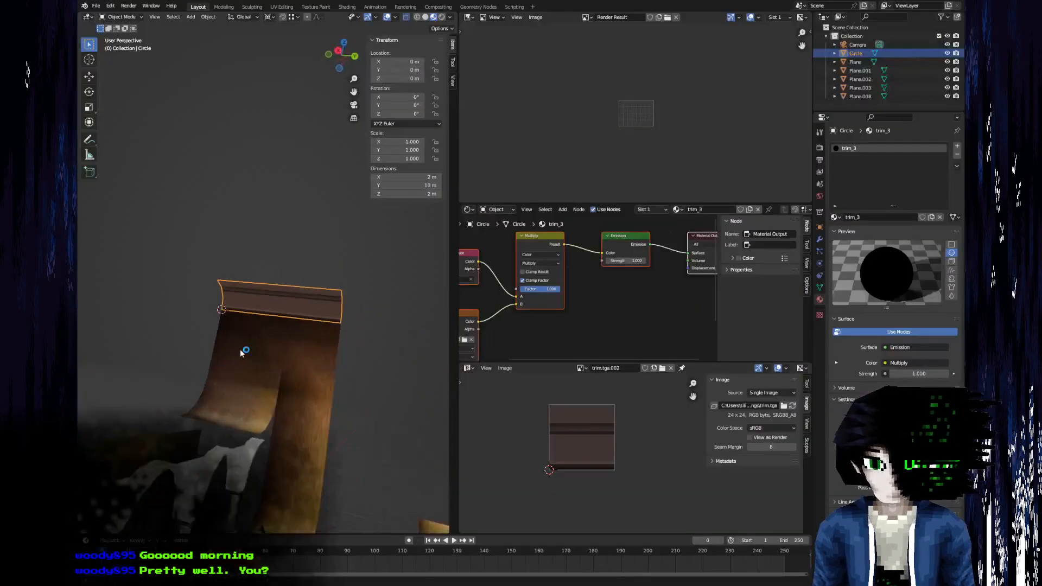
pyautogui.moveTo(244, 349); pyautogui.dragTo(443, 422, button='middle')
# Move the UVs of the second segment's three faces by -1 along X.
pyautogui.press('Tab')
pyautogui.moveTo(570, 439); pyautogui.dragTo(489, 455, button='middle')
pyautogui.click(551, 435)
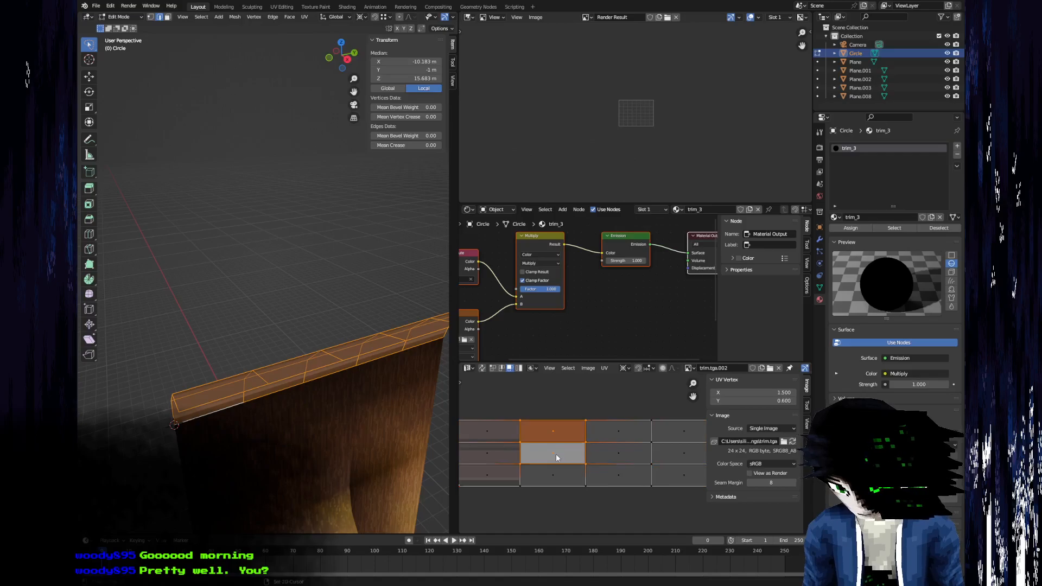
pyautogui.press('g')
pyautogui.press('x')
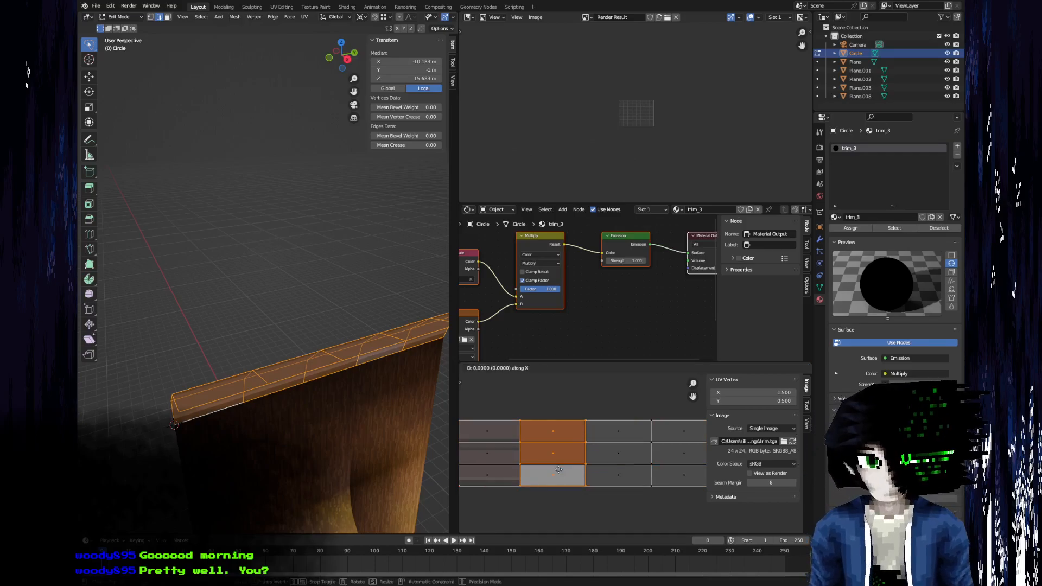
pyautogui.press('-')
pyautogui.press('1')
pyautogui.press('Return')
# Move the UVs of the third segment's three faces by -2 along X.
pyautogui.click(605, 476)
pyautogui.keyDown('shift'); pyautogui.click(621, 453); pyautogui.keyUp('shift')
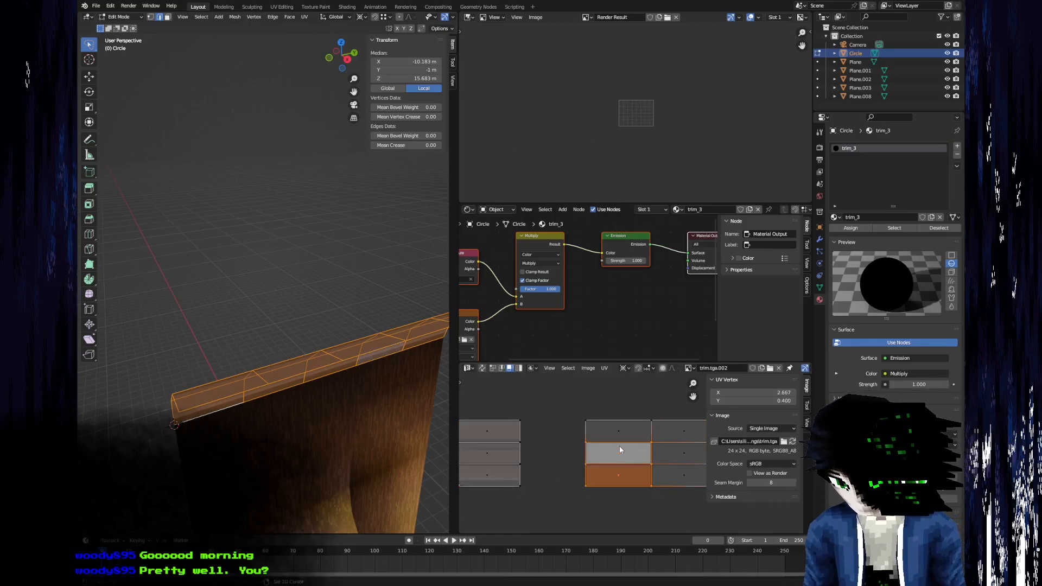
pyautogui.keyDown('shift'); pyautogui.click(619, 433); pyautogui.keyUp('shift')
pyautogui.press('g')
pyautogui.press('x')
pyautogui.press('2')
pyautogui.press('-')
pyautogui.press('Return')
# Move the UVs of the fourth segment's three faces by -3 along X.
pyautogui.moveTo(622, 441); pyautogui.dragTo(498, 441, button='middle')
pyautogui.click(565, 472)
pyautogui.keyDown('shift'); pyautogui.click(563, 453); pyautogui.keyUp('shift')
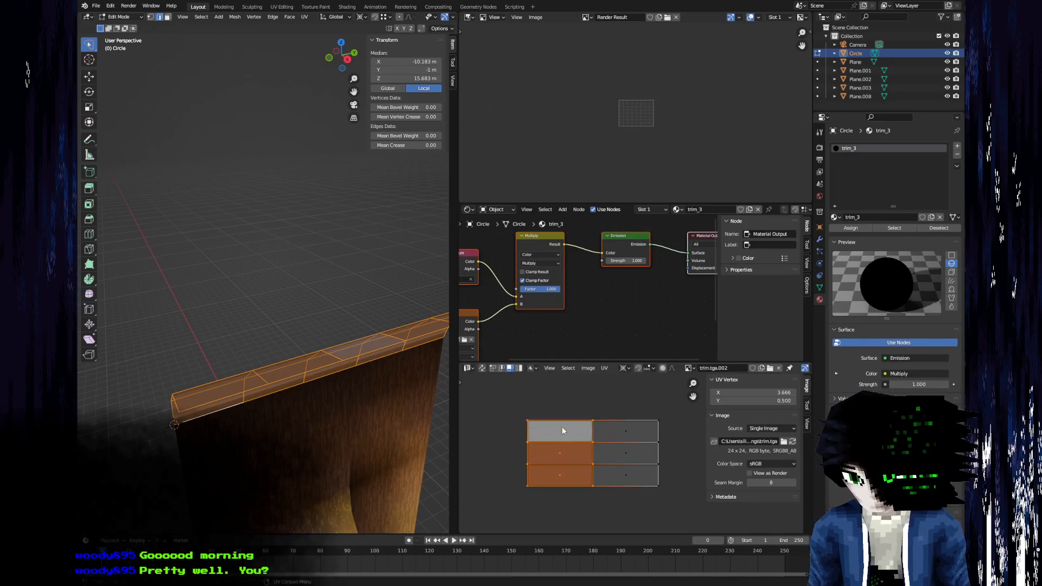
pyautogui.press('g')
pyautogui.press('x')
pyautogui.press('3')
pyautogui.press('Return')
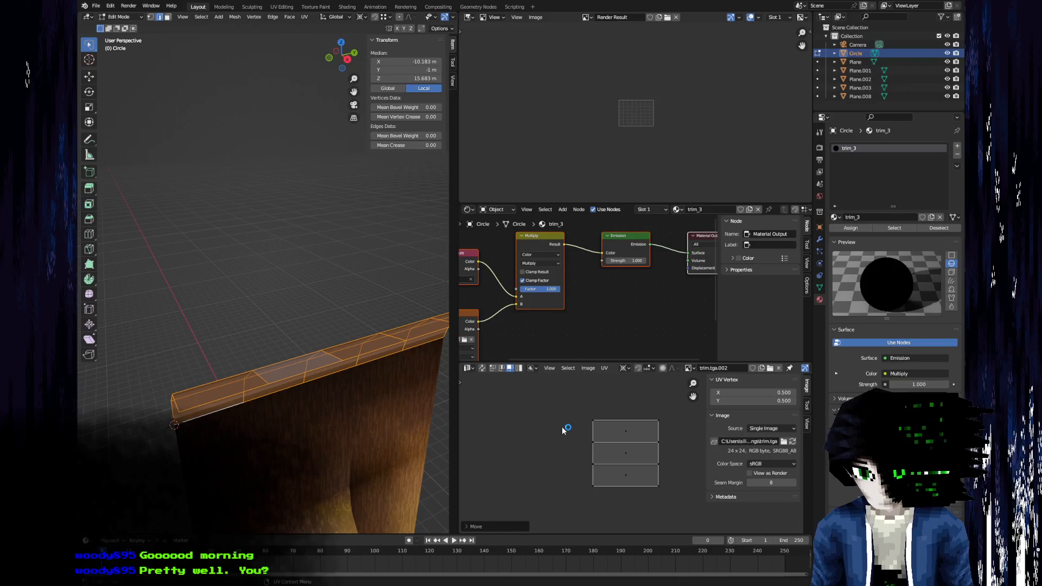
# Move the UVs of the fifth segment's three faces by -4 along X.
pyautogui.scroll(-4, 569, 467)
pyautogui.click(633, 463)
pyautogui.keyDown('shift'); pyautogui.click(633, 454); pyautogui.keyUp('shift')
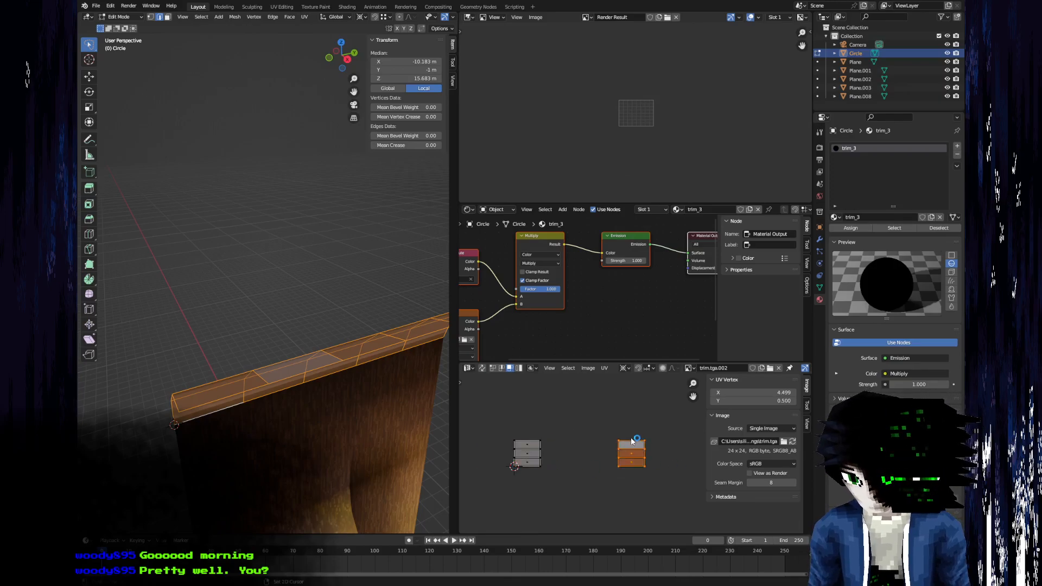
pyautogui.press('g')
pyautogui.press('x')
pyautogui.press('Return')
# Duplicate the trim strip in place and rotate the copy 90 degrees about Z.
pyautogui.moveTo(349, 368); pyautogui.dragTo(348, 343, button='middle')
pyautogui.hotkey('shift', 'd')
pyautogui.rightClick(308, 312)
pyautogui.write('rz')
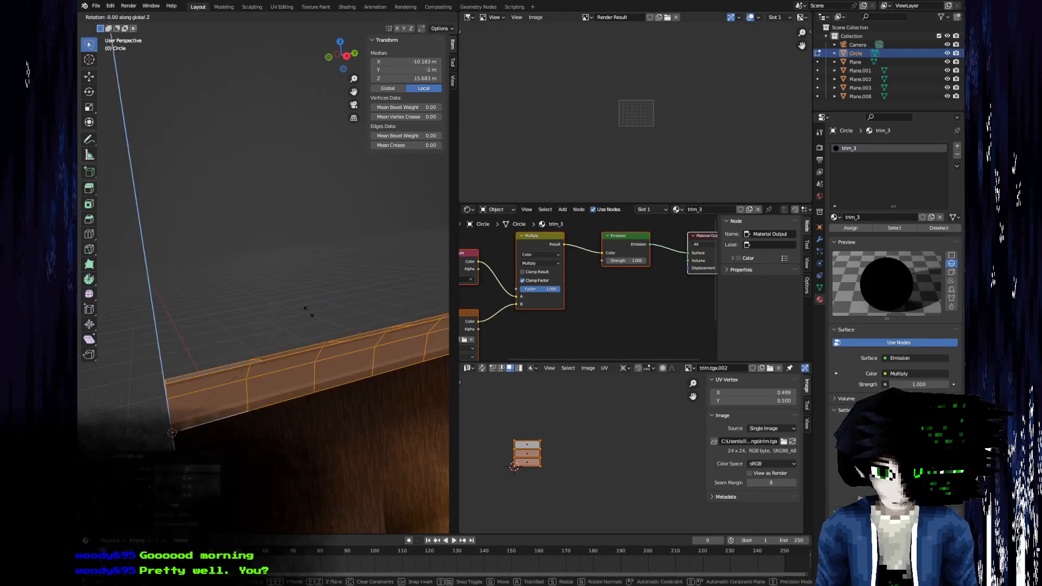
pyautogui.write('90')
pyautogui.press('Return')
# Move the rotated copy onto the adjoining wall so it meets the original strip at the corner.
pyautogui.moveTo(221, 380); pyautogui.dragTo(244, 413, button='middle')
pyautogui.press('g')
pyautogui.press('x')
pyautogui.click(248, 423)
pyautogui.press('g')
pyautogui.press('x')
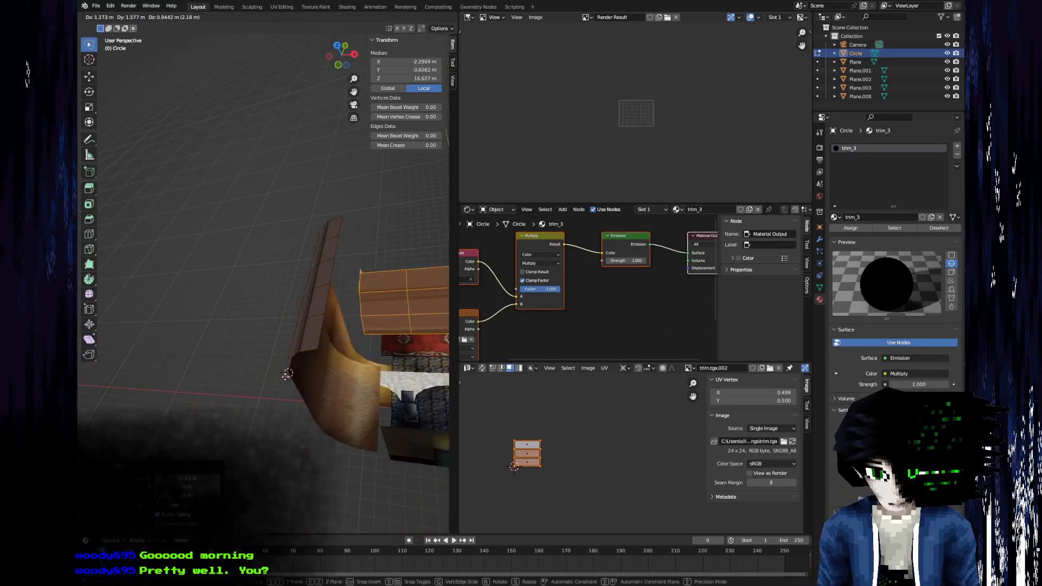
pyautogui.click(286, 372)
# Switch to trim.tga in Aseprite and pick the dark stripe colour for drawing lines.
pyautogui.moveTo(286, 372); pyautogui.dragTo(313, 272, button='middle')
pyautogui.hotkey('alt', 'Tab')
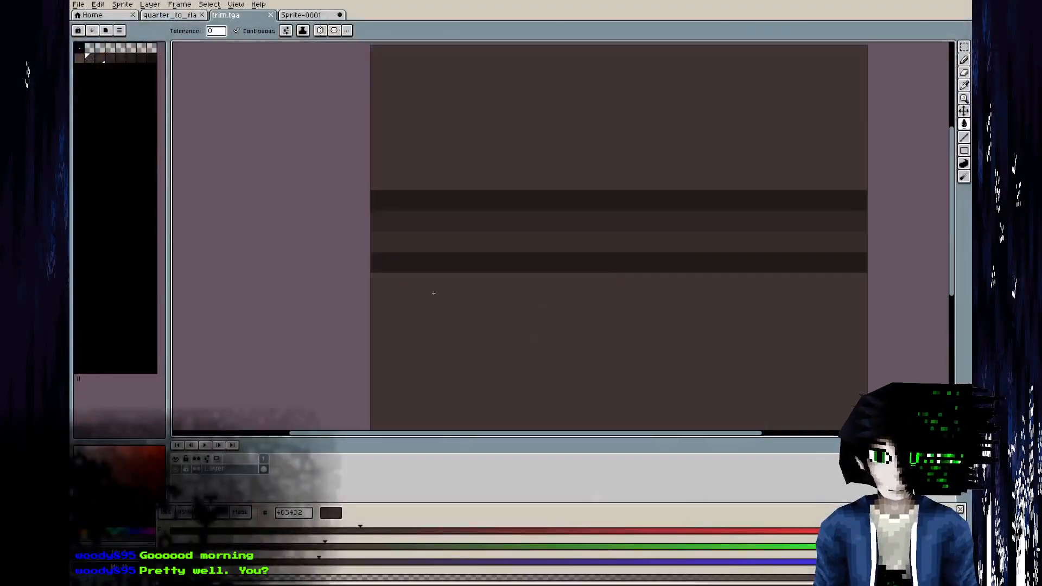
pyautogui.moveTo(433, 293); pyautogui.dragTo(332, 154, button='middle')
pyautogui.scroll(-1, 333, 155)
pyautogui.moveTo(348, 190); pyautogui.dragTo(335, 296, button='middle')
pyautogui.press('i')
pyautogui.click(357, 192)
pyautogui.press('g')
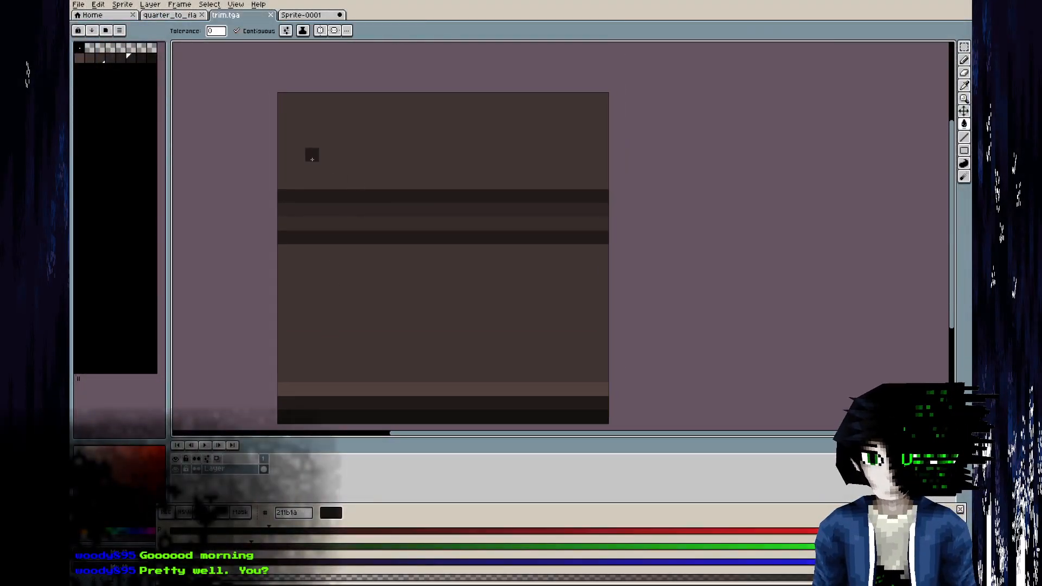
pyautogui.press('b')
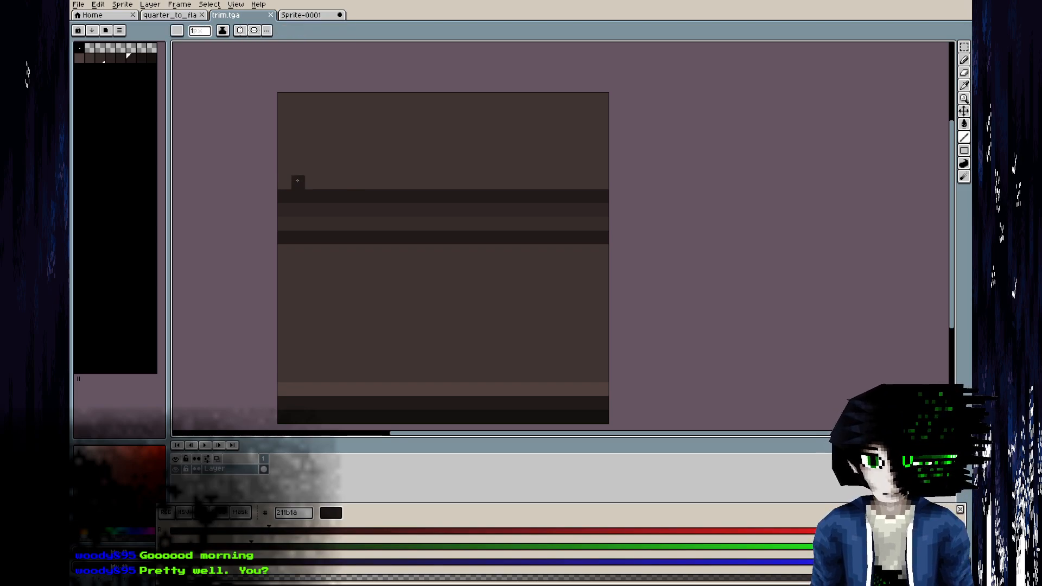
# Draw diagonal dark lines forming a checker block about 8 by 7 pixels in the upper band's left corner.
pyautogui.keyDown('shift'); pyautogui.click(384, 101); pyautogui.keyUp('shift')
pyautogui.click(325, 182)
pyautogui.keyDown('shift'); pyautogui.click(382, 128); pyautogui.keyUp('shift')
pyautogui.keyDown('shift'); pyautogui.click(347, 95); pyautogui.keyUp('shift')
pyautogui.click(284, 141)
pyautogui.keyDown('shift'); pyautogui.click(324, 97); pyautogui.keyUp('shift')
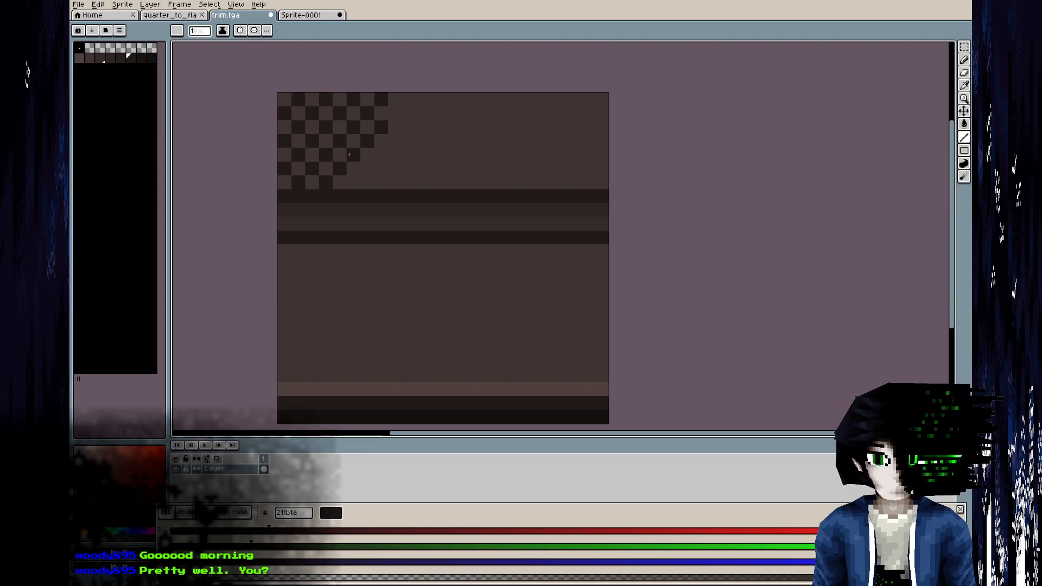
pyautogui.moveTo(353, 182)
pyautogui.mouseDown()
pyautogui.moveTo(381, 155)
pyautogui.moveTo(381, 169)
pyautogui.mouseUp()
pyautogui.hotkey('ctrl', 'z')
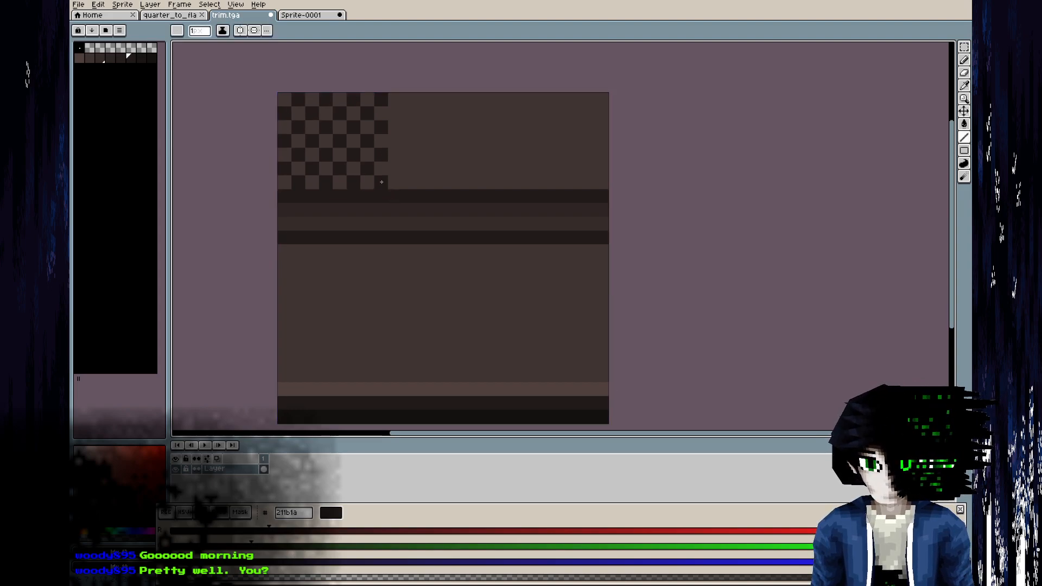
# Copy the checker block and paste it across the rest of the upper band.
pyautogui.press('m')
pyautogui.moveTo(278, 190); pyautogui.dragTo(456, 141)
pyautogui.hotkey('ctrl', 'v')
pyautogui.moveTo(359, 143); pyautogui.dragTo(578, 145)
# Paste two checker blocks one below the other to cover the left end of the lower band.
pyautogui.moveTo(365, 251); pyautogui.dragTo(375, 186, button='middle')
pyautogui.hotkey('ctrl', 'v')
pyautogui.moveTo(344, 100); pyautogui.dragTo(349, 242)
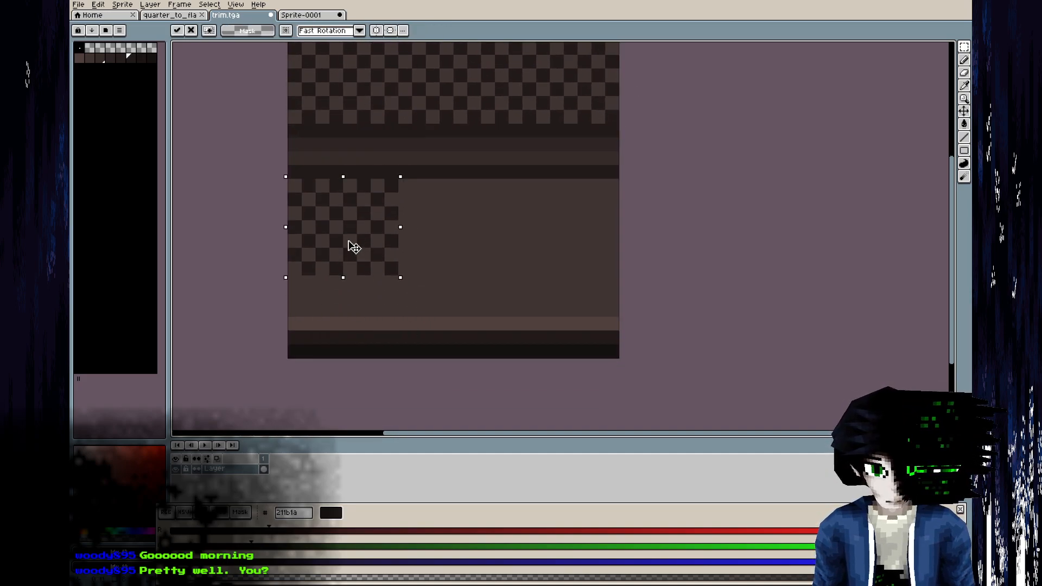
pyautogui.hotkey('ctrl', 'v')
pyautogui.moveTo(373, 109); pyautogui.dragTo(374, 303)
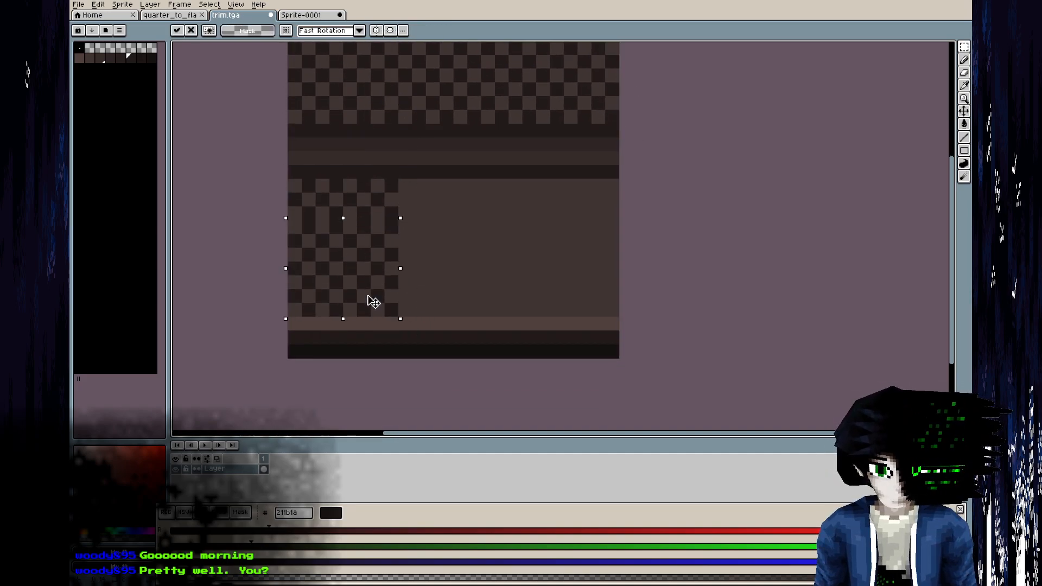
# Fill the rest of the lower band with pasted checker blocks and save trim.tga.
pyautogui.hotkey('ctrl', 'v')
pyautogui.moveTo(370, 110); pyautogui.dragTo(481, 259)
pyautogui.hotkey('ctrl', 'v')
pyautogui.moveTo(374, 92); pyautogui.dragTo(563, 239)
pyautogui.hotkey('ctrl', 'v')
pyautogui.hotkey('ctrl', 'v')
pyautogui.moveTo(359, 91); pyautogui.dragTo(573, 273)
pyautogui.hotkey('ctrl', 's')
# Return to Blender and reload the trim image so the checker pattern shows on the strips.
pyautogui.hotkey('alt', 'Tab')
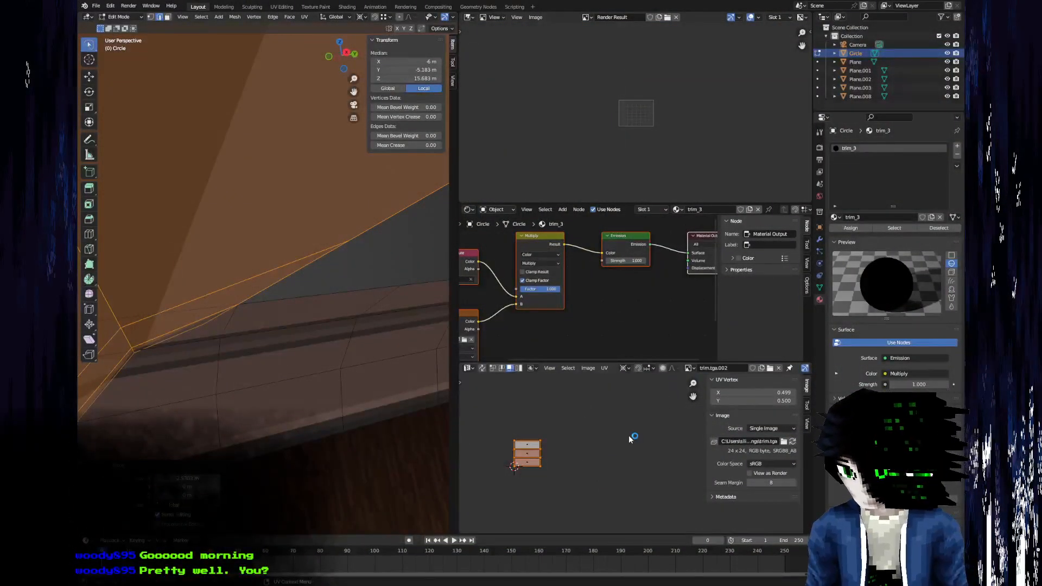
pyautogui.hotkey('alt', 'r')
pyautogui.moveTo(283, 374); pyautogui.dragTo(212, 477, button='middle')
pyautogui.press('Tab')
pyautogui.scroll(3, 239, 435)
# Merge the top end vertex with the inner corner vertex where the two trim strips meet.
pyautogui.press('Tab')
pyautogui.press('1')
pyautogui.click(399, 301)
pyautogui.keyDown('shift'); pyautogui.click(242, 364); pyautogui.keyUp('shift')
pyautogui.press('m')
pyautogui.click(228, 346)
# Set snapping to Edge and shift the rotated strip's end vertices along X to -10 m and -10.732 m at the corner.
pyautogui.moveTo(227, 348); pyautogui.dragTo(258, 233, button='middle')
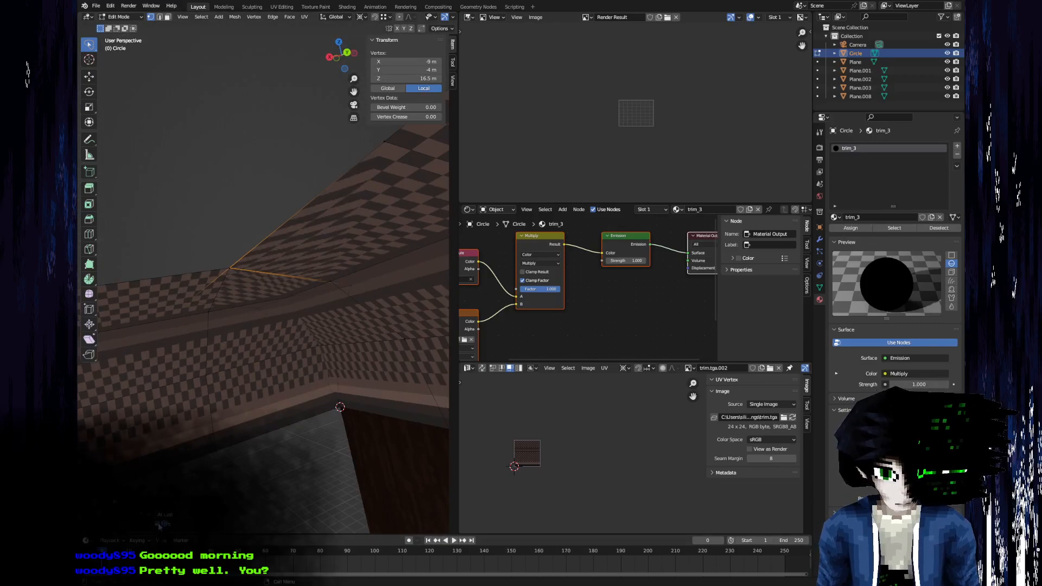
pyautogui.moveTo(183, 486)
pyautogui.mouseDown(button='middle')
pyautogui.moveTo(221, 367)
pyautogui.moveTo(179, 488)
pyautogui.mouseUp(button='middle')
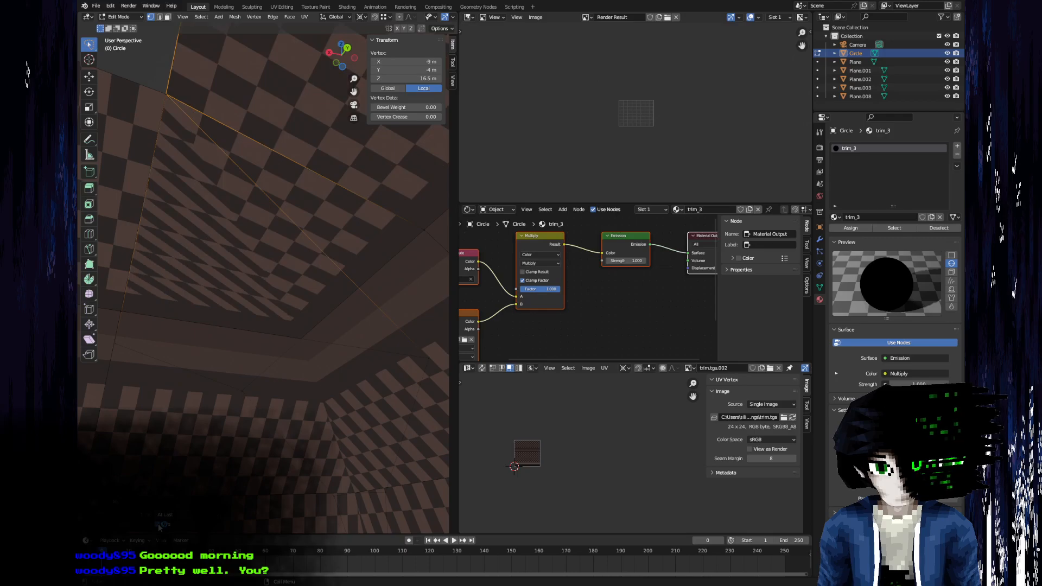
pyautogui.moveTo(159, 526); pyautogui.dragTo(260, 271, button='middle')
pyautogui.moveTo(177, 401); pyautogui.dragTo(305, 278, button='middle')
pyautogui.click(305, 277)
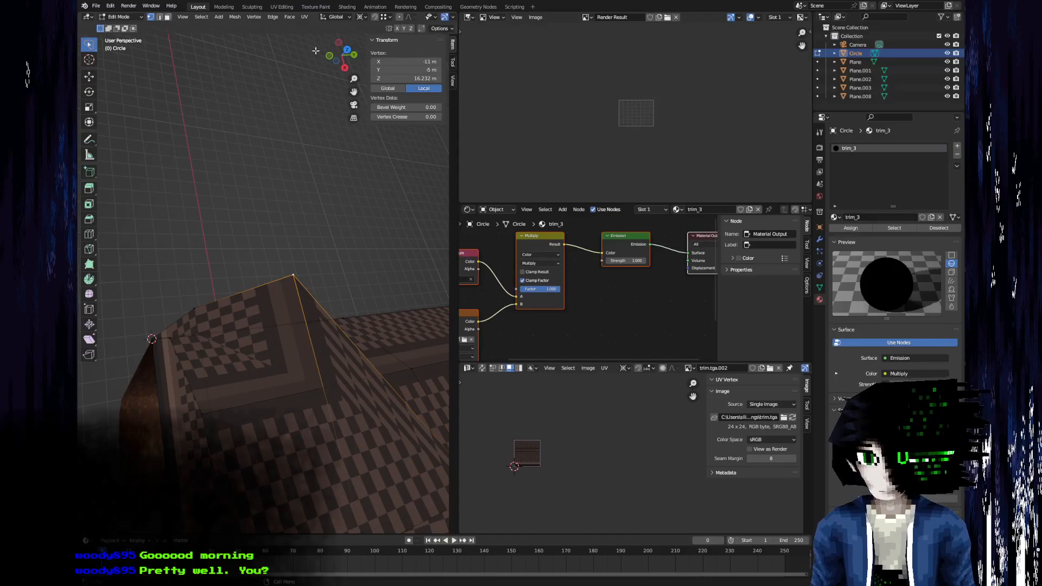
pyautogui.click(391, 17)
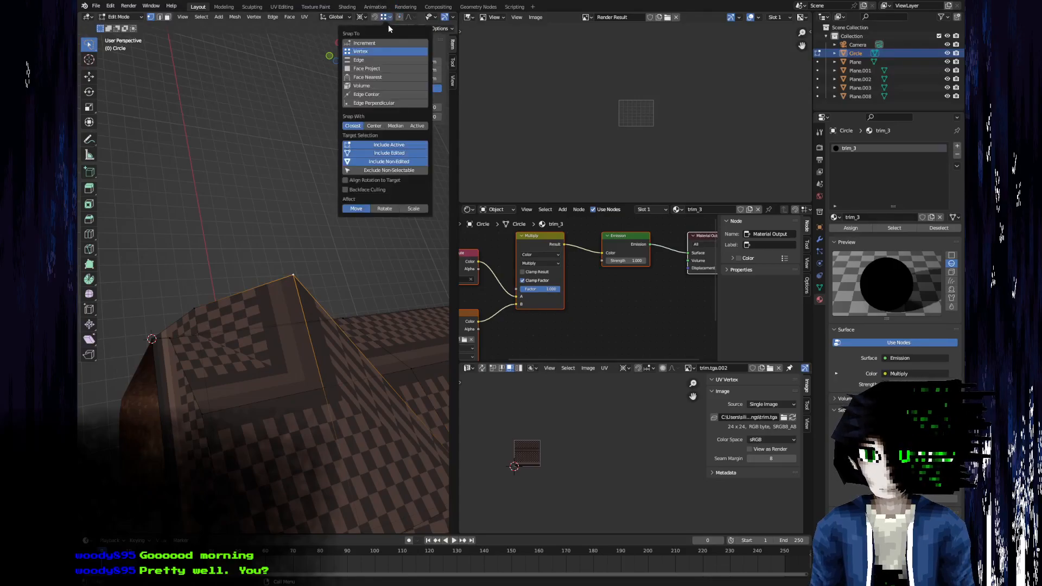
pyautogui.click(380, 59)
pyautogui.moveTo(288, 218); pyautogui.dragTo(303, 291, button='middle')
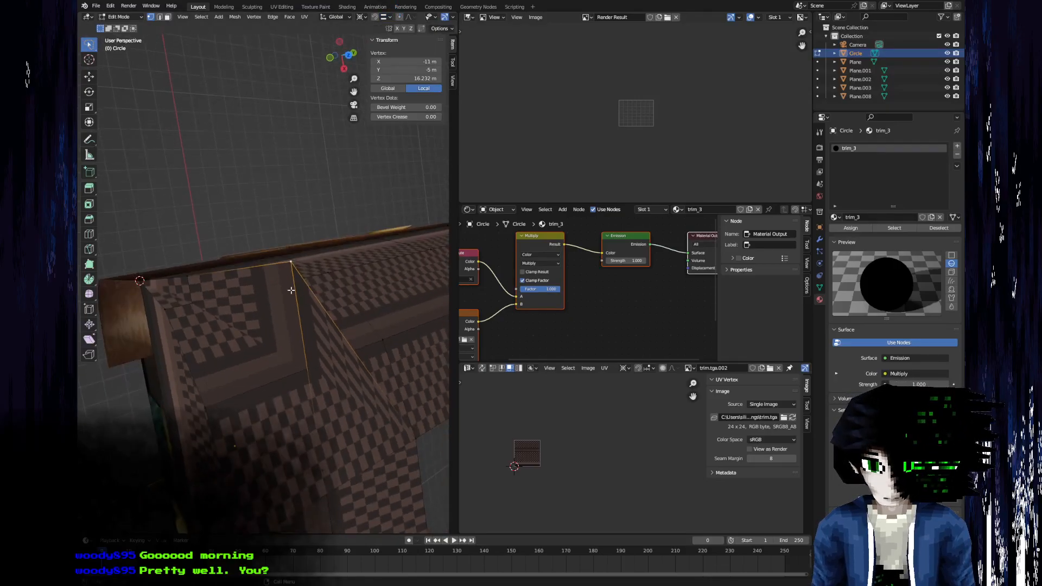
pyautogui.press('g')
pyautogui.press('x')
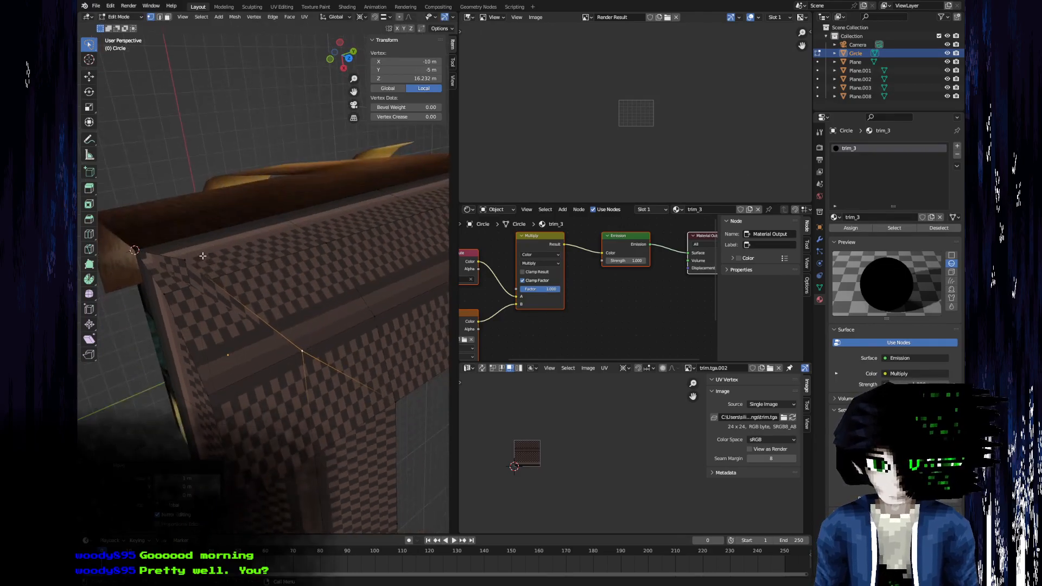
pyautogui.click(189, 283)
pyautogui.moveTo(190, 282); pyautogui.dragTo(113, 299, button='middle')
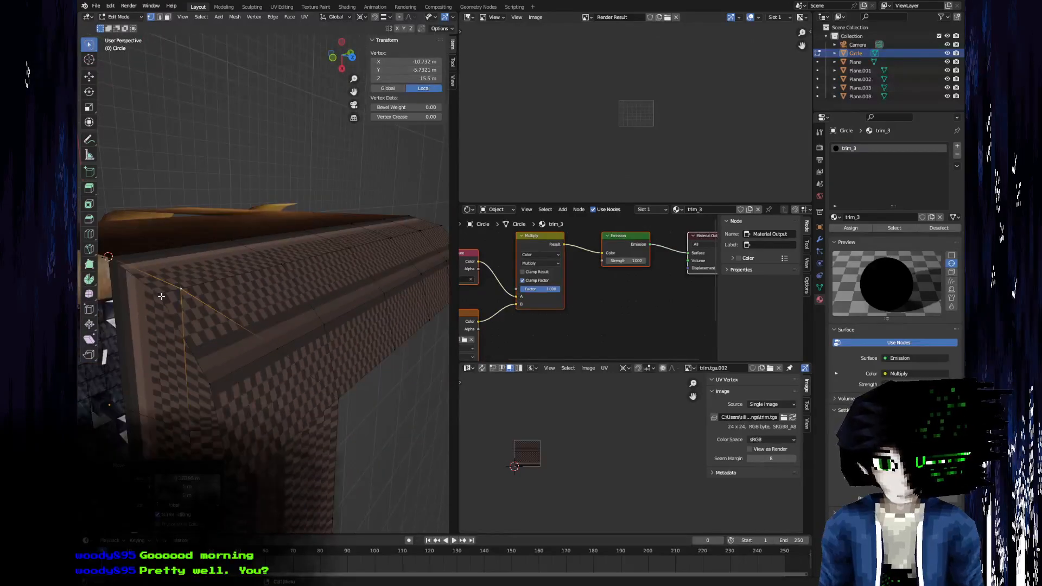
pyautogui.press('g')
pyautogui.press('y')
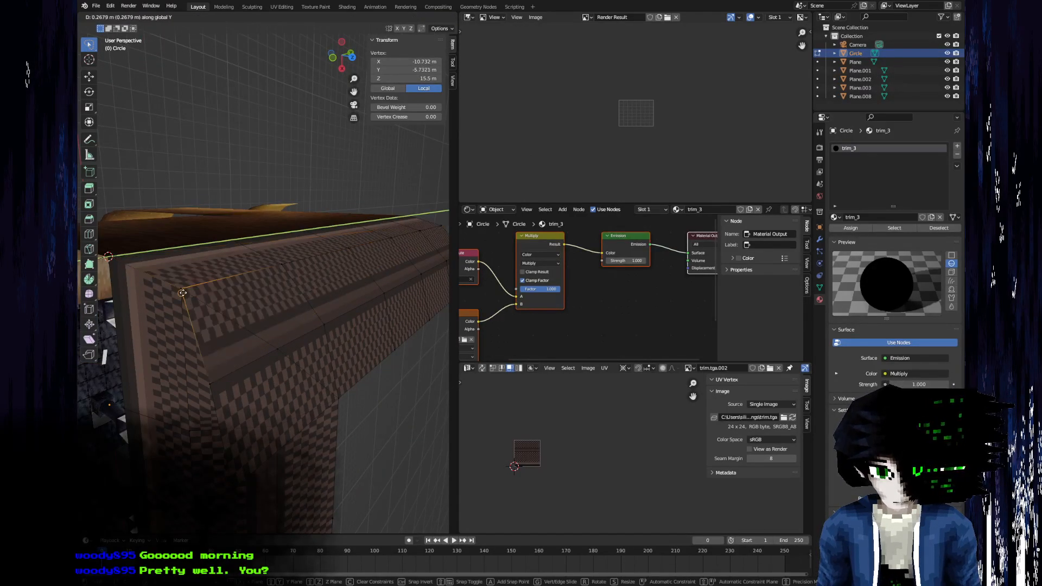
pyautogui.rightClick(183, 295)
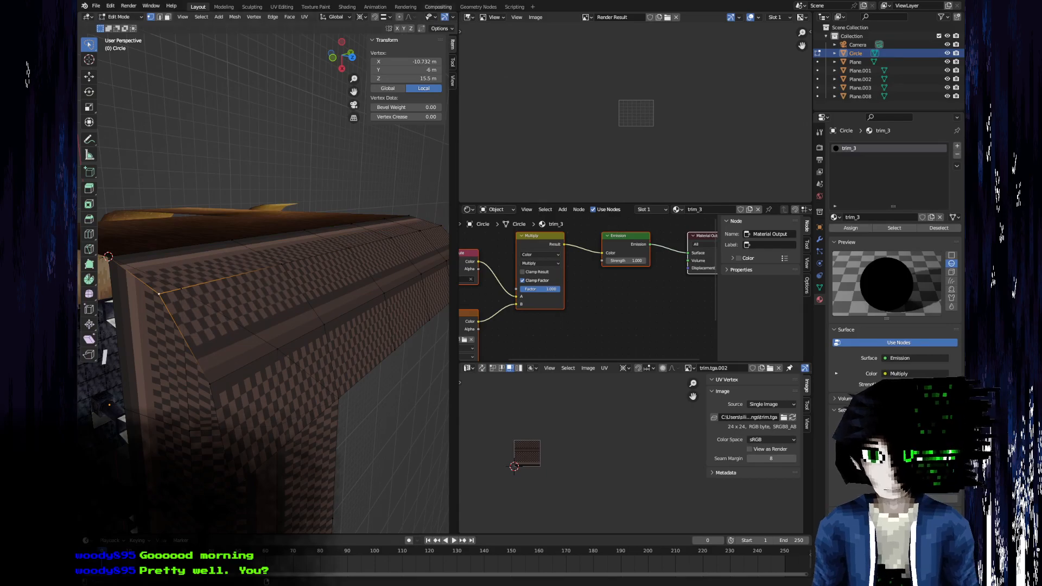
# Change the snapping and move the other strip's two end vertices onto their matching corner vertices, the second-row one at X -10, Y -5, Z 16.232 m.
pyautogui.click(387, 17)
pyautogui.press('g')
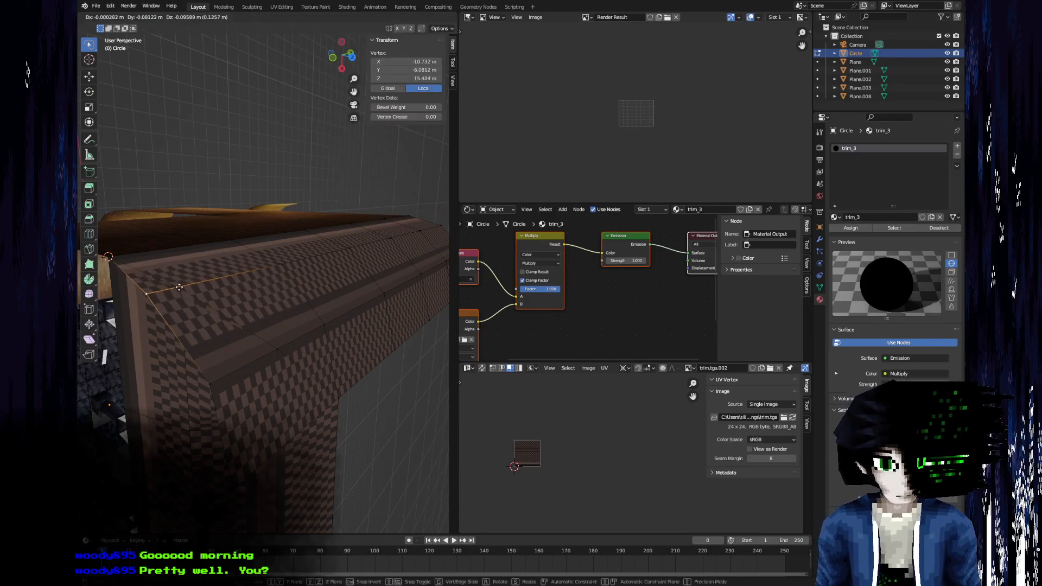
pyautogui.click(181, 290)
pyautogui.press('g')
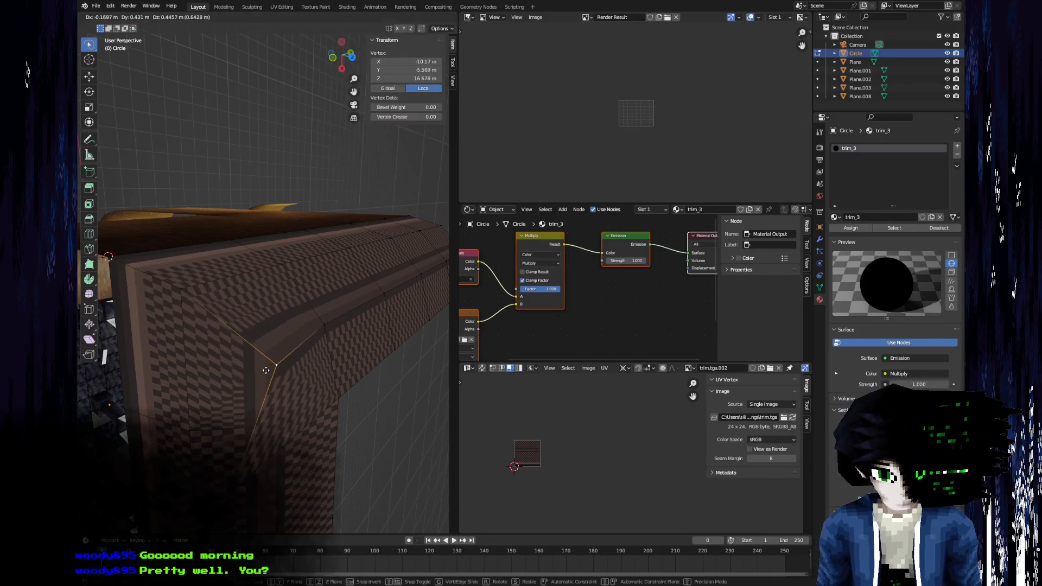
pyautogui.click(269, 349)
# Snap the remaining loose vertex into place at the corner and merge all overlapping vertices of the mesh.
pyautogui.moveTo(268, 348); pyautogui.dragTo(216, 384, button='middle')
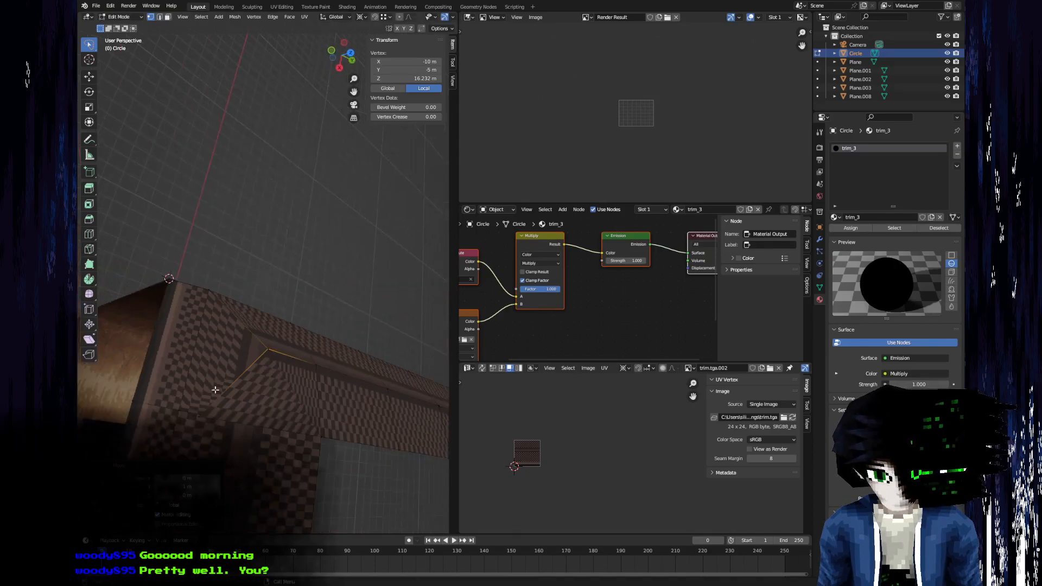
pyautogui.click(227, 422)
pyautogui.press('g')
pyautogui.click(312, 364)
pyautogui.moveTo(312, 365); pyautogui.dragTo(290, 333, button='middle')
pyautogui.press('a')
pyautogui.press('m')
pyautogui.click(265, 245)
# Unwrap the three stacked faces on one side of the trim corner.
pyautogui.scroll(-3, 290, 334)
pyautogui.press('3')
pyautogui.click(233, 252)
pyautogui.keyDown('shift'); pyautogui.click(261, 344); pyautogui.keyUp('shift')
pyautogui.keyDown('shift'); pyautogui.click(257, 440); pyautogui.keyUp('shift')
pyautogui.press('u')
pyautogui.click(271, 427)
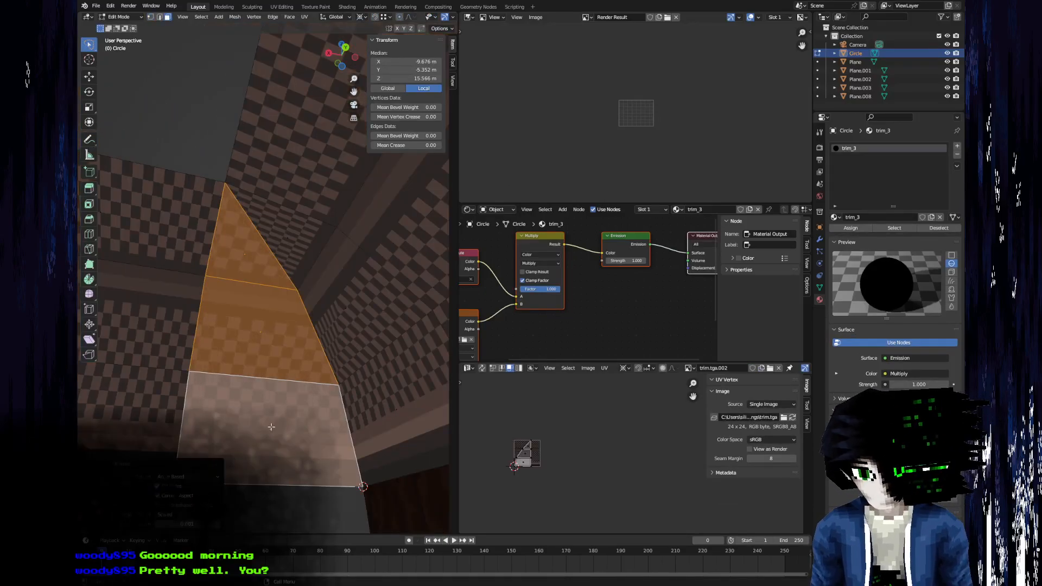
pyautogui.scroll(6, 569, 432)
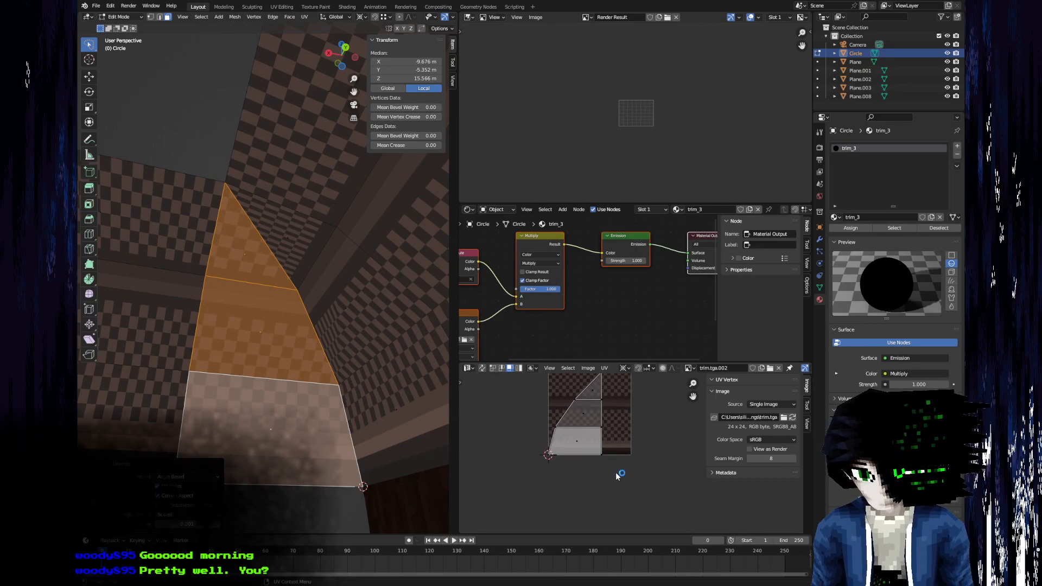
pyautogui.moveTo(569, 432); pyautogui.dragTo(608, 487, button='middle')
pyautogui.press('a')
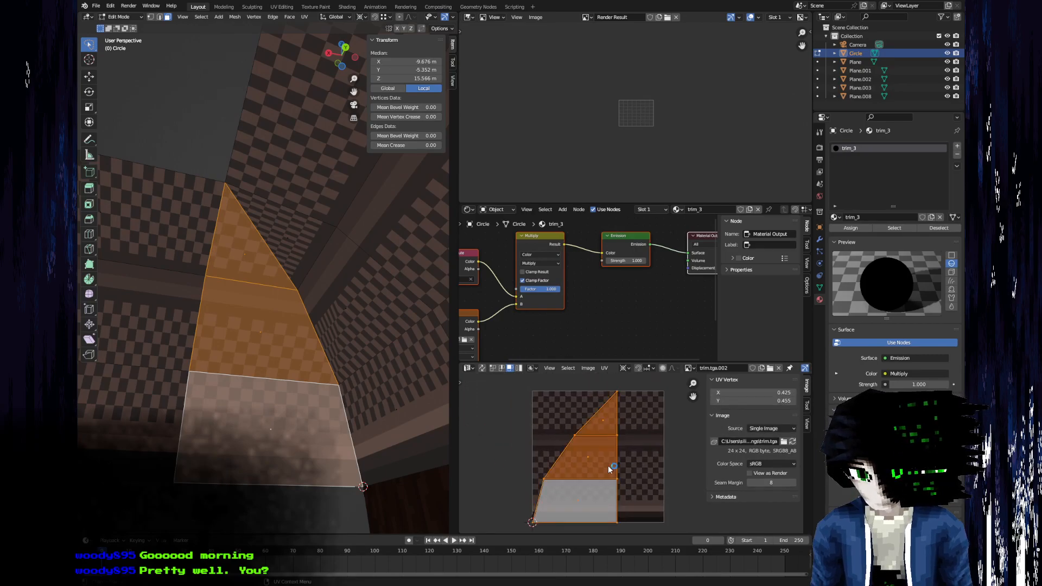
pyautogui.keyDown('shift'); pyautogui.moveTo(238, 369); pyautogui.dragTo(272, 396, button='middle'); pyautogui.keyUp('shift')
pyautogui.press('g')
pyautogui.press('x')
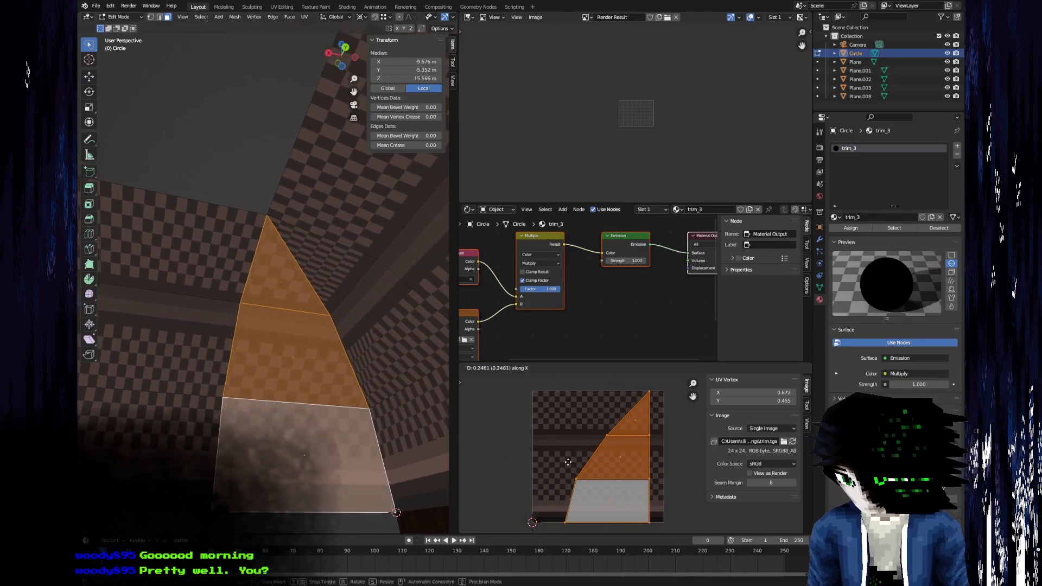
pyautogui.press('Escape')
# Unwrap the three selected corner faces again.
pyautogui.moveTo(179, 337); pyautogui.dragTo(217, 336, button='middle')
pyautogui.press('u')
pyautogui.click(209, 349)
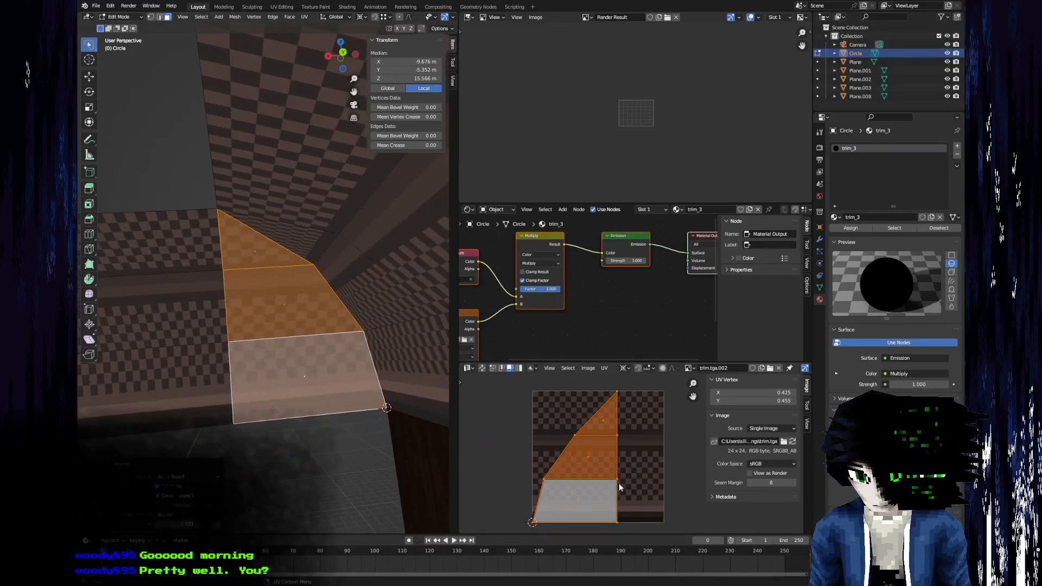
# Recalculate the normals of the entire trim mesh to face inside.
pyautogui.moveTo(312, 274)
pyautogui.mouseDown(button='middle')
pyautogui.moveTo(305, 296)
pyautogui.moveTo(298, 260)
pyautogui.mouseUp(button='middle')
pyautogui.press('a')
pyautogui.press('F3')
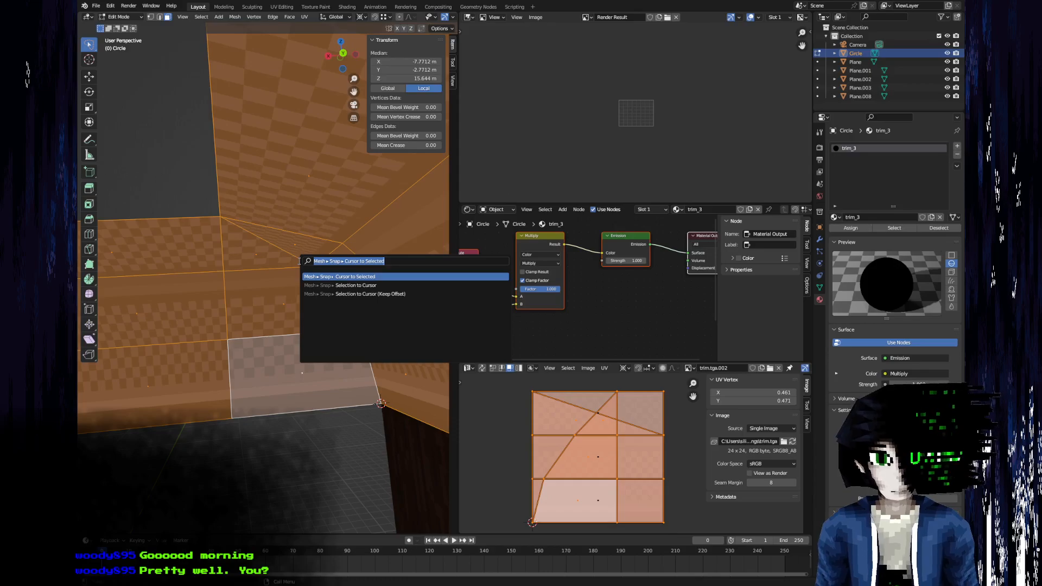
pyautogui.write('recalc')
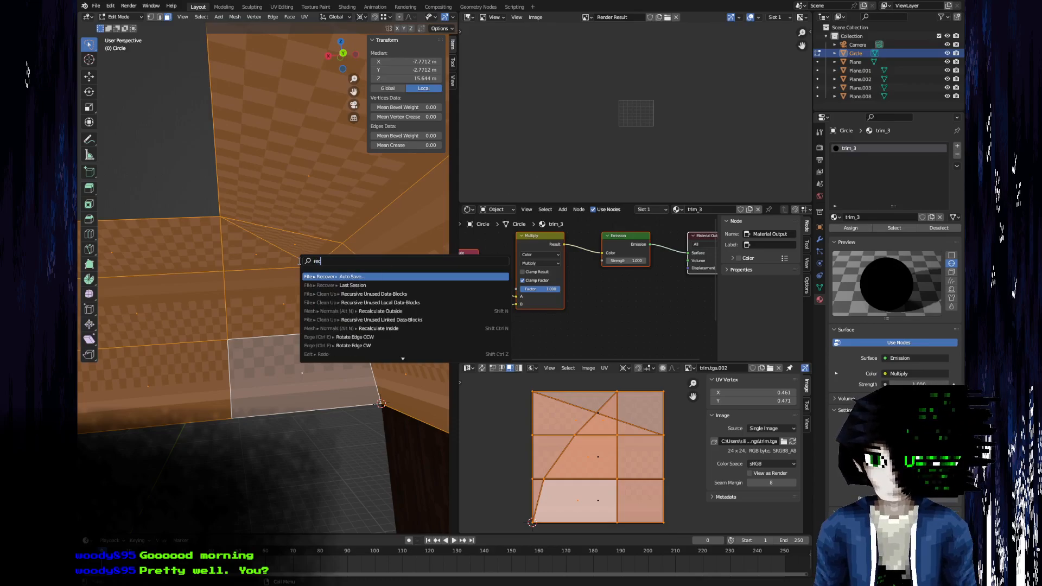
pyautogui.press('Down')
pyautogui.press('Return')
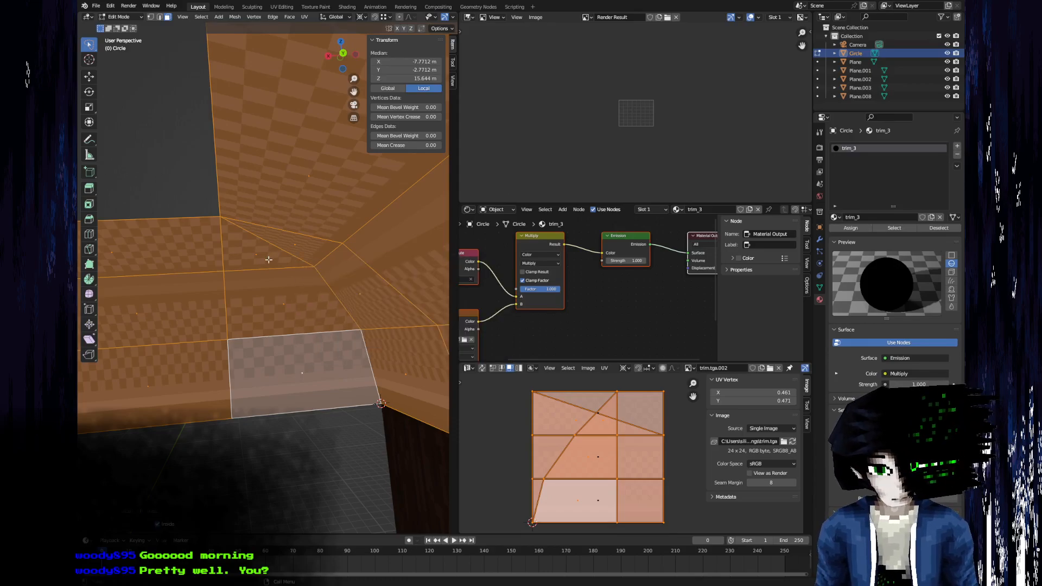
# Select the same three stacked faces on one side of the corner seam and unwrap them with the recalculated normals.
pyautogui.click(266, 258)
pyautogui.keyDown('shift'); pyautogui.click(297, 304); pyautogui.keyUp('shift')
pyautogui.keyDown('shift'); pyautogui.click(295, 348); pyautogui.keyUp('shift')
pyautogui.press('u')
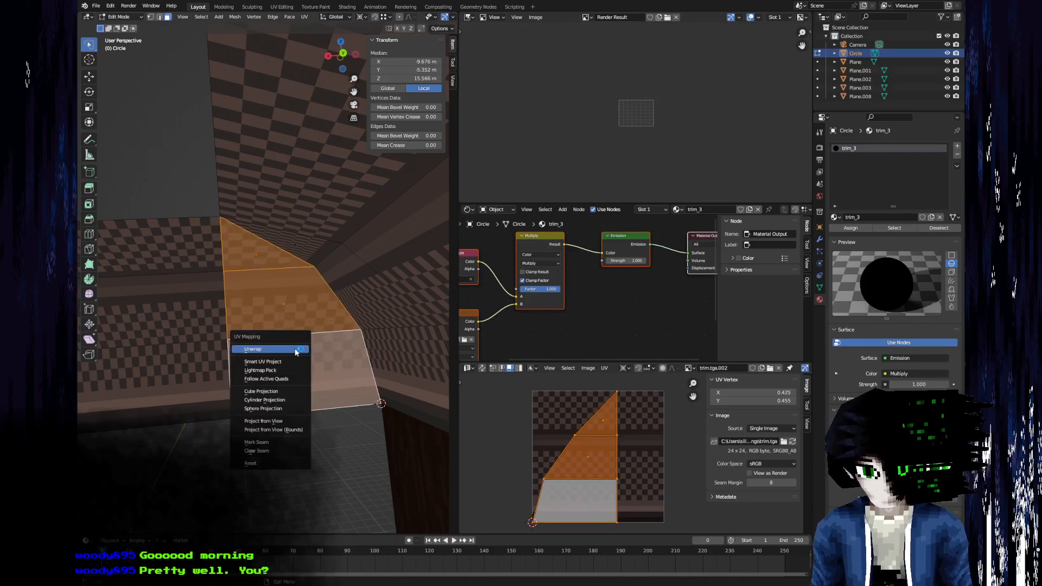
pyautogui.click(295, 349)
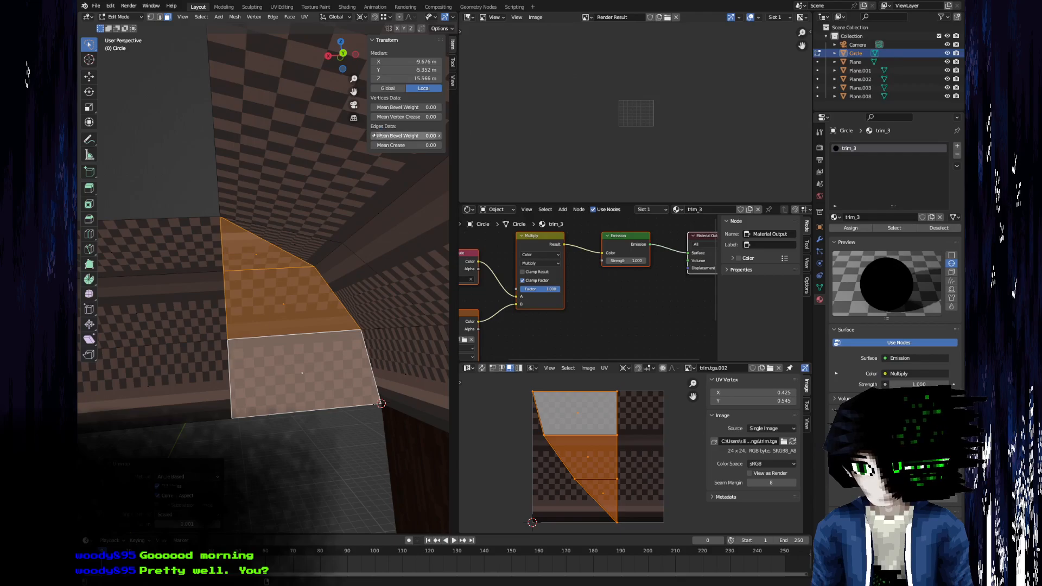
# Find the Backface Culling setting by filtering the properties and enable it for the trim_3 material.
pyautogui.click(820, 148)
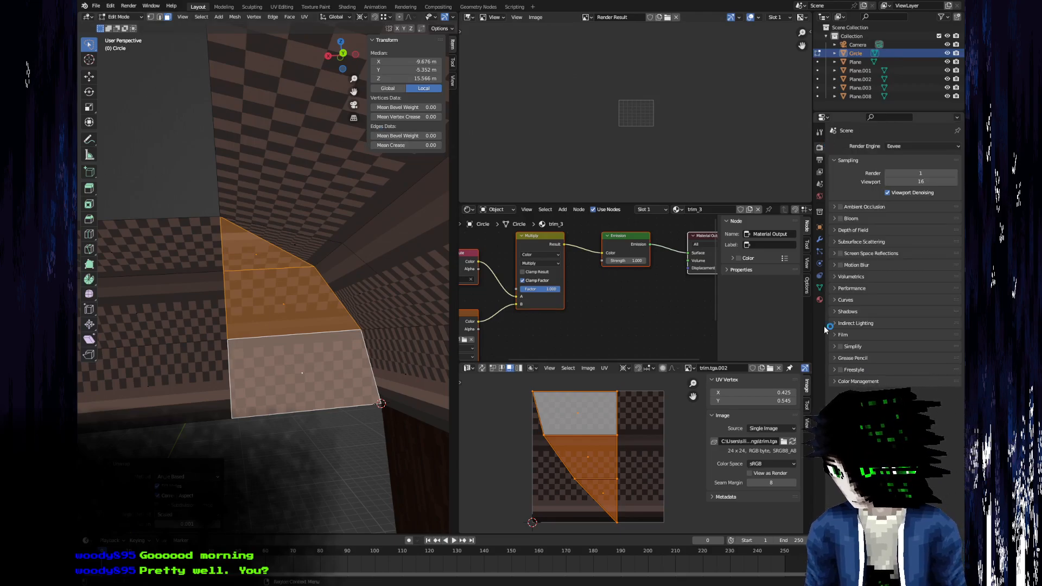
pyautogui.click(819, 160)
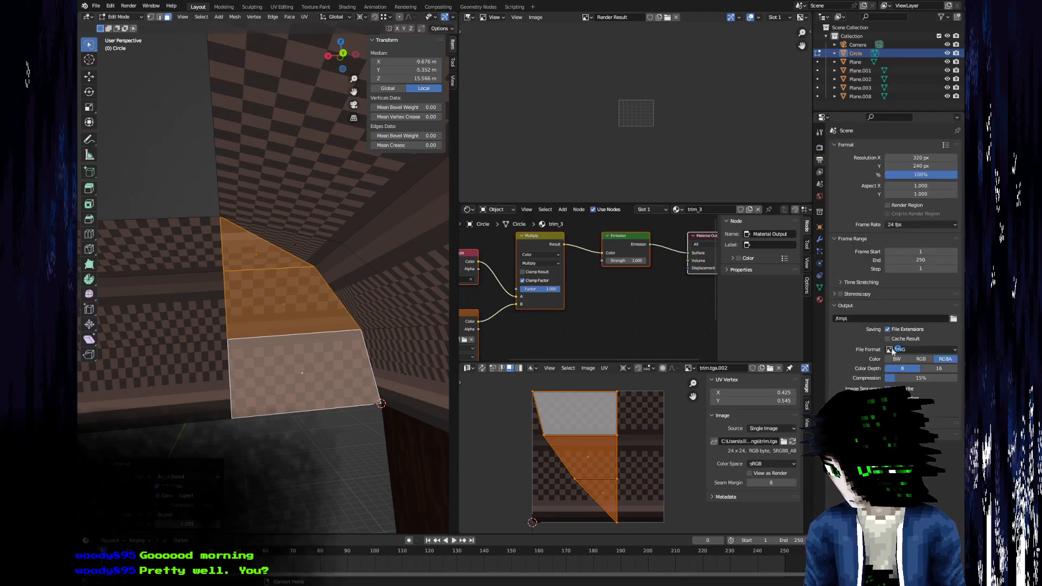
pyautogui.click(820, 172)
pyautogui.click(821, 149)
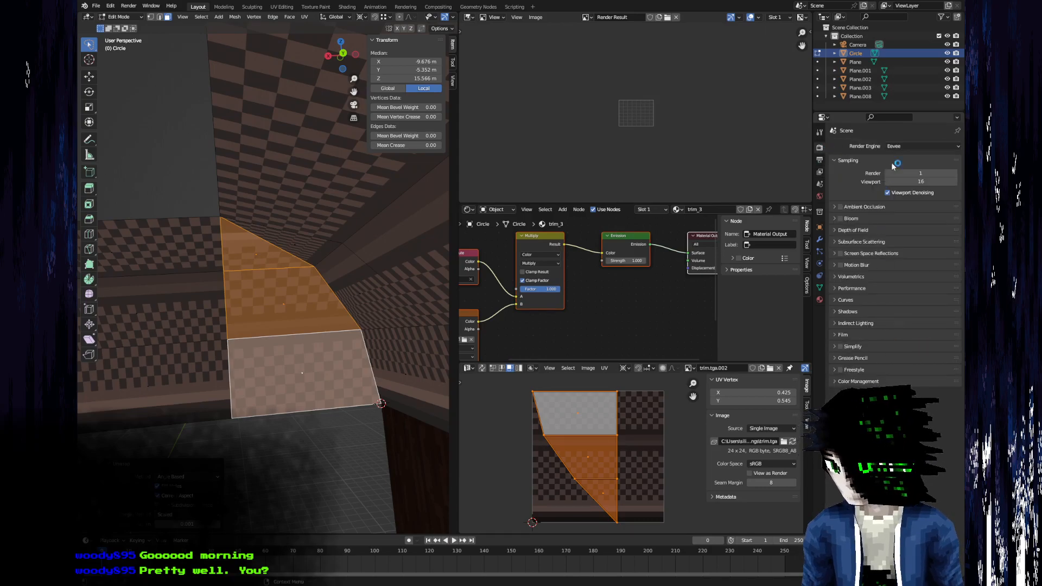
pyautogui.write('backf')
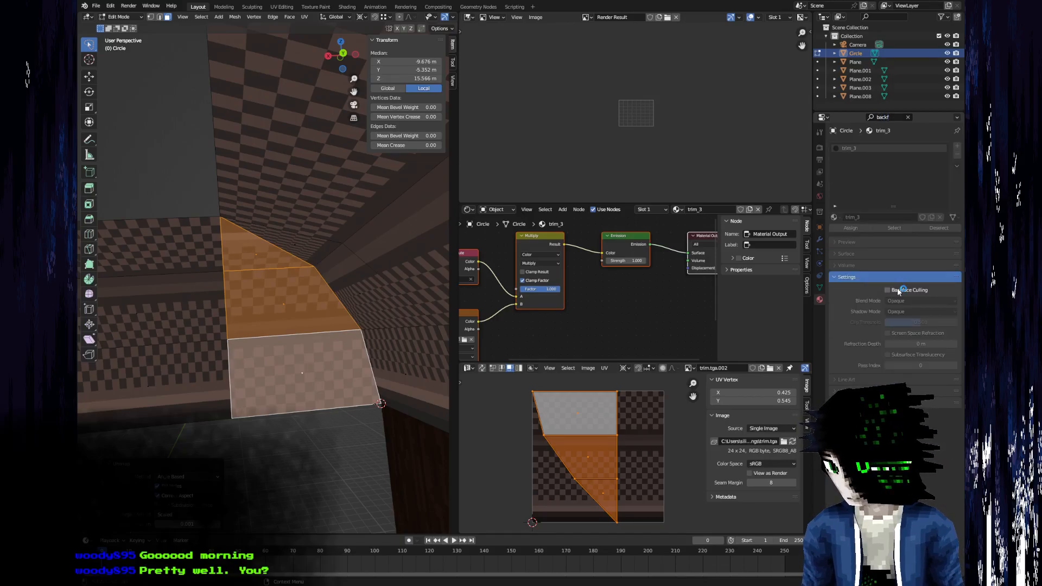
pyautogui.moveTo(271, 353)
pyautogui.mouseDown(button='middle')
pyautogui.moveTo(245, 379)
pyautogui.moveTo(334, 308)
pyautogui.moveTo(370, 244)
pyautogui.moveTo(281, 353)
pyautogui.mouseUp(button='middle')
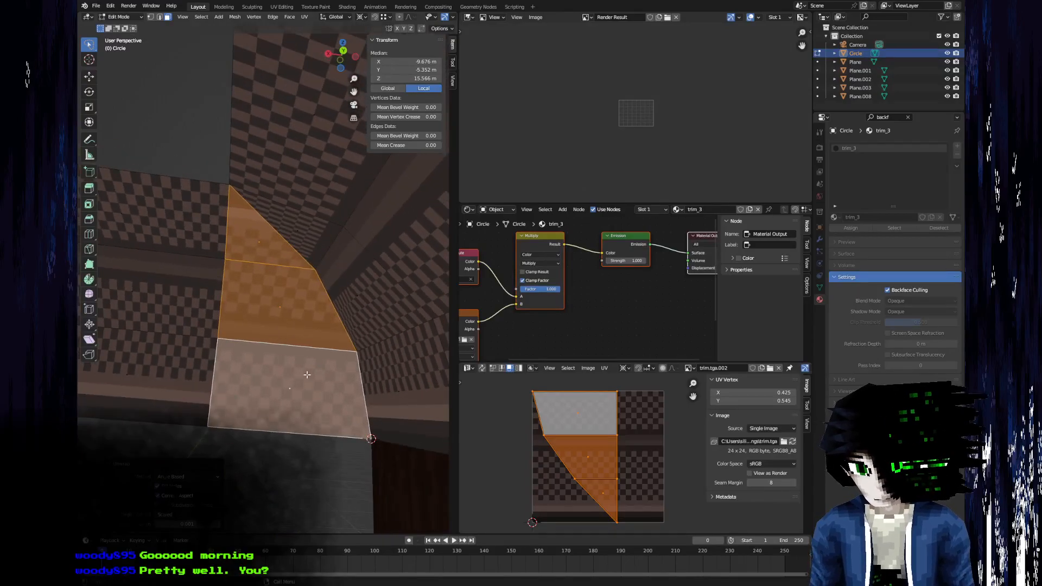
pyautogui.moveTo(529, 429); pyautogui.dragTo(549, 439, button='middle')
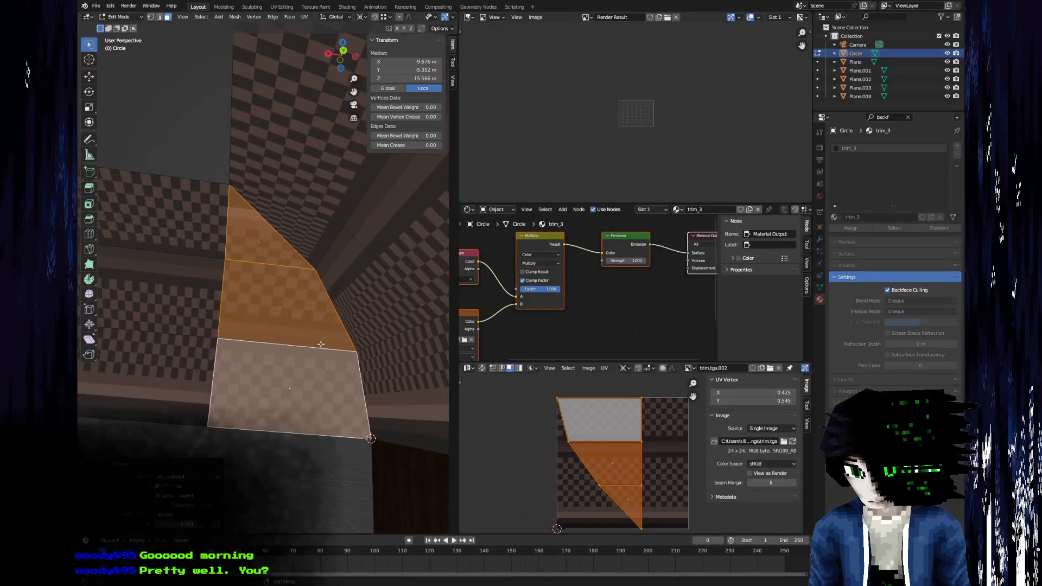
# Unwrap the three stacked faces on the other side of the corner seam.
pyautogui.moveTo(326, 345); pyautogui.dragTo(418, 350, button='middle')
pyautogui.click(382, 331)
pyautogui.keyDown('ctrl'); pyautogui.click(330, 228); pyautogui.keyUp('ctrl')
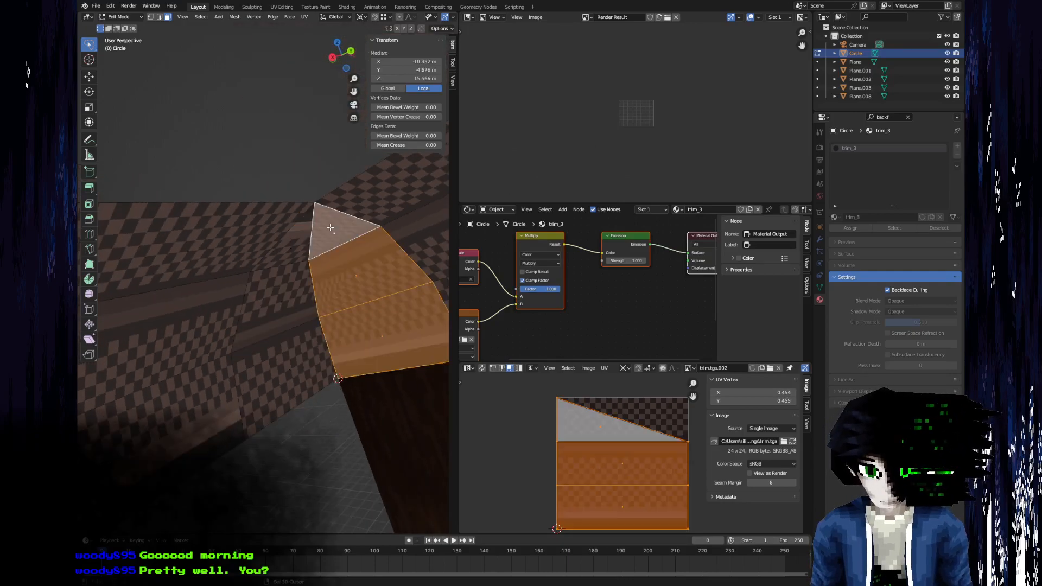
pyautogui.press('u')
pyautogui.click(333, 241)
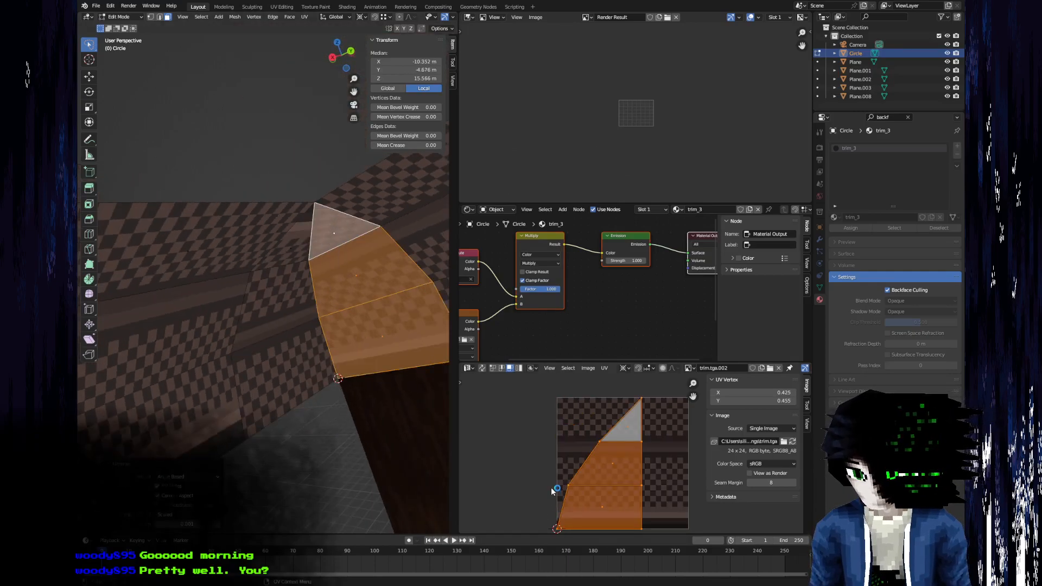
# Turn off Backface Culling for the trim_3 material and clear the properties filter.
pyautogui.moveTo(379, 413); pyautogui.dragTo(326, 350, button='middle')
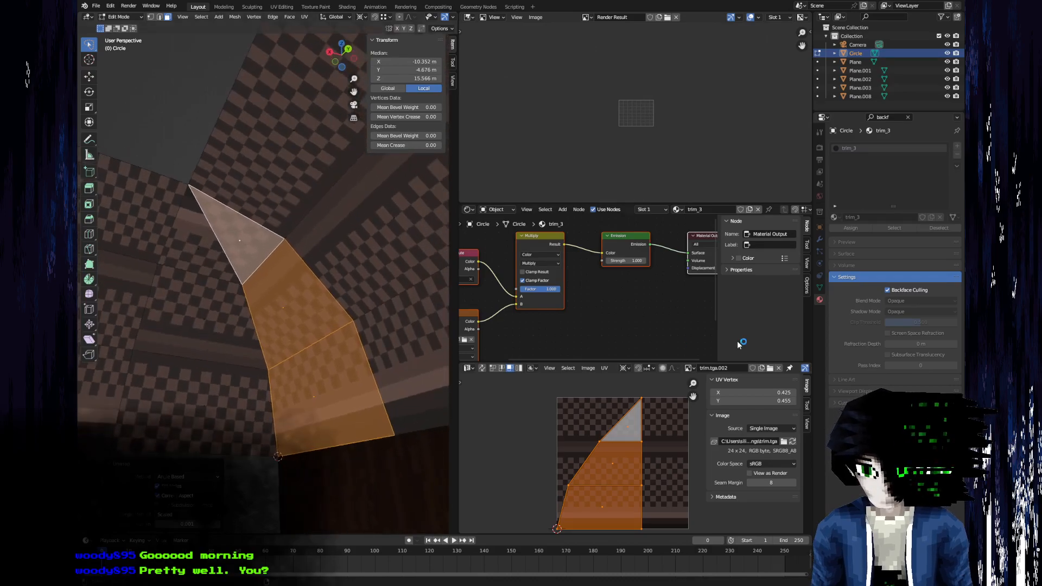
pyautogui.click(909, 118)
# For the first side's three corner faces, copy the X coordinate of the upper UV vertex on the straight edge, and select the whole UV island.
pyautogui.hotkey('alt', 'a')
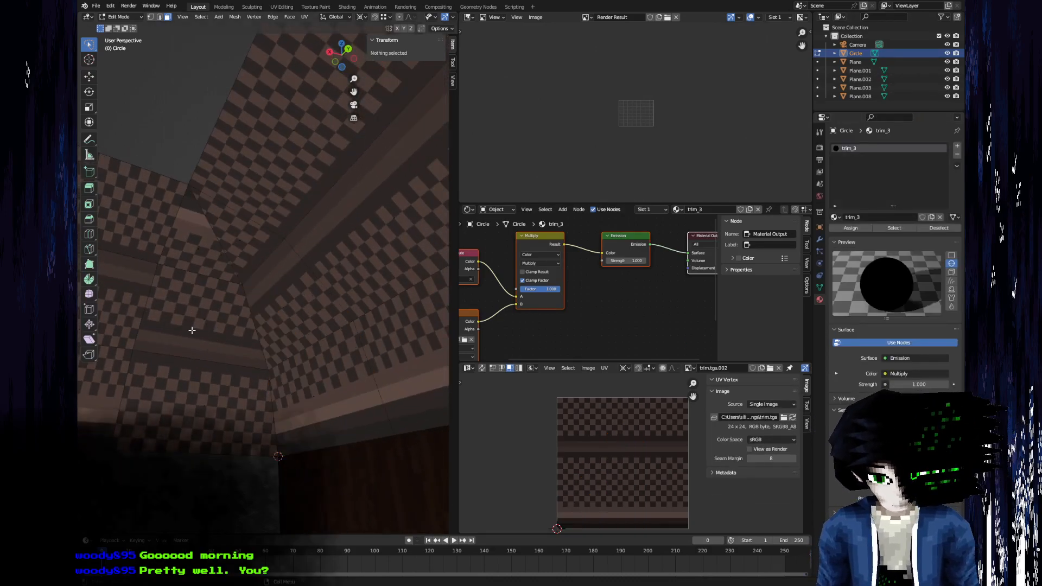
pyautogui.click(191, 386)
pyautogui.keyDown('shift'); pyautogui.click(204, 320); pyautogui.keyUp('shift')
pyautogui.keyDown('shift'); pyautogui.click(207, 255); pyautogui.keyUp('shift')
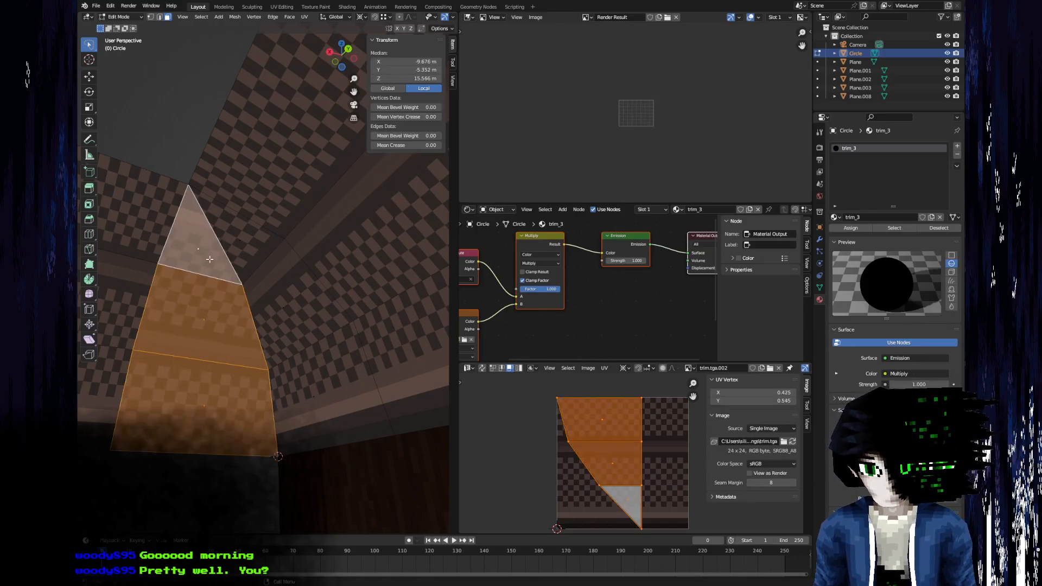
pyautogui.moveTo(635, 463); pyautogui.dragTo(582, 504, button='middle')
pyautogui.scroll(1, 573, 436)
pyautogui.press('1')
pyautogui.click(591, 416)
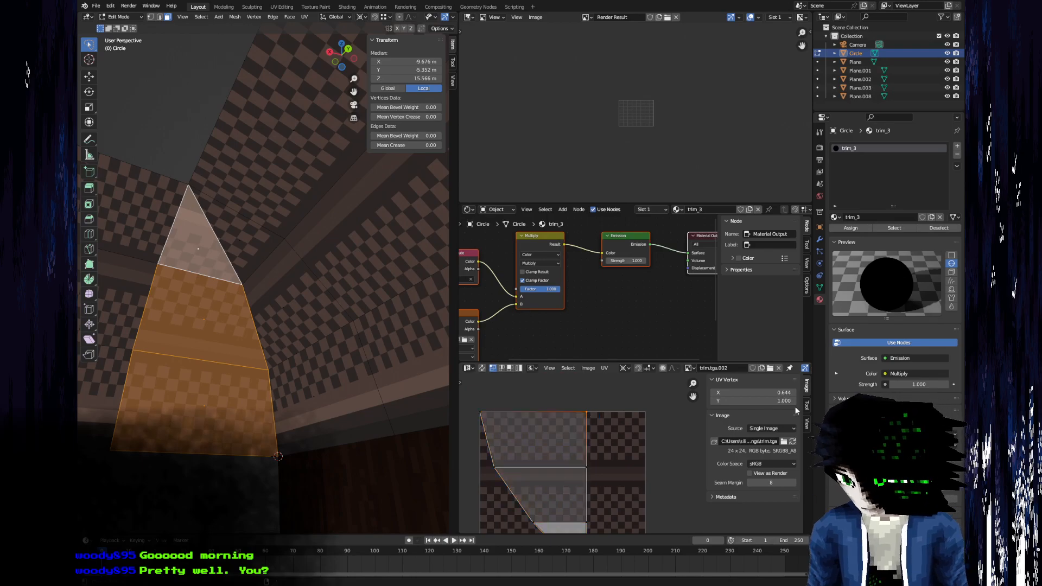
pyautogui.click(756, 392)
pyautogui.hotkey('ctrl', 'c')
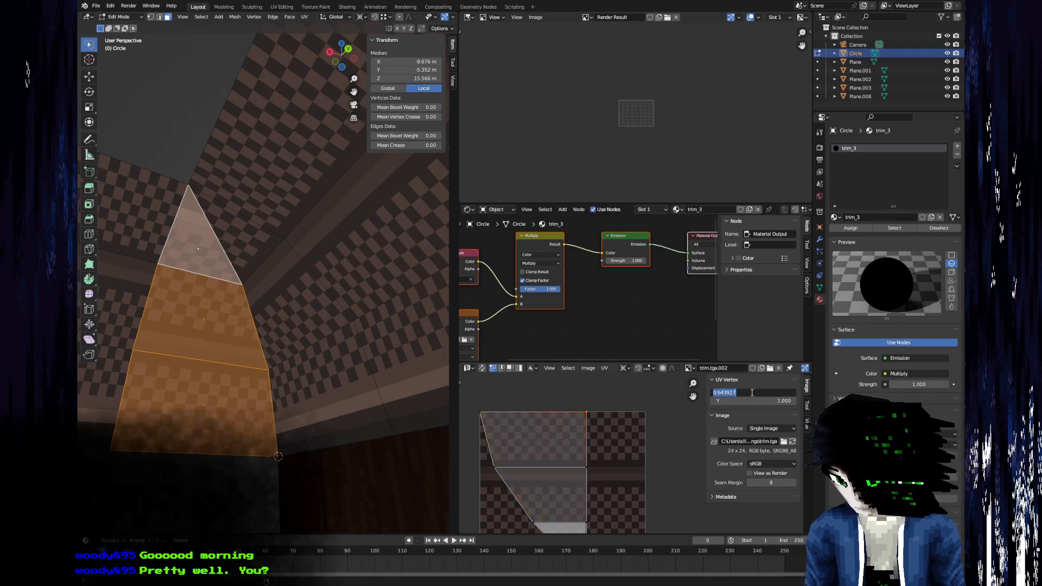
pyautogui.press('Escape')
pyautogui.moveTo(602, 483); pyautogui.dragTo(615, 461, button='middle')
pyautogui.press('a')
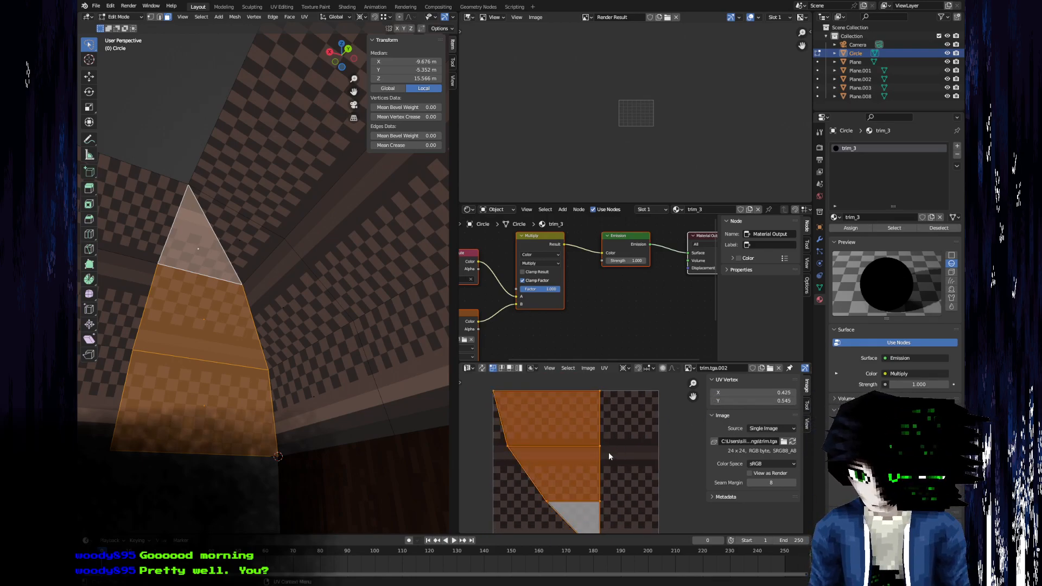
pyautogui.press('g')
pyautogui.press('x')
pyautogui.press('1')
pyautogui.hotkey('ctrl', 'v')
pyautogui.press('-')
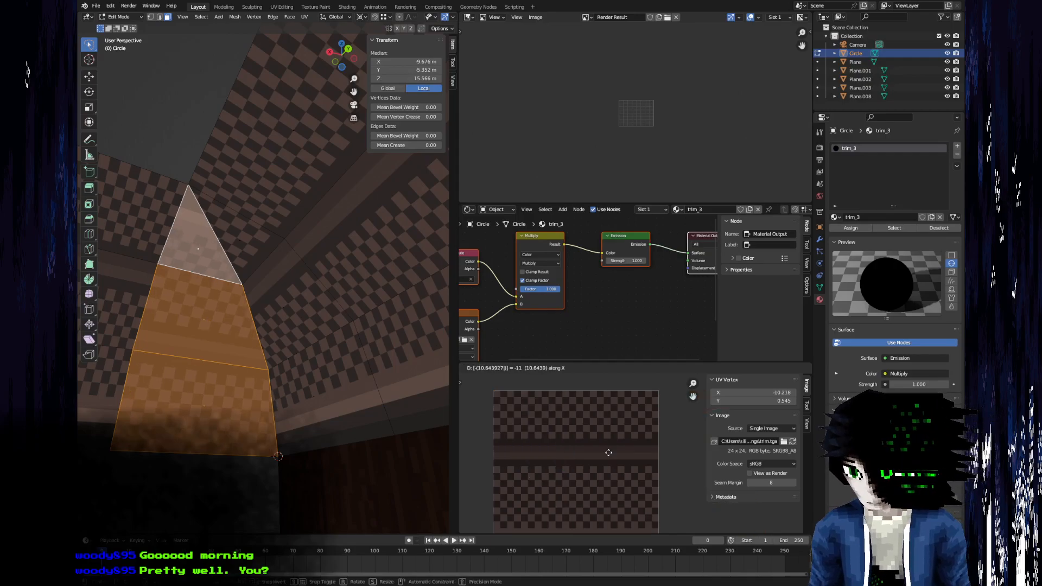
pyautogui.rightClick(608, 453)
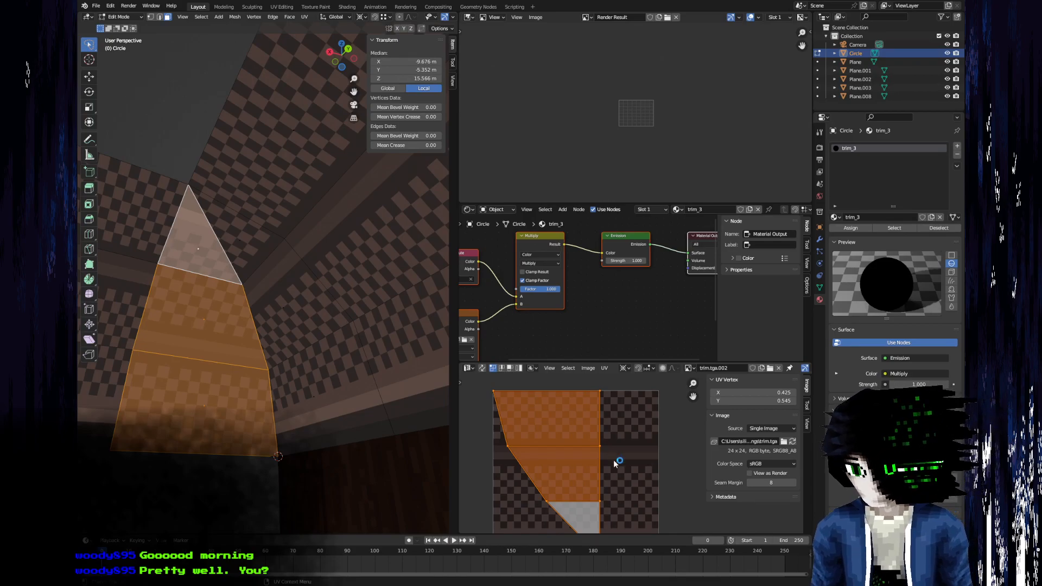
# Move the selected UV island along X by 1 minus 0.643927 to align its straight edge with the texture's edge.
pyautogui.press('g')
pyautogui.press('x')
pyautogui.hotkey('ctrl', 'v')
pyautogui.press('Return')
# Select the other side's three corner faces and move their UVs along X to a median of 0.782.
pyautogui.moveTo(325, 364); pyautogui.dragTo(295, 404, button='middle')
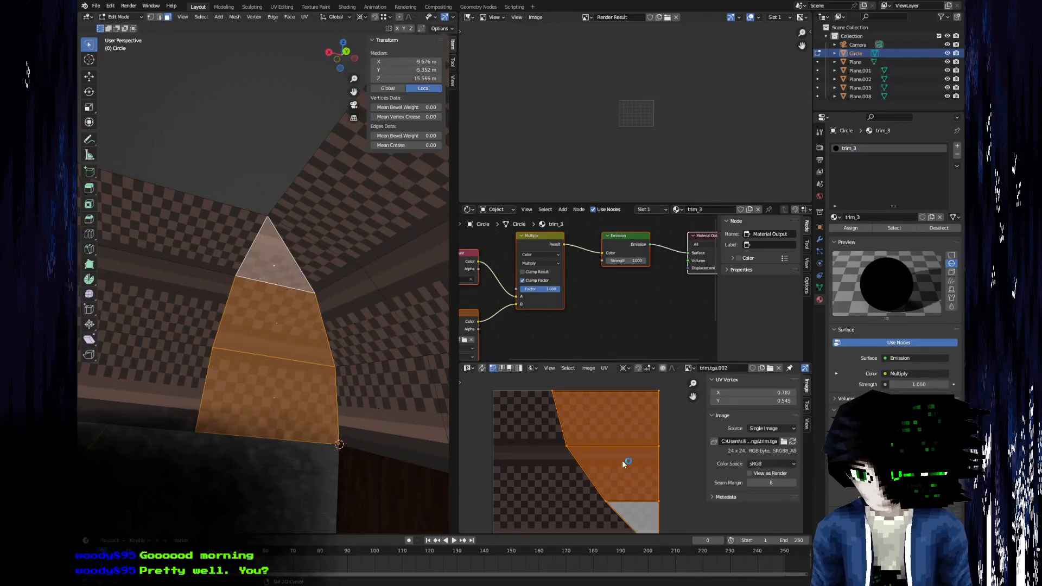
pyautogui.click(368, 400)
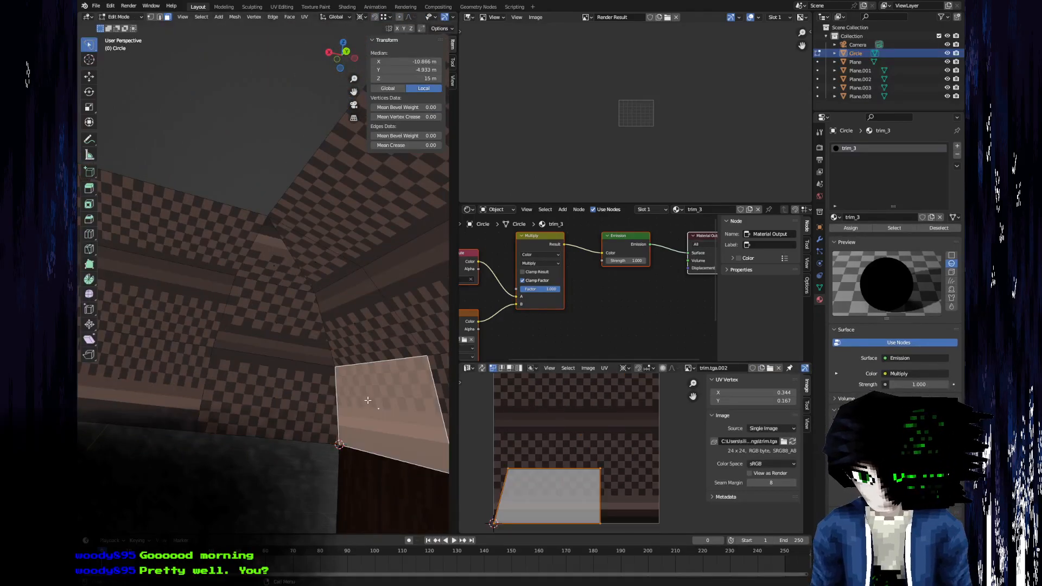
pyautogui.keyDown('shift'); pyautogui.click(317, 264); pyautogui.keyUp('shift')
pyautogui.keyDown('shift'); pyautogui.click(348, 316); pyautogui.keyUp('shift')
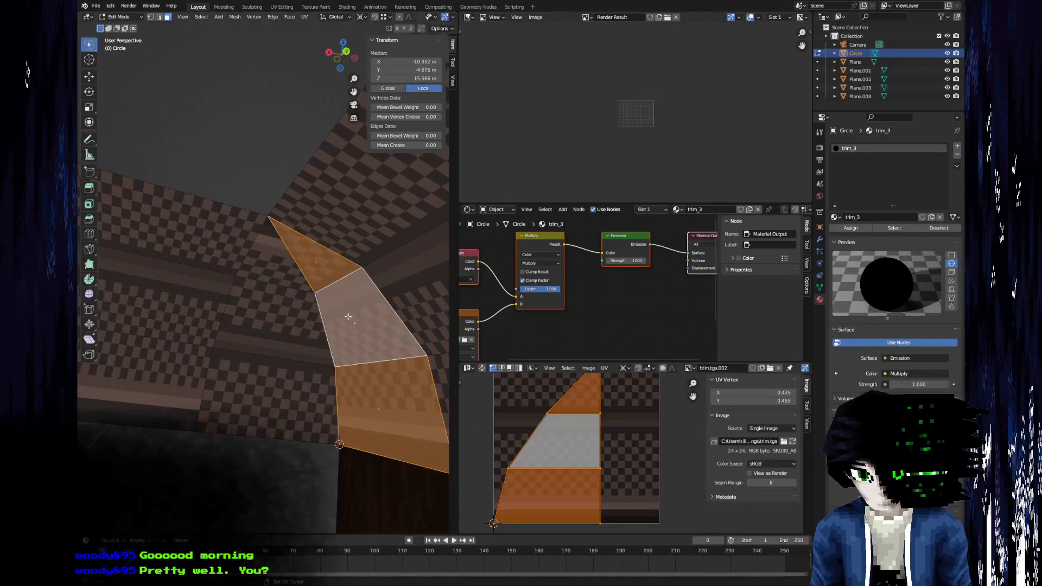
pyautogui.press('g')
pyautogui.click(594, 448)
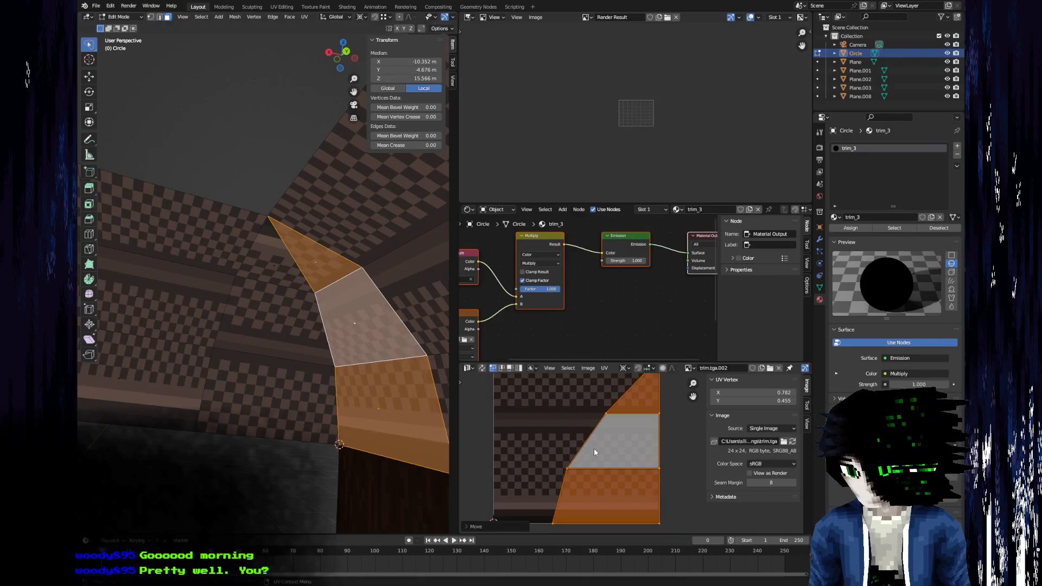
# Examine the checker pattern around the corner and compare it with the UVs of the adjoining strip's three faces.
pyautogui.moveTo(270, 272); pyautogui.dragTo(386, 266, button='middle')
pyautogui.press('Tab')
pyautogui.press('Tab')
pyautogui.moveTo(378, 365); pyautogui.dragTo(355, 313, button='middle')
pyautogui.click(359, 357)
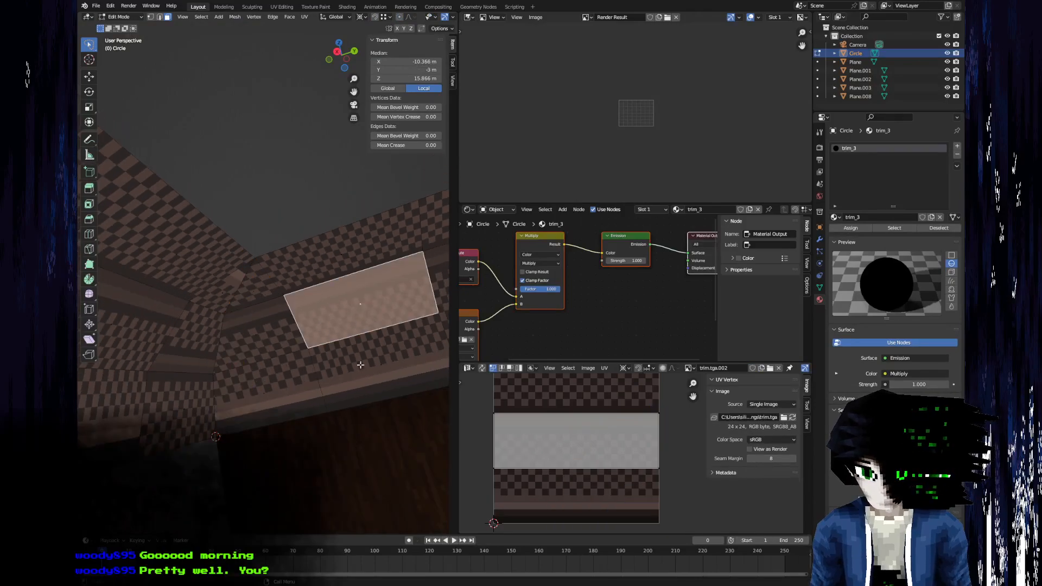
pyautogui.keyDown('shift'); pyautogui.click(361, 359); pyautogui.keyUp('shift')
pyautogui.keyDown('shift'); pyautogui.click(335, 274); pyautogui.keyUp('shift')
pyautogui.moveTo(209, 341); pyautogui.dragTo(194, 297, button='middle')
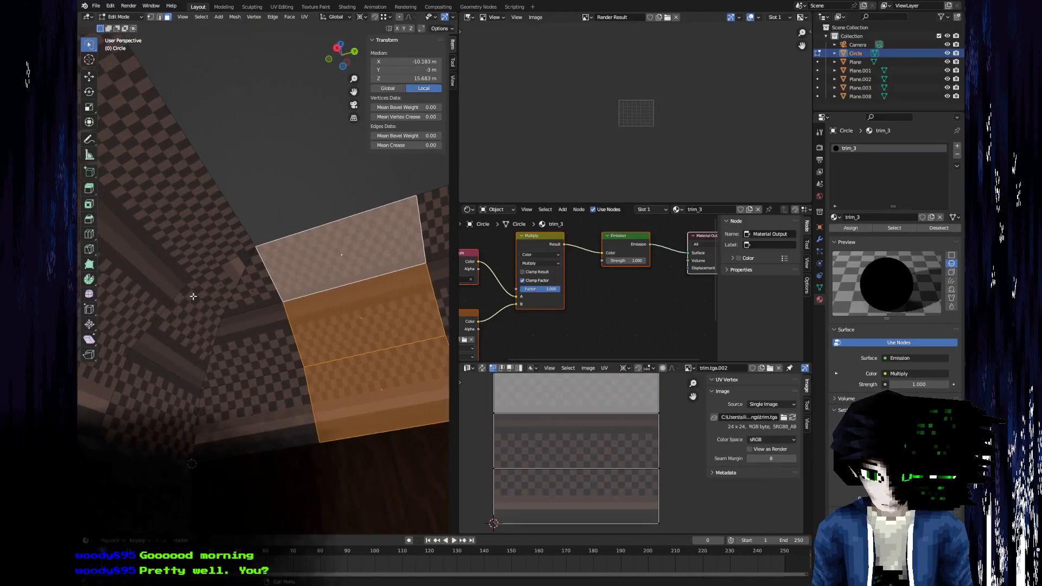
pyautogui.moveTo(245, 375); pyautogui.dragTo(243, 267, button='middle')
pyautogui.press('Tab')
pyautogui.scroll(3, 267, 368)
pyautogui.press('Tab')
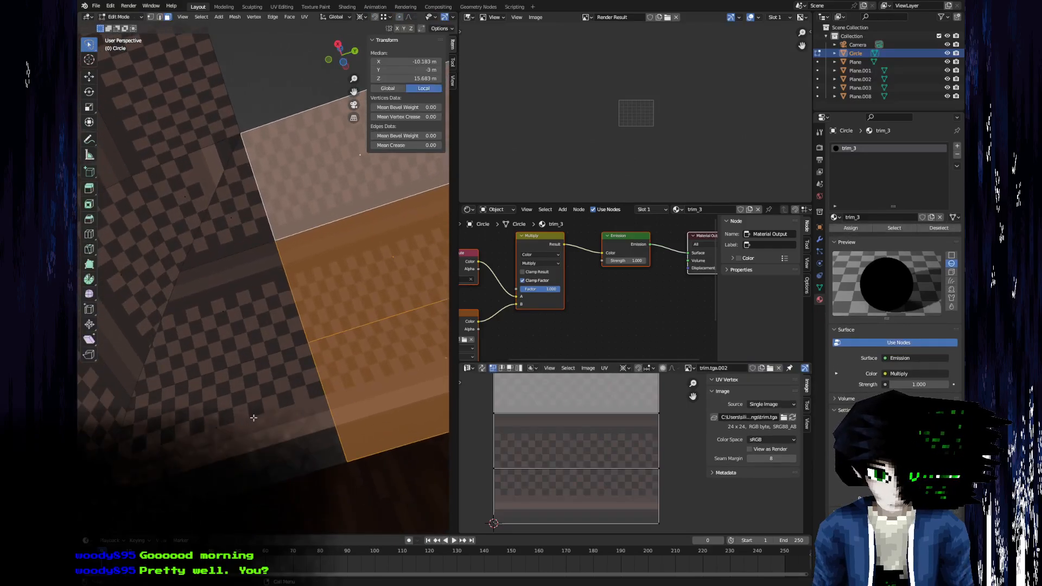
pyautogui.moveTo(267, 344); pyautogui.dragTo(261, 400, button='middle')
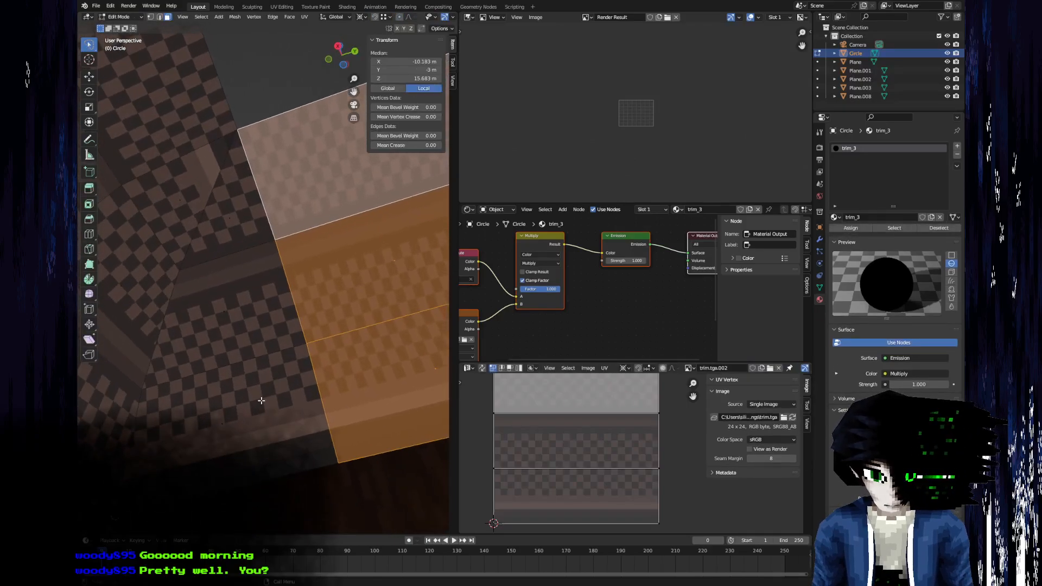
# Select the three corner faces beside the adjoining strip so their UV island is available for scaling.
pyautogui.click(228, 413)
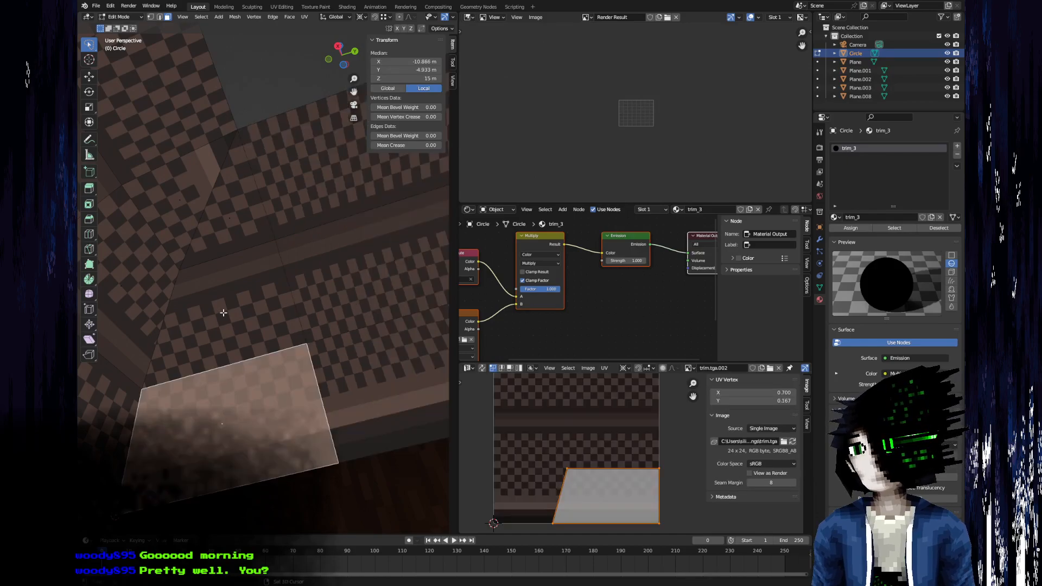
pyautogui.keyDown('shift'); pyautogui.click(222, 310); pyautogui.keyUp('shift')
pyautogui.keyDown('shift'); pyautogui.click(224, 237); pyautogui.keyUp('shift')
pyautogui.press('s')
pyautogui.press('x')
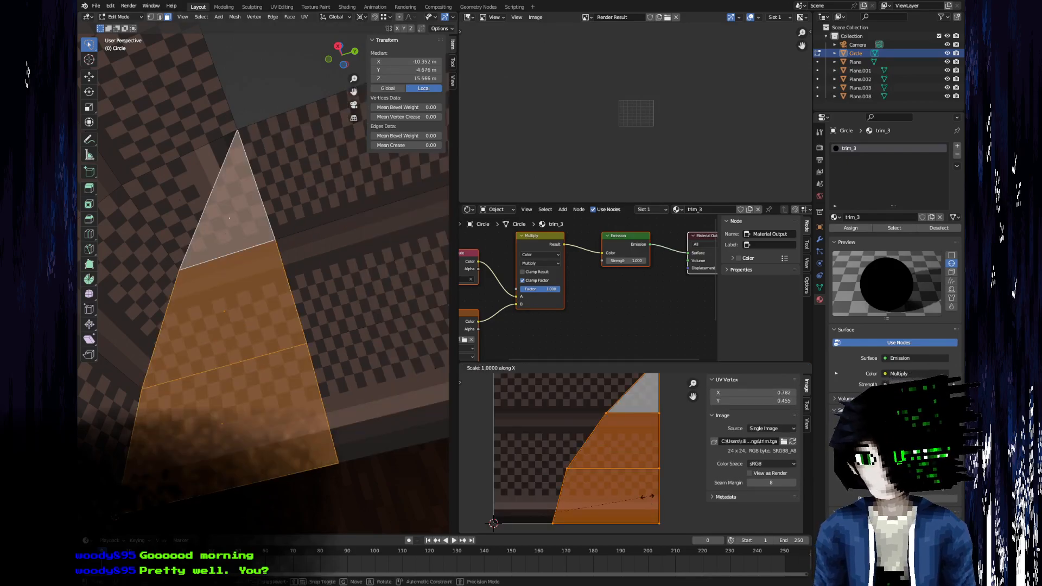
pyautogui.rightClick(645, 503)
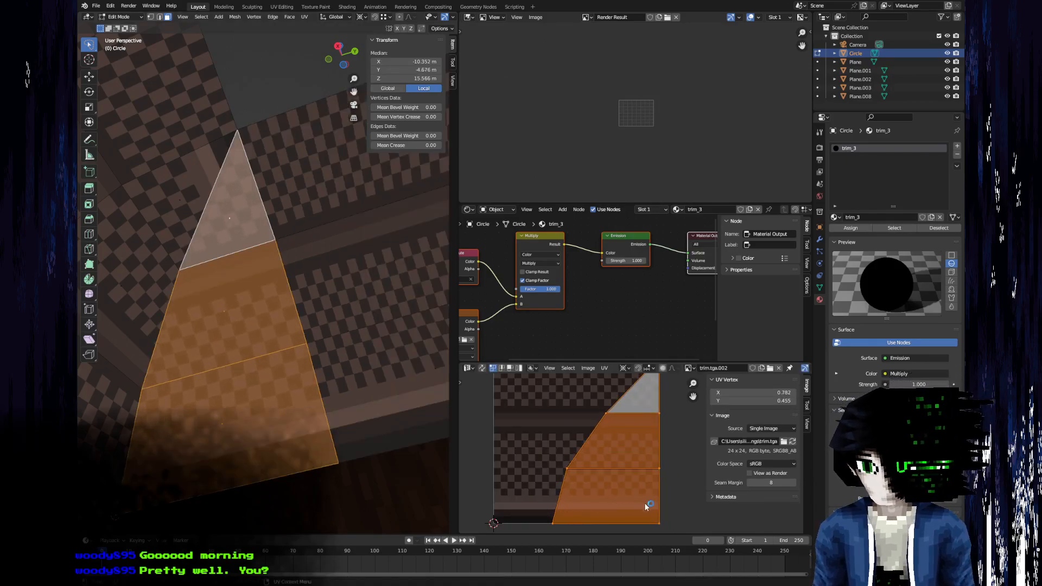
# Snap the 2D cursor to the lowest UV vertex on the island's straight edge.
pyautogui.click(660, 527)
pyautogui.press('F3')
pyautogui.write('snap c')
pyautogui.write('o sel')
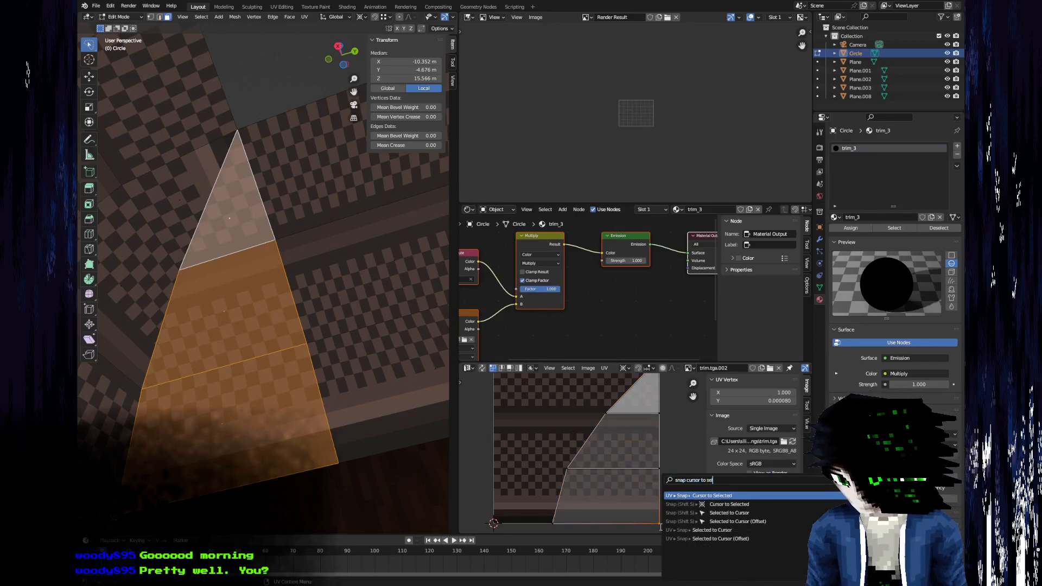
pyautogui.press('Return')
# Try to scale the whole UV island along X by 1/0.356073 about the 2D cursor.
pyautogui.press('a')
pyautogui.press('s')
pyautogui.press('x')
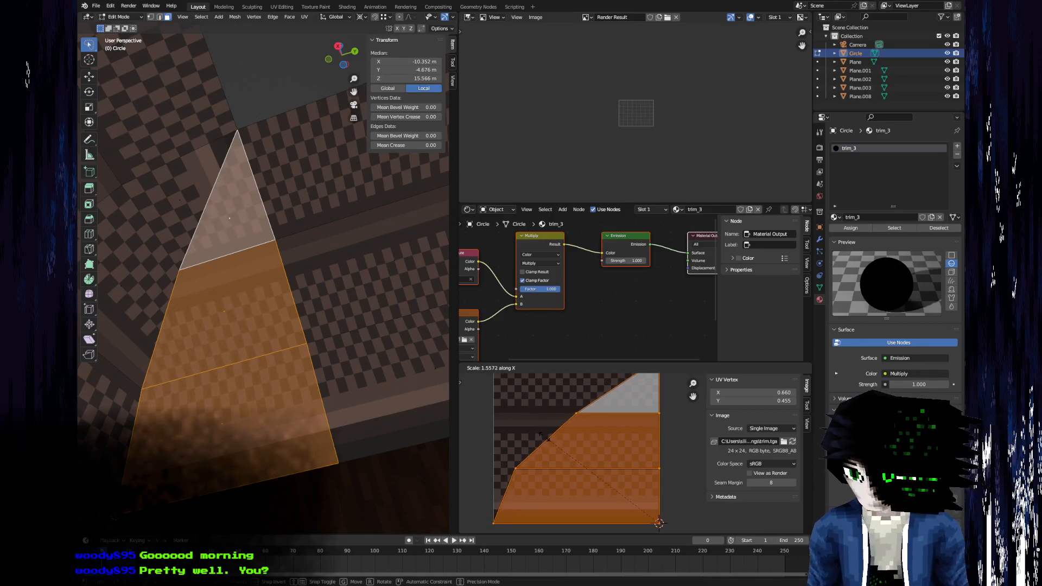
pyautogui.write('4')
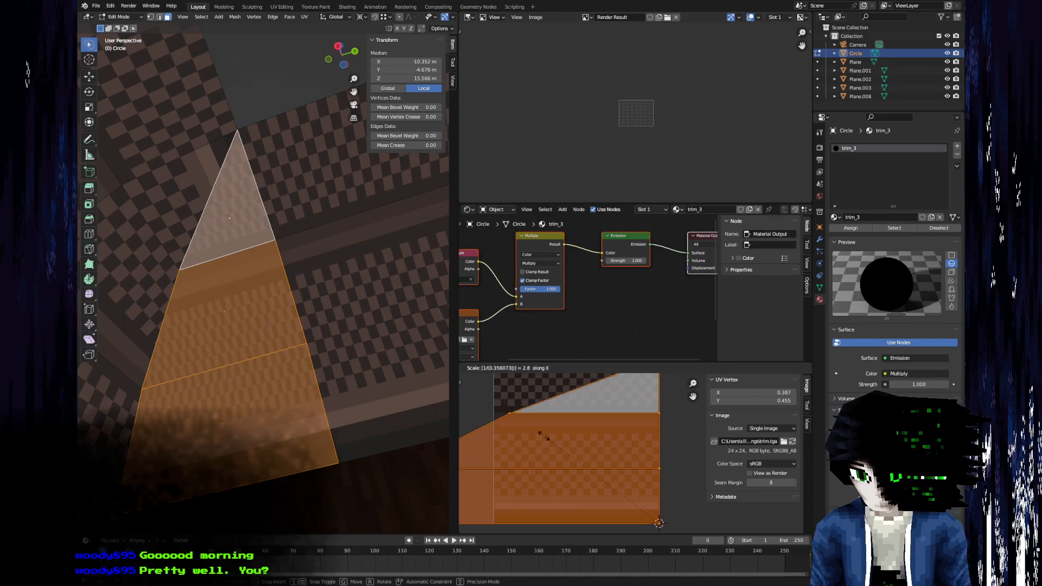
pyautogui.rightClick(544, 439)
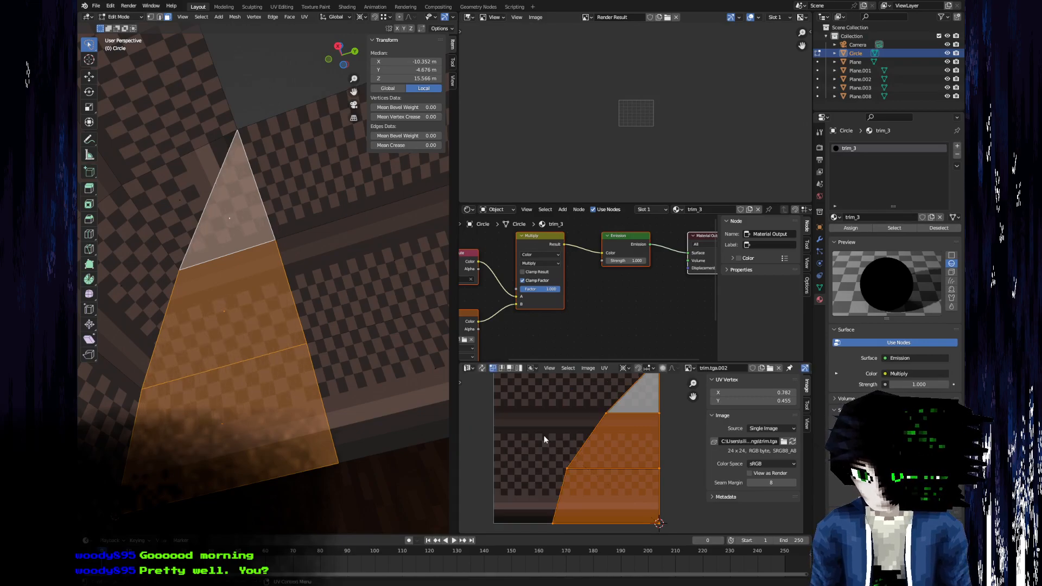
# Select the lowest UV vertex on the island's slanted edge and open its X coordinate for editing.
pyautogui.click(552, 525)
pyautogui.click(761, 392)
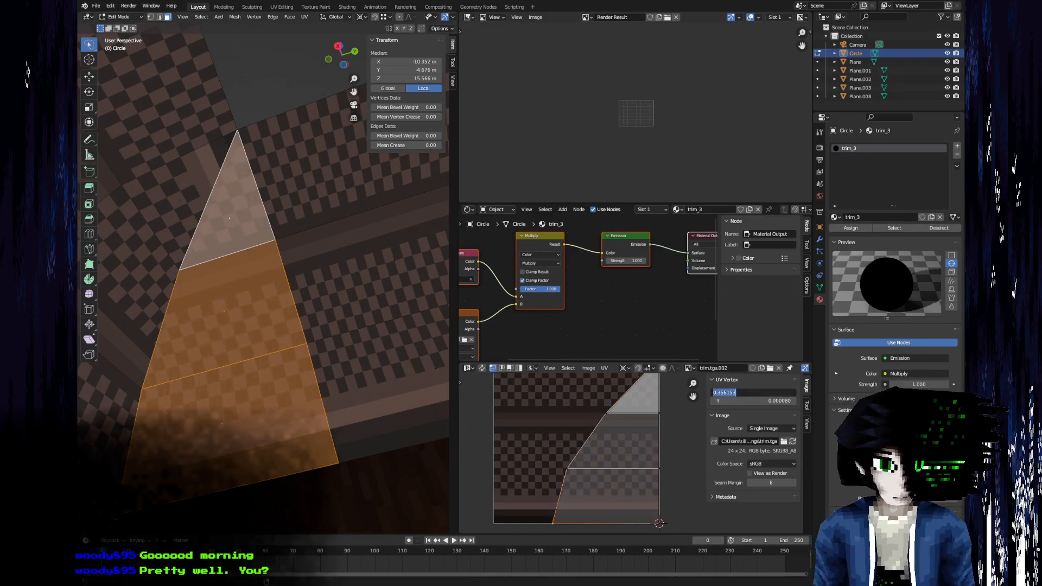
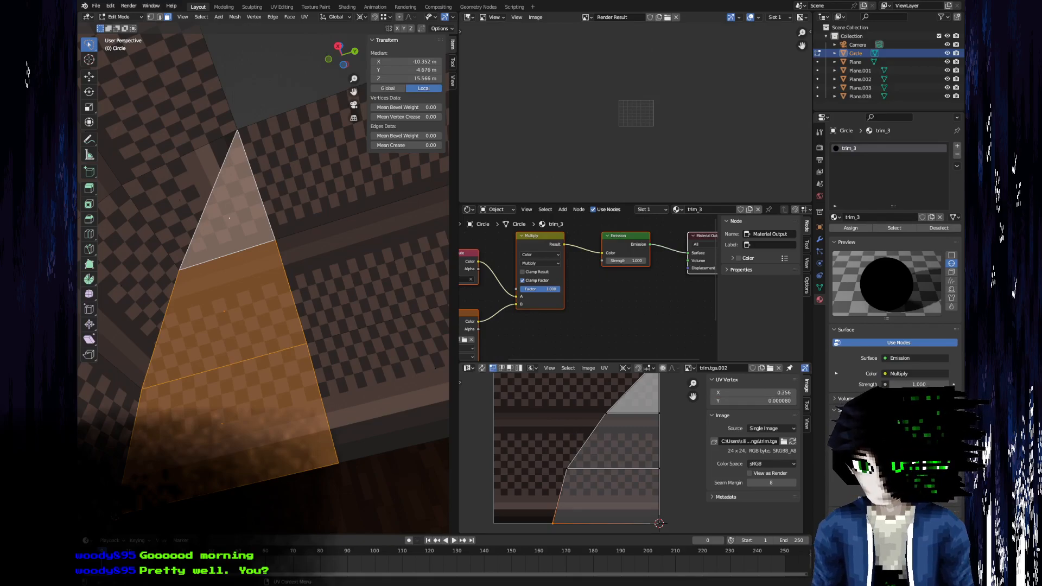
# Scale the whole corner UV island along X by about 1.553164 around the 2D cursor, using the slanted-edge vertex's X coordinate.
pyautogui.click(764, 394)
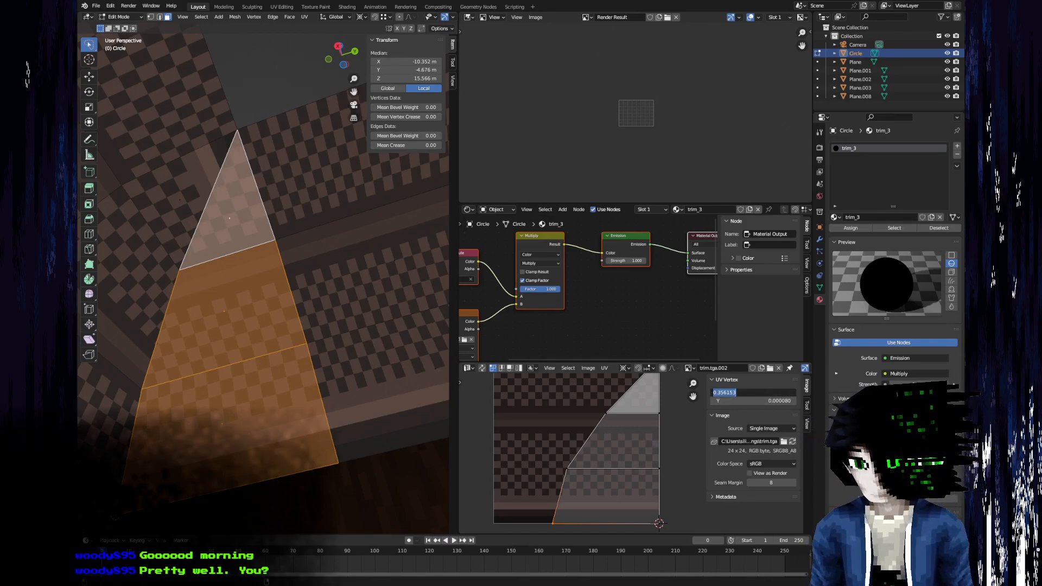
pyautogui.press('a')
pyautogui.press('s')
pyautogui.press('x')
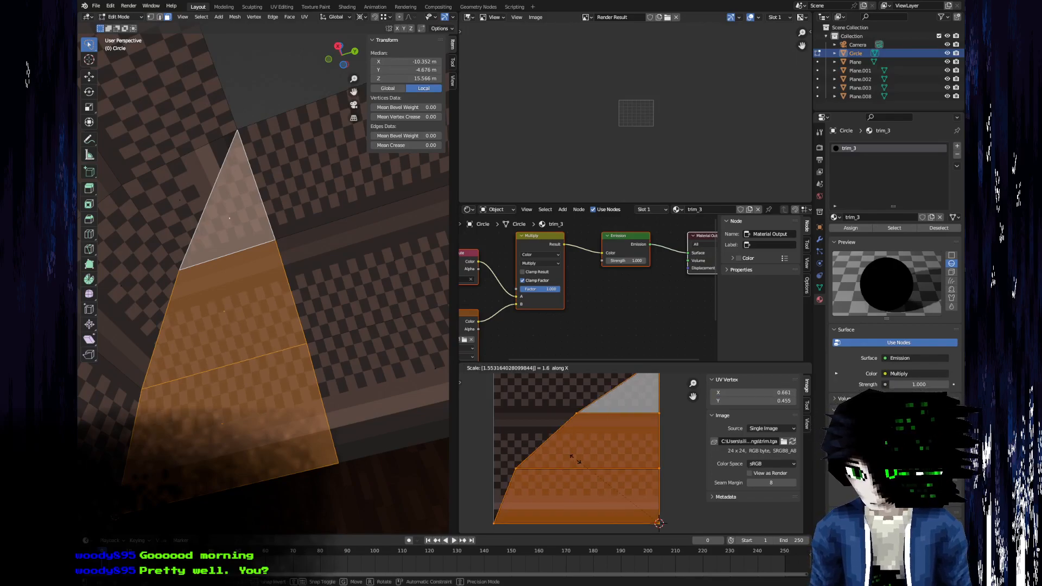
pyautogui.press('Return')
# Select the three corner faces on the opposite side of the corner and scale their UVs along X by about 1.553164.
pyautogui.moveTo(287, 338); pyautogui.dragTo(297, 406, button='middle')
pyautogui.click(123, 365)
pyautogui.keyDown('shift'); pyautogui.click(179, 285); pyautogui.keyUp('shift')
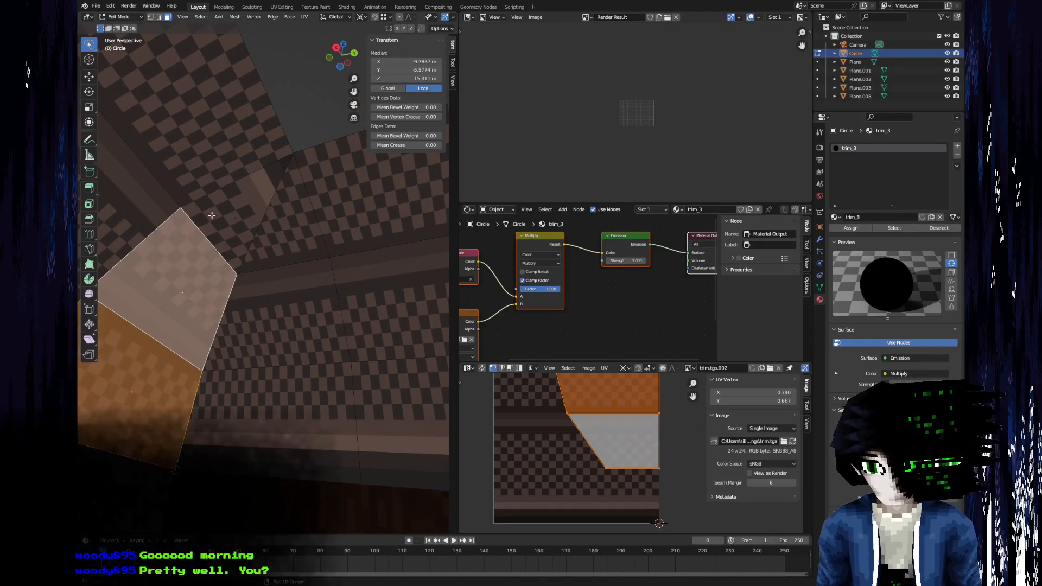
pyautogui.keyDown('shift'); pyautogui.click(212, 215); pyautogui.keyUp('shift')
pyautogui.scroll(-3, 657, 471)
pyautogui.press('s')
pyautogui.press('x')
pyautogui.hotkey('ctrl', 'v')
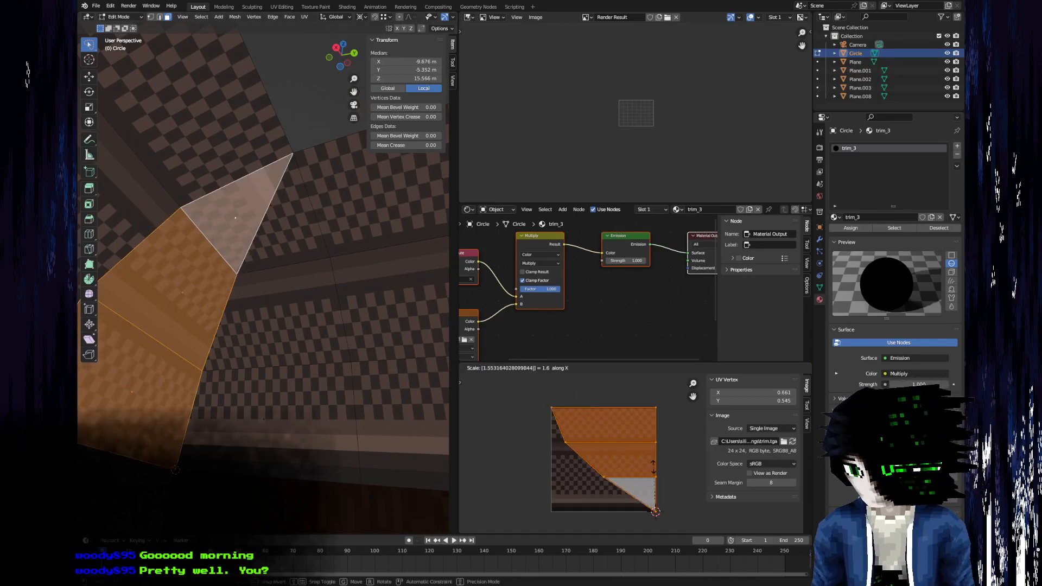
pyautogui.press('Return')
# Set the UV pivot to Bounding Box Center and rotate the selected corner island by 180°.
pyautogui.moveTo(273, 216); pyautogui.dragTo(333, 350, button='middle')
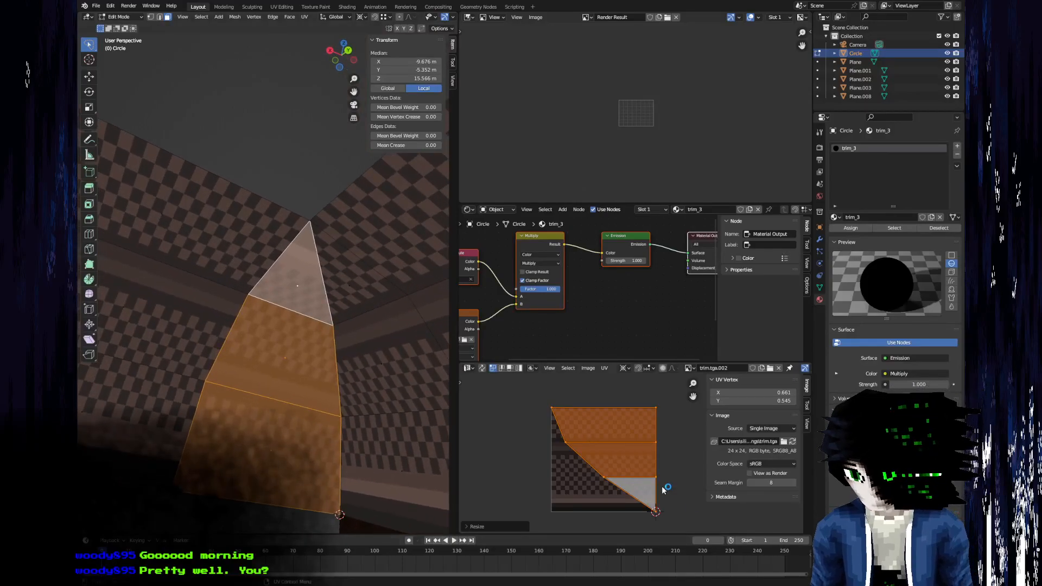
pyautogui.click(652, 369)
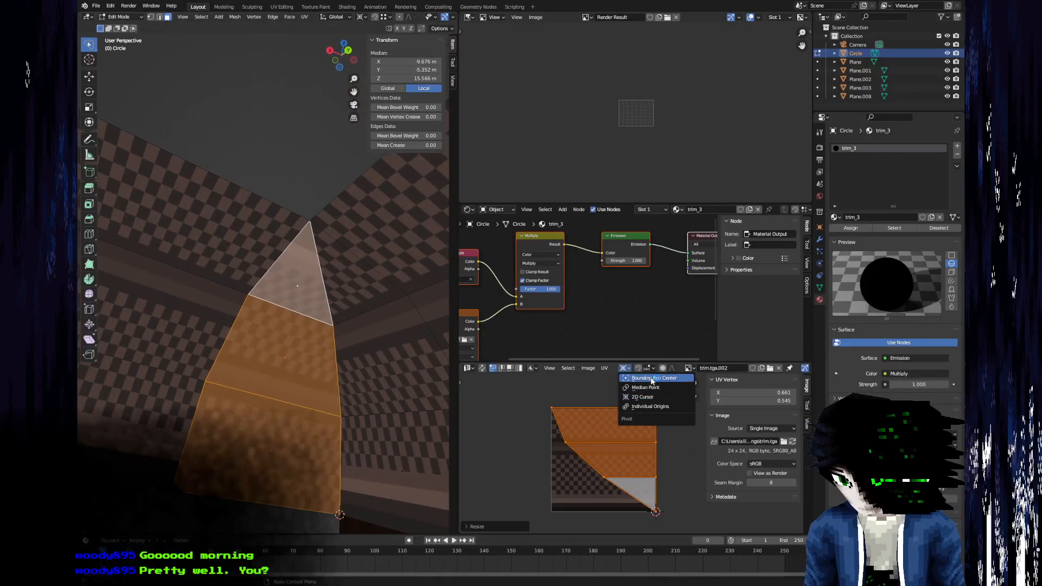
pyautogui.hotkey('ctrl', 'z')
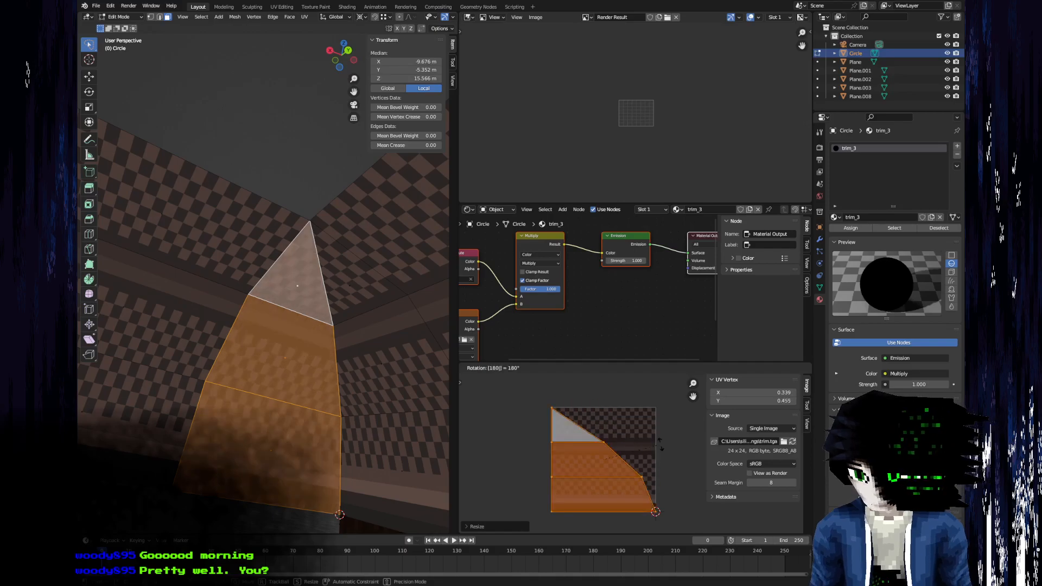
# Select the three stacked strip faces beside the corner and mirror their UVs with a scale of -1 along X.
pyautogui.press('Tab')
pyautogui.moveTo(337, 271); pyautogui.dragTo(355, 410, button='middle')
pyautogui.press('Tab')
pyautogui.click(259, 399)
pyautogui.keyDown('shift'); pyautogui.click(282, 327); pyautogui.keyUp('shift')
pyautogui.keyDown('shift'); pyautogui.click(314, 271); pyautogui.keyUp('shift')
pyautogui.write('a')
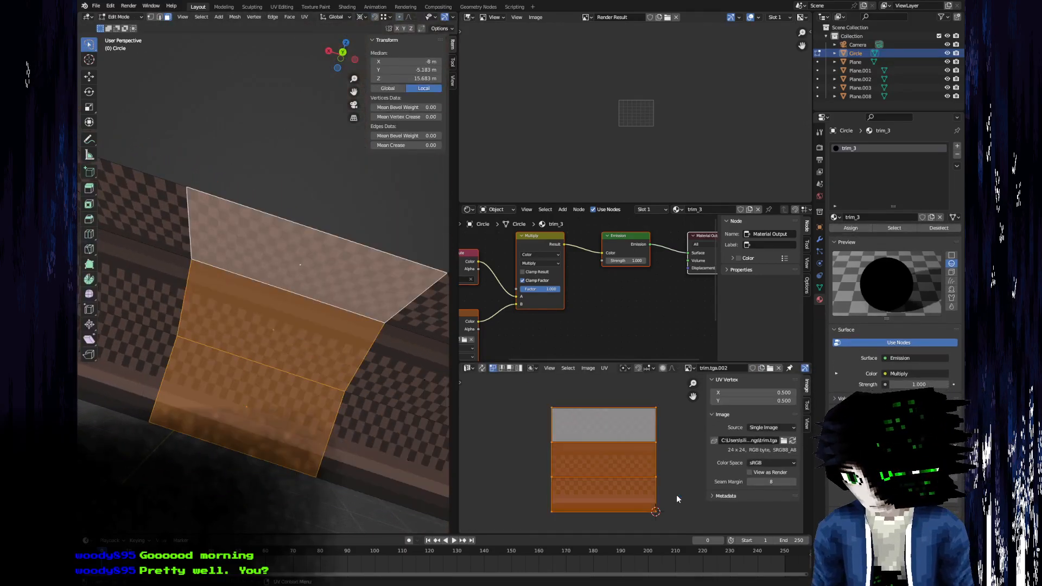
pyautogui.write('sx-1')
pyautogui.press('Return')
# Select the remaining straight strip faces on the same wall and flip their UVs along X the same way.
pyautogui.scroll(-3, 302, 377)
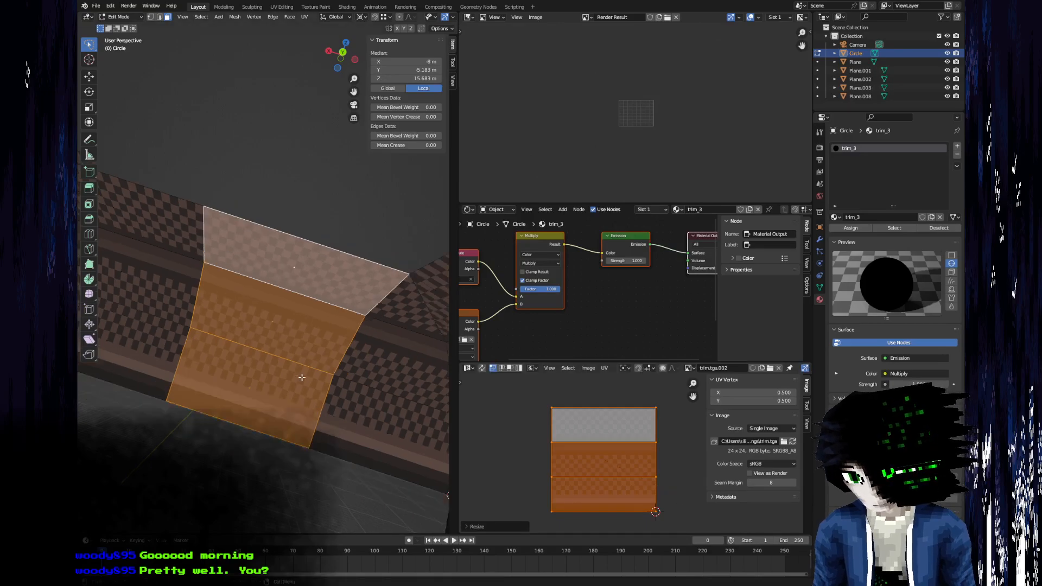
pyautogui.keyDown('shift'); pyautogui.moveTo(185, 243); pyautogui.dragTo(393, 322, button='middle'); pyautogui.keyUp('shift')
pyautogui.scroll(-3, 241, 396)
pyautogui.click(204, 306)
pyautogui.press('c')
pyautogui.moveTo(209, 304)
pyautogui.mouseDown()
pyautogui.moveTo(332, 307)
pyautogui.moveTo(253, 313)
pyautogui.moveTo(213, 253)
pyautogui.mouseUp()
pyautogui.rightClick(212, 268)
pyautogui.press('a')
pyautogui.press('s')
pyautogui.press('x')
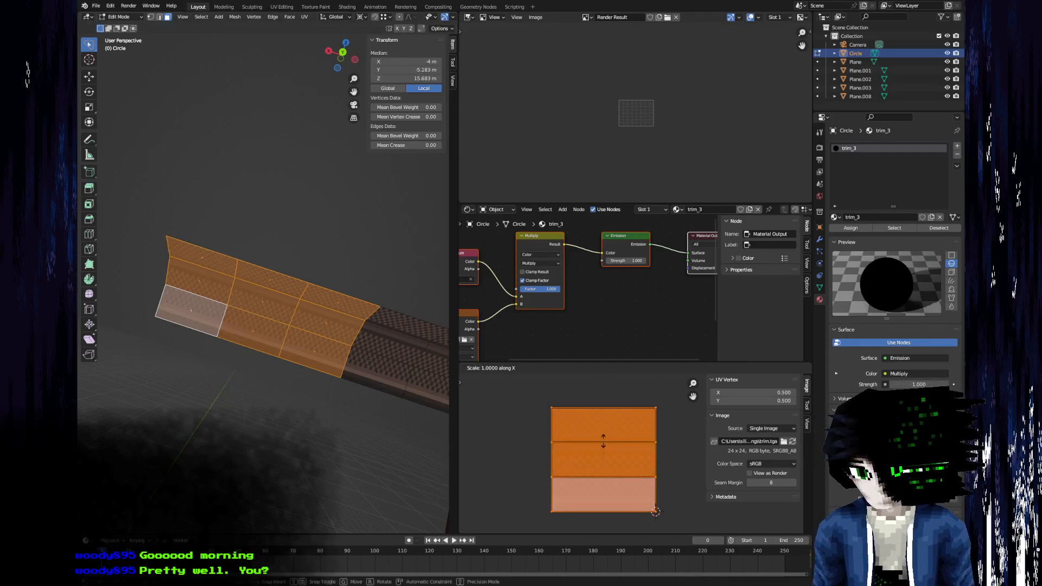
pyautogui.press('Return')
# Select all straight strip faces of the adjoining wall's trim and flip their UVs along X.
pyautogui.keyDown('shift'); pyautogui.moveTo(418, 343); pyautogui.dragTo(204, 416, button='middle'); pyautogui.keyUp('shift')
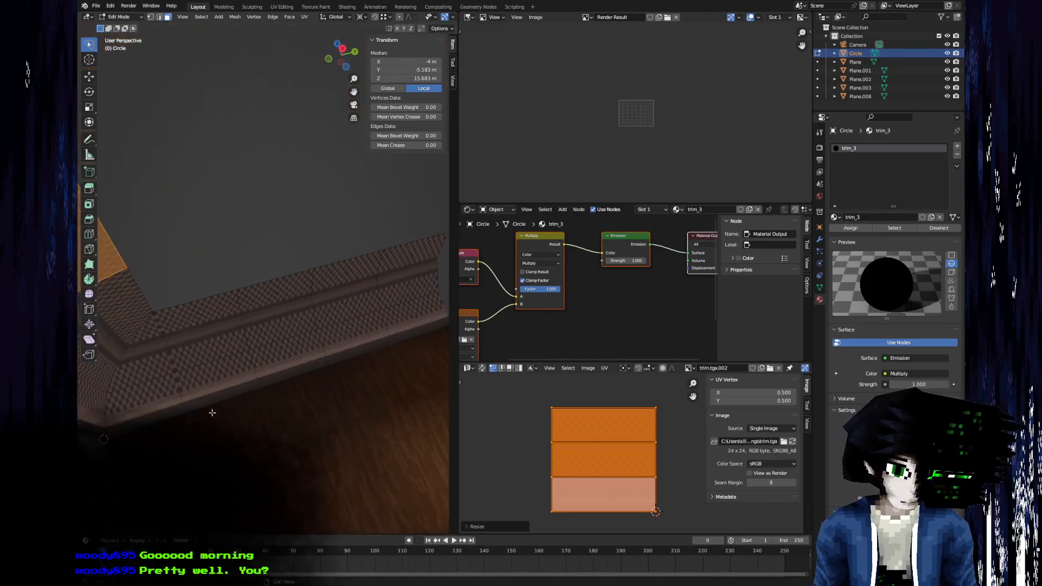
pyautogui.click(237, 369)
pyautogui.press('c')
pyautogui.moveTo(223, 328)
pyautogui.mouseDown()
pyautogui.moveTo(365, 305)
pyautogui.moveTo(318, 329)
pyautogui.moveTo(256, 296)
pyautogui.moveTo(236, 303)
pyautogui.mouseUp()
pyautogui.press('Escape')
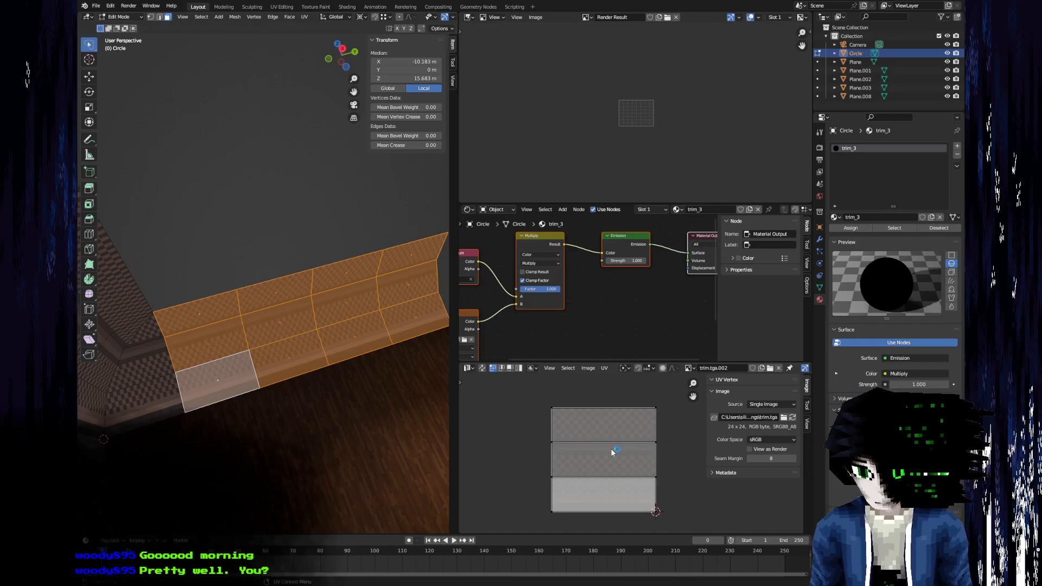
pyautogui.press('a')
pyautogui.press('s')
pyautogui.press('Escape')
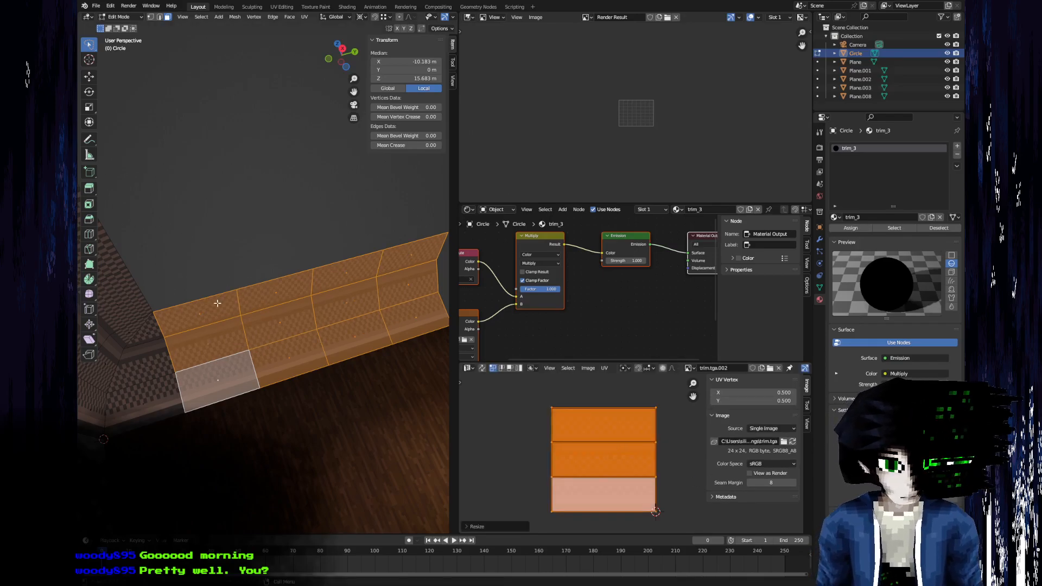
# Return to Object Mode and examine how the checker pattern meets across the trim's corner.
pyautogui.press('Tab')
pyautogui.scroll(-3, 114, 390)
pyautogui.moveTo(244, 302); pyautogui.dragTo(293, 351, button='middle')
pyautogui.scroll(3, 265, 321)
pyautogui.scroll(4, 310, 353)
pyautogui.moveTo(188, 364); pyautogui.dragTo(222, 387, button='middle')
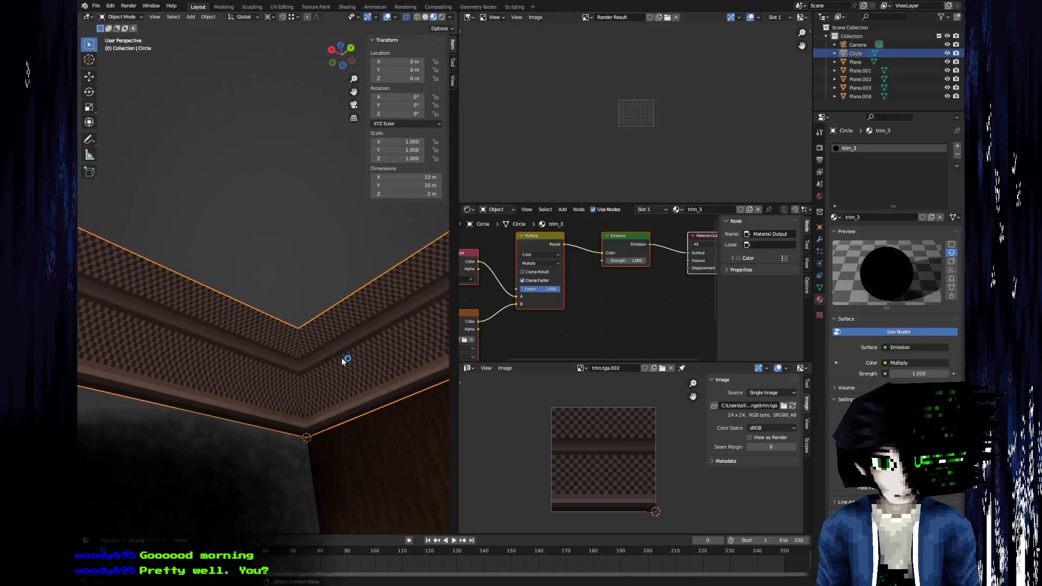
pyautogui.keyDown('shift'); pyautogui.moveTo(348, 363); pyautogui.dragTo(262, 349, button='middle'); pyautogui.keyUp('shift')
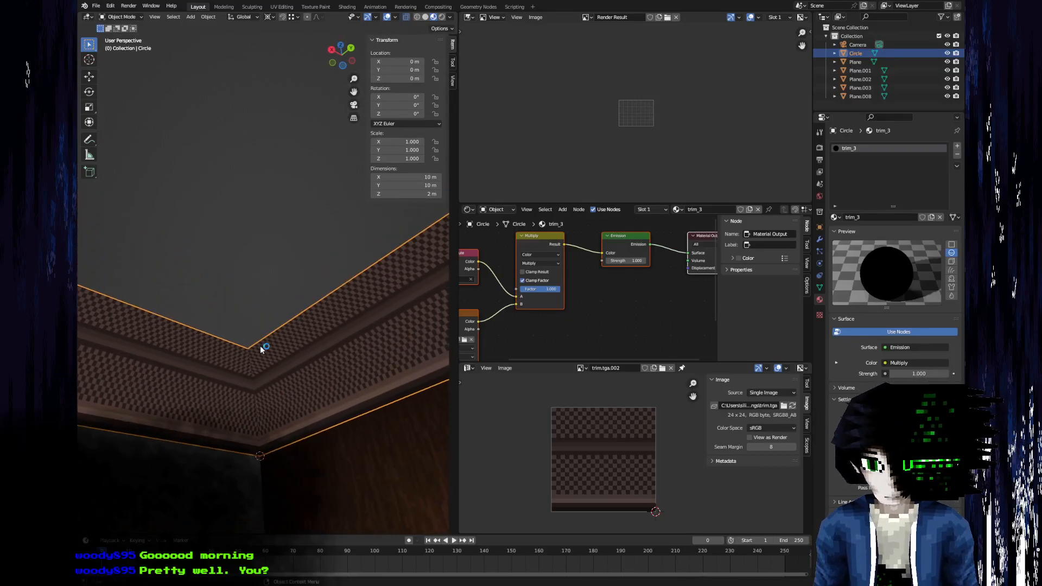
# Switch the trim to Vertex Paint and darken the brush colour to a dark grey.
pyautogui.click(139, 17)
pyautogui.click(134, 60)
pyautogui.moveTo(344, 344); pyautogui.dragTo(326, 358, button='middle')
pyautogui.moveTo(271, 317)
pyautogui.mouseDown(button='middle')
pyautogui.moveTo(279, 326)
pyautogui.moveTo(259, 348)
pyautogui.mouseUp(button='middle')
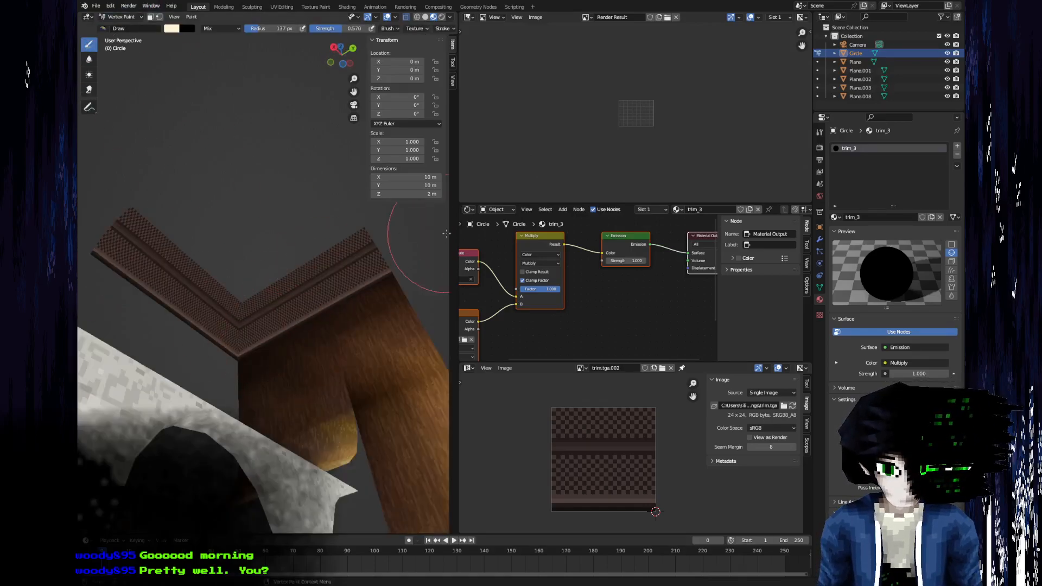
pyautogui.click(171, 28)
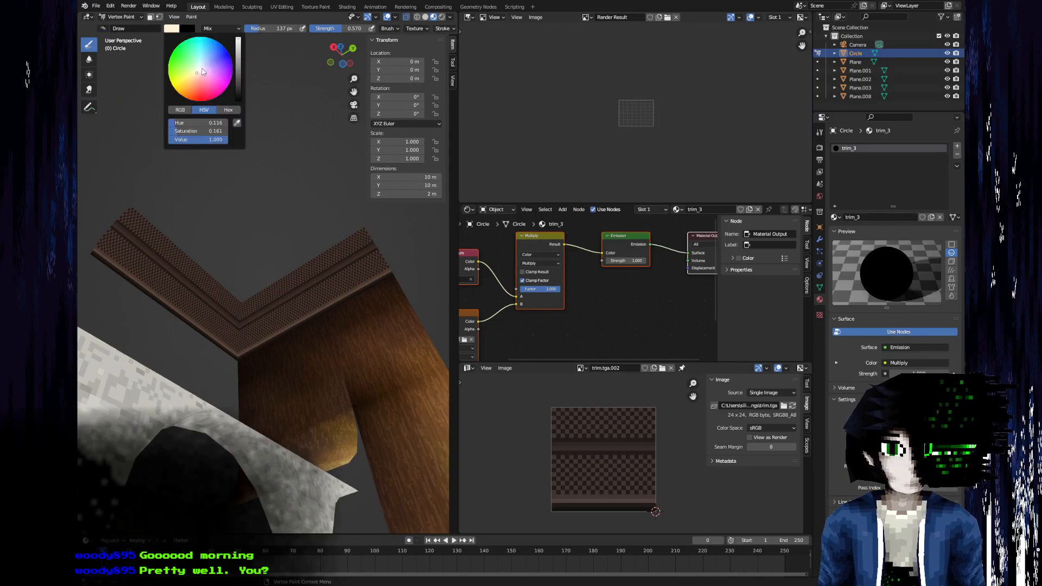
pyautogui.moveTo(240, 69); pyautogui.dragTo(240, 80)
pyautogui.scroll(7, 279, 273)
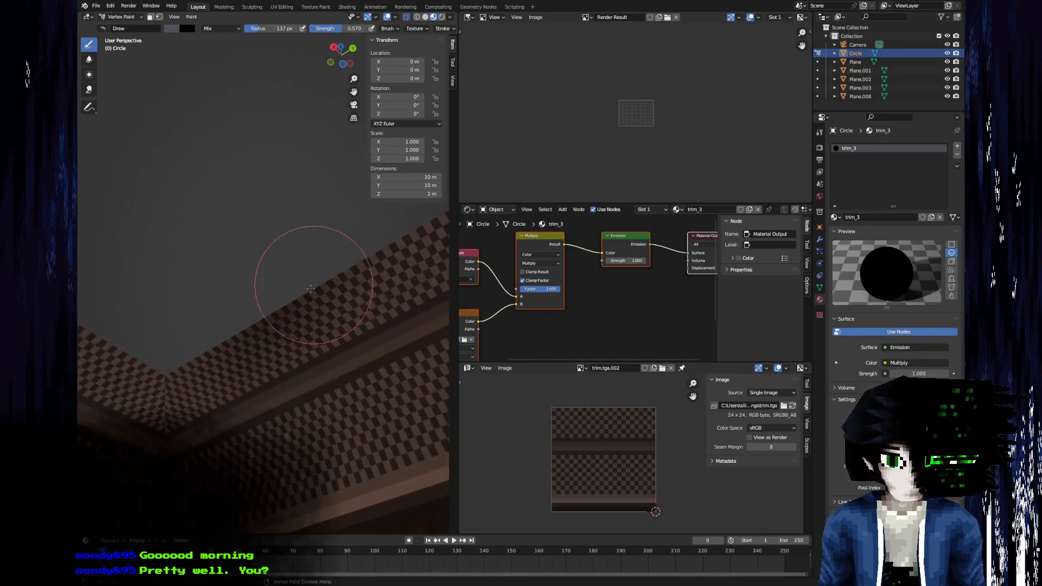
# Paint dark grey shading over the trim along both walls and around the corner.
pyautogui.moveTo(249, 303)
pyautogui.mouseDown(button='middle')
pyautogui.moveTo(145, 402)
pyautogui.moveTo(128, 337)
pyautogui.moveTo(249, 295)
pyautogui.moveTo(315, 233)
pyautogui.mouseUp(button='middle')
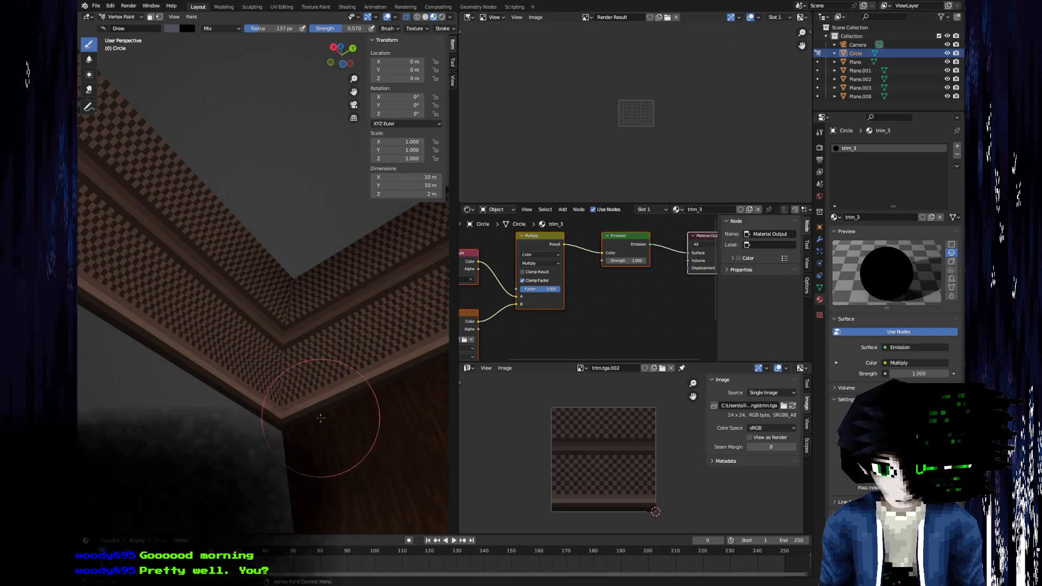
pyautogui.moveTo(384, 407); pyautogui.dragTo(182, 448, button='middle')
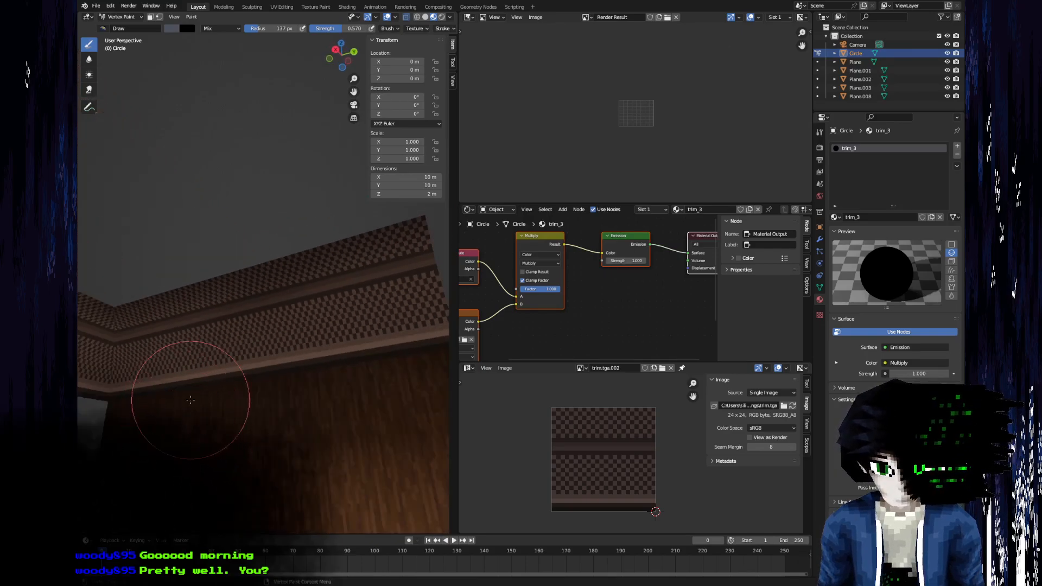
pyautogui.moveTo(413, 345)
pyautogui.mouseDown(button='middle')
pyautogui.moveTo(434, 394)
pyautogui.moveTo(140, 255)
pyautogui.mouseUp(button='middle')
pyautogui.moveTo(142, 148); pyautogui.dragTo(190, 95, button='middle')
pyautogui.scroll(3, 199, 90)
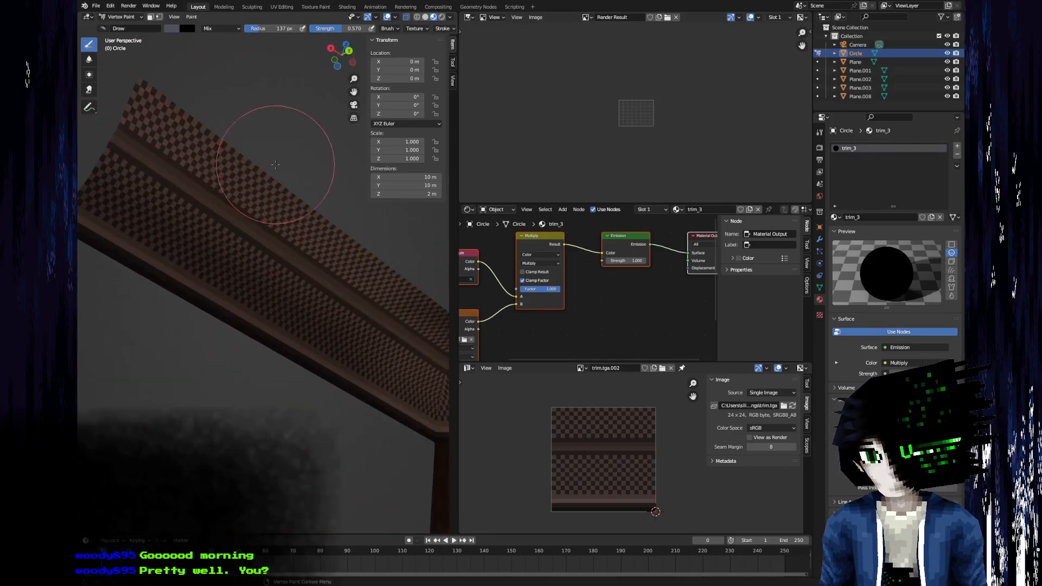
pyautogui.moveTo(384, 244); pyautogui.dragTo(342, 387, button='middle')
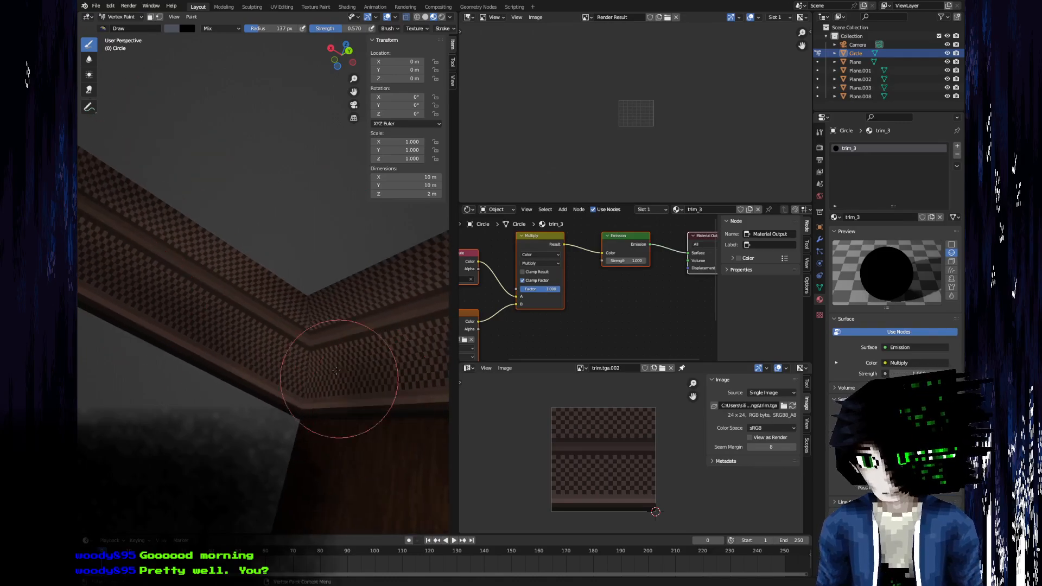
pyautogui.moveTo(362, 345)
pyautogui.mouseDown(button='middle')
pyautogui.moveTo(307, 280)
pyautogui.moveTo(255, 274)
pyautogui.mouseUp(button='middle')
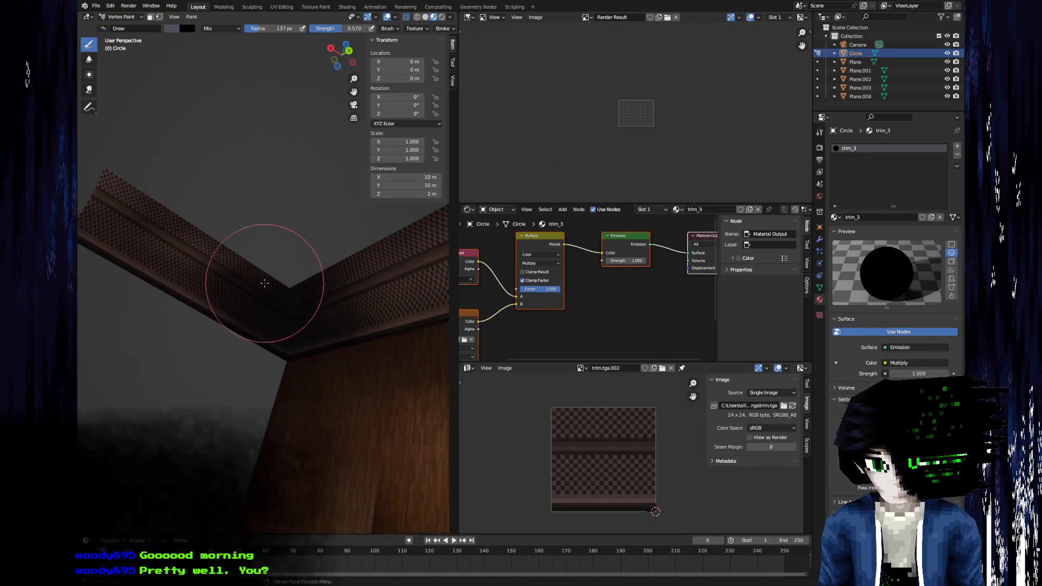
# Lower the brush colour's brightness further and shade the trim's corner nearly black.
pyautogui.click(177, 29)
pyautogui.moveTo(238, 77); pyautogui.dragTo(238, 88)
pyautogui.scroll(2, 310, 287)
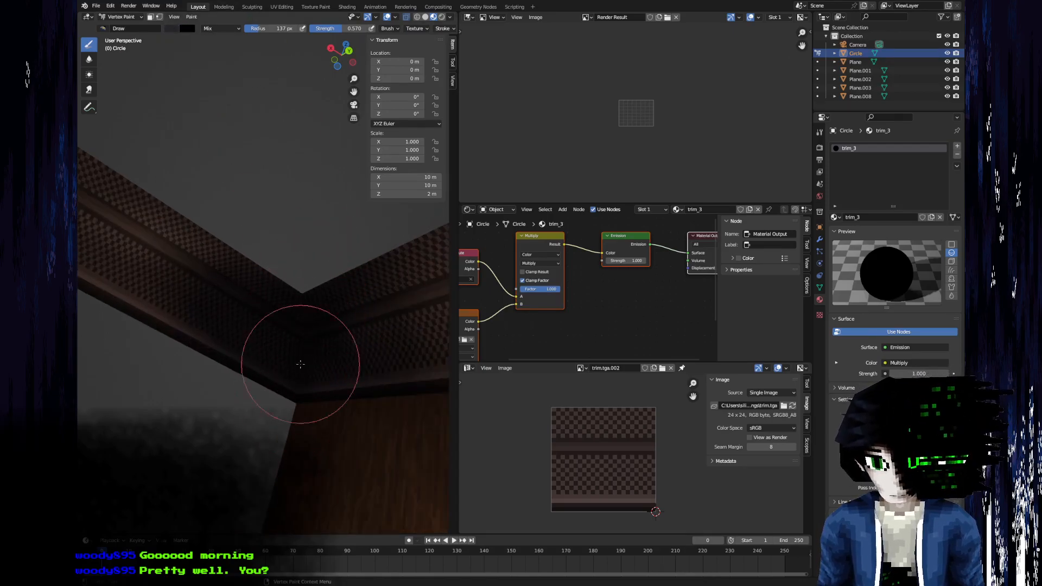
pyautogui.scroll(-4, 305, 326)
pyautogui.moveTo(239, 279)
pyautogui.mouseDown(button='middle')
pyautogui.moveTo(336, 388)
pyautogui.moveTo(443, 484)
pyautogui.moveTo(408, 428)
pyautogui.moveTo(281, 326)
pyautogui.mouseUp(button='middle')
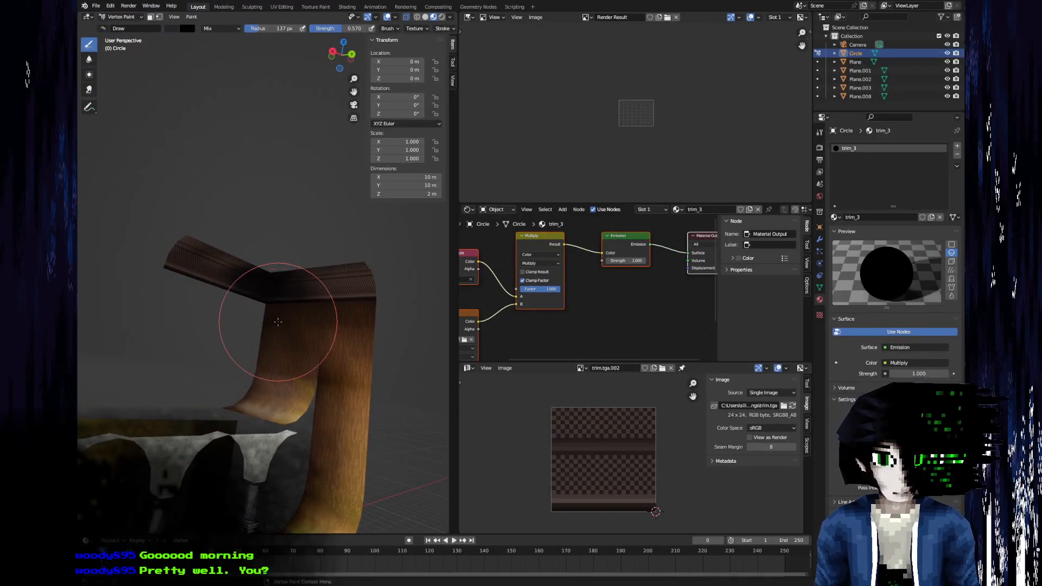
pyautogui.scroll(4, 281, 325)
pyautogui.scroll(-6, 260, 343)
pyautogui.scroll(-4, 238, 343)
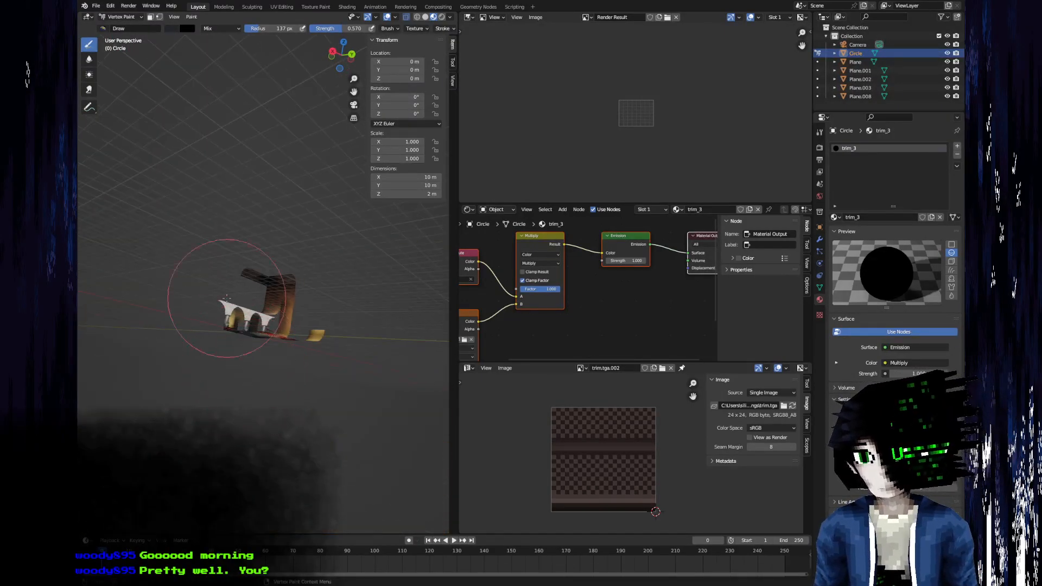
pyautogui.scroll(8, 231, 317)
# Return to Object Mode, deselect the trim and save the scene as spencer_mansion.blend.
pyautogui.click(136, 17)
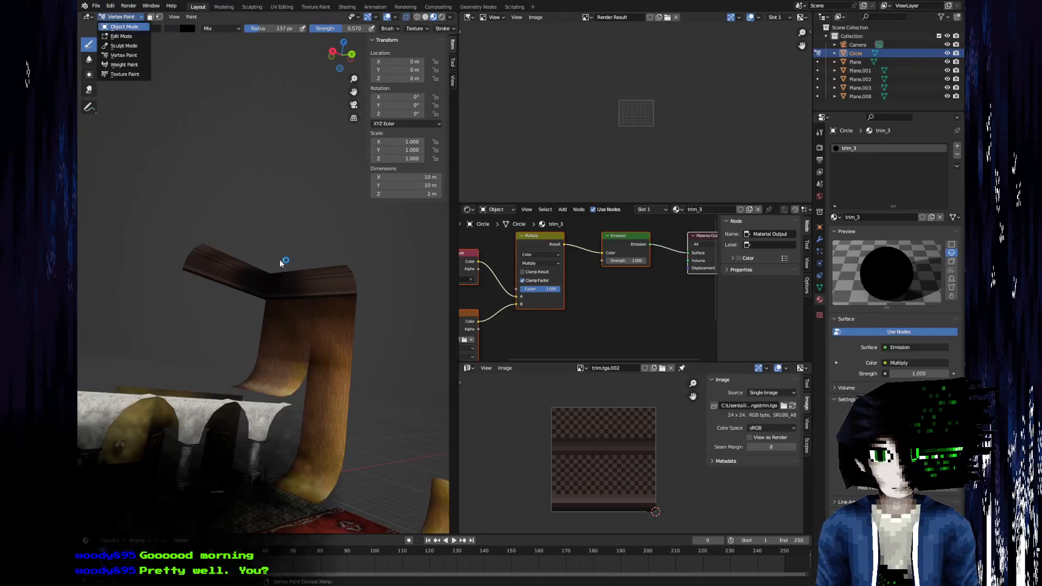
pyautogui.click(125, 26)
pyautogui.scroll(6, 268, 282)
pyautogui.moveTo(286, 356); pyautogui.dragTo(193, 358, button='middle')
pyautogui.hotkey('ctrl', 's')
pyautogui.click(193, 358)
pyautogui.moveTo(320, 380)
pyautogui.mouseDown(button='middle')
pyautogui.moveTo(337, 361)
pyautogui.moveTo(224, 395)
pyautogui.mouseUp(button='middle')
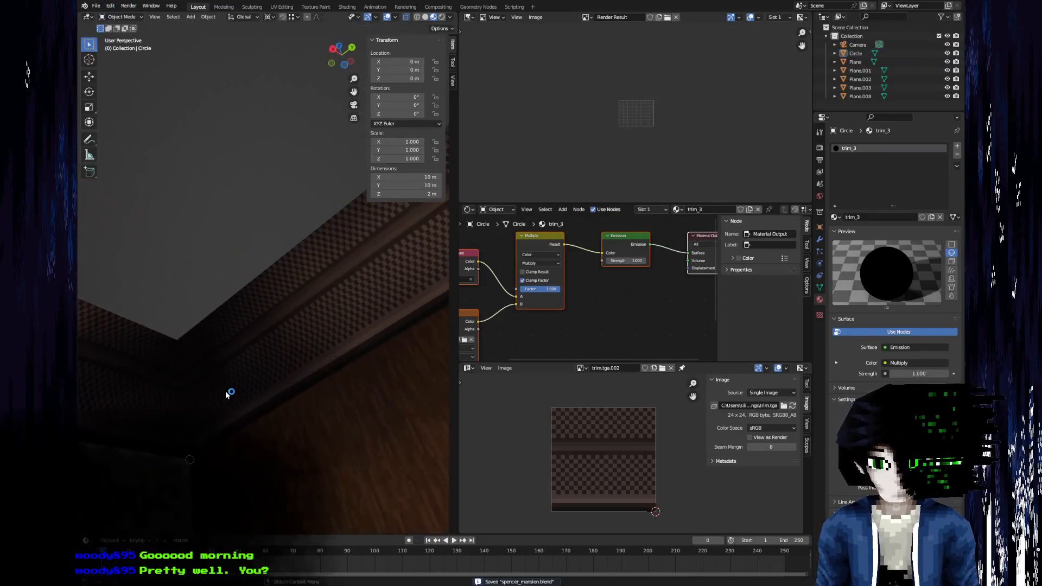
# Switch to Aseprite and replace trim.tga's lower checker band with a solid fill of its lighter brown, 403432.
pyautogui.hotkey('alt', 'Tab')
pyautogui.scroll(-2, 464, 268)
pyautogui.click(463, 268)
pyautogui.scroll(-1, 464, 268)
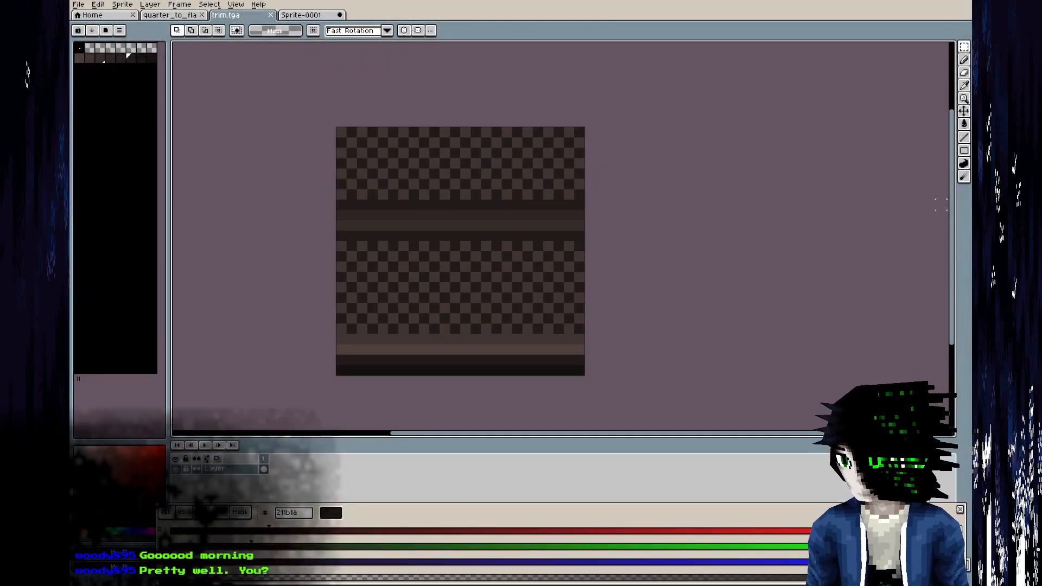
pyautogui.keyDown('alt'); pyautogui.click(414, 257); pyautogui.keyUp('alt')
pyautogui.moveTo(341, 245); pyautogui.dragTo(660, 326)
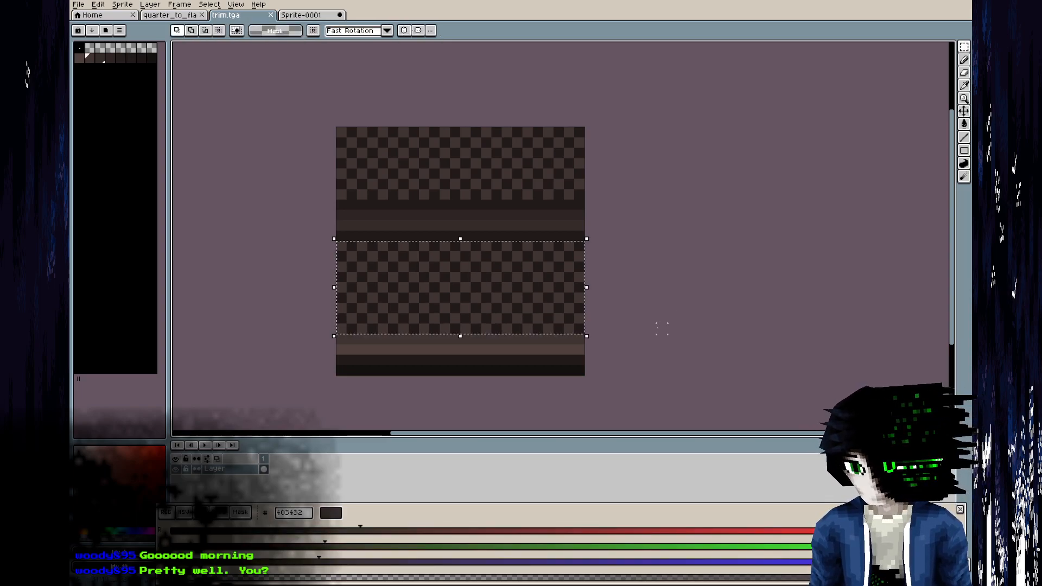
pyautogui.press('Delete')
pyautogui.press('g')
pyautogui.click(537, 287)
pyautogui.press('m')
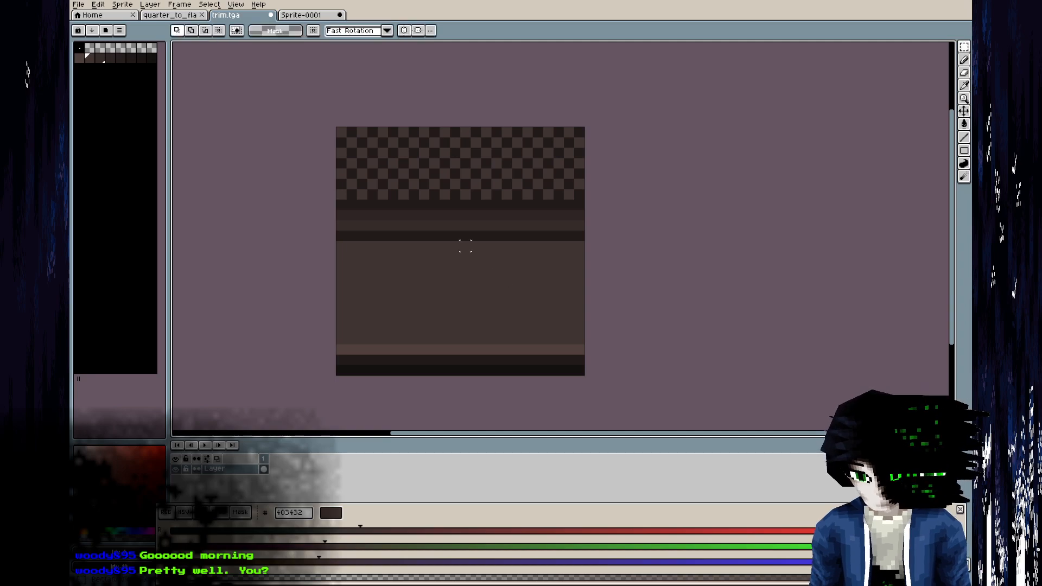
# Clear the upper checker band of the trim texture and fill it with the solid brown 403432.
pyautogui.moveTo(352, 184); pyautogui.dragTo(714, 70)
pyautogui.press('Delete')
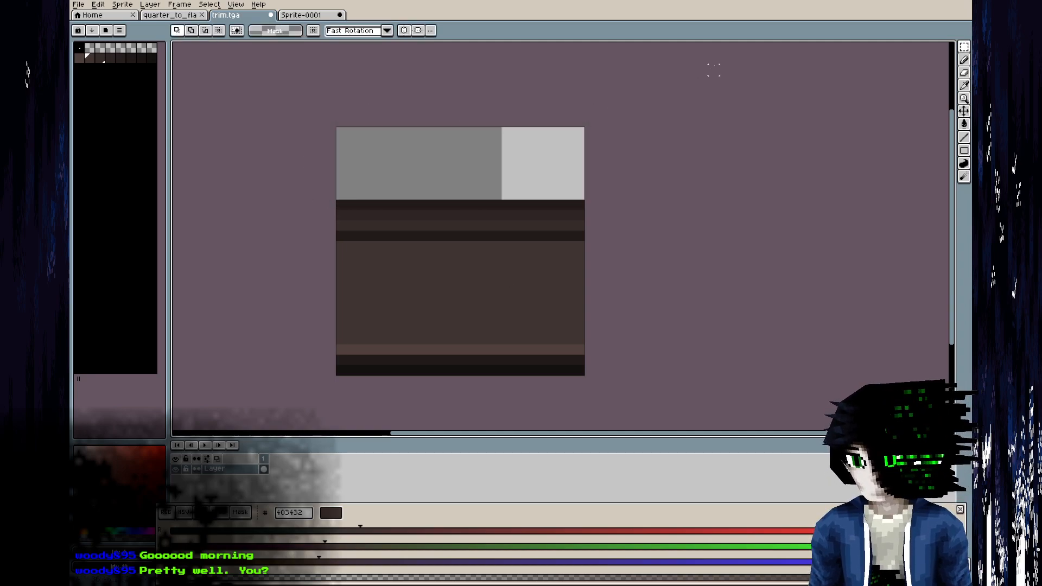
pyautogui.press('g')
pyautogui.click(454, 173)
# Choose the Spray tool with shading ink and select the palette's row of brown shades as its colour range.
pyautogui.click(965, 61)
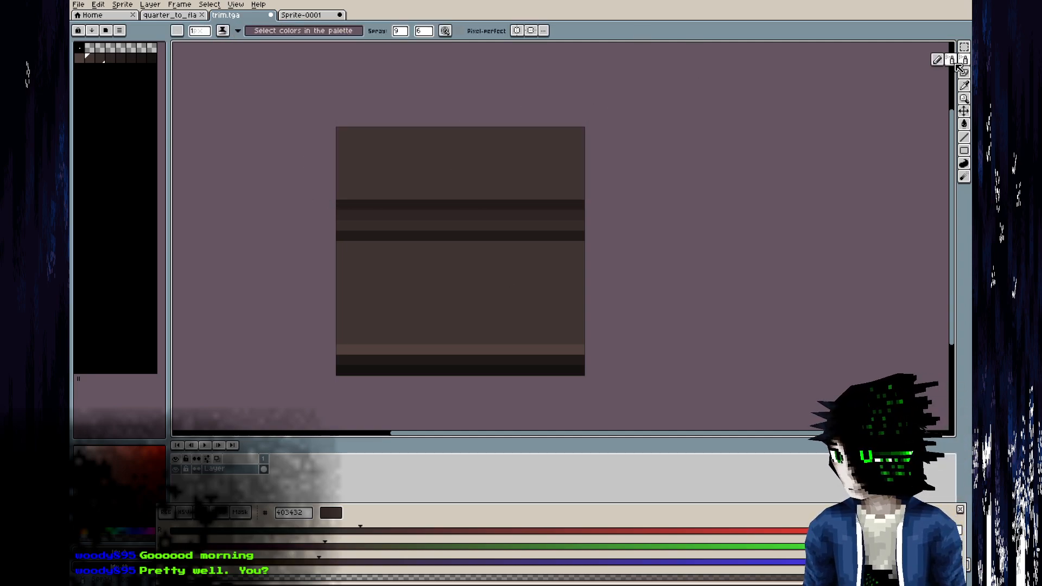
pyautogui.moveTo(82, 57); pyautogui.dragTo(153, 57)
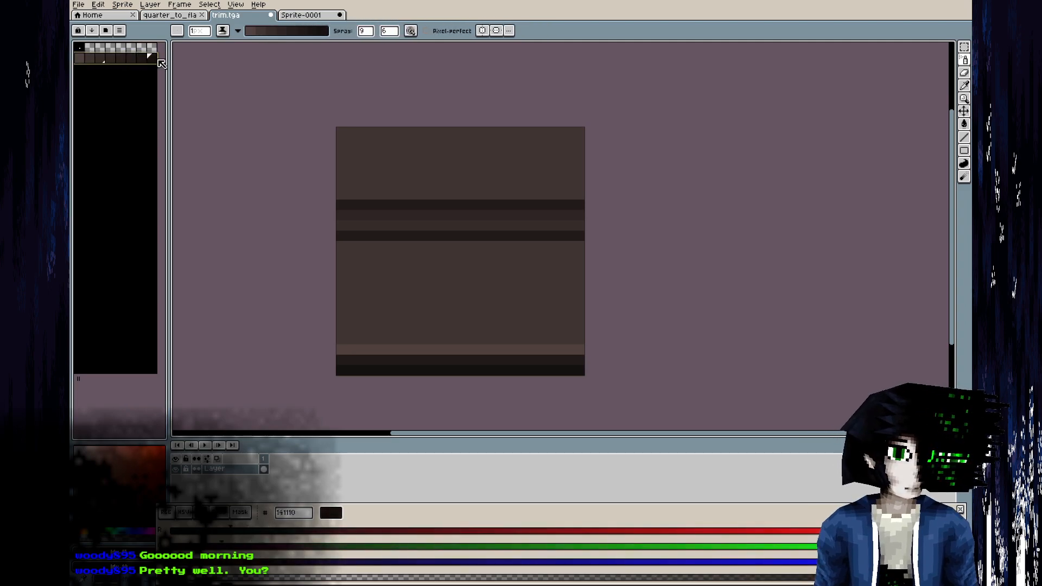
pyautogui.click(222, 30)
pyautogui.click(255, 87)
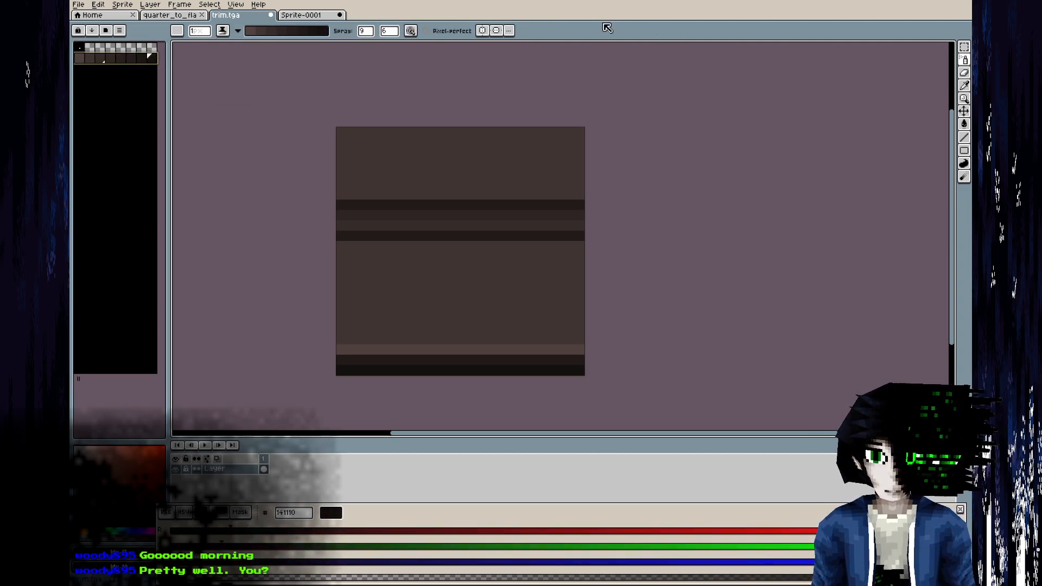
pyautogui.moveTo(426, 215); pyautogui.dragTo(569, 194)
pyautogui.hotkey('ctrl', 'z')
pyautogui.moveTo(373, 298); pyautogui.dragTo(547, 317, button='right')
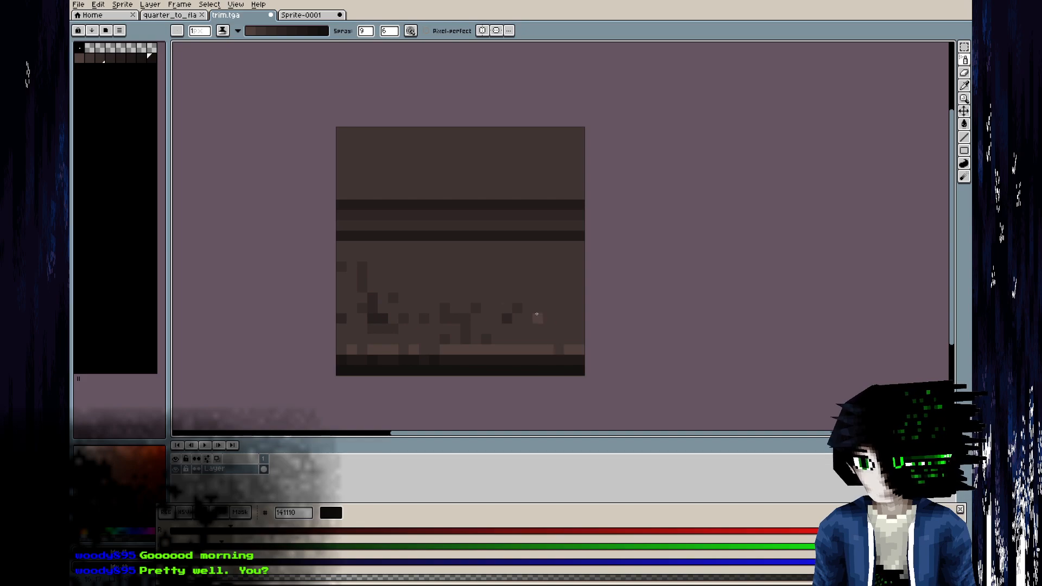
pyautogui.moveTo(581, 269); pyautogui.dragTo(404, 237)
pyautogui.moveTo(378, 158)
pyautogui.mouseDown()
pyautogui.moveTo(456, 168)
pyautogui.moveTo(510, 260)
pyautogui.moveTo(391, 293)
pyautogui.moveTo(516, 304)
pyautogui.mouseUp()
pyautogui.hotkey('ctrl', 'z')
pyautogui.hotkey('ctrl', 'z')
pyautogui.hotkey('ctrl', 'z')
pyautogui.hotkey('ctrl', 'z')
pyautogui.hotkey('ctrl', 'z')
pyautogui.hotkey('ctrl', 'z')
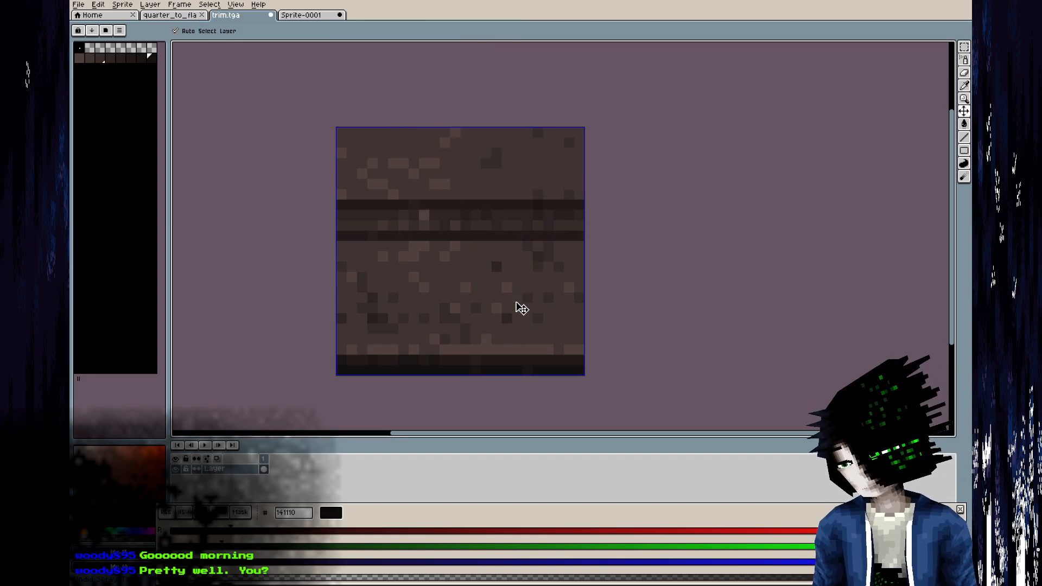
pyautogui.hotkey('ctrl', 'z')
pyautogui.hotkey('ctrl', 'z')
pyautogui.hotkey('ctrl', 'z')
pyautogui.hotkey('ctrl', 'z')
pyautogui.hotkey('ctrl', 'z')
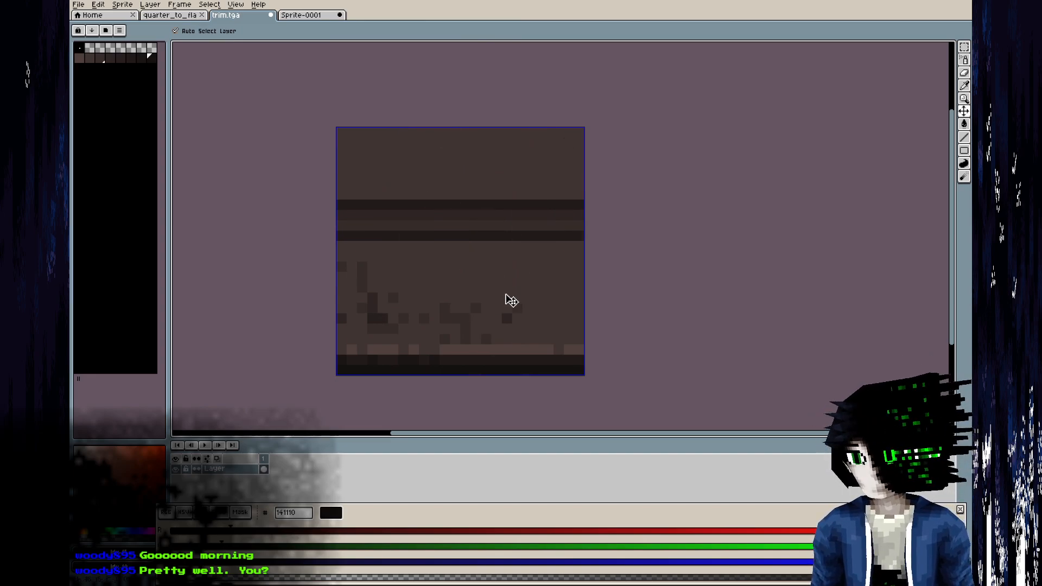
# Show the trim texture tiled in the X axis and spray mottled brown shading across its upper and lower bands.
pyautogui.click(233, 5)
pyautogui.moveTo(271, 65)
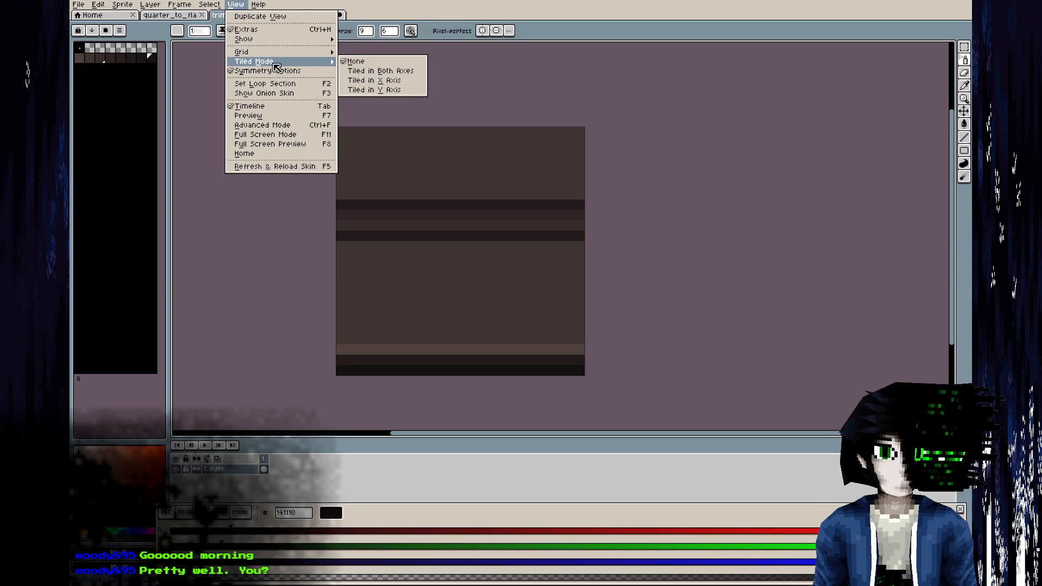
pyautogui.click(380, 81)
pyautogui.moveTo(498, 235)
pyautogui.mouseDown()
pyautogui.moveTo(494, 271)
pyautogui.moveTo(651, 329)
pyautogui.moveTo(543, 163)
pyautogui.moveTo(460, 343)
pyautogui.moveTo(561, 327)
pyautogui.mouseUp()
pyautogui.moveTo(569, 321)
pyautogui.mouseDown(button='right')
pyautogui.moveTo(623, 269)
pyautogui.moveTo(640, 147)
pyautogui.moveTo(576, 155)
pyautogui.mouseUp(button='right')
pyautogui.scroll(-3, 536, 343)
pyautogui.scroll(-1, 540, 349)
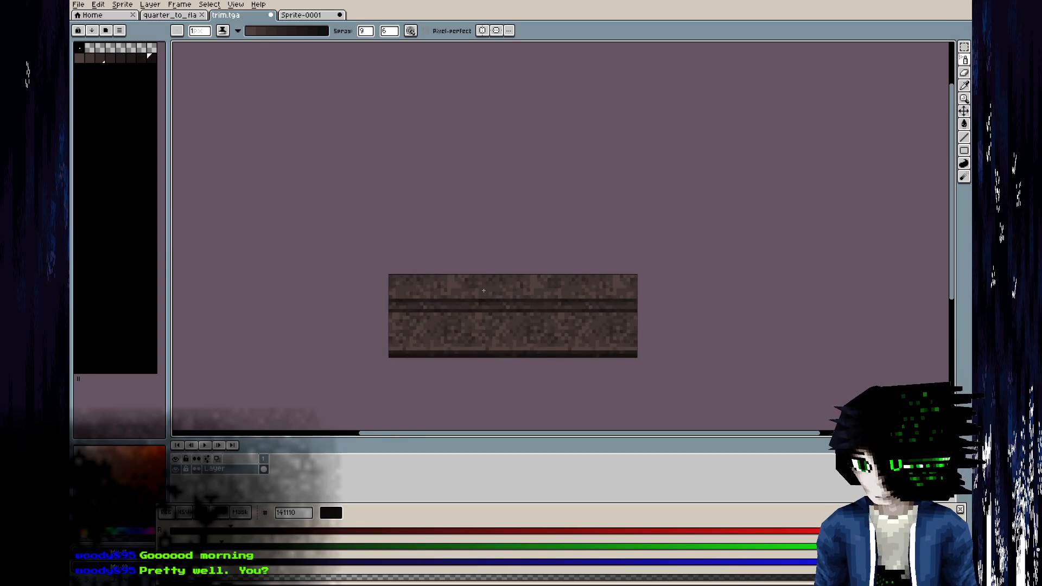
pyautogui.scroll(3, 450, 281)
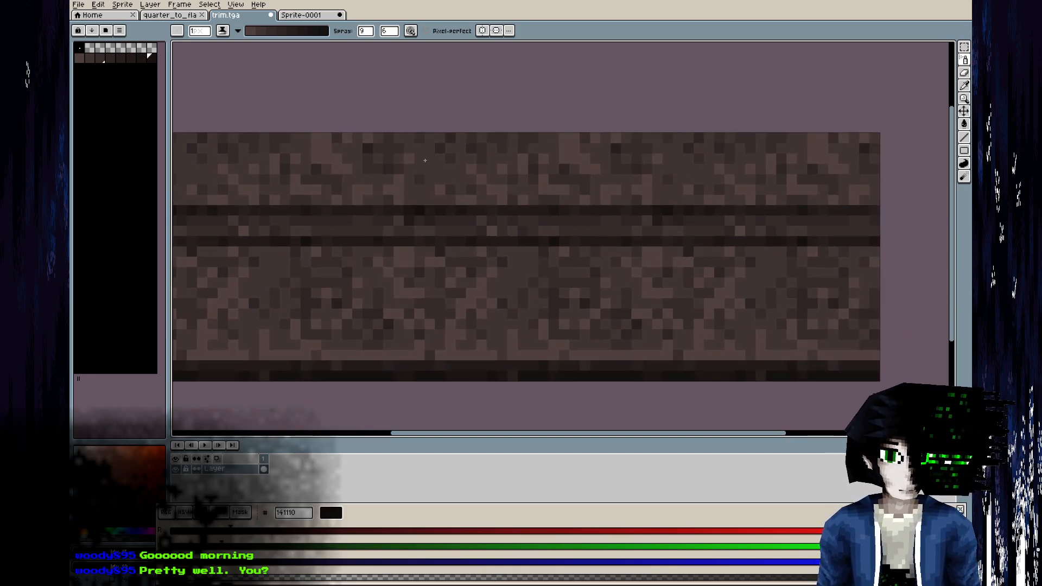
# Smooth the sprayed noise in the upper and lower bands of the trim with the Blur tool at brush size 6.
pyautogui.click(966, 177)
pyautogui.click(939, 175)
pyautogui.moveTo(353, 153)
pyautogui.mouseDown()
pyautogui.moveTo(642, 143)
pyautogui.moveTo(373, 154)
pyautogui.mouseUp()
pyautogui.moveTo(342, 308)
pyautogui.mouseDown()
pyautogui.moveTo(661, 305)
pyautogui.moveTo(360, 305)
pyautogui.moveTo(691, 274)
pyautogui.mouseUp()
pyautogui.scroll(-5, 710, 283)
pyautogui.scroll(5, 711, 283)
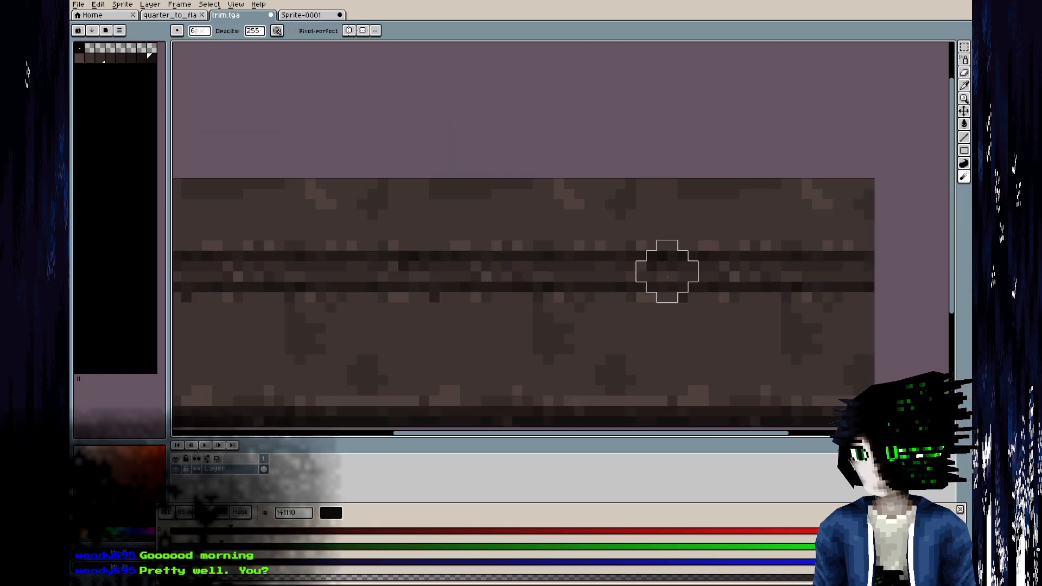
# Choose the Pencil with shading ink and paint soft dark and light blotches across the trim's lower band.
pyautogui.click(964, 61)
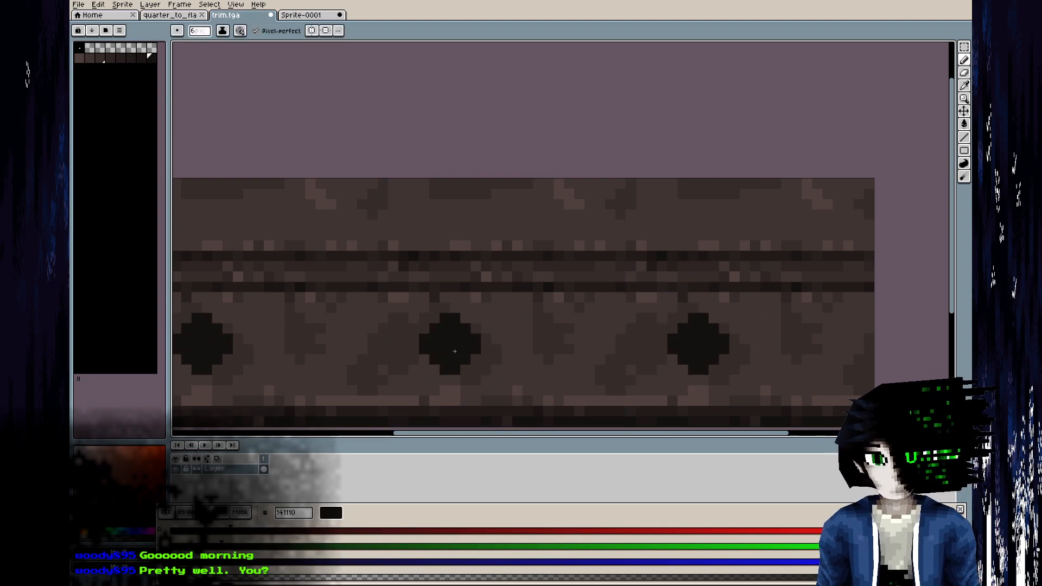
pyautogui.click(223, 30)
pyautogui.click(252, 84)
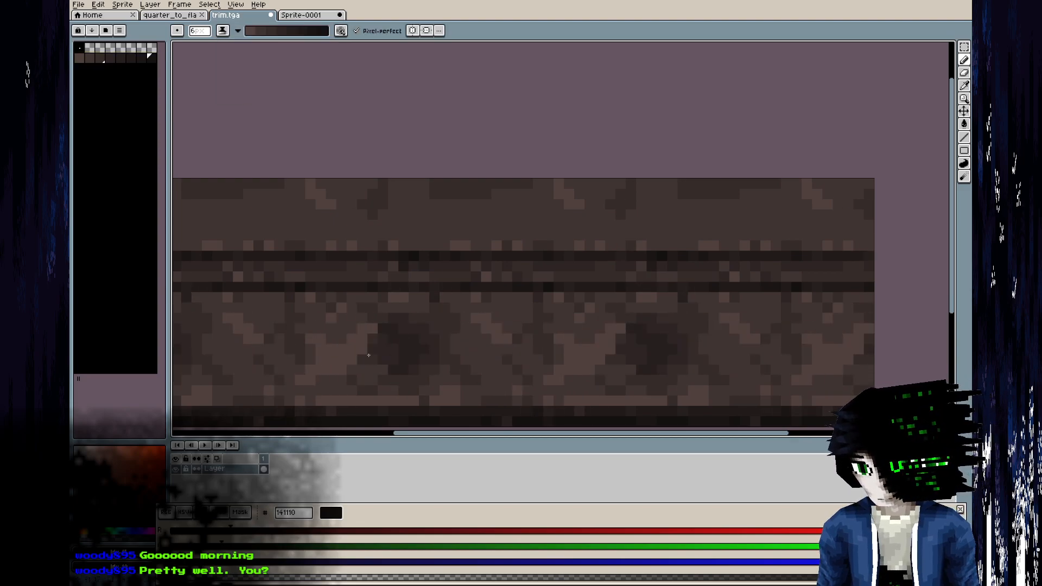
pyautogui.scroll(-2, 529, 355)
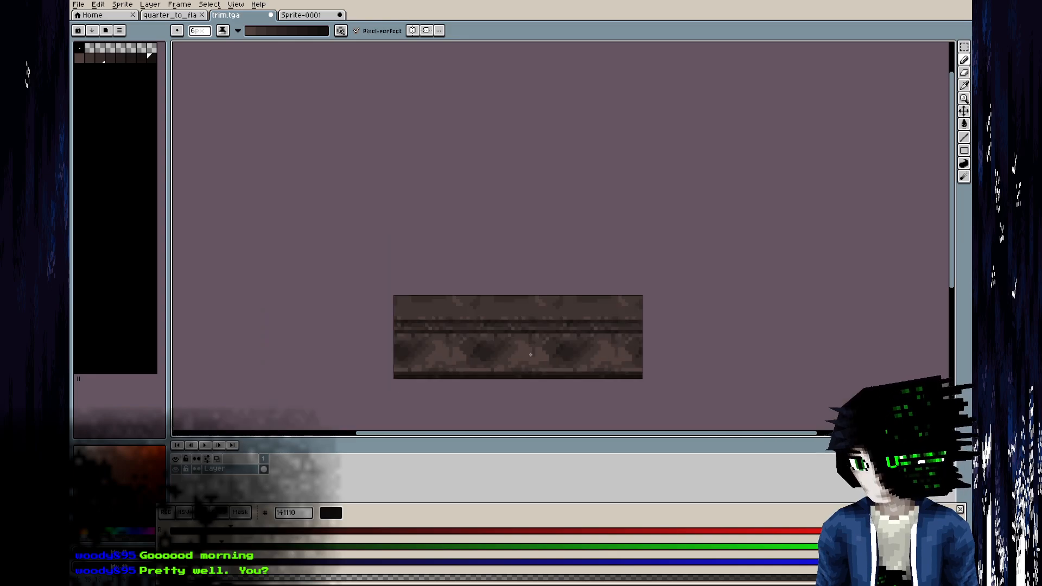
pyautogui.scroll(3, 529, 355)
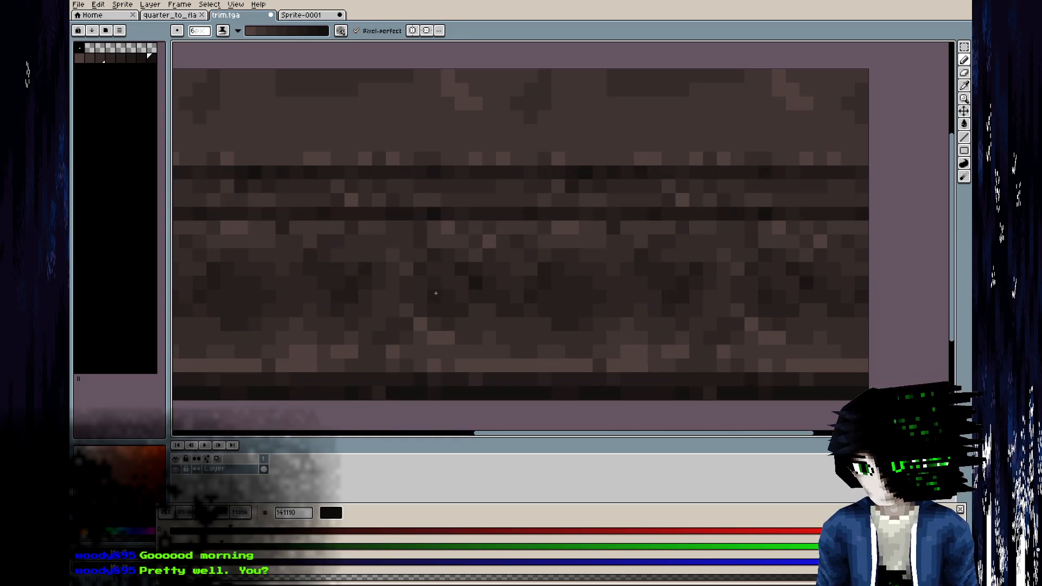
pyautogui.scroll(-2, 511, 292)
pyautogui.click(353, 307)
pyautogui.click(491, 316)
pyautogui.rightClick(400, 342)
pyautogui.scroll(-3, 597, 308)
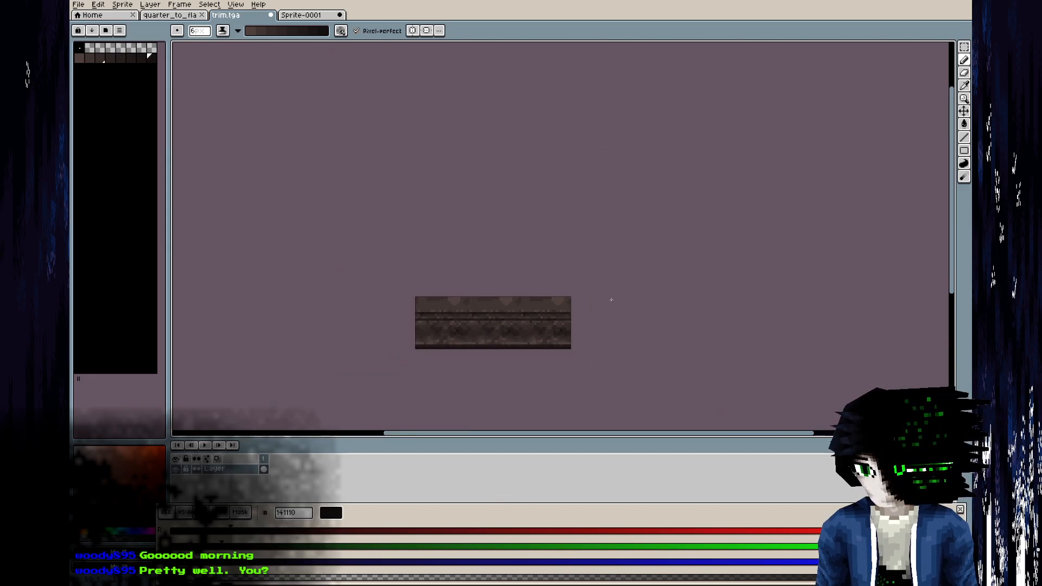
# Dab darker and lighter shading blotches along the trim's upper band with the shading pencil.
pyautogui.scroll(3, 548, 299)
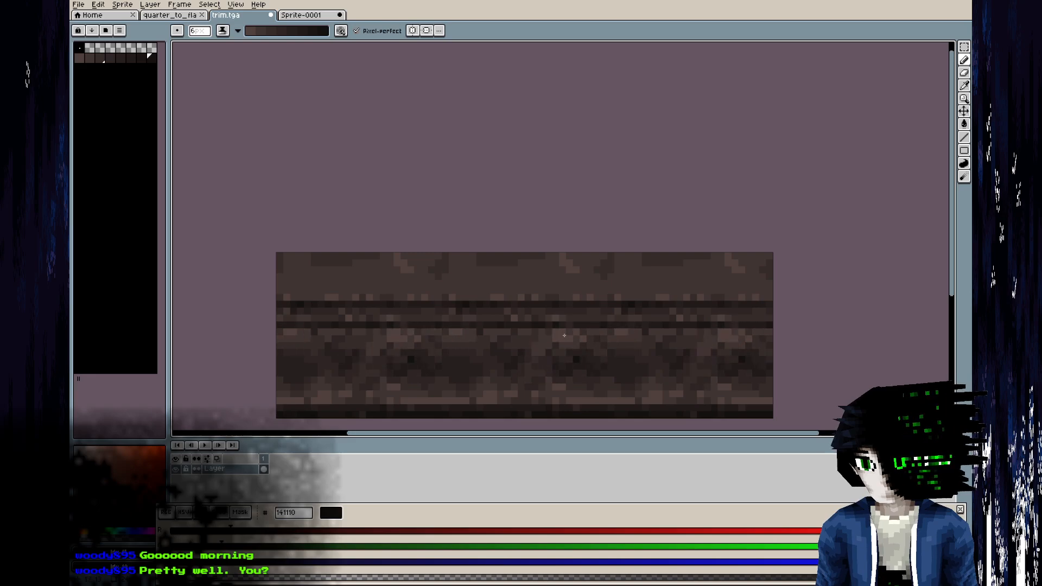
pyautogui.rightClick(499, 275)
pyautogui.rightClick(474, 277)
pyautogui.rightClick(545, 277)
pyautogui.rightClick(494, 277)
pyautogui.rightClick(526, 282)
pyautogui.rightClick(577, 287)
pyautogui.rightClick(586, 273)
pyautogui.rightClick(559, 268)
pyautogui.rightClick(501, 277)
pyautogui.rightClick(449, 280)
pyautogui.rightClick(436, 283)
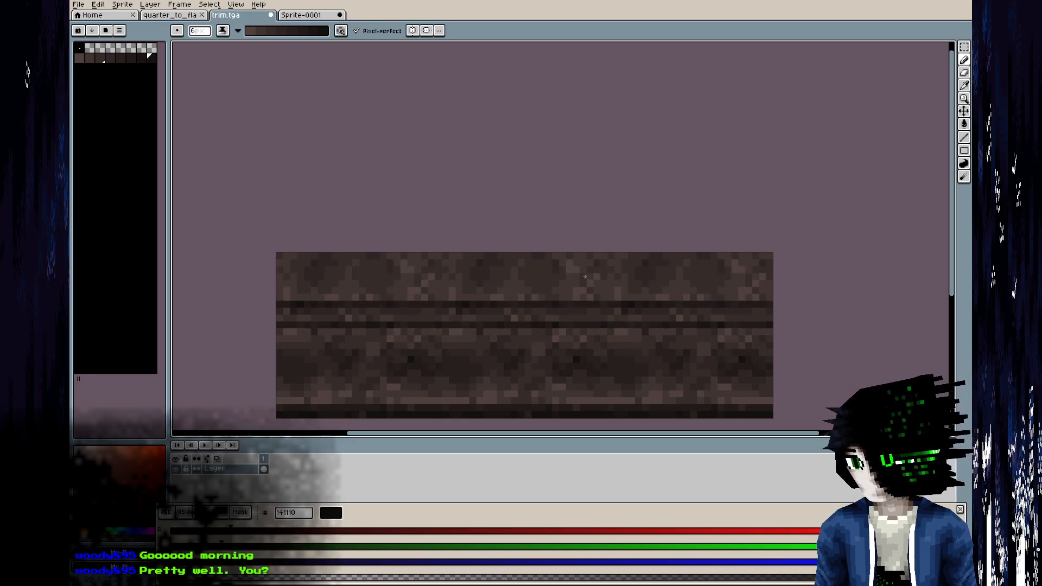
# Save trim.tga, switch to Blender and reload the image to inspect it on the ceiling trim.
pyautogui.scroll(-4, 613, 252)
pyautogui.hotkey('ctrl', 's')
pyautogui.hotkey('alt', 'Tab')
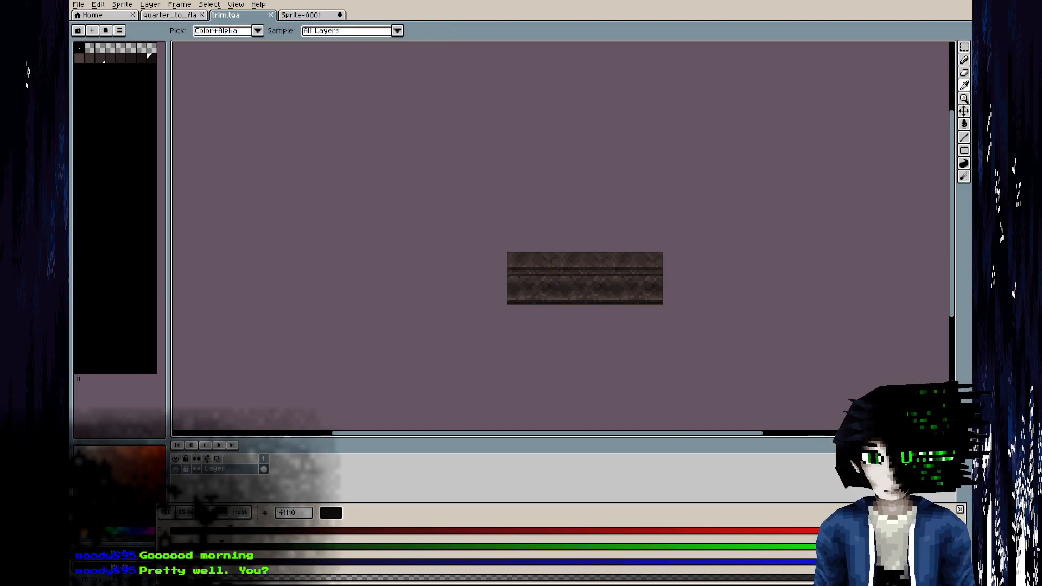
pyautogui.hotkey('alt', 'r')
pyautogui.moveTo(414, 384); pyautogui.dragTo(330, 332, button='middle')
pyautogui.scroll(-6, 283, 338)
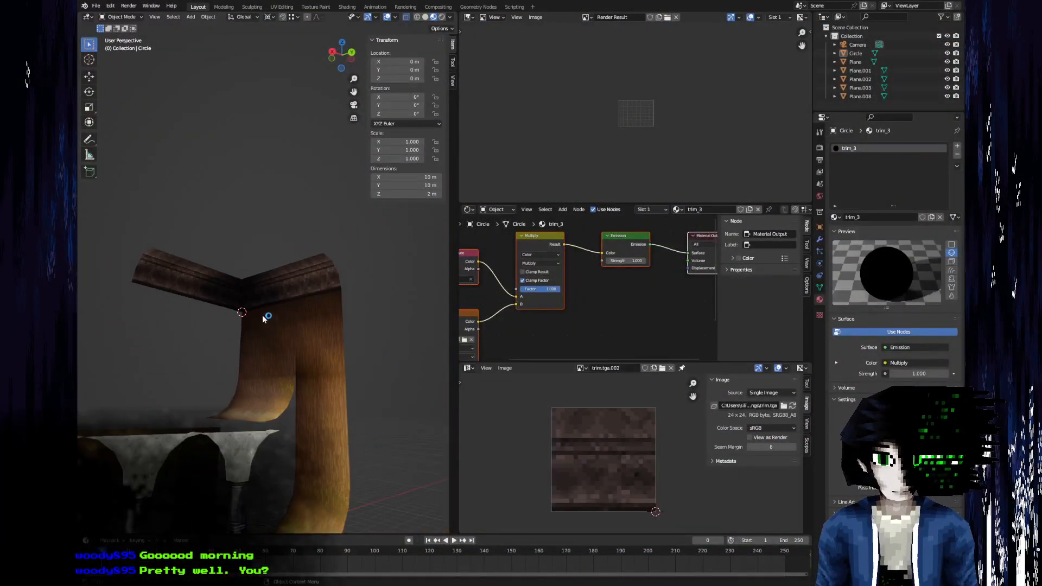
pyautogui.moveTo(264, 318); pyautogui.dragTo(362, 236, button='middle')
# Switch back to Aseprite, unlock palette editing and shift the lightest brown of the trim palette to 4d413c.
pyautogui.hotkey('alt', 'Tab')
pyautogui.moveTo(226, 126); pyautogui.dragTo(87, 98, button='middle')
pyautogui.click(81, 58)
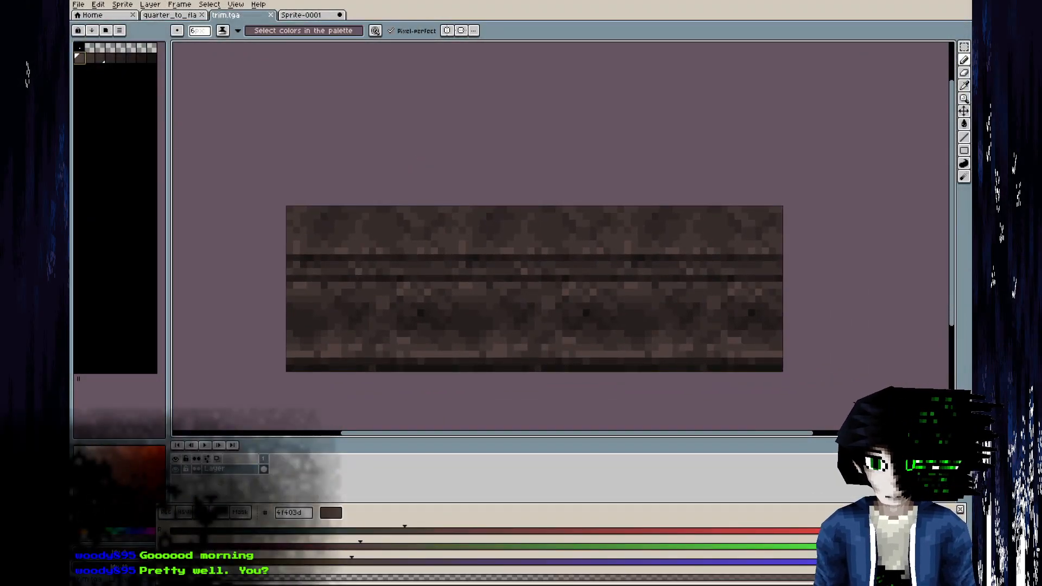
pyautogui.hotkey('alt', 'Tab')
pyautogui.hotkey('alt', 'Tab')
pyautogui.click(182, 513)
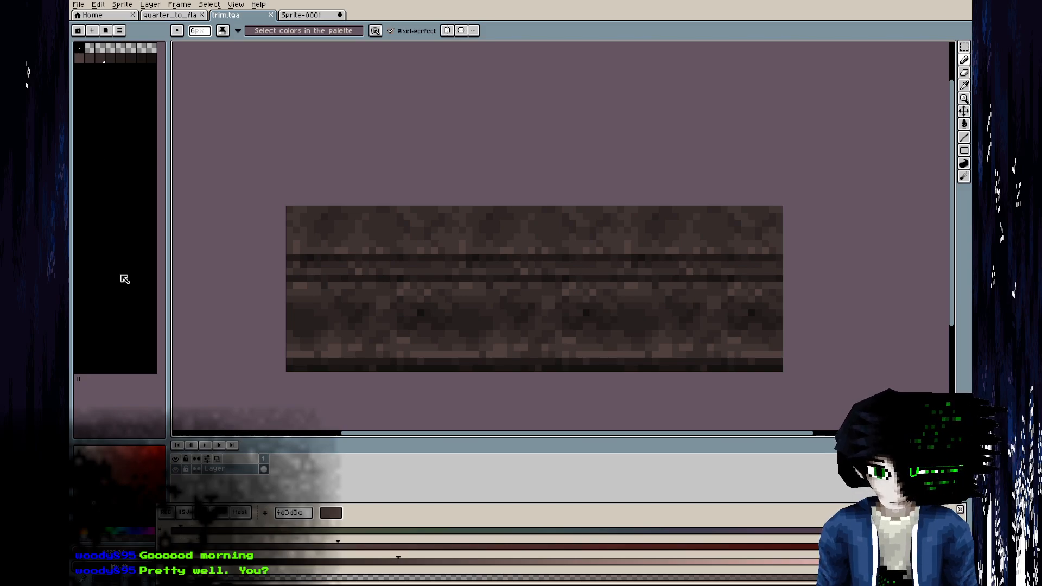
pyautogui.click(80, 58)
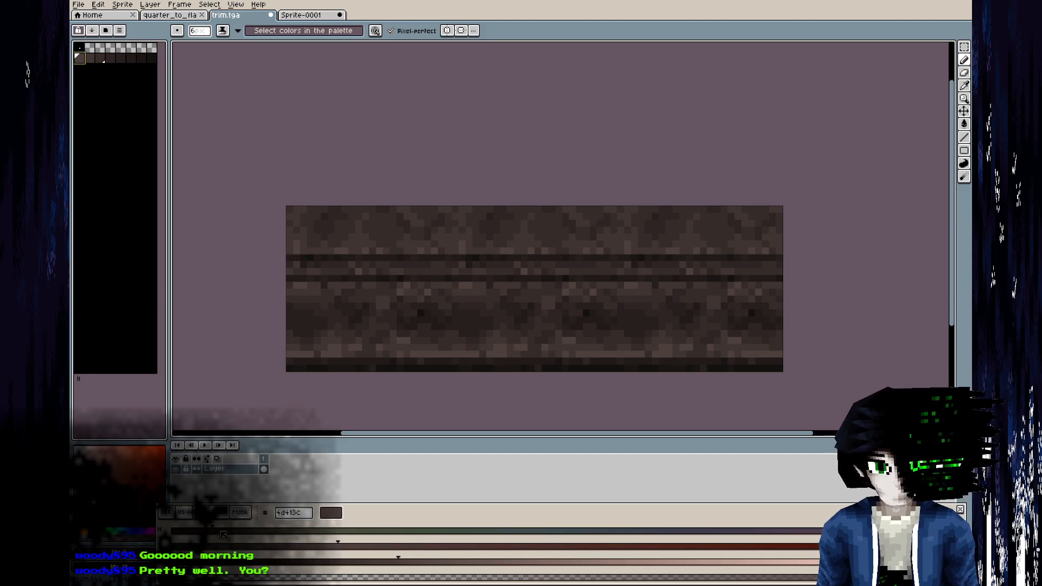
# Shift the hue of the remaining brown palette shades towards yellow, down to 120f0e for the darkest.
pyautogui.press(']')
pyautogui.press(']')
pyautogui.press(']')
pyautogui.press(']')
pyautogui.press(']')
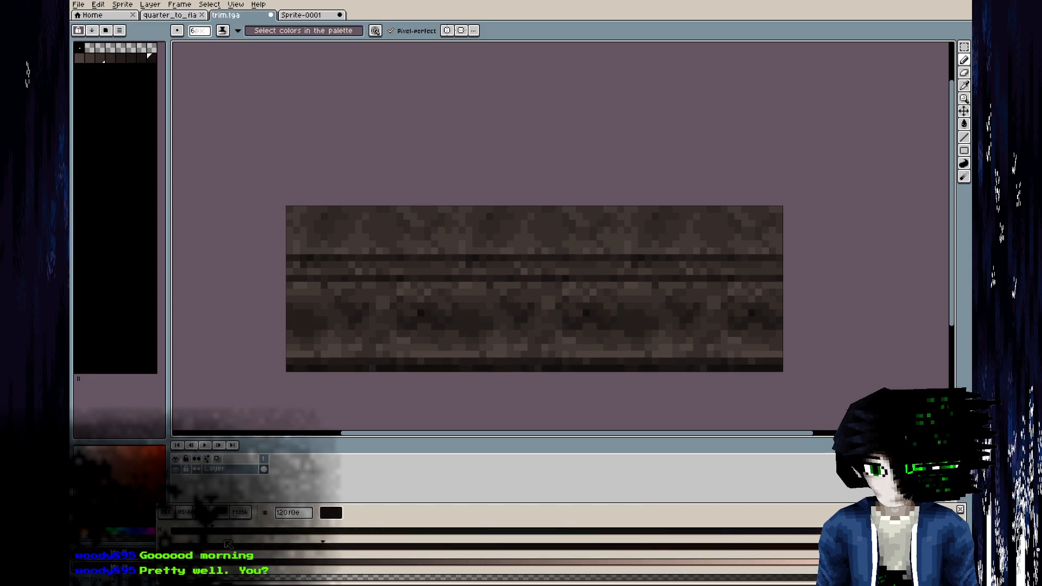
# Retune the brown palette row shade by shade, from 4d3e38 for the lightest to 120f0d for the darkest.
pyautogui.press('[')
pyautogui.press('[')
pyautogui.press('[')
pyautogui.press('[')
pyautogui.press('[')
pyautogui.press('[')
pyautogui.press('[')
pyautogui.press('[')
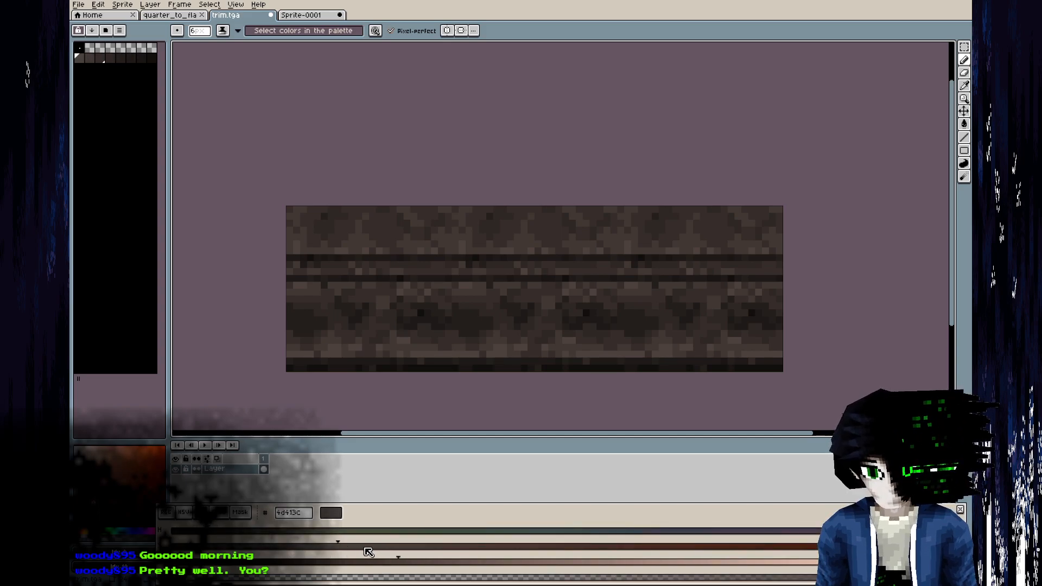
pyautogui.press(']')
pyautogui.press(']')
pyautogui.press(']')
pyautogui.press(']')
pyautogui.press(']')
# Save the recoloured trim.tga and check it on the ceiling trim in Blender.
pyautogui.scroll(-4, 560, 255)
pyautogui.hotkey('ctrl', 's')
pyautogui.hotkey('alt', 'Tab')
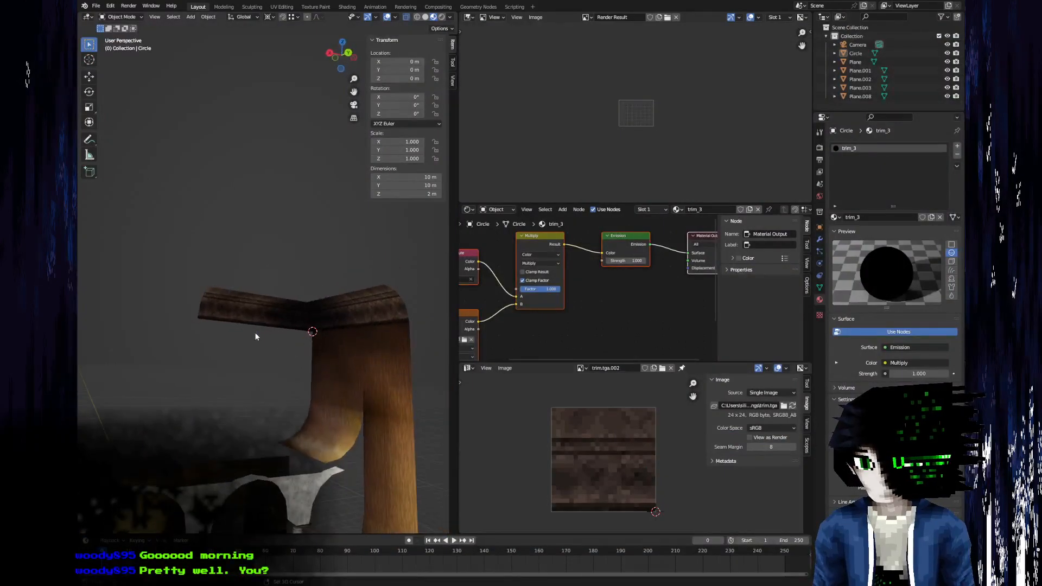
pyautogui.moveTo(255, 337); pyautogui.dragTo(186, 318, button='middle')
pyautogui.scroll(6, 195, 319)
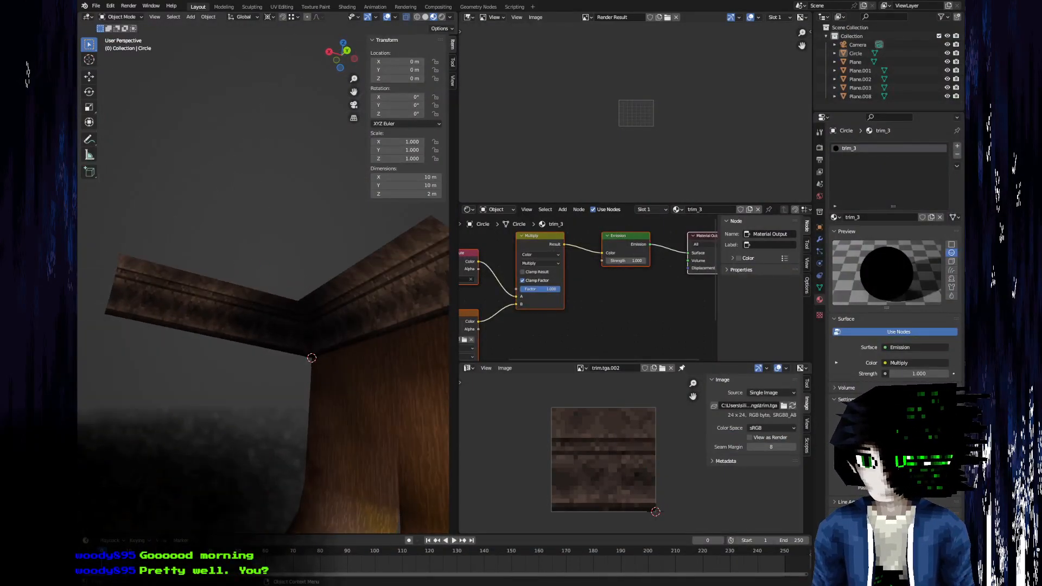
# Compare the textured ceiling trim in Blender with the hall's ceiling corner in the BIOHAZARD_1.0_039.jpeg reference in GIMP.
pyautogui.hotkey('alt', 'Tab')
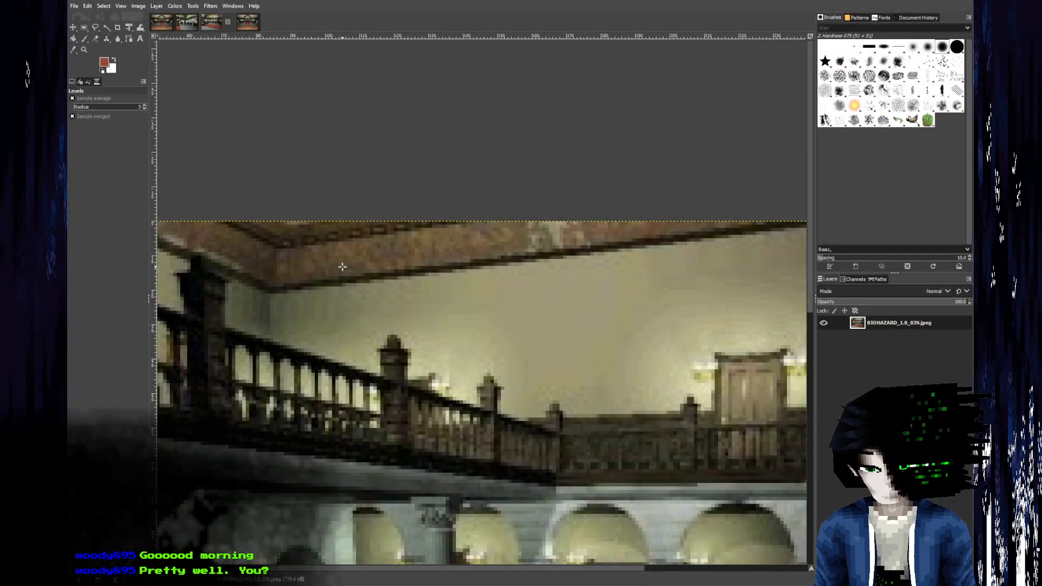
pyautogui.hotkey('alt', 'Tab')
pyautogui.scroll(-5, 341, 348)
pyautogui.moveTo(281, 263); pyautogui.dragTo(295, 393, button='middle')
pyautogui.scroll(5, 187, 279)
pyautogui.scroll(-5, 299, 307)
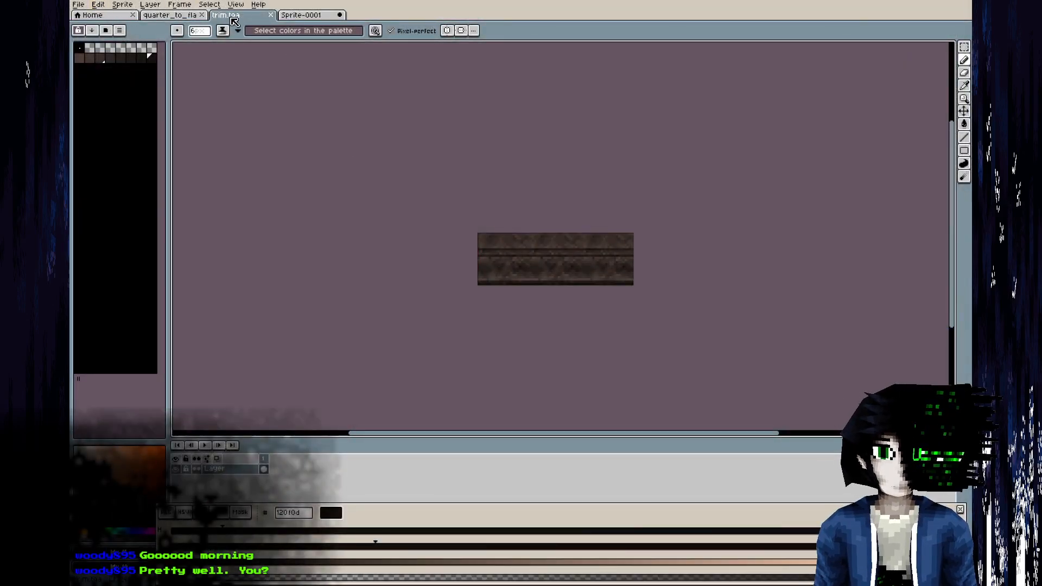
pyautogui.press('+')
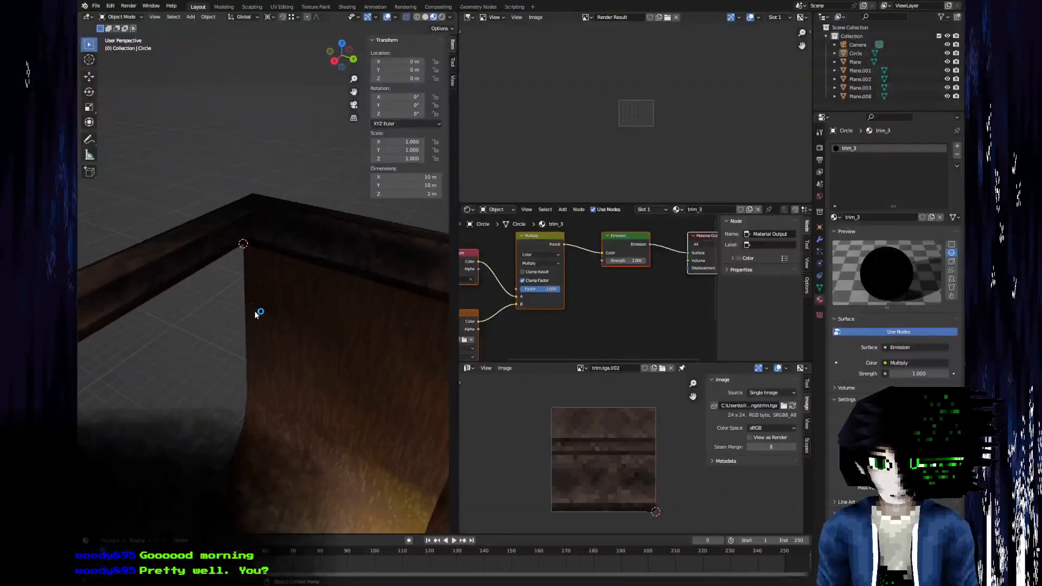
pyautogui.moveTo(256, 314); pyautogui.dragTo(336, 406, button='middle')
pyautogui.scroll(7, 218, 277)
pyautogui.scroll(-5, 260, 280)
pyautogui.scroll(-5, 343, 326)
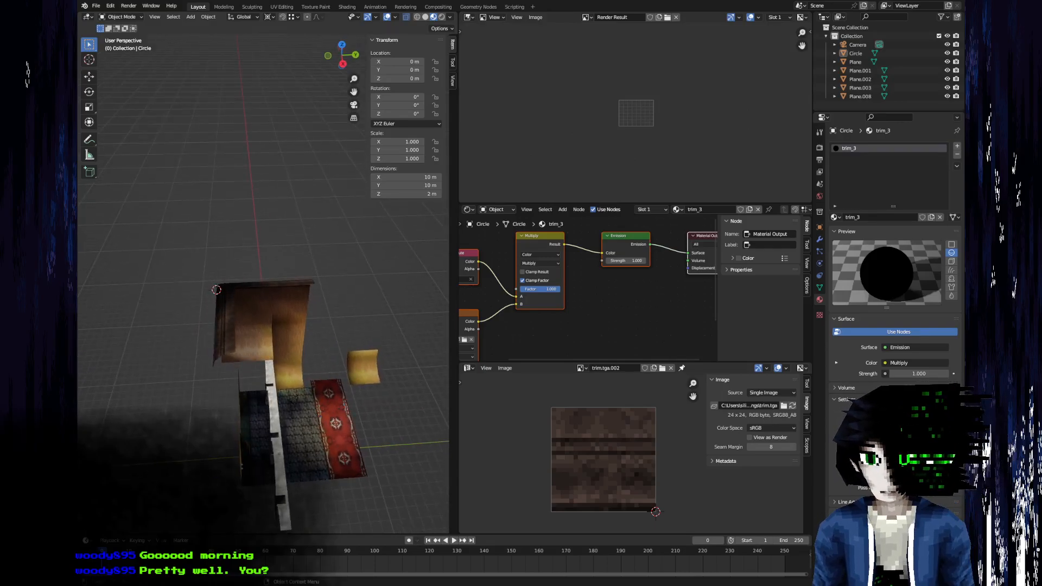
pyautogui.hotkey('alt', 'Tab')
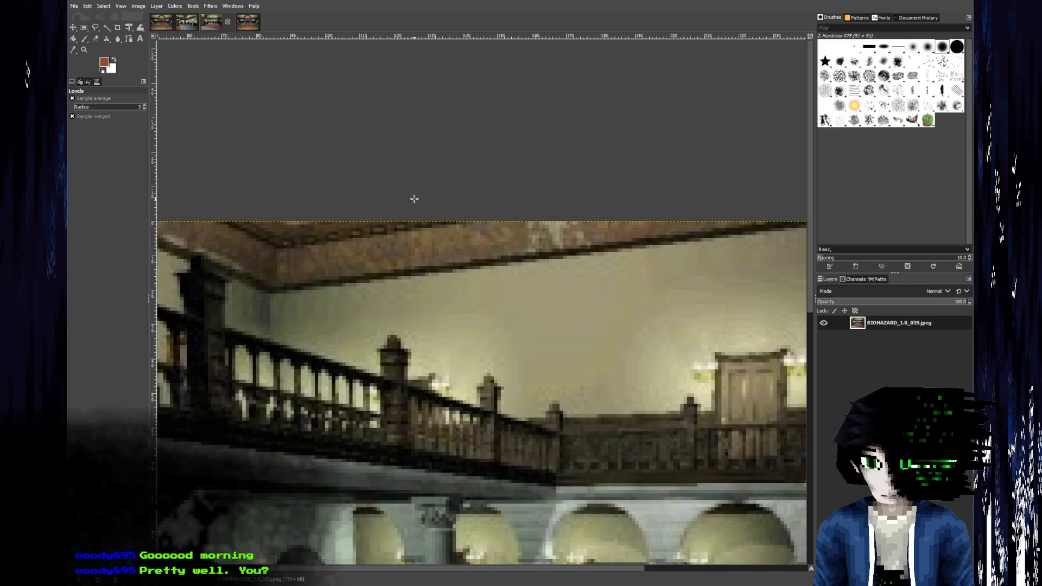
pyautogui.hotkey('alt', 'Tab')
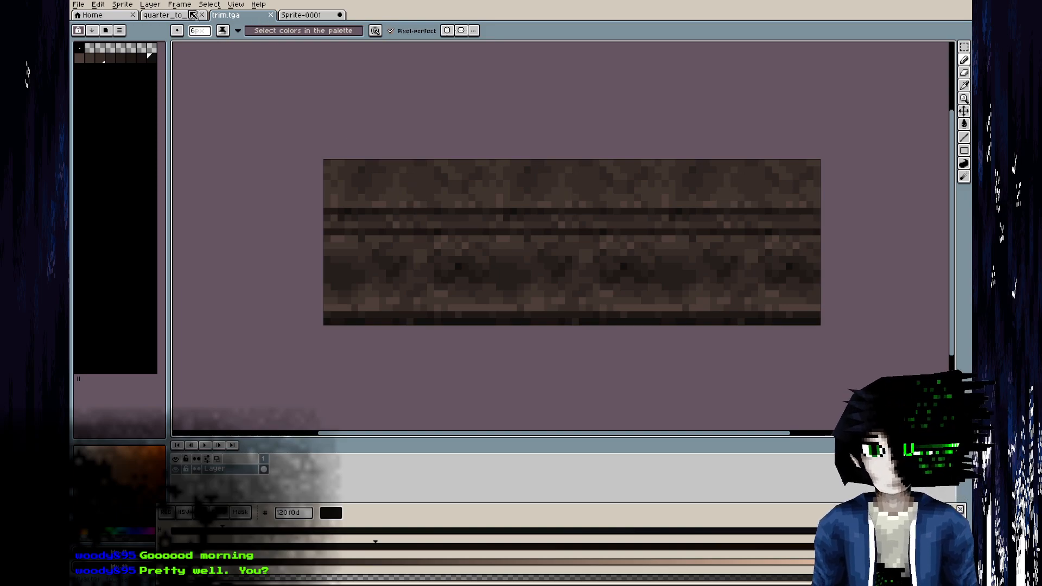
# Save a copy of the trim texture in Aseprite as tile.tga.
pyautogui.click(79, 4)
pyautogui.click(76, 64)
pyautogui.write('tile')
pyautogui.press('Return')
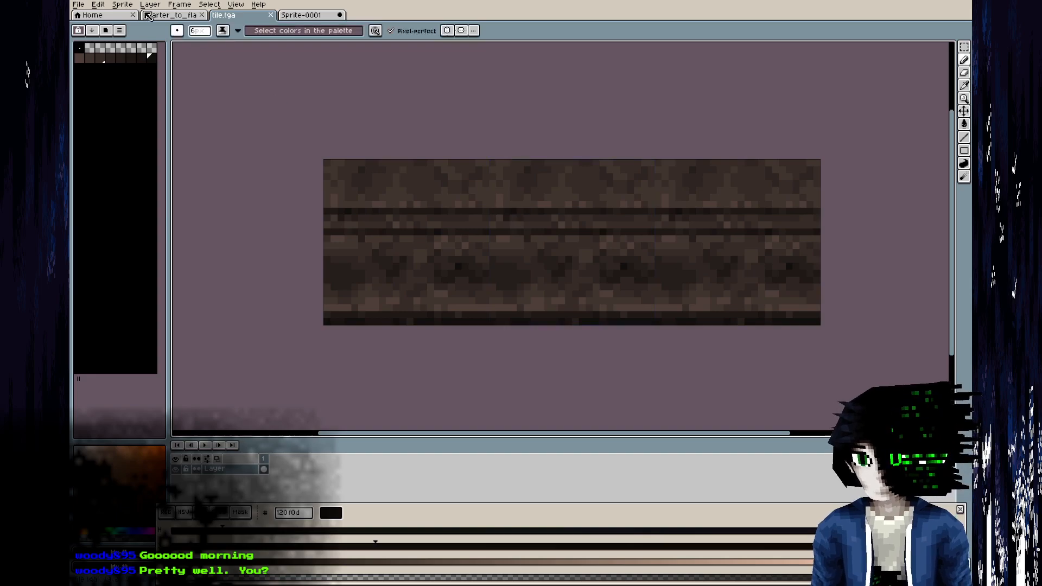
# Show tile.tga tiled in the Y axis and clear the whole canvas.
pyautogui.click(232, 4)
pyautogui.moveTo(315, 62)
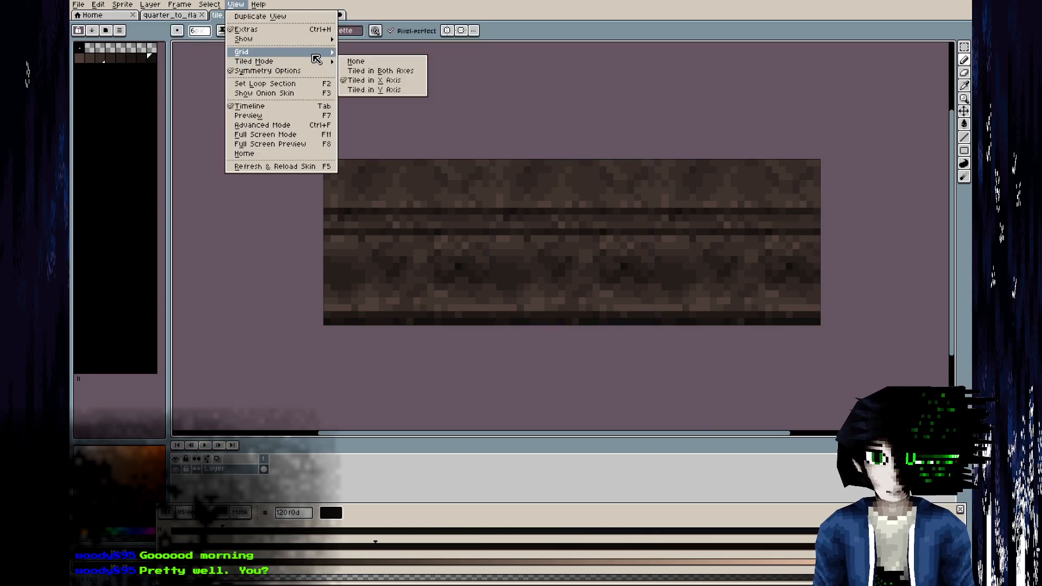
pyautogui.click(380, 89)
pyautogui.scroll(-3, 503, 311)
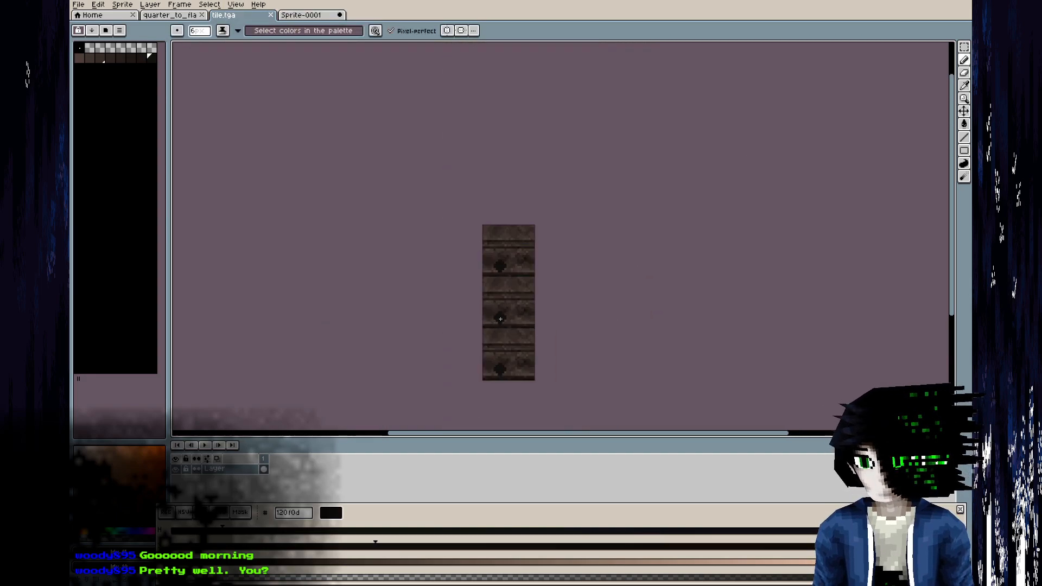
pyautogui.scroll(1, 503, 310)
pyautogui.press('Delete')
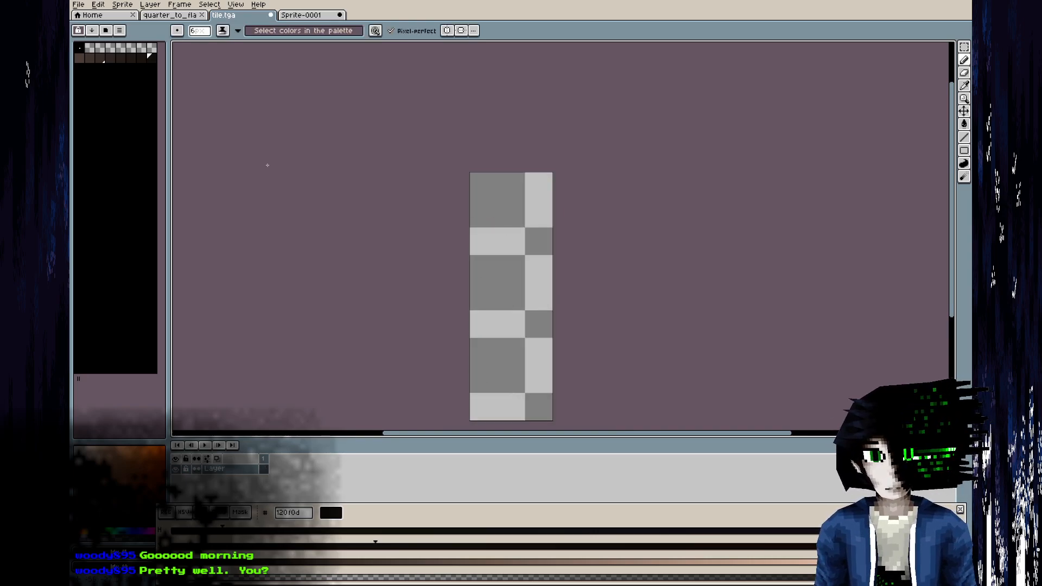
# Show the canvas tiled in both axes and fill it with the palette's lightest brown, 4d3e38.
pyautogui.click(80, 58)
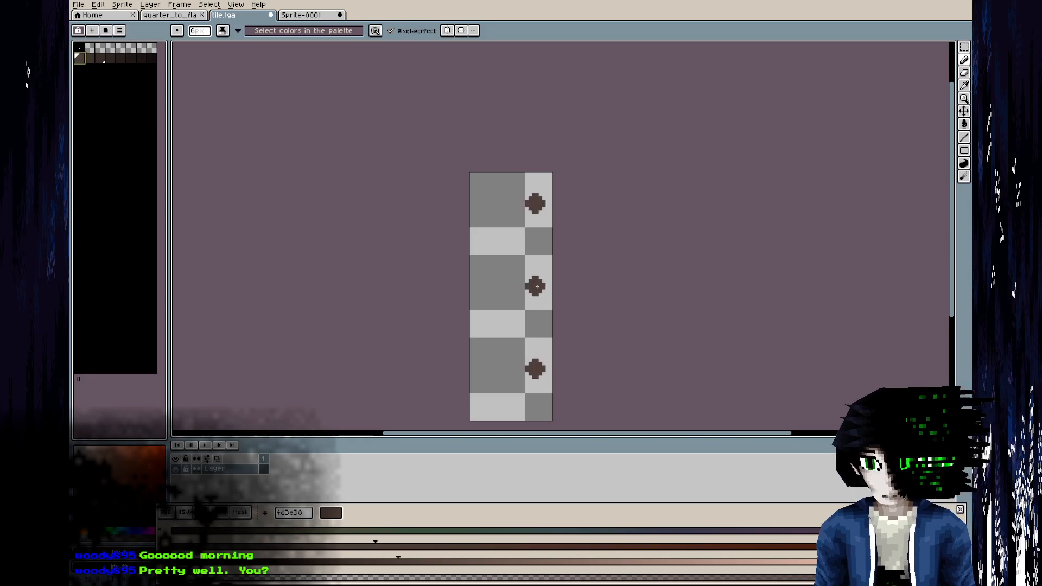
pyautogui.scroll(1, 529, 284)
pyautogui.click(236, 4)
pyautogui.moveTo(271, 61)
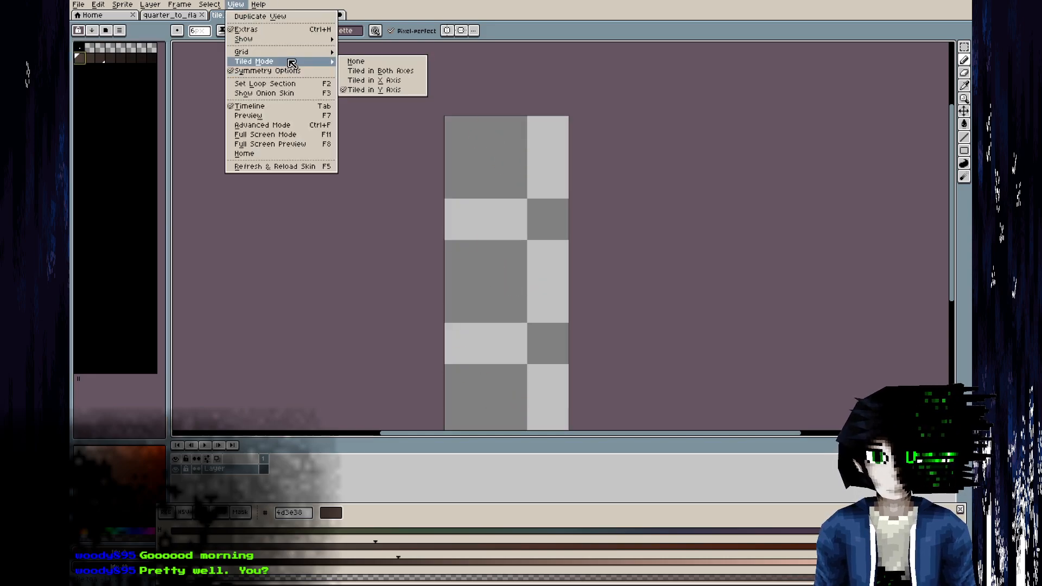
pyautogui.click(383, 84)
pyautogui.moveTo(527, 286)
pyautogui.mouseDown()
pyautogui.moveTo(542, 228)
pyautogui.moveTo(625, 126)
pyautogui.mouseUp()
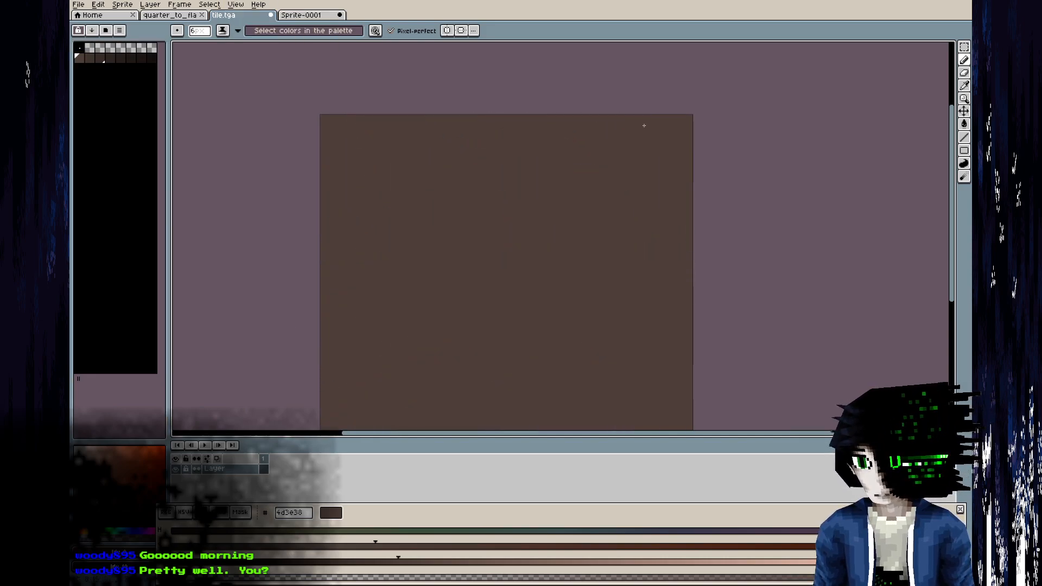
# Set the full brown palette row as the shading ramp and paint a mottled dark pattern across the tiled canvas.
pyautogui.moveTo(80, 58); pyautogui.dragTo(152, 58)
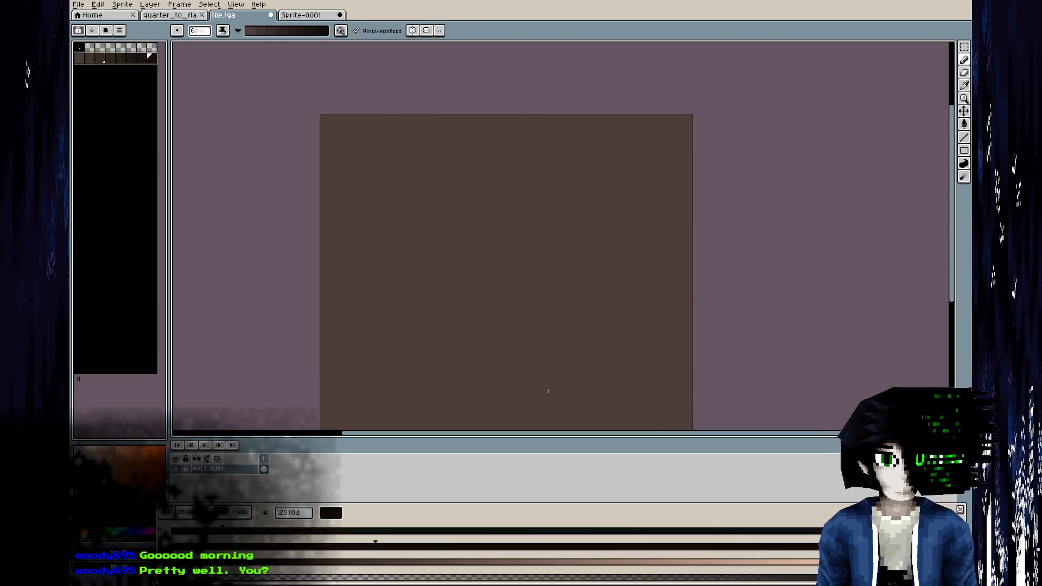
pyautogui.moveTo(495, 285)
pyautogui.mouseDown()
pyautogui.moveTo(514, 284)
pyautogui.moveTo(604, 200)
pyautogui.moveTo(628, 198)
pyautogui.moveTo(632, 318)
pyautogui.moveTo(493, 277)
pyautogui.moveTo(513, 282)
pyautogui.moveTo(532, 216)
pyautogui.moveTo(503, 221)
pyautogui.moveTo(534, 250)
pyautogui.moveTo(537, 233)
pyautogui.moveTo(444, 300)
pyautogui.moveTo(512, 326)
pyautogui.moveTo(431, 282)
pyautogui.moveTo(450, 203)
pyautogui.moveTo(489, 174)
pyautogui.moveTo(505, 188)
pyautogui.moveTo(480, 206)
pyautogui.moveTo(483, 234)
pyautogui.moveTo(413, 212)
pyautogui.moveTo(471, 353)
pyautogui.moveTo(481, 270)
pyautogui.moveTo(461, 318)
pyautogui.moveTo(553, 279)
pyautogui.moveTo(441, 295)
pyautogui.moveTo(484, 321)
pyautogui.moveTo(482, 296)
pyautogui.mouseUp()
pyautogui.moveTo(569, 264)
pyautogui.mouseDown(button='middle')
pyautogui.moveTo(552, 120)
pyautogui.moveTo(552, 164)
pyautogui.mouseUp(button='middle')
pyautogui.moveTo(543, 205)
pyautogui.mouseDown()
pyautogui.moveTo(539, 243)
pyautogui.moveTo(543, 223)
pyautogui.moveTo(526, 223)
pyautogui.moveTo(602, 179)
pyautogui.moveTo(575, 172)
pyautogui.moveTo(556, 190)
pyautogui.moveTo(527, 174)
pyautogui.moveTo(468, 259)
pyautogui.moveTo(478, 241)
pyautogui.moveTo(470, 174)
pyautogui.moveTo(456, 234)
pyautogui.moveTo(508, 141)
pyautogui.mouseUp()
pyautogui.scroll(-3, 611, 146)
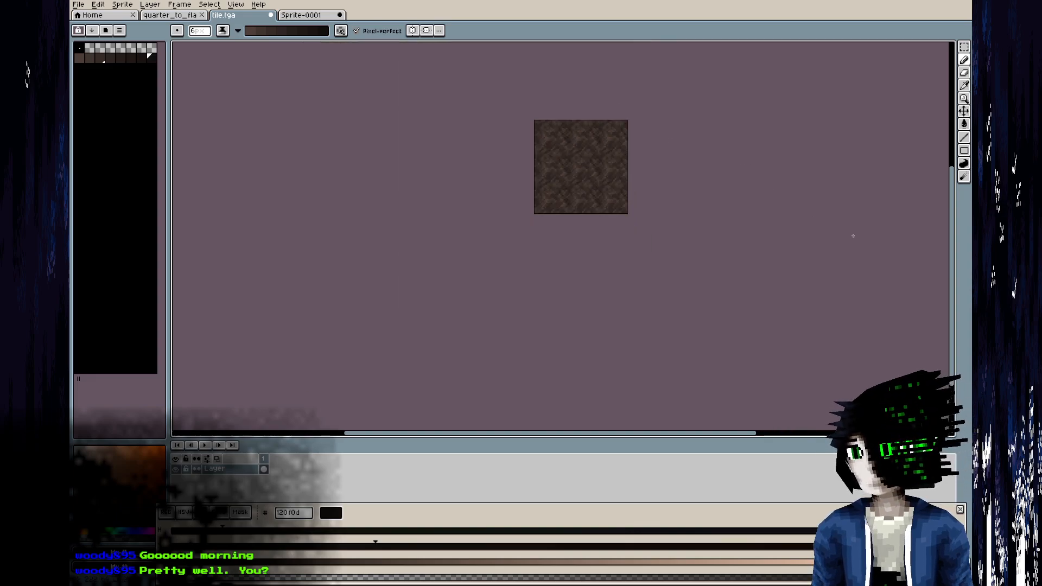
pyautogui.scroll(4, 724, 173)
pyautogui.moveTo(662, 161); pyautogui.dragTo(695, 258, button='middle')
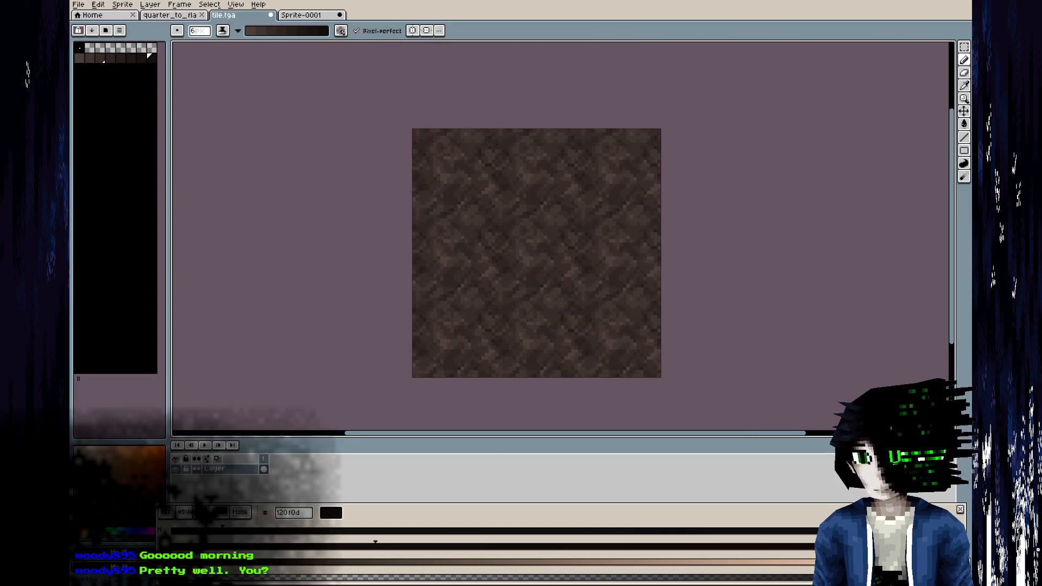
pyautogui.scroll(3, 661, 320)
pyautogui.moveTo(434, 149); pyautogui.dragTo(581, 261, button='middle')
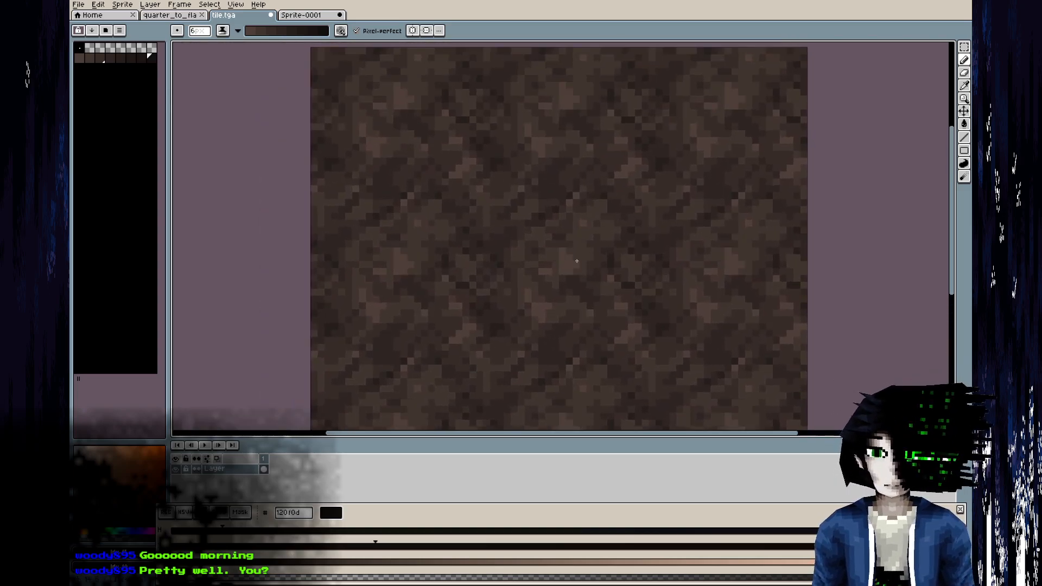
# Turn off tiled mode so only the single tile is shown.
pyautogui.click(236, 4)
pyautogui.moveTo(292, 63)
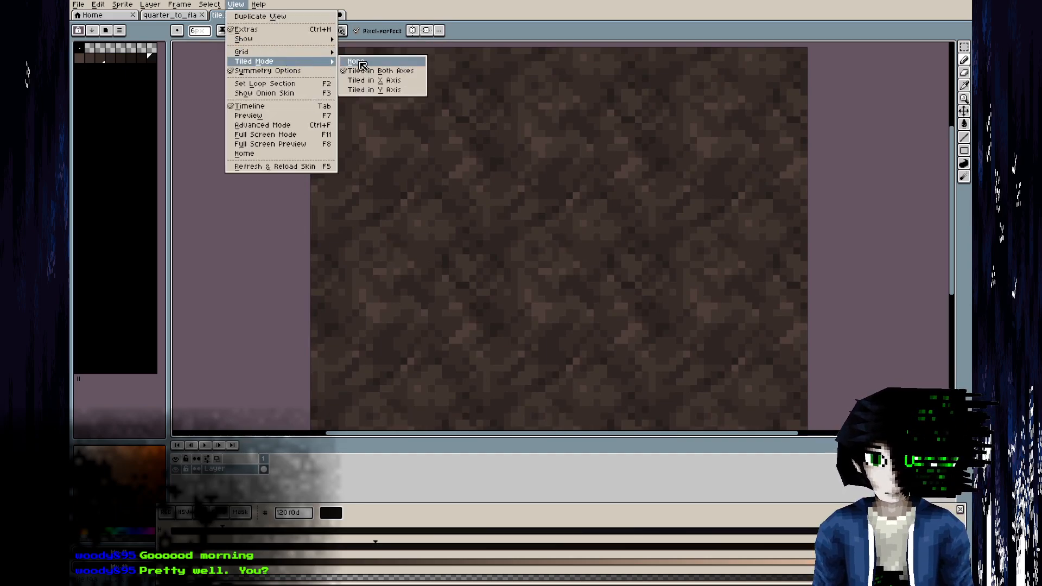
pyautogui.click(356, 61)
pyautogui.scroll(1, 542, 231)
pyautogui.moveTo(542, 230); pyautogui.dragTo(443, 197, button='middle')
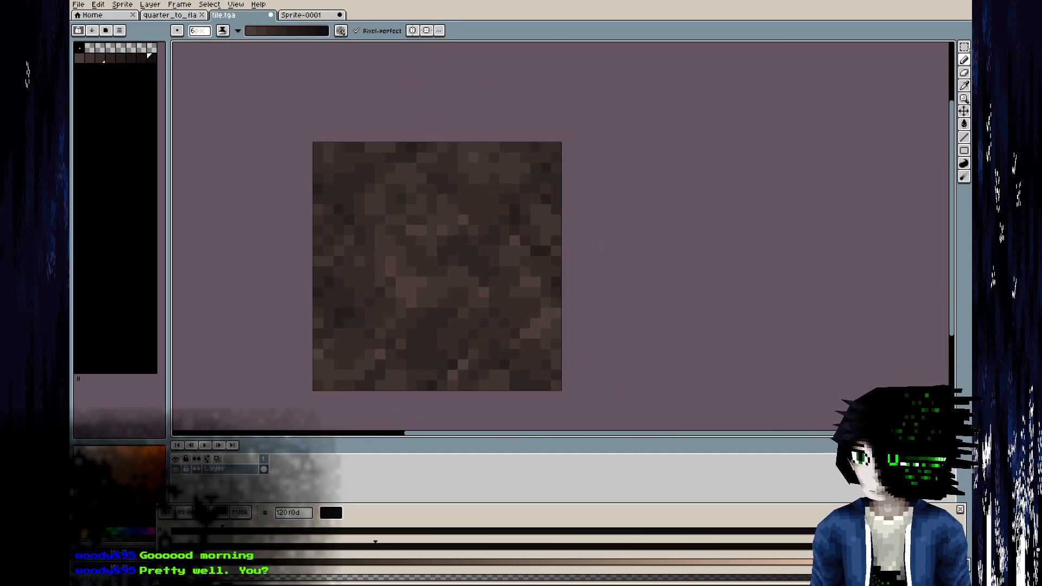
# Select a three-pixel-wide square frame one pixel inside the tile's edge and darken it with a round 64 px shading brush.
pyautogui.click(964, 47)
pyautogui.moveTo(324, 153); pyautogui.dragTo(374, 191)
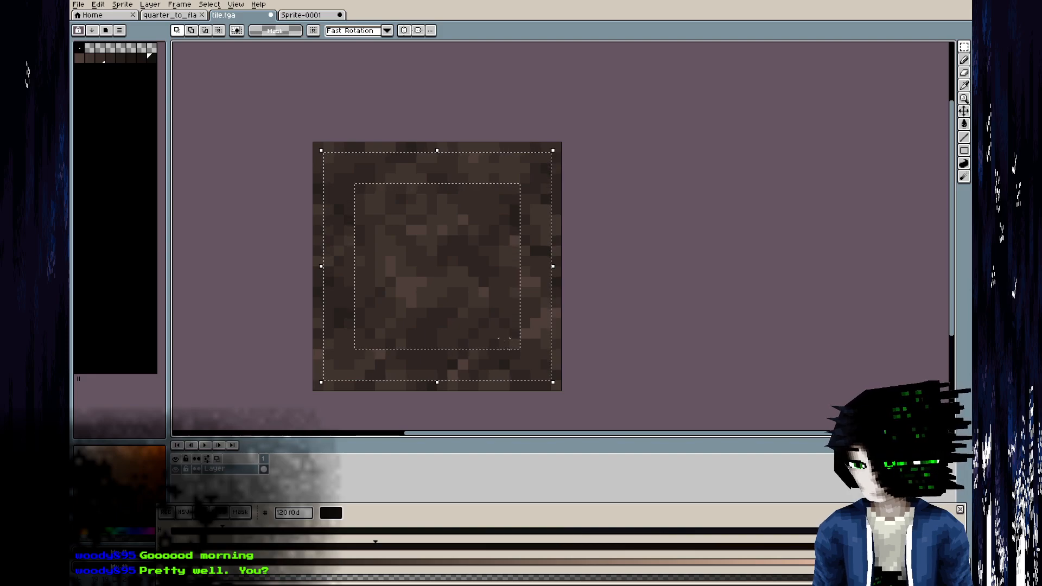
pyautogui.click(965, 60)
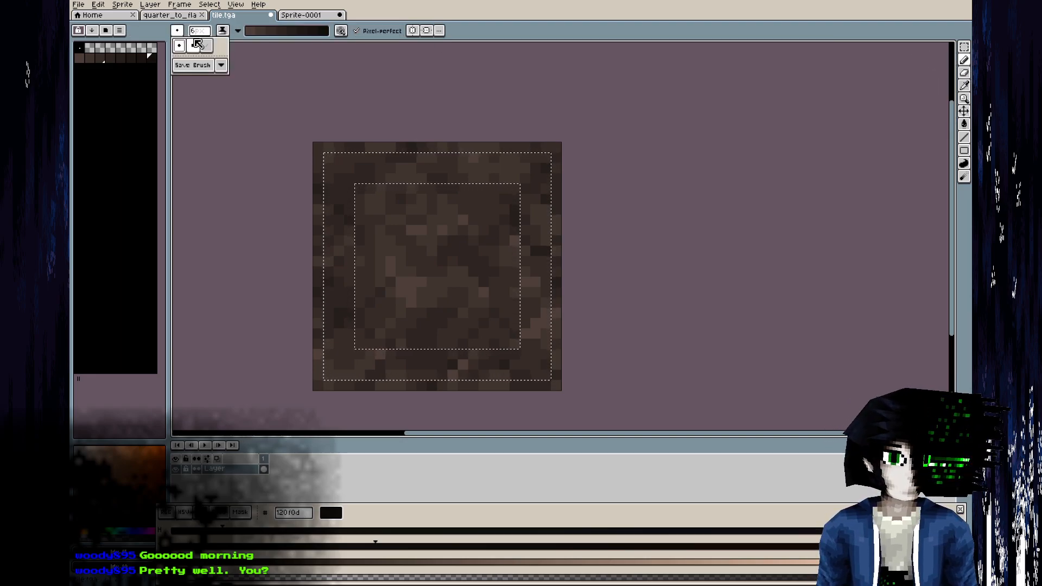
pyautogui.click(200, 33)
pyautogui.moveTo(210, 45); pyautogui.dragTo(338, 55)
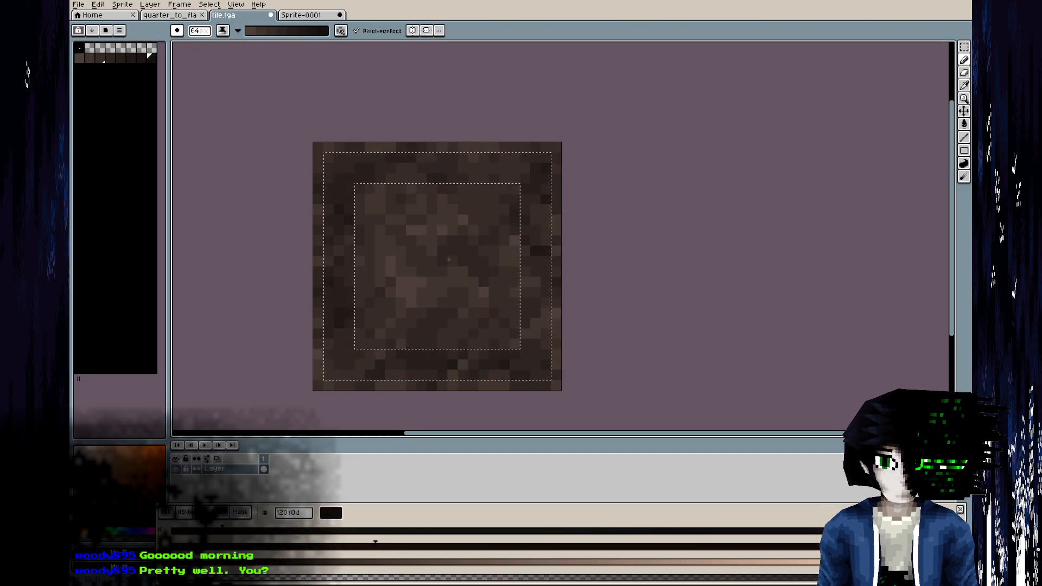
# Narrow the frame selection to two pixels and then to one pixel from its inner side, darkening it at each width.
pyautogui.press('m')
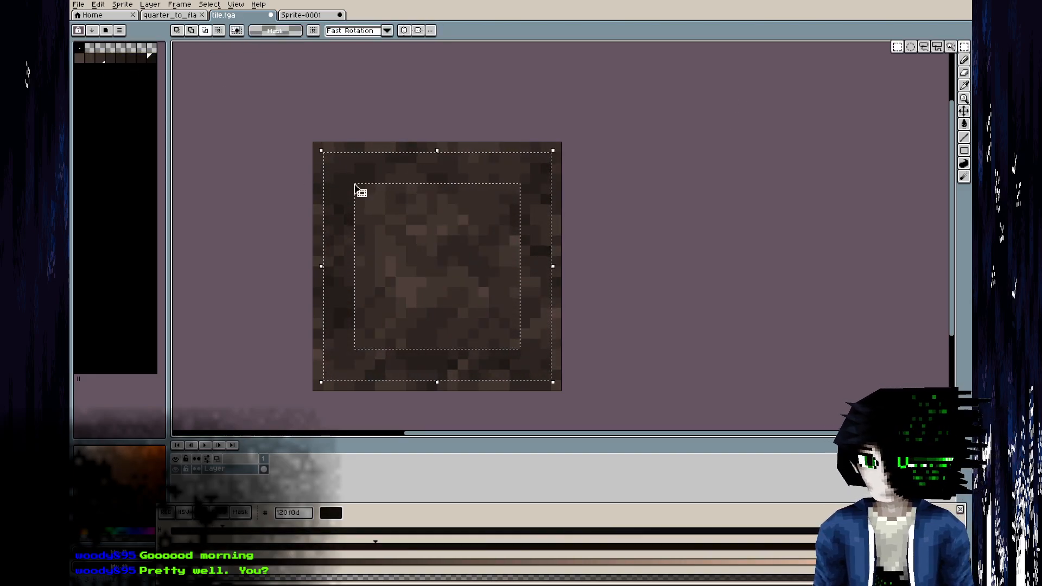
pyautogui.moveTo(343, 174); pyautogui.dragTo(508, 337)
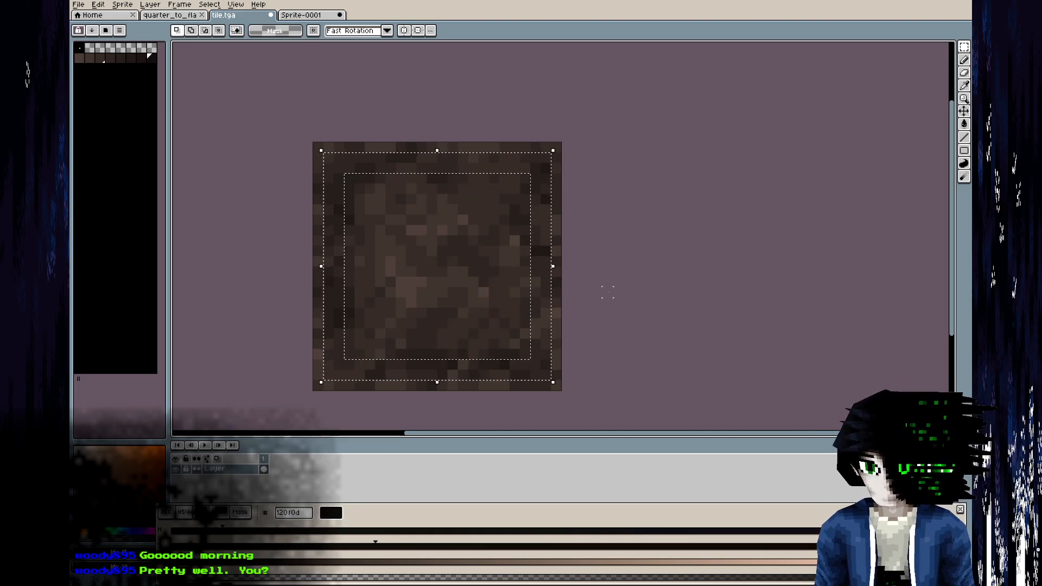
pyautogui.click(964, 60)
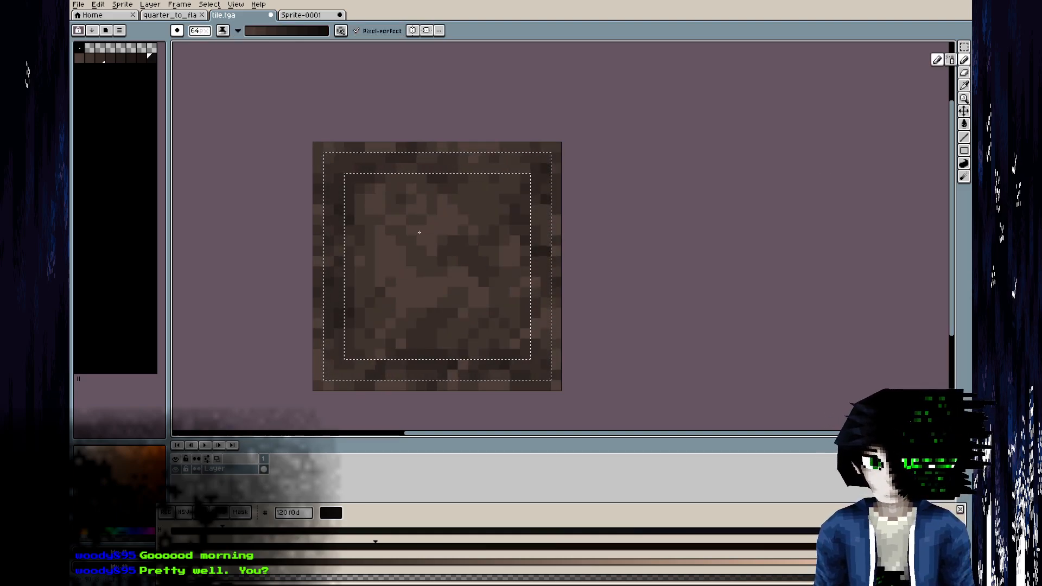
pyautogui.click(964, 46)
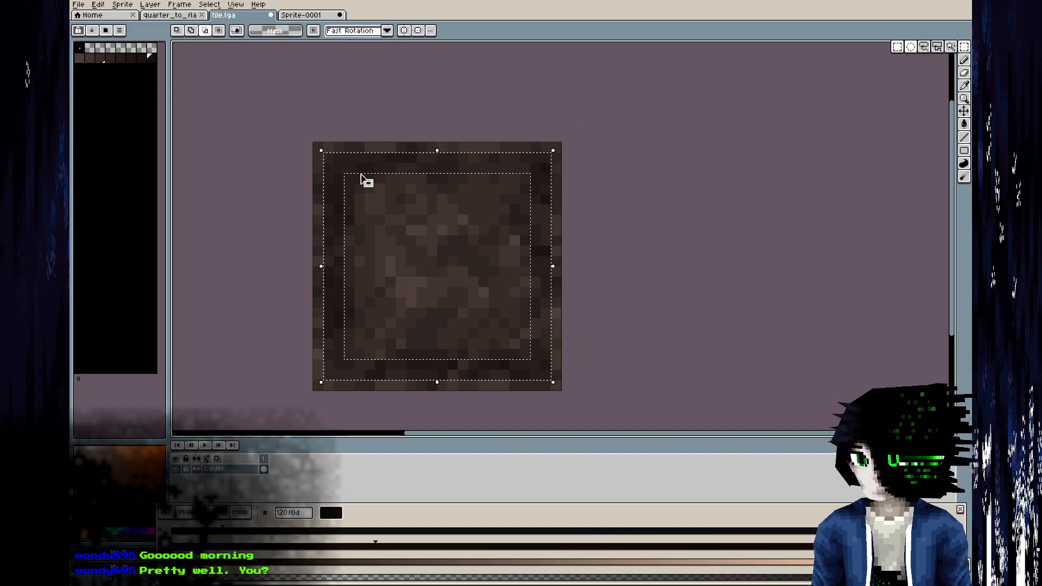
pyautogui.moveTo(334, 162); pyautogui.dragTo(540, 369)
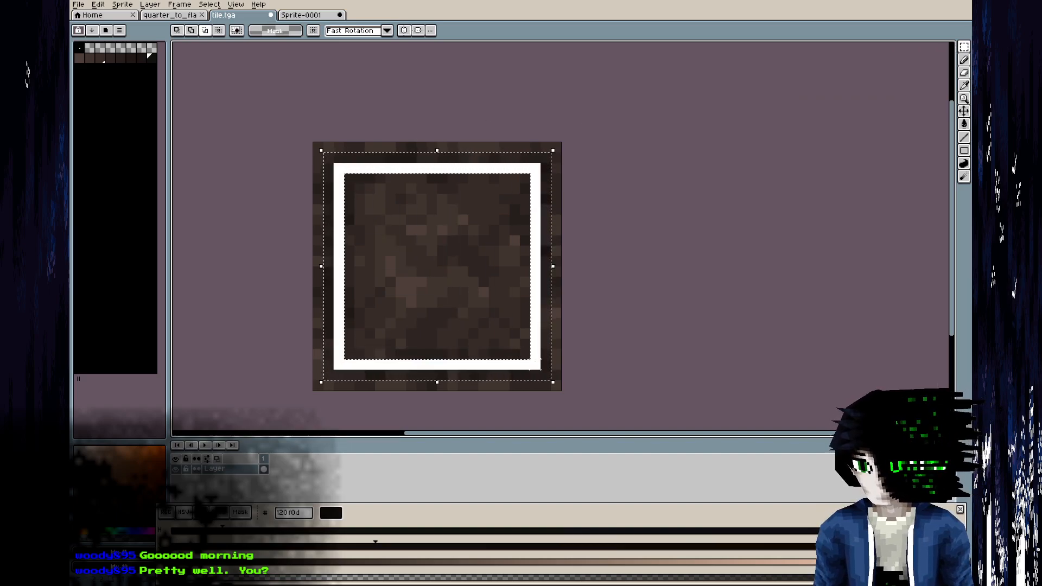
pyautogui.press('b')
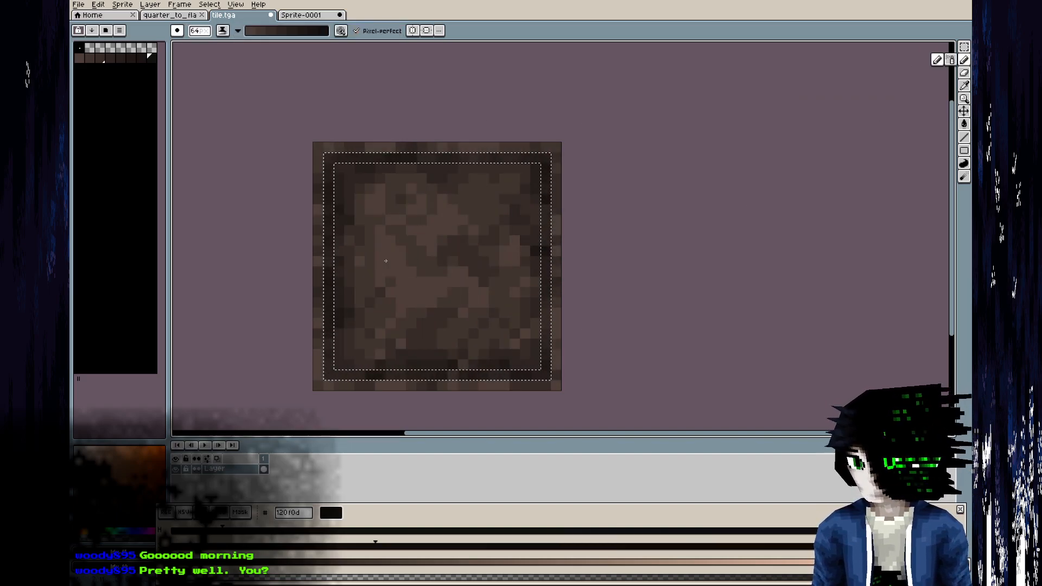
# Compare the shaded tile at small and large scale with the hall's ceiling in the GIMP reference, ending in Blender.
pyautogui.scroll(-5, 780, 217)
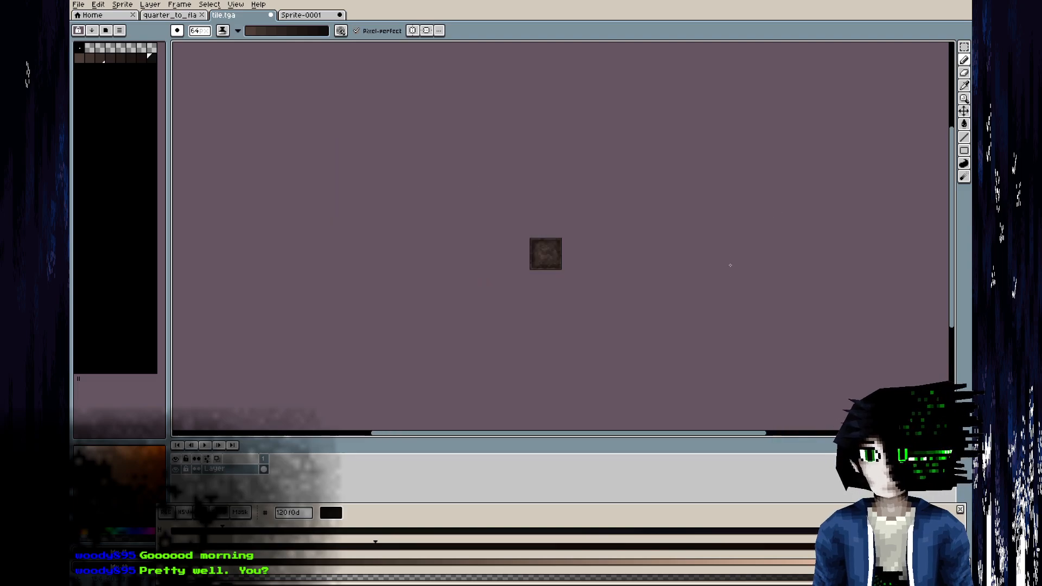
pyautogui.scroll(5, 597, 212)
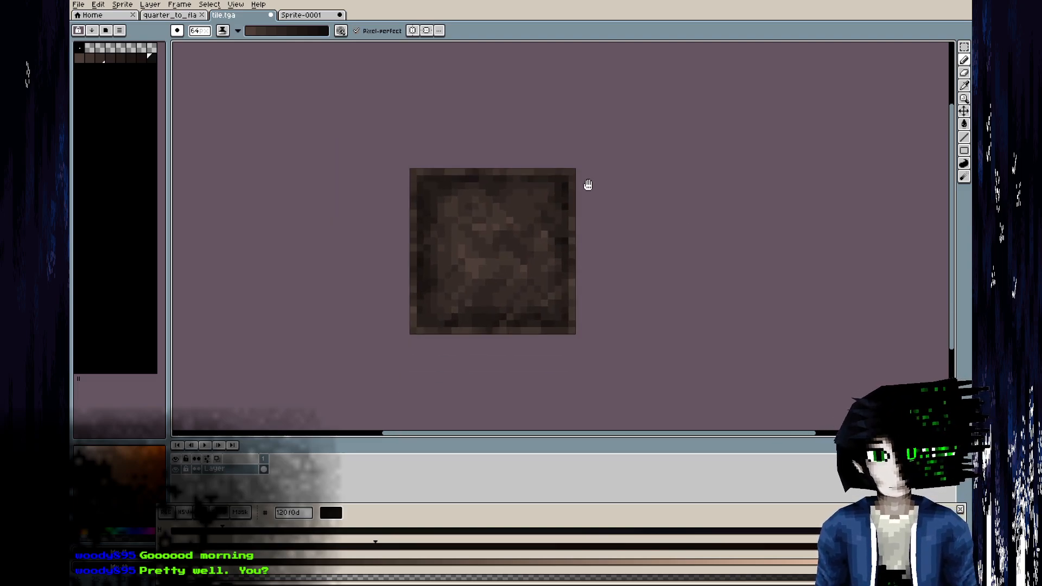
pyautogui.hotkey('alt', 'Tab')
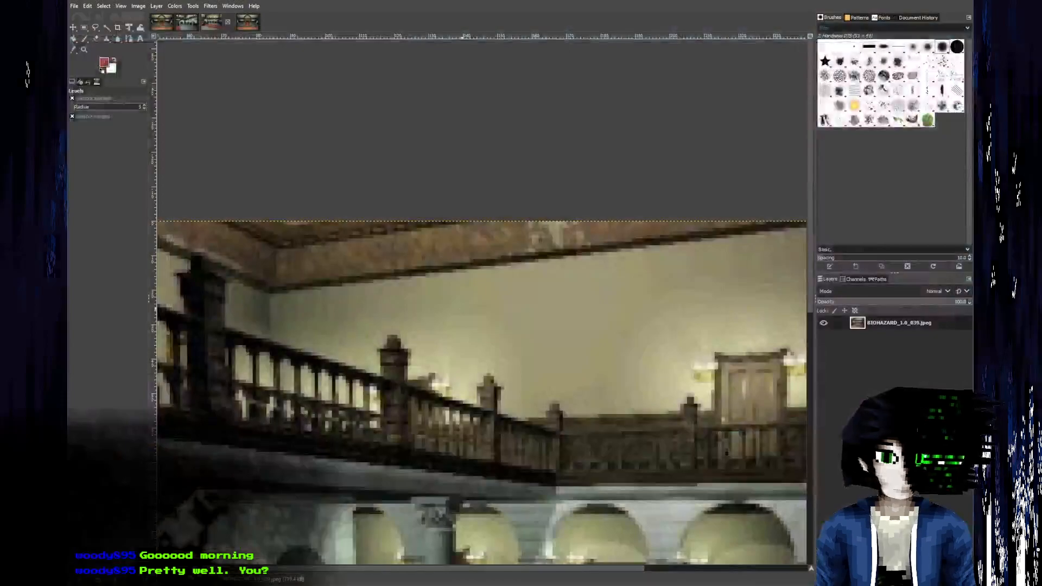
pyautogui.hotkey('alt', 'Tab')
# Extrude the vertex beside the ceiling trim's inner corner along Y, level with the neighbouring trim vertex.
pyautogui.scroll(5, 275, 324)
pyautogui.moveTo(275, 324); pyautogui.dragTo(231, 267, button='middle')
pyautogui.press('Tab')
pyautogui.press('1')
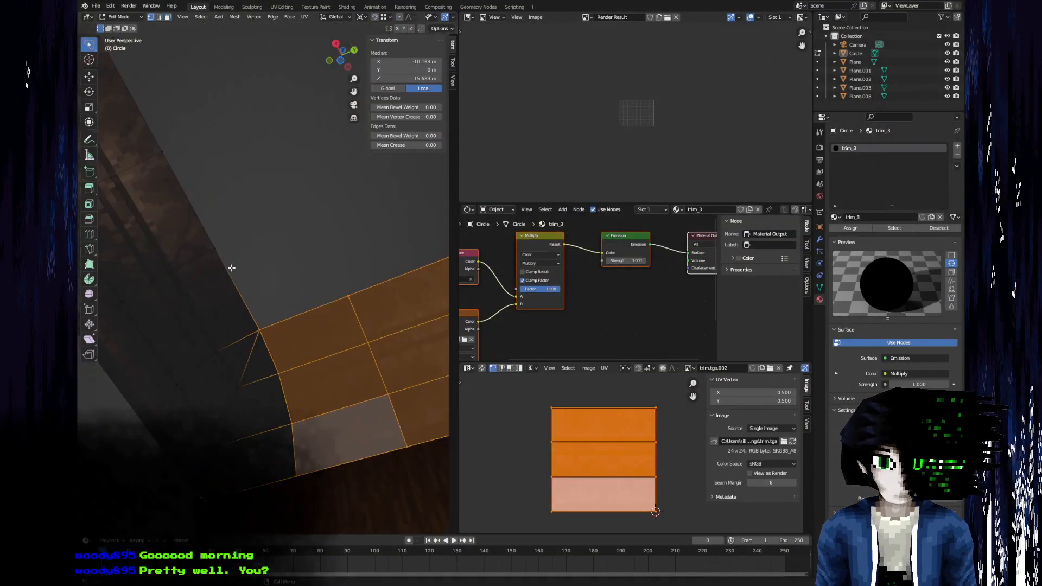
pyautogui.click(230, 237)
pyautogui.press('e')
pyautogui.press('y')
pyautogui.click(346, 292)
# Fill a square face between the trim's edge and the extruded edge, and unwrap it.
pyautogui.press('2')
pyautogui.click(324, 312)
pyautogui.keyDown('shift'); pyautogui.click(272, 215); pyautogui.keyUp('shift')
pyautogui.press('f')
pyautogui.press('3')
pyautogui.press('u')
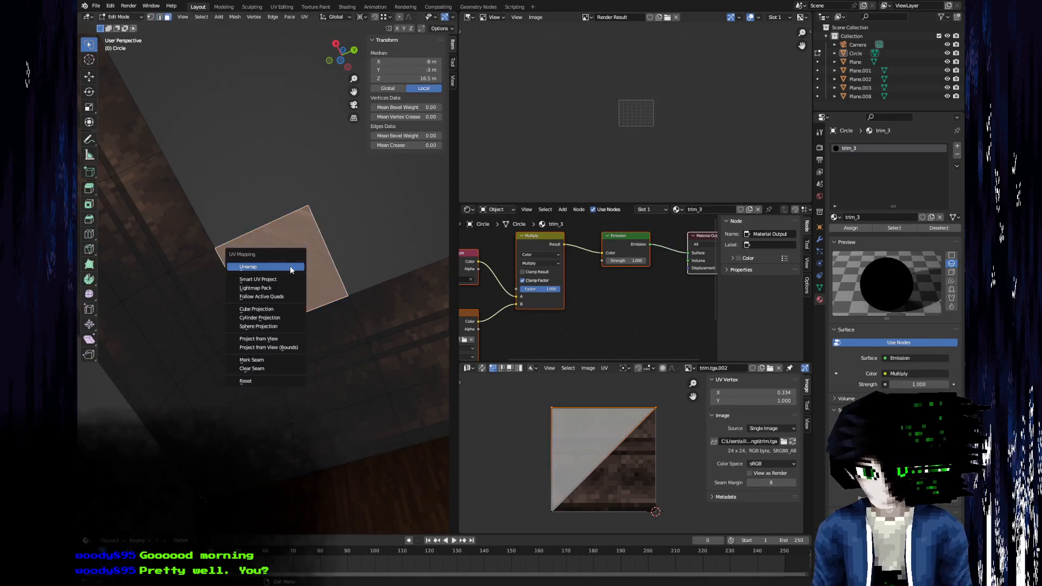
pyautogui.click(287, 267)
# Add an Indifference Engine material for the new ceiling tile texture.
pyautogui.press('Tab')
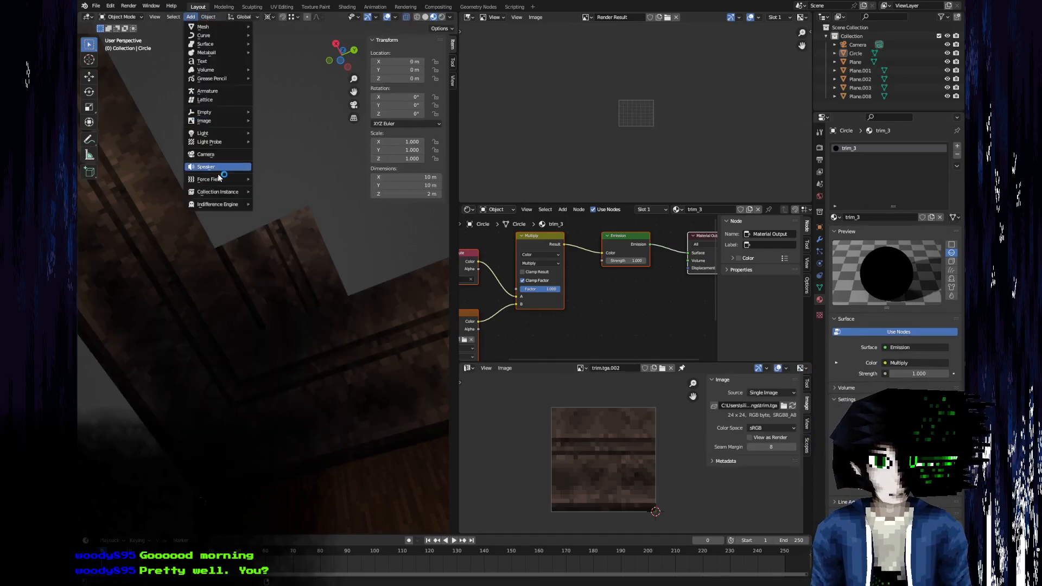
pyautogui.moveTo(231, 205)
pyautogui.click(266, 205)
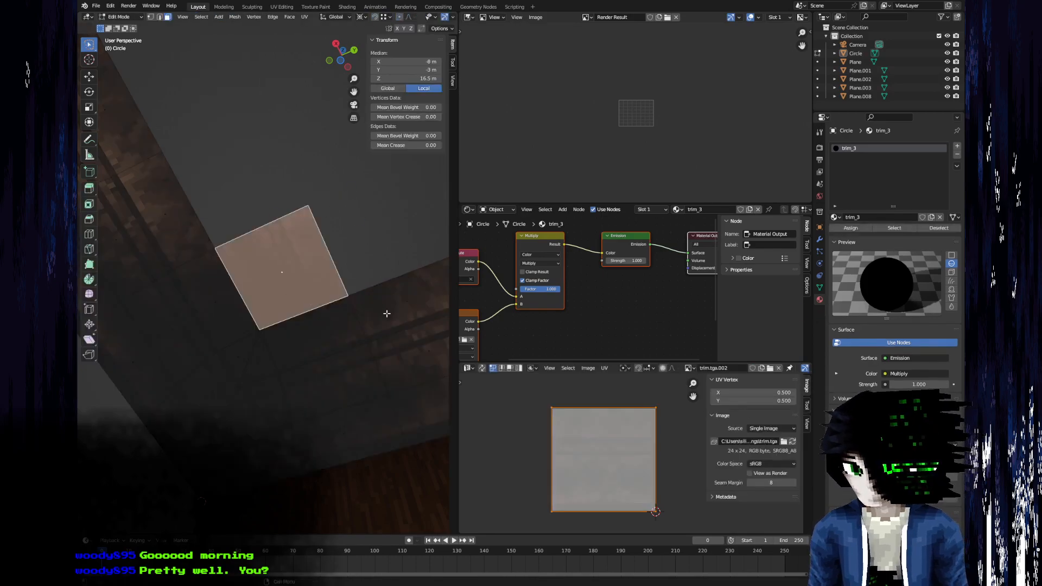
# Add a second material slot to the ceiling object and assign the material tile to the new square face.
pyautogui.click(958, 146)
pyautogui.click(835, 218)
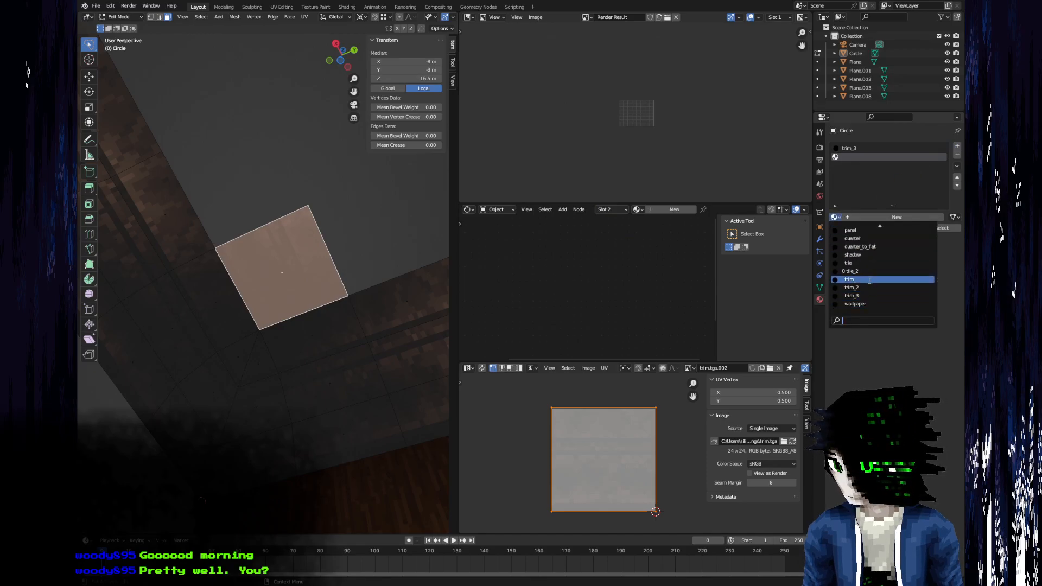
pyautogui.click(865, 263)
pyautogui.click(857, 228)
pyautogui.press('Tab')
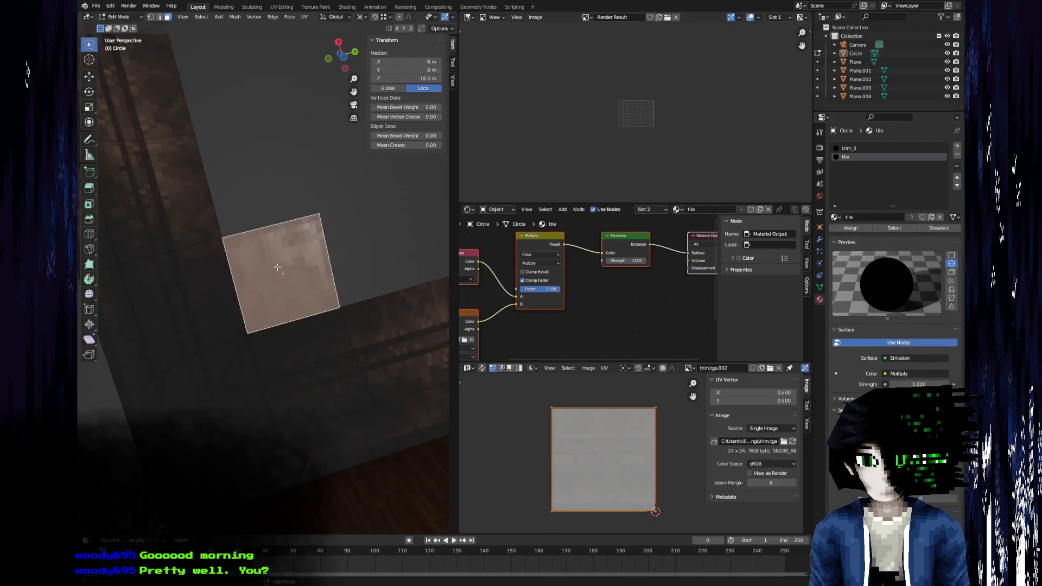
# Repeat the Indifference Engine material command and assign tile_2 to the square face in place of tile.
pyautogui.click(191, 16)
pyautogui.moveTo(222, 210)
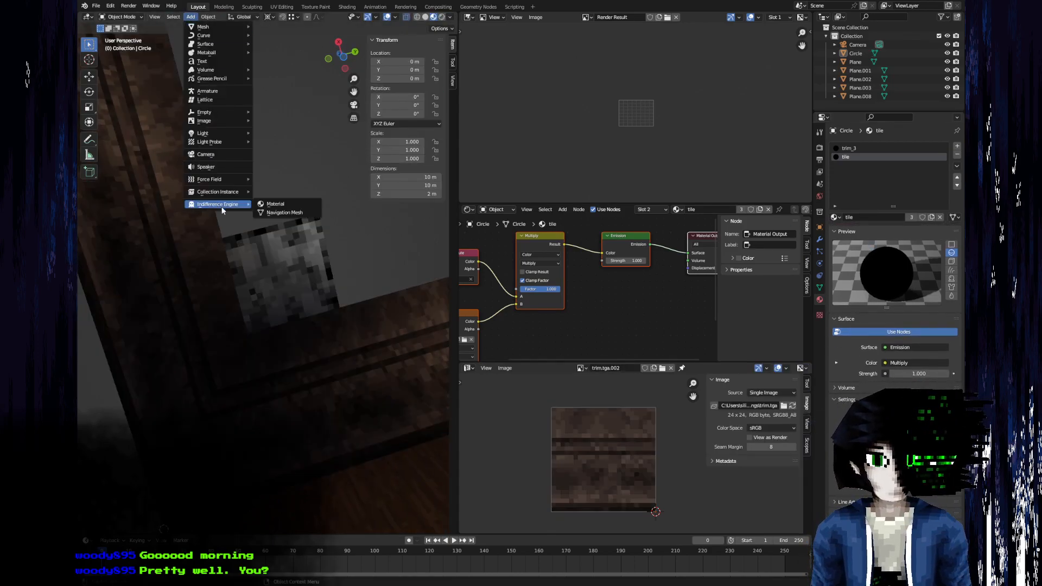
pyautogui.click(298, 206)
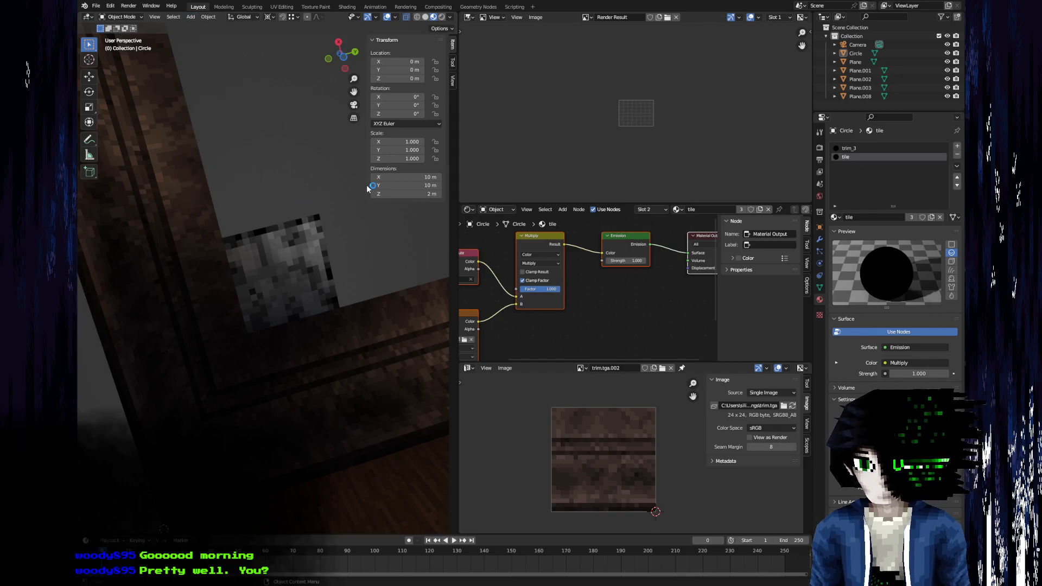
pyautogui.click(835, 218)
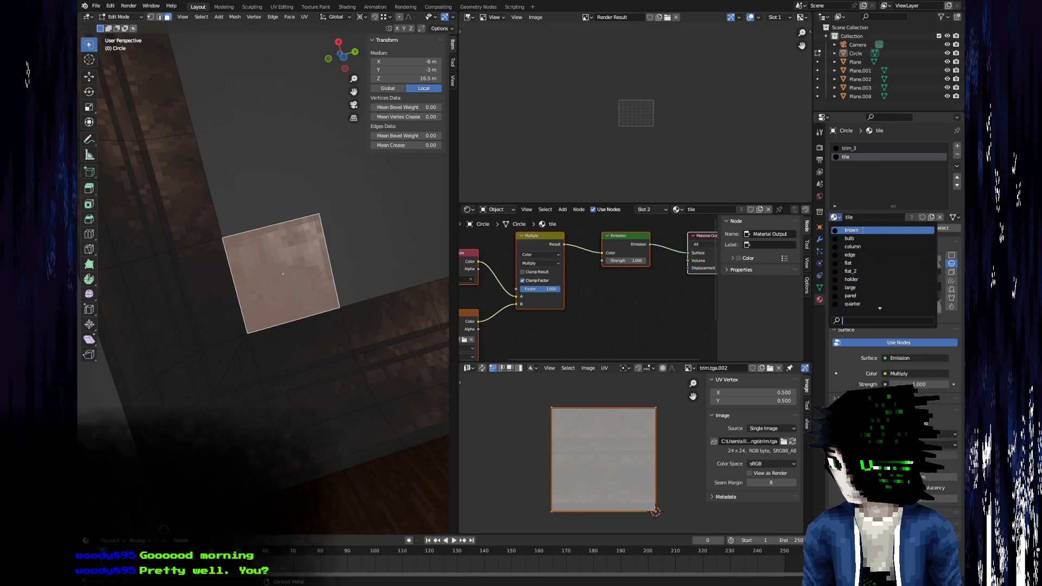
pyautogui.scroll(-4, 857, 311)
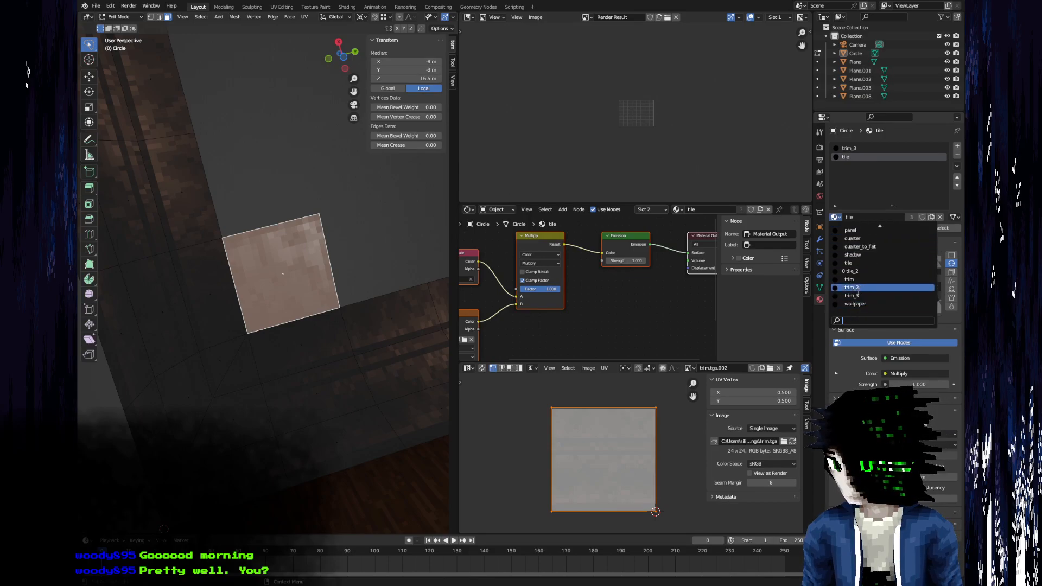
pyautogui.click(861, 272)
pyautogui.click(854, 227)
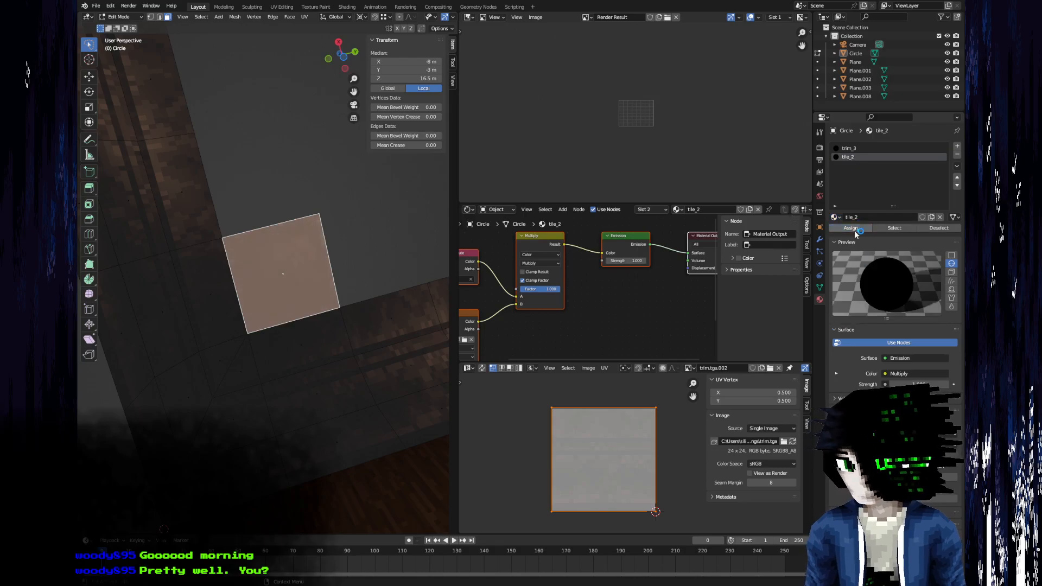
pyautogui.press('Tab')
# Duplicate the ceiling tile face 2 m along X.
pyautogui.scroll(5, 272, 272)
pyautogui.scroll(-6, 248, 318)
pyautogui.moveTo(235, 405); pyautogui.dragTo(253, 342, button='middle')
pyautogui.scroll(4, 298, 372)
pyautogui.press('Tab')
pyautogui.scroll(-4, 245, 389)
pyautogui.hotkey('shift', 'd')
pyautogui.write('x')
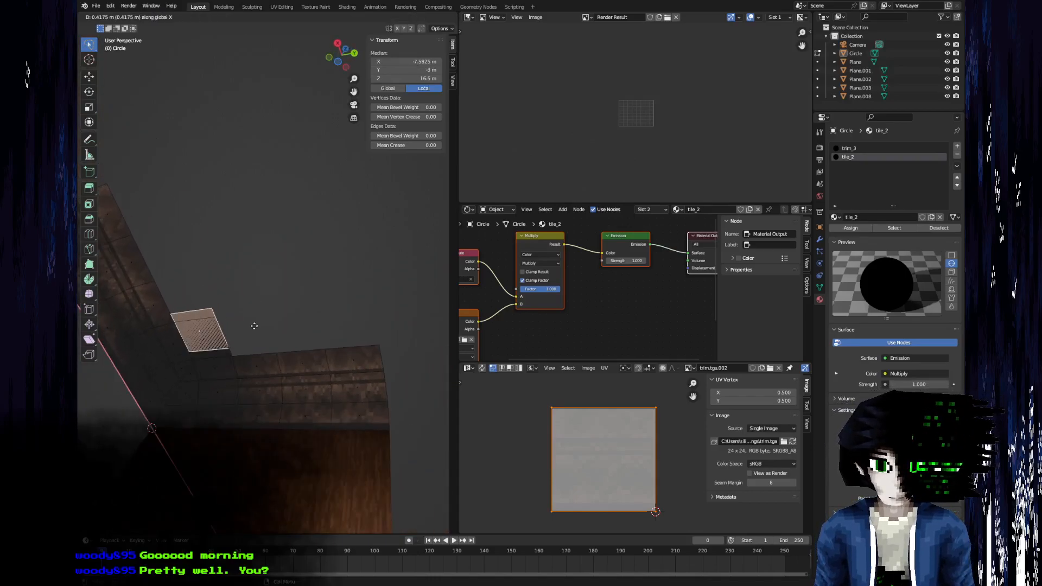
pyautogui.write('1')
pyautogui.press('BackSpace')
pyautogui.write('2')
pyautogui.press('Return')
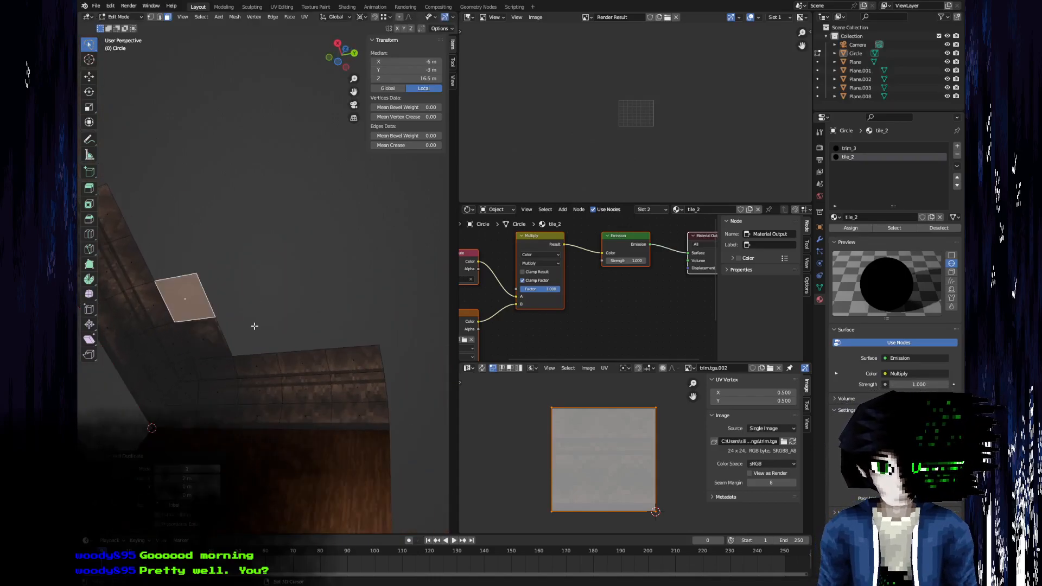
# Duplicate the tile face twice more along X in 2 m steps to complete a row of four.
pyautogui.hotkey('shift', 'd')
pyautogui.write('x1')
pyautogui.press('BackSpace')
pyautogui.write('2')
pyautogui.press('Return')
pyautogui.hotkey('shift', 'd')
pyautogui.write('x2')
pyautogui.press('Return')
# Select all four tiles in the row and duplicate them 2 m along Y.
pyautogui.keyDown('shift'); pyautogui.click(209, 348); pyautogui.keyUp('shift')
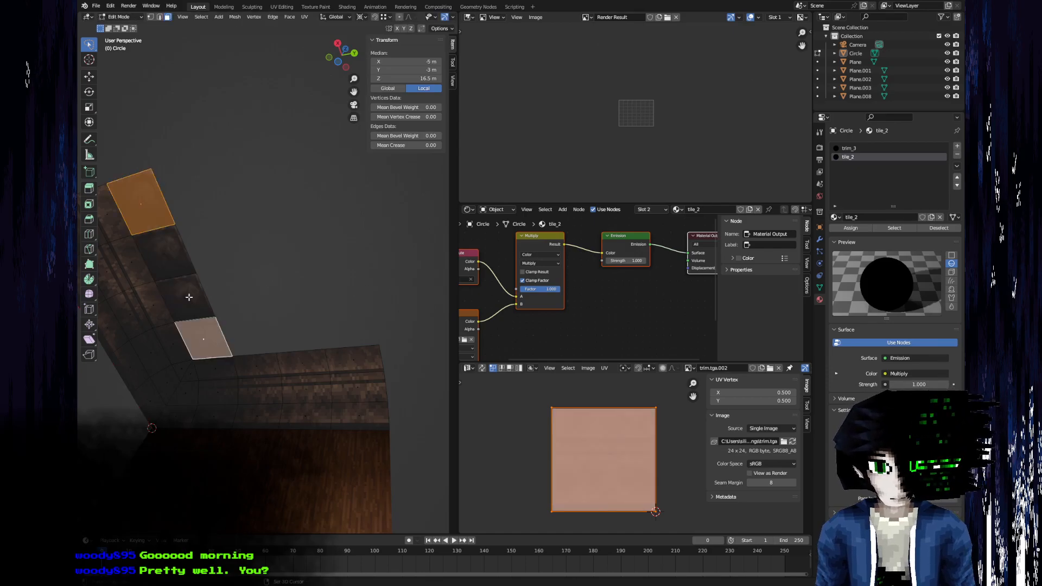
pyautogui.keyDown('shift'); pyautogui.click(185, 297); pyautogui.keyUp('shift')
pyautogui.keyDown('shift'); pyautogui.click(172, 250); pyautogui.keyUp('shift')
pyautogui.hotkey('shift', 'd')
pyautogui.write('y2')
pyautogui.press('Return')
# Duplicate the row of tiles twice more along Y, 2 m each time.
pyautogui.hotkey('shift', 'd')
pyautogui.write('y2')
pyautogui.press('Return')
pyautogui.hotkey('shift', 'd')
pyautogui.write('y')
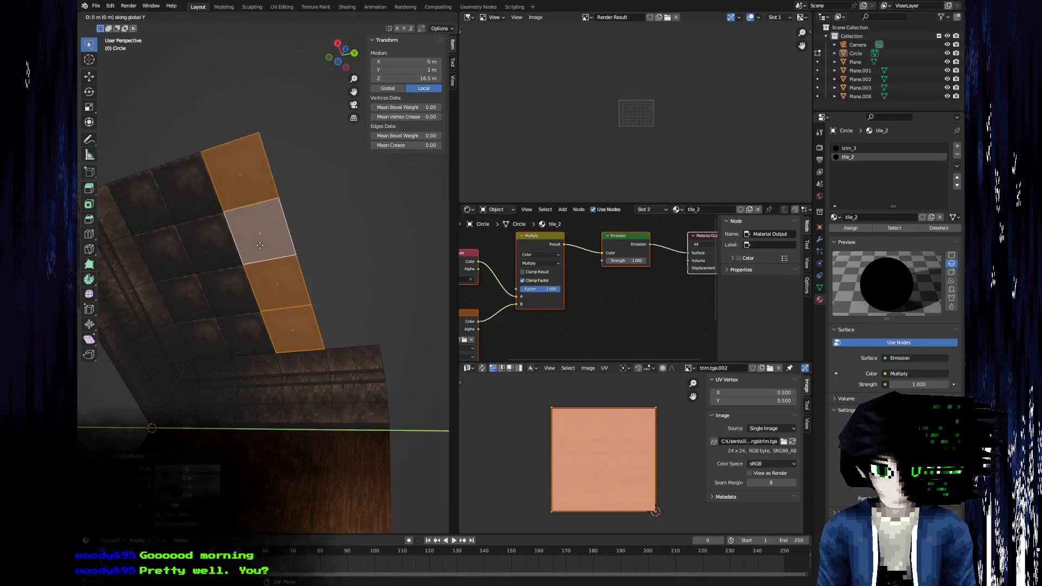
pyautogui.write('2')
pyautogui.press('Return')
# Select the whole ceiling mesh and merge its overlapping vertices by distance.
pyautogui.press('a')
pyautogui.press('m')
pyautogui.click(259, 246)
pyautogui.press('Tab')
# Switch the ceiling mesh to Vertex Paint and darken its tiles with broad strokes of the dark brush color.
pyautogui.moveTo(215, 264); pyautogui.dragTo(234, 315, button='middle')
pyautogui.scroll(5, 253, 278)
pyautogui.press('Tab')
pyautogui.press('Tab')
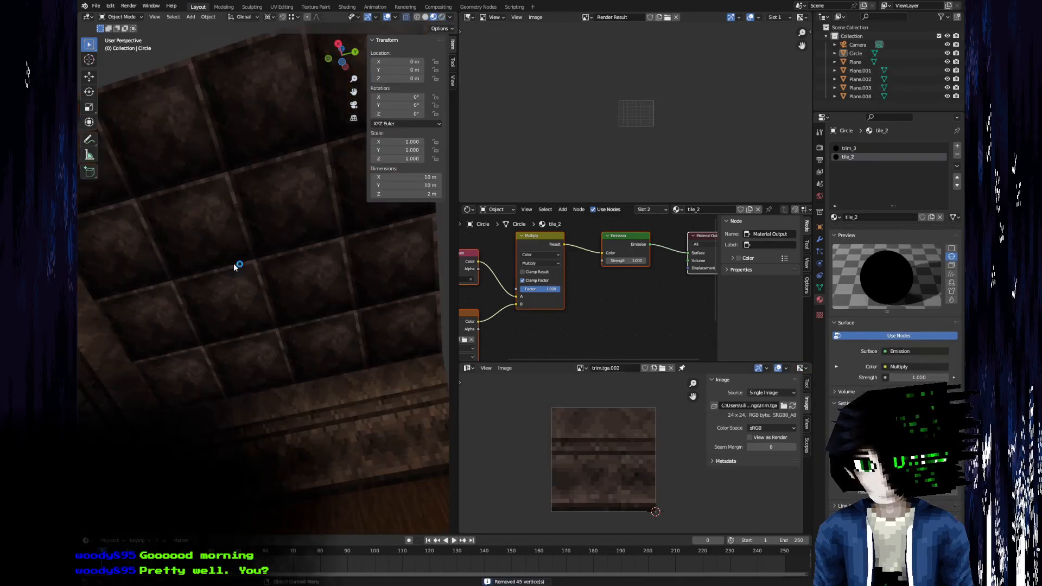
pyautogui.click(120, 17)
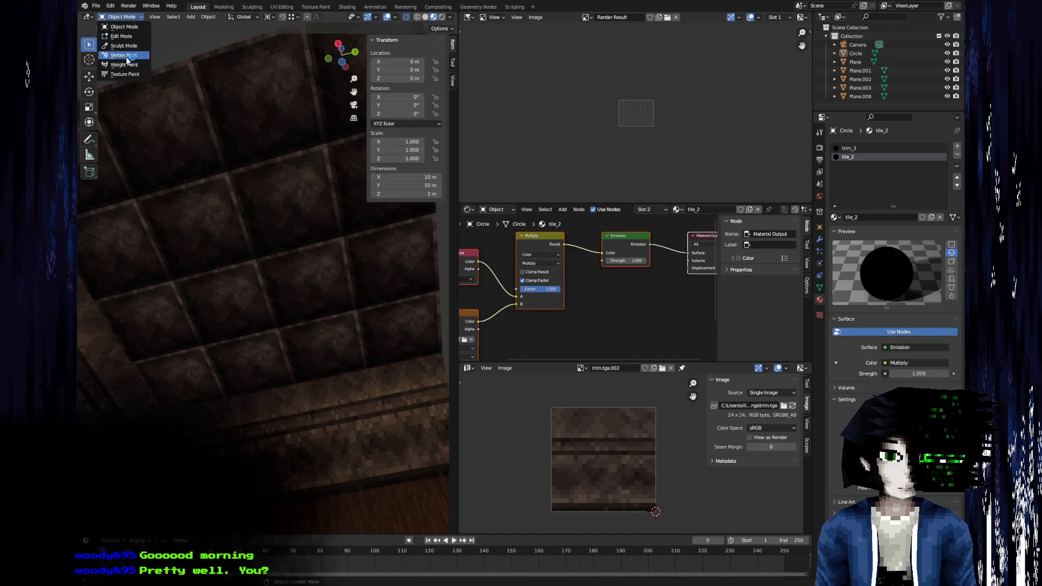
pyautogui.click(125, 56)
pyautogui.moveTo(220, 337)
pyautogui.mouseDown(button='middle')
pyautogui.moveTo(125, 199)
pyautogui.moveTo(168, 211)
pyautogui.mouseUp(button='middle')
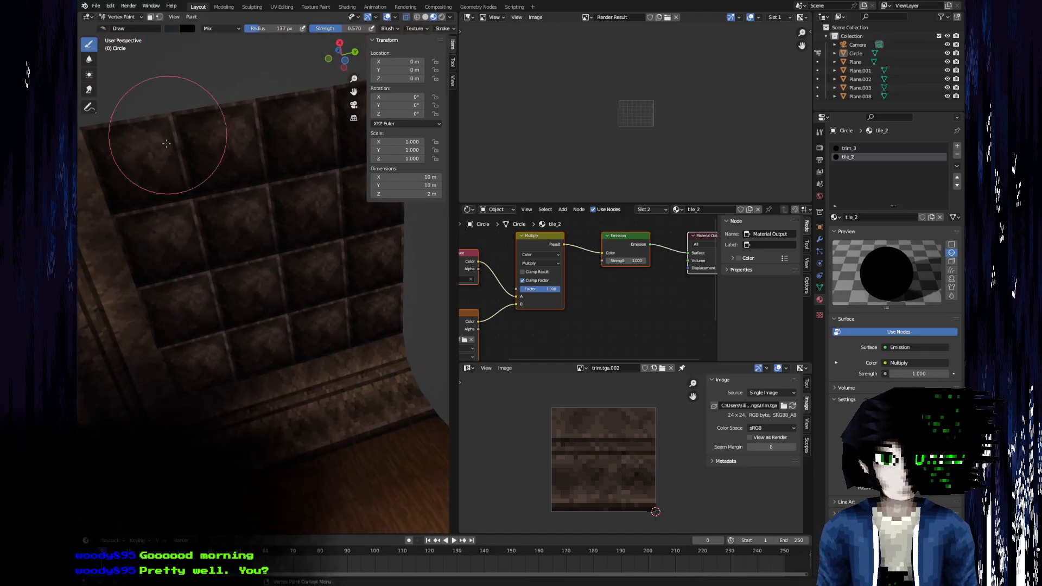
pyautogui.moveTo(169, 126); pyautogui.dragTo(198, 186, button='middle')
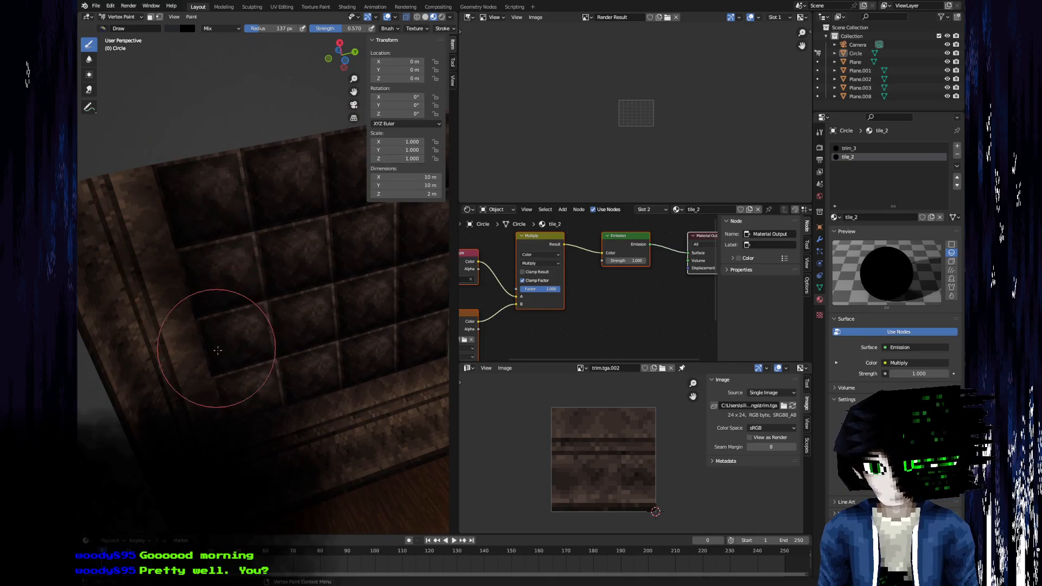
pyautogui.moveTo(350, 354); pyautogui.dragTo(214, 404, button='middle')
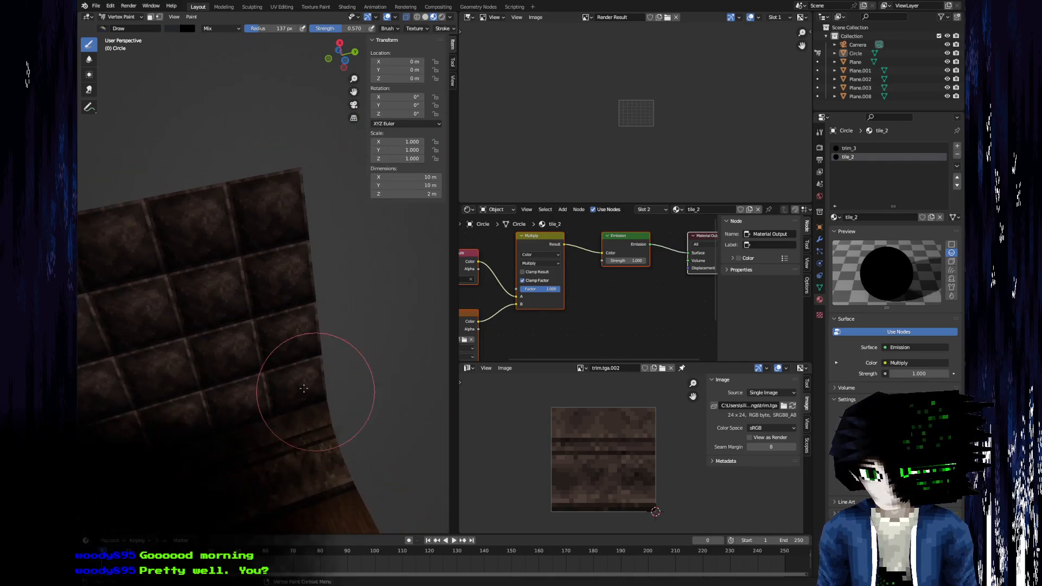
pyautogui.moveTo(324, 395); pyautogui.dragTo(291, 343, button='middle')
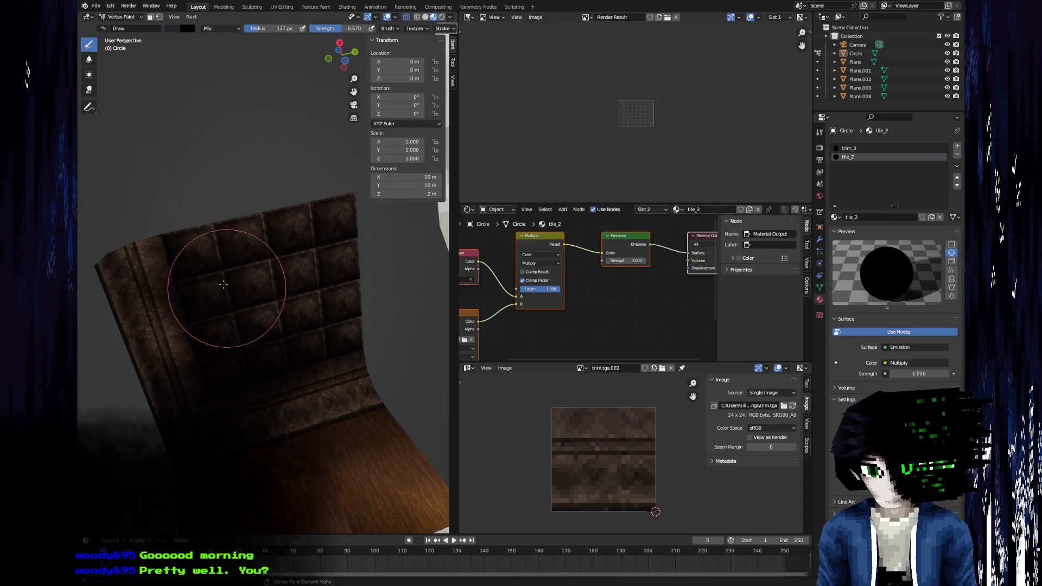
pyautogui.moveTo(214, 203)
pyautogui.mouseDown()
pyautogui.moveTo(291, 303)
pyautogui.moveTo(384, 259)
pyautogui.moveTo(349, 303)
pyautogui.moveTo(334, 301)
pyautogui.moveTo(298, 210)
pyautogui.moveTo(221, 245)
pyautogui.moveTo(326, 244)
pyautogui.mouseUp()
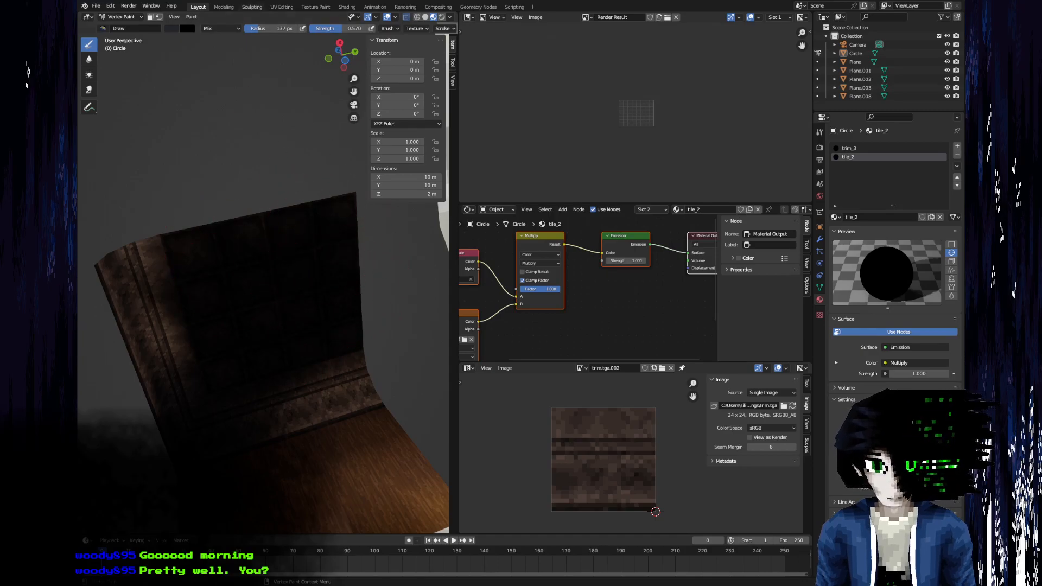
# Brighten the brush color and paint over the ceiling tiles and trim to lift the darkest areas.
pyautogui.click(172, 29)
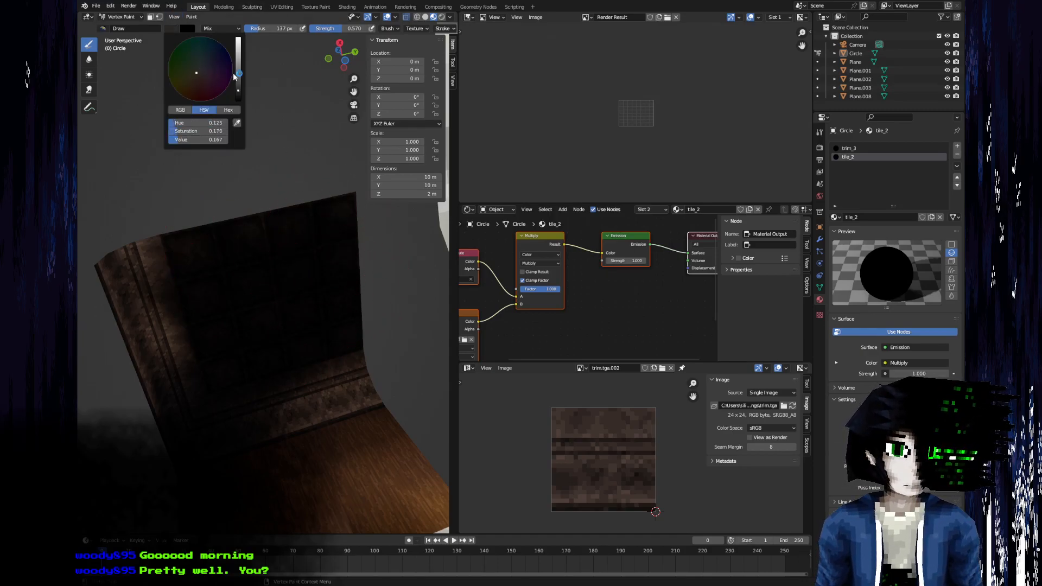
pyautogui.moveTo(238, 74); pyautogui.dragTo(238, 54)
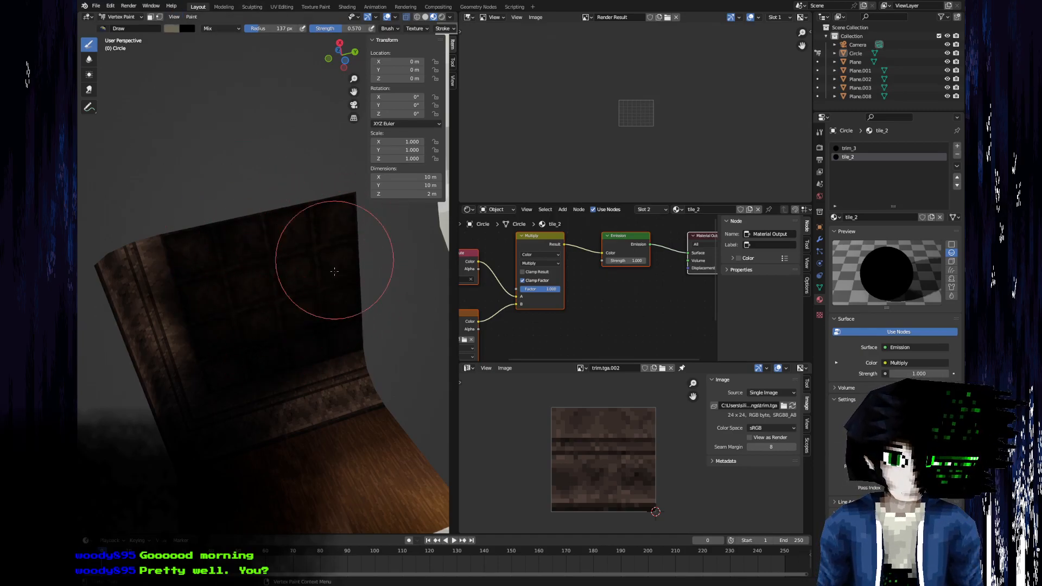
pyautogui.moveTo(221, 133)
pyautogui.mouseDown(button='middle')
pyautogui.moveTo(198, 197)
pyautogui.moveTo(163, 210)
pyautogui.moveTo(167, 272)
pyautogui.moveTo(187, 245)
pyautogui.moveTo(209, 251)
pyautogui.moveTo(181, 205)
pyautogui.moveTo(227, 288)
pyautogui.mouseUp(button='middle')
pyautogui.scroll(3, 209, 251)
pyautogui.scroll(-4, 234, 289)
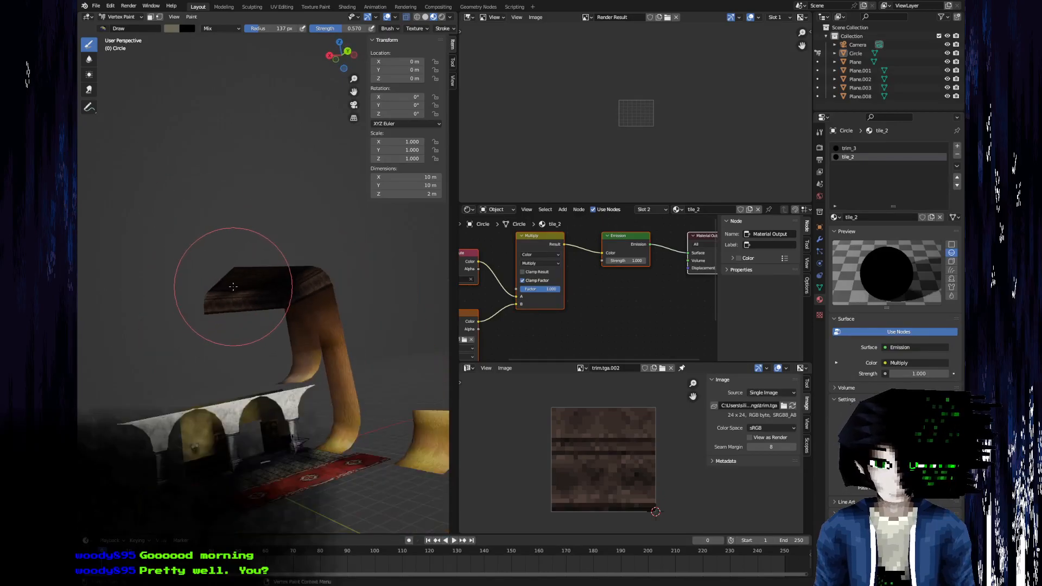
pyautogui.scroll(4, 237, 304)
pyautogui.moveTo(224, 395); pyautogui.dragTo(258, 468, button='middle')
pyautogui.keyDown('shift'); pyautogui.moveTo(166, 449); pyautogui.dragTo(198, 386, button='middle'); pyautogui.keyUp('shift')
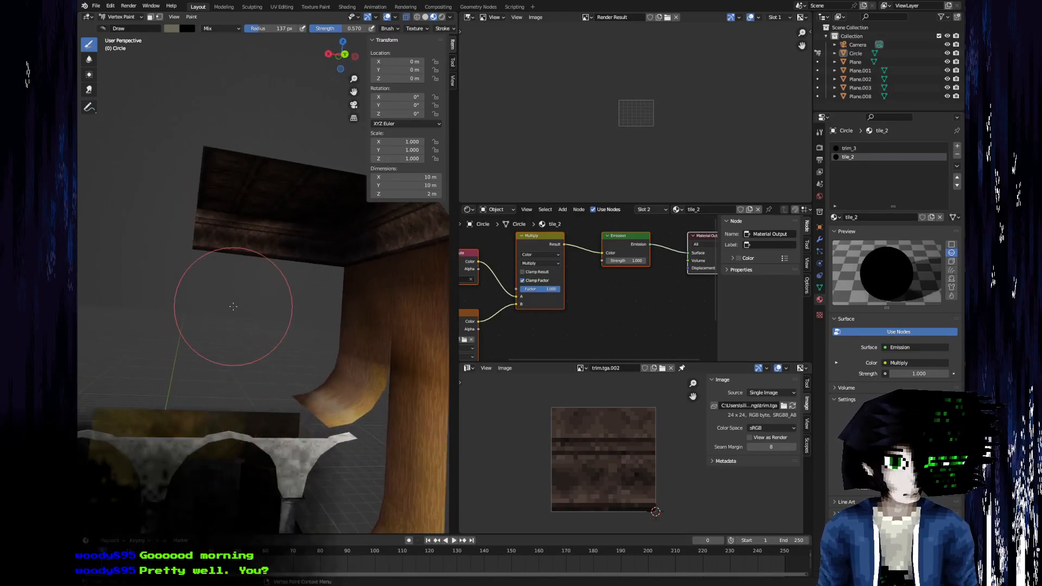
pyautogui.moveTo(210, 151)
pyautogui.mouseDown(button='middle')
pyautogui.moveTo(346, 285)
pyautogui.moveTo(293, 233)
pyautogui.mouseUp(button='middle')
pyautogui.scroll(-4, 219, 279)
pyautogui.moveTo(219, 279)
pyautogui.mouseDown(button='middle')
pyautogui.moveTo(228, 324)
pyautogui.moveTo(267, 368)
pyautogui.moveTo(239, 207)
pyautogui.moveTo(162, 49)
pyautogui.mouseUp(button='middle')
pyautogui.scroll(4, 228, 325)
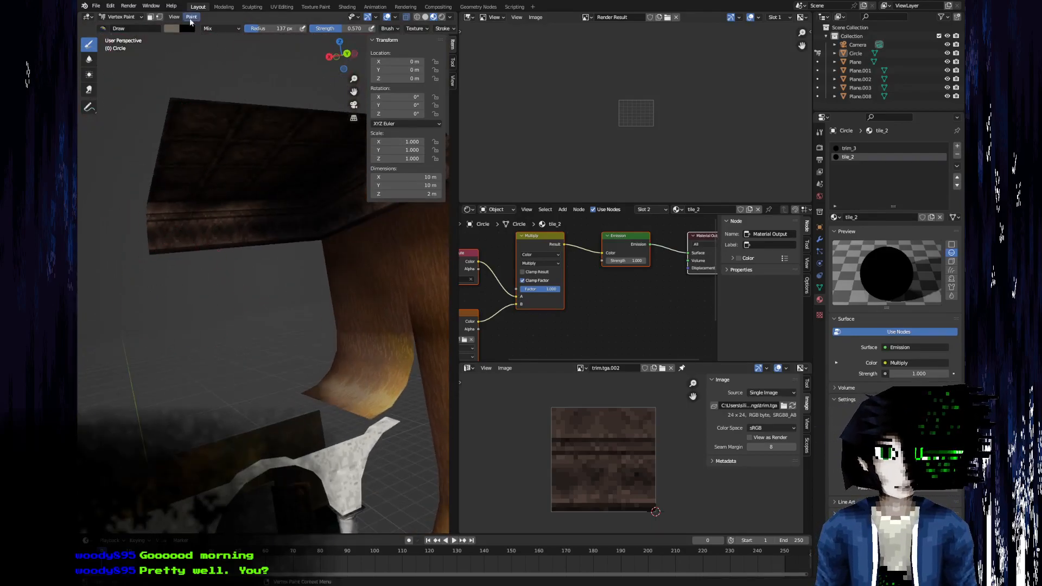
# Return the ceiling to Edit Mode and select the end strip of faces running across its tiles and trim.
pyautogui.click(122, 17)
pyautogui.click(122, 27)
pyautogui.moveTo(234, 179); pyautogui.dragTo(274, 259, button='middle')
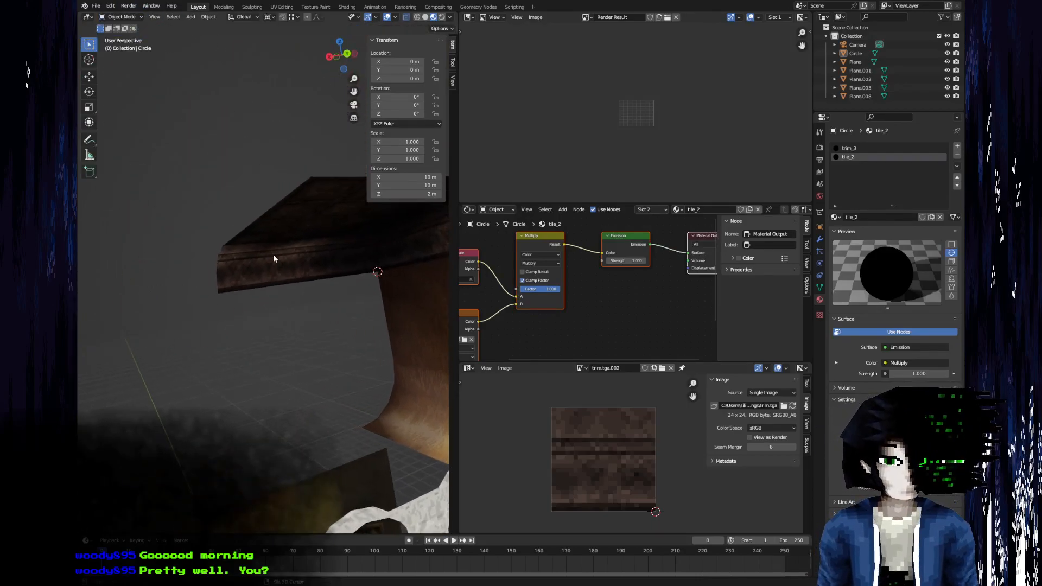
pyautogui.press('Tab')
pyautogui.moveTo(280, 150); pyautogui.dragTo(275, 281, button='middle')
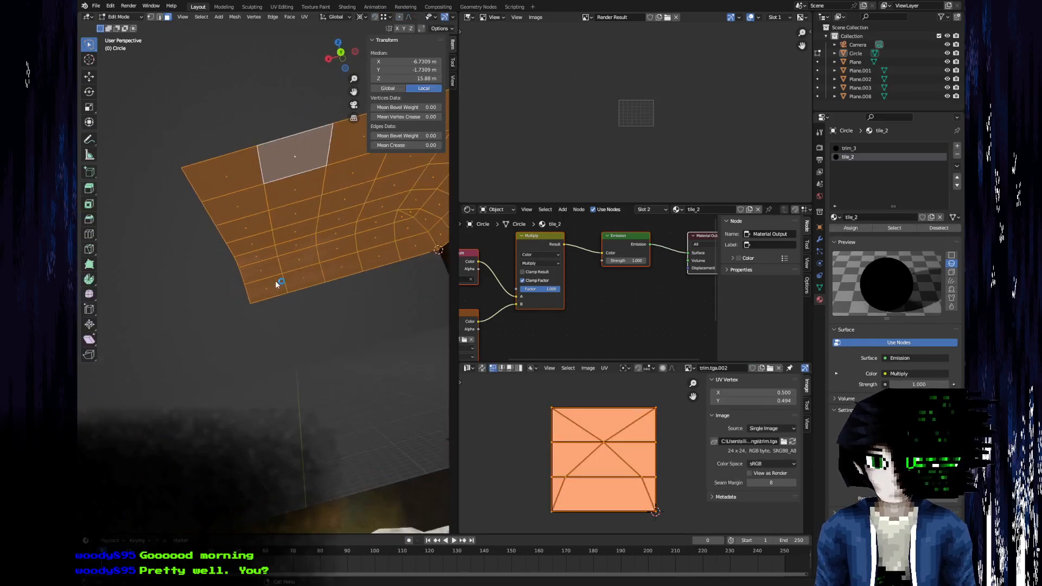
pyautogui.click(261, 277)
pyautogui.keyDown('shift'); pyautogui.click(265, 283); pyautogui.keyUp('shift')
pyautogui.keyDown('shift'); pyautogui.click(257, 255); pyautogui.keyUp('shift')
pyautogui.keyDown('shift'); pyautogui.click(250, 242); pyautogui.keyUp('shift')
pyautogui.keyDown('shift'); pyautogui.click(245, 227); pyautogui.keyUp('shift')
pyautogui.keyDown('shift'); pyautogui.click(237, 203); pyautogui.keyUp('shift')
pyautogui.keyDown('shift'); pyautogui.click(231, 172); pyautogui.keyUp('shift')
pyautogui.scroll(-3, 247, 277)
# Duplicate the selected strip repeatedly along X in 2 m steps until the ceiling is 24 m long, and leave Edit Mode.
pyautogui.hotkey('shift', 'd')
pyautogui.press('x')
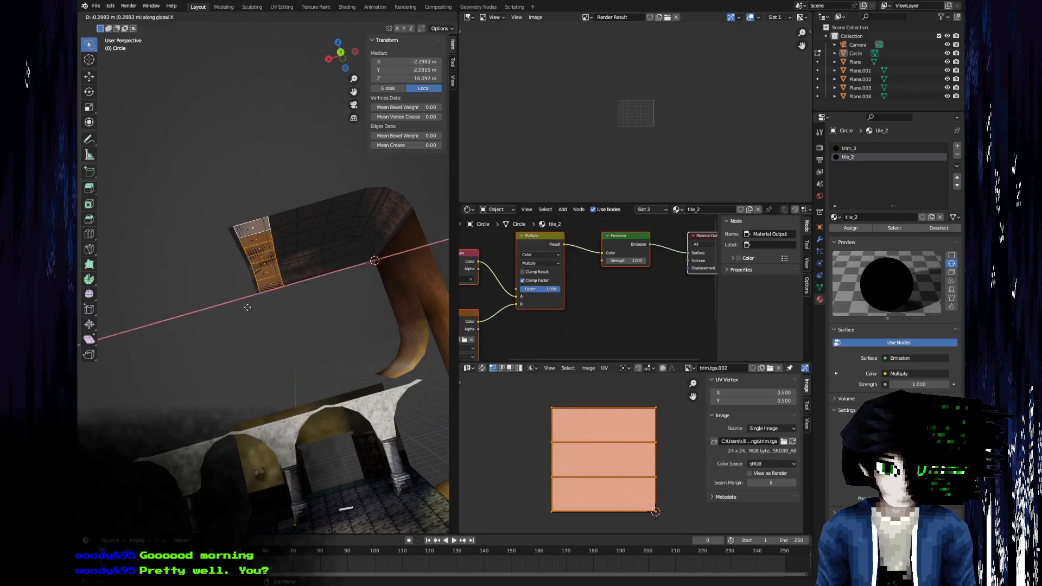
pyautogui.press('2')
pyautogui.press('Return')
pyautogui.hotkey('shift', 'd')
pyautogui.press('x')
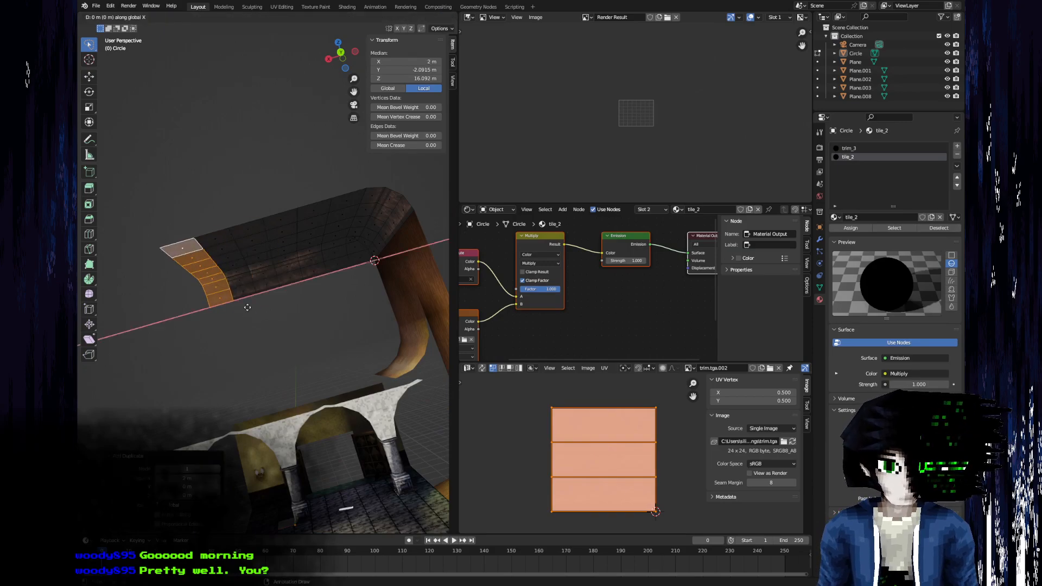
pyautogui.press('2')
pyautogui.press('Return')
pyautogui.hotkey('shift', 'd')
pyautogui.press('x')
pyautogui.press('2')
pyautogui.press('Return')
pyautogui.hotkey('shift', 'd')
pyautogui.press('x')
pyautogui.press('2')
pyautogui.press('Return')
pyautogui.hotkey('shift', 'd')
pyautogui.press('x')
pyautogui.press('2')
pyautogui.press('Return')
pyautogui.hotkey('shift', 'd')
pyautogui.press('x')
pyautogui.press('2')
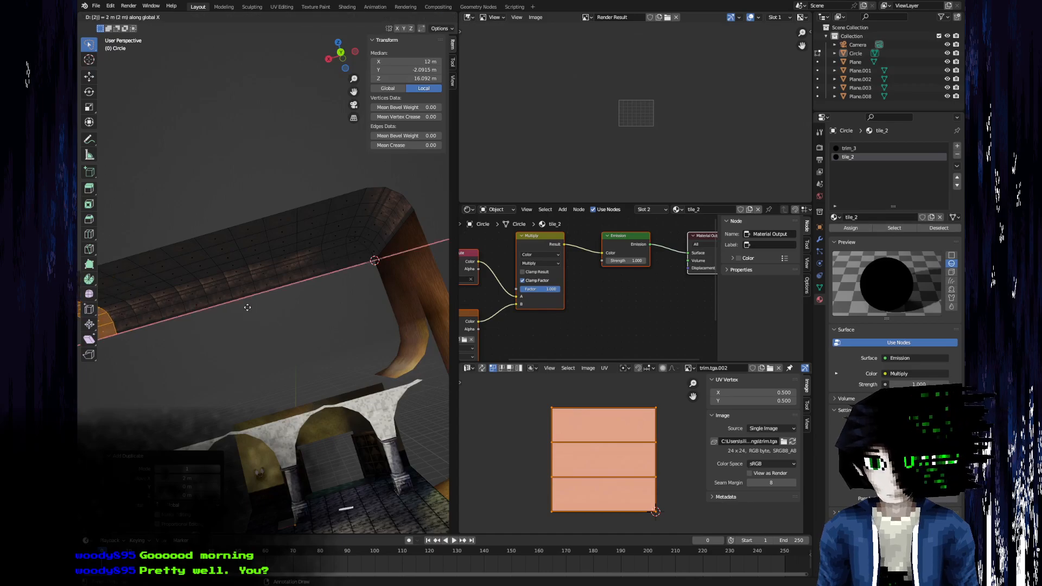
pyautogui.press('Return')
pyautogui.press('Tab')
# Switch the ceiling back to Vertex Paint, pick a darker brush color and shade along the extended trim.
pyautogui.moveTo(248, 309); pyautogui.dragTo(334, 304, button='middle')
pyautogui.scroll(2, 334, 304)
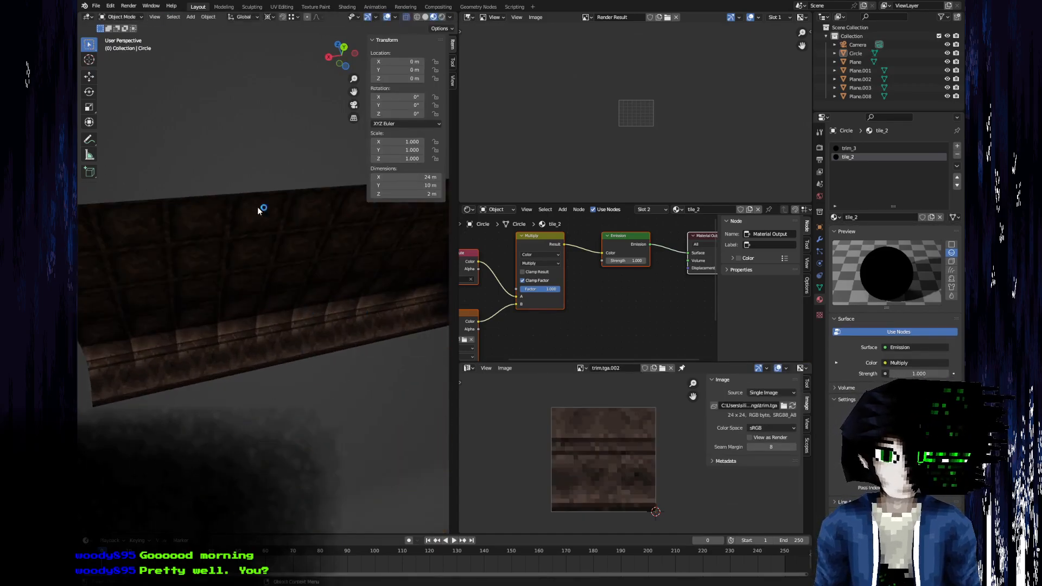
pyautogui.click(112, 20)
pyautogui.click(124, 58)
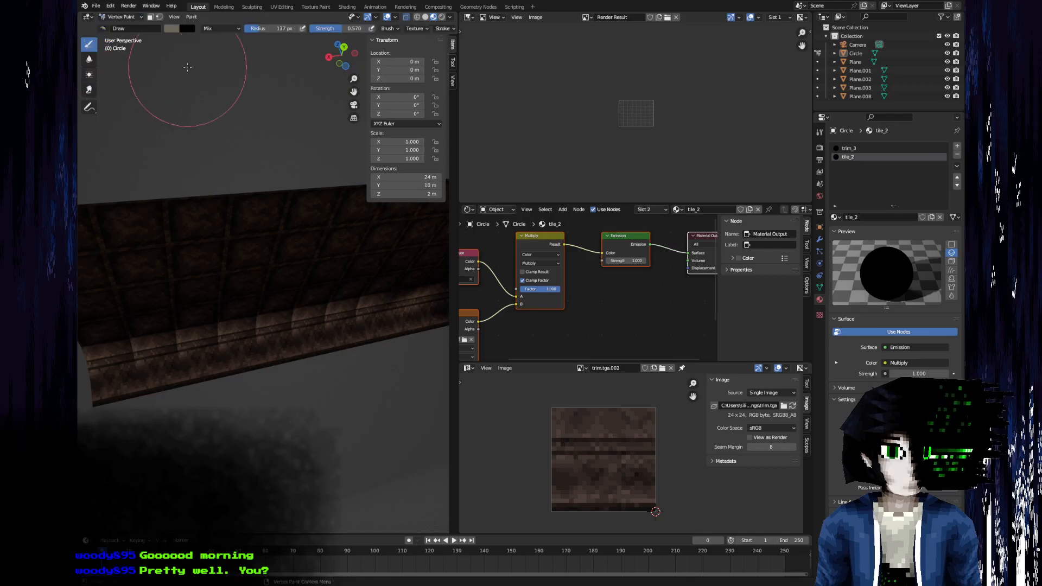
pyautogui.click(171, 29)
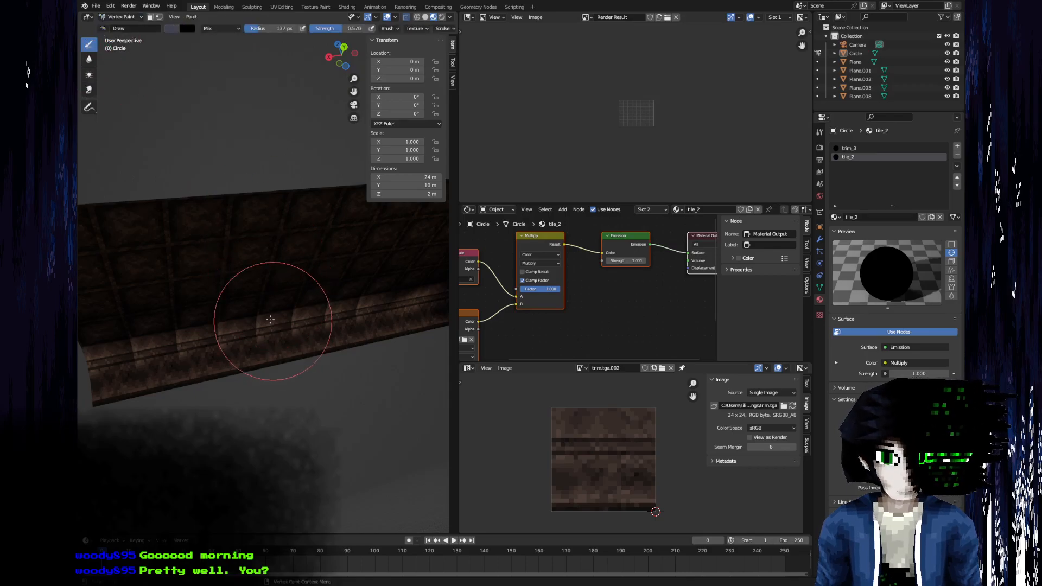
pyautogui.scroll(3, 280, 353)
pyautogui.moveTo(374, 335)
pyautogui.keyDown('shift'); pyautogui.mouseDown(button='middle')
pyautogui.moveTo(168, 376)
pyautogui.moveTo(385, 276)
pyautogui.mouseUp(button='middle'); pyautogui.keyUp('shift')
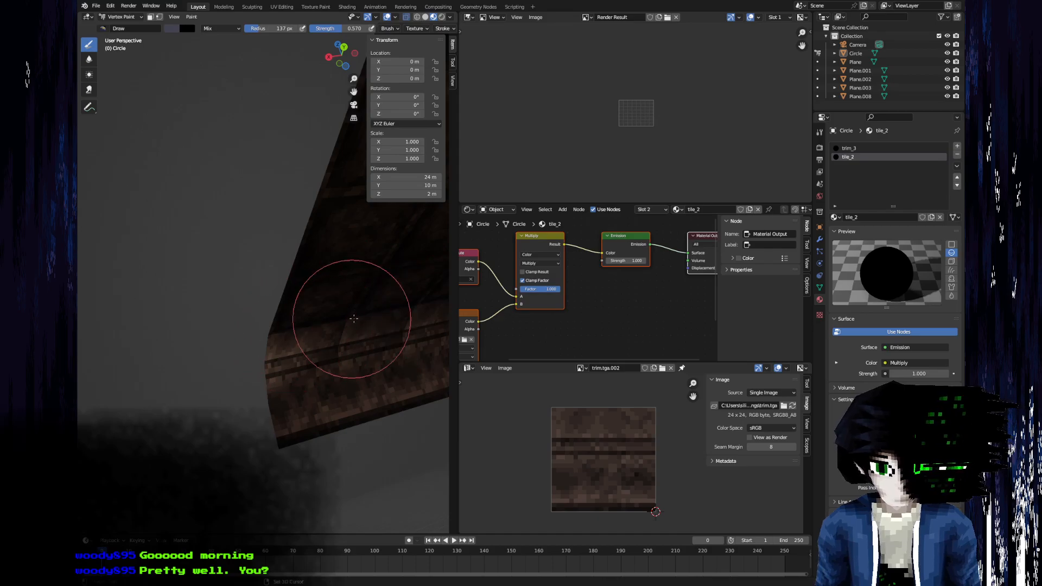
pyautogui.moveTo(337, 325); pyautogui.dragTo(163, 336, button='middle')
pyautogui.moveTo(302, 317)
pyautogui.mouseDown(button='middle')
pyautogui.moveTo(233, 300)
pyautogui.moveTo(115, 337)
pyautogui.mouseUp(button='middle')
pyautogui.moveTo(239, 325); pyautogui.dragTo(306, 287, button='middle')
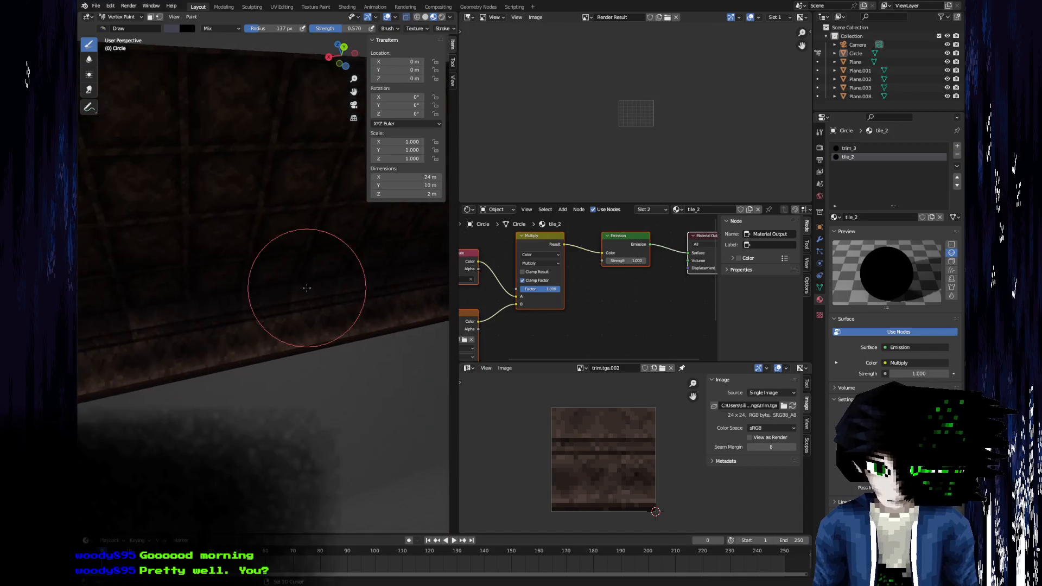
# Brighten the brush color to a light olive tone and paint lighter shading along the ceiling trim.
pyautogui.click(169, 29)
pyautogui.moveTo(240, 82); pyautogui.dragTo(240, 68)
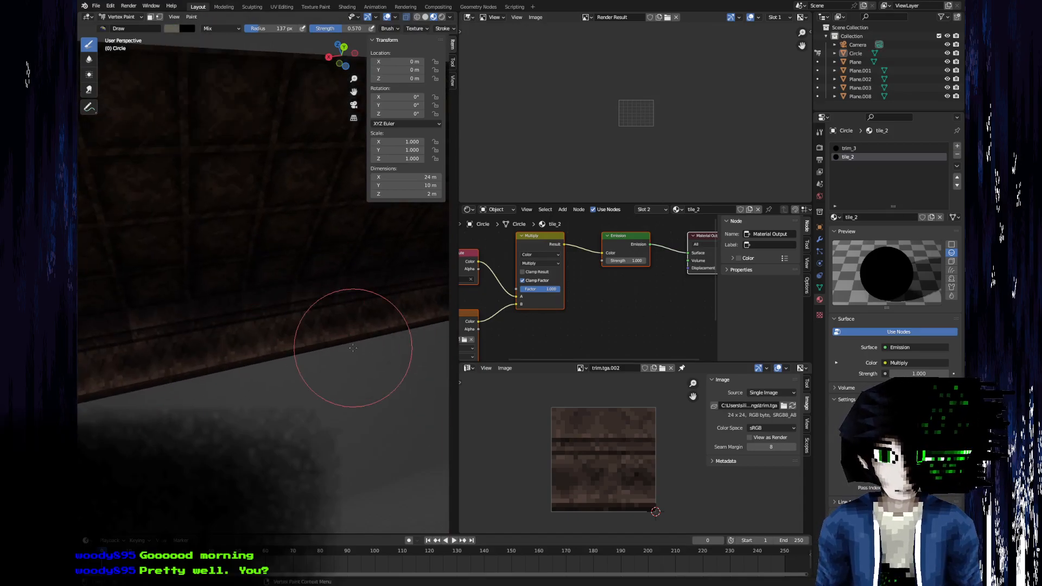
pyautogui.click(174, 29)
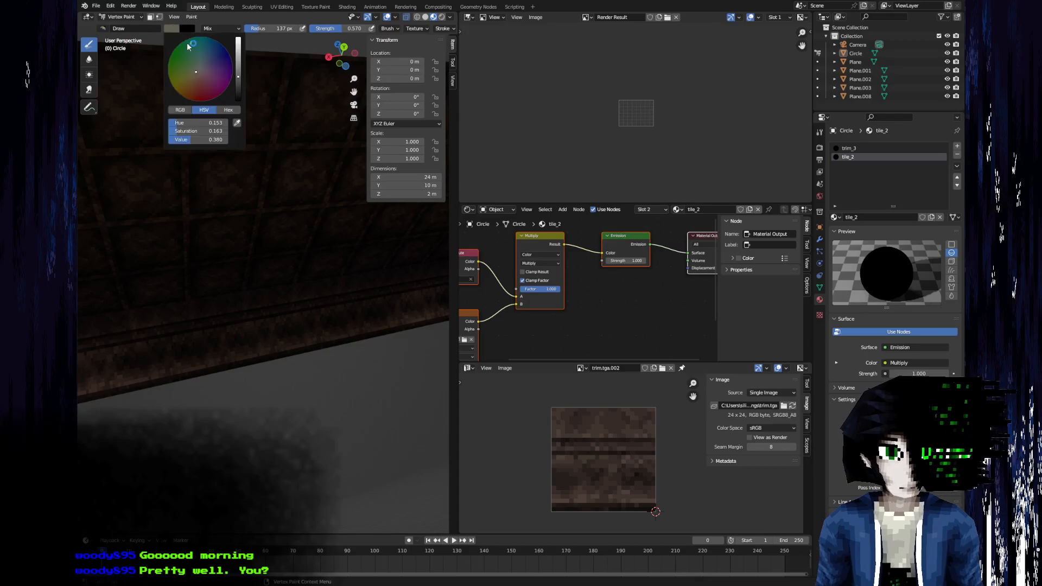
pyautogui.moveTo(238, 75); pyautogui.dragTo(239, 54)
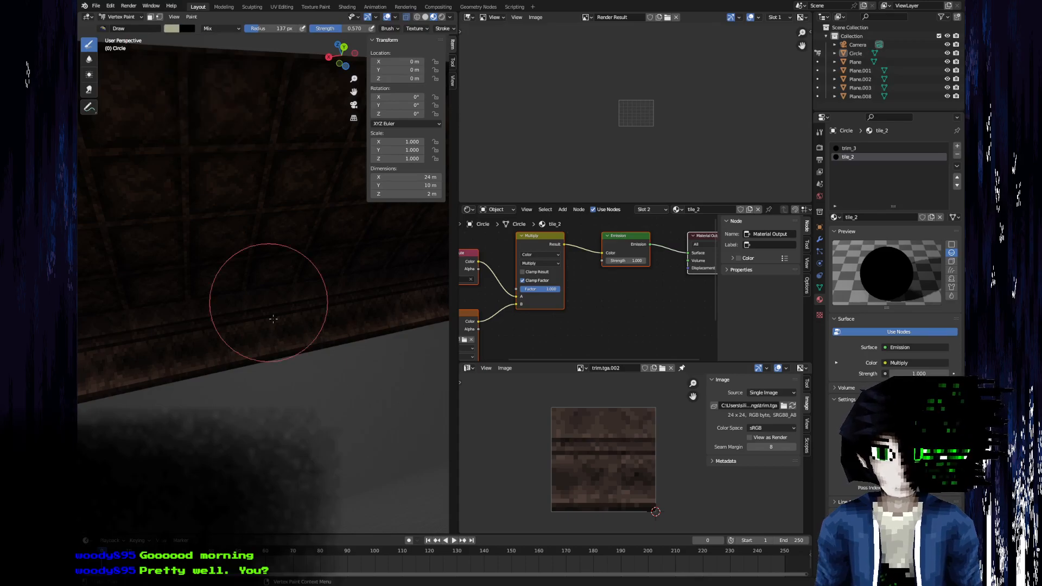
pyautogui.keyDown('shift'); pyautogui.moveTo(225, 337); pyautogui.dragTo(377, 311, button='middle'); pyautogui.keyUp('shift')
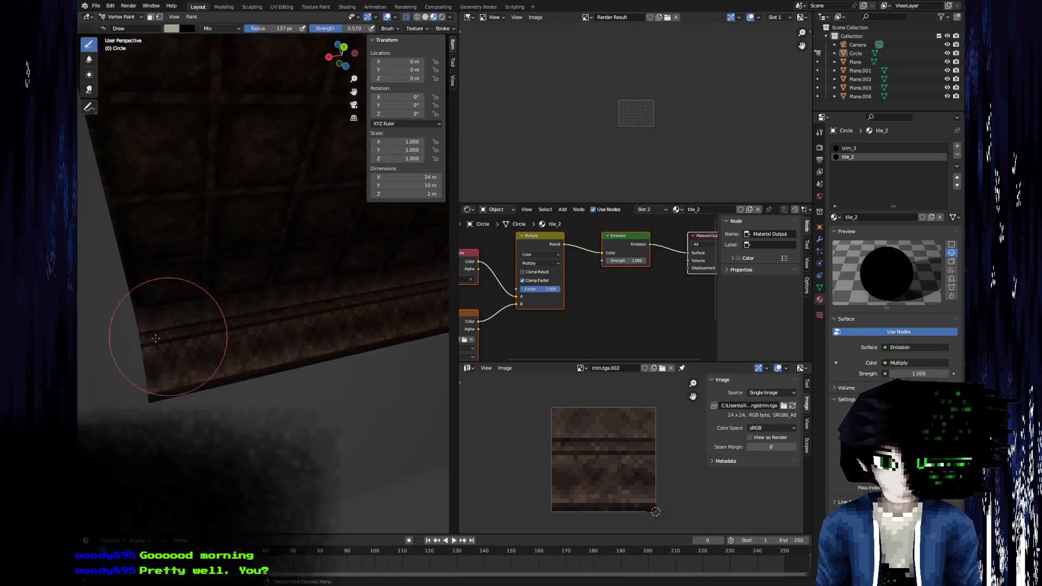
pyautogui.scroll(-5, 277, 330)
pyautogui.moveTo(290, 280); pyautogui.dragTo(158, 267, button='middle')
pyautogui.scroll(4, 278, 295)
# Change the brush color to a light grey and touch up the shading of the ceiling trim.
pyautogui.click(173, 29)
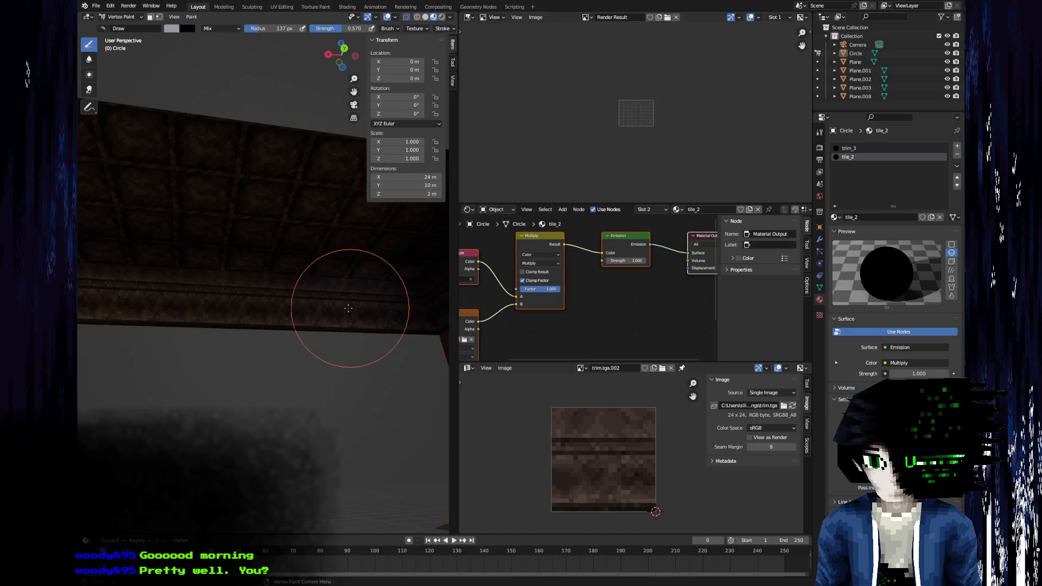
pyautogui.scroll(-6, 327, 262)
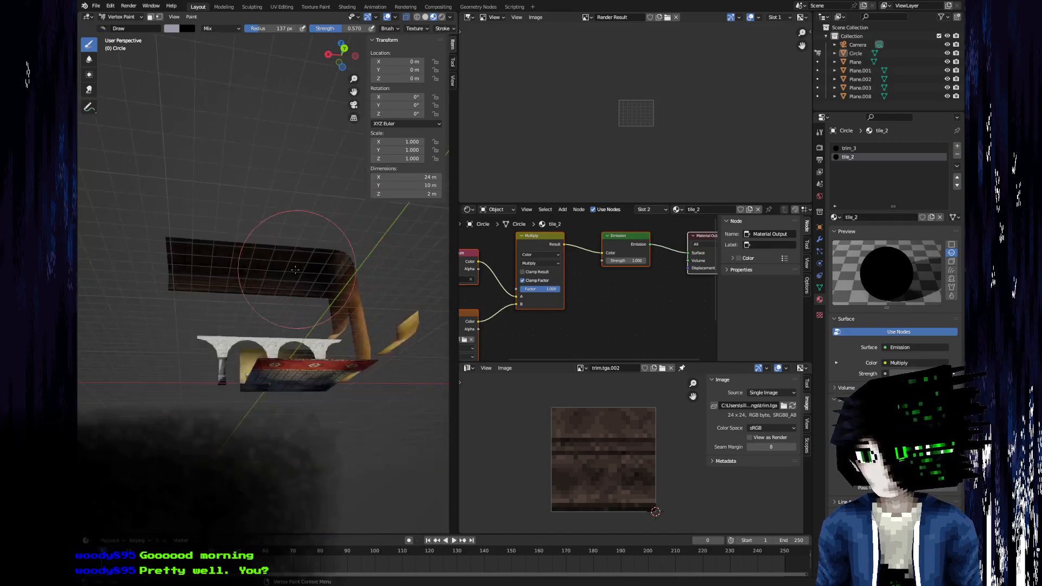
pyautogui.scroll(5, 221, 306)
pyautogui.moveTo(221, 305); pyautogui.dragTo(254, 311, button='middle')
pyautogui.scroll(-4, 253, 312)
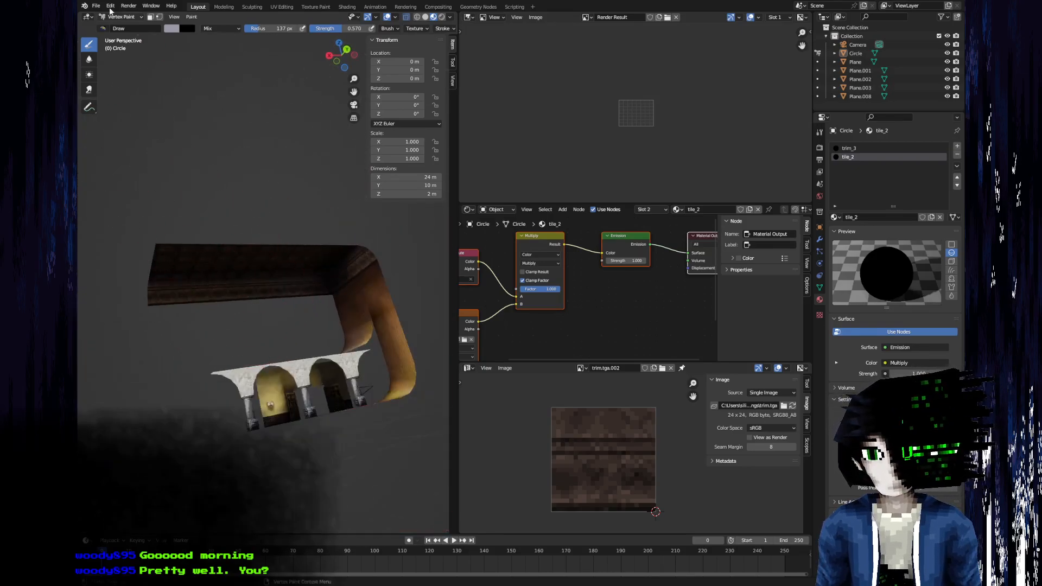
# Leave Vertex Paint and open the stone arcade mesh Plane.008 in Edit Mode.
pyautogui.click(118, 18)
pyautogui.click(122, 30)
pyautogui.moveTo(269, 214); pyautogui.dragTo(211, 211, button='middle')
pyautogui.scroll(4, 204, 282)
pyautogui.moveTo(203, 282); pyautogui.dragTo(242, 343, button='middle')
pyautogui.press('Tab')
pyautogui.press('Tab')
pyautogui.click(244, 366)
pyautogui.press('Tab')
pyautogui.scroll(4, 168, 356)
pyautogui.keyDown('shift'); pyautogui.moveTo(168, 356); pyautogui.dragTo(336, 300, button='middle'); pyautogui.keyUp('shift')
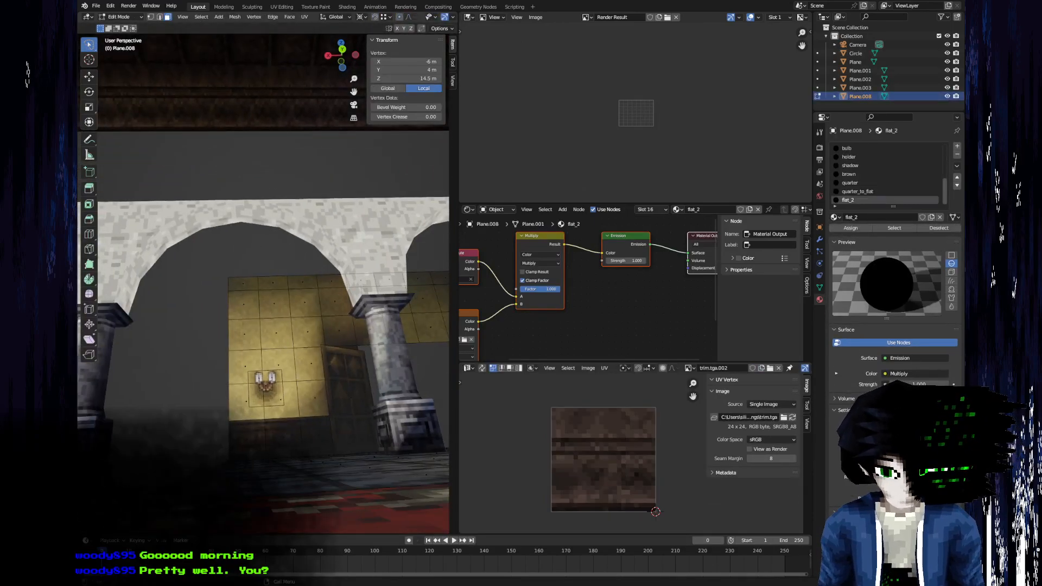
# Switch to GIMP and examine the mansion hall reference images for the balcony, upper walls and staircase.
pyautogui.hotkey('alt', 'Tab')
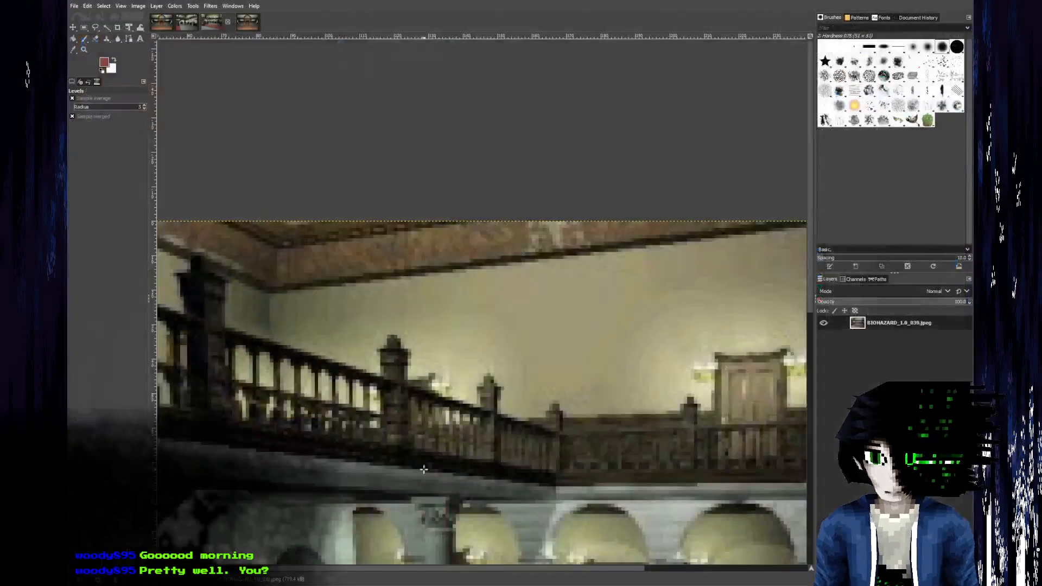
pyautogui.click(190, 23)
pyautogui.click(168, 23)
pyautogui.click(249, 22)
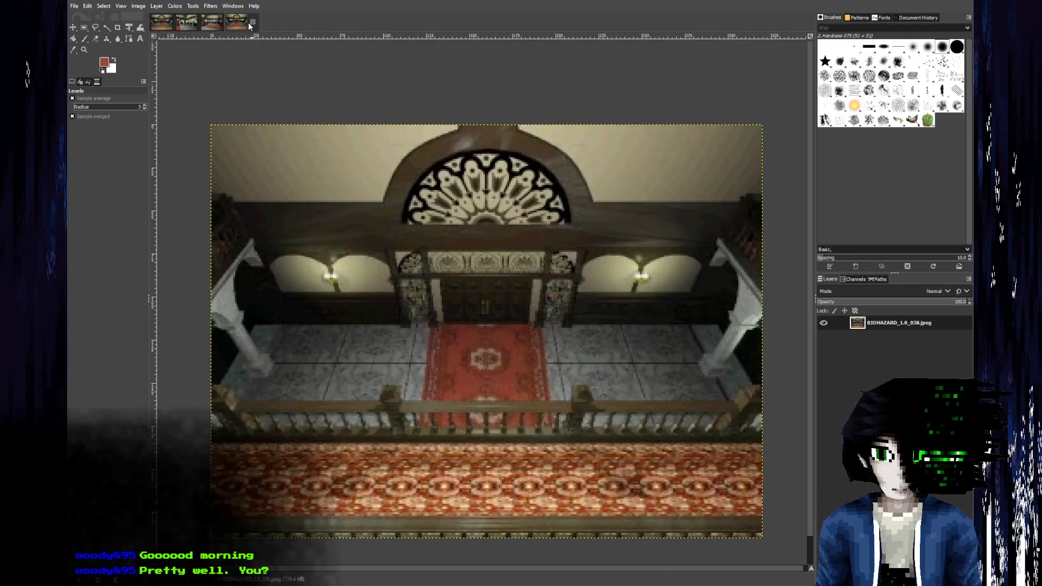
pyautogui.click(214, 24)
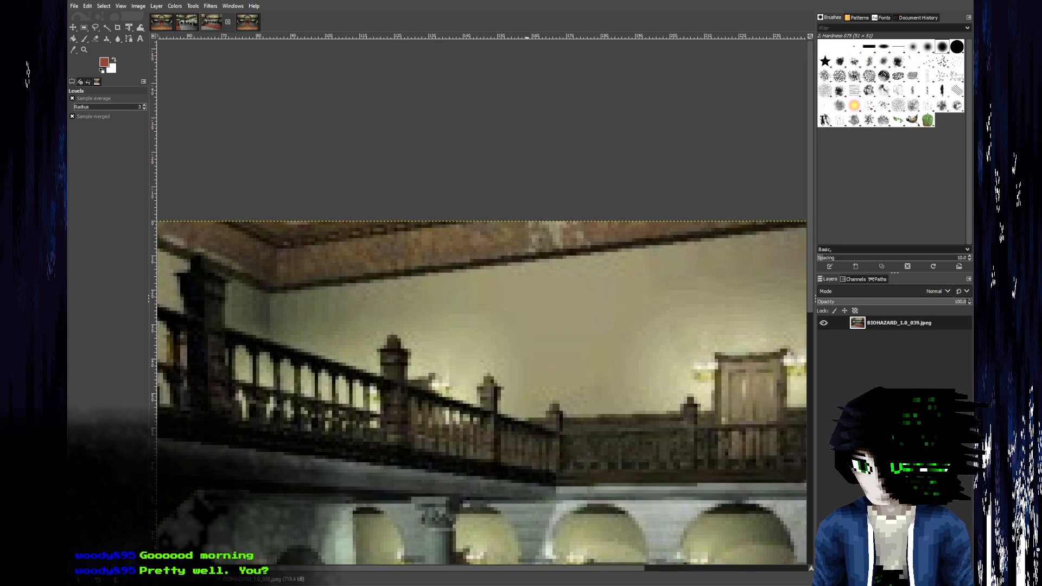
pyautogui.click(161, 22)
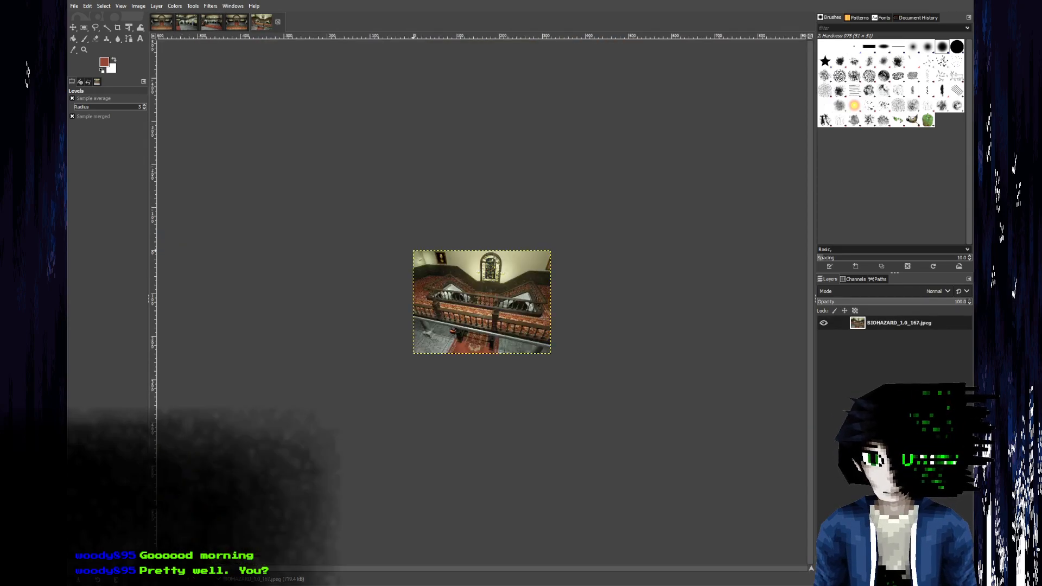
pyautogui.keyDown('ctrl'); pyautogui.scroll(5, 531, 315); pyautogui.keyUp('ctrl')
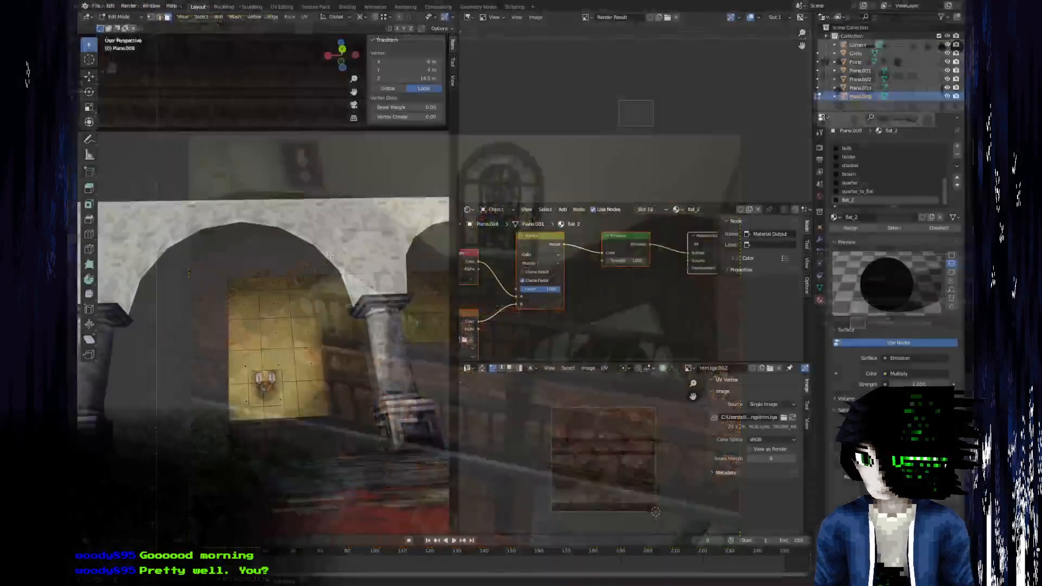
# Switch to Blender and duplicate the wallpapered wall section with the lamp behind the arcade, raising the copy 6 m.
pyautogui.moveTo(256, 306); pyautogui.dragTo(282, 289, button='middle')
pyautogui.scroll(5, 309, 371)
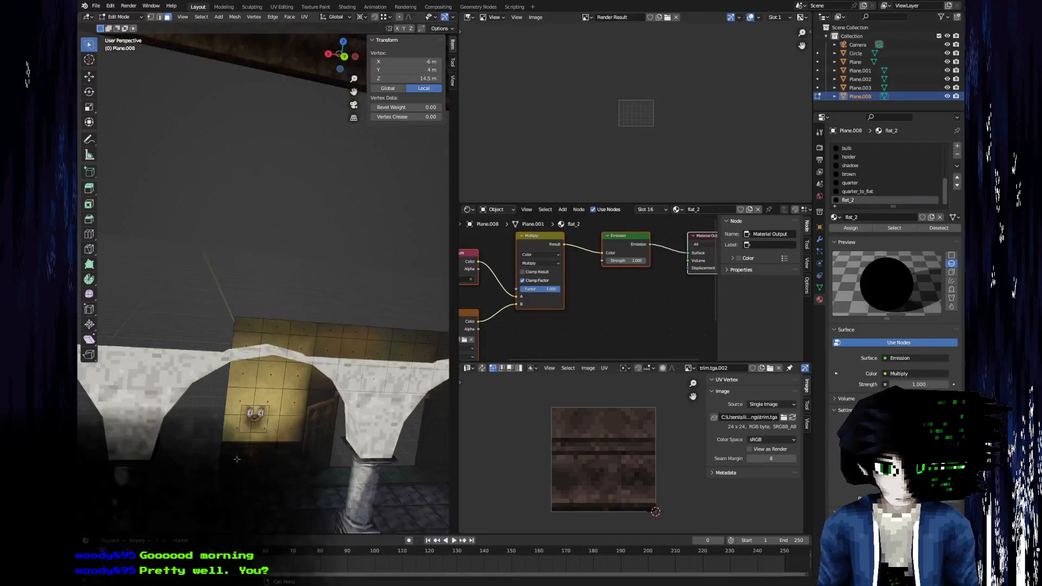
pyautogui.click(235, 432)
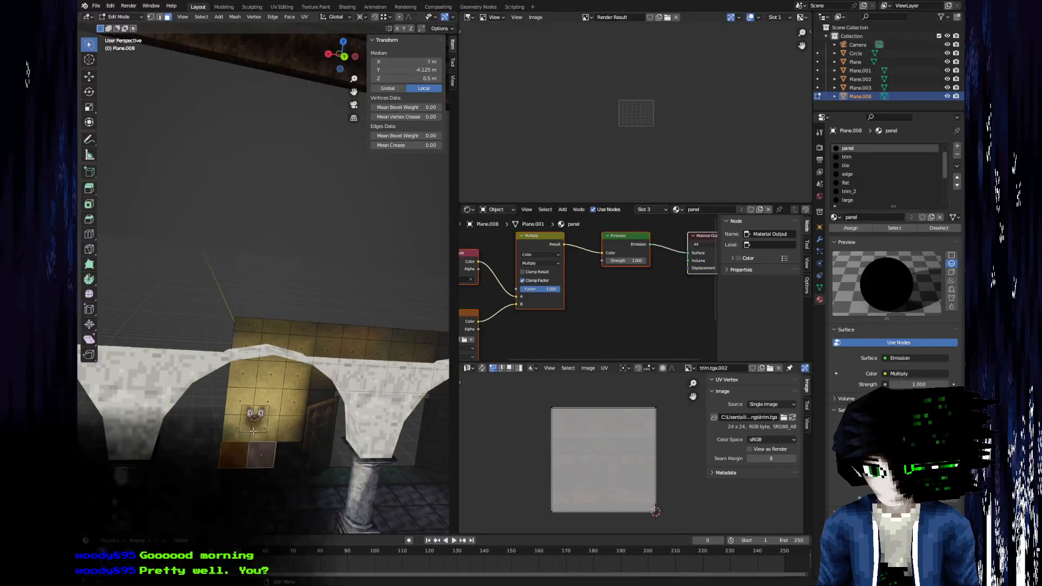
pyautogui.moveTo(253, 431); pyautogui.dragTo(251, 402, button='middle')
pyautogui.press('c')
pyautogui.moveTo(252, 402)
pyautogui.mouseDown()
pyautogui.moveTo(261, 411)
pyautogui.moveTo(288, 380)
pyautogui.moveTo(296, 318)
pyautogui.moveTo(260, 321)
pyautogui.moveTo(242, 348)
pyautogui.mouseUp()
pyautogui.rightClick(240, 347)
pyautogui.moveTo(282, 331); pyautogui.dragTo(300, 368, button='middle')
pyautogui.scroll(-4, 302, 370)
pyautogui.press('g')
pyautogui.press('z')
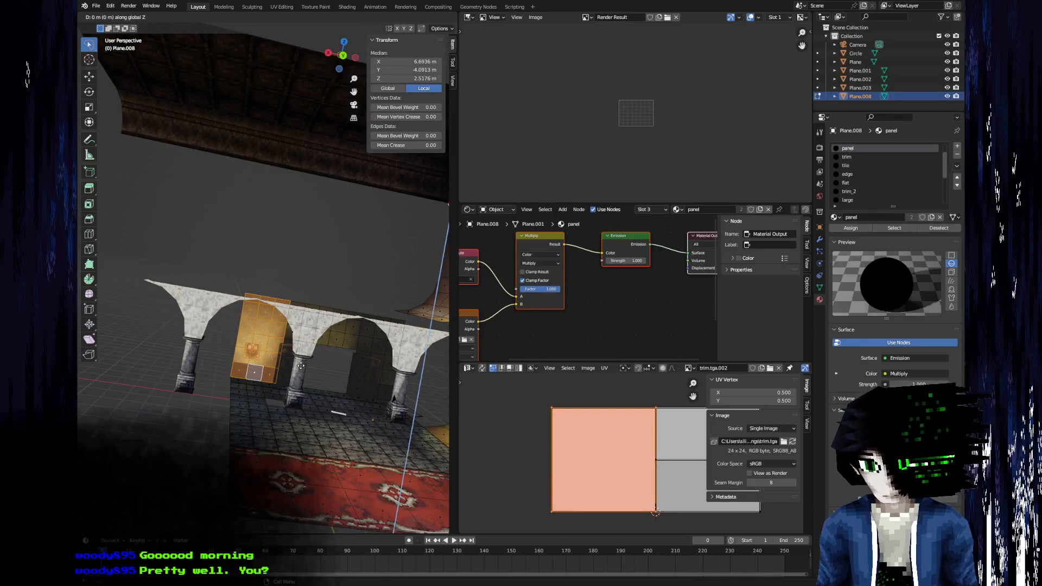
pyautogui.write('5')
pyautogui.press('BackSpace')
pyautogui.write('10')
pyautogui.press('BackSpace')
pyautogui.press('BackSpace')
pyautogui.write('6')
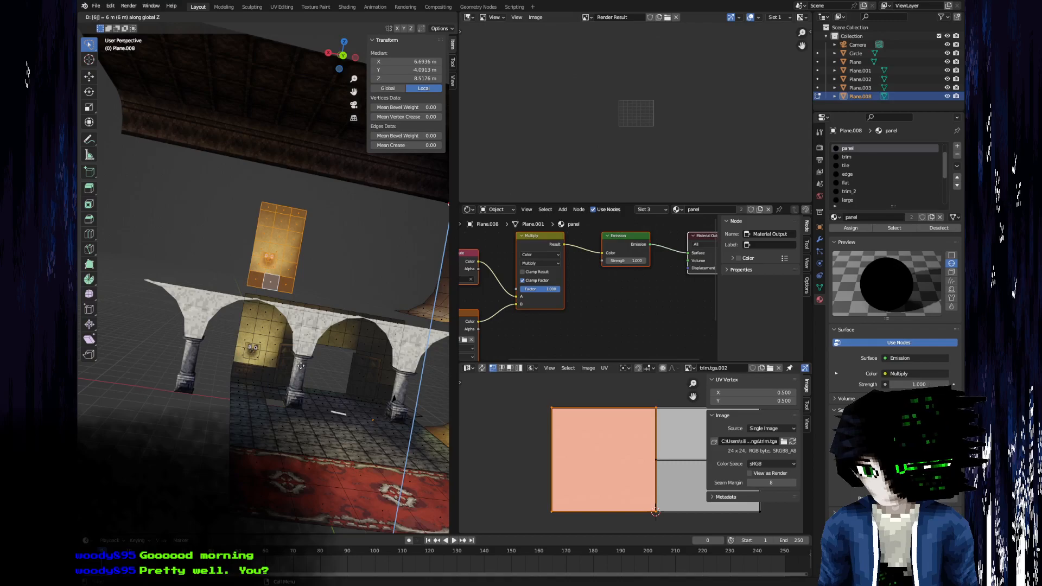
pyautogui.press('Return')
# Move the raised wall section outward along the Y axis to the ceiling edge and compare it with the GIMP reference image.
pyautogui.moveTo(222, 334); pyautogui.dragTo(319, 330, button='middle')
pyautogui.scroll(3, 319, 330)
pyautogui.press('g')
pyautogui.press('x')
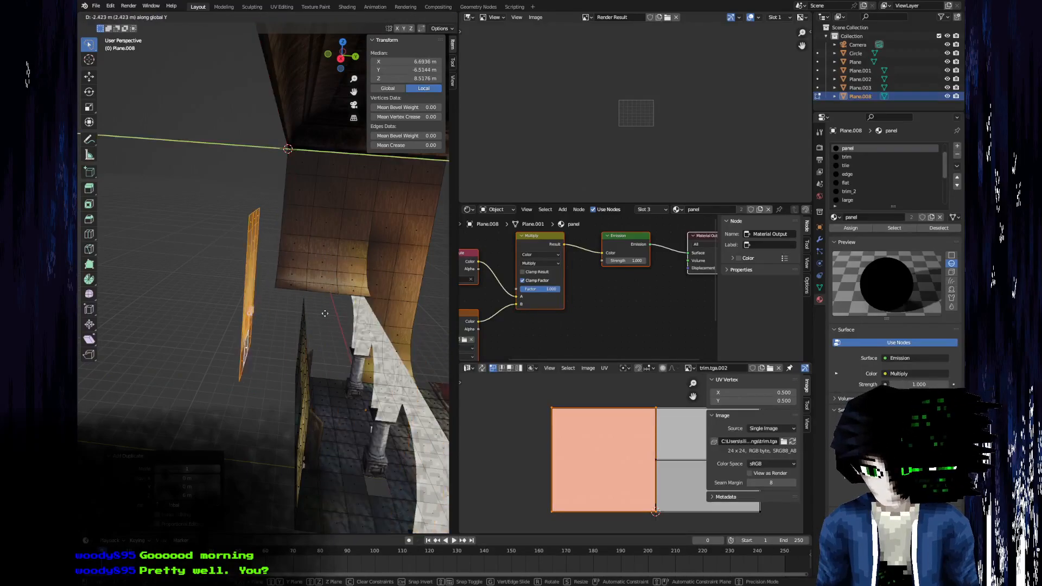
pyautogui.click(274, 288)
pyautogui.moveTo(274, 288); pyautogui.dragTo(182, 282, button='middle')
pyautogui.press('Tab')
pyautogui.scroll(-3, 190, 292)
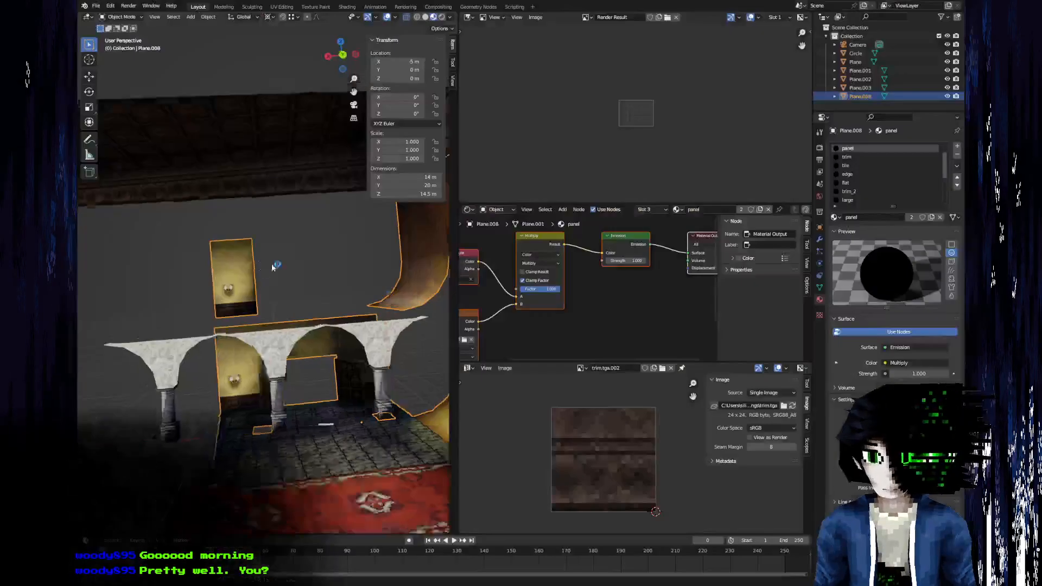
pyautogui.moveTo(271, 263)
pyautogui.mouseDown(button='middle')
pyautogui.moveTo(385, 299)
pyautogui.moveTo(272, 293)
pyautogui.moveTo(268, 272)
pyautogui.mouseUp(button='middle')
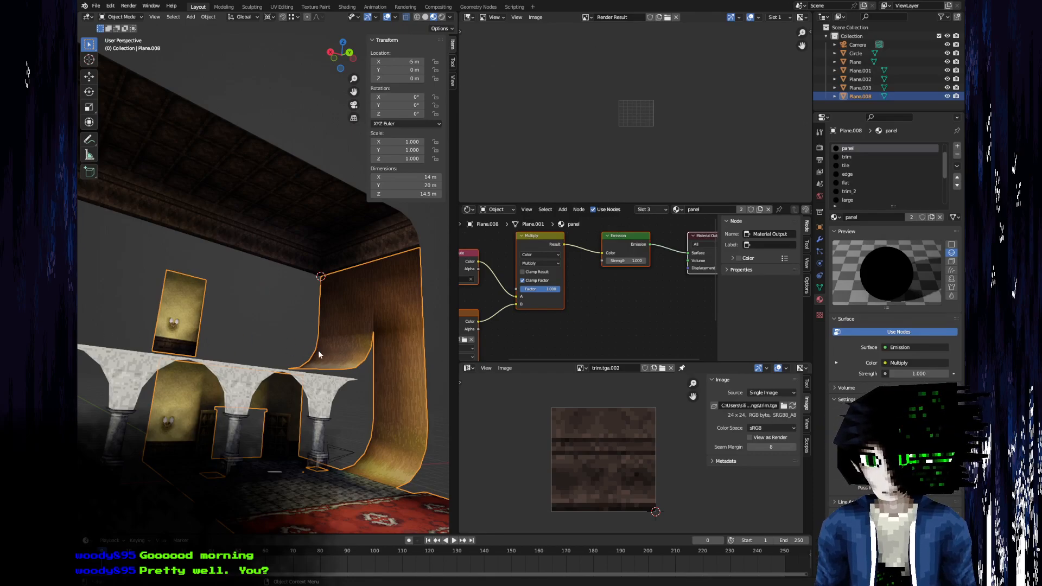
# Raise the top row of three wallpaper faces on the upper wall section by 3 m to meet the ceiling trim.
pyautogui.moveTo(207, 315); pyautogui.dragTo(365, 365, button='middle')
pyautogui.scroll(5, 200, 321)
pyautogui.press('Tab')
pyautogui.click(239, 350)
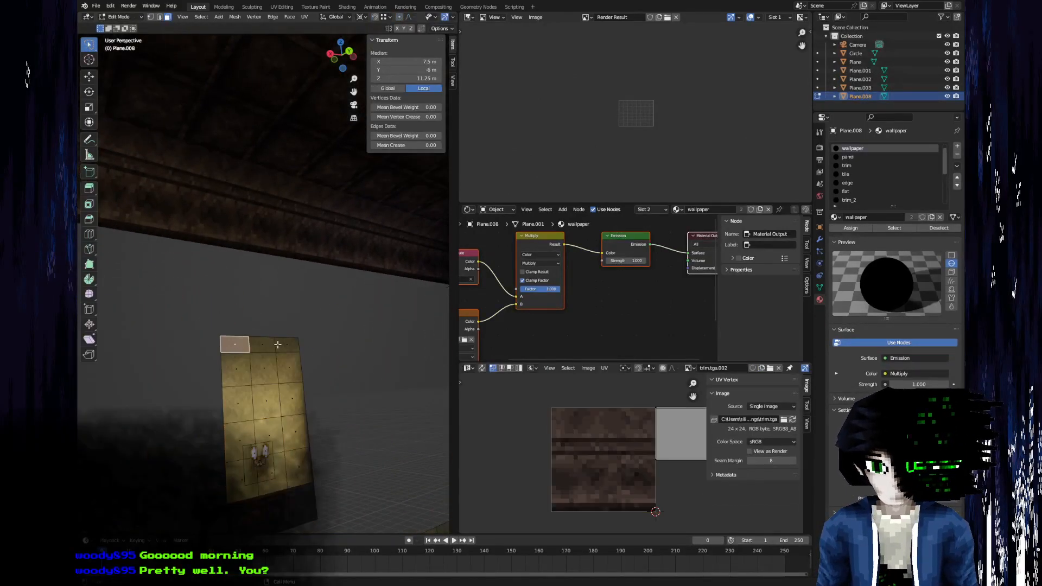
pyautogui.keyDown('shift'); pyautogui.click(269, 345); pyautogui.keyUp('shift')
pyautogui.keyDown('shift'); pyautogui.click(288, 343); pyautogui.keyUp('shift')
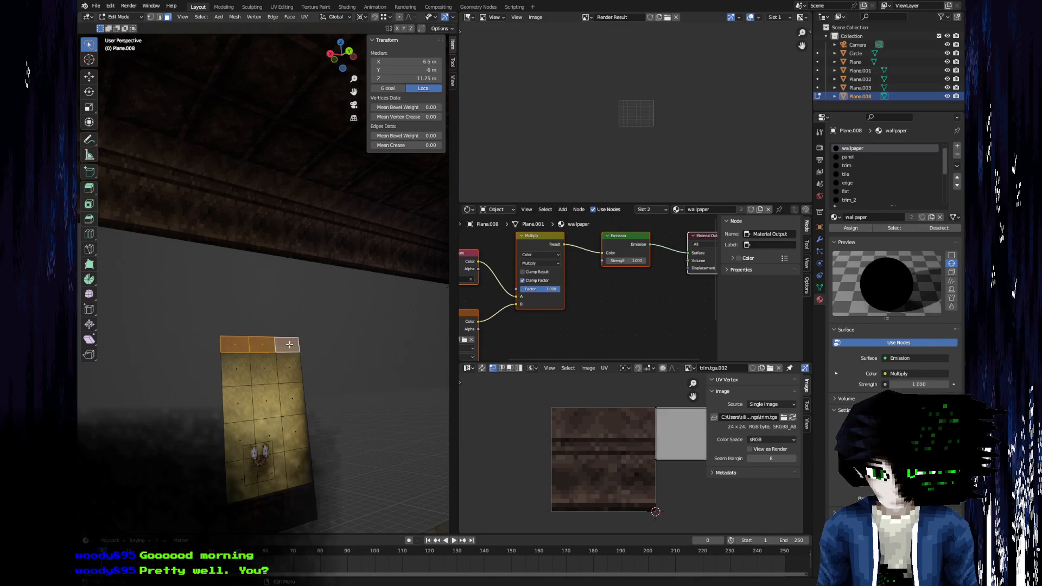
pyautogui.press('g')
pyautogui.press('z')
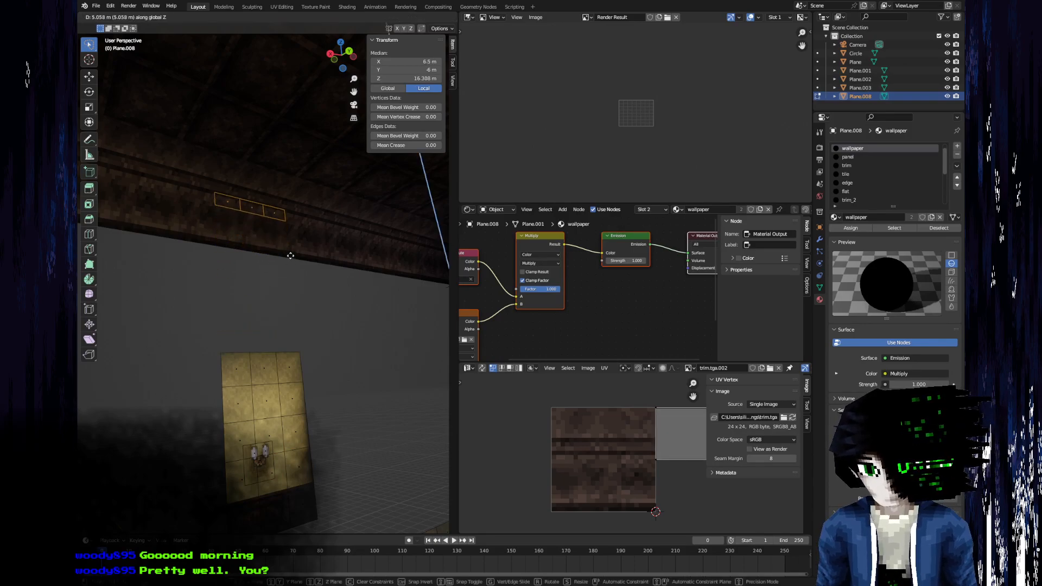
pyautogui.rightClick(288, 305)
pyautogui.moveTo(288, 305); pyautogui.dragTo(265, 247, button='middle')
pyautogui.press('g')
pyautogui.press('z')
pyautogui.press('3')
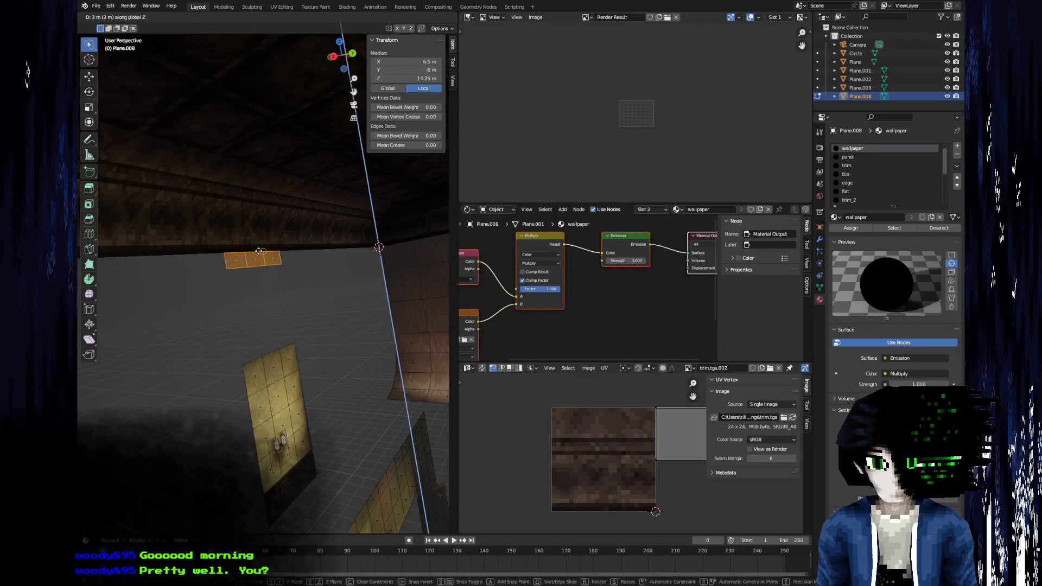
pyautogui.press('Return')
# Duplicate the next row of three wallpaper faces and place the copy directly below the raised top row.
pyautogui.click(256, 368)
pyautogui.keyDown('shift'); pyautogui.click(272, 365); pyautogui.keyUp('shift')
pyautogui.keyDown('shift'); pyautogui.click(288, 359); pyautogui.keyUp('shift')
pyautogui.moveTo(288, 359); pyautogui.dragTo(251, 351, button='middle')
pyautogui.press('g')
pyautogui.press('z')
pyautogui.press('Escape')
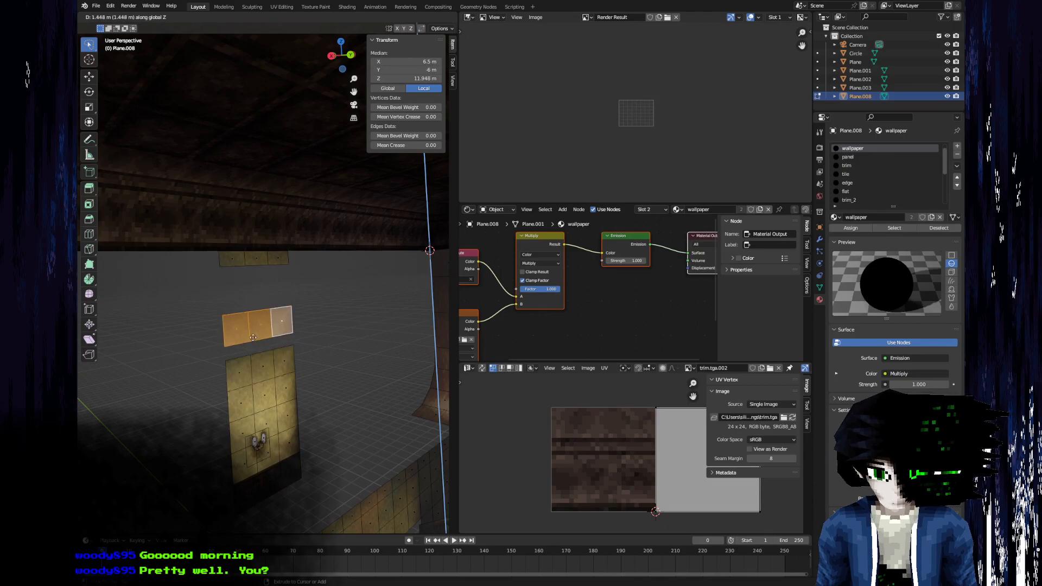
# Duplicate the wallpaper row twice more to fill the remaining gap in the upper wall strip, then leave Edit Mode.
pyautogui.hotkey('shift', 'd')
pyautogui.press('x')
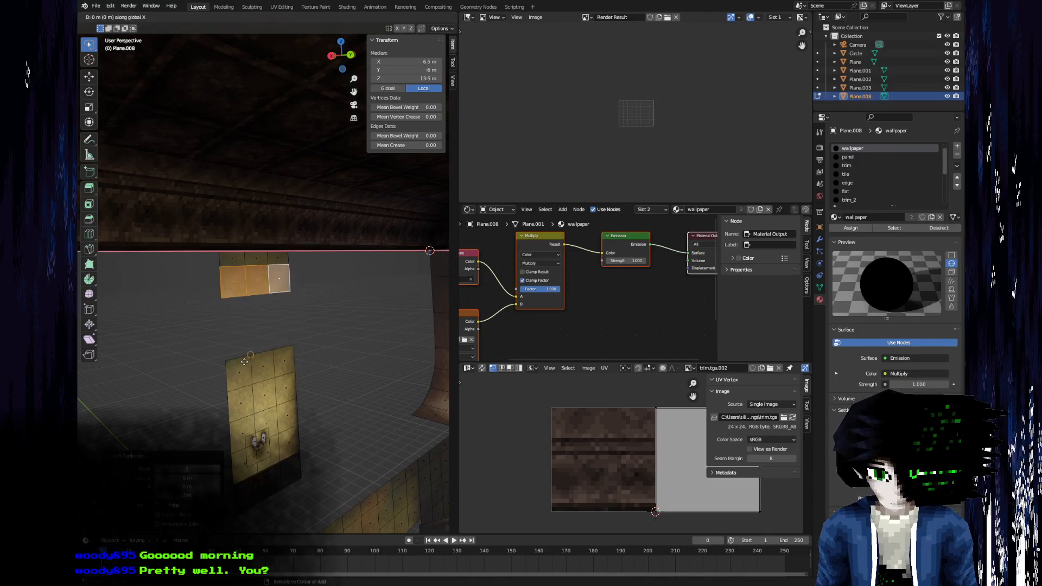
pyautogui.press('z')
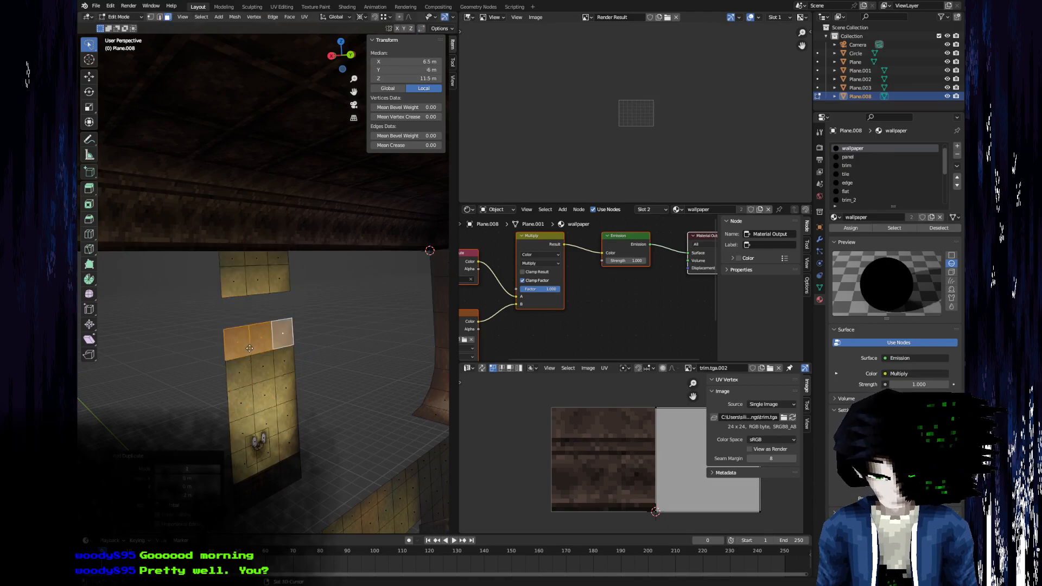
pyautogui.click(250, 300)
pyautogui.moveTo(257, 305); pyautogui.dragTo(217, 303, button='middle')
pyautogui.scroll(-5, 246, 332)
pyautogui.press('Tab')
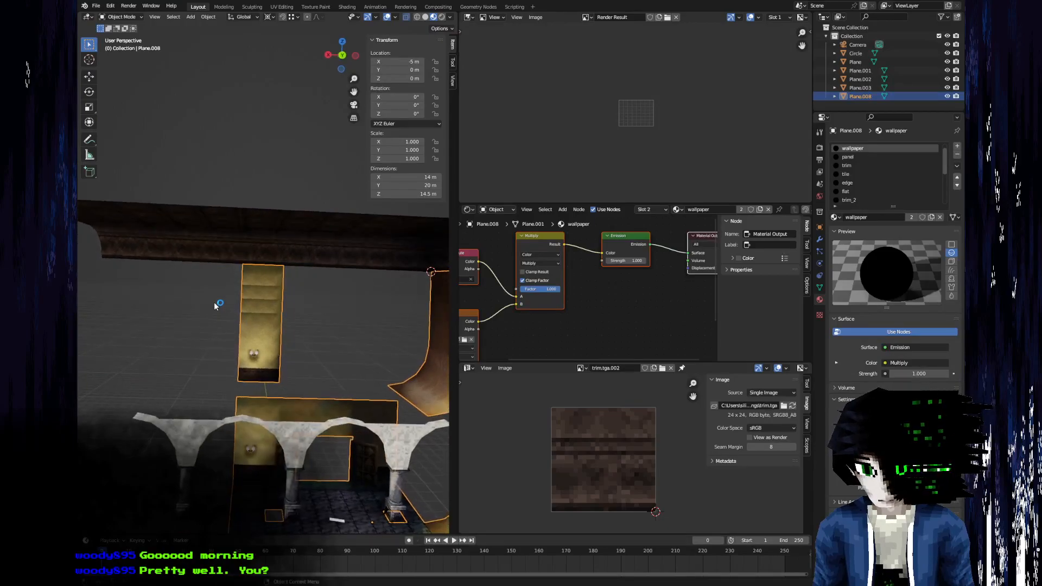
# Switch to GIMP and examine the dark wainscoting, stained-glass window and sloping stair walls in the landing reference, rotating the view.
pyautogui.scroll(5, 324, 376)
pyautogui.moveTo(204, 372); pyautogui.dragTo(273, 358, button='middle')
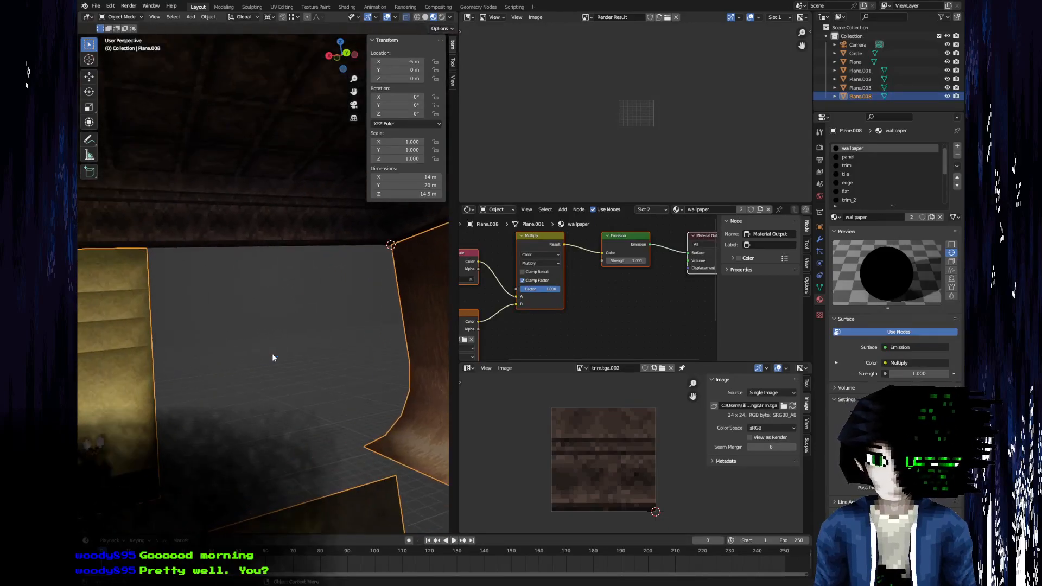
pyautogui.hotkey('alt', 'Tab')
pyautogui.keyDown('ctrl'); pyautogui.scroll(5, 359, 196); pyautogui.keyUp('ctrl')
pyautogui.keyDown('ctrl'); pyautogui.scroll(-4, 467, 286); pyautogui.keyUp('ctrl')
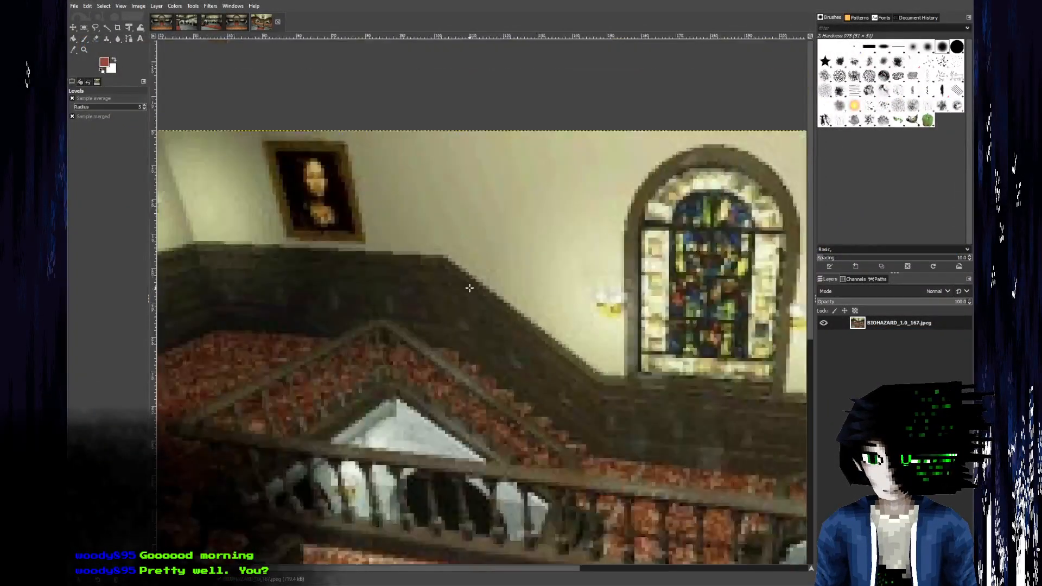
pyautogui.keyDown('shift'); pyautogui.moveTo(744, 344); pyautogui.dragTo(603, 359, button='middle'); pyautogui.keyUp('shift')
pyautogui.click(121, 7)
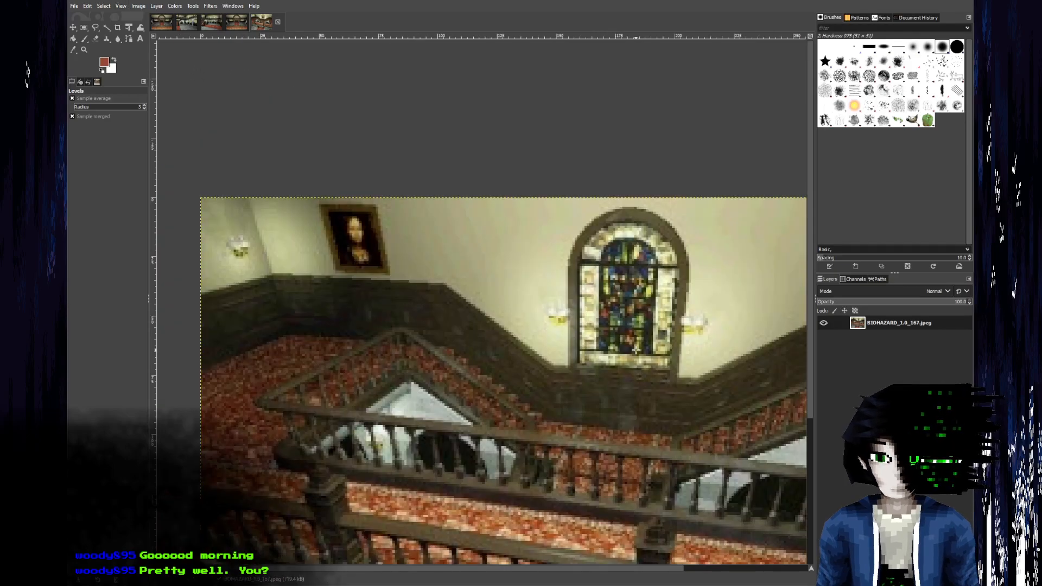
pyautogui.moveTo(646, 349); pyautogui.dragTo(337, 289, button='middle')
pyautogui.keyDown('ctrl'); pyautogui.scroll(4, 494, 311); pyautogui.keyUp('ctrl')
pyautogui.moveTo(401, 320); pyautogui.dragTo(470, 283, button='middle')
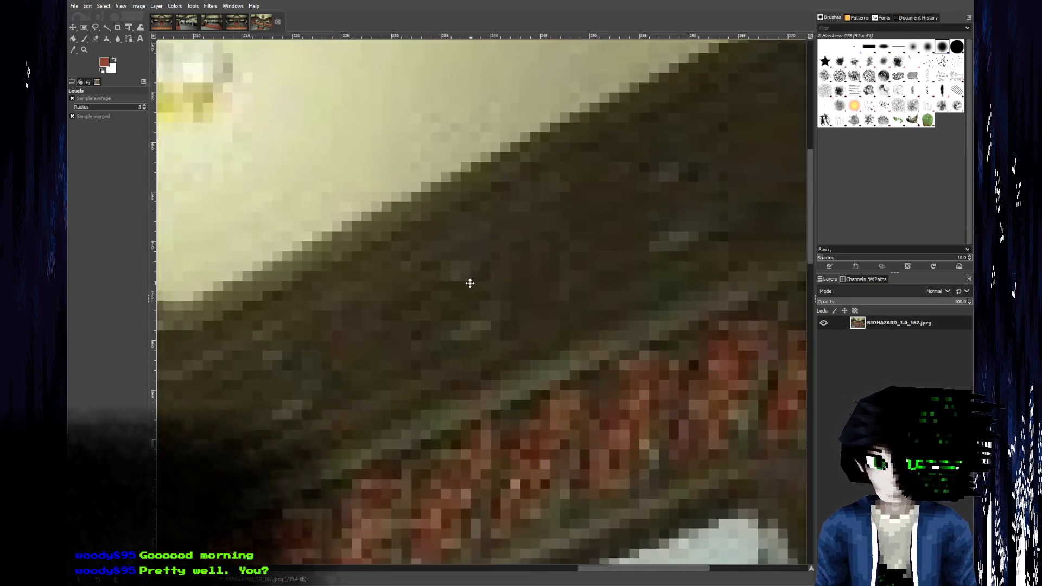
pyautogui.scroll(-2, 475, 279)
pyautogui.scroll(3, 467, 272)
pyautogui.keyDown('ctrl'); pyautogui.scroll(-2, 400, 456); pyautogui.keyUp('ctrl')
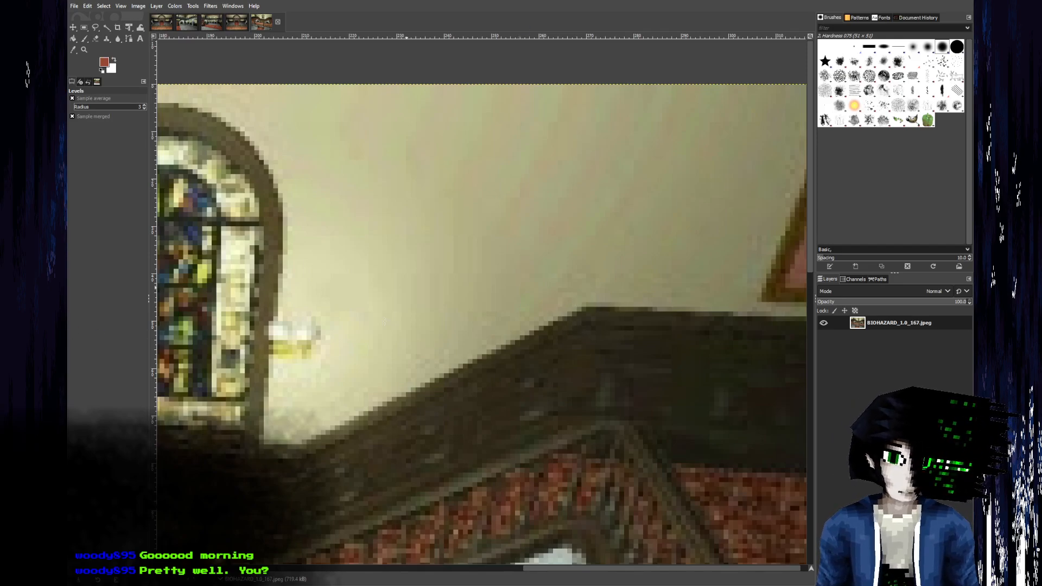
pyautogui.keyDown('ctrl'); pyautogui.scroll(-2, 485, 376); pyautogui.keyUp('ctrl')
pyautogui.moveTo(288, 468); pyautogui.dragTo(370, 423, button='middle')
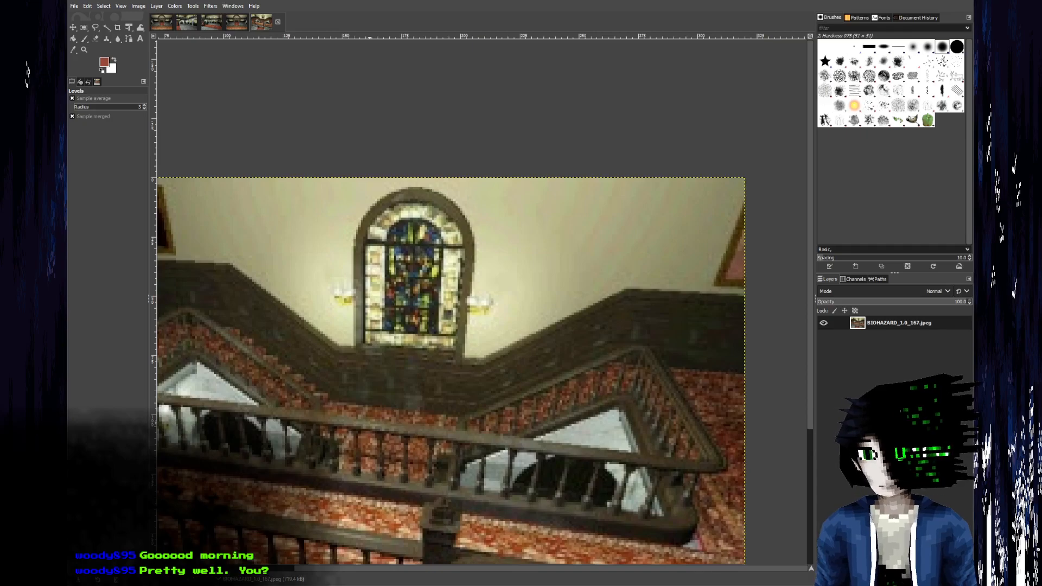
# Switch to Blender and inspect the extended wall strip between the arcade, ceiling and curved wall.
pyautogui.hotkey('alt', 'Tab')
pyautogui.scroll(-3, 331, 373)
pyautogui.moveTo(285, 382); pyautogui.dragTo(208, 390, button='middle')
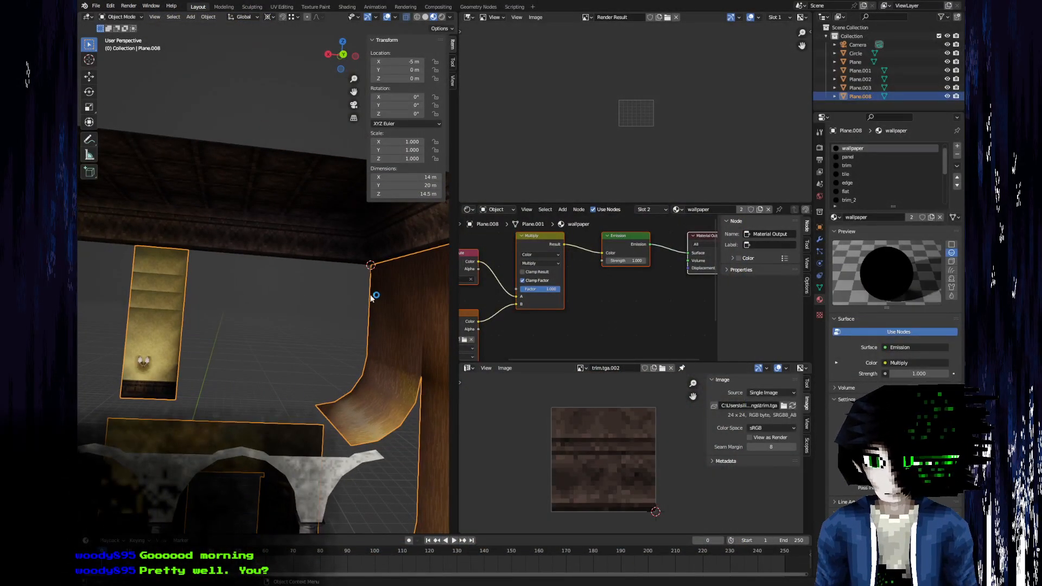
pyautogui.scroll(-5, 283, 324)
pyautogui.click(120, 326)
pyautogui.moveTo(244, 323); pyautogui.dragTo(320, 377, button='middle')
pyautogui.scroll(1, 275, 342)
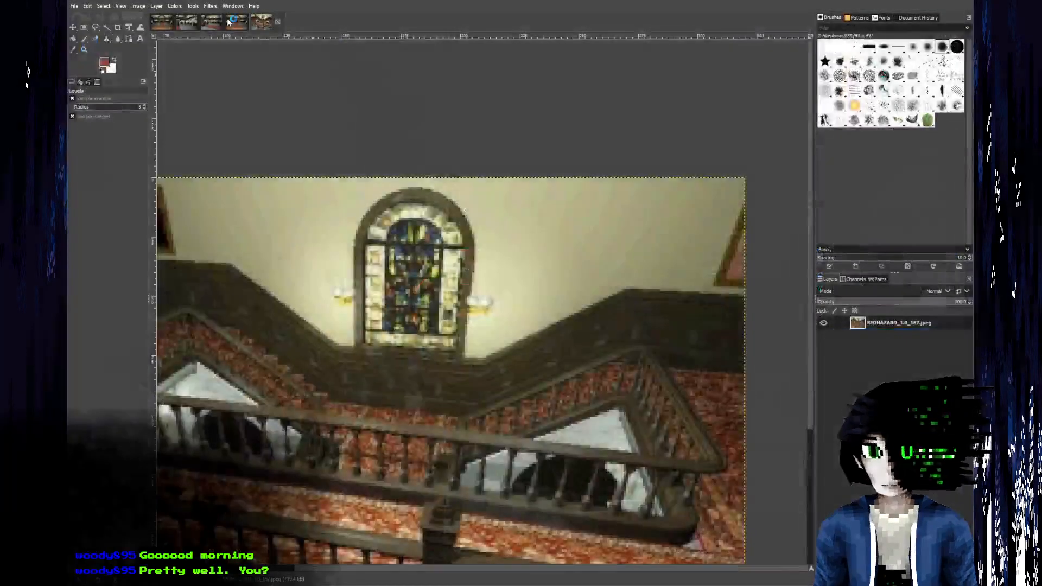
# Switch to GIMP and compare the other hall reference images for the balcony, front entrance and patterned upper-floor carpet.
pyautogui.click(238, 25)
pyautogui.click(220, 23)
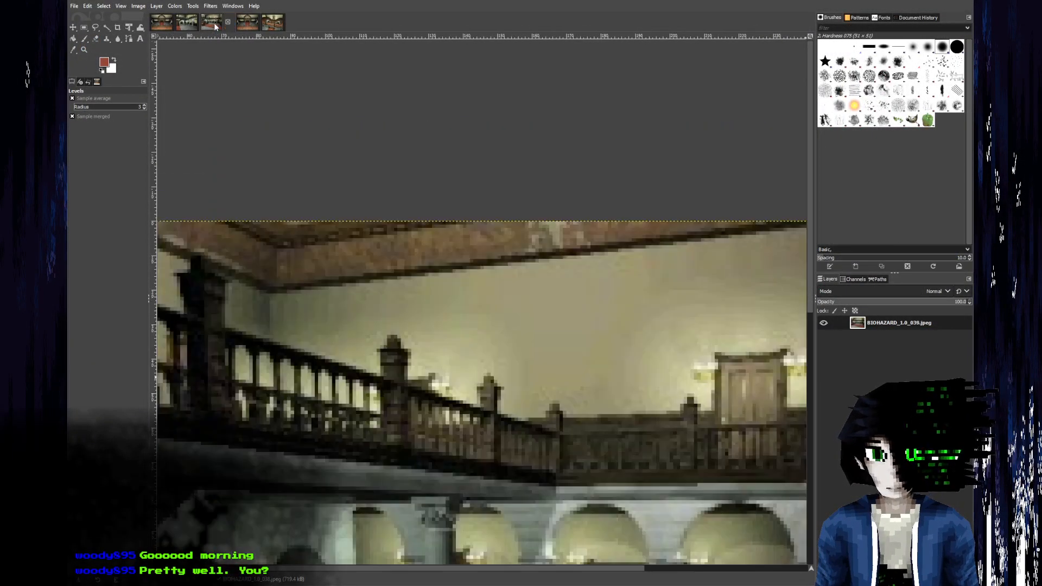
pyautogui.click(182, 24)
pyautogui.click(162, 22)
pyautogui.keyDown('ctrl'); pyautogui.scroll(-3, 371, 151); pyautogui.keyUp('ctrl')
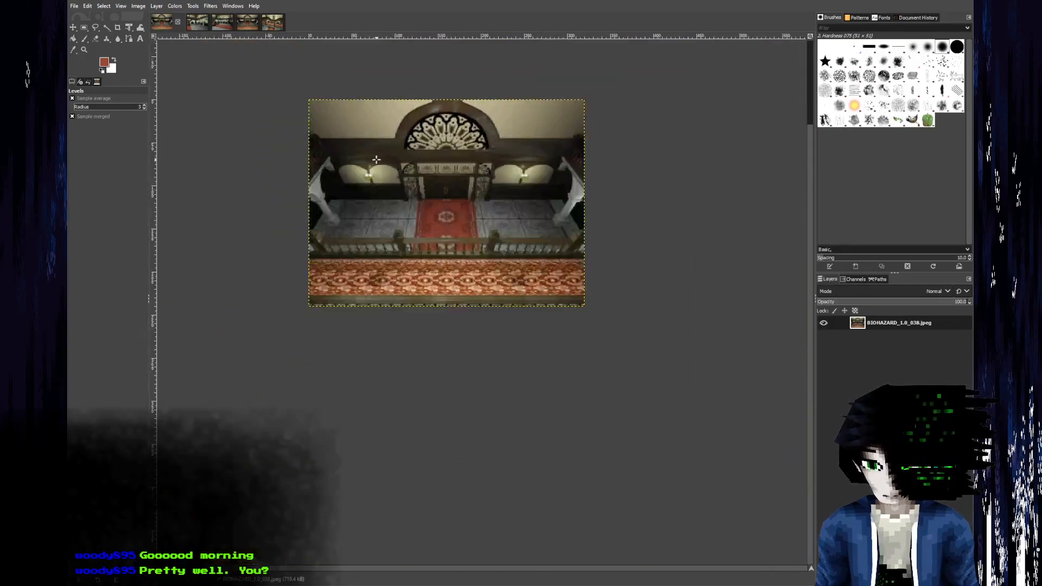
pyautogui.keyDown('ctrl'); pyautogui.scroll(2, 404, 202); pyautogui.keyUp('ctrl')
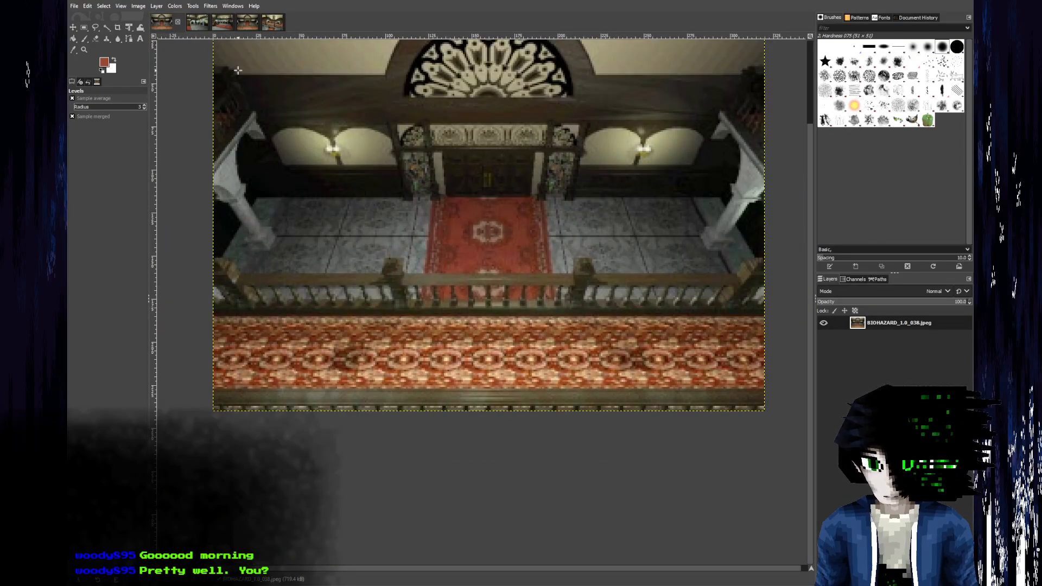
pyautogui.click(217, 25)
pyautogui.scroll(-8, 363, 130)
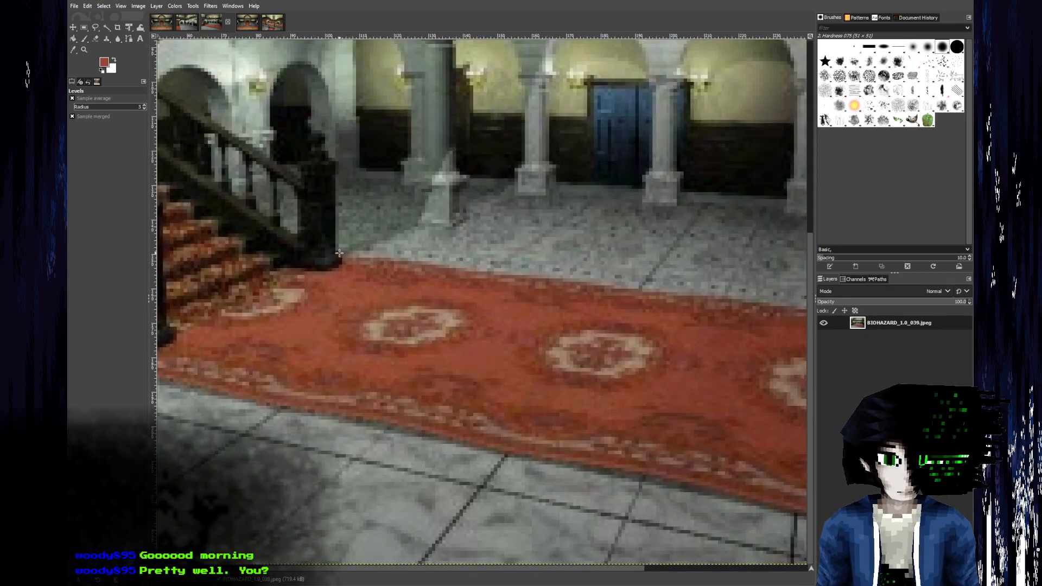
pyautogui.click(162, 22)
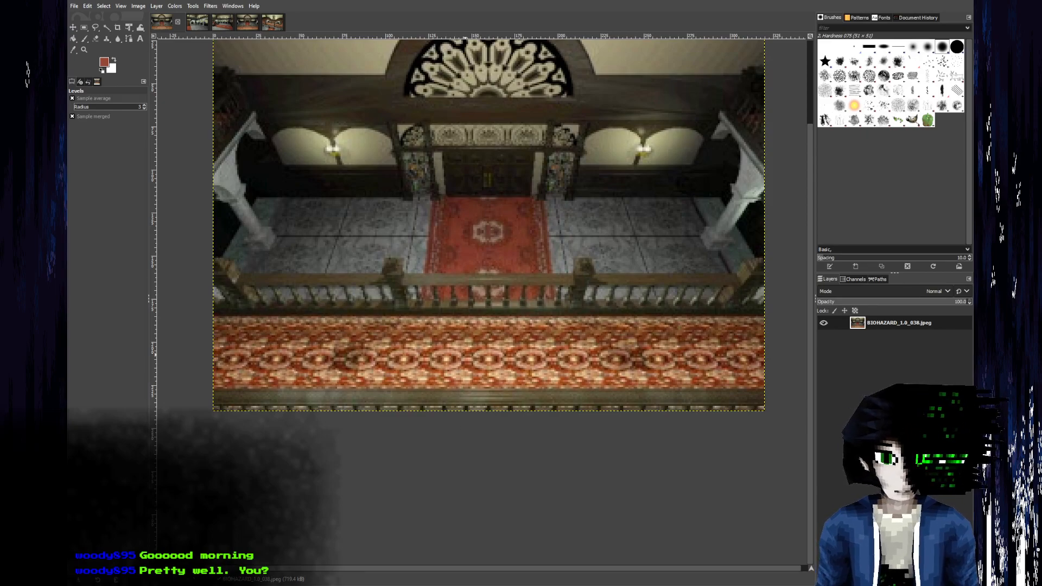
# Switch to Blender and inspect the curved wall of Plane.008 and the open space above the arcade.
pyautogui.hotkey('alt', 'Tab')
pyautogui.scroll(4, 321, 330)
pyautogui.moveTo(324, 335); pyautogui.dragTo(303, 274, button='middle')
pyautogui.press('Tab')
pyautogui.moveTo(323, 287); pyautogui.dragTo(275, 315, button='middle')
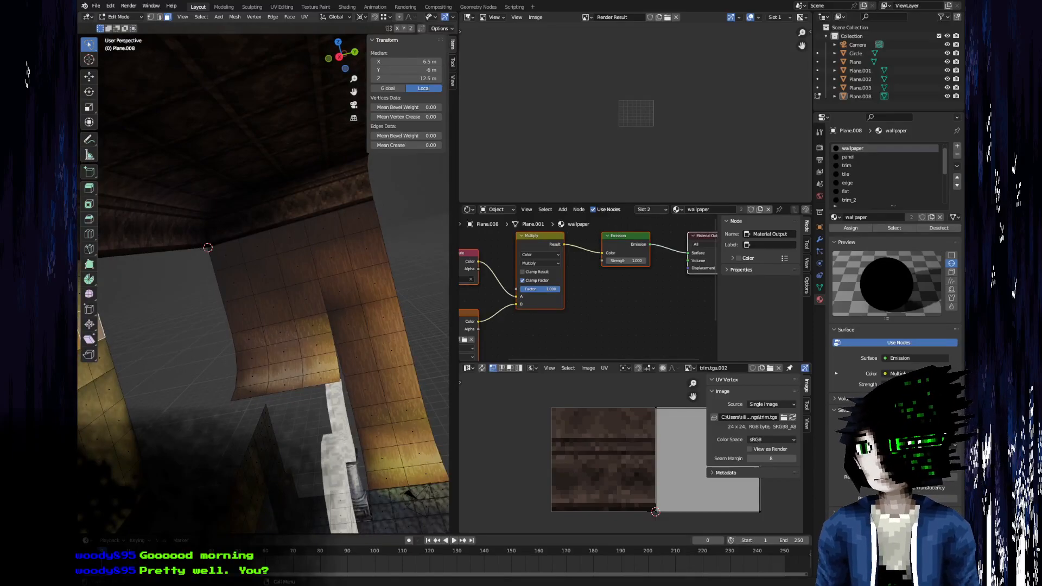
pyautogui.moveTo(169, 278); pyautogui.dragTo(186, 295, button='middle')
pyautogui.scroll(-4, 234, 266)
pyautogui.press('Tab')
pyautogui.scroll(2, 300, 268)
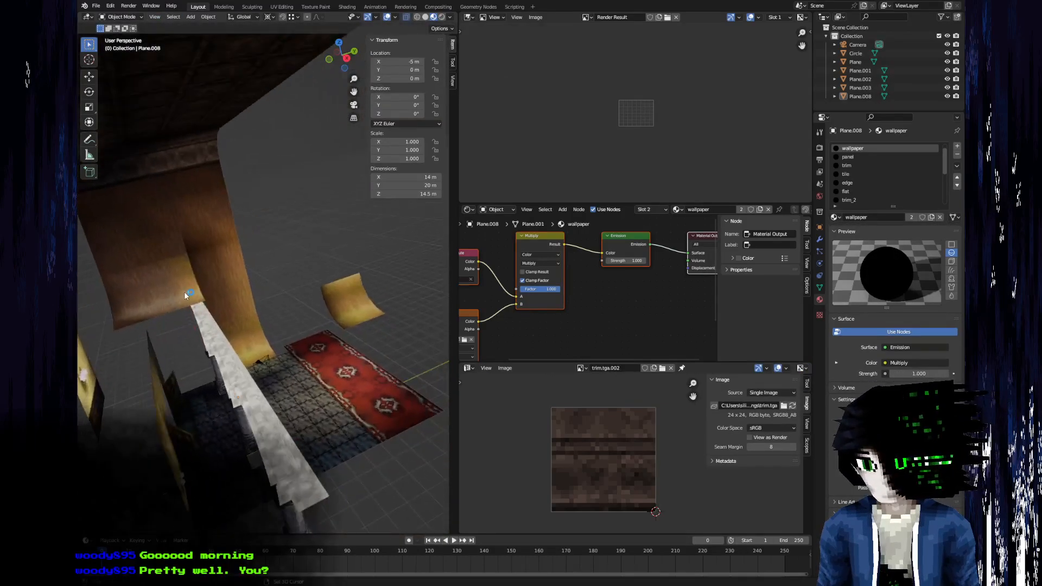
# Switch to Aseprite and open the texture large.tga from the carpets folder inside entrance_hall's floors folder.
pyautogui.hotkey('alt', 'Tab')
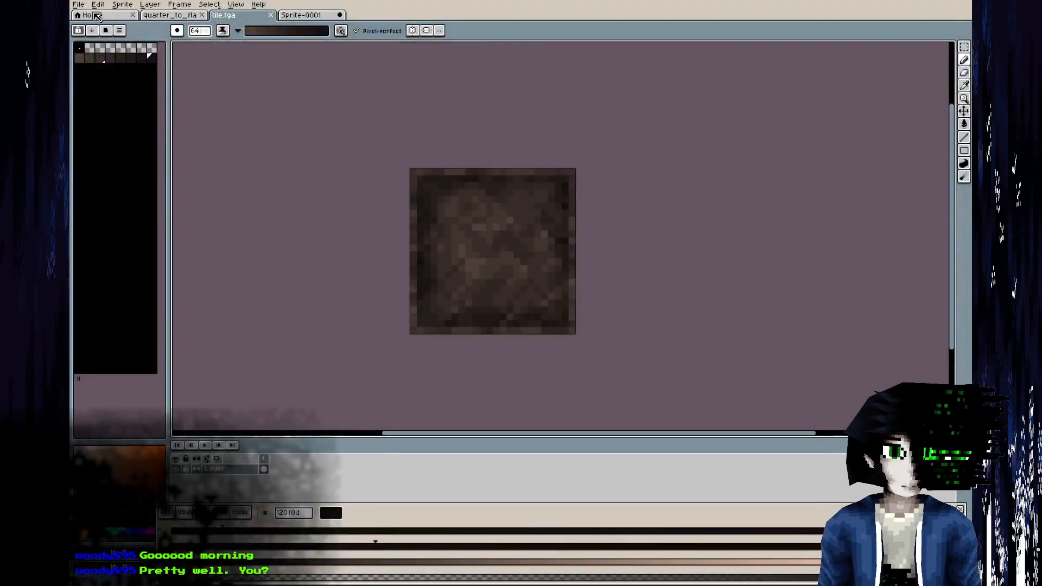
pyautogui.click(91, 15)
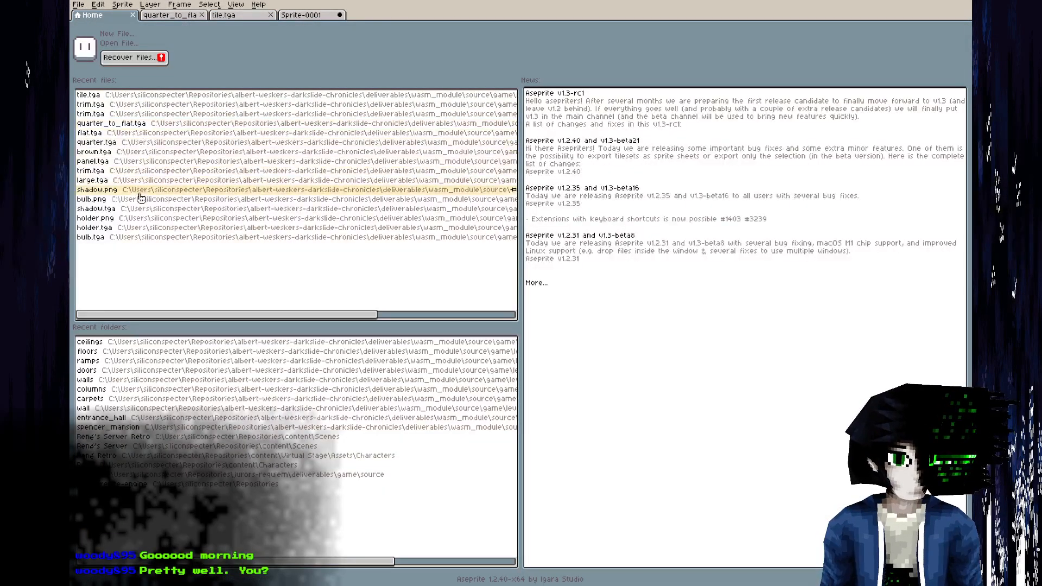
pyautogui.click(78, 4)
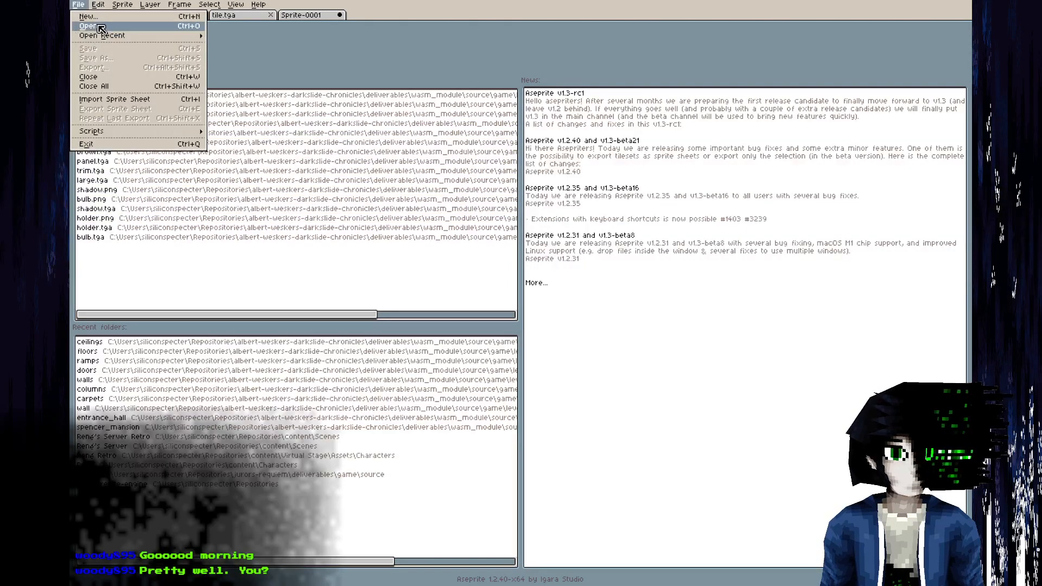
pyautogui.click(93, 25)
pyautogui.click(249, 53)
pyautogui.click(325, 168)
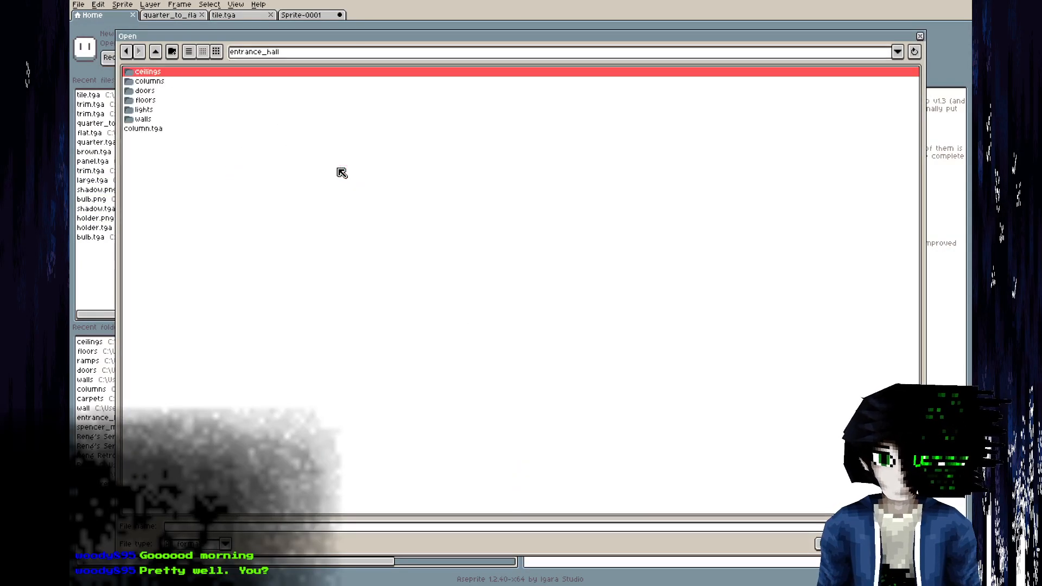
pyautogui.doubleClick(171, 101)
pyautogui.doubleClick(168, 76)
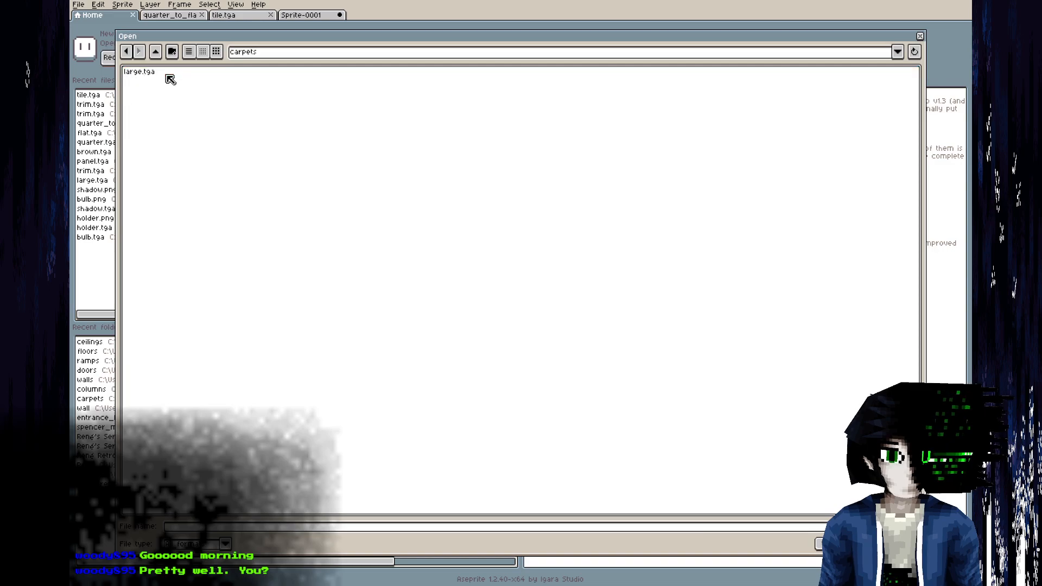
pyautogui.doubleClick(165, 73)
# Examine the large carpet texture, and switch to Blender to inspect the space between the curved wall and the arcade.
pyautogui.scroll(3, 514, 227)
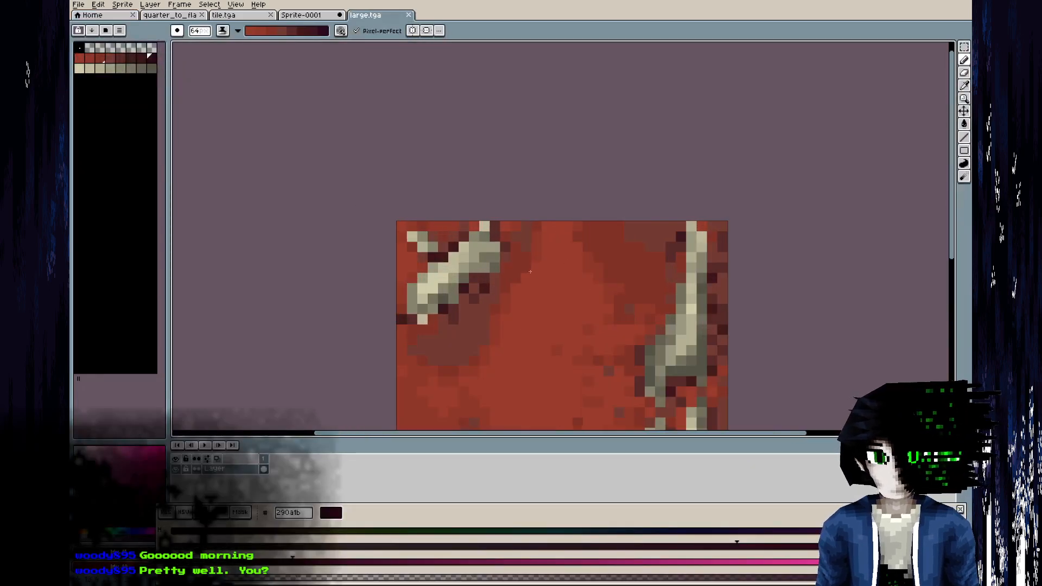
pyautogui.scroll(-2, 488, 228)
pyautogui.scroll(1, 447, 228)
pyautogui.scroll(1, 447, 228)
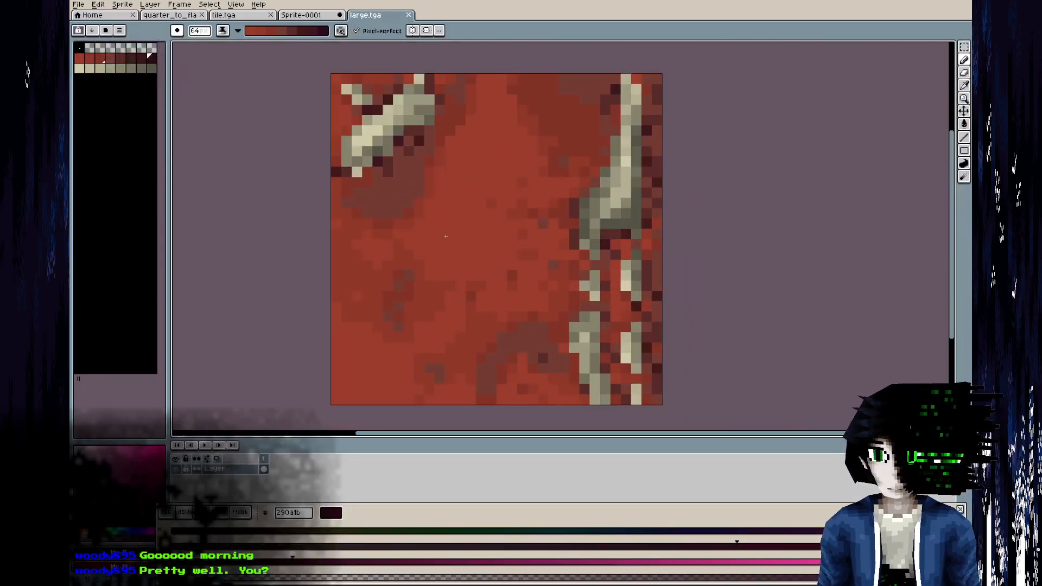
pyautogui.moveTo(461, 223); pyautogui.dragTo(393, 204, button='middle')
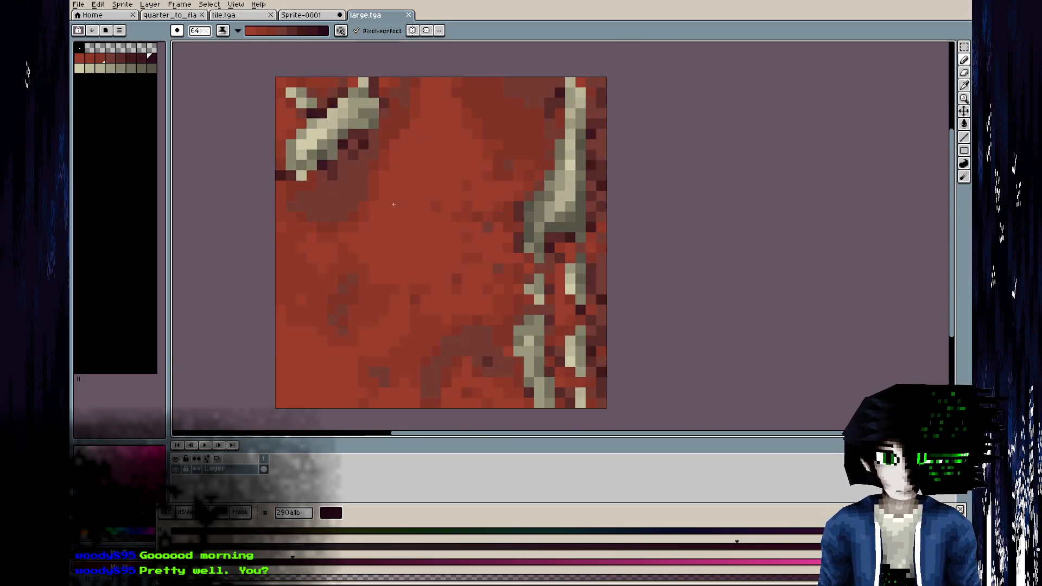
pyautogui.press('i')
pyautogui.hotkey('alt', 'Tab')
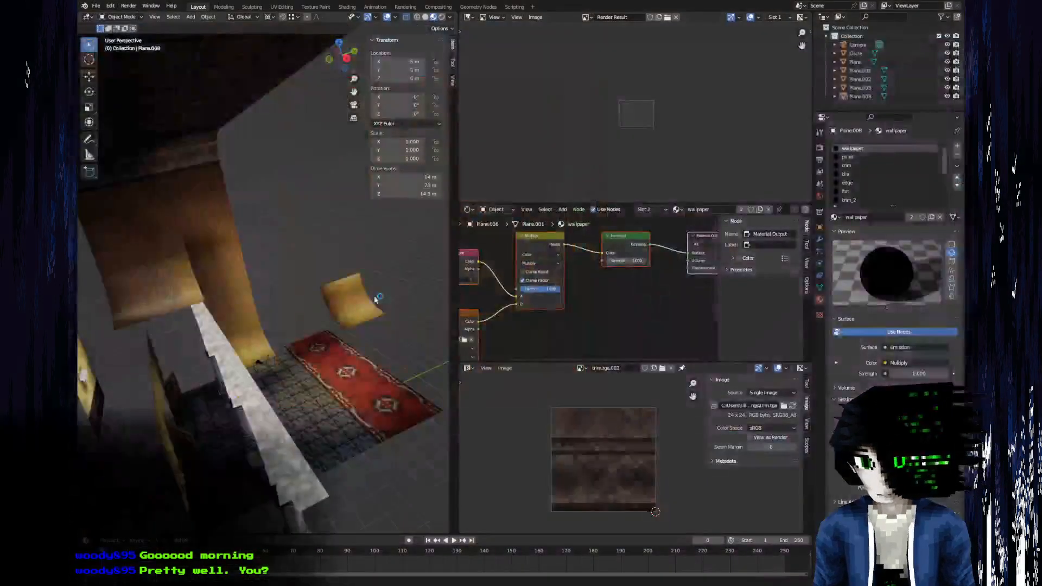
pyautogui.keyDown('shift'); pyautogui.moveTo(210, 304); pyautogui.dragTo(293, 298, button='middle'); pyautogui.keyUp('shift')
pyautogui.moveTo(293, 298); pyautogui.dragTo(247, 276, button='middle')
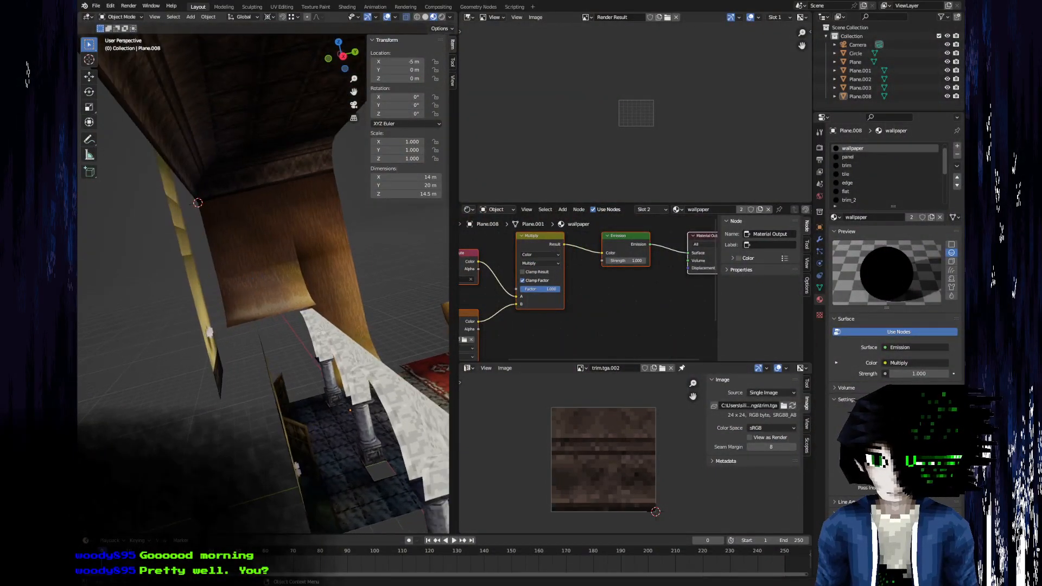
# Switch to Aseprite and save a copy of the carpet texture as small.tga in the carpets folder.
pyautogui.hotkey('alt', 'Tab')
pyautogui.moveTo(341, 271); pyautogui.dragTo(335, 284, button='middle')
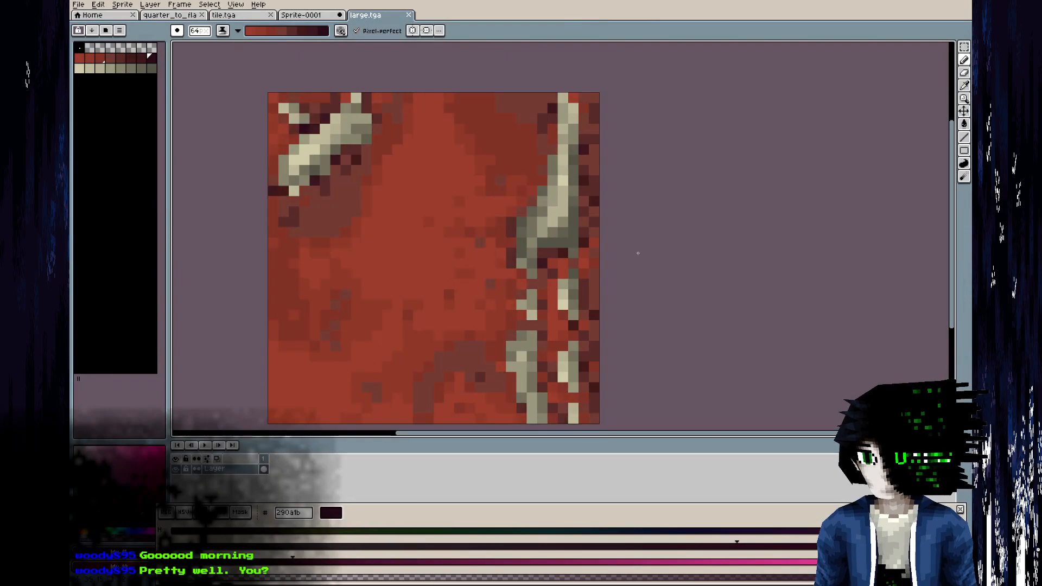
pyautogui.scroll(-3, 682, 331)
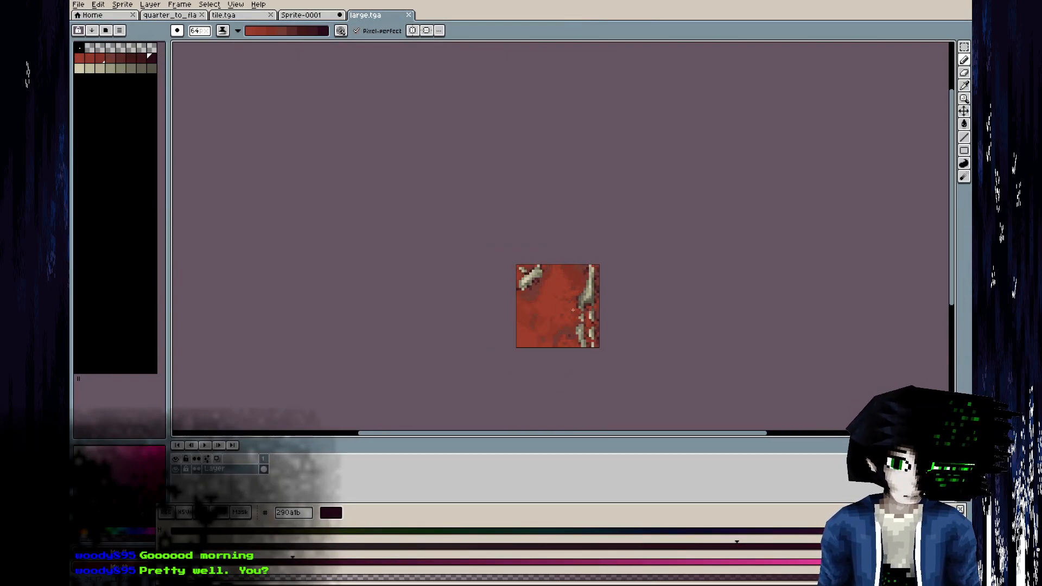
pyautogui.moveTo(548, 285); pyautogui.dragTo(531, 207, button='middle')
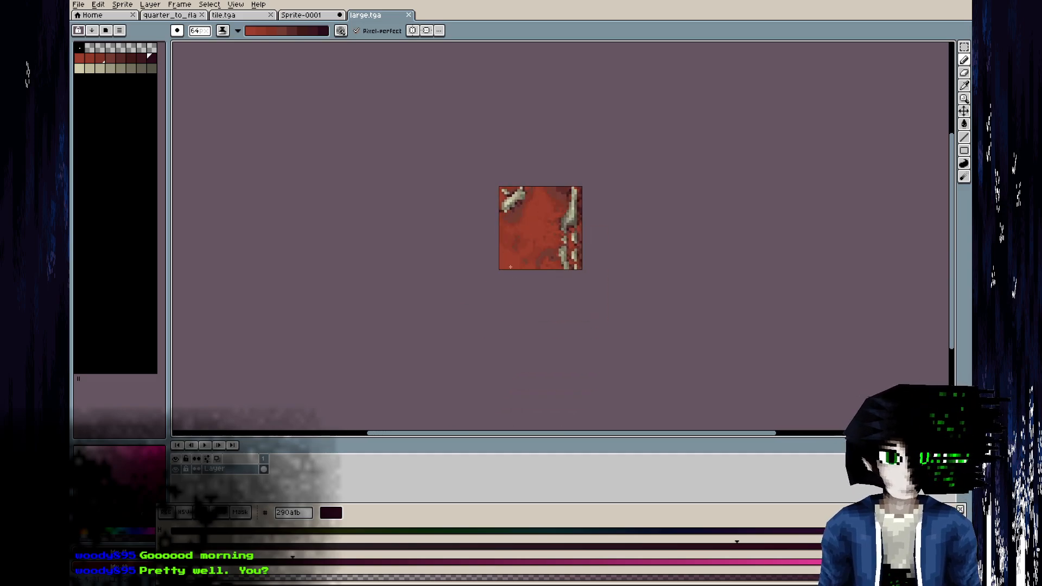
pyautogui.scroll(1, 510, 259)
pyautogui.moveTo(503, 320); pyautogui.dragTo(503, 380, button='middle')
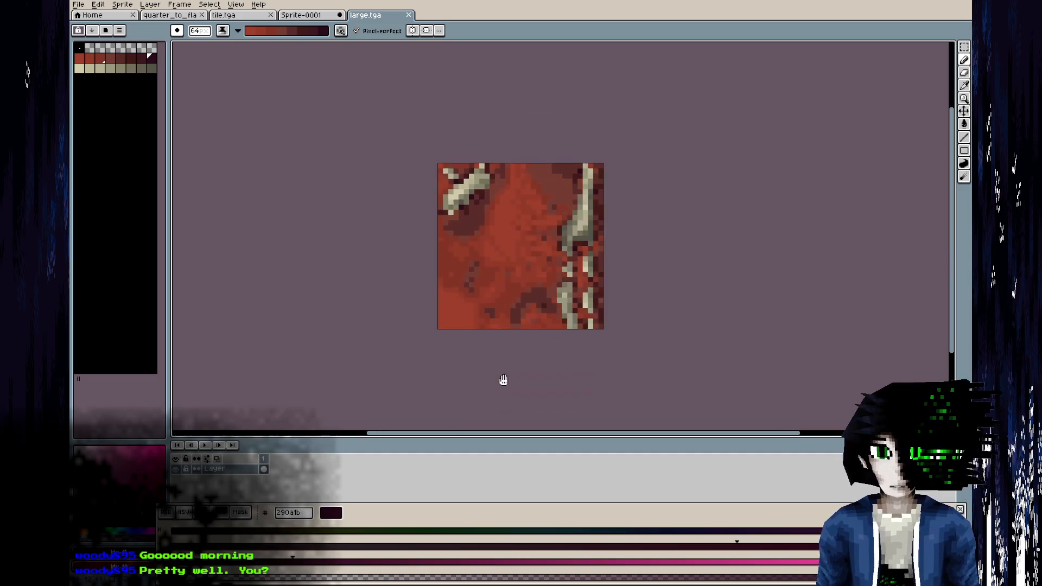
pyautogui.click(78, 4)
pyautogui.click(106, 63)
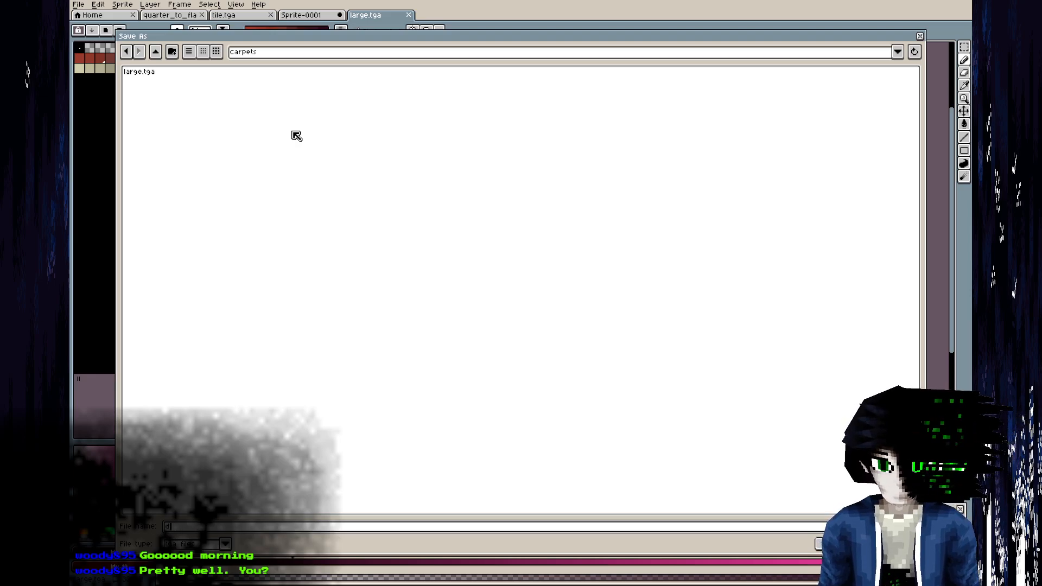
pyautogui.press('Return')
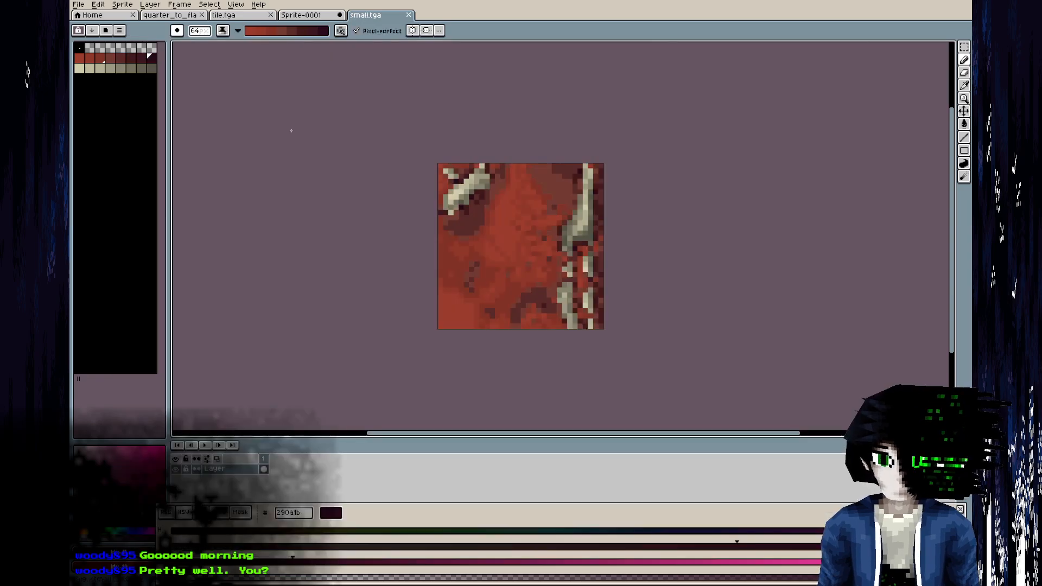
pyautogui.scroll(2, 574, 191)
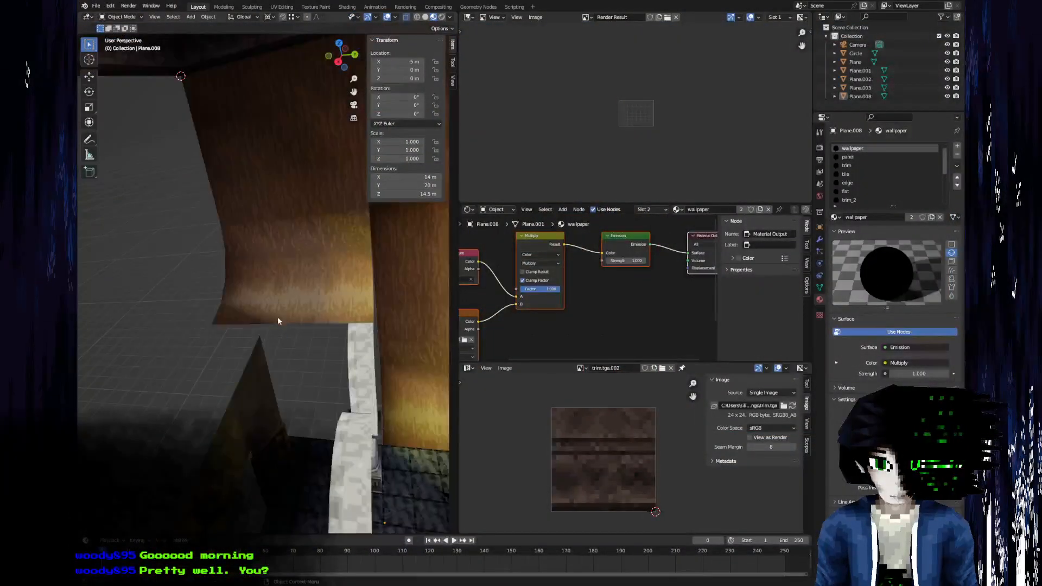
# Switch to Blender and extrude the curved wall's lower edge in Plane.008 by 2 m along X above the arcade.
pyautogui.moveTo(279, 318); pyautogui.dragTo(245, 362, button='middle')
pyautogui.press('2')
pyautogui.click(377, 353)
pyautogui.press('e')
pyautogui.press('x')
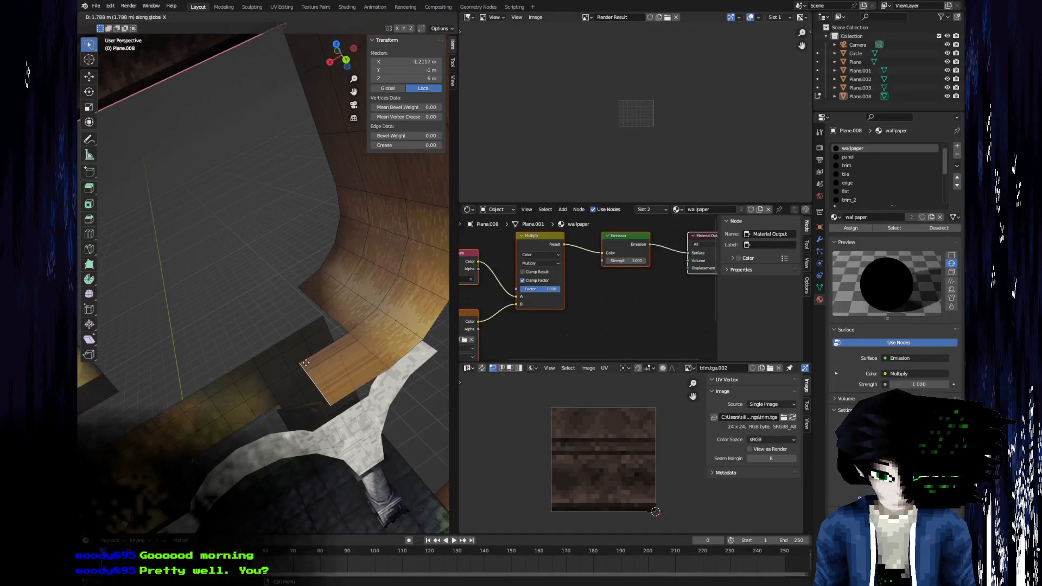
pyautogui.press('2')
pyautogui.press('Return')
# Select the extruded balcony floor face and inspect its fit against the arcade, the wall and the tiled floor below.
pyautogui.moveTo(203, 291); pyautogui.dragTo(249, 350, button='middle')
pyautogui.press('3')
pyautogui.click(315, 319)
pyautogui.moveTo(305, 315); pyautogui.dragTo(391, 387, button='middle')
pyautogui.scroll(-6, 248, 342)
pyautogui.moveTo(247, 341); pyautogui.dragTo(275, 412, button='middle')
pyautogui.scroll(6, 252, 307)
pyautogui.scroll(-5, 153, 249)
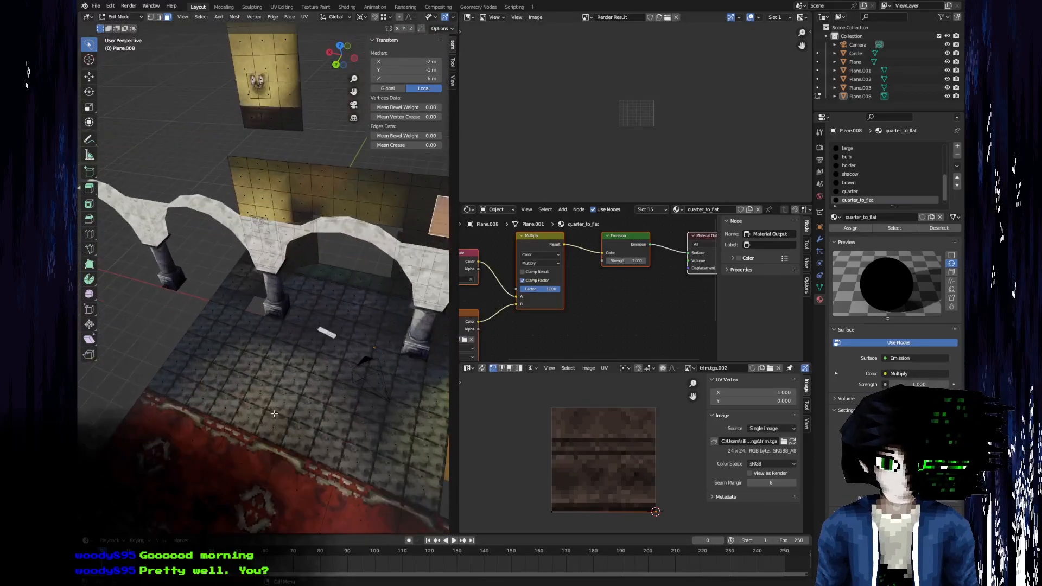
pyautogui.moveTo(317, 492); pyautogui.dragTo(243, 459, button='middle')
pyautogui.keyDown('shift'); pyautogui.moveTo(203, 354); pyautogui.dragTo(238, 417, button='middle'); pyautogui.keyUp('shift')
pyautogui.scroll(2, 208, 320)
pyautogui.moveTo(208, 319); pyautogui.dragTo(256, 332, button='middle')
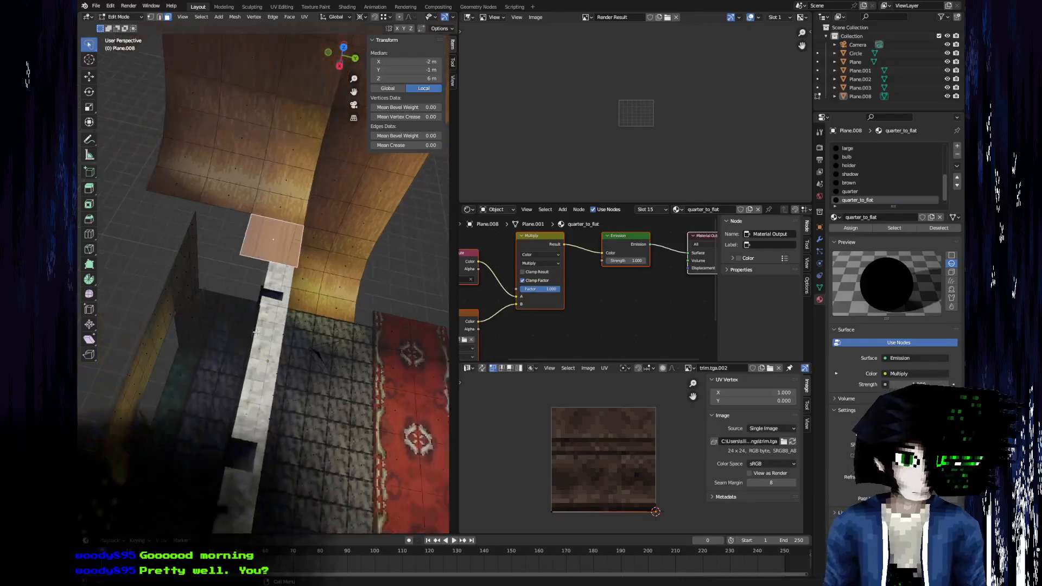
pyautogui.scroll(2, 232, 190)
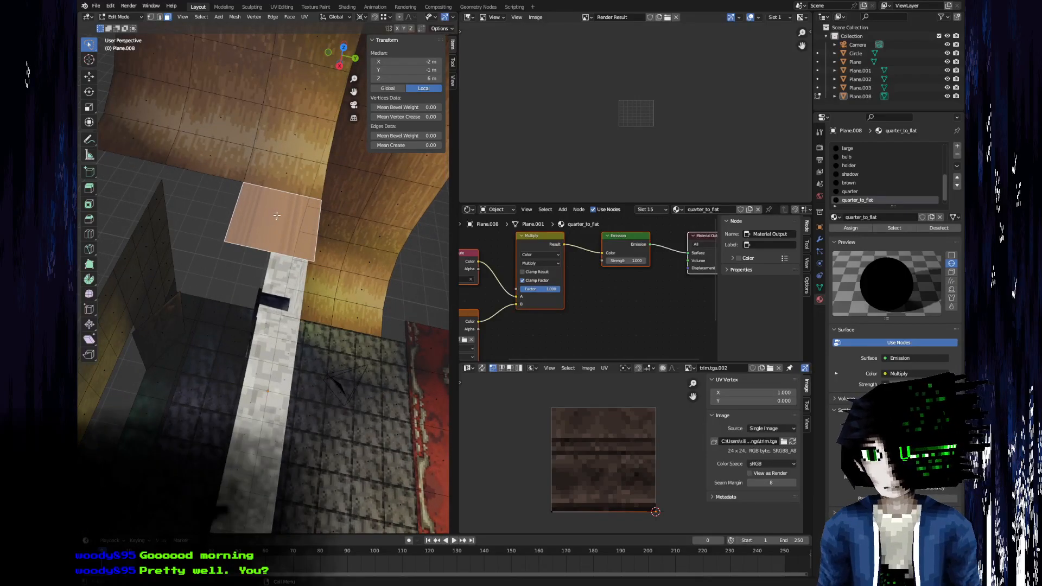
pyautogui.moveTo(287, 216); pyautogui.dragTo(303, 380, button='middle')
pyautogui.scroll(4, 239, 321)
pyautogui.keyDown('shift'); pyautogui.moveTo(204, 284); pyautogui.dragTo(293, 350, button='middle'); pyautogui.keyUp('shift')
pyautogui.scroll(2, 293, 346)
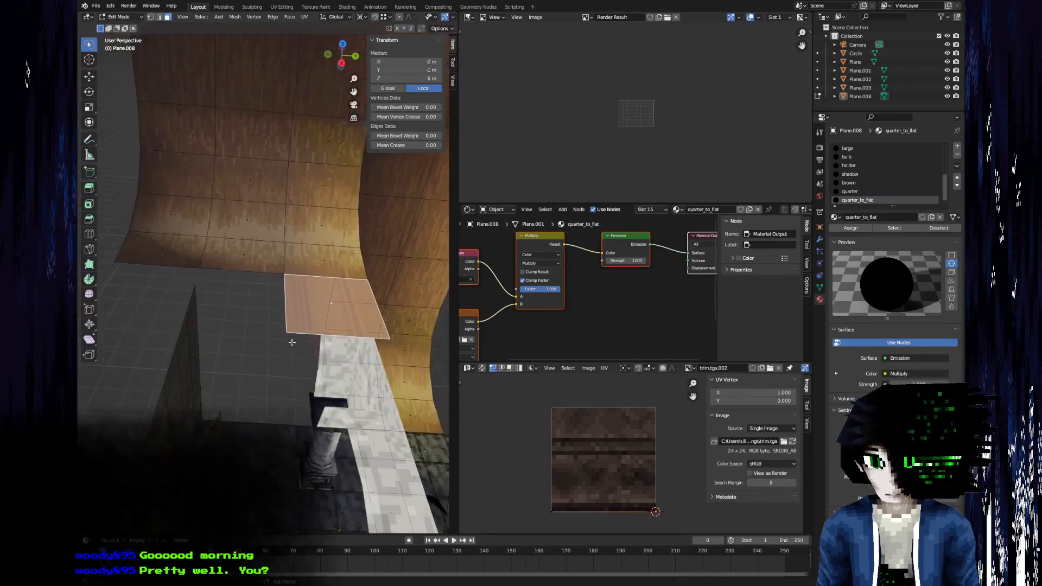
# Enlarge the balcony floor face by moving its side edge -1 m along Y and its front edge 1 m along X.
pyautogui.press('2')
pyautogui.click(288, 299)
pyautogui.press('g')
pyautogui.rightClick(258, 302)
pyautogui.press('3')
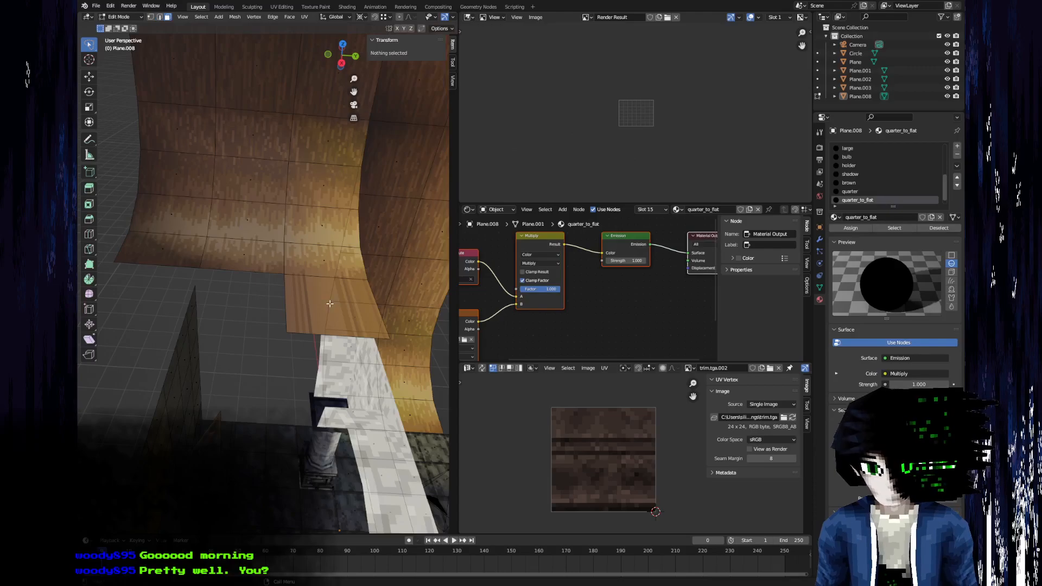
pyautogui.click(329, 304)
pyautogui.press('2')
pyautogui.click(284, 304)
pyautogui.write('gx.5')
pyautogui.press('BackSpace')
pyautogui.press('BackSpace')
pyautogui.write('1-')
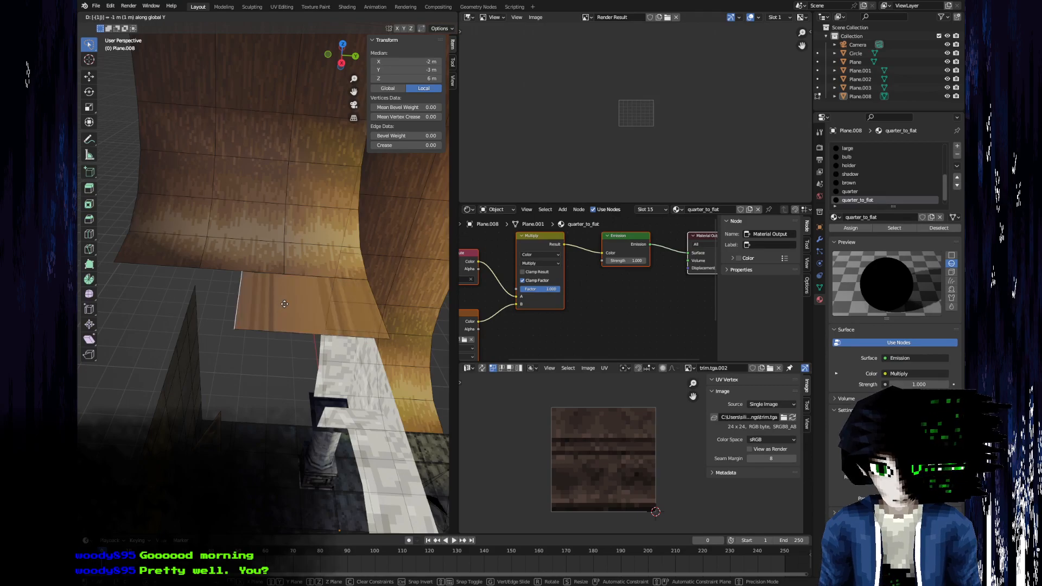
pyautogui.press('Return')
pyautogui.click(258, 339)
pyautogui.write('gx1')
pyautogui.press('Return')
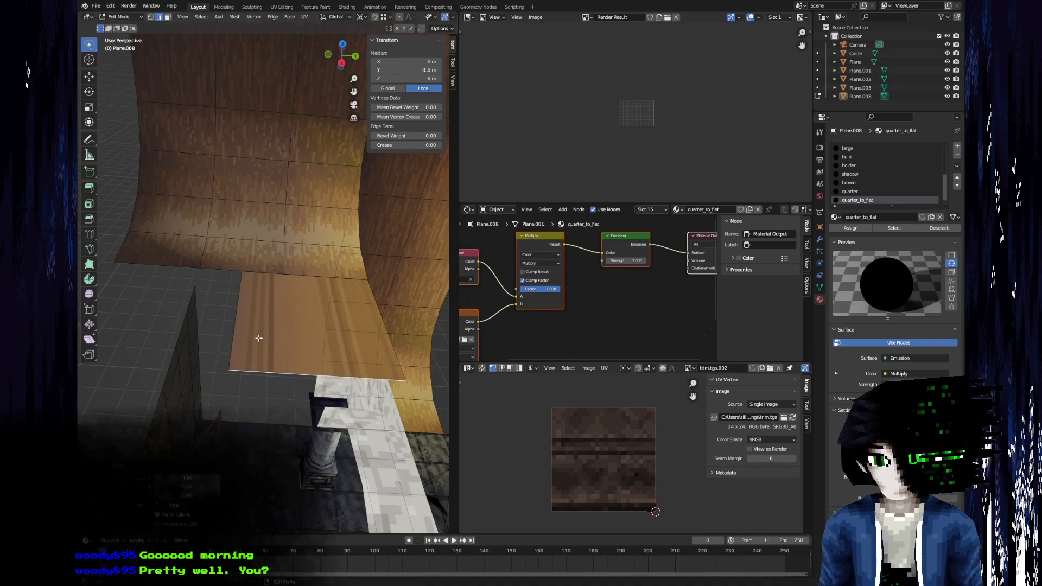
# Unwrap the UVs of the enlarged balcony floor face.
pyautogui.click(182, 400)
pyautogui.click(284, 321)
pyautogui.press('u')
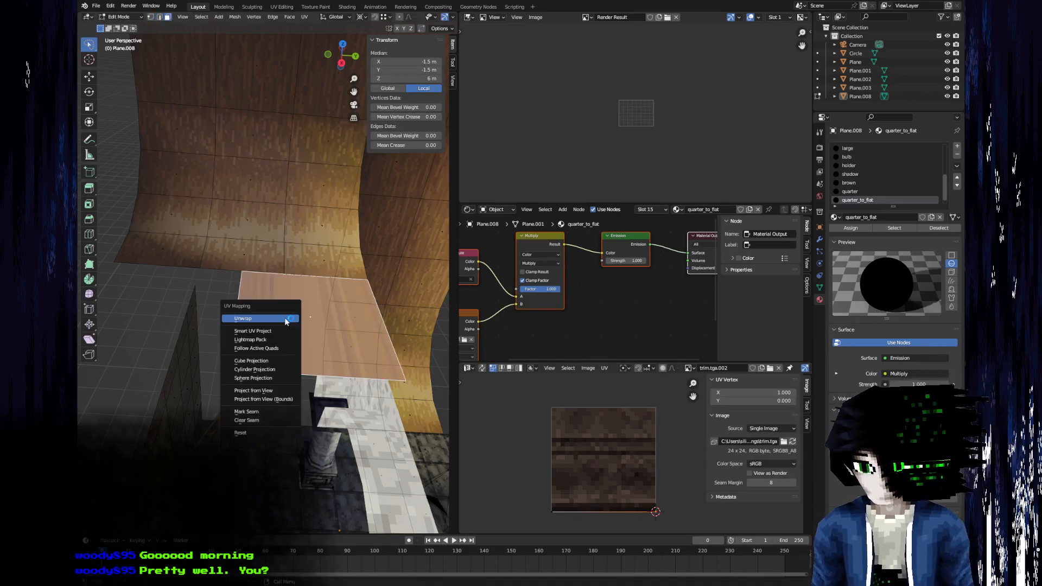
pyautogui.click(282, 319)
pyautogui.scroll(-1, 612, 434)
pyautogui.moveTo(596, 426); pyautogui.dragTo(592, 431, button='middle')
pyautogui.moveTo(375, 304); pyautogui.dragTo(313, 338, button='middle')
pyautogui.moveTo(296, 285); pyautogui.dragTo(210, 304, button='middle')
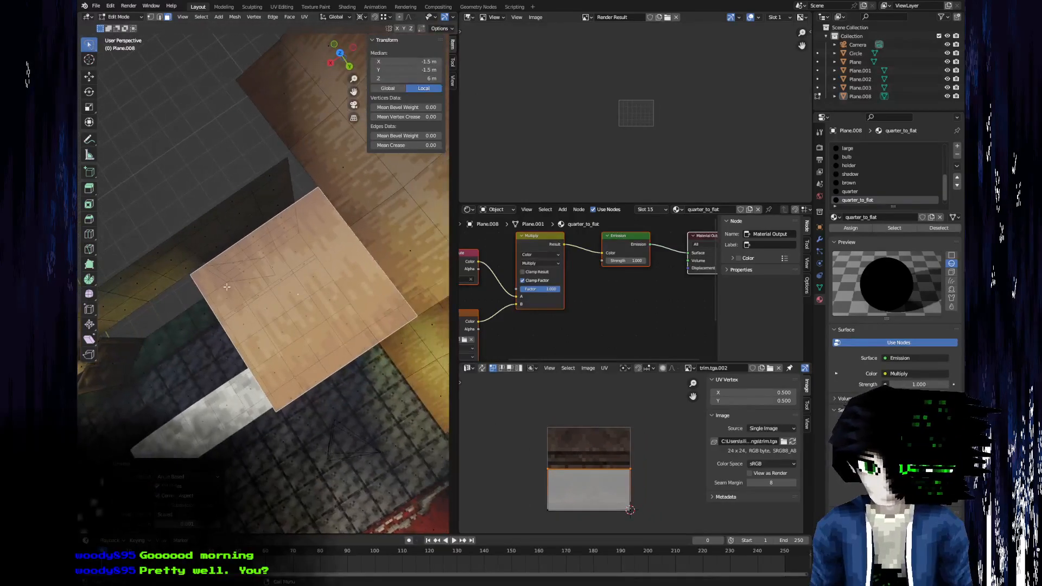
pyautogui.moveTo(603, 488); pyautogui.dragTo(612, 461, button='middle')
pyautogui.scroll(3, 622, 470)
# Try to apply all transforms to Plane.008 in Object Mode.
pyautogui.hotkey('ctrl', 'a')
pyautogui.press('Escape')
pyautogui.press('Tab')
pyautogui.hotkey('ctrl', 'a')
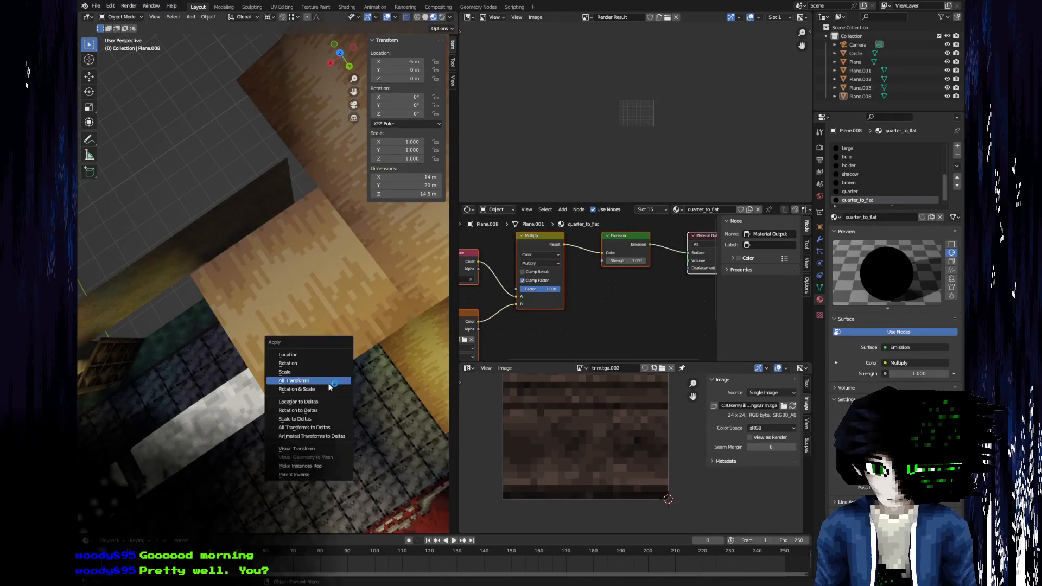
pyautogui.click(328, 382)
# Unwrap the balcony floor face's UVs again in Edit Mode.
pyautogui.press('Tab')
pyautogui.click(295, 293)
pyautogui.press('l')
pyautogui.press('u')
pyautogui.click(295, 295)
pyautogui.scroll(-3, 596, 459)
pyautogui.moveTo(255, 435); pyautogui.dragTo(245, 399, button='middle')
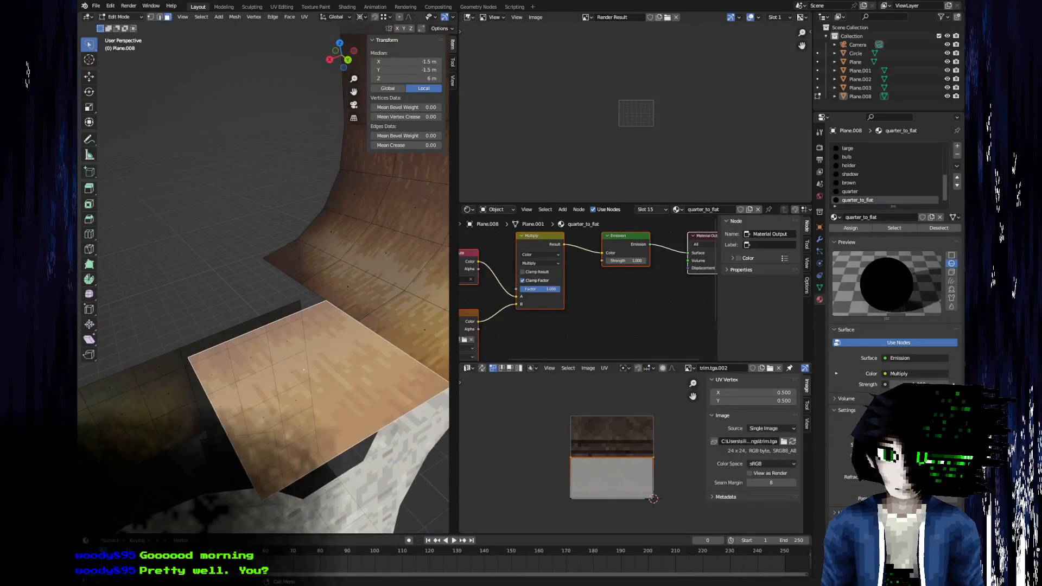
# Return to Object Mode and add a new Indifference Engine material.
pyautogui.press('Tab')
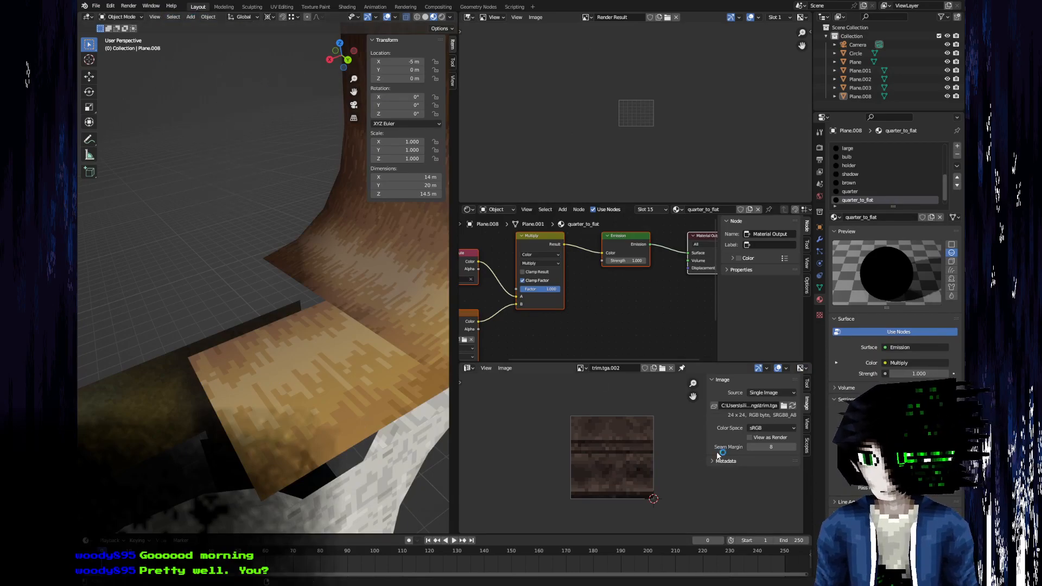
pyautogui.click(191, 17)
pyautogui.moveTo(217, 204)
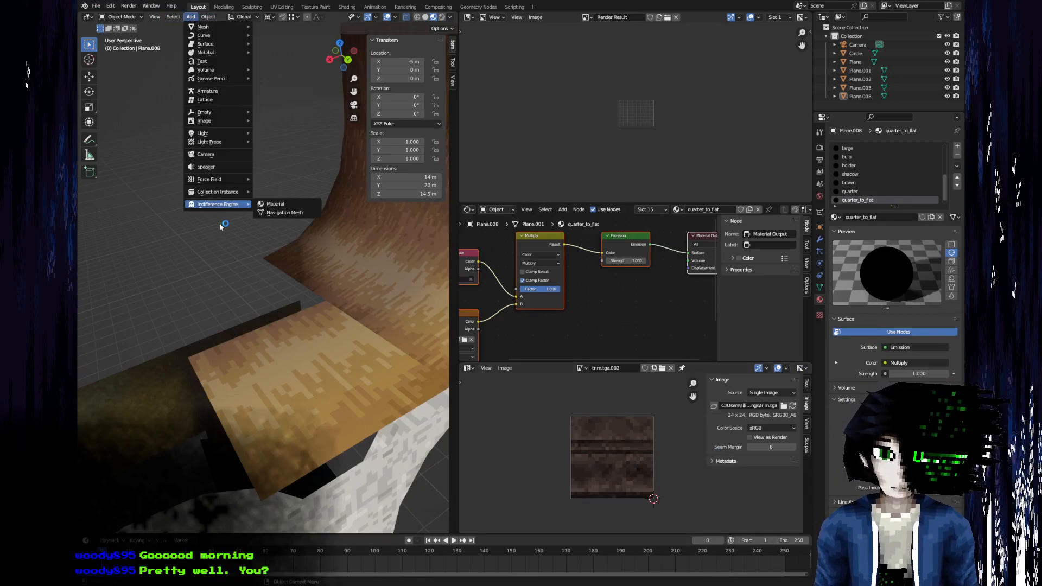
pyautogui.click(271, 204)
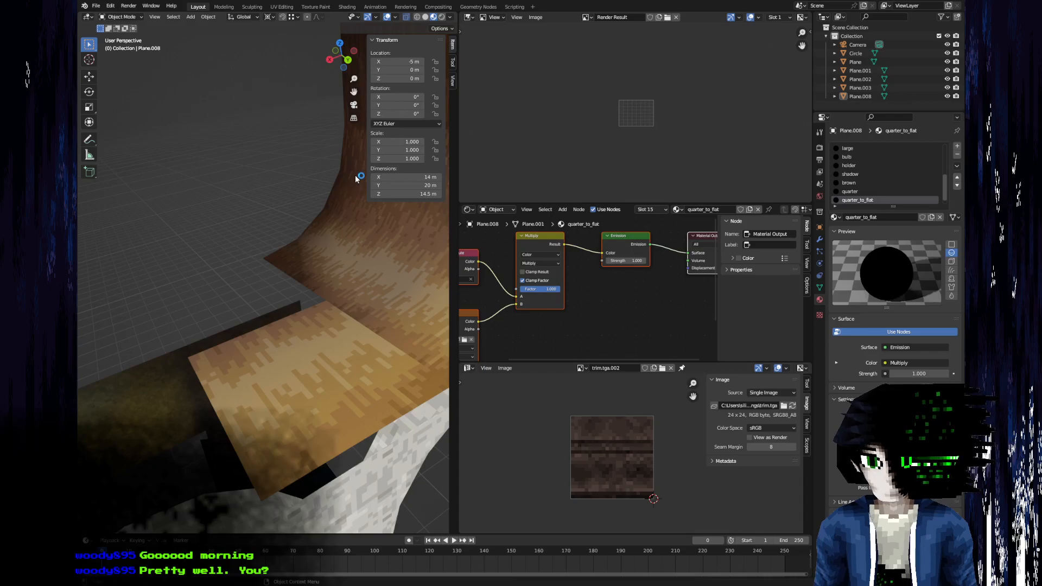
# Add a material slot holding the existing "small" material to Plane.008 and assign it to the balcony floor face.
pyautogui.moveTo(266, 224); pyautogui.dragTo(273, 242, button='middle')
pyautogui.press('Tab')
pyautogui.press('Tab')
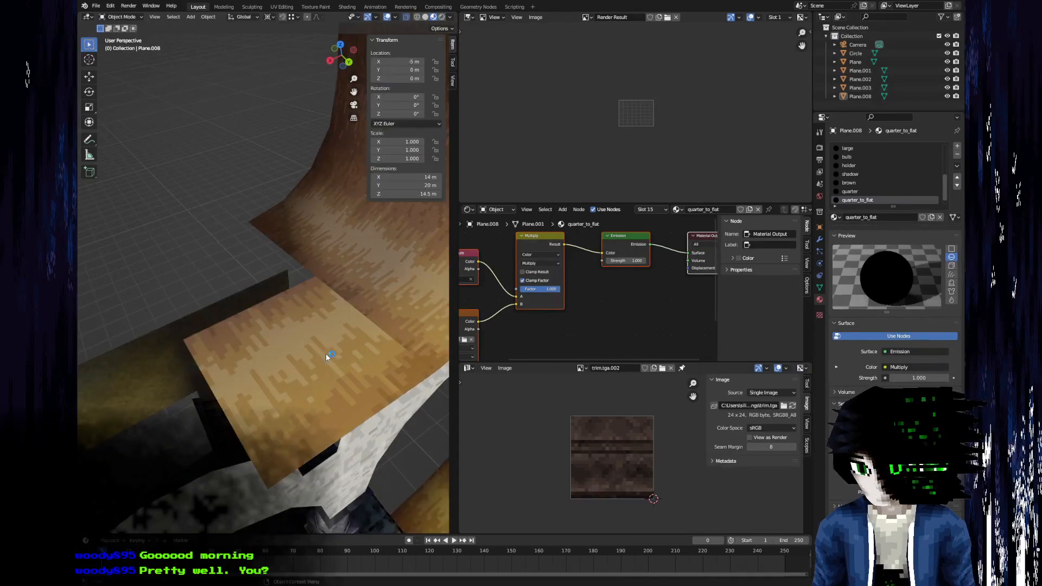
pyautogui.scroll(-1, 863, 187)
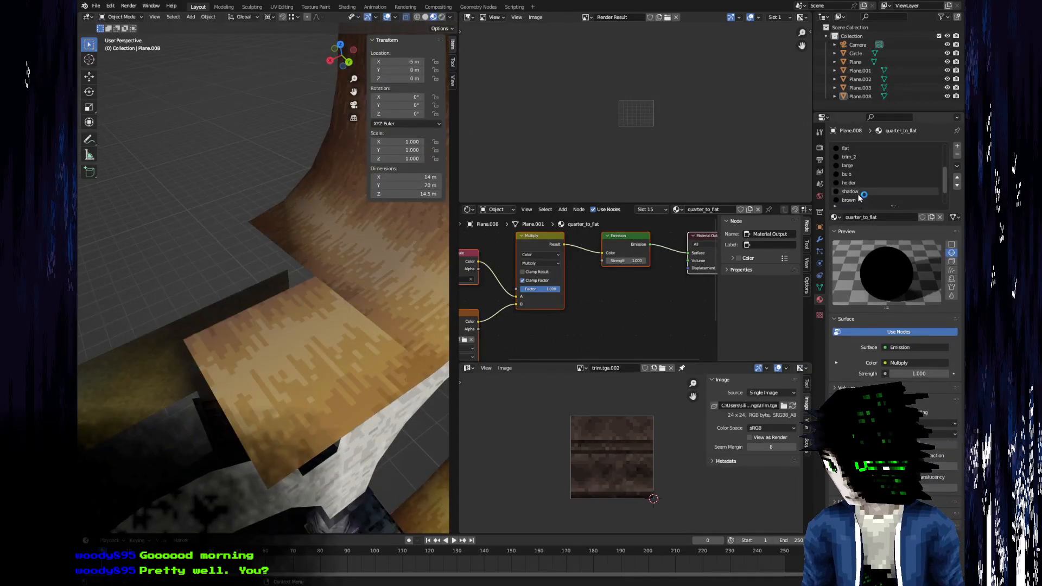
pyautogui.click(867, 200)
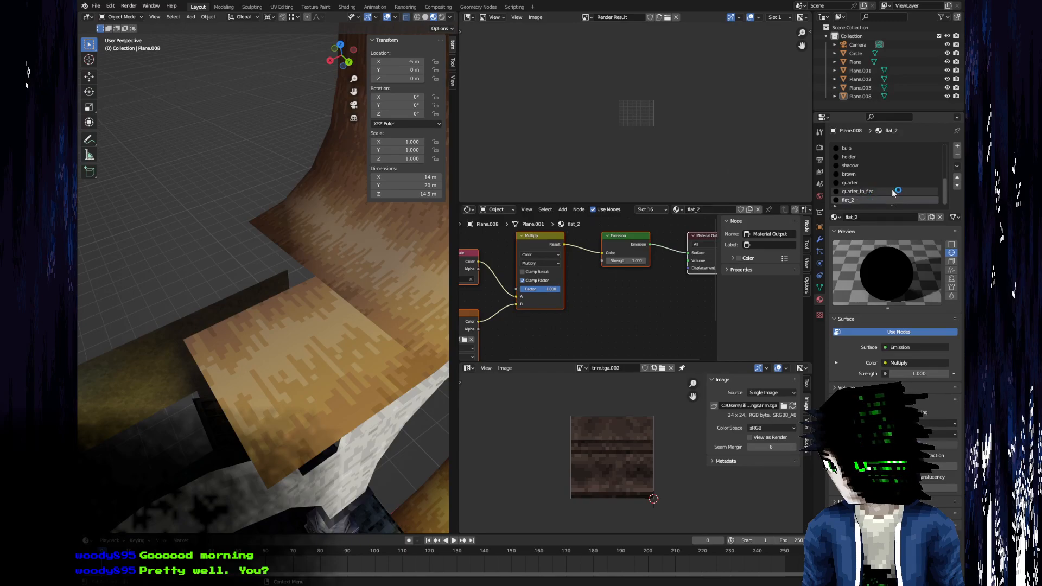
pyautogui.click(958, 146)
pyautogui.click(835, 217)
pyautogui.scroll(-10, 859, 290)
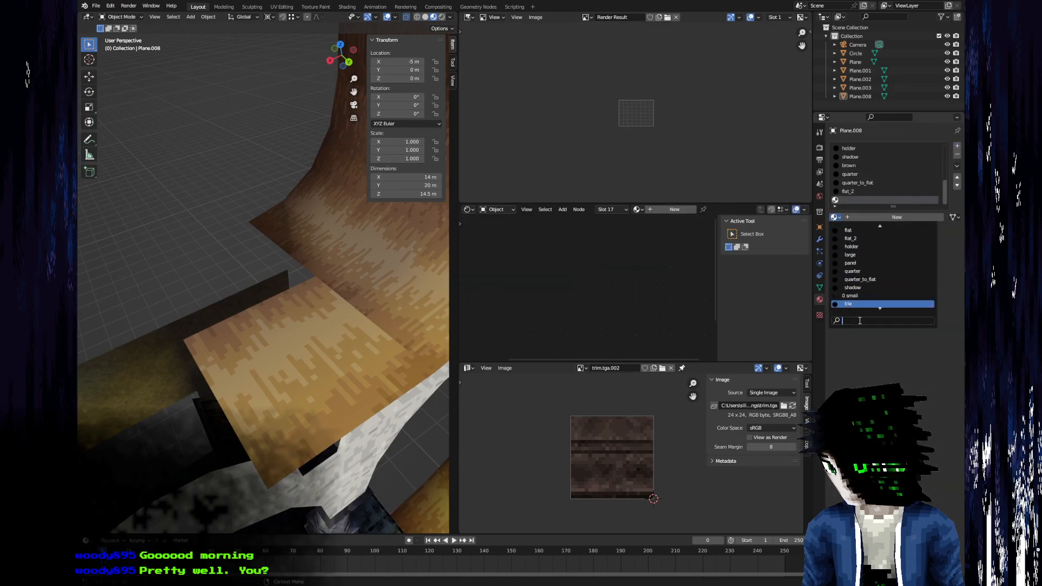
pyautogui.click(856, 263)
pyautogui.press('Tab')
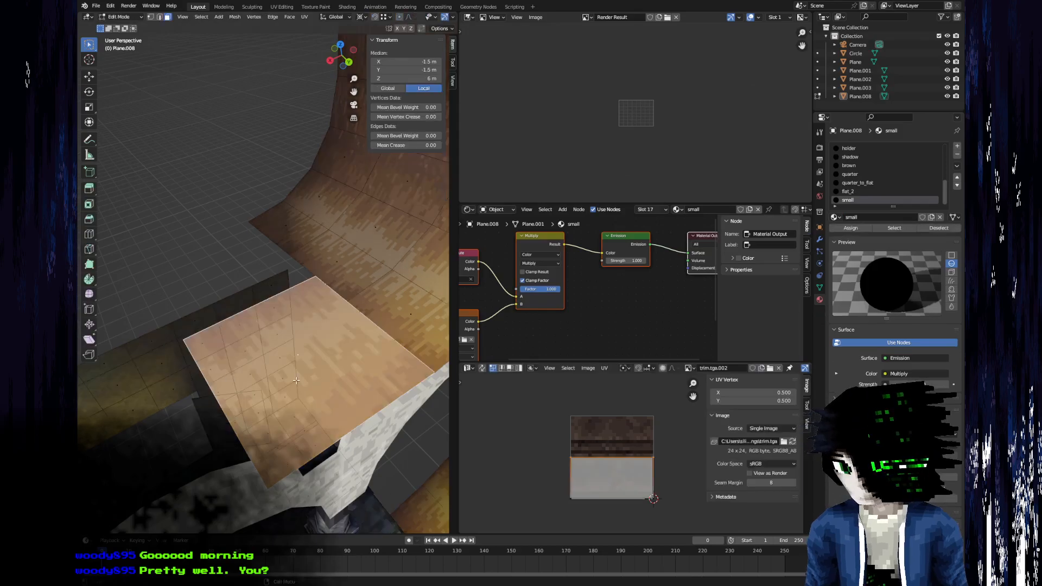
pyautogui.click(851, 228)
pyautogui.moveTo(293, 347); pyautogui.dragTo(316, 377, button='middle')
# Switch to Aseprite and show small.tga tiled along the Y axis.
pyautogui.hotkey('alt', 'Tab')
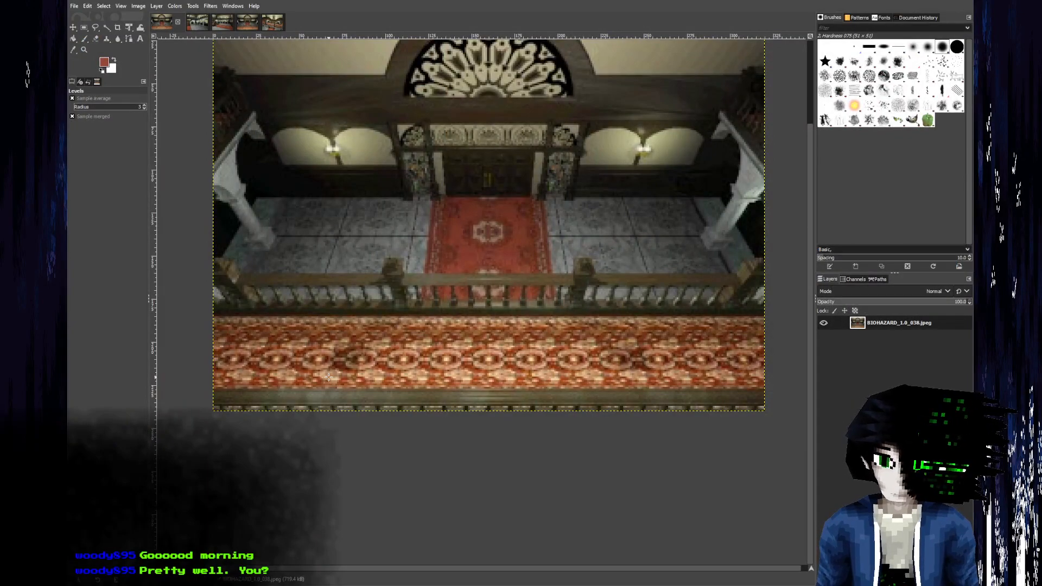
pyautogui.hotkey('alt', 'Tab')
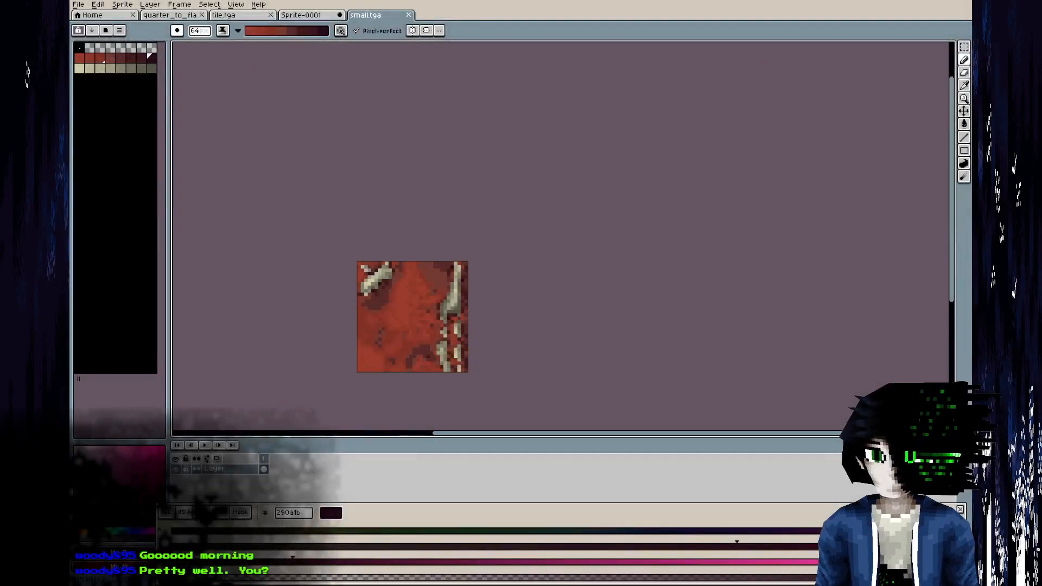
pyautogui.click(235, 4)
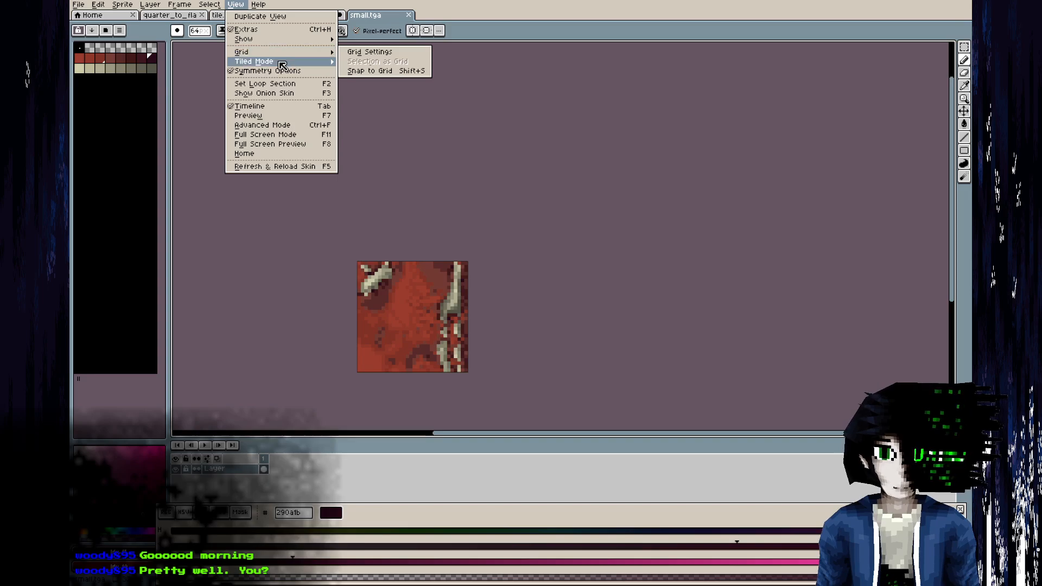
pyautogui.moveTo(279, 62)
pyautogui.click(383, 90)
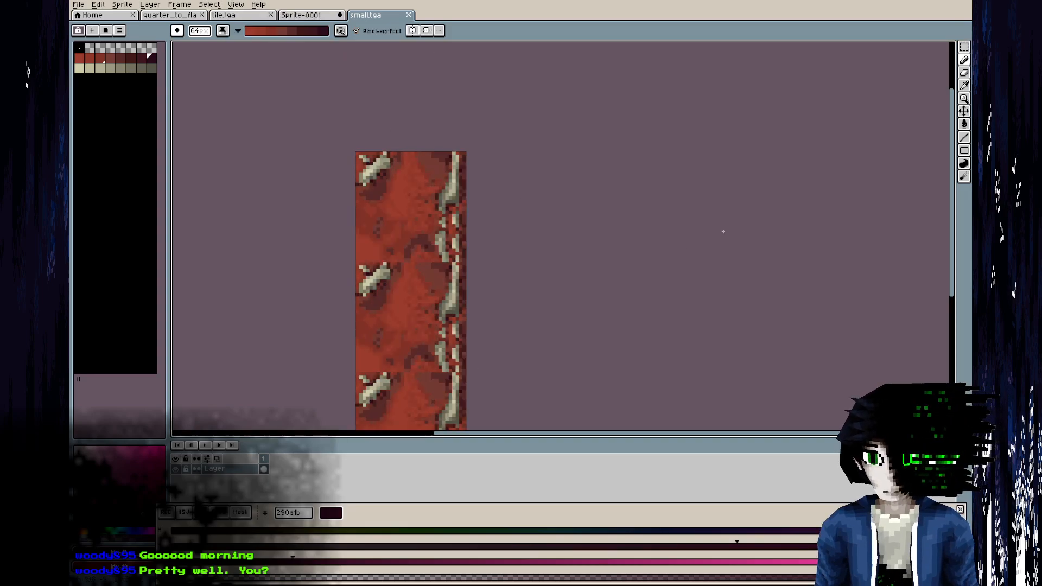
pyautogui.scroll(3, 669, 209)
# Check the carpet reference in GIMP and set the small.tga canvas width to 48 px.
pyautogui.hotkey('alt', 'Tab')
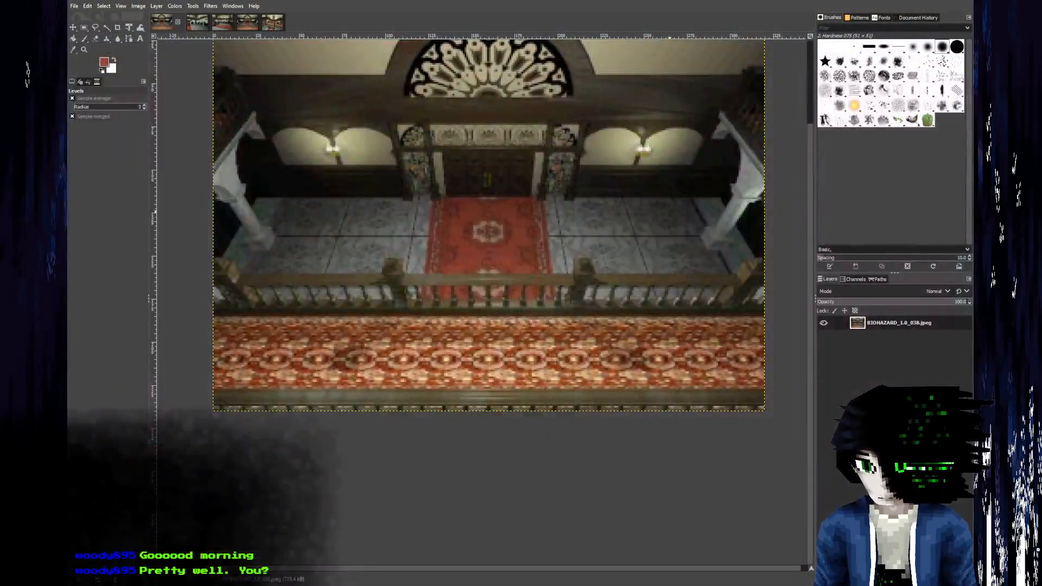
pyautogui.hotkey('alt', 'Tab')
pyautogui.click(122, 4)
pyautogui.click(143, 61)
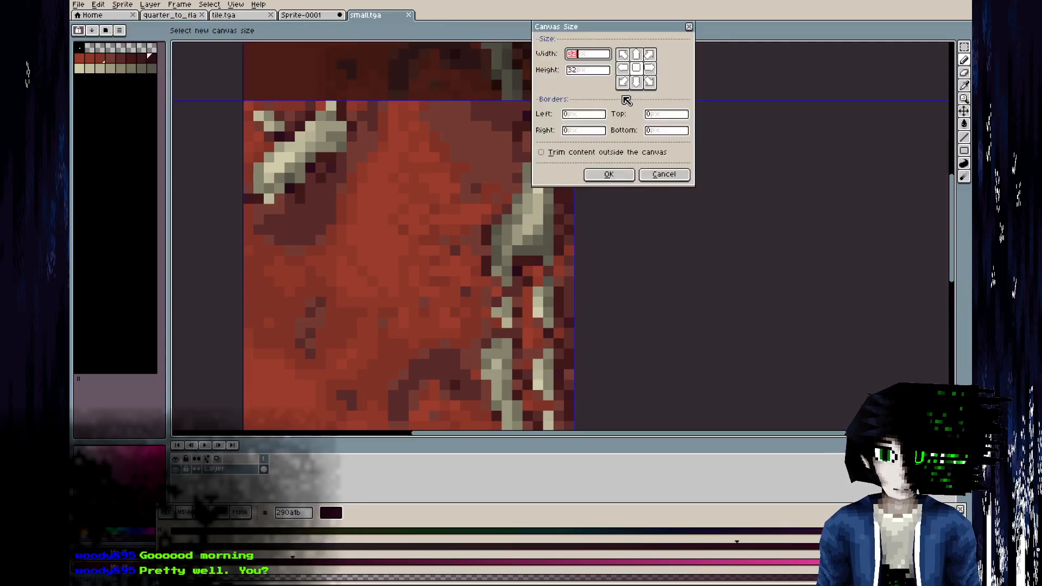
pyautogui.write('48')
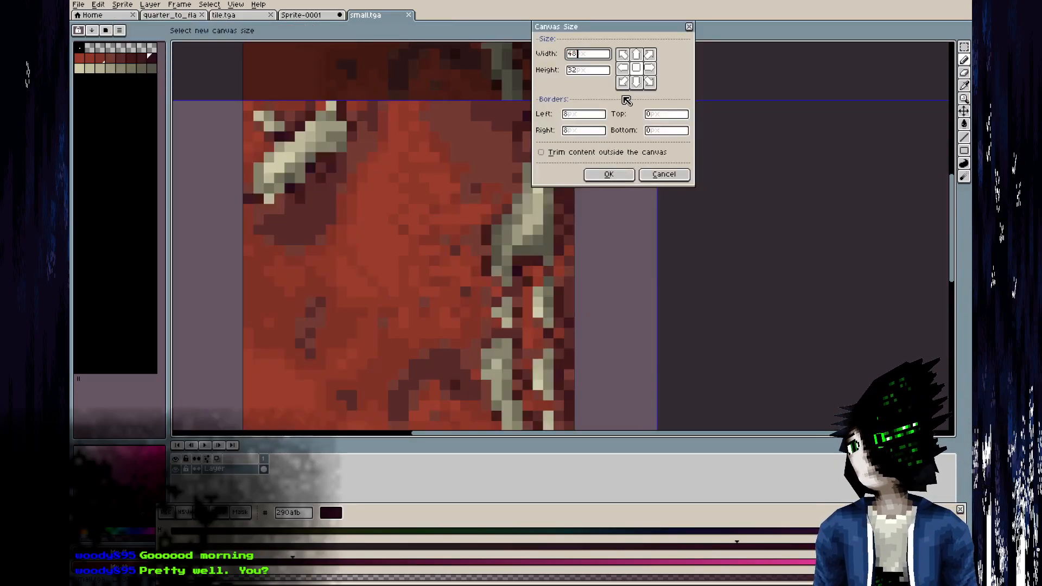
pyautogui.press('Return')
pyautogui.scroll(-3, 606, 115)
# Compare with the carpet reference and cut all the old artwork from the small.tga canvas.
pyautogui.hotkey('alt', 'Tab')
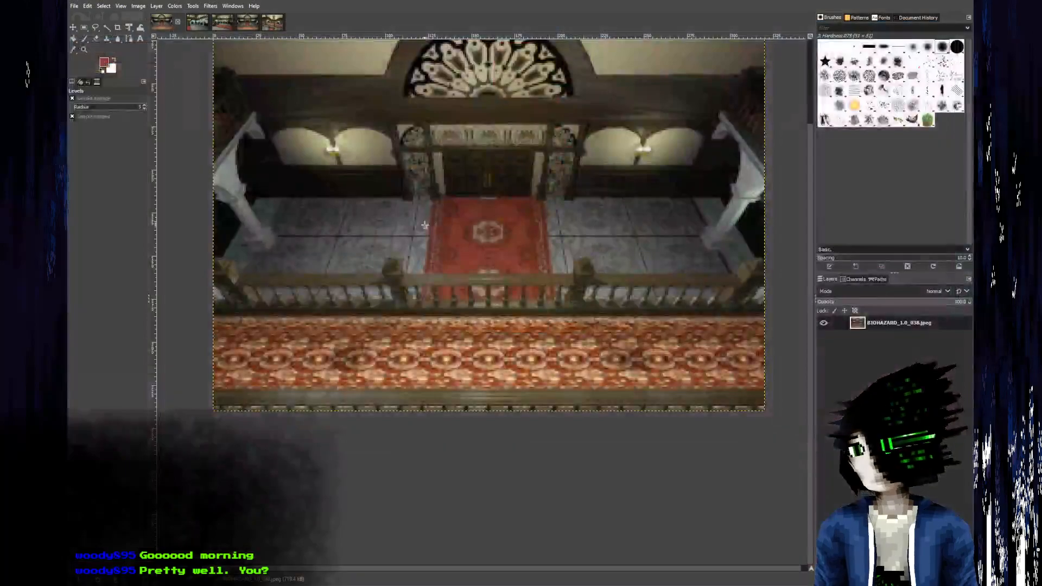
pyautogui.hotkey('alt', 'Tab')
pyautogui.moveTo(518, 186); pyautogui.dragTo(487, 254, button='middle')
pyautogui.hotkey('ctrl', 'a')
pyautogui.hotkey('ctrl', 'x')
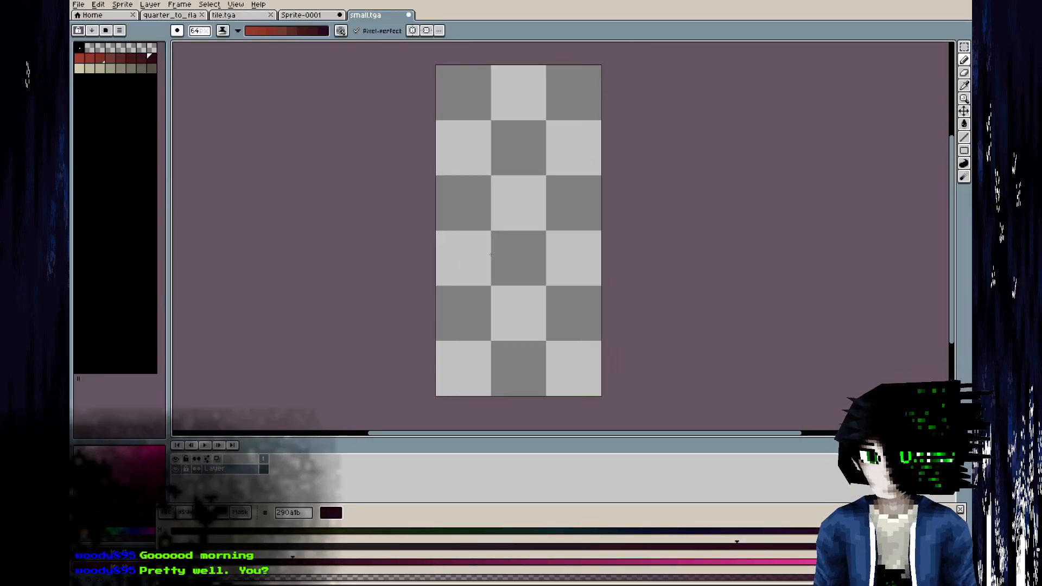
# Examine the carpet reference up close in GIMP and fill the empty canvas in Aseprite with the red 993b2b.
pyautogui.hotkey('alt', 'Tab')
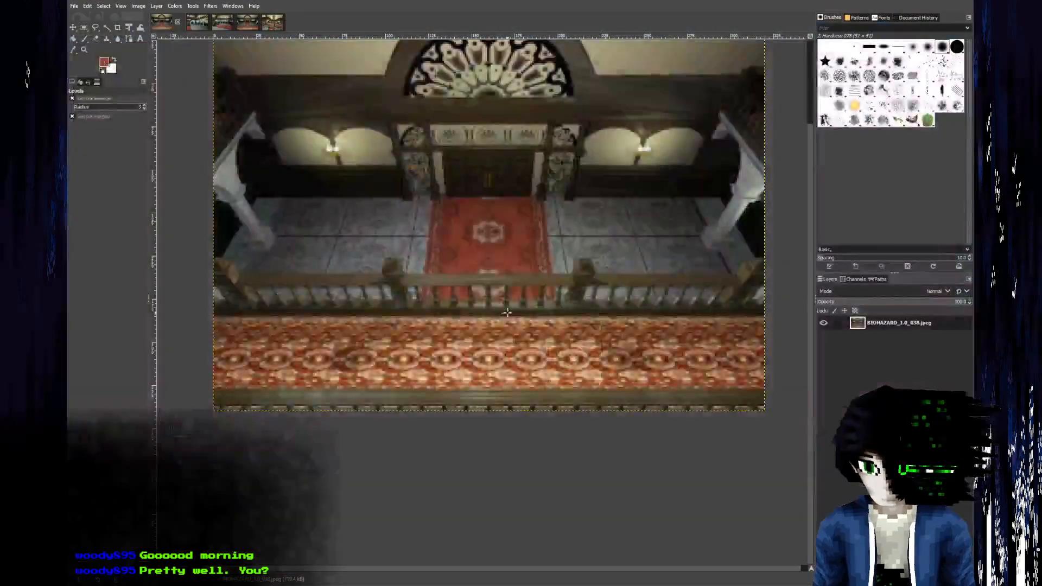
pyautogui.keyDown('ctrl'); pyautogui.scroll(2, 417, 341); pyautogui.keyUp('ctrl')
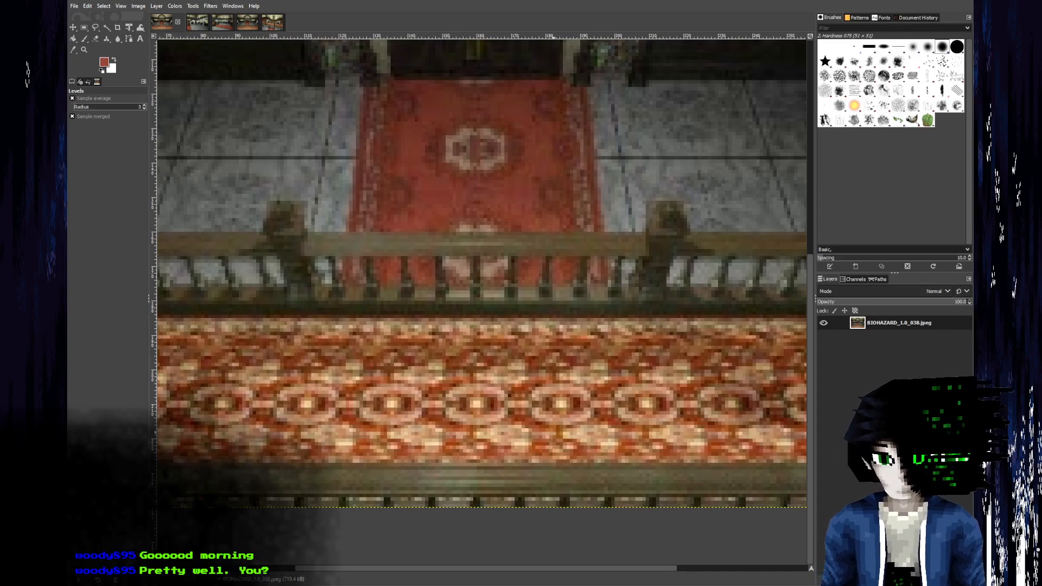
pyautogui.hotkey('alt', 'Tab')
pyautogui.click(555, 247)
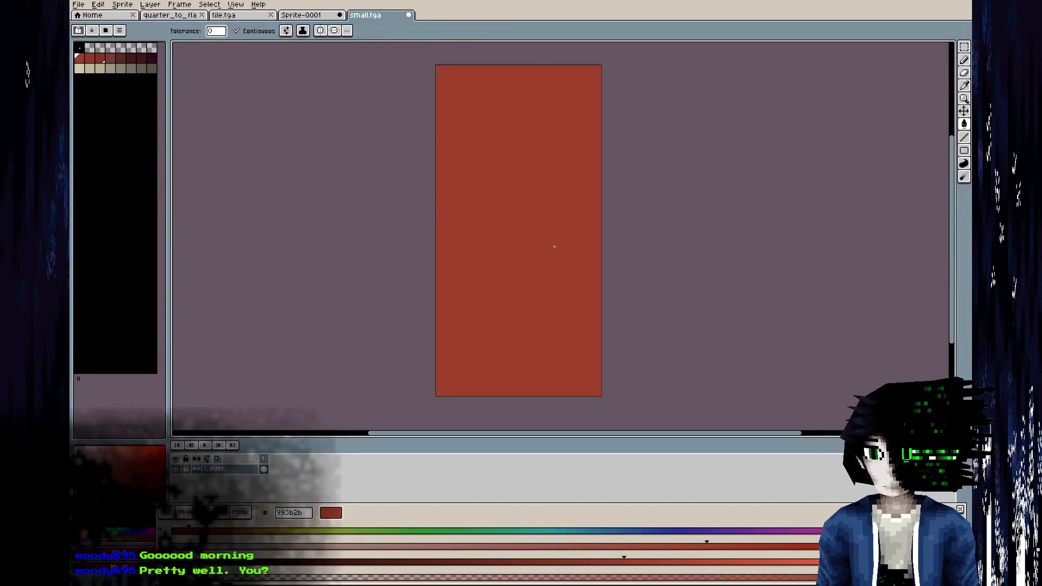
# Choose the cream colour cfcca9 and reduce the pencil size to 1 px.
pyautogui.hotkey('alt', 'Tab')
pyautogui.hotkey('alt', 'Tab')
pyautogui.click(81, 69)
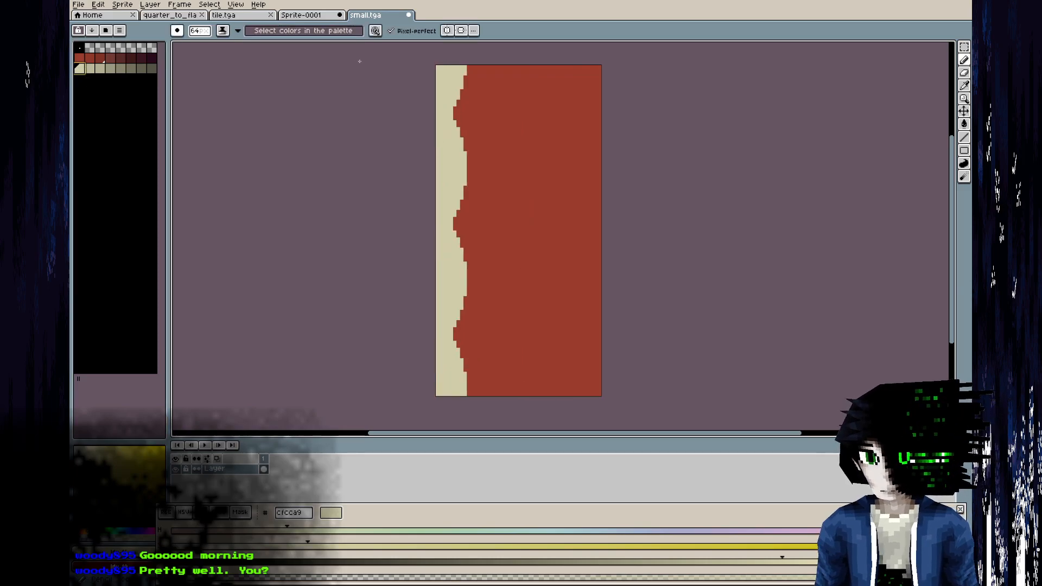
pyautogui.hotkey('ctrl', 'z')
pyautogui.hotkey('ctrl', 'z')
pyautogui.click(201, 31)
pyautogui.moveTo(226, 47); pyautogui.dragTo(157, 46)
# Draw an irregular vertical cream border strip slightly inside the texture's right edge, following the carpet reference.
pyautogui.hotkey('alt', 'Tab')
pyautogui.hotkey('alt', 'Tab')
pyautogui.moveTo(596, 191); pyautogui.dragTo(599, 246)
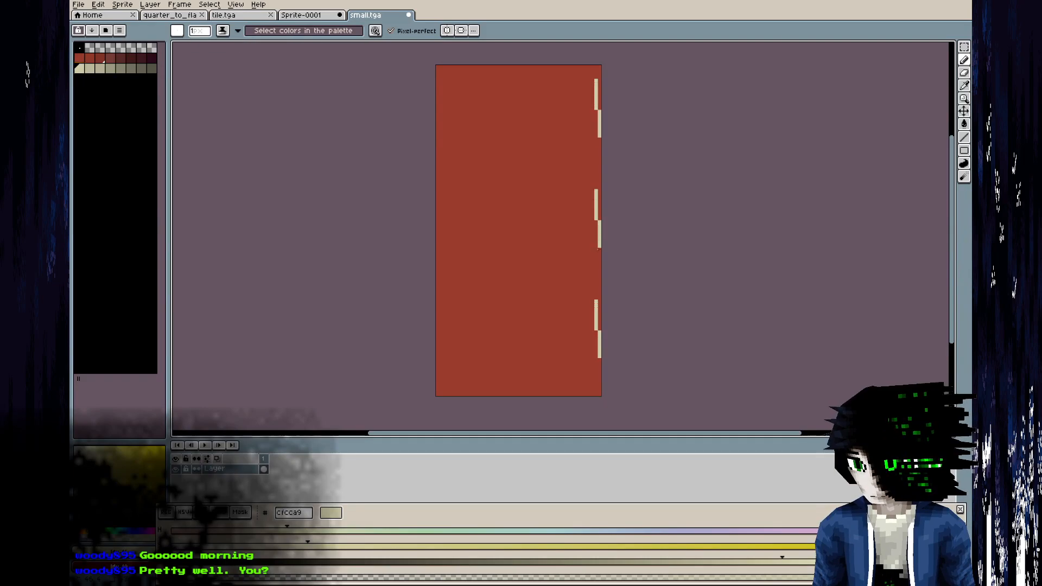
pyautogui.hotkey('ctrl', 'z')
pyautogui.moveTo(593, 286)
pyautogui.mouseDown()
pyautogui.moveTo(579, 204)
pyautogui.moveTo(588, 269)
pyautogui.mouseUp()
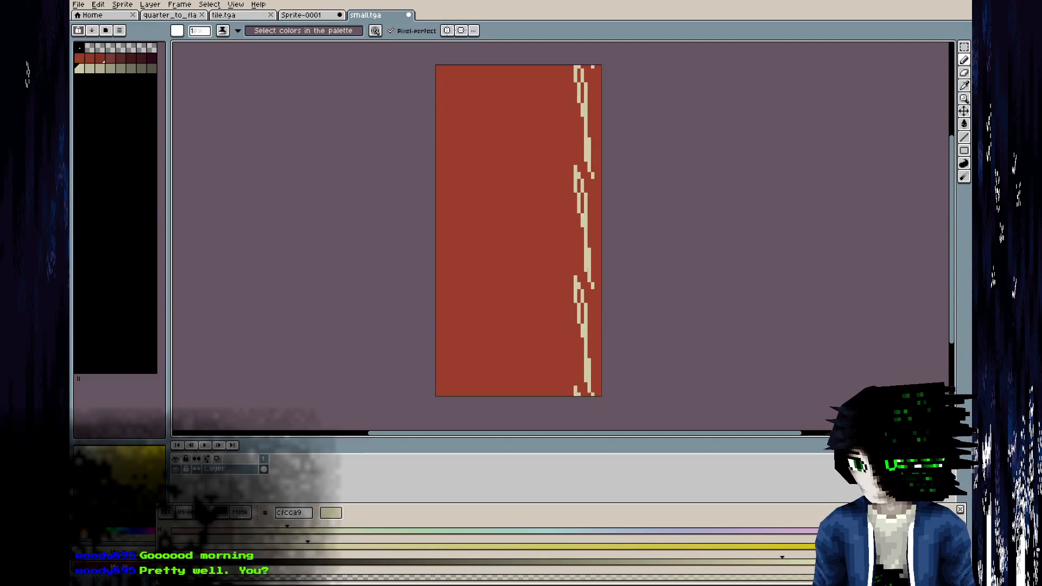
pyautogui.moveTo(579, 228); pyautogui.dragTo(583, 266)
# Try to draw a slanted cream oval motif in the middle of the texture.
pyautogui.hotkey('alt', 'Tab')
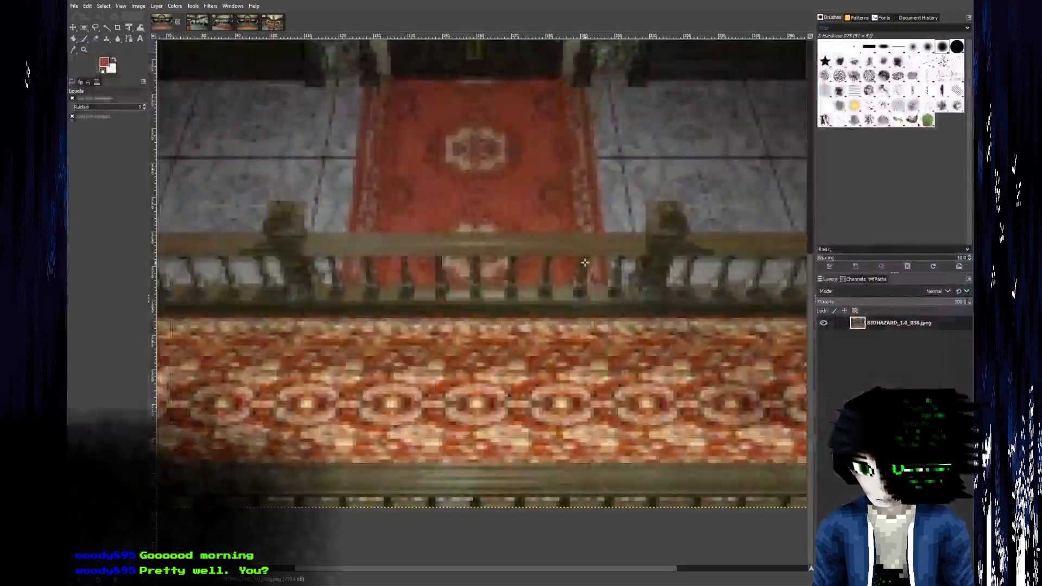
pyautogui.hotkey('alt', 'Tab')
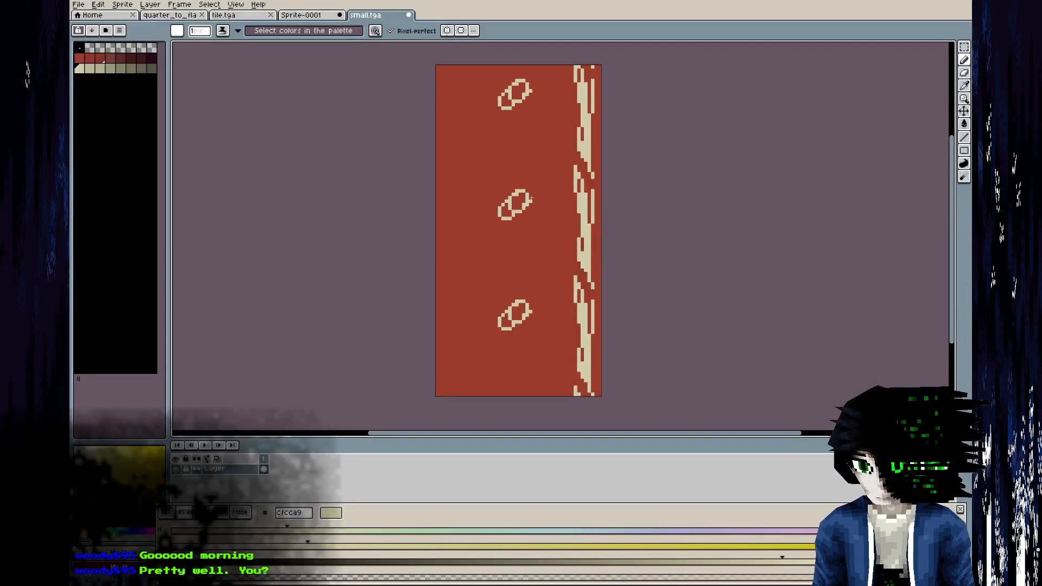
pyautogui.moveTo(509, 229); pyautogui.dragTo(514, 210)
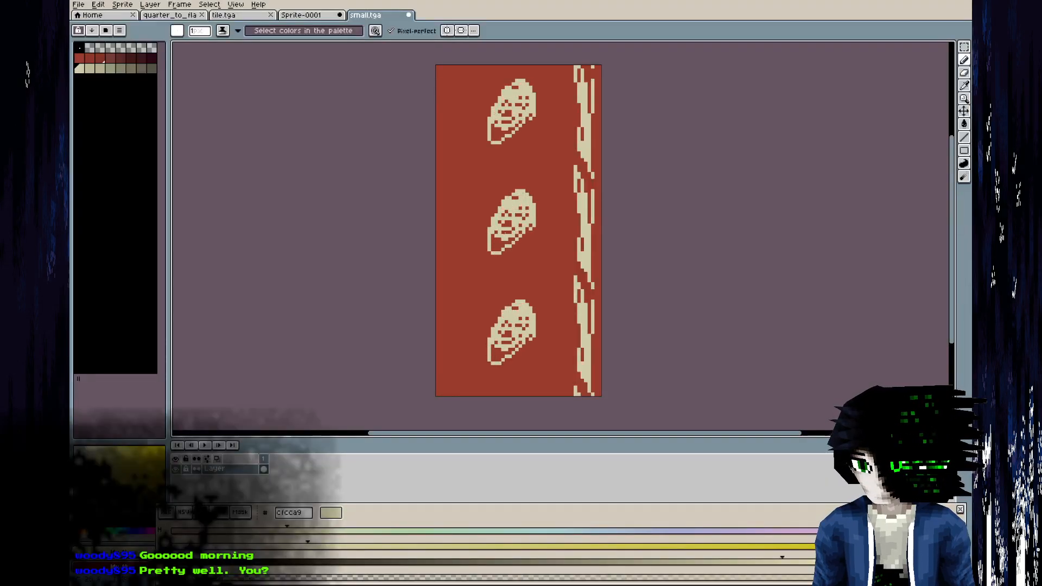
pyautogui.hotkey('ctrl', 'z')
# Outline a cream crescent along the texture's left edge and a curved teardrop beside it, checking the carpet reference.
pyautogui.hotkey('alt', 'Tab')
pyautogui.hotkey('alt', 'Tab')
pyautogui.hotkey('alt', 'Tab')
pyautogui.hotkey('alt', 'Tab')
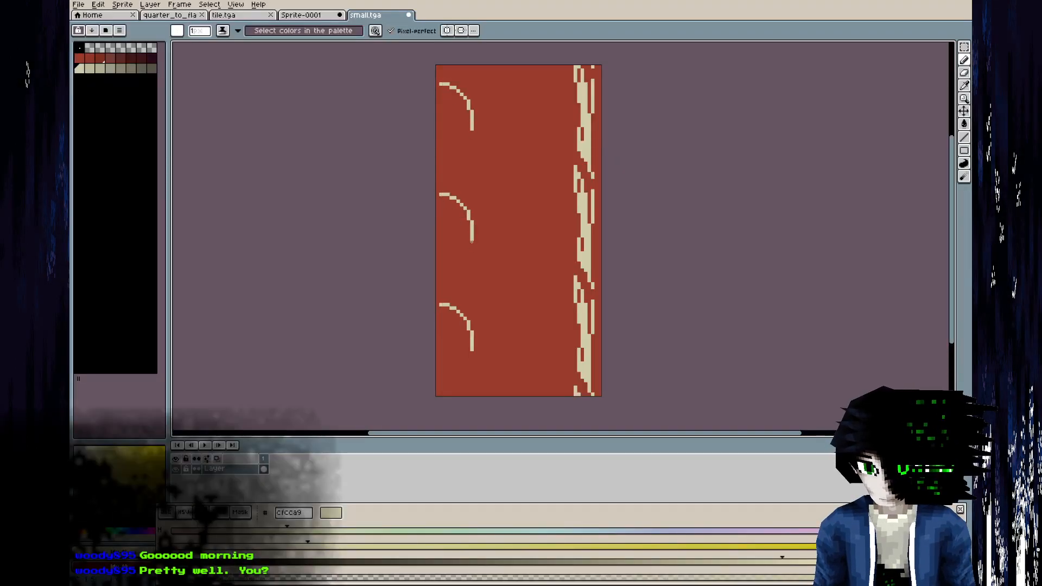
pyautogui.hotkey('alt', 'Tab')
pyautogui.hotkey('alt', 'Tab')
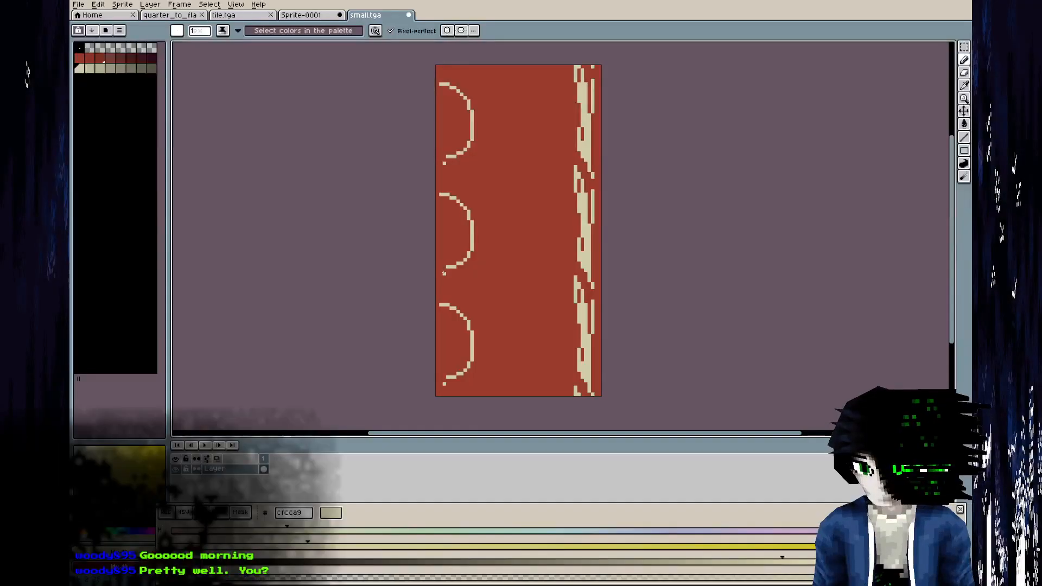
pyautogui.hotkey('alt', 'Tab')
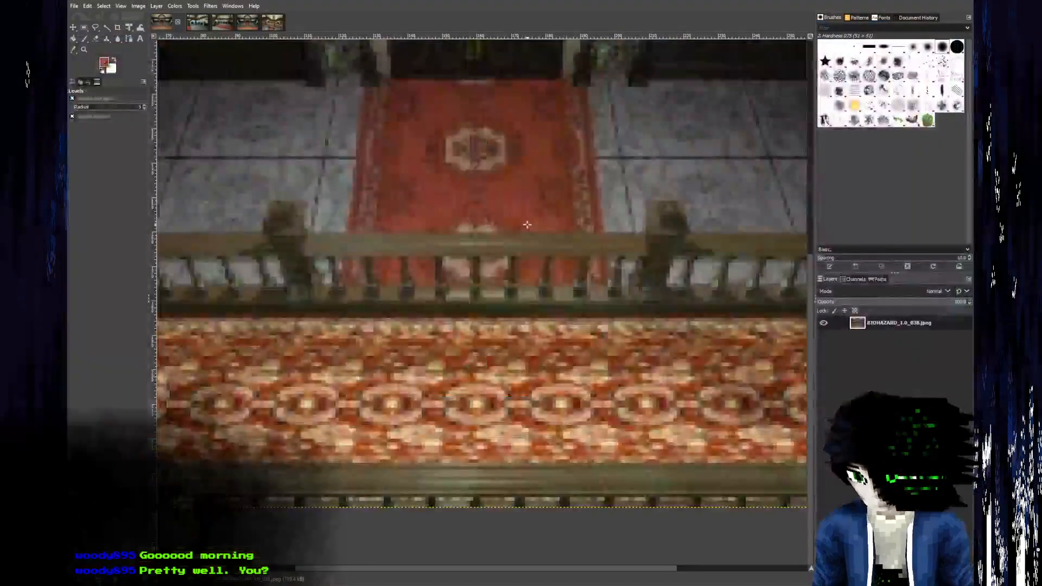
pyautogui.hotkey('alt', 'Tab')
pyautogui.moveTo(551, 234); pyautogui.dragTo(481, 184)
# Close the crescent and teardrop outlines and fill both shapes with cream.
pyautogui.press('g')
pyautogui.click(520, 212)
pyautogui.hotkey('ctrl', 'z')
pyautogui.press('b')
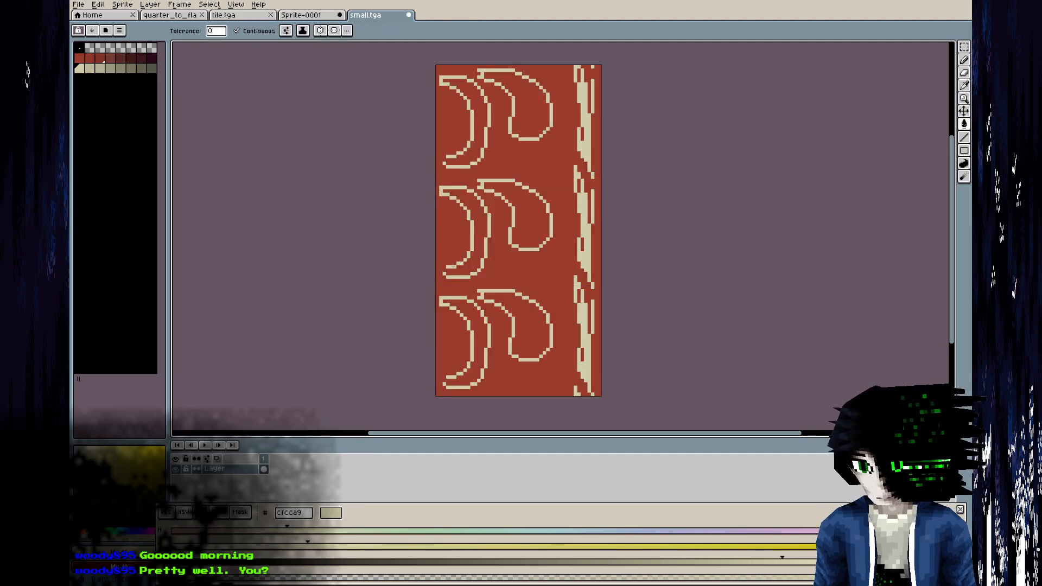
pyautogui.press('g')
pyautogui.click(480, 228)
pyautogui.click(531, 213)
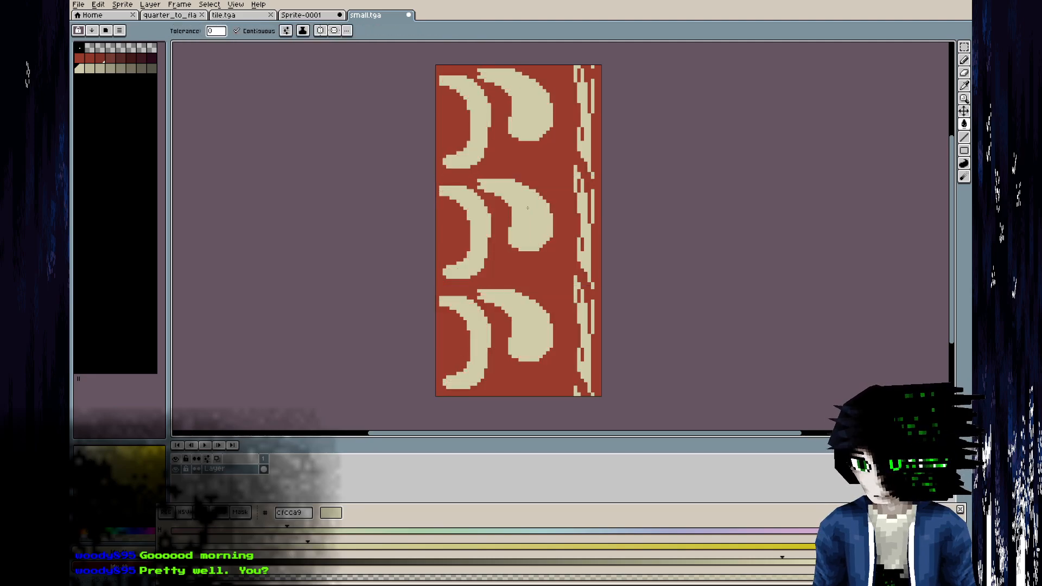
# Outline a pointed lobe on the inner side of the border strip and fill it with cream.
pyautogui.scroll(-2, 531, 214)
pyautogui.press('i')
pyautogui.hotkey('alt', 'Tab')
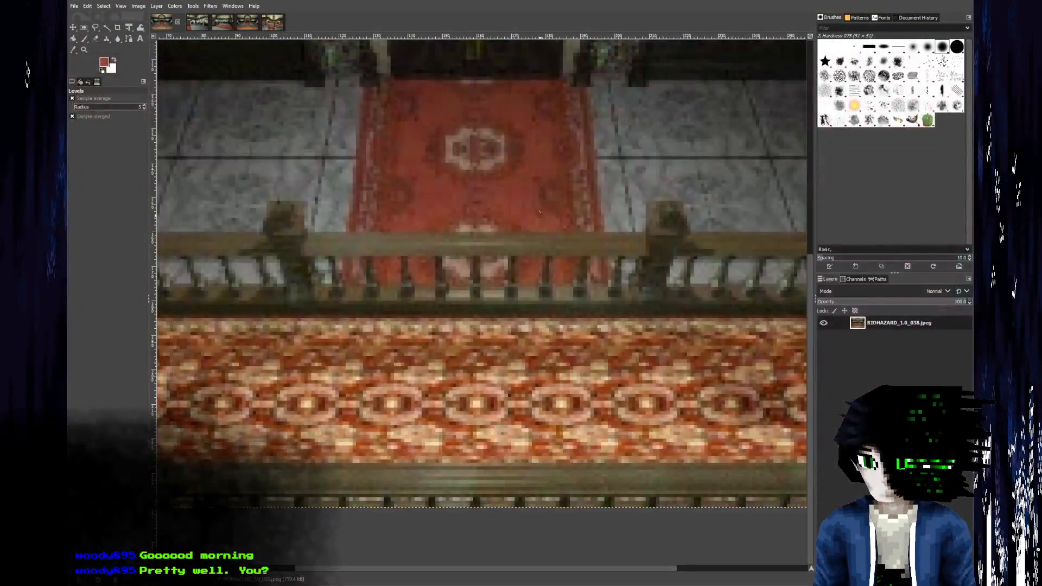
pyautogui.hotkey('alt', 'Tab')
pyautogui.scroll(2, 520, 191)
pyautogui.hotkey('alt', 'Tab')
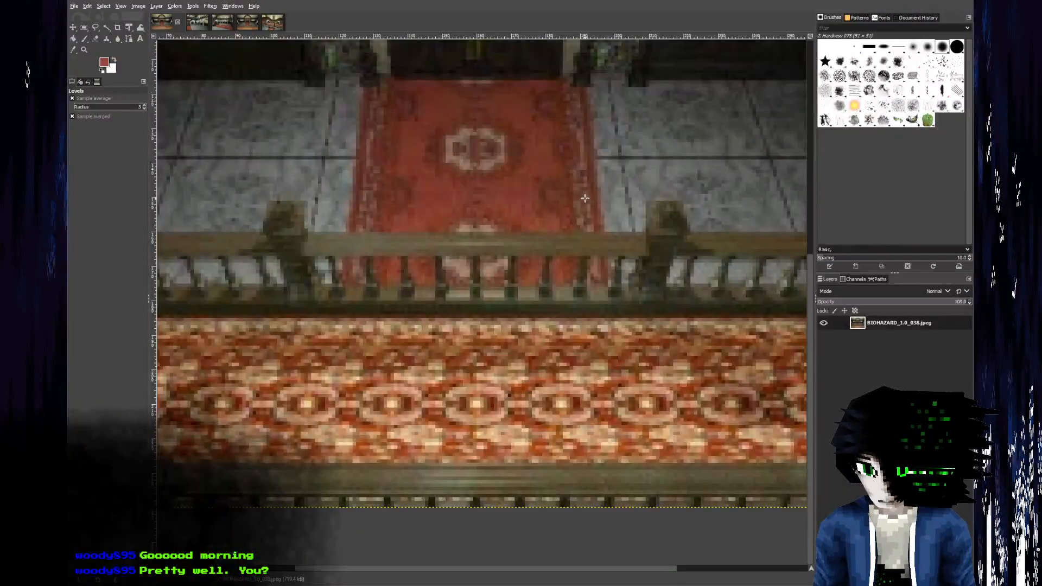
pyautogui.hotkey('alt', 'Tab')
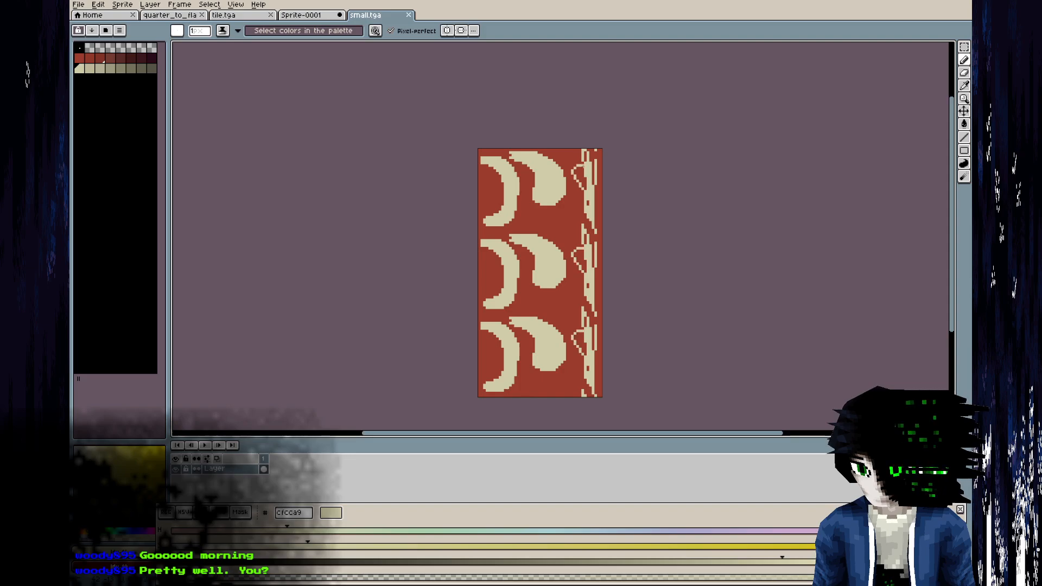
pyautogui.press('g')
pyautogui.moveTo(576, 188); pyautogui.dragTo(600, 124, button='middle')
pyautogui.scroll(1, 568, 224)
# Compare with the carpet reference and remove the teardrop motif by filling it with the red 993b2b.
pyautogui.hotkey('alt', 'Tab')
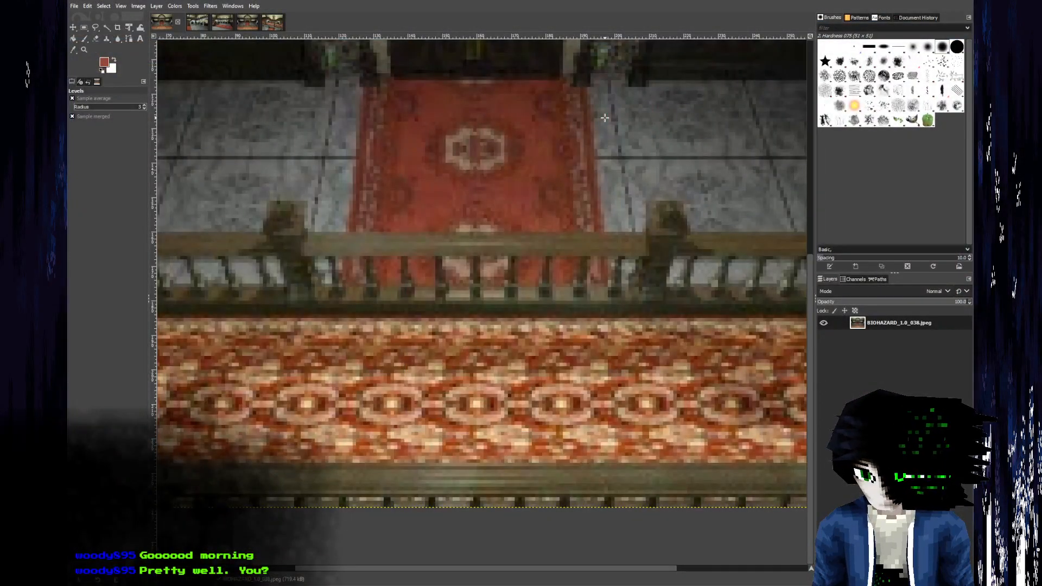
pyautogui.hotkey('alt', 'Tab')
pyautogui.hotkey('alt', 'Tab')
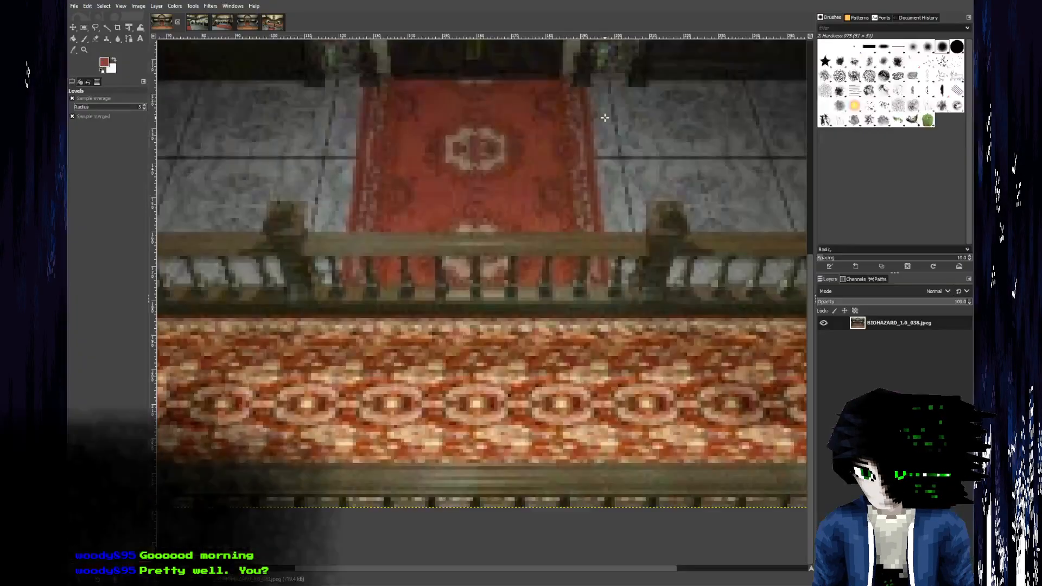
# Pick the cream cfcca9 from the artwork and outline a rounded drop shape beside the crescent, following the carpet reference.
pyautogui.hotkey('alt', 'Tab')
pyautogui.keyDown('alt'); pyautogui.click(568, 193); pyautogui.keyUp('alt')
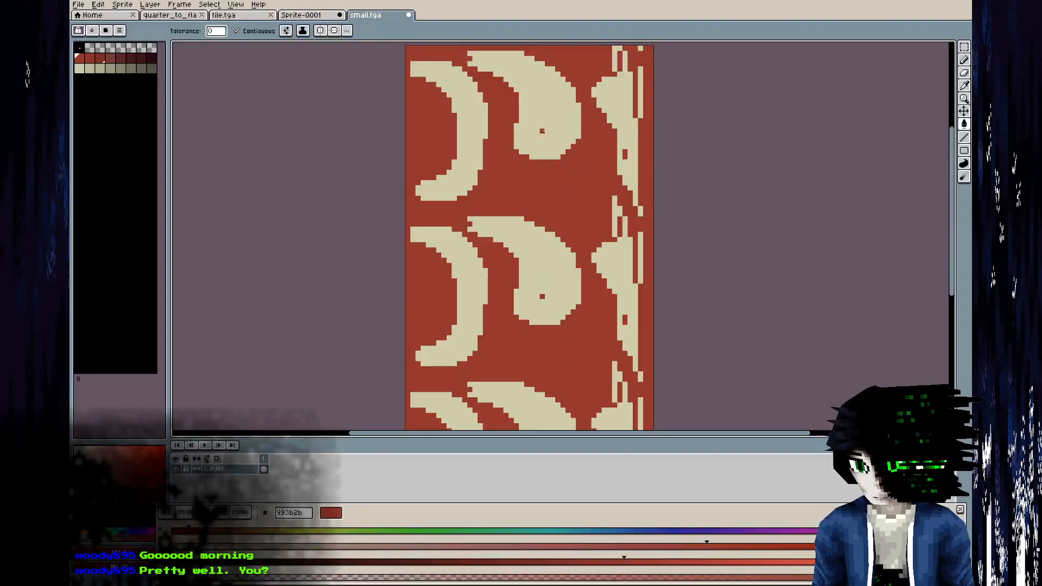
pyautogui.click(543, 123)
pyautogui.keyDown('alt'); pyautogui.click(627, 93); pyautogui.keyUp('alt')
pyautogui.press('b')
pyautogui.hotkey('alt', 'Tab')
pyautogui.hotkey('alt', 'Tab')
pyautogui.moveTo(511, 266); pyautogui.dragTo(510, 209, button='middle')
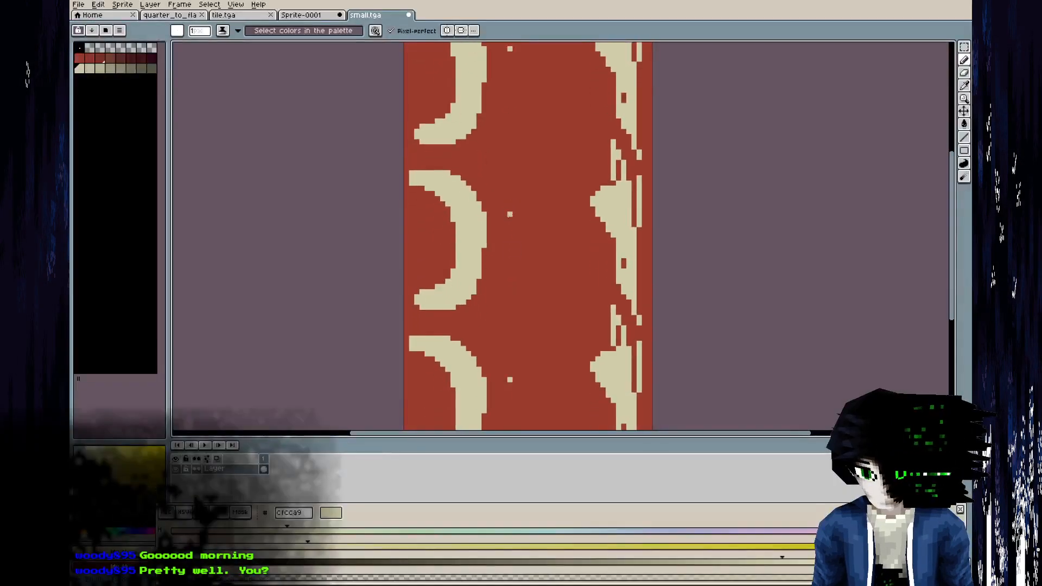
pyautogui.hotkey('alt', 'Tab')
pyautogui.hotkey('alt', 'Tab')
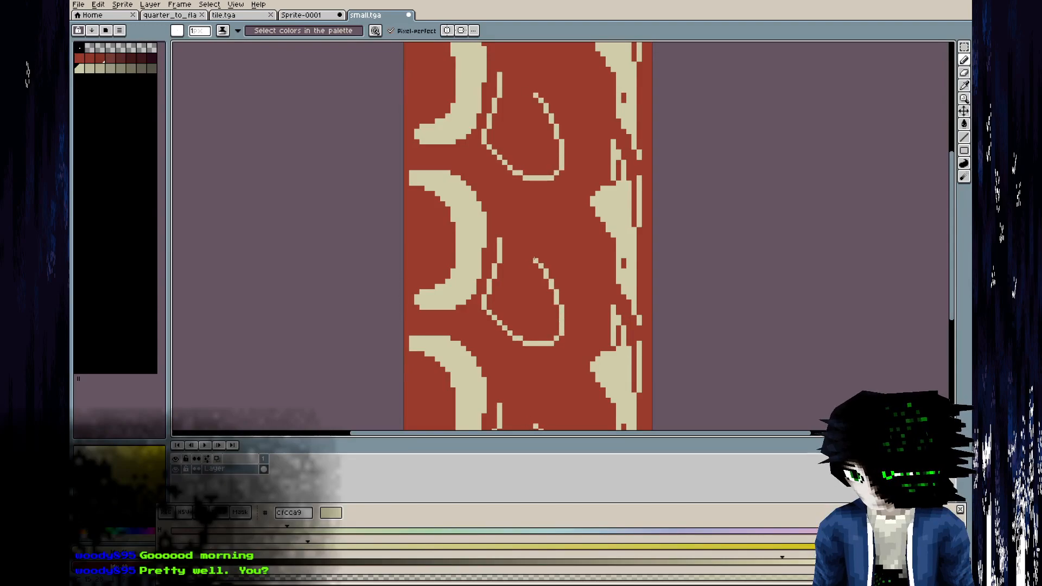
# Fill the rounded drop shape beside the crescent solid with cream.
pyautogui.press('g')
pyautogui.click(526, 272)
pyautogui.scroll(-4, 531, 277)
pyautogui.scroll(2, 537, 280)
pyautogui.click(521, 198)
pyautogui.scroll(-5, 534, 213)
pyautogui.scroll(3, 552, 192)
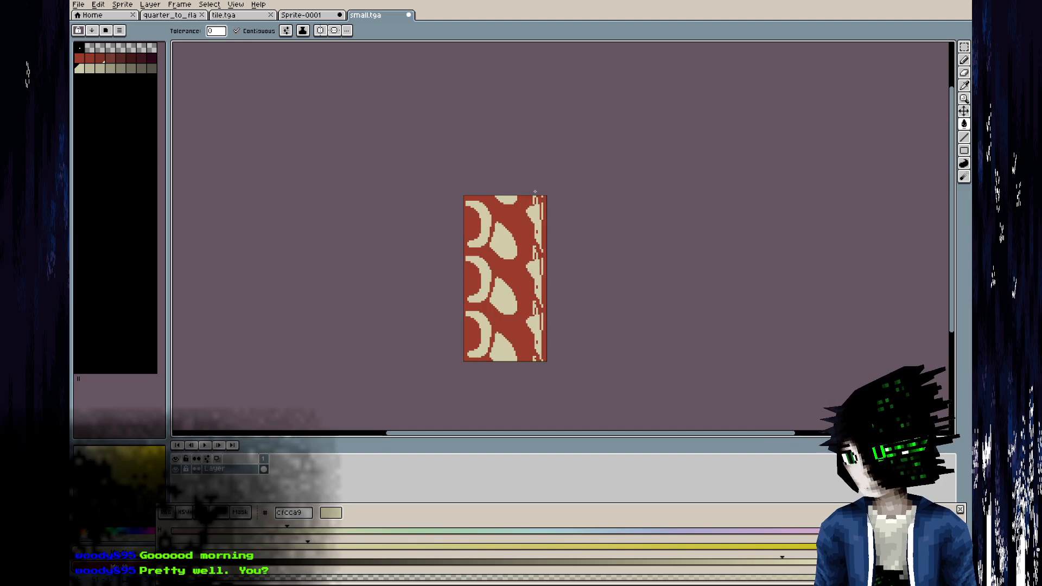
# Switch to GIMP, turn the view of the hall reference so the balcony carpet runs vertically, and examine its repeating pattern close up.
pyautogui.hotkey('alt', 'Tab')
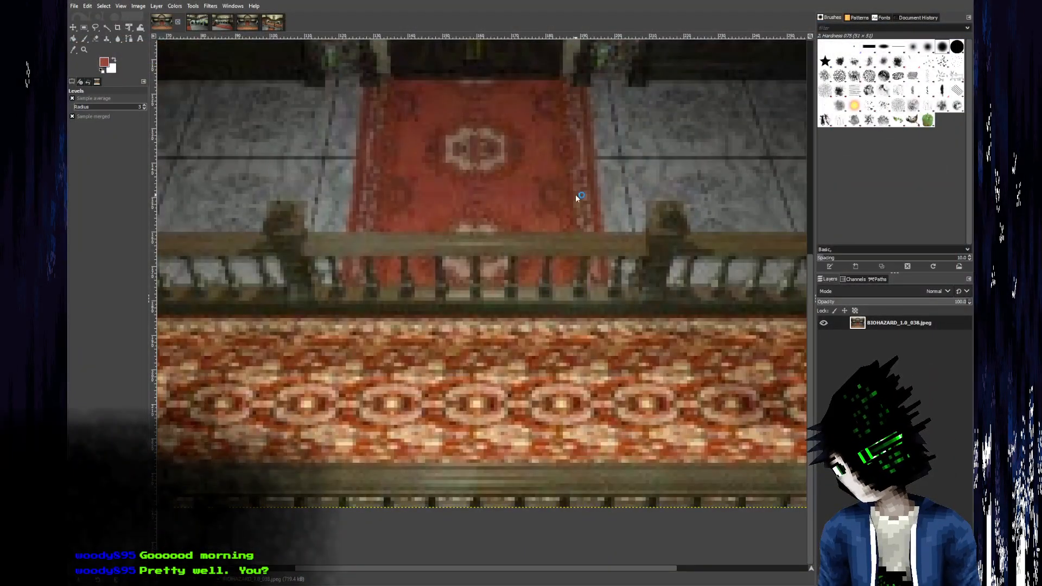
pyautogui.hotkey('alt', 'Tab')
pyautogui.hotkey('alt', 'Tab')
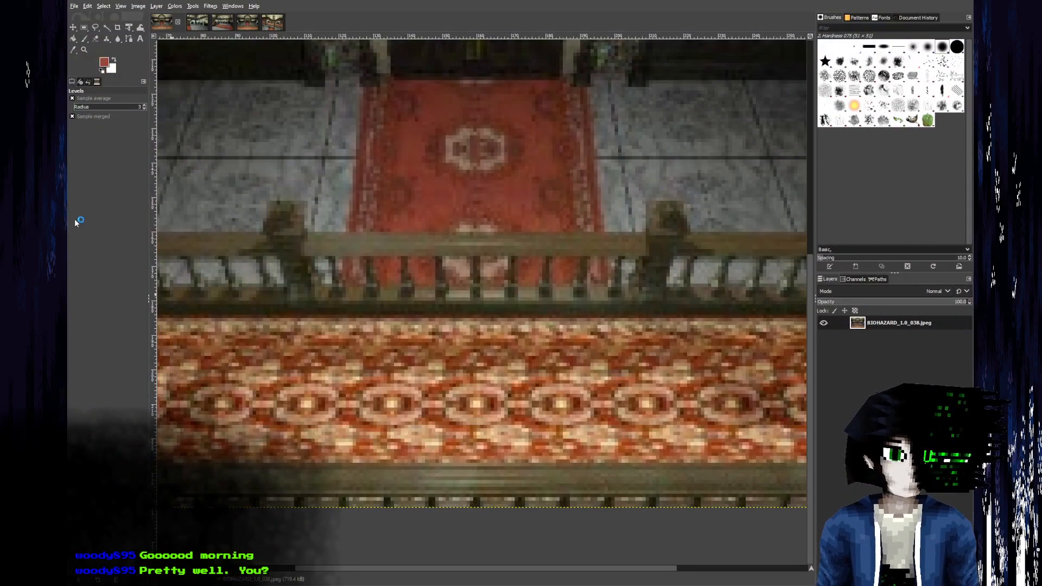
pyautogui.keyDown('ctrl'); pyautogui.scroll(-6, 542, 448); pyautogui.keyUp('ctrl')
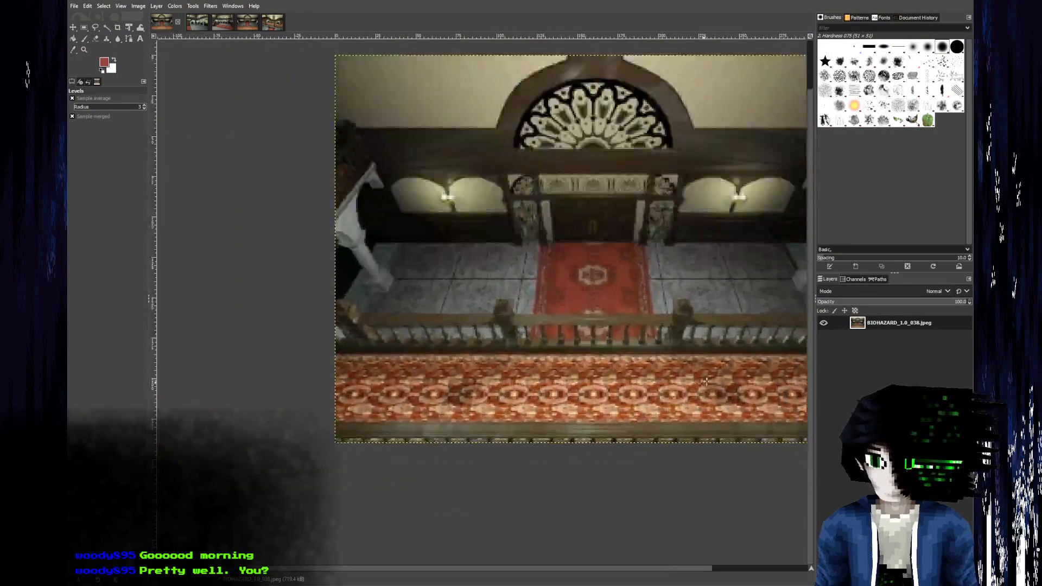
pyautogui.keyDown('ctrl'); pyautogui.scroll(3, 699, 382); pyautogui.keyUp('ctrl')
pyautogui.keyDown('shift'); pyautogui.moveTo(704, 309); pyautogui.dragTo(488, 489, button='middle'); pyautogui.keyUp('shift')
pyautogui.keyDown('shift'); pyautogui.scroll(-1, 380, 374); pyautogui.keyUp('shift')
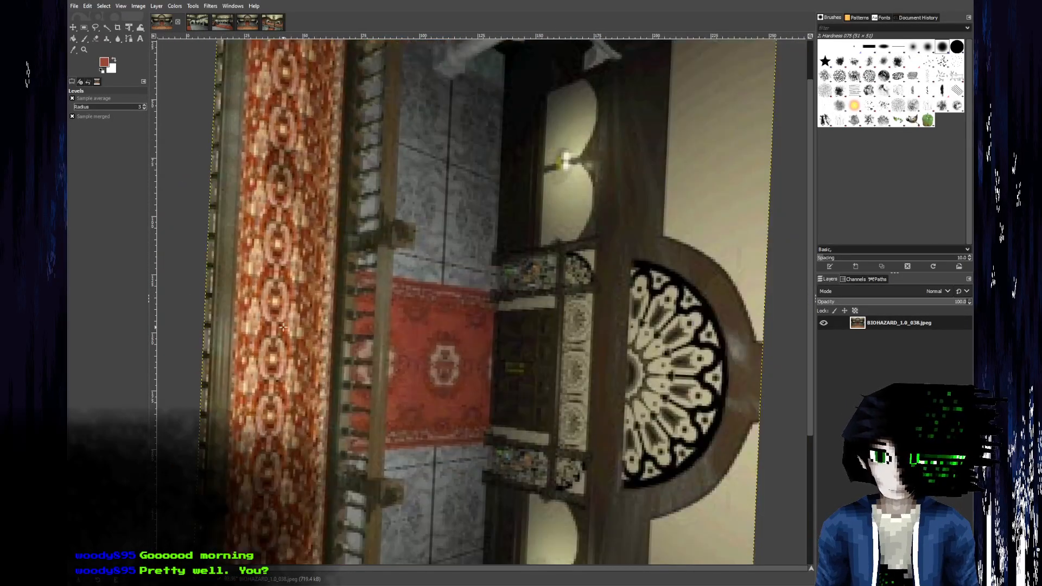
pyautogui.scroll(1, 259, 331)
pyautogui.scroll(-1, 266, 339)
pyautogui.scroll(-1, 272, 343)
pyautogui.scroll(1, 259, 292)
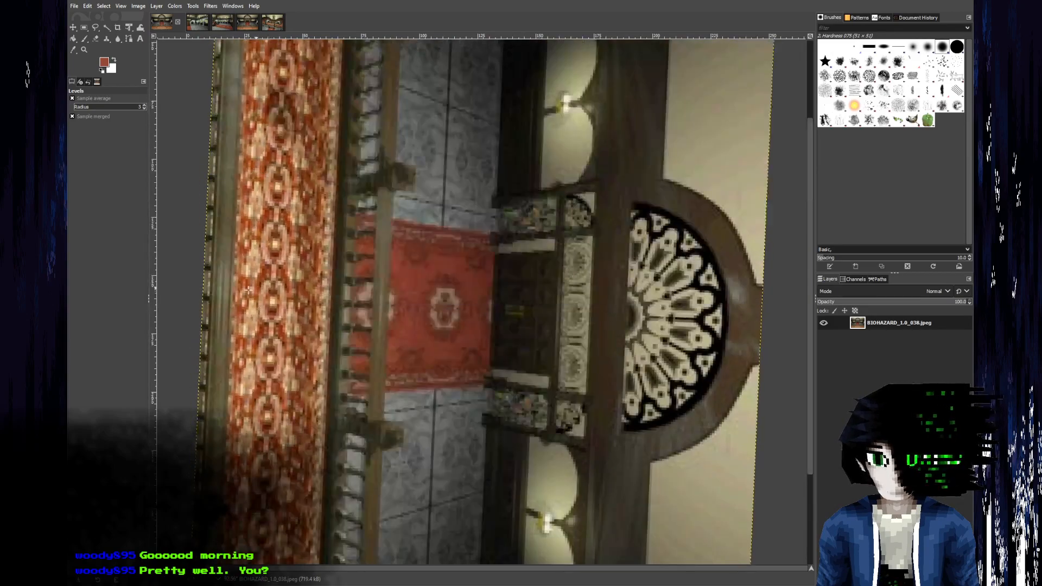
pyautogui.keyDown('ctrl'); pyautogui.scroll(2, 246, 292); pyautogui.keyUp('ctrl')
pyautogui.keyDown('shift'); pyautogui.scroll(5, 255, 290); pyautogui.keyUp('shift')
pyautogui.keyDown('ctrl'); pyautogui.scroll(1, 298, 284); pyautogui.keyUp('ctrl')
pyautogui.scroll(-2, 299, 283)
pyautogui.keyDown('shift'); pyautogui.scroll(4, 310, 281); pyautogui.keyUp('shift')
pyautogui.scroll(2, 315, 278)
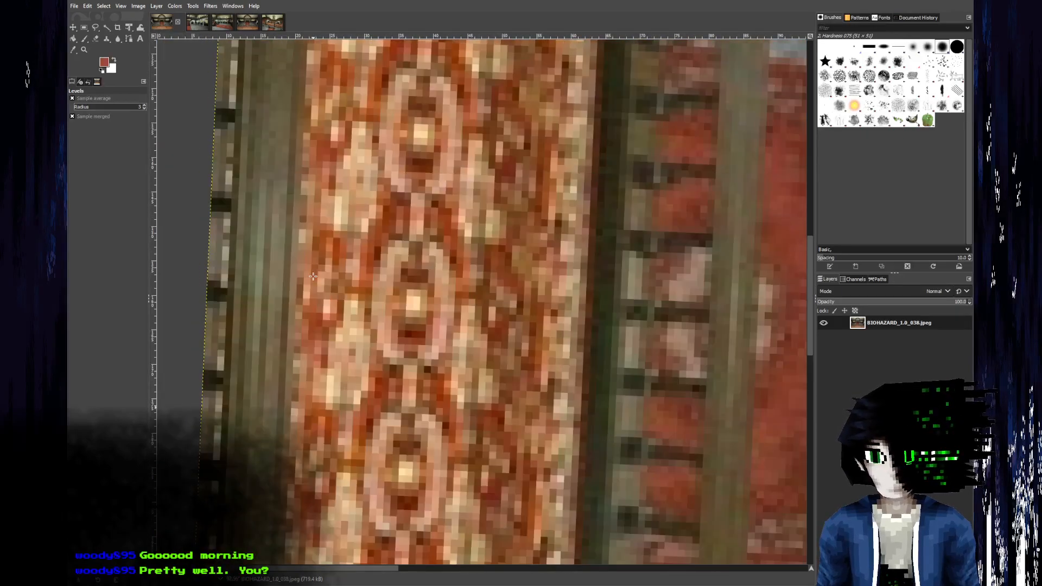
pyautogui.hotkey('alt', 'Tab')
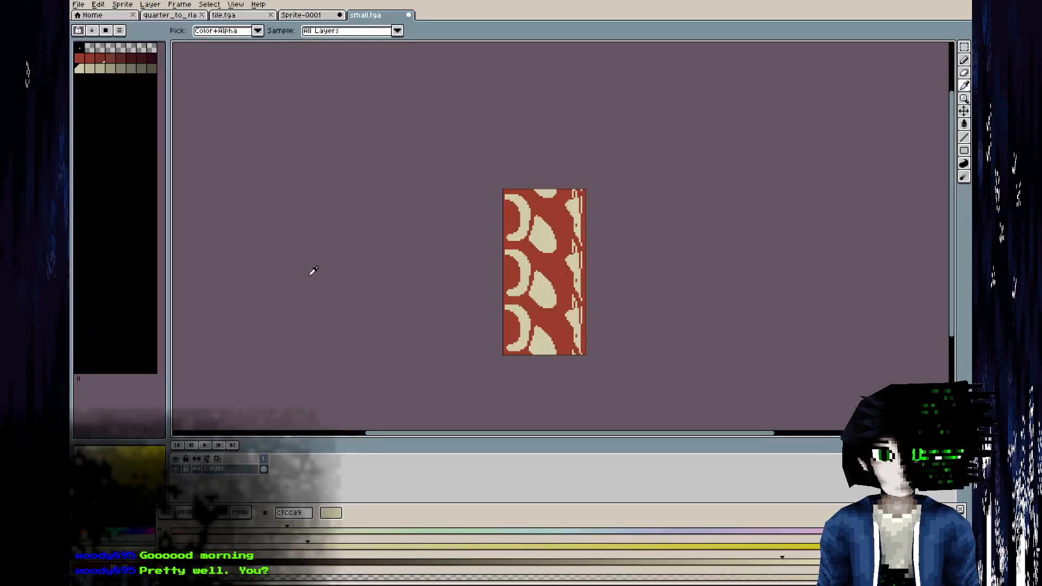
# Paint a solid cream half-oval inside the crescent on the texture's left edge in Aseprite.
pyautogui.hotkey('alt', 'Tab')
pyautogui.hotkey('alt', 'Tab')
pyautogui.scroll(3, 504, 223)
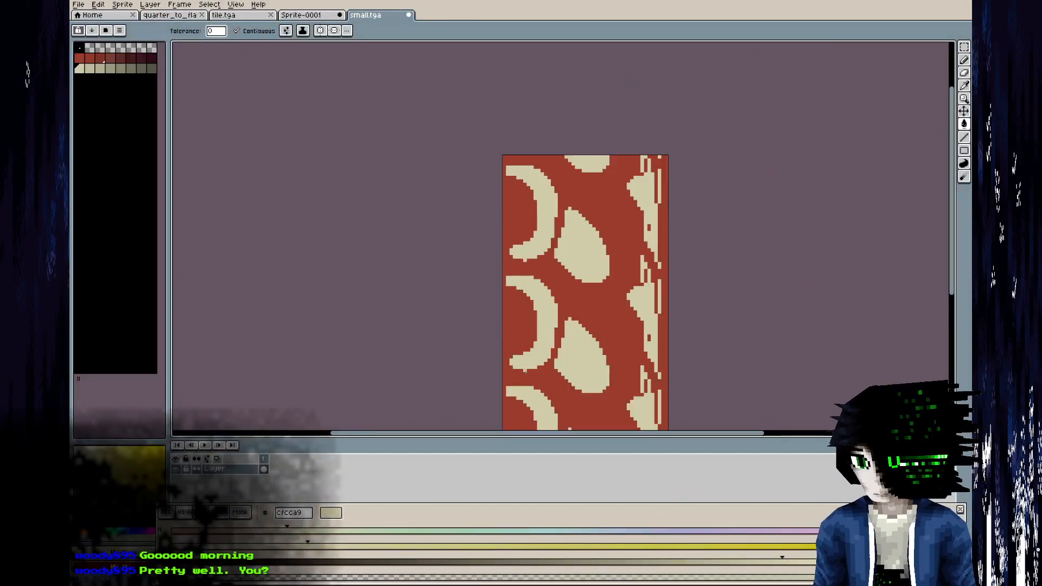
pyautogui.press('b')
pyautogui.hotkey('ctrl', 'z')
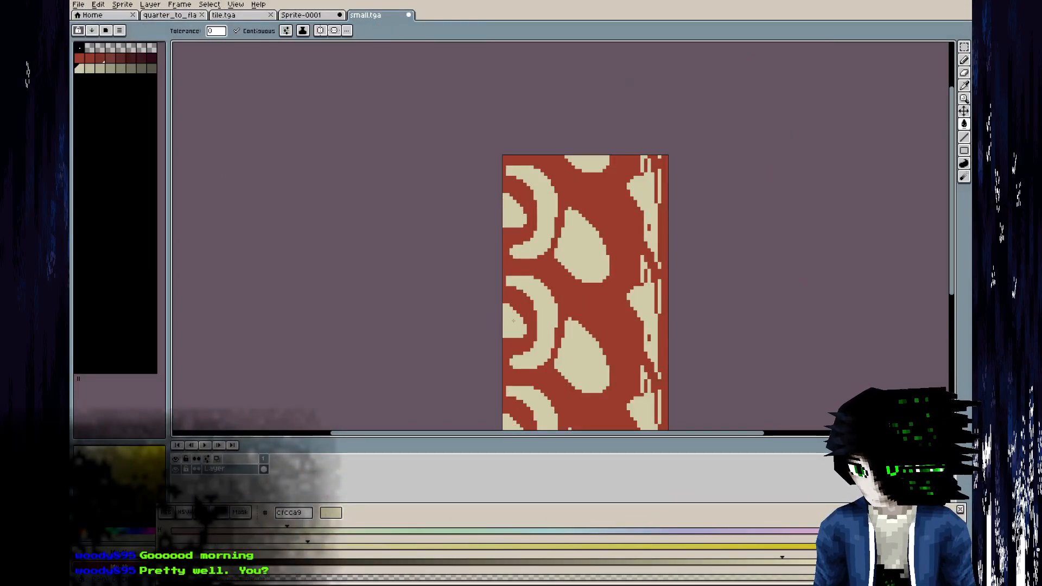
# Switch to Blender, show the updated small.tga texture in the UV editor and unwrap the selected balcony floor face.
pyautogui.hotkey('alt', 'Tab')
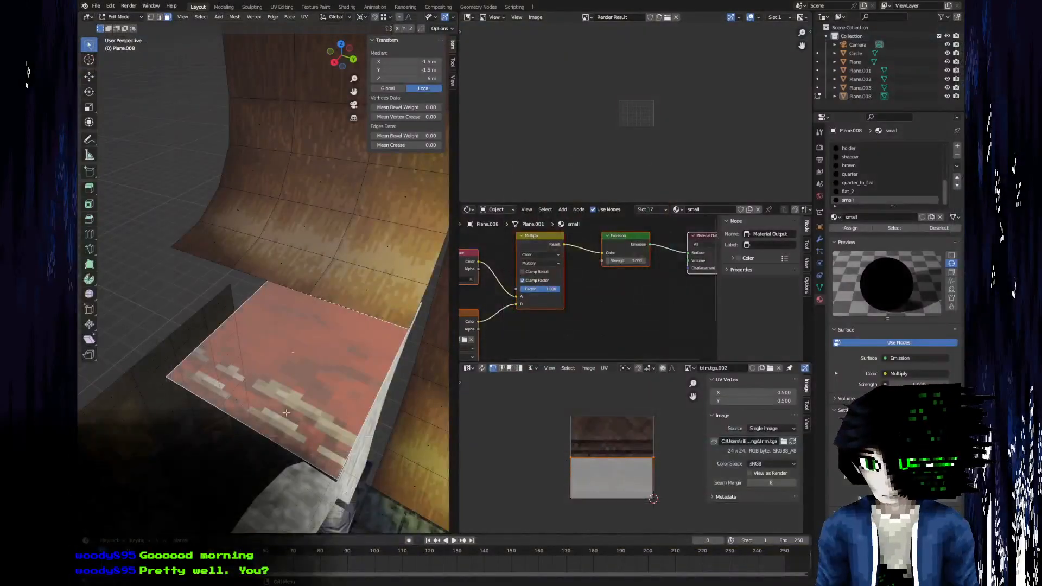
pyautogui.click(688, 368)
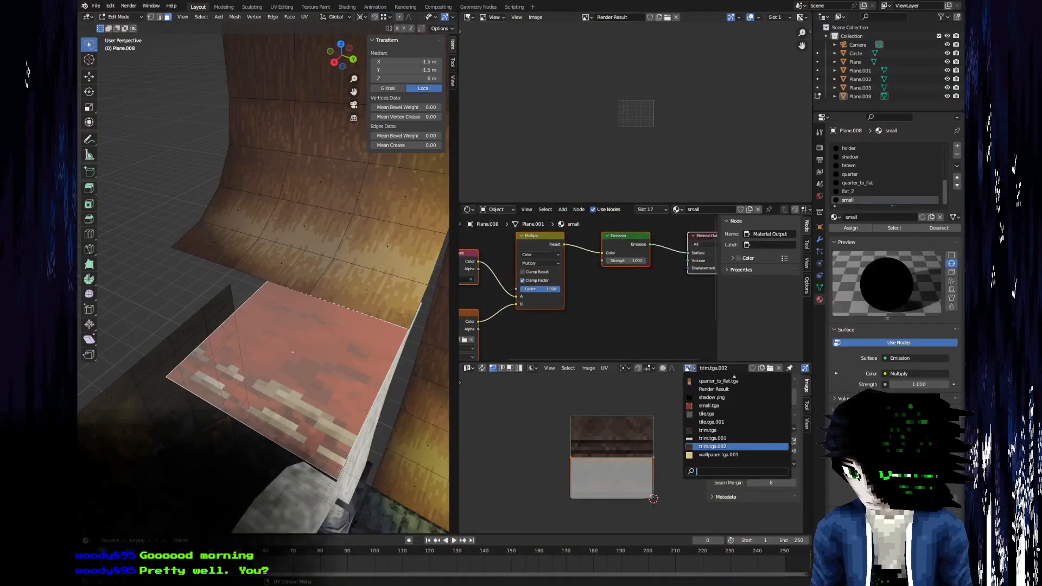
pyautogui.click(706, 405)
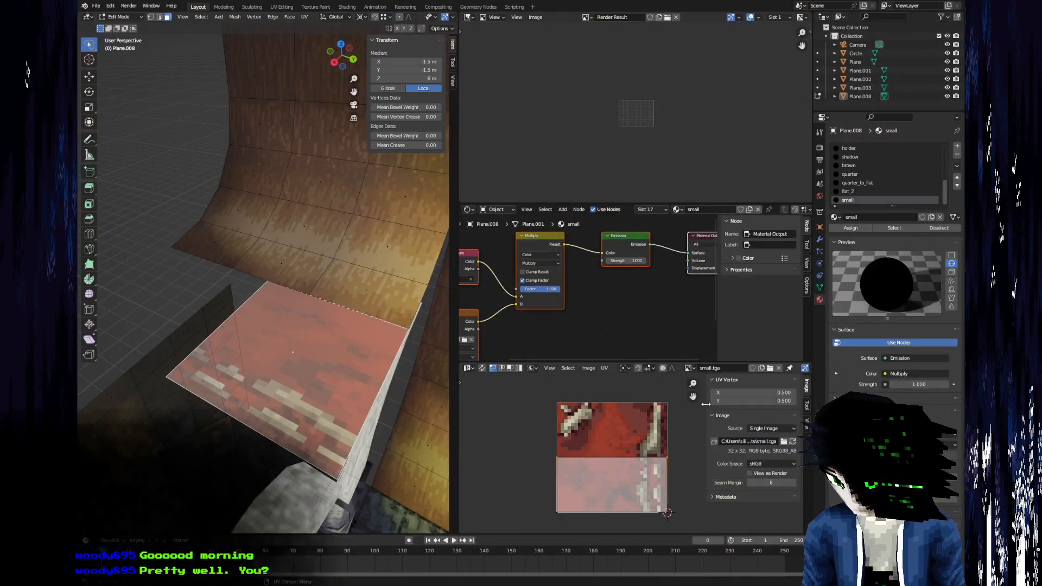
pyautogui.moveTo(264, 418); pyautogui.dragTo(244, 447, button='middle')
pyautogui.press('u')
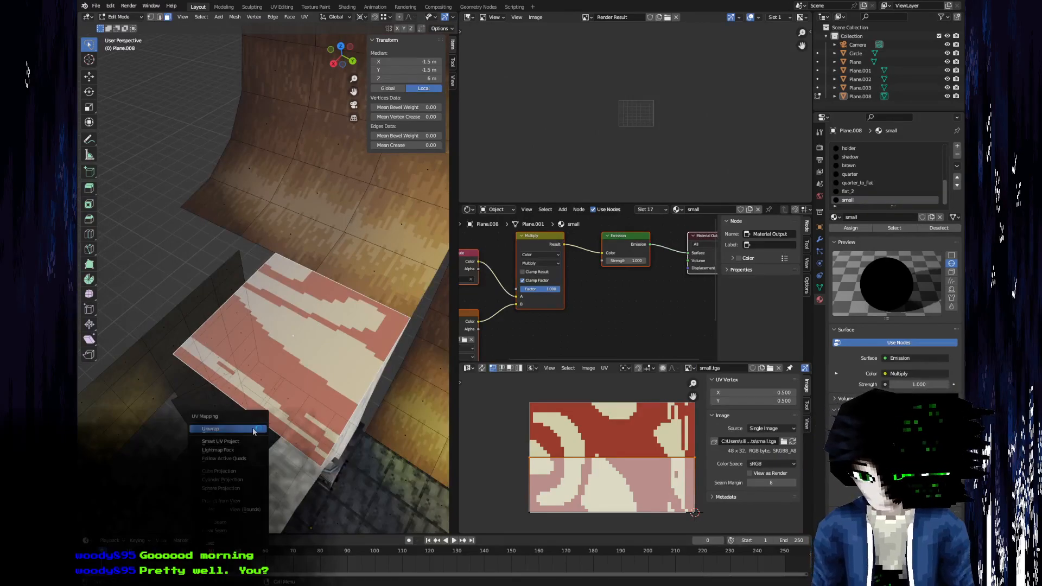
pyautogui.click(253, 429)
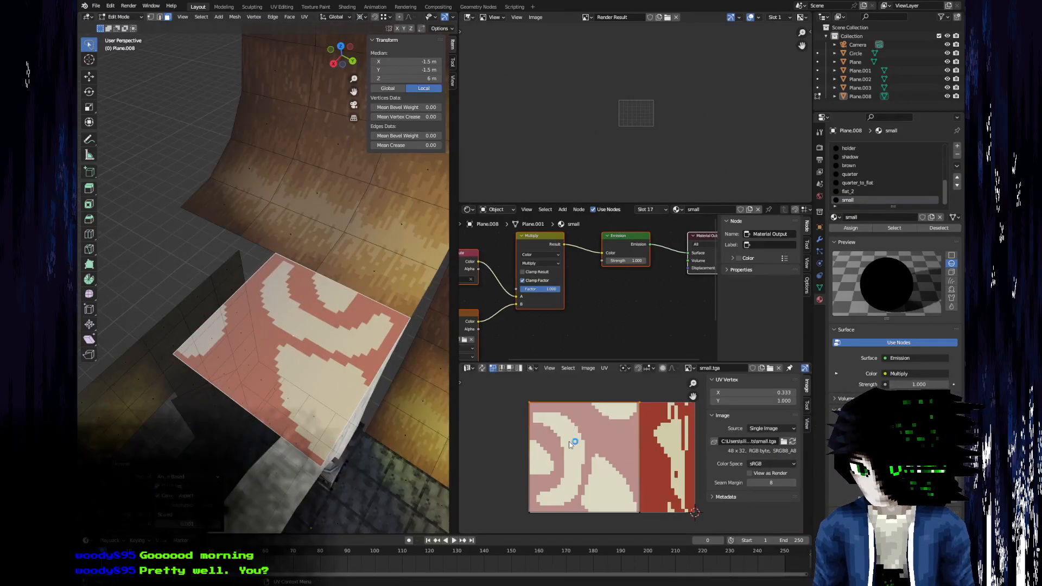
# Move the balcony floor face's outer edge -1 m along X and unwrap the shortened face again.
pyautogui.moveTo(260, 411); pyautogui.dragTo(212, 362, button='middle')
pyautogui.click(213, 362)
pyautogui.press('g')
pyautogui.press('y')
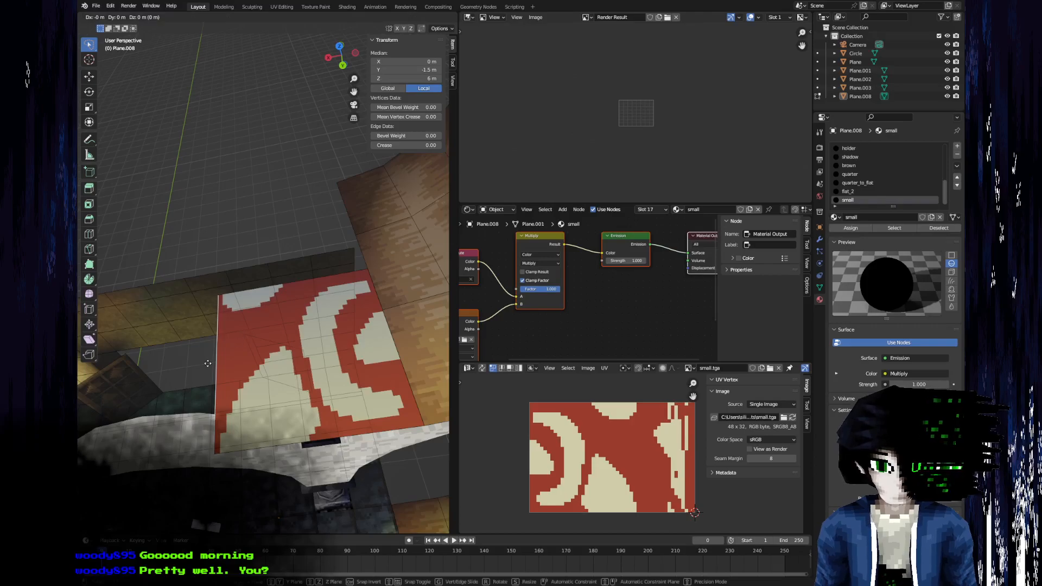
pyautogui.write('1-')
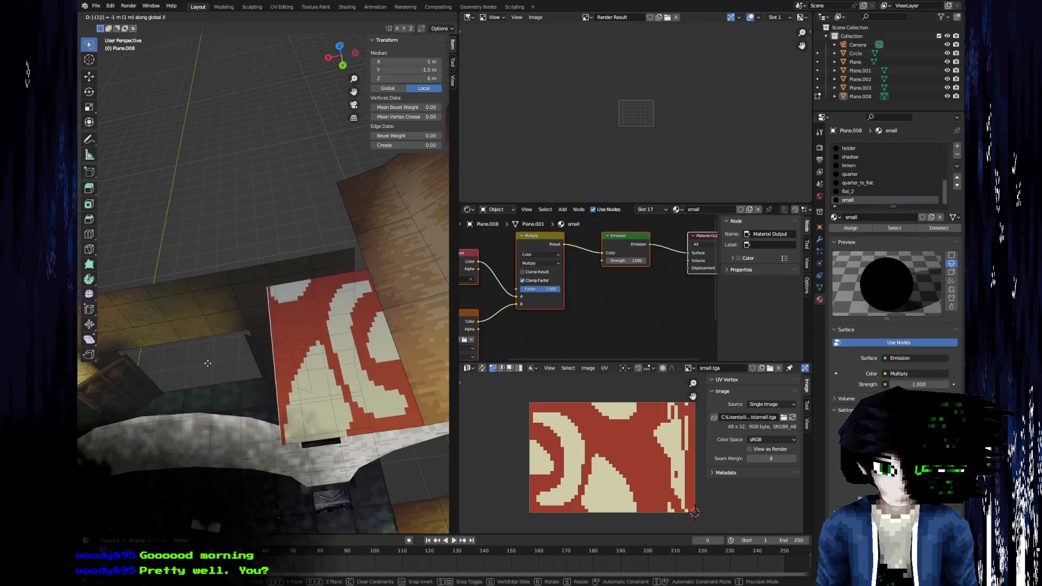
pyautogui.press('Return')
pyautogui.press('a')
pyautogui.press('u')
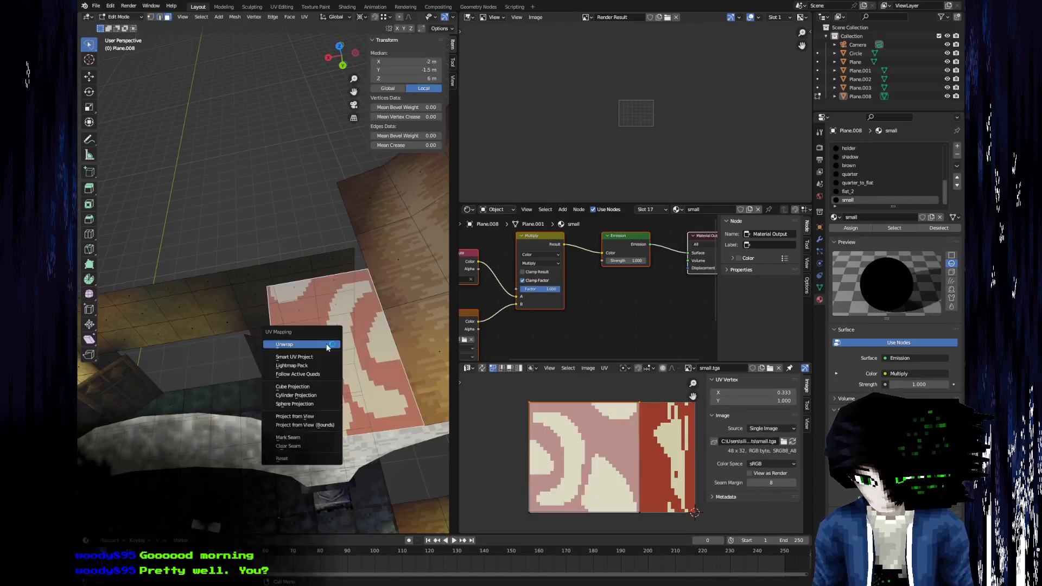
pyautogui.click(327, 346)
pyautogui.moveTo(264, 389); pyautogui.dragTo(329, 382, button='middle')
pyautogui.press('u')
pyautogui.click(329, 380)
pyautogui.press('r')
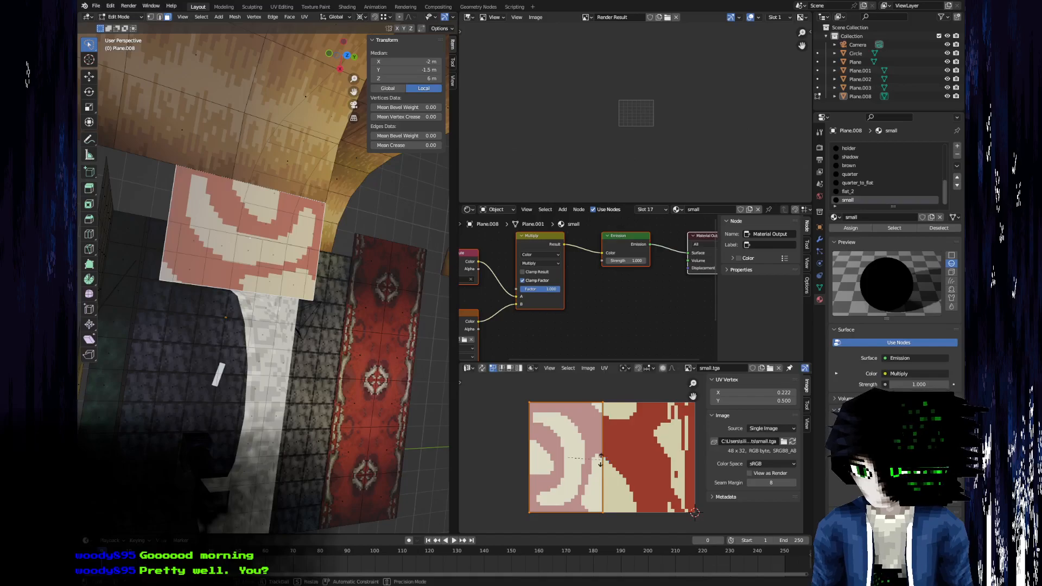
pyautogui.click(600, 461)
pyautogui.press('g')
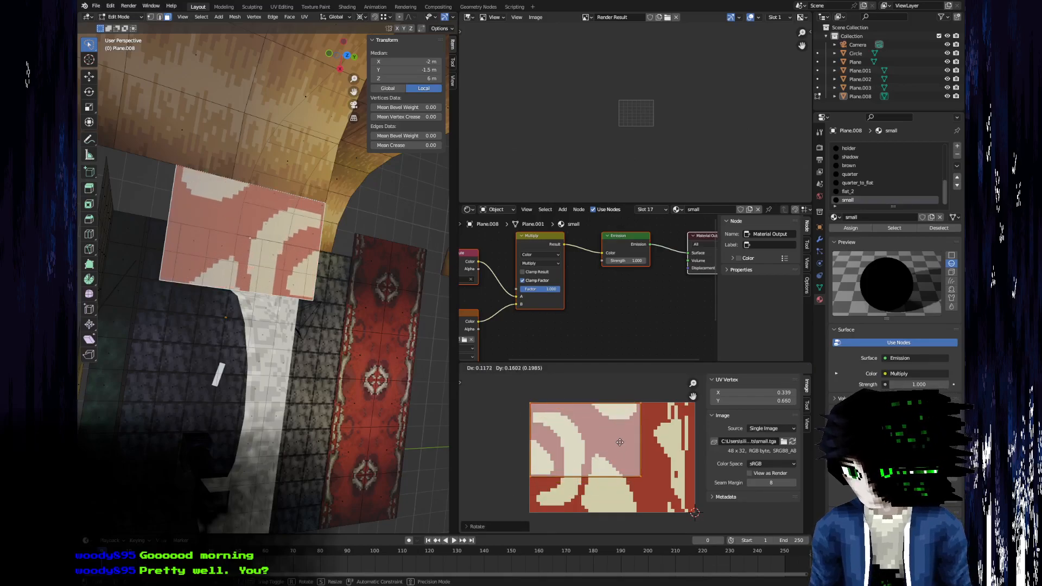
pyautogui.rightClick(590, 474)
pyautogui.hotkey('ctrl', 'z')
# Set UV Round to Pixels to Corner and rotate the face's UVs by 90 degrees.
pyautogui.moveTo(272, 423); pyautogui.dragTo(233, 346, button='middle')
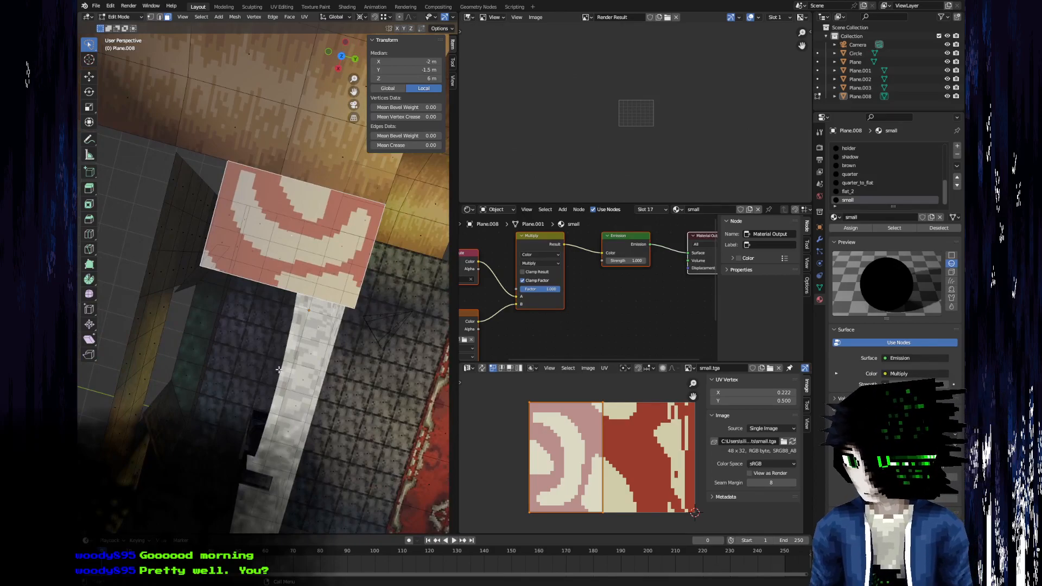
pyautogui.click(604, 368)
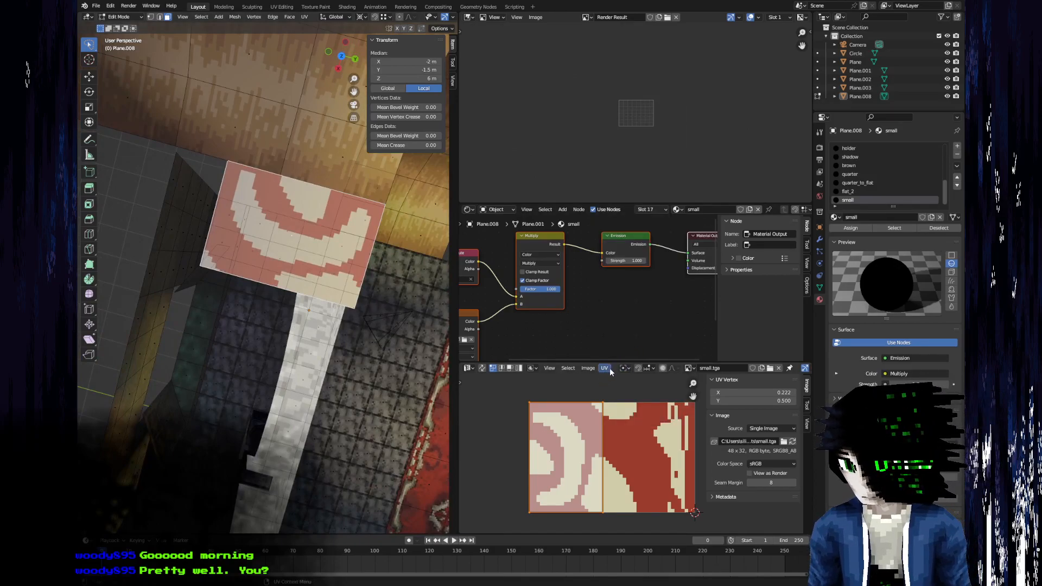
pyautogui.click(610, 368)
pyautogui.moveTo(631, 341)
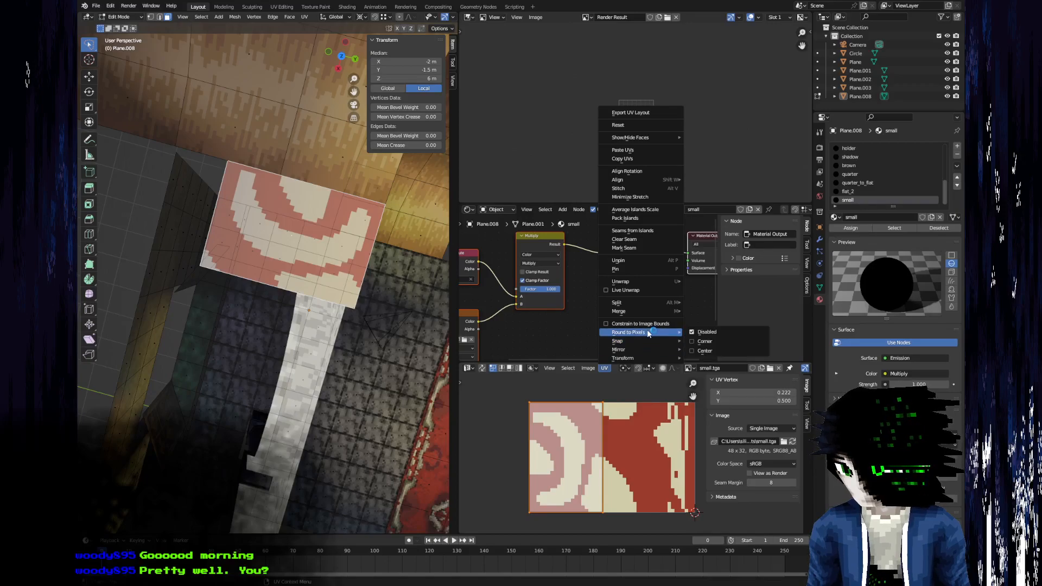
pyautogui.click(716, 341)
pyautogui.write('r')
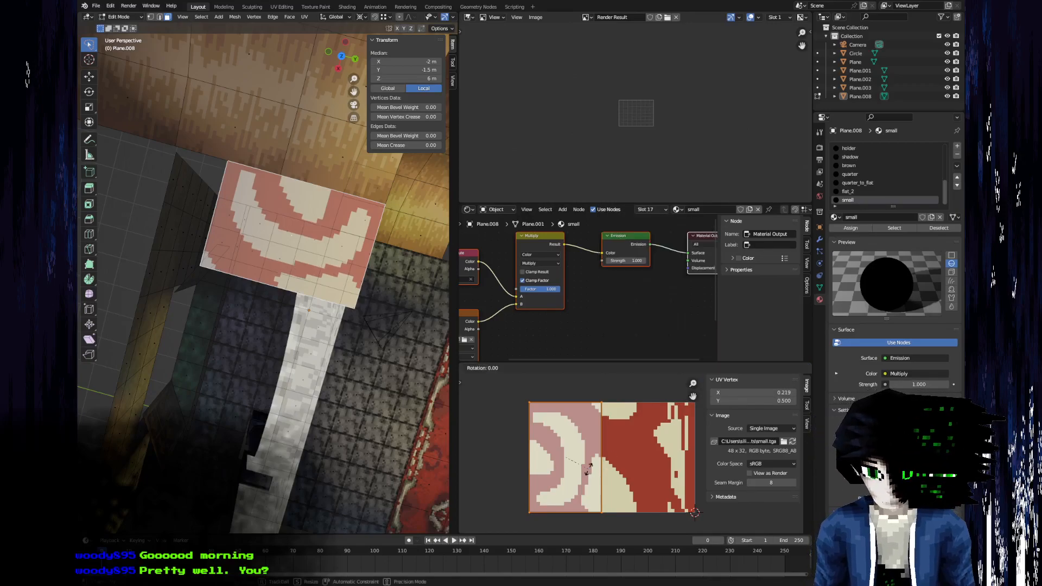
pyautogui.write('90')
pyautogui.press('Return')
# Scale and shift the UVs to cover the whole small.tga texture, then mirror them with a scale of -1 along X.
pyautogui.press('s')
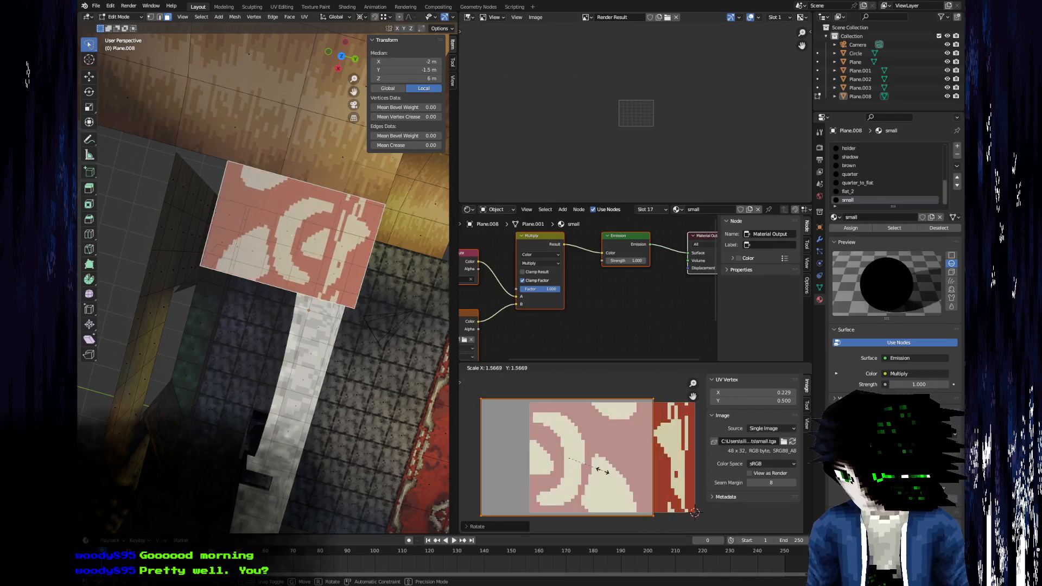
pyautogui.click(602, 473)
pyautogui.press('g')
pyautogui.press('x')
pyautogui.click(647, 469)
pyautogui.press('s')
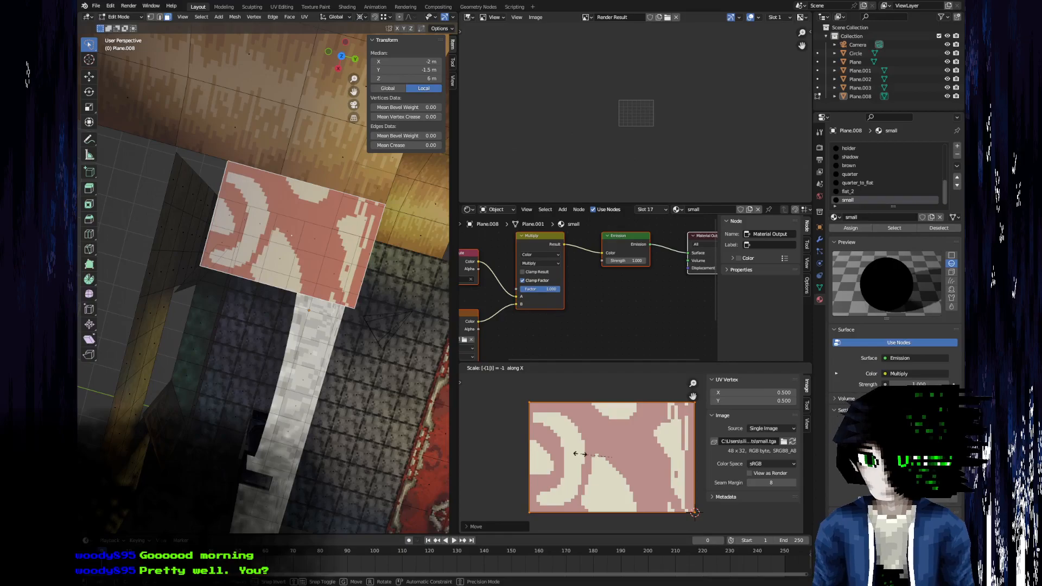
pyautogui.click(581, 456)
# Duplicate the textured balcony floor face in place.
pyautogui.press('Tab')
pyautogui.moveTo(272, 378)
pyautogui.mouseDown(button='middle')
pyautogui.moveTo(266, 331)
pyautogui.moveTo(258, 384)
pyautogui.moveTo(217, 358)
pyautogui.moveTo(193, 389)
pyautogui.moveTo(271, 382)
pyautogui.mouseUp(button='middle')
pyautogui.press('Tab')
pyautogui.press('g')
pyautogui.press('x')
pyautogui.press('1')
pyautogui.press('Escape')
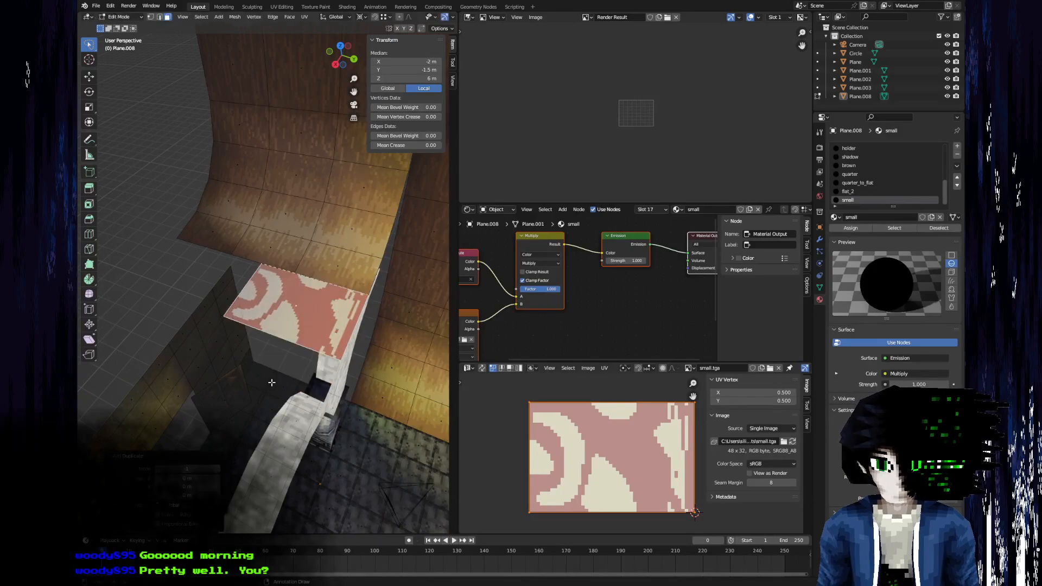
pyautogui.press('s')
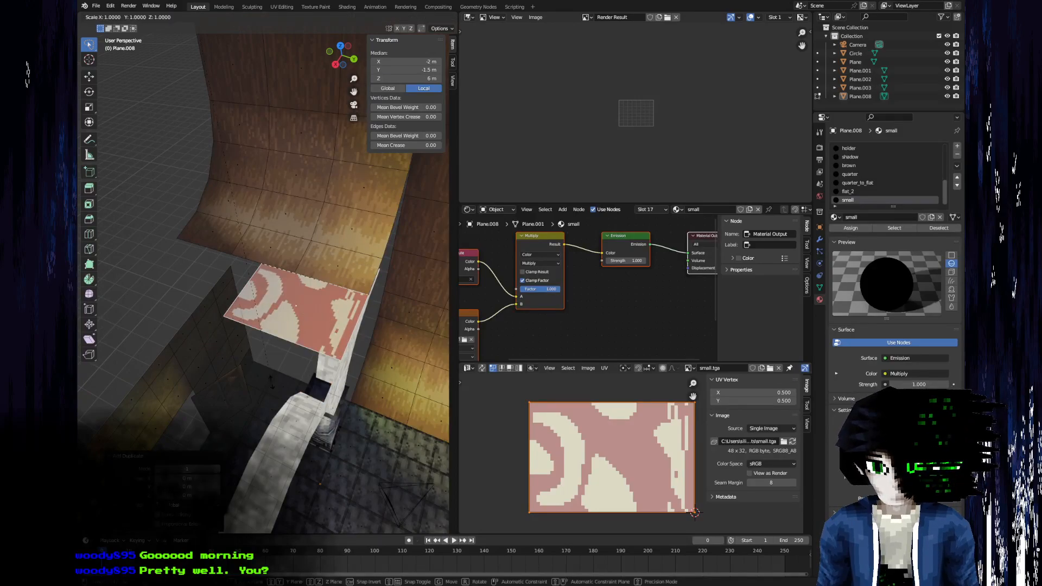
pyautogui.press('Escape')
# Mirror the duplicated face and move it along Y against the original so the crescents form a closed medallion.
pyautogui.click(360, 20)
pyautogui.press('s')
pyautogui.press('x')
pyautogui.press('g')
pyautogui.press('y')
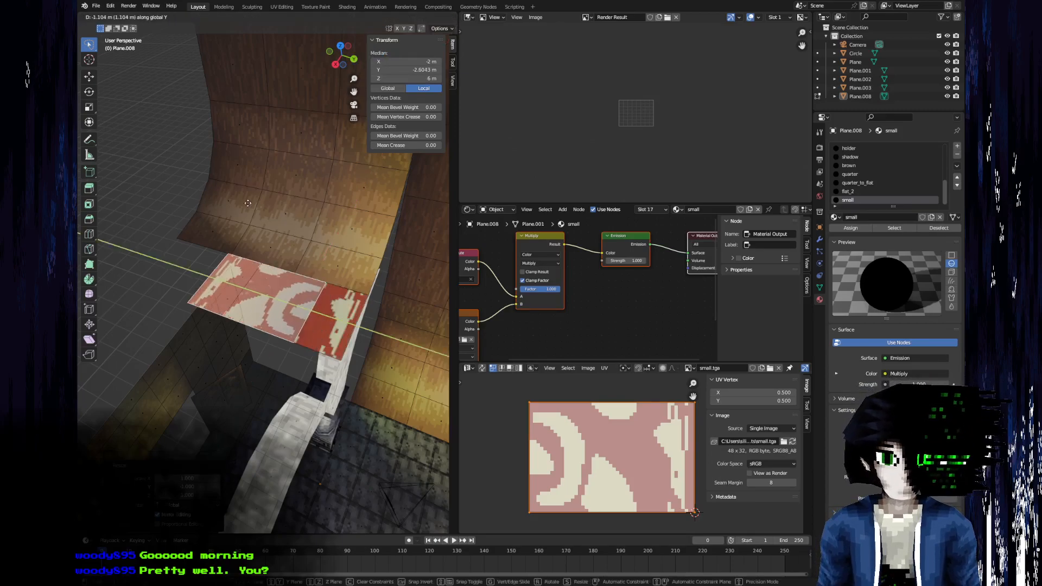
pyautogui.click(175, 243)
# Select both mirrored carpet faces and duplicate the pair along X.
pyautogui.keyDown('shift'); pyautogui.click(293, 305); pyautogui.keyUp('shift')
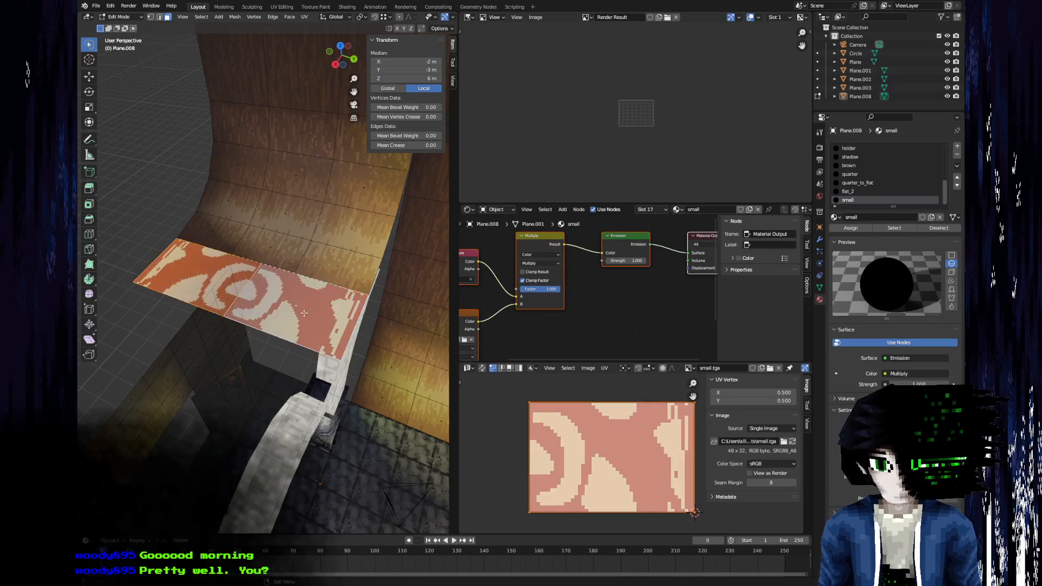
pyautogui.moveTo(292, 305); pyautogui.dragTo(241, 303, button='middle')
pyautogui.hotkey('shift', 'd')
pyautogui.press('x')
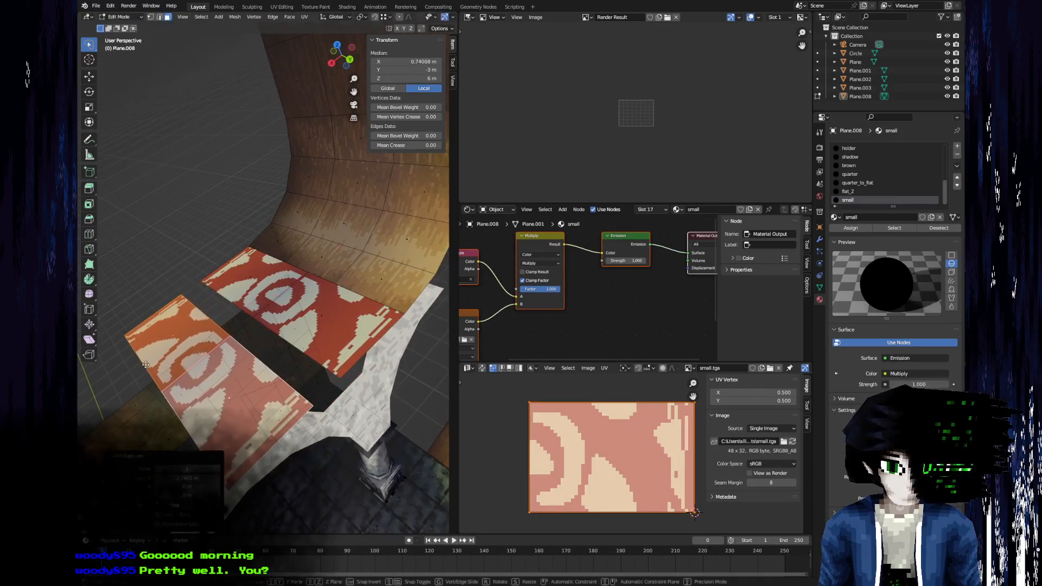
pyautogui.click(218, 322)
# Add a third row of carpet faces along X flush with the second row, and return to Object Mode.
pyautogui.moveTo(217, 323); pyautogui.dragTo(267, 331, button='middle')
pyautogui.hotkey('shift', 'd')
pyautogui.press('x')
pyautogui.click(182, 356)
pyautogui.press('g')
pyautogui.press('x')
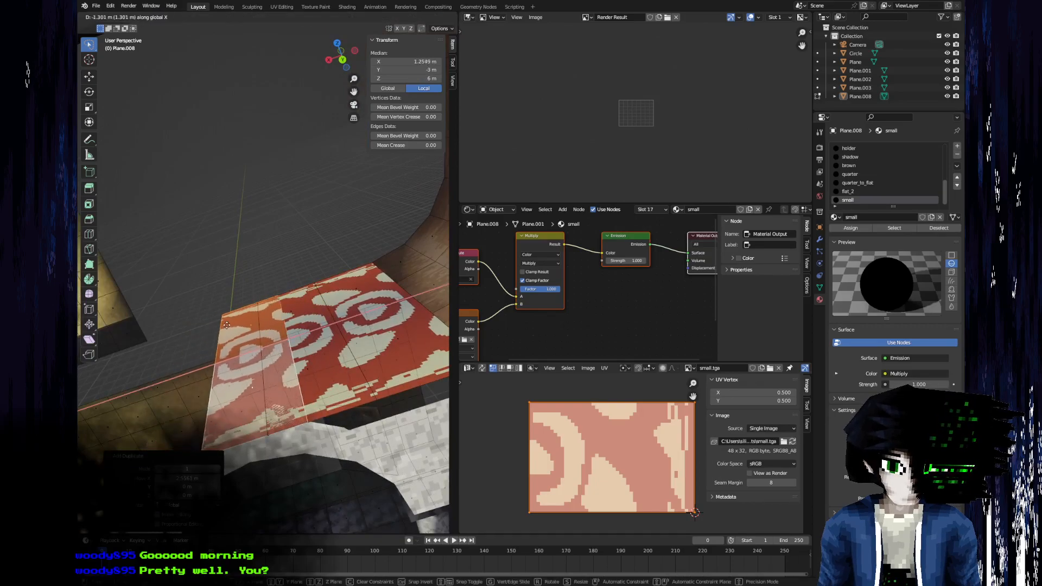
pyautogui.click(244, 324)
pyautogui.scroll(-3, 278, 323)
pyautogui.moveTo(244, 324); pyautogui.dragTo(350, 338, button='middle')
pyautogui.press('Tab')
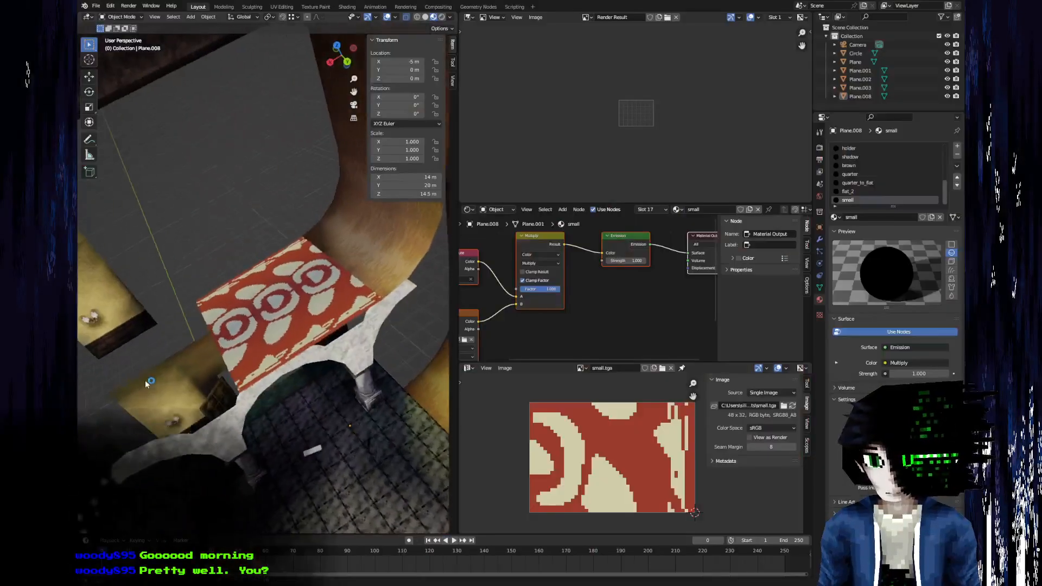
# Examine the tiled balcony carpet from several angles and compare its pattern with the mansion hall reference photo.
pyautogui.moveTo(145, 380); pyautogui.dragTo(174, 382, button='middle')
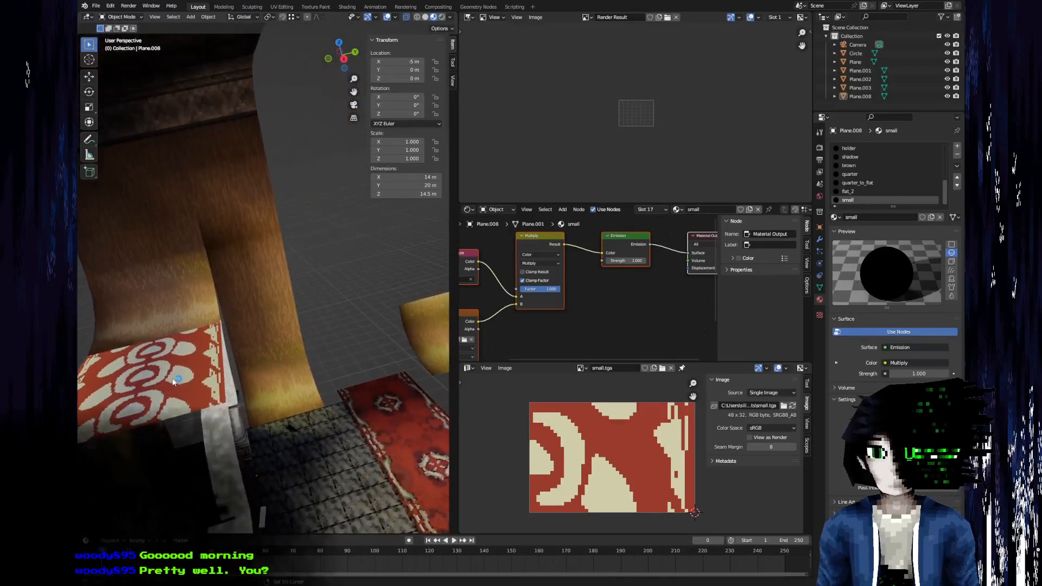
pyautogui.hotkey('alt', 'Tab')
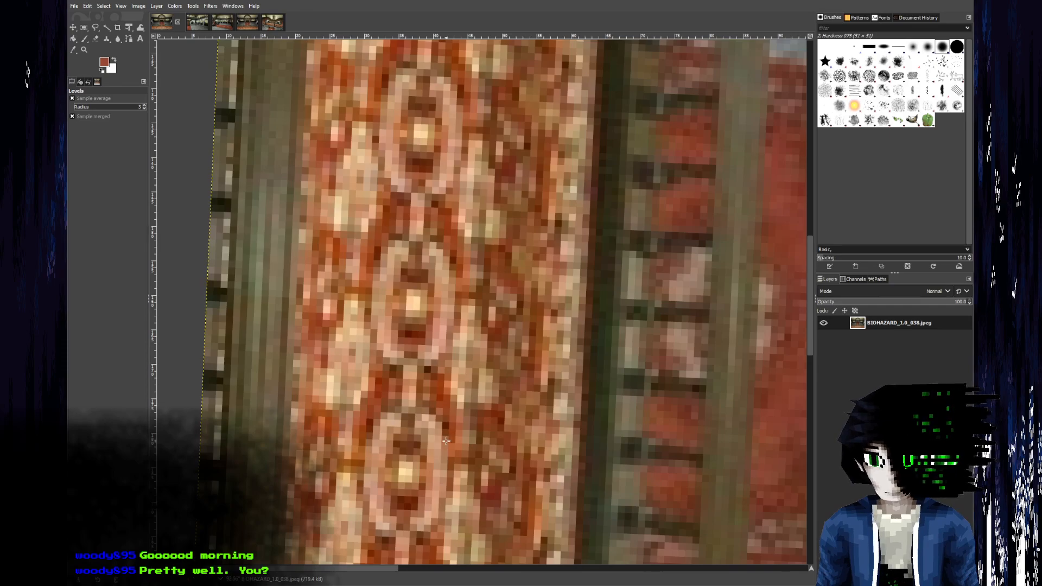
pyautogui.hotkey('alt', 'Tab')
pyautogui.moveTo(282, 320); pyautogui.dragTo(109, 361, button='middle')
pyautogui.press('Tab')
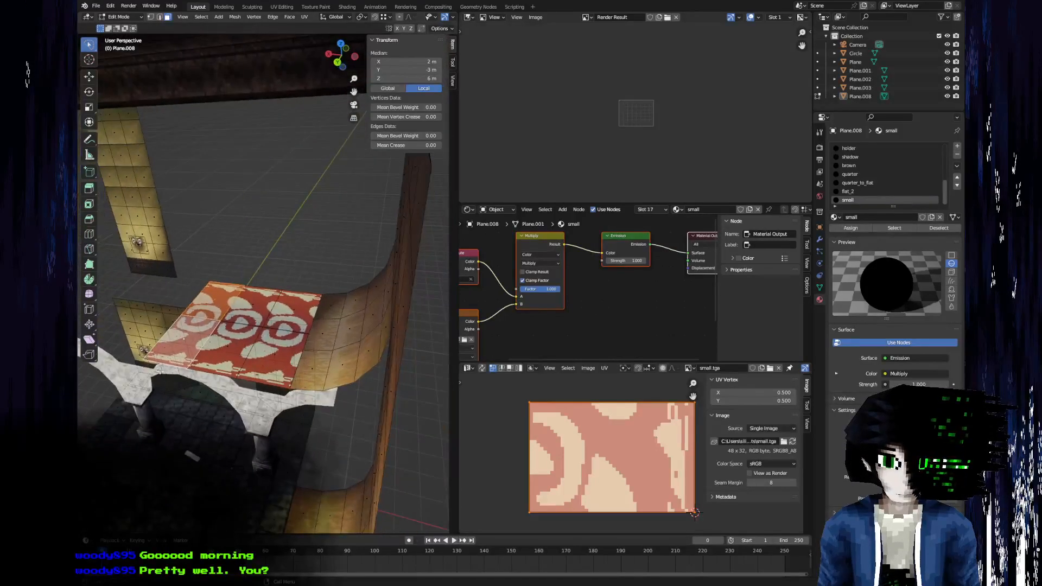
pyautogui.scroll(4, 283, 429)
pyautogui.keyDown('shift'); pyautogui.moveTo(288, 437); pyautogui.dragTo(362, 418, button='middle'); pyautogui.keyUp('shift')
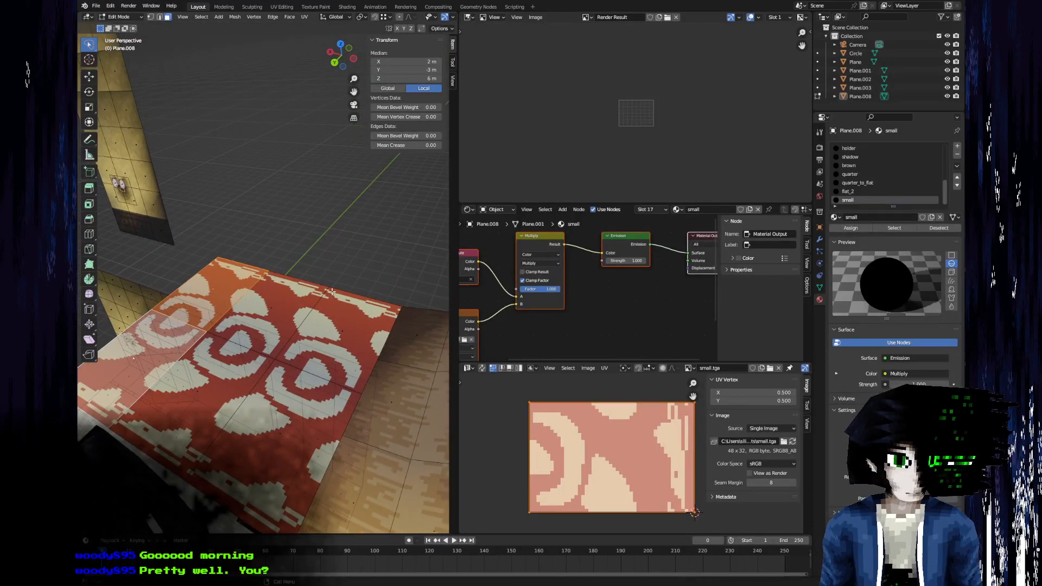
pyautogui.press('Tab')
pyautogui.scroll(-2, 331, 293)
pyautogui.moveTo(292, 343); pyautogui.dragTo(260, 306, button='middle')
# Switch to small.tga in Aseprite, shrink the crescent-and-petal motif to about two thirds of its size and place a second copy below it.
pyautogui.hotkey('alt', 'Tab')
pyautogui.moveTo(548, 298); pyautogui.dragTo(356, 185, button='middle')
pyautogui.press('m')
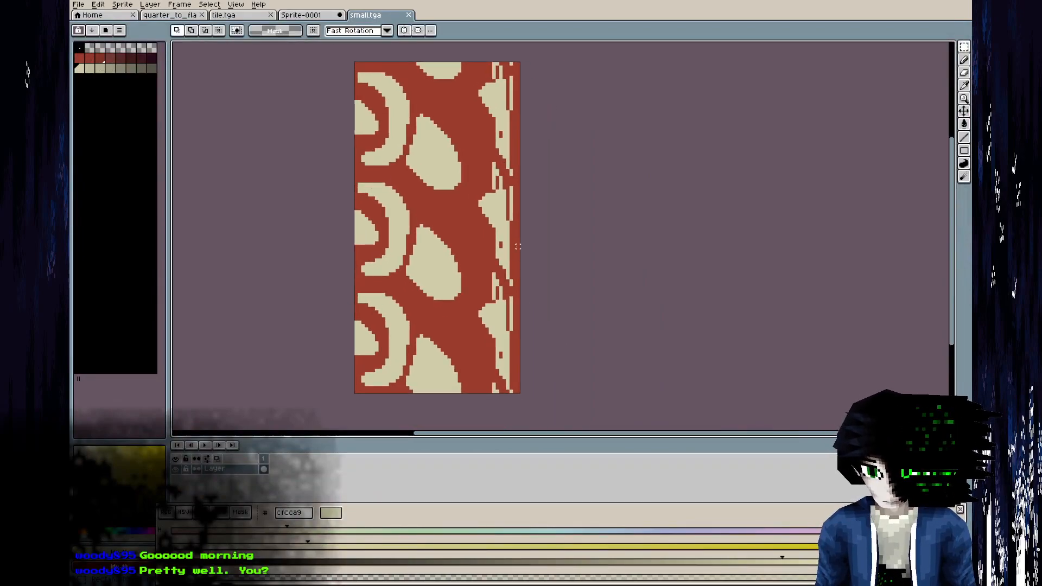
pyautogui.moveTo(355, 91); pyautogui.dragTo(355, 86)
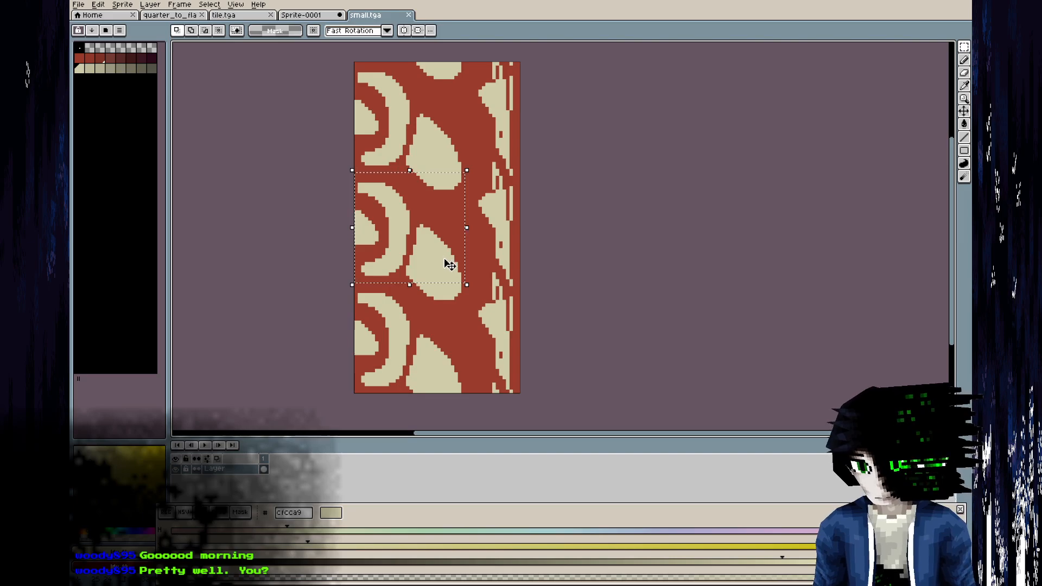
pyautogui.moveTo(451, 277); pyautogui.dragTo(354, 182)
pyautogui.hotkey('ctrl', 'z')
pyautogui.hotkey('ctrl', 'd')
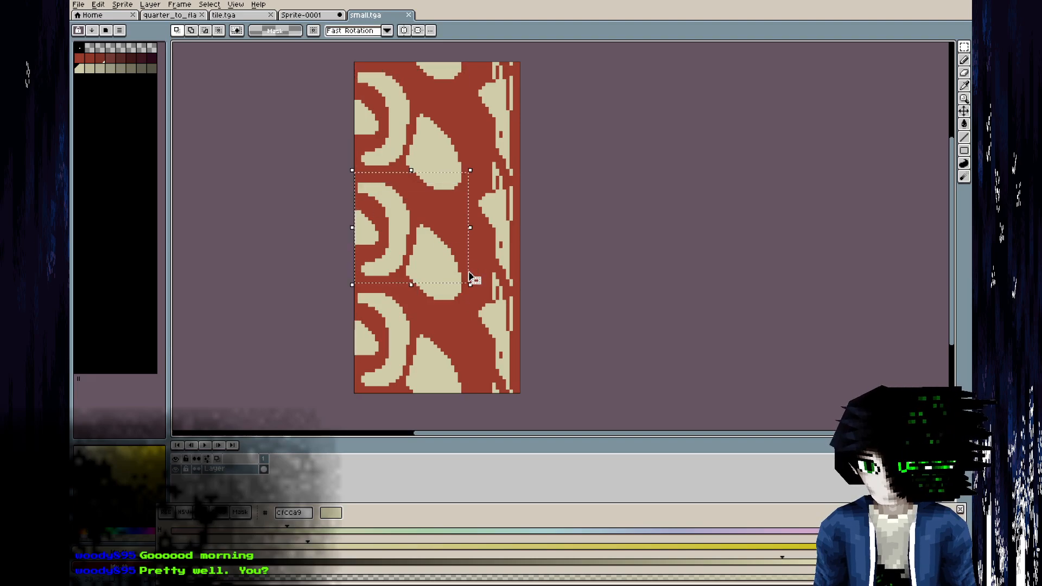
pyautogui.moveTo(470, 284); pyautogui.dragTo(436, 248)
pyautogui.moveTo(407, 214); pyautogui.dragTo(406, 274)
pyautogui.press('Return')
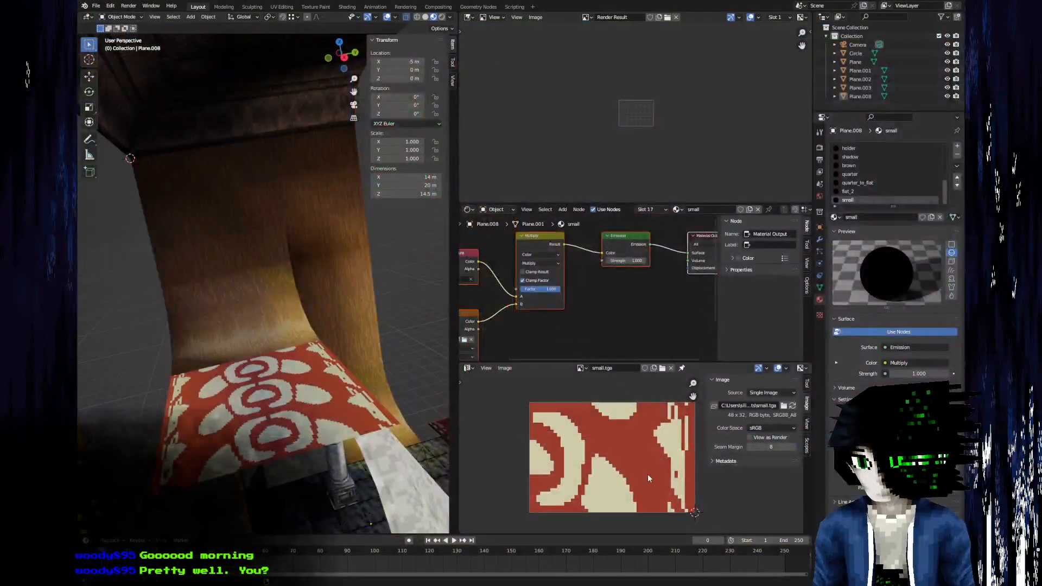
# Fill the transparent strip beside the motifs with the carpet's red, and touch up the motif edges with cream pencil pixels.
pyautogui.hotkey('alt', 'r')
pyautogui.moveTo(296, 315); pyautogui.dragTo(171, 355, button='middle')
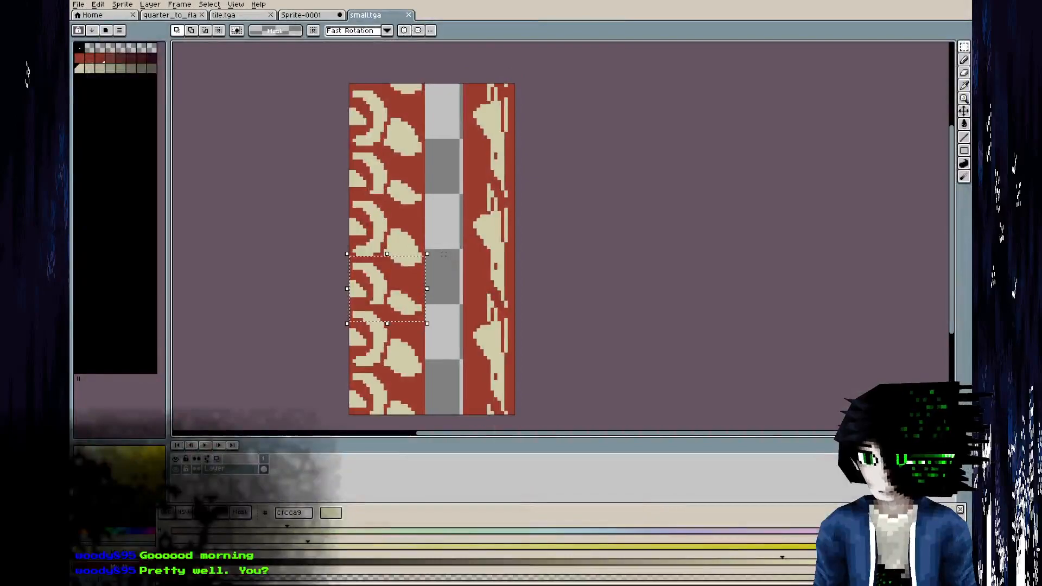
pyautogui.keyDown('alt'); pyautogui.click(469, 217); pyautogui.keyUp('alt')
pyautogui.press('g')
pyautogui.click(445, 200)
pyautogui.keyDown('alt'); pyautogui.click(375, 300); pyautogui.keyUp('alt')
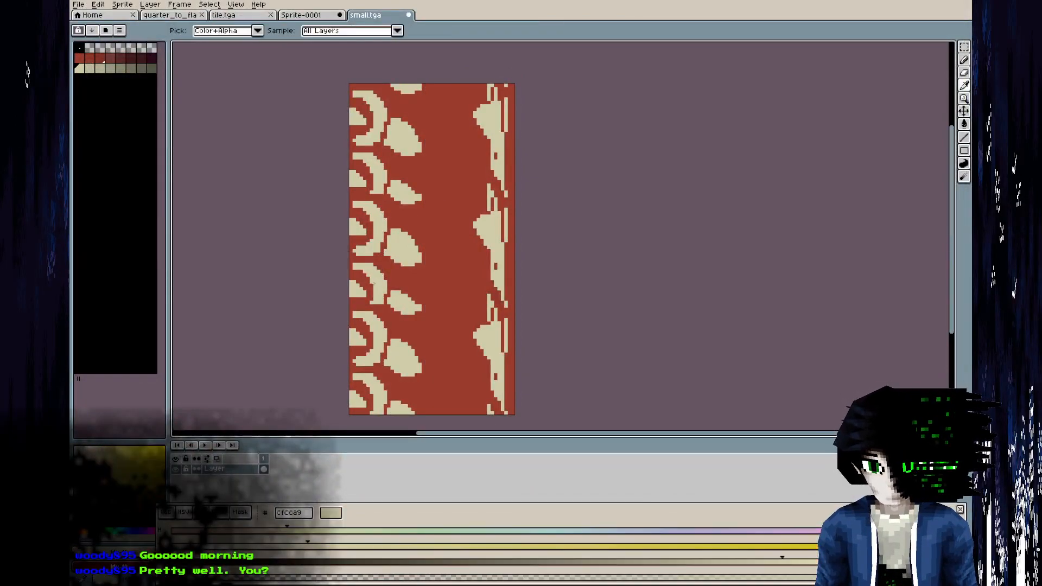
pyautogui.press('b')
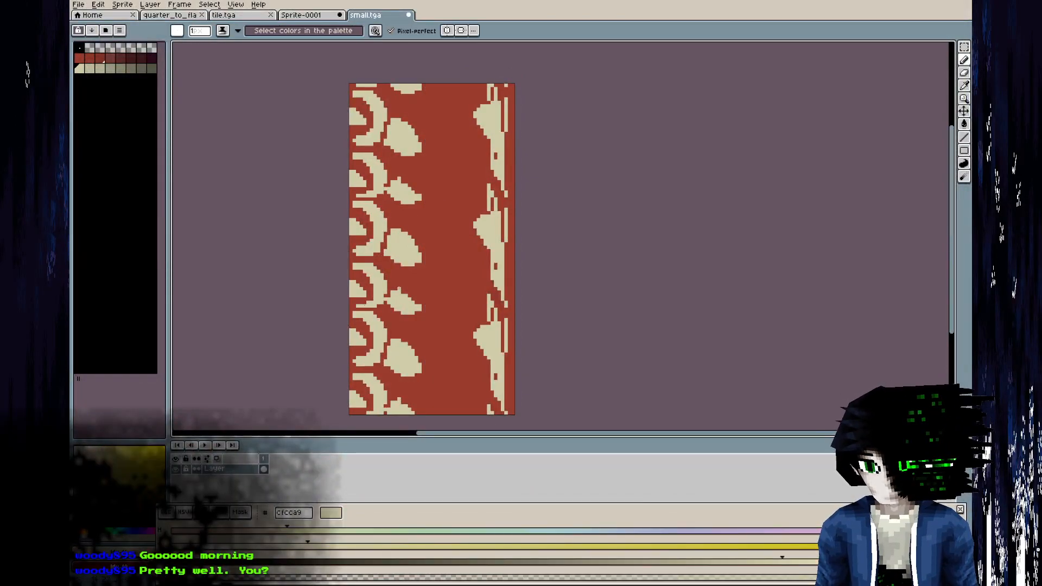
# Turn off the tiled view and move the whole crescent-and-petal section up two pixels.
pyautogui.click(243, 7)
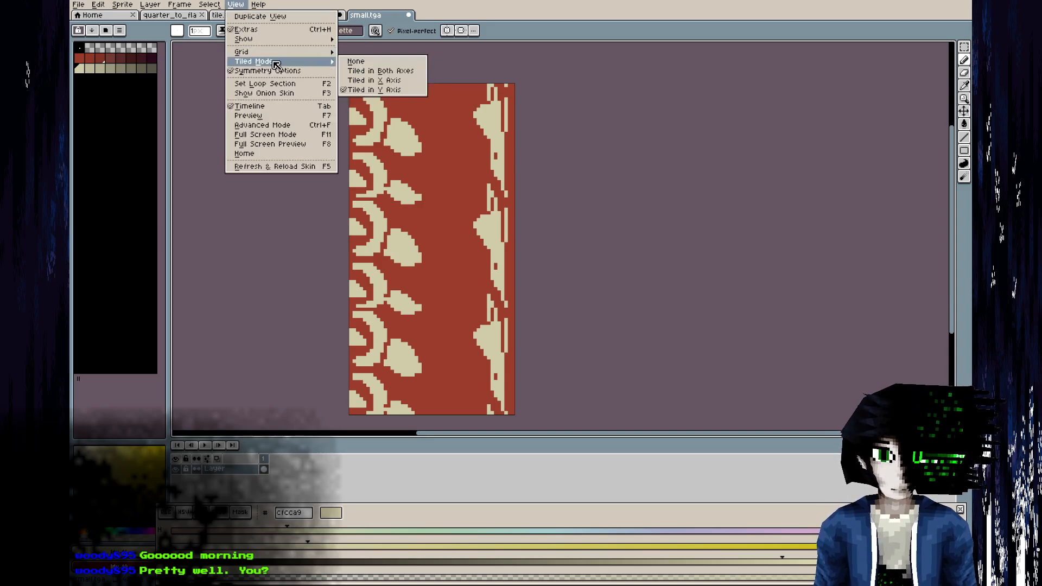
pyautogui.click(353, 59)
pyautogui.scroll(1, 396, 237)
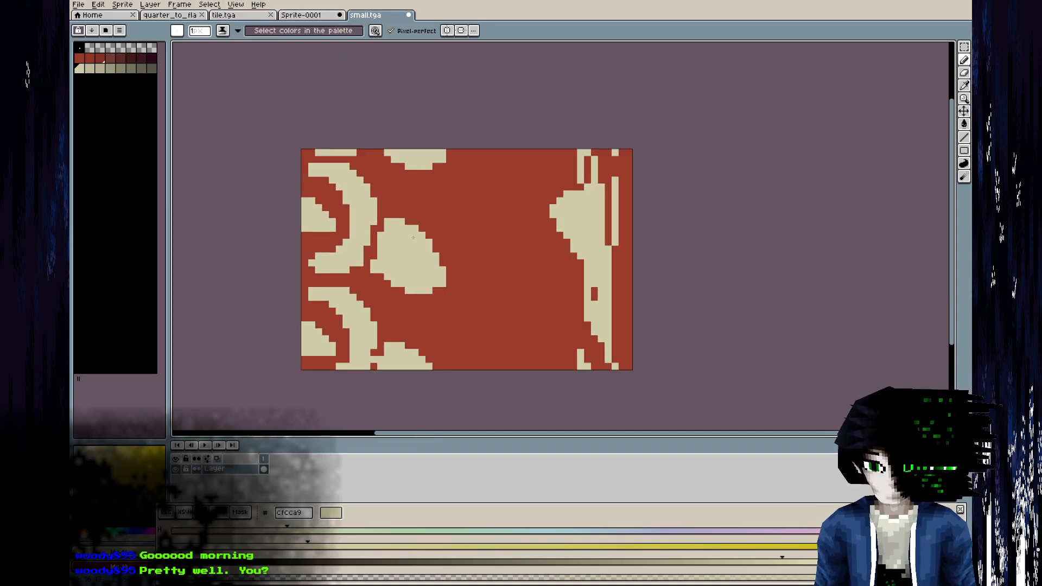
pyautogui.press('m')
pyautogui.moveTo(485, 152); pyautogui.dragTo(291, 428)
pyautogui.moveTo(385, 198); pyautogui.dragTo(391, 188)
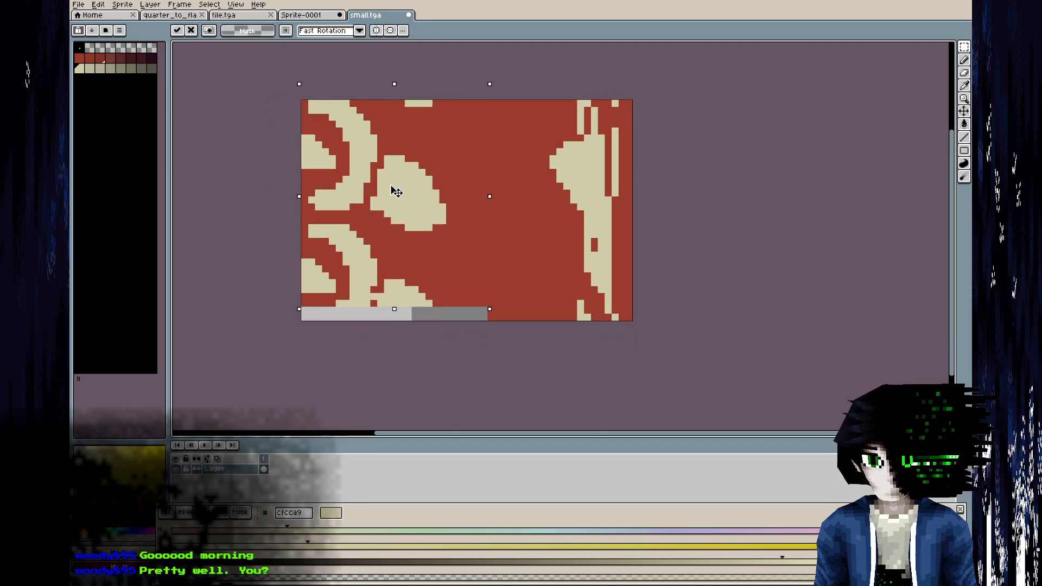
pyautogui.hotkey('ctrl', 'd')
# Move the upper petal up one pixel and fill the gap beneath it with red 993b2b.
pyautogui.moveTo(474, 233); pyautogui.dragTo(375, 146)
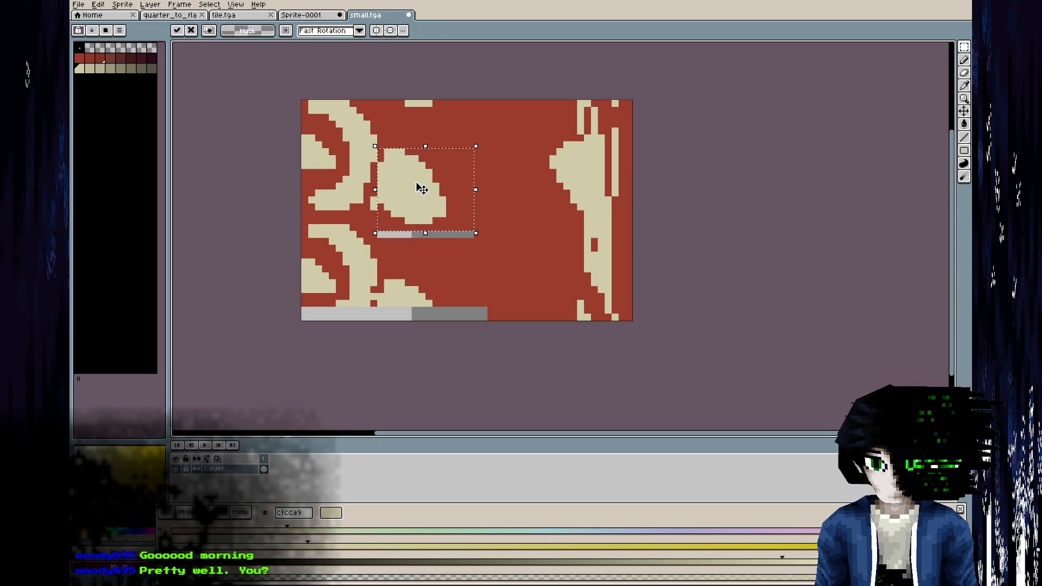
pyautogui.hotkey('ctrl', 'd')
pyautogui.keyDown('alt'); pyautogui.click(445, 252); pyautogui.keyUp('alt')
pyautogui.press('g')
pyautogui.click(440, 234)
pyautogui.press('b')
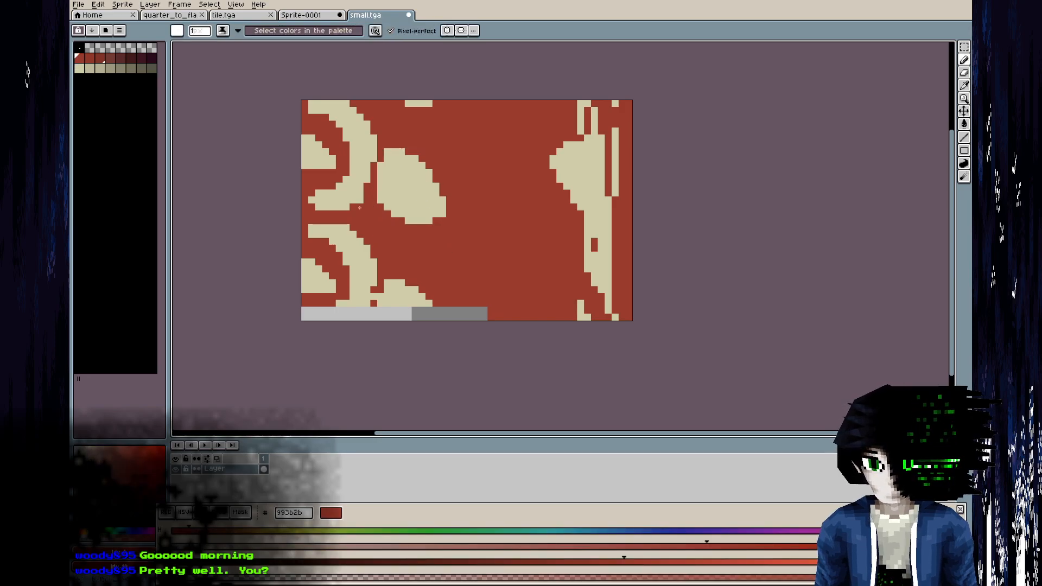
# Copy the upper crescent and petal over the motif in the lower half of the tile.
pyautogui.press('m')
pyautogui.moveTo(443, 221); pyautogui.dragTo(304, 103)
pyautogui.keyDown('ctrl'); pyautogui.moveTo(381, 144); pyautogui.dragTo(386, 277); pyautogui.keyUp('ctrl')
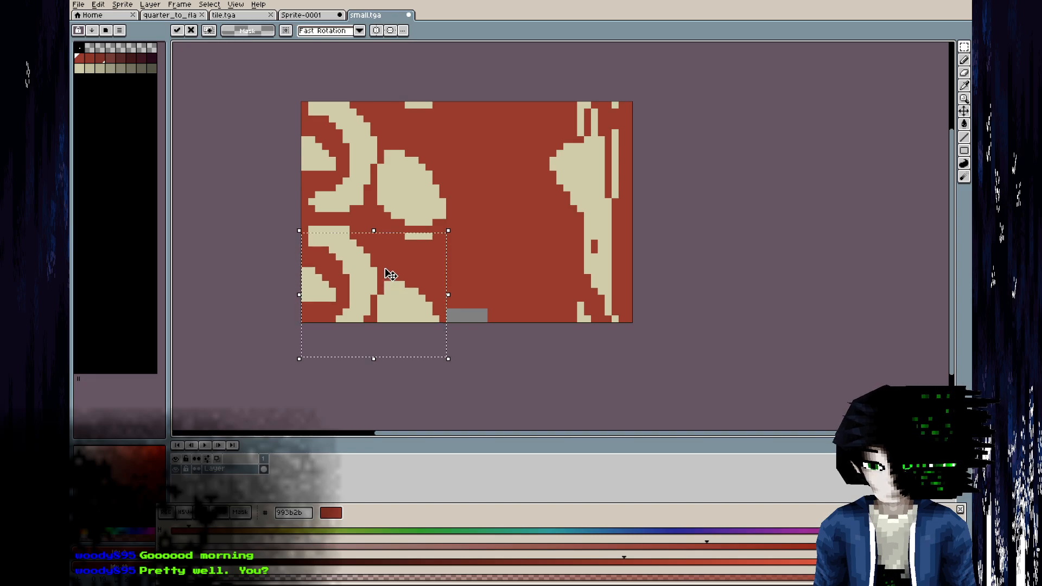
pyautogui.press('Return')
# Shorten the upper motif by moving its lower part up two pixels, and copy the result over the lower motif.
pyautogui.moveTo(456, 222); pyautogui.dragTo(303, 170)
pyautogui.moveTo(367, 213); pyautogui.dragTo(369, 193)
pyautogui.hotkey('ctrl', 'd')
pyautogui.moveTo(449, 208); pyautogui.dragTo(304, 85)
pyautogui.keyDown('ctrl'); pyautogui.moveTo(387, 152); pyautogui.dragTo(388, 265); pyautogui.keyUp('ctrl')
pyautogui.hotkey('ctrl', 'd')
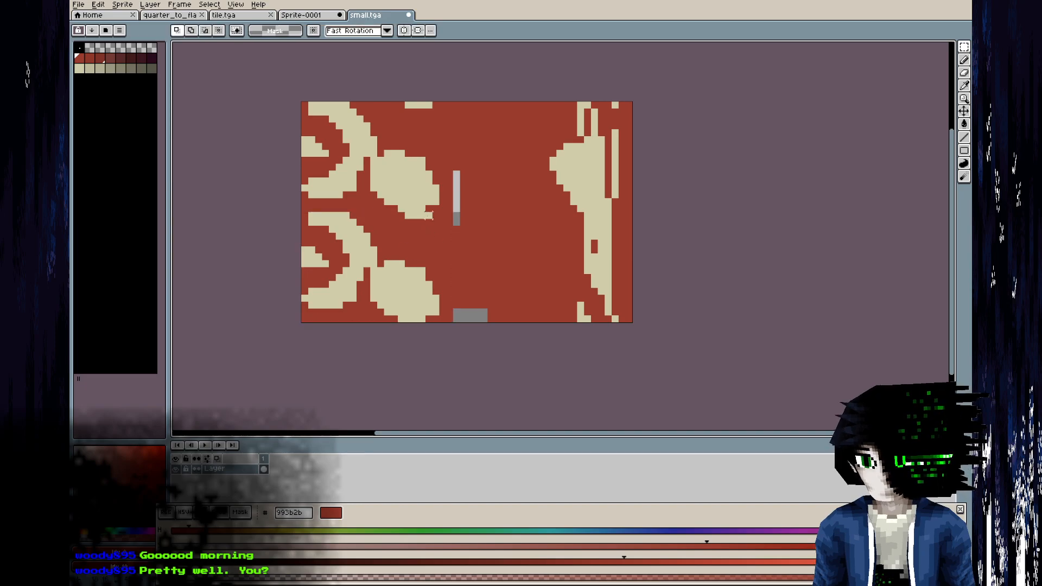
# Fill the leftover transparent patches with red 993b2b, save the texture, and check it on the balcony floor in Blender.
pyautogui.press('g')
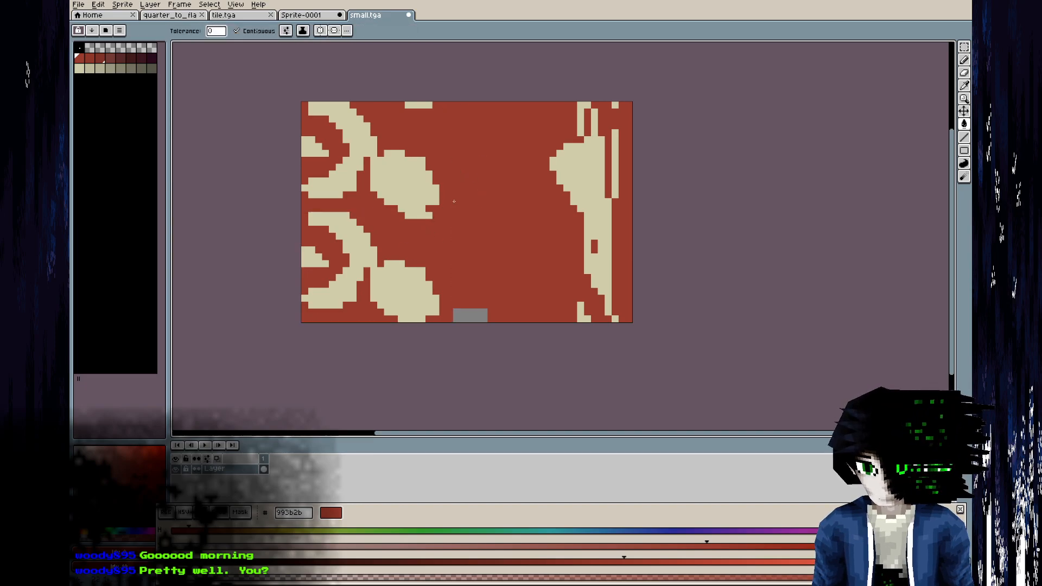
pyautogui.click(473, 315)
pyautogui.hotkey('ctrl', 's')
pyautogui.hotkey('alt', 'Tab')
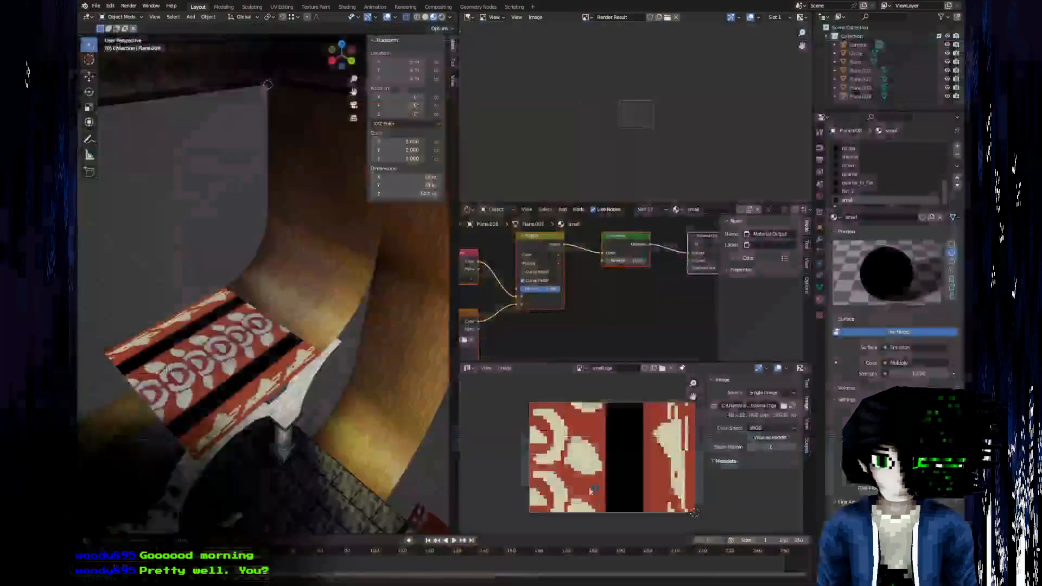
pyautogui.moveTo(376, 385); pyautogui.dragTo(287, 353, button='middle')
pyautogui.hotkey('alt', 'Tab')
# Tile the carpet texture's view along the Y axis in Aseprite.
pyautogui.click(236, 4)
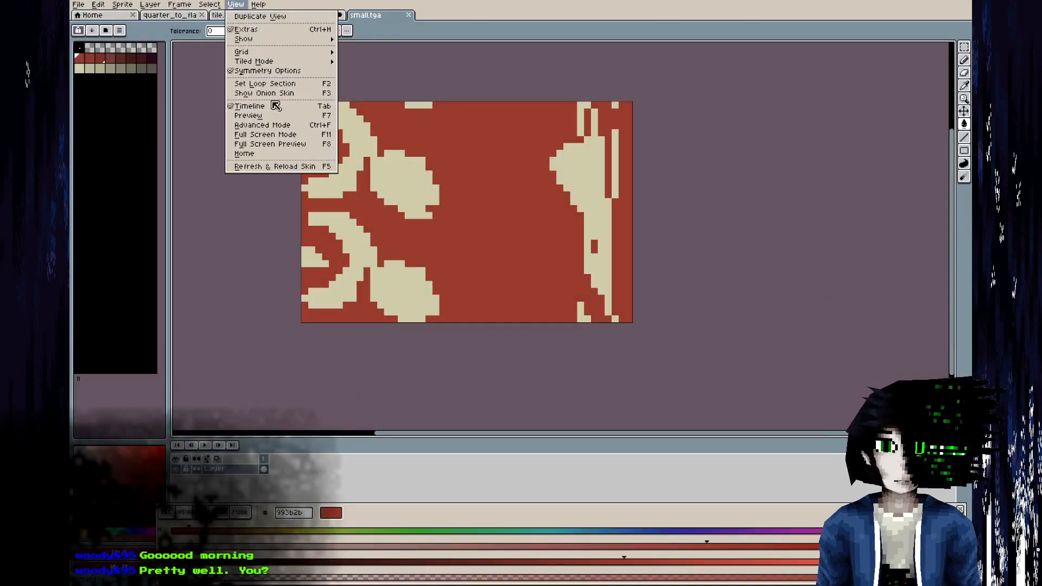
pyautogui.moveTo(304, 62)
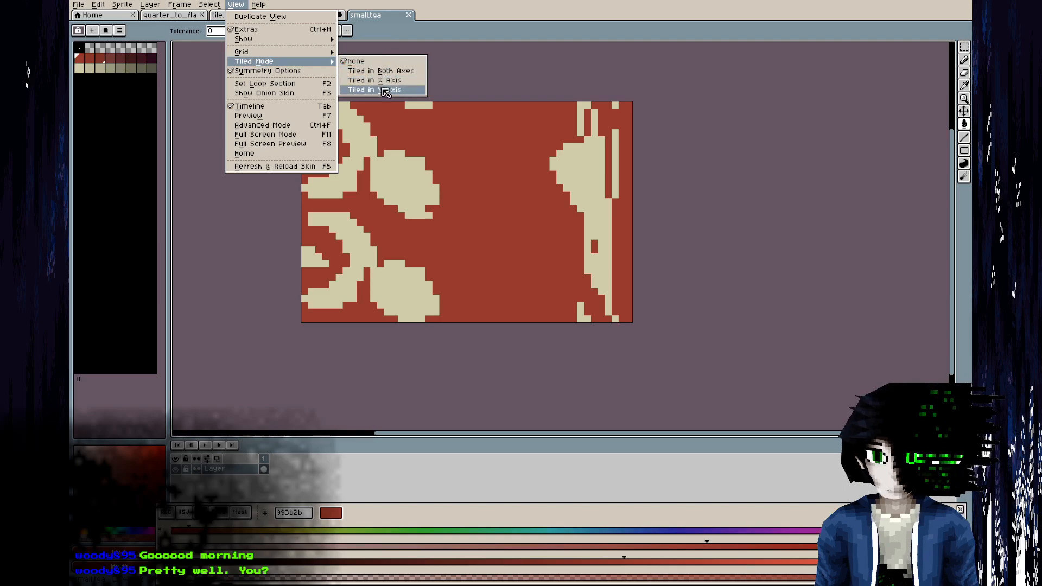
pyautogui.click(380, 93)
pyautogui.scroll(-2, 479, 251)
pyautogui.scroll(2, 466, 266)
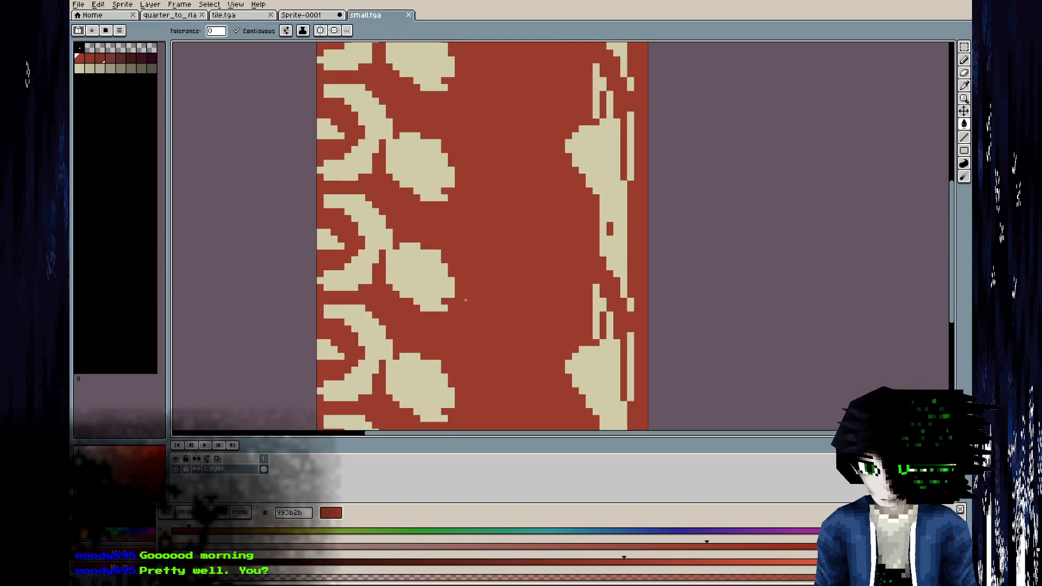
# Trim the petals' lower edge with red pencil pixels, save the texture, and compare it in the other window.
pyautogui.press('b')
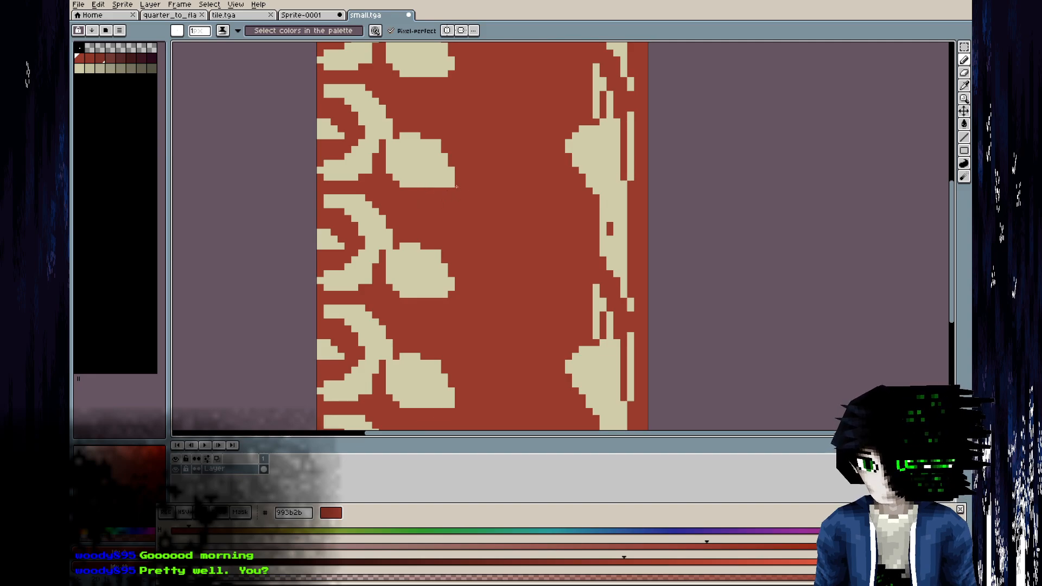
pyautogui.scroll(-4, 467, 173)
pyautogui.press('i')
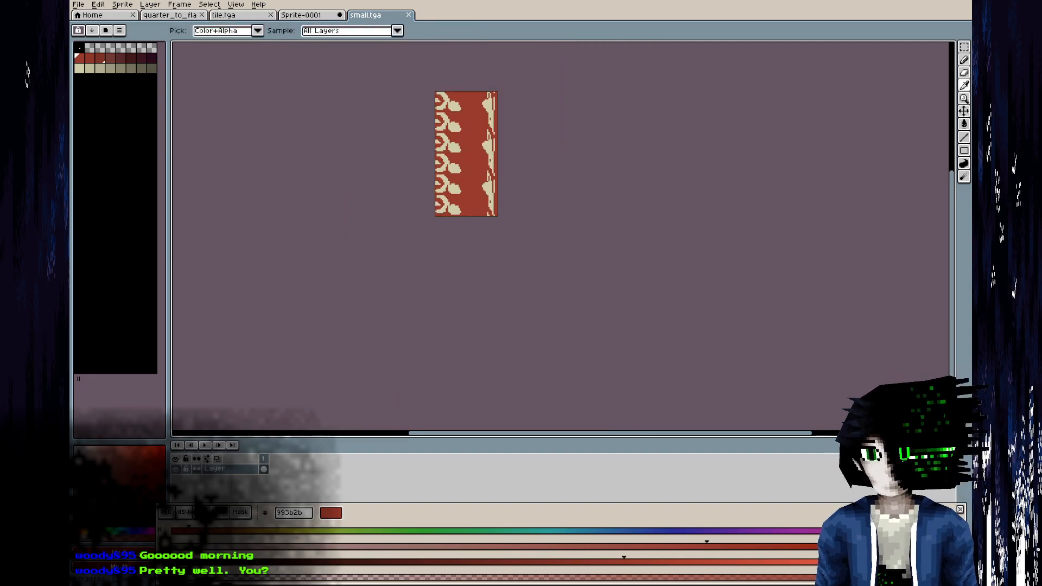
pyautogui.hotkey('alt', 'Tab')
pyautogui.hotkey('alt', 'Tab')
pyautogui.hotkey('alt', 'Tab')
pyautogui.hotkey('alt', 'Tab')
# Sample the cream colour and extend the bottom of the petal with pencil pixels.
pyautogui.press('b')
pyautogui.scroll(4, 458, 134)
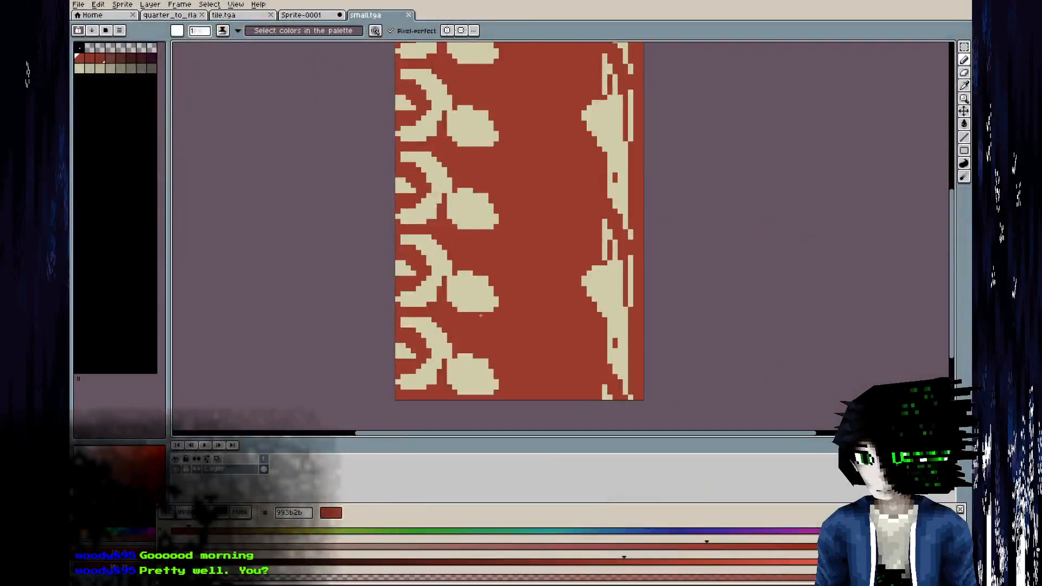
pyautogui.scroll(2, 482, 316)
pyautogui.keyDown('alt'); pyautogui.click(478, 302); pyautogui.keyUp('alt')
pyautogui.click(464, 327)
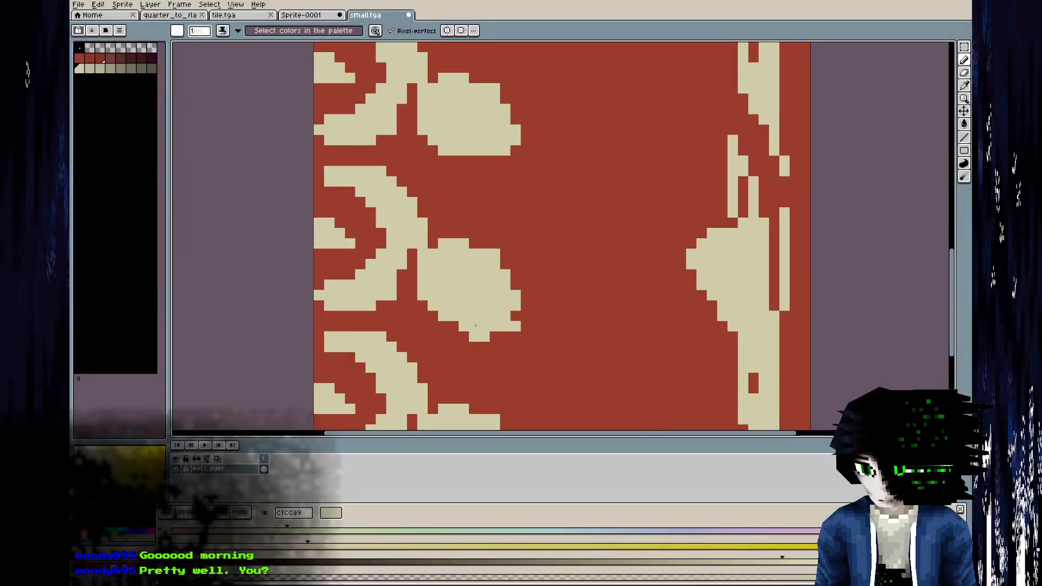
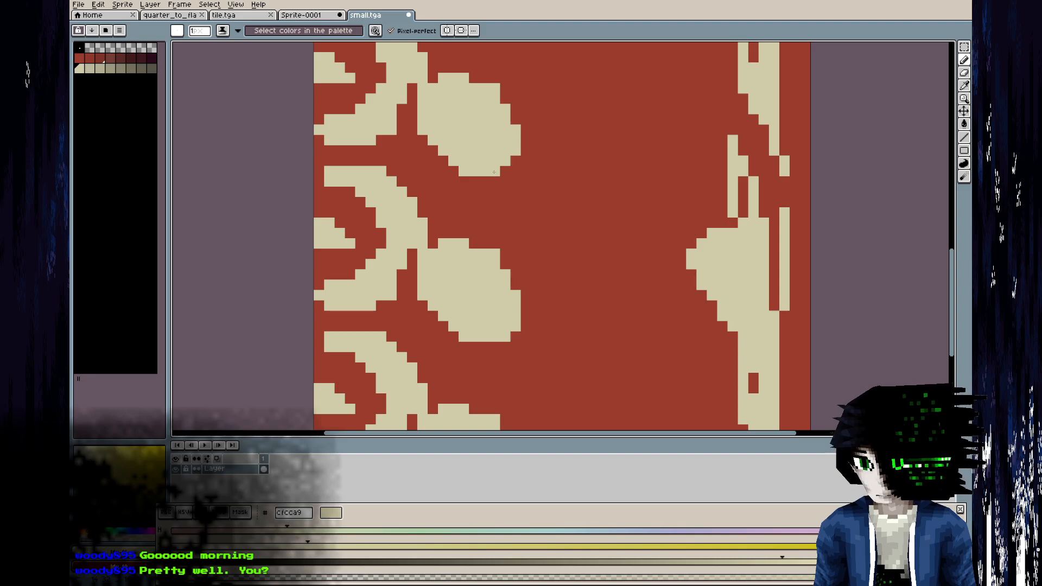
# Switch to Blender and examine the red and beige carpet pattern on the 3D surface from several angles.
pyautogui.press('alt')
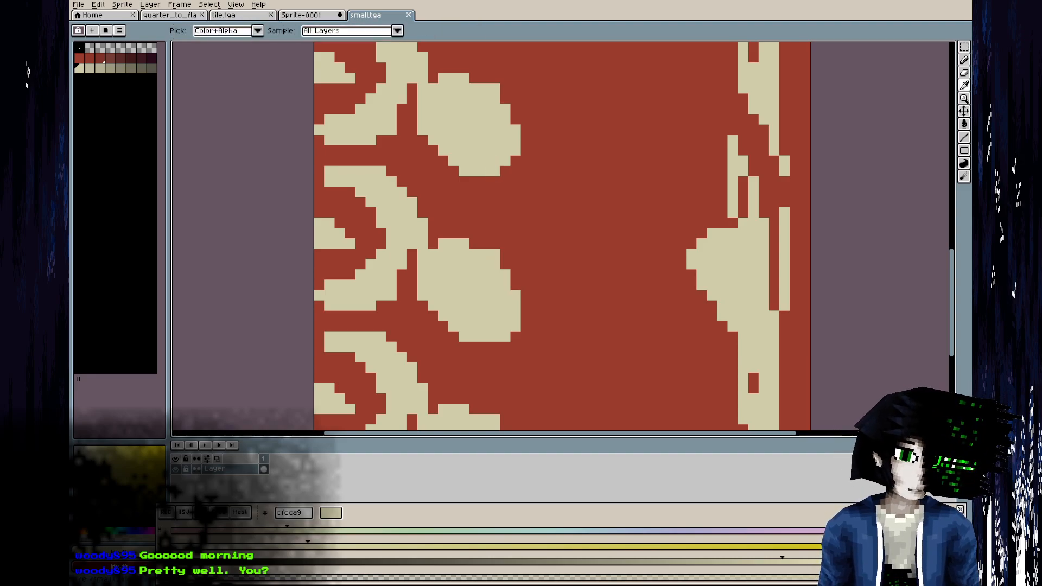
pyautogui.hotkey('alt', 'Tab')
pyautogui.moveTo(421, 399); pyautogui.dragTo(313, 368, button='middle')
pyautogui.scroll(-6, 359, 381)
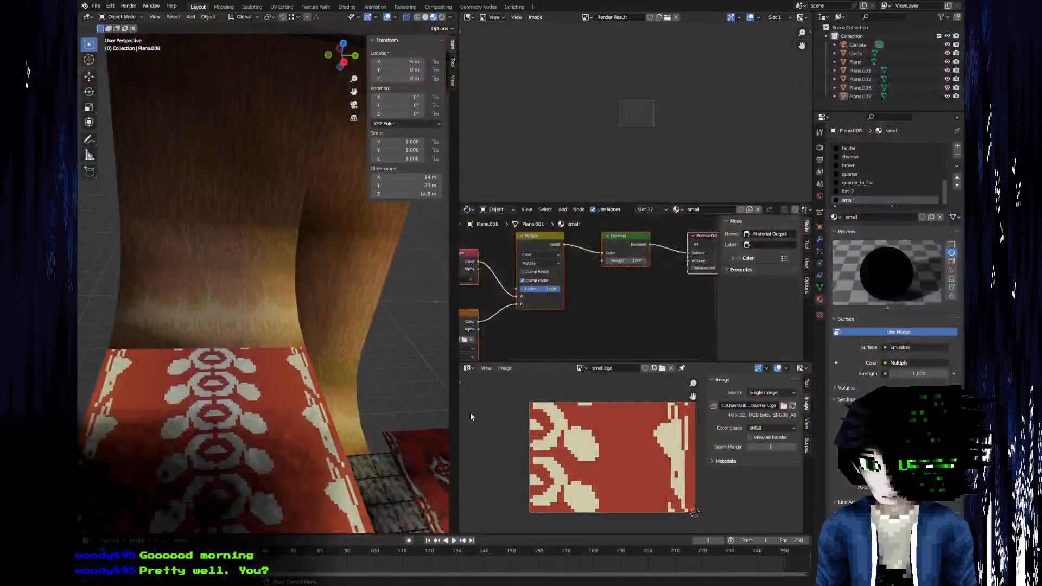
pyautogui.scroll(-5, 358, 381)
pyautogui.scroll(6, 216, 412)
pyautogui.scroll(5, 313, 368)
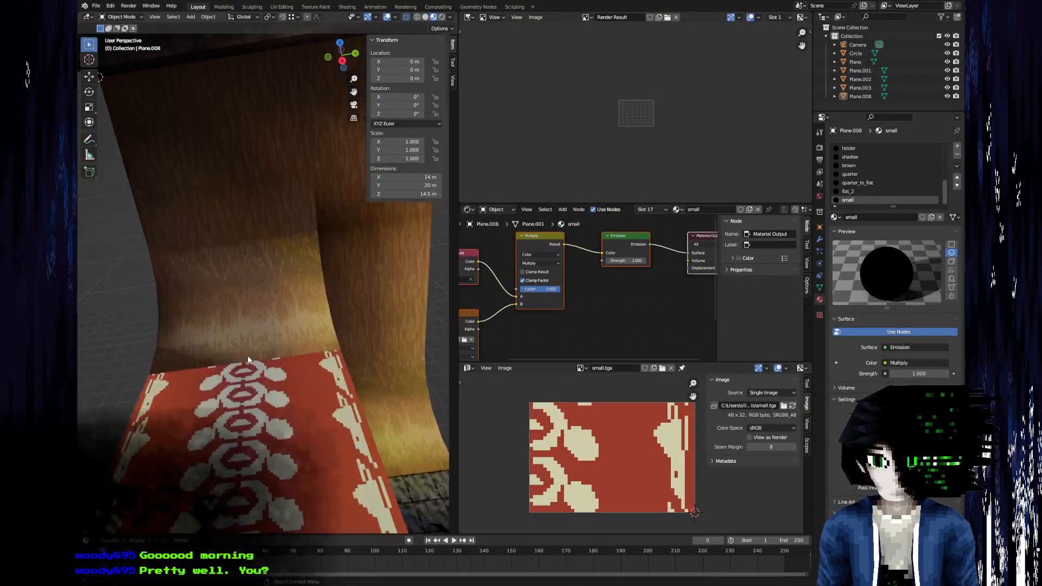
pyautogui.moveTo(248, 356); pyautogui.dragTo(298, 363, button='middle')
pyautogui.keyDown('shift'); pyautogui.moveTo(215, 371); pyautogui.dragTo(399, 353, button='middle'); pyautogui.keyUp('shift')
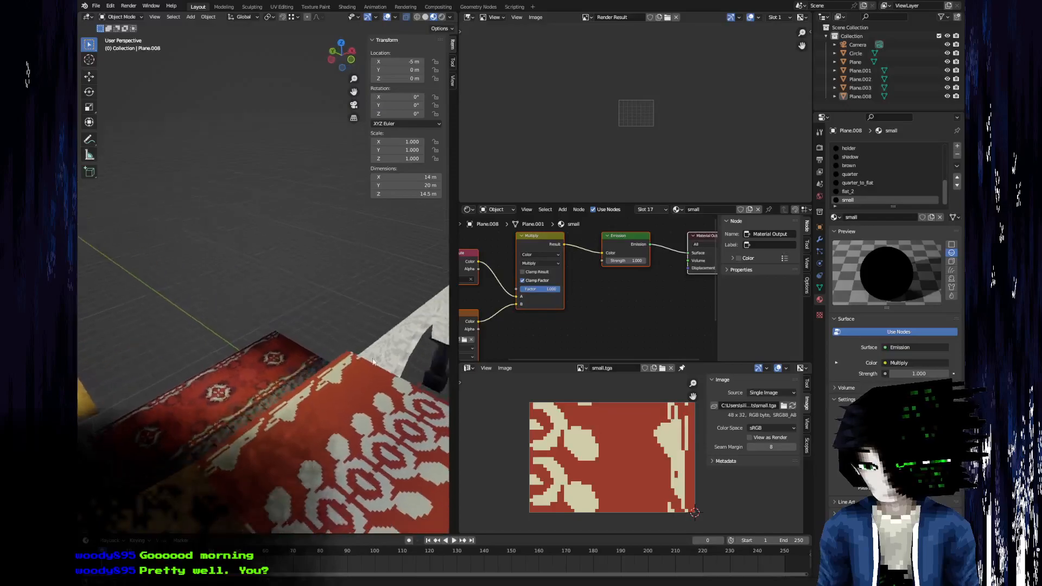
pyautogui.scroll(-4, 304, 365)
pyautogui.scroll(4, 307, 371)
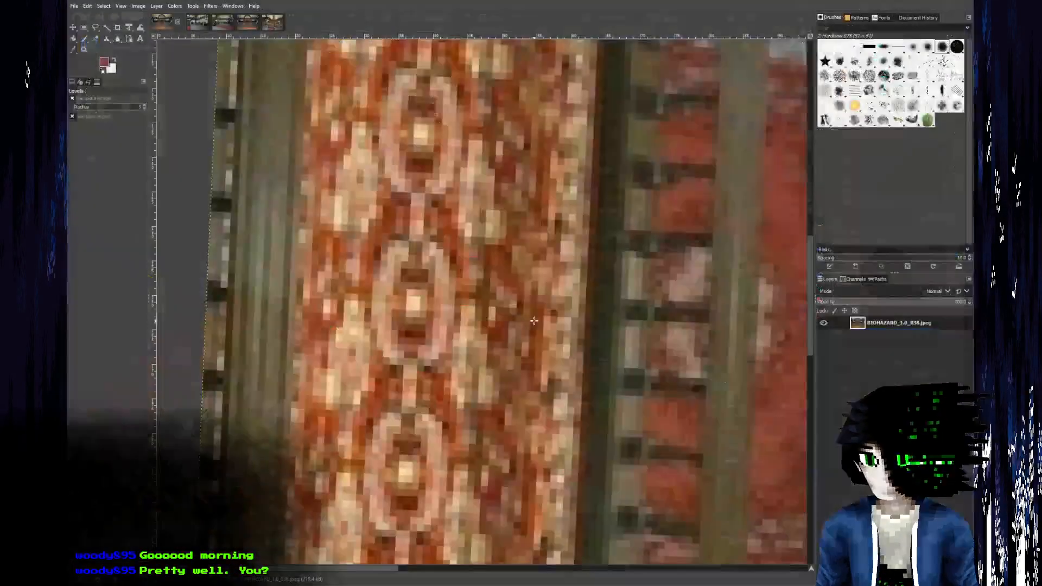
# Compare the small.tga sprite with the ornate carpet in the GIMP reference image.
pyautogui.keyDown('ctrl'); pyautogui.scroll(-2, 534, 321); pyautogui.keyUp('ctrl')
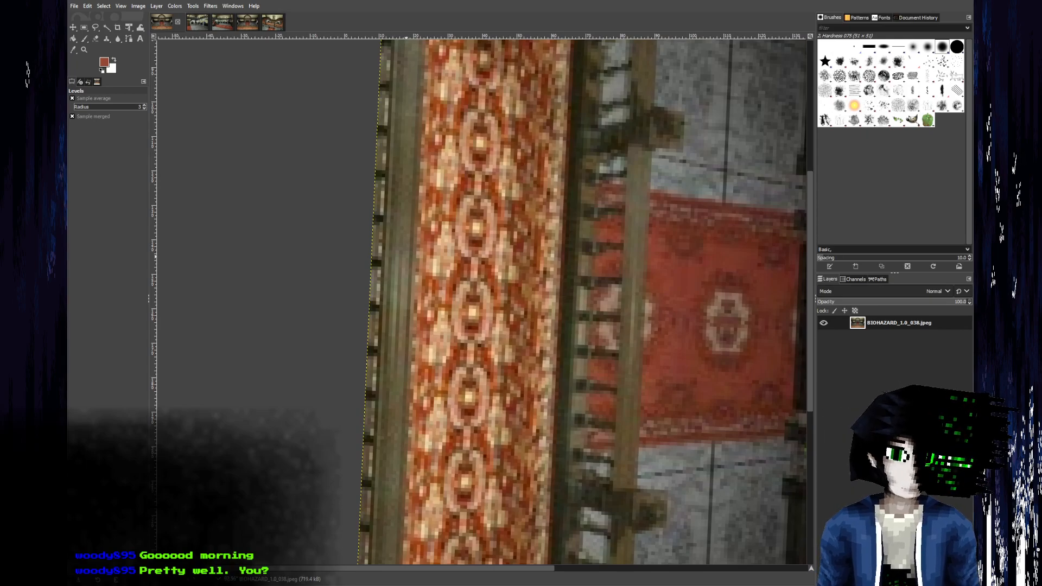
pyautogui.hotkey('alt', 'Tab')
pyautogui.moveTo(456, 274); pyautogui.dragTo(375, 353, button='middle')
pyautogui.moveTo(371, 259); pyautogui.dragTo(365, 330, button='middle')
pyautogui.scroll(-4, 366, 325)
pyautogui.press('i')
pyautogui.hotkey('alt', 'Tab')
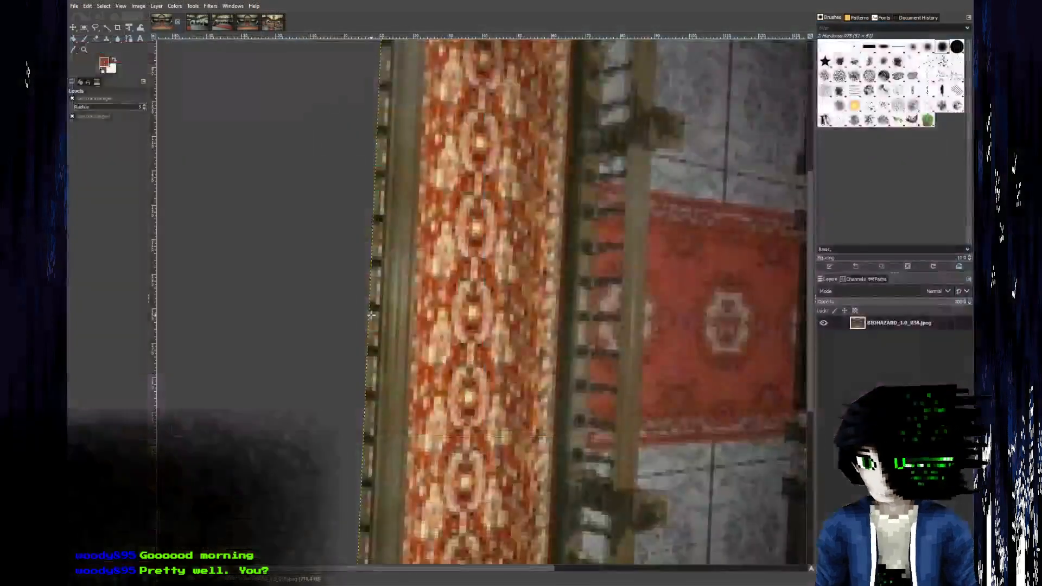
pyautogui.hotkey('alt', 'Tab')
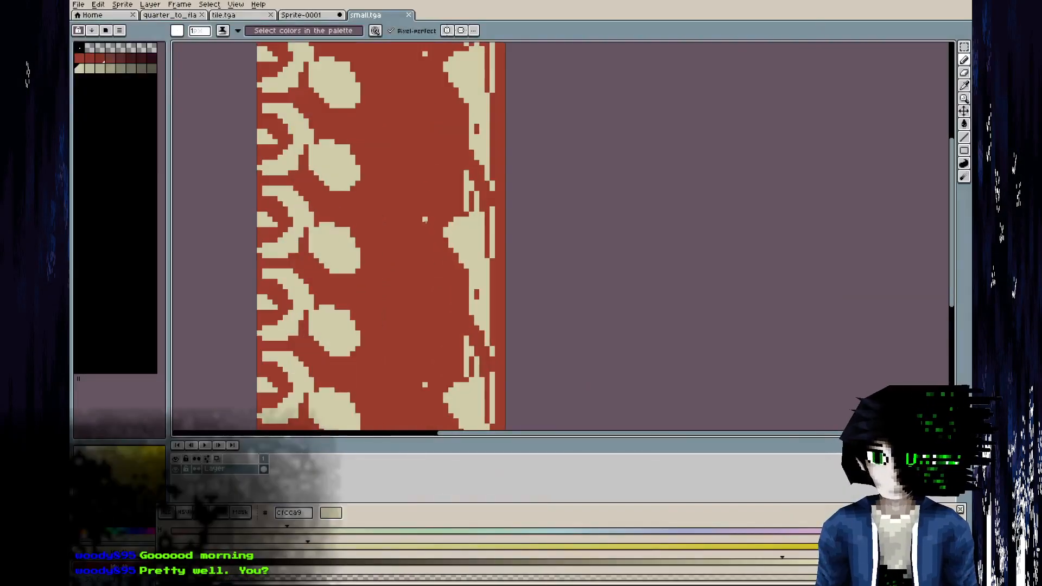
# Duplicate the red colour ramp into a new palette row below the beige ramp.
pyautogui.moveTo(431, 136); pyautogui.dragTo(450, 225, button='middle')
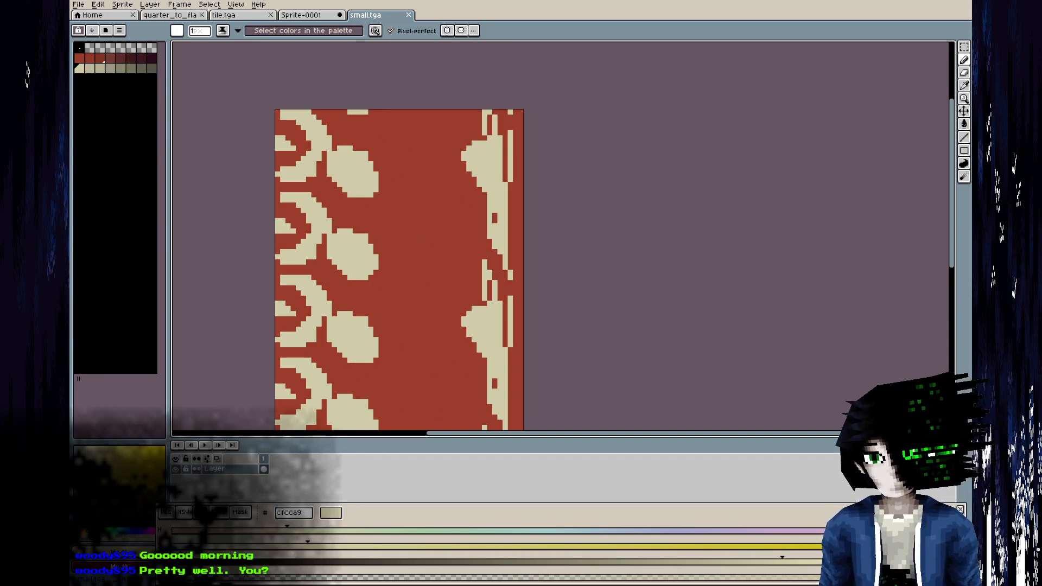
pyautogui.moveTo(79, 57); pyautogui.dragTo(152, 58)
pyautogui.click(79, 79)
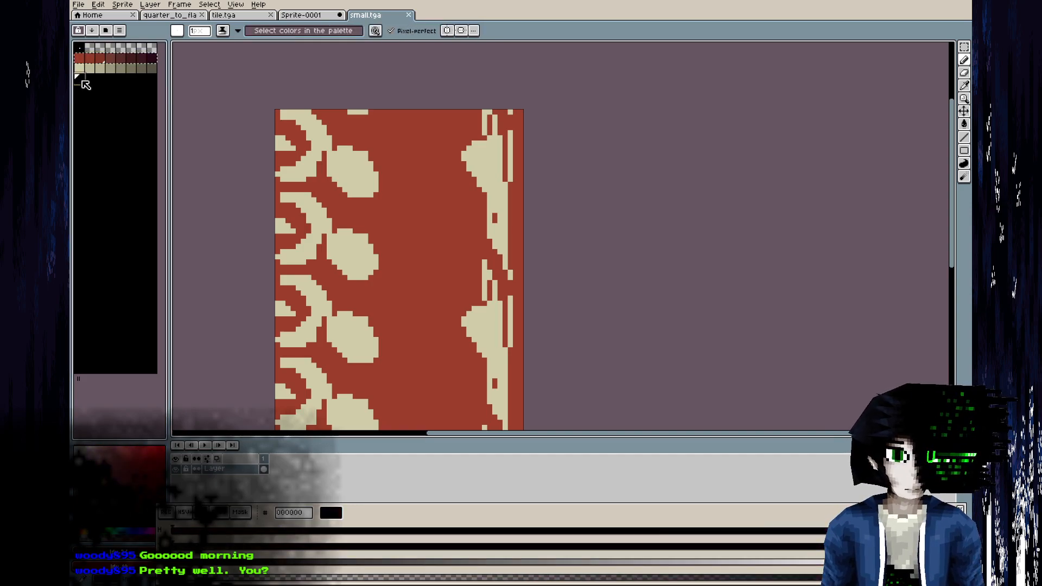
pyautogui.hotkey('ctrl', 'v')
# Change the first colour of the new ramp to olive 99874b by adjusting its hue and saturation.
pyautogui.click(424, 542)
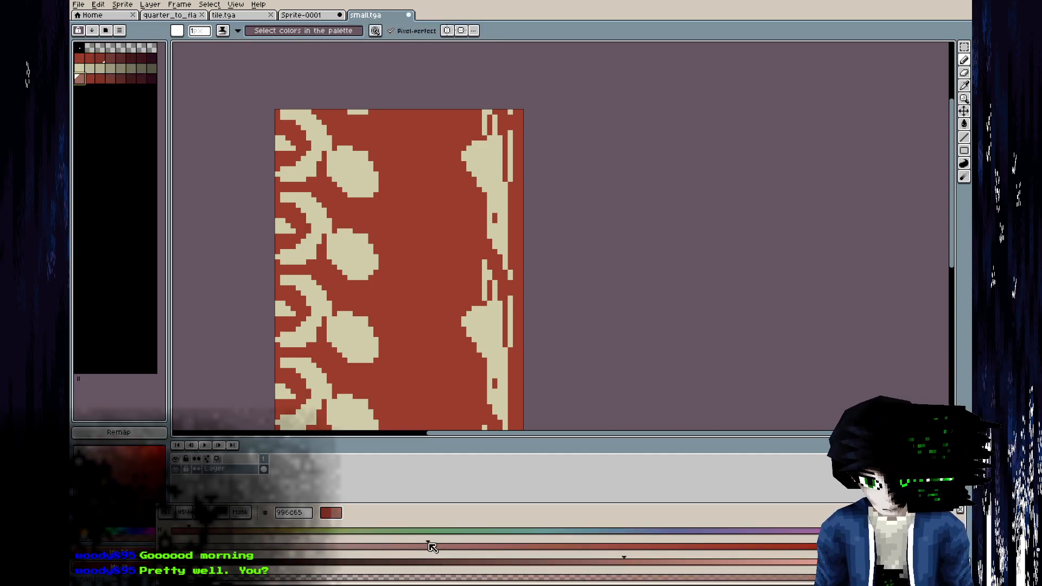
pyautogui.click(220, 532)
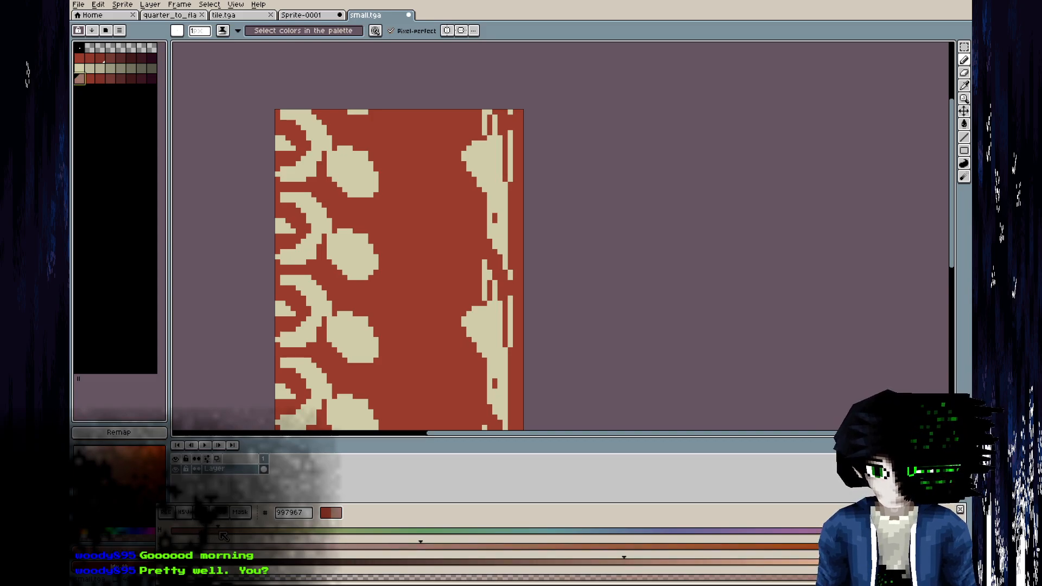
pyautogui.click(619, 541)
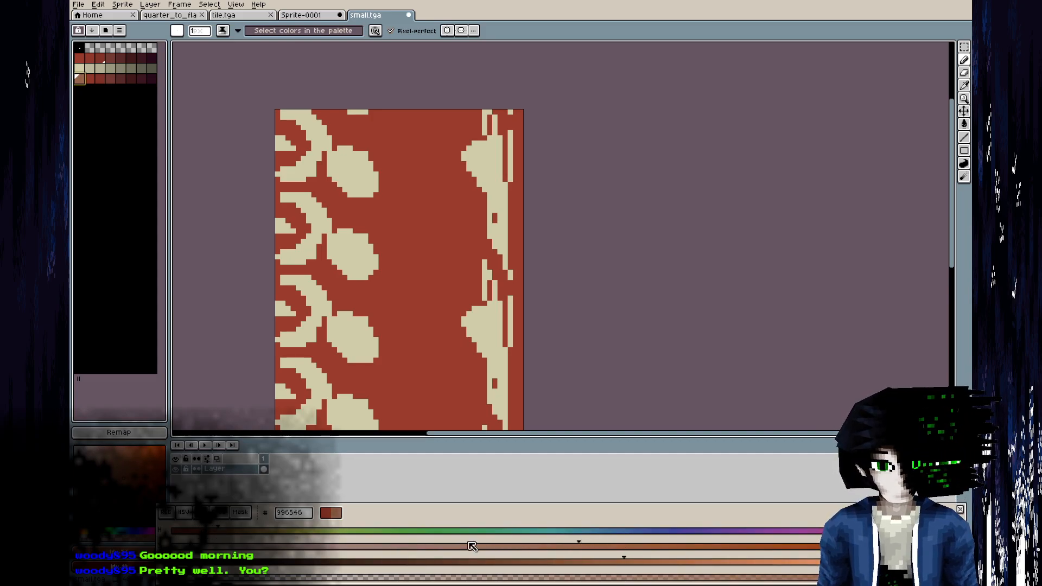
pyautogui.click(280, 531)
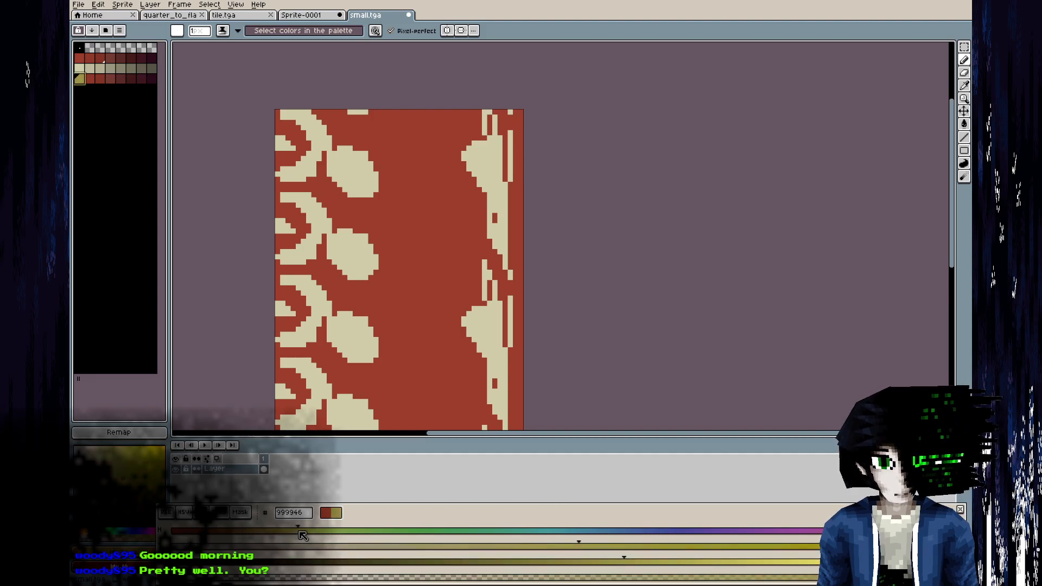
pyautogui.click(270, 532)
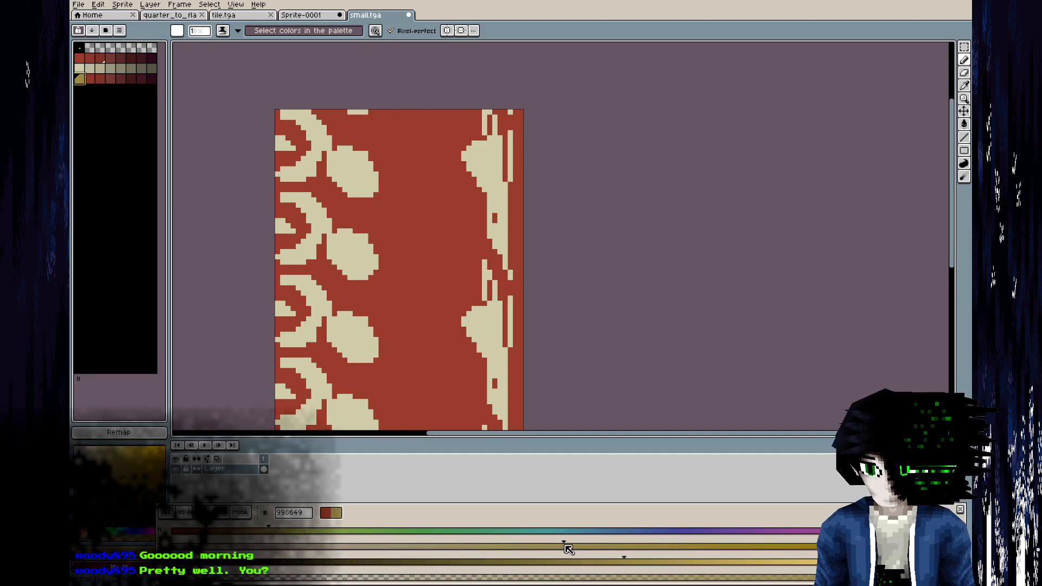
# Lower the saturation of the remaining colours in the new ramp.
pyautogui.press(']')
pyautogui.press(']')
pyautogui.press(']')
pyautogui.press(']')
pyautogui.press(']')
pyautogui.press(']')
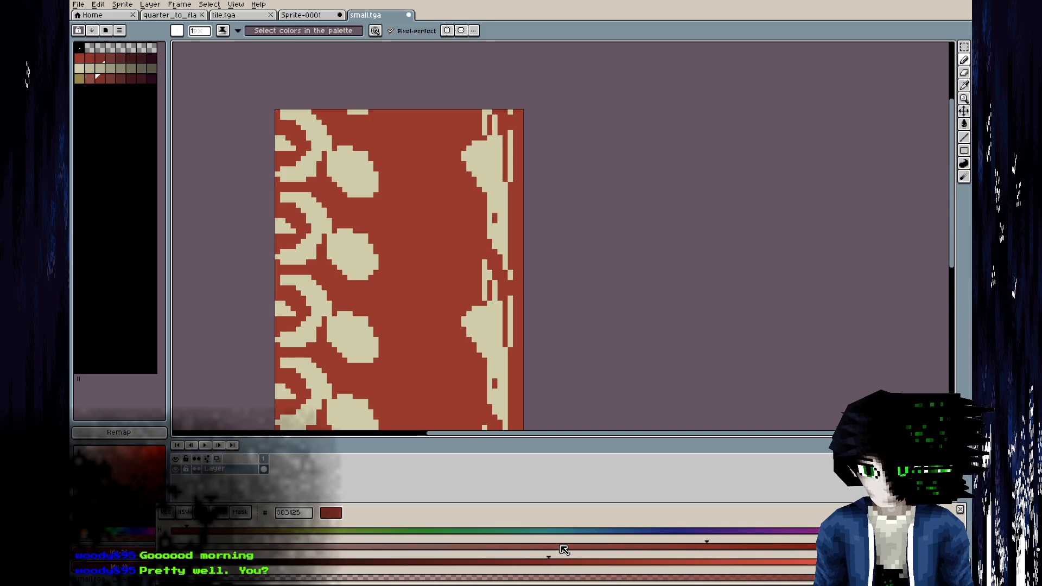
pyautogui.press('[')
pyautogui.press('[')
pyautogui.press('[')
pyautogui.press('[')
pyautogui.press('[')
pyautogui.press('[')
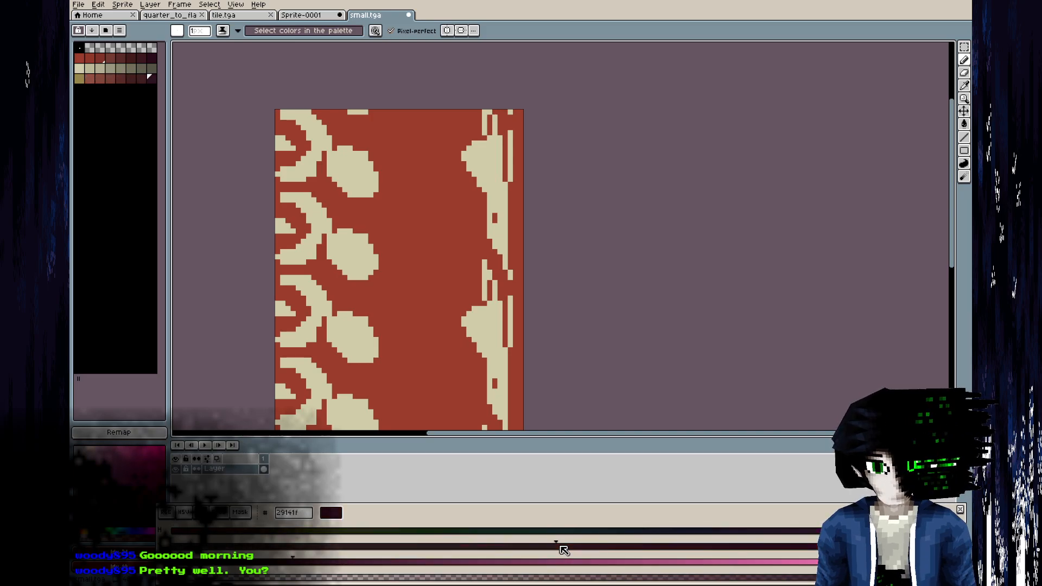
# Shift the hue of the remaining colours in the new ramp to match the first olive colour.
pyautogui.press(']')
pyautogui.click(270, 534)
pyautogui.press(']')
pyautogui.click(270, 534)
pyautogui.press(']')
pyautogui.click(269, 533)
pyautogui.press(']')
pyautogui.click(269, 534)
pyautogui.press(']')
pyautogui.click(270, 534)
pyautogui.press(']')
pyautogui.click(270, 533)
pyautogui.press(']')
pyautogui.click(269, 533)
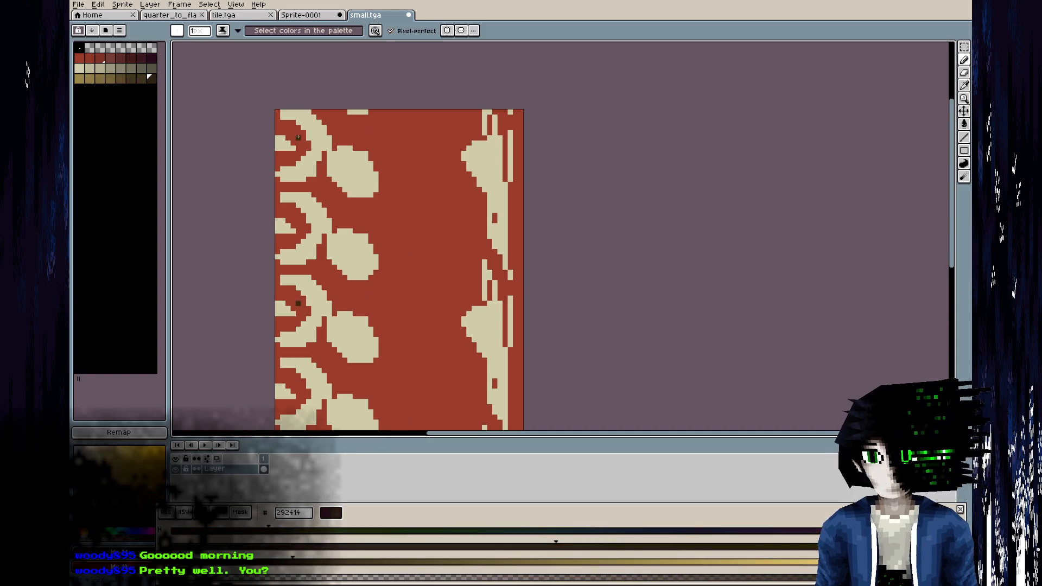
# Pick olive 99874b and select all red pixels of the tile using the Magic Wand with Contiguous off.
pyautogui.click(79, 79)
pyautogui.moveTo(412, 292); pyautogui.dragTo(389, 230, button='middle')
pyautogui.press('m')
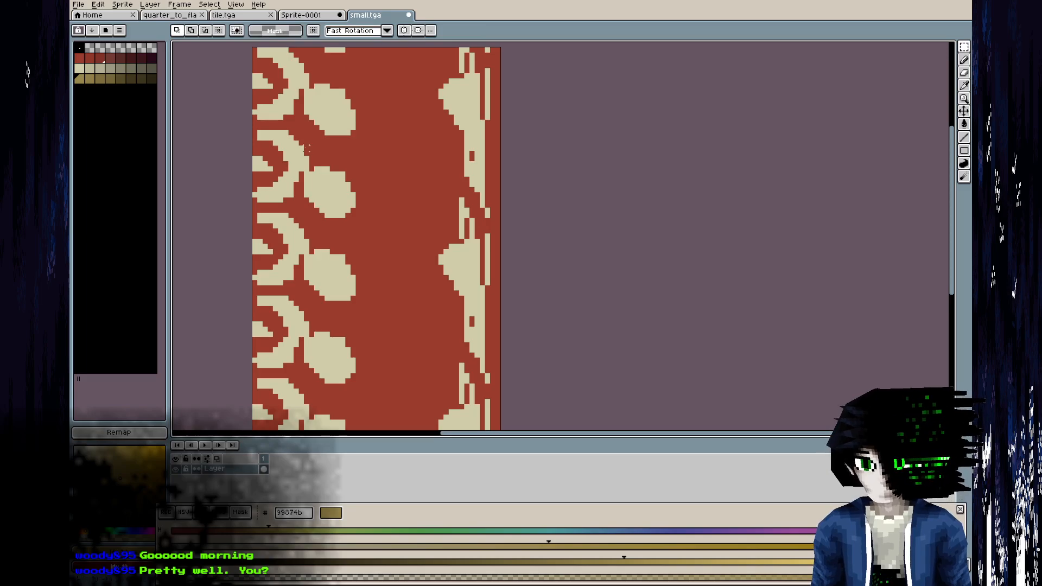
pyautogui.moveTo(964, 47); pyautogui.dragTo(948, 50)
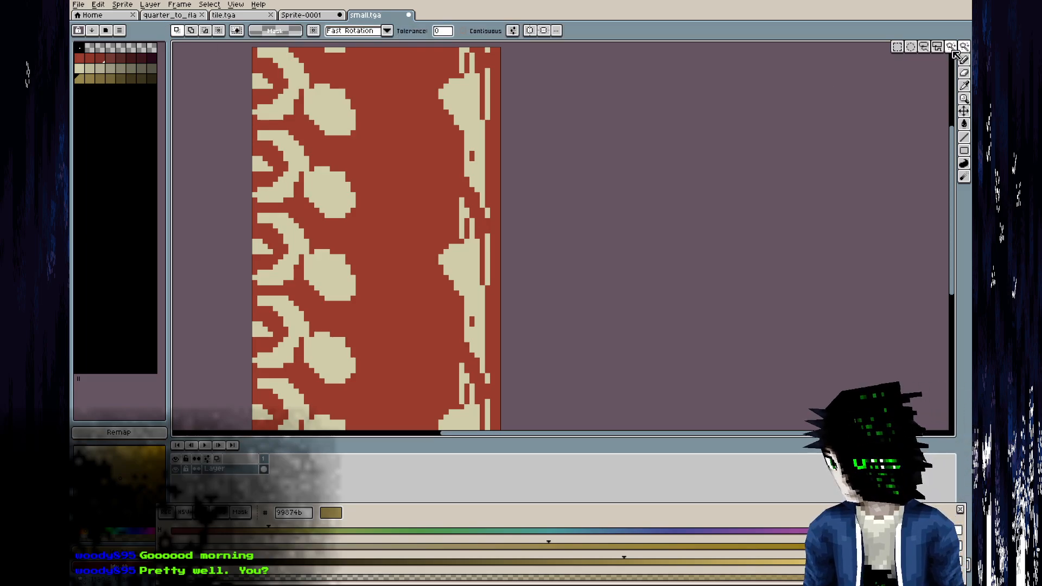
pyautogui.click(476, 31)
pyautogui.click(415, 174)
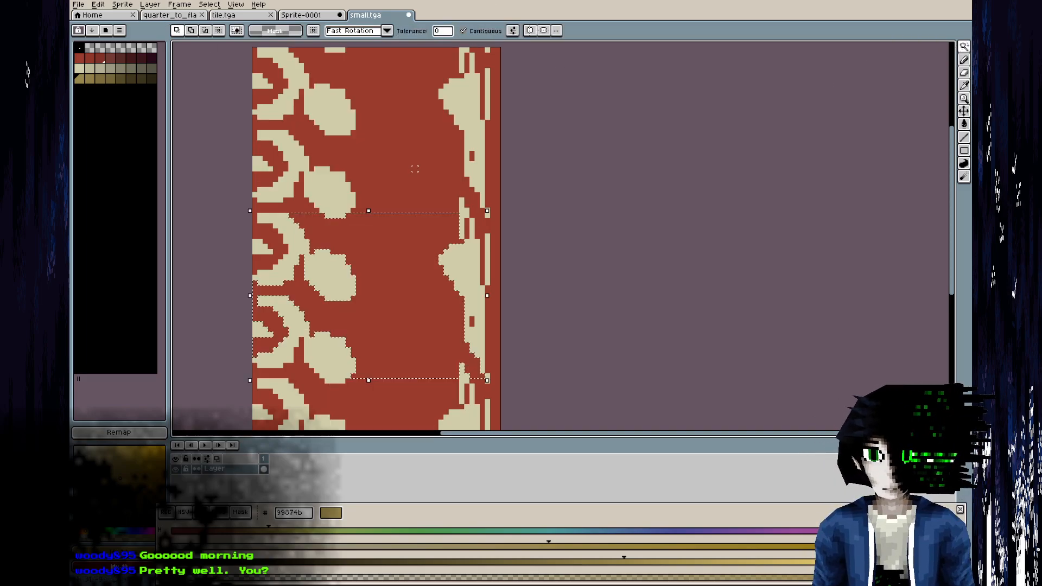
pyautogui.click(492, 33)
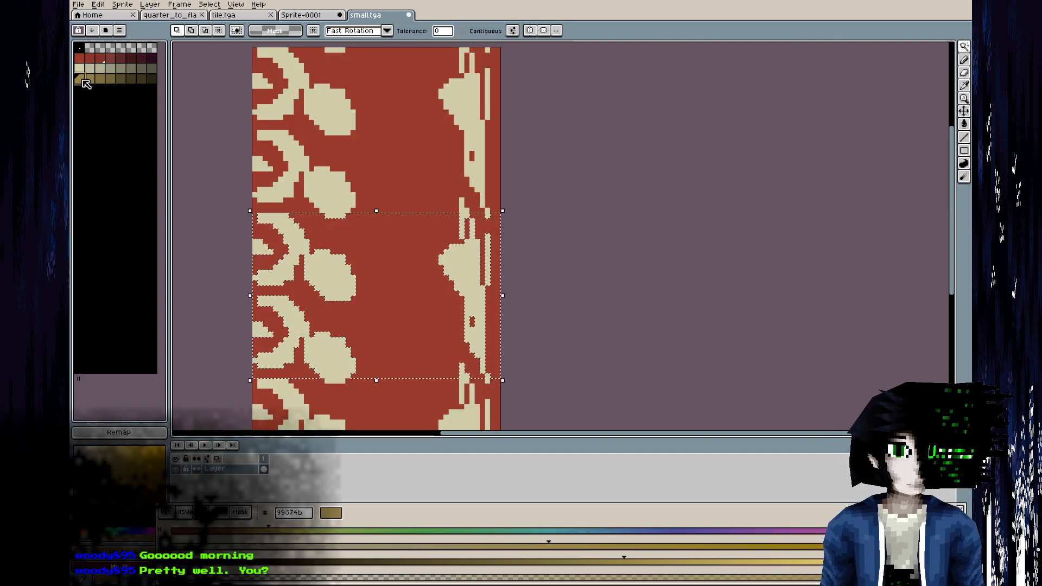
# Paint olive blobs on the red area between the beige ovals and the border, using a size 5 pencil.
pyautogui.press('b')
pyautogui.click(389, 241)
pyautogui.hotkey('alt', 'Tab')
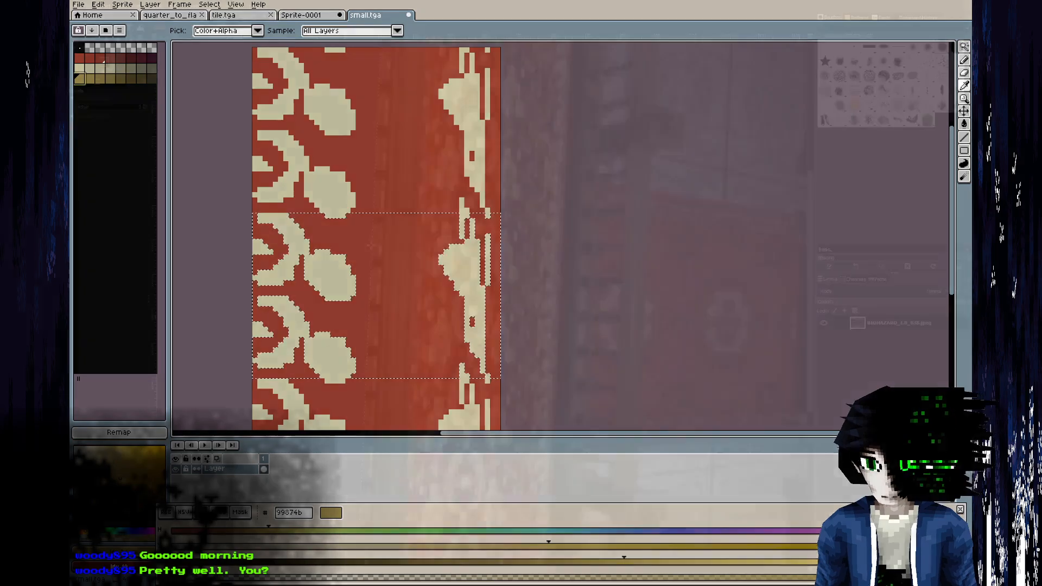
pyautogui.hotkey('alt', 'Tab')
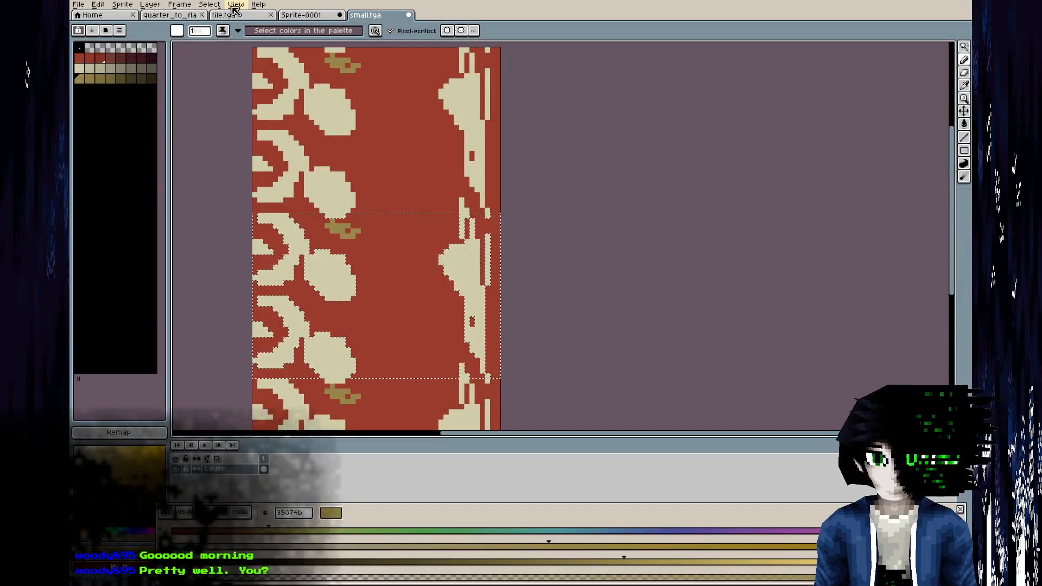
pyautogui.click(198, 32)
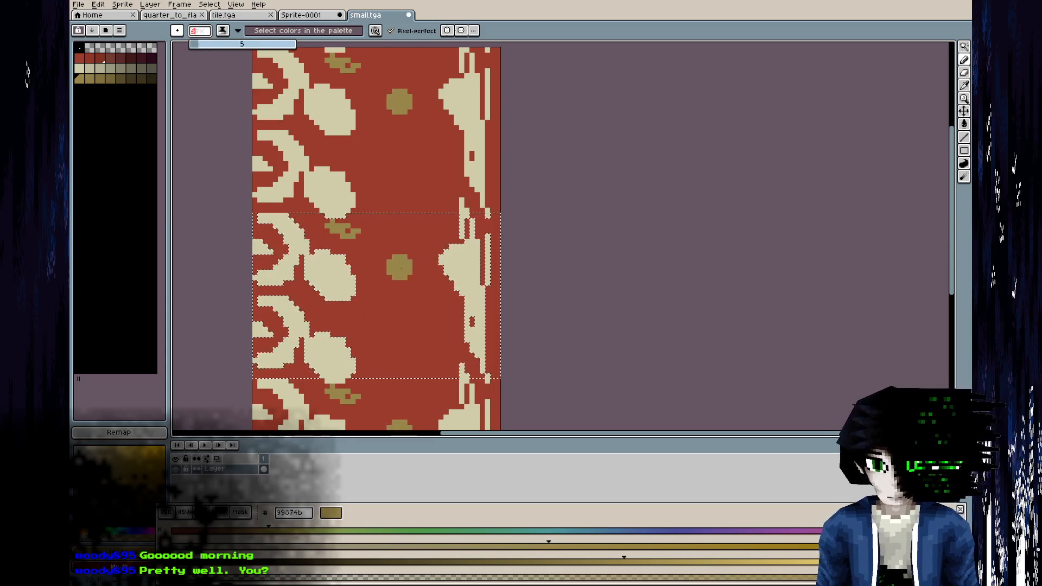
pyautogui.moveTo(400, 267); pyautogui.dragTo(404, 292)
pyautogui.moveTo(369, 324); pyautogui.dragTo(384, 376)
pyautogui.moveTo(426, 335); pyautogui.dragTo(433, 381)
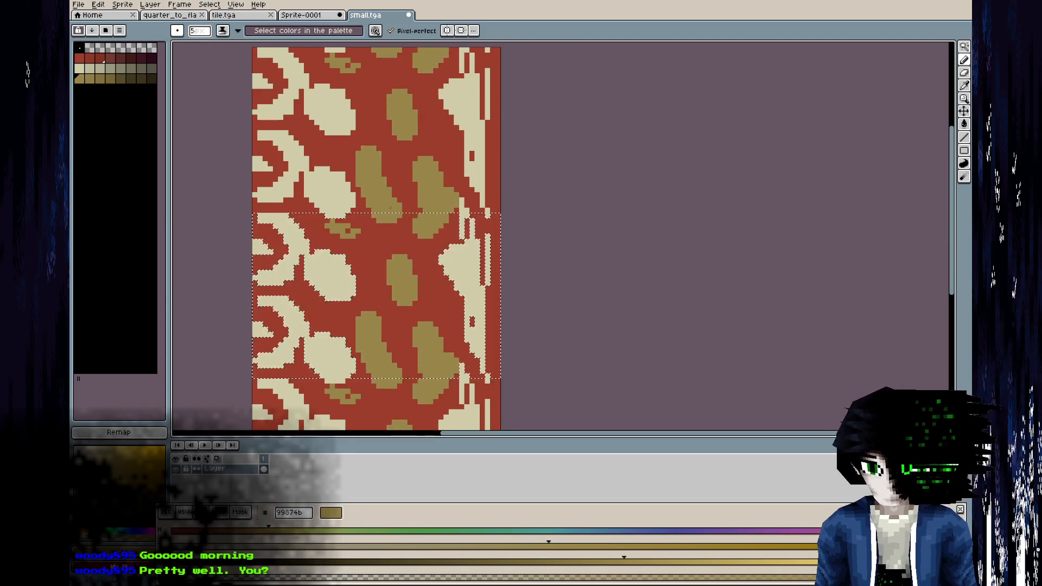
pyautogui.moveTo(363, 268); pyautogui.dragTo(322, 308)
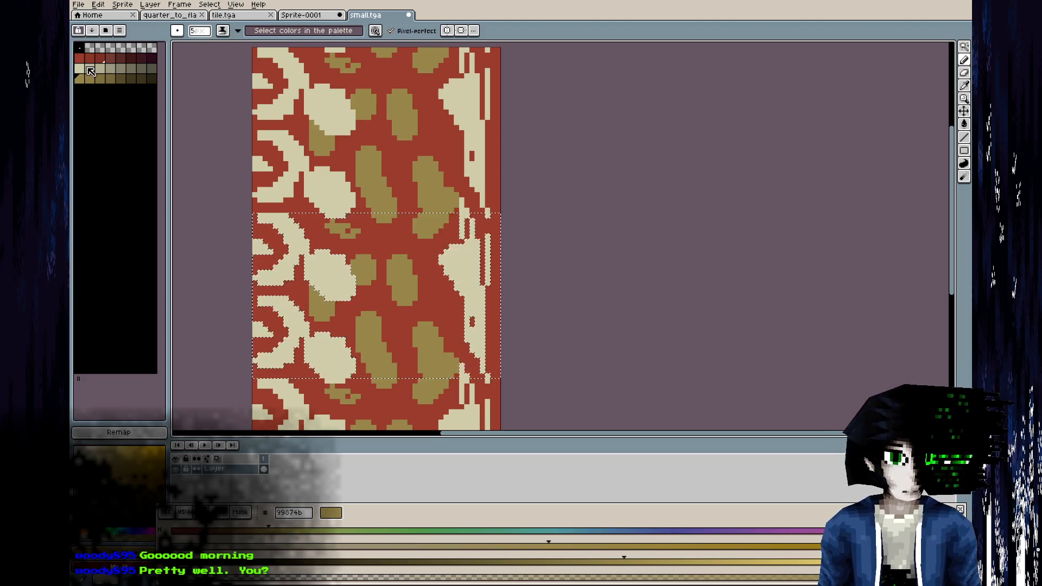
# Carve the olive blobs into curved shapes by painting over parts of them with background red 993b2b.
pyautogui.click(82, 59)
pyautogui.moveTo(414, 265); pyautogui.dragTo(418, 404)
pyautogui.hotkey('ctrl', 'z')
pyautogui.hotkey('ctrl', 'z')
pyautogui.moveTo(369, 326); pyautogui.dragTo(387, 358)
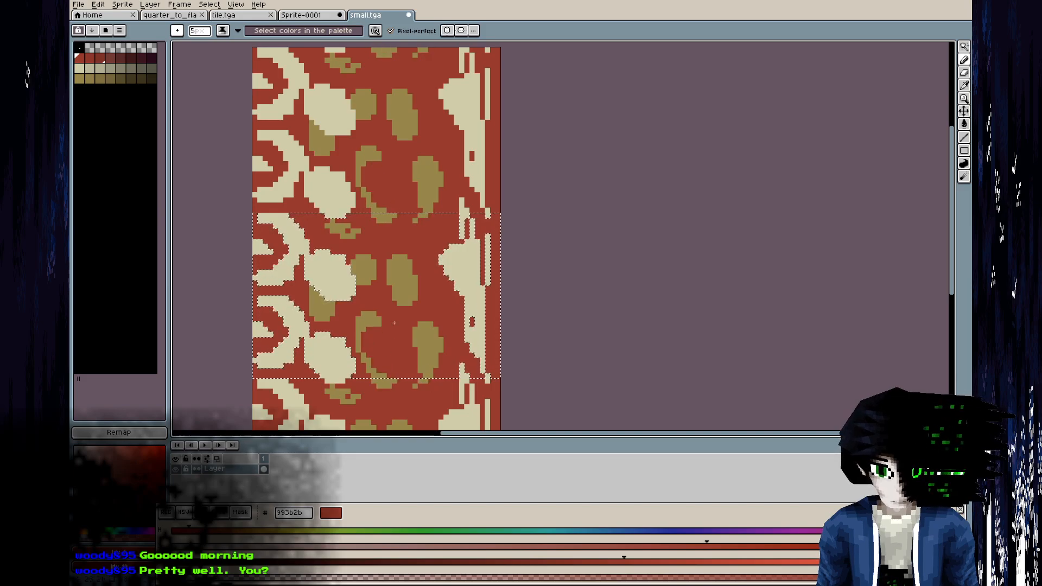
pyautogui.moveTo(325, 220); pyautogui.dragTo(334, 233)
pyautogui.moveTo(405, 261); pyautogui.dragTo(414, 292)
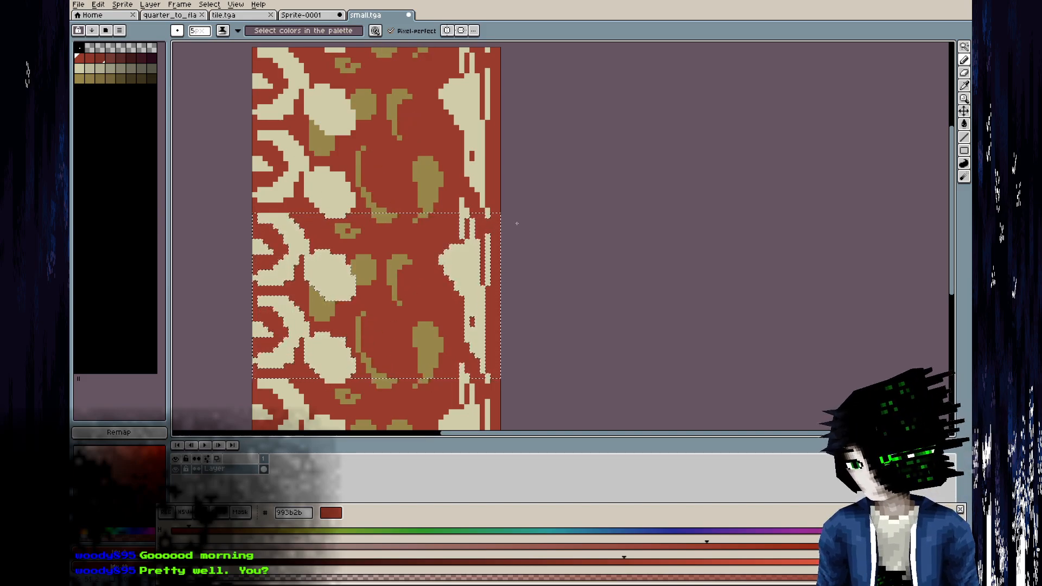
# Save small.tga, reload the texture in Blender and inspect the olive shapes on the carpet surface.
pyautogui.scroll(-4, 516, 223)
pyautogui.hotkey('ctrl', 's')
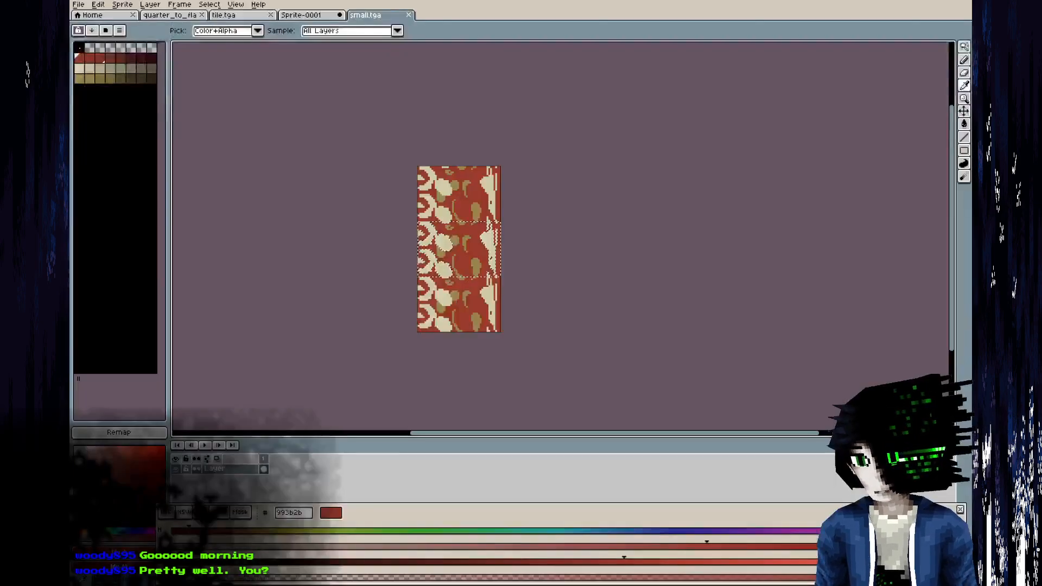
pyautogui.hotkey('alt', 'Tab')
pyautogui.hotkey('alt', 'r')
pyautogui.moveTo(278, 450); pyautogui.dragTo(257, 390, button='middle')
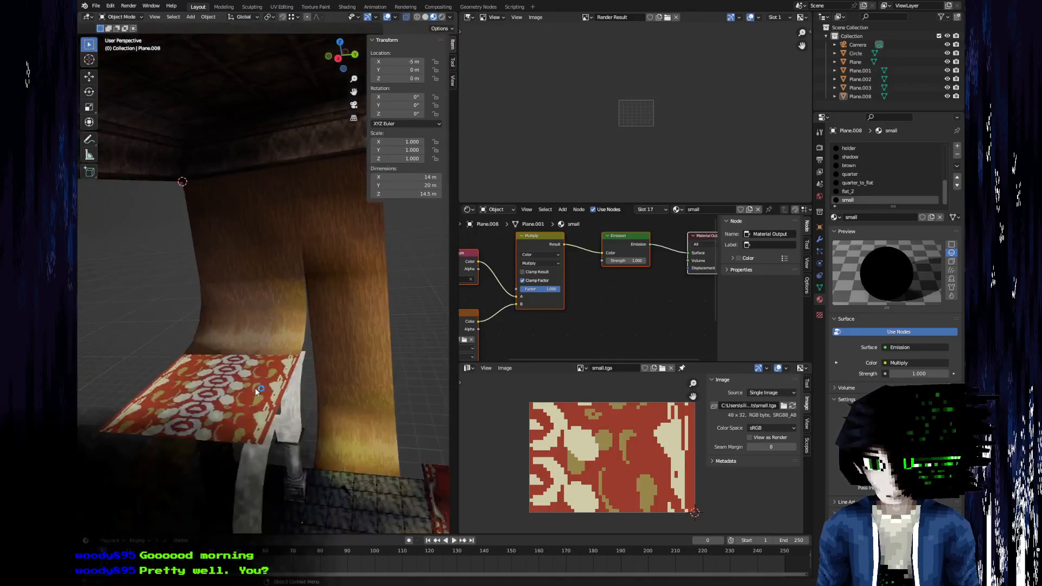
# Switch back to Aseprite and brighten the first olive of the new ramp to bfa960.
pyautogui.hotkey('alt', 'Tab')
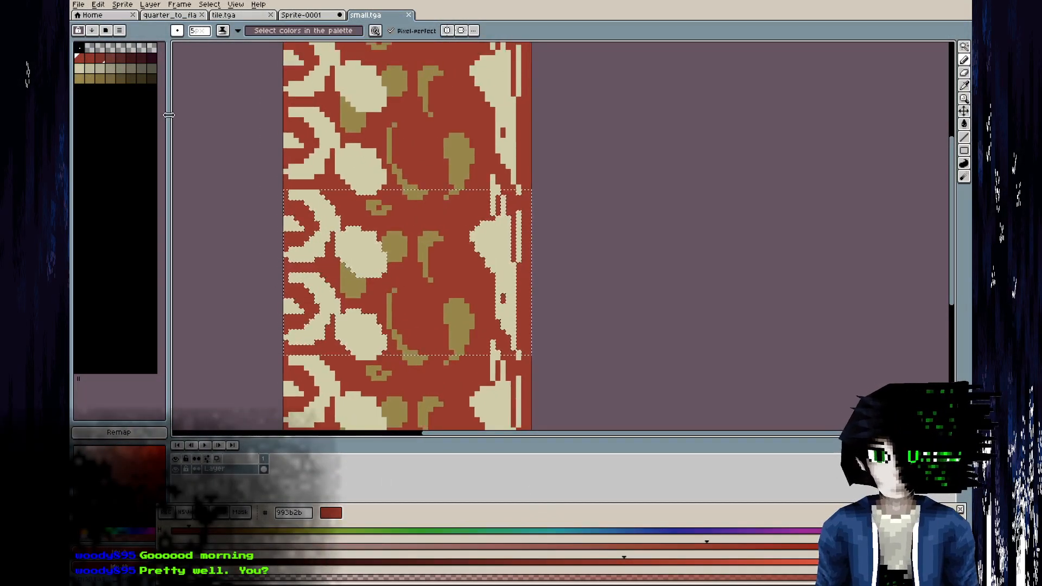
pyautogui.click(81, 78)
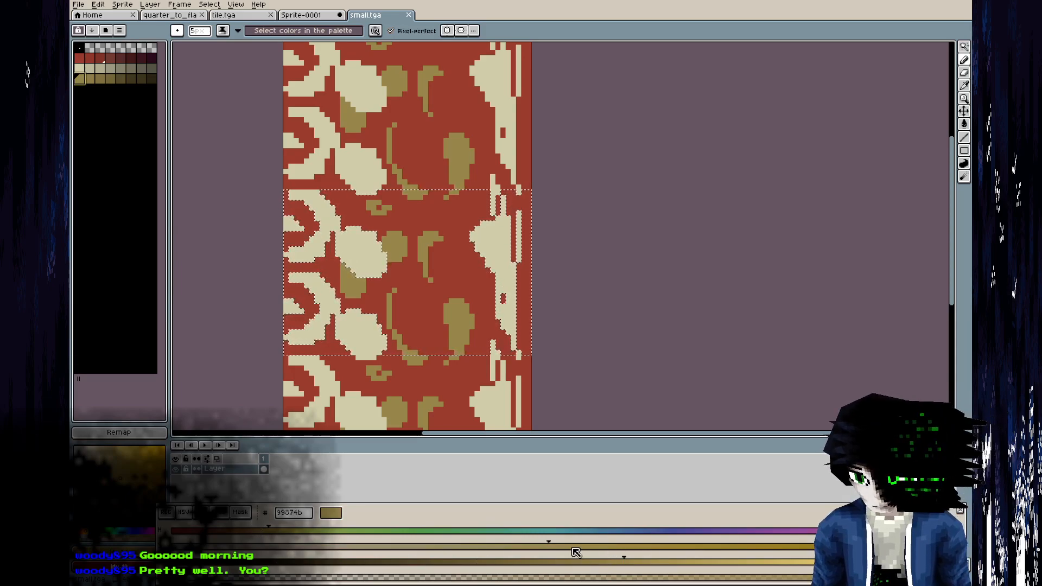
pyautogui.moveTo(677, 566); pyautogui.dragTo(744, 565)
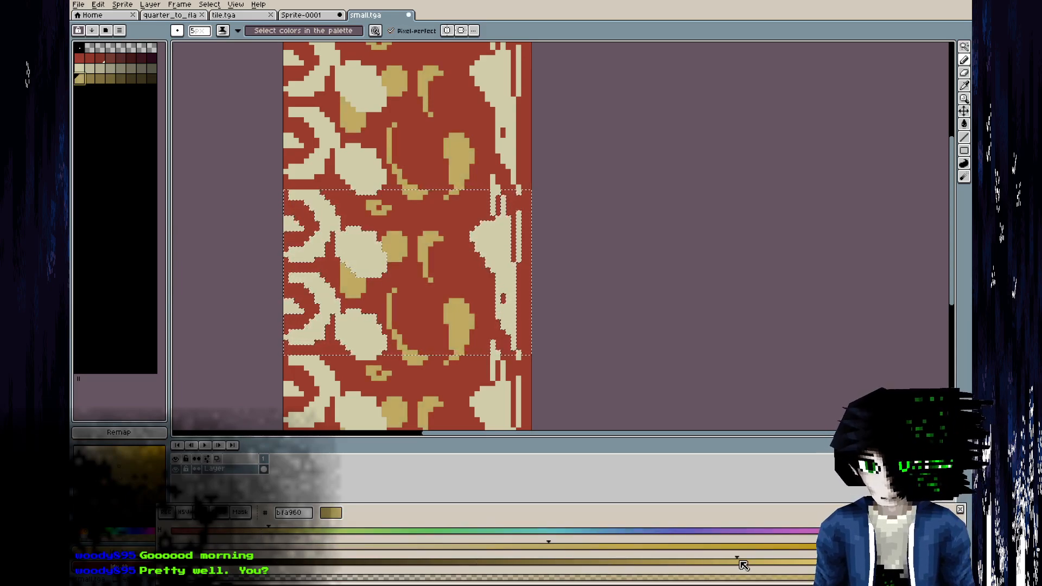
# Adjust the brightness of the other olive ramp colours, setting the darkest to 17140b.
pyautogui.press(']')
pyautogui.moveTo(728, 562); pyautogui.dragTo(599, 561)
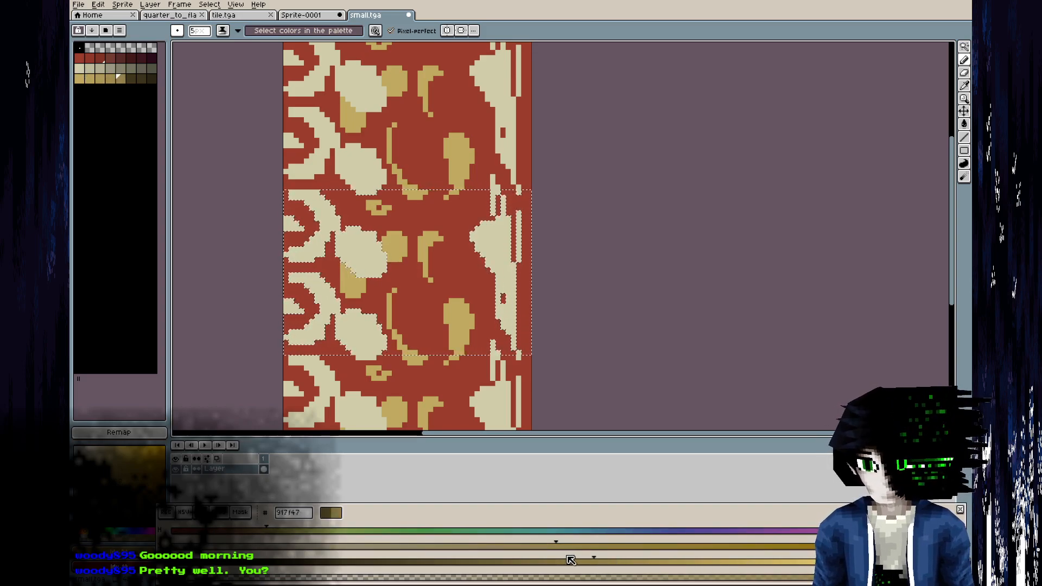
pyautogui.press('[')
pyautogui.press('[')
pyautogui.moveTo(649, 562); pyautogui.dragTo(274, 566)
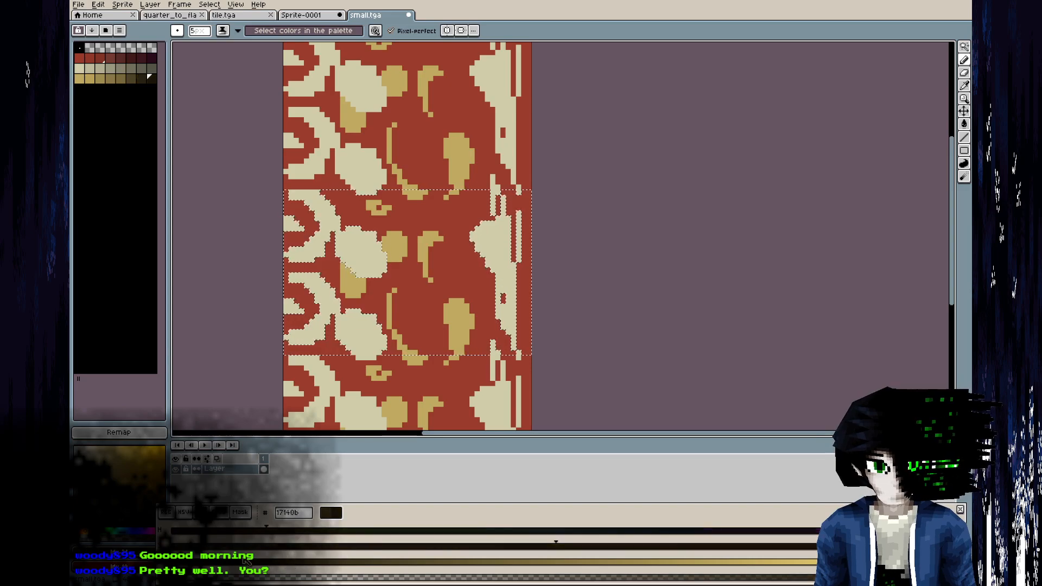
# Save small.tga and switch to Blender to view the carpet from another angle.
pyautogui.scroll(-3, 410, 181)
pyautogui.hotkey('ctrl', 's')
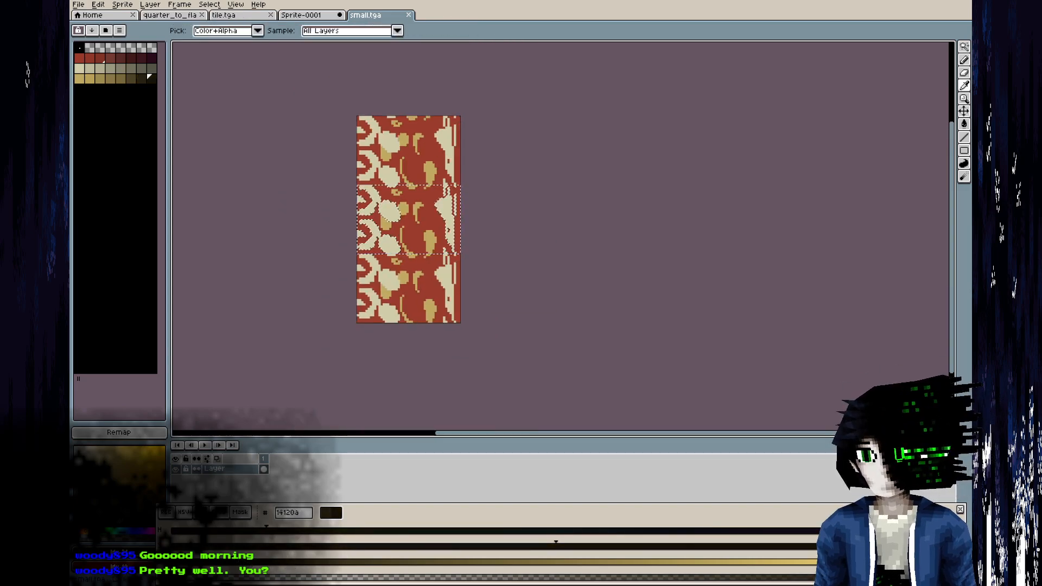
pyautogui.hotkey('alt', 'Tab')
pyautogui.moveTo(282, 335); pyautogui.dragTo(337, 332, button='middle')
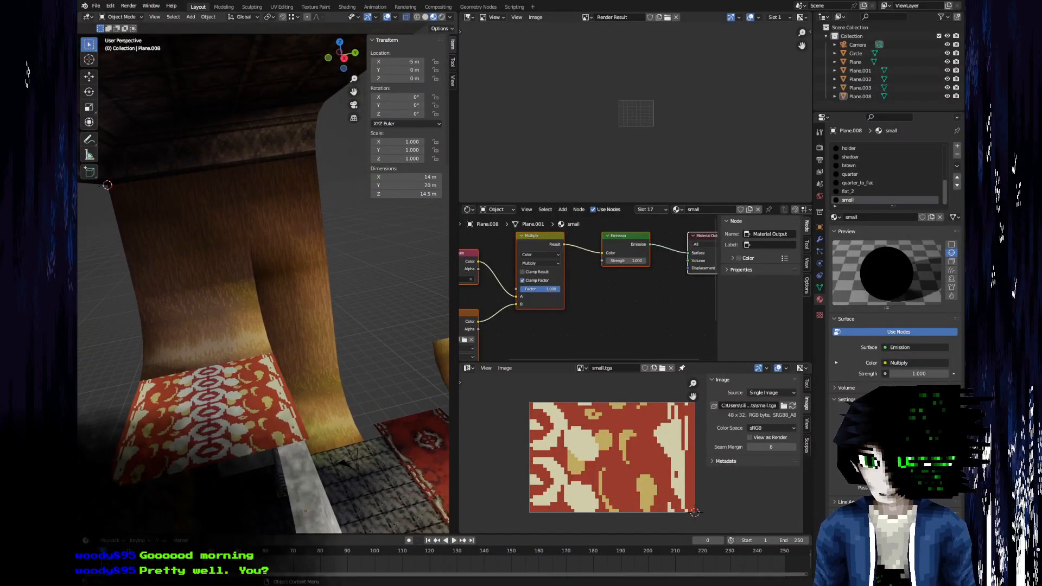
# Switch back to Aseprite, load the red palette ramp as the shading ramp and choose the Spray tool.
pyautogui.hotkey('alt', 'Tab')
pyautogui.scroll(3, 373, 210)
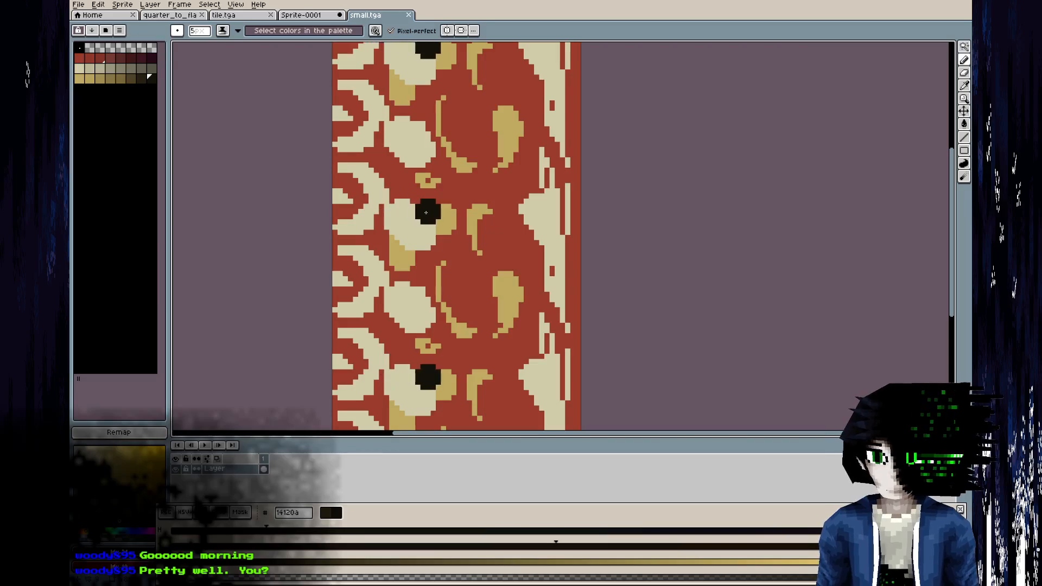
pyautogui.moveTo(418, 246); pyautogui.dragTo(394, 270, button='middle')
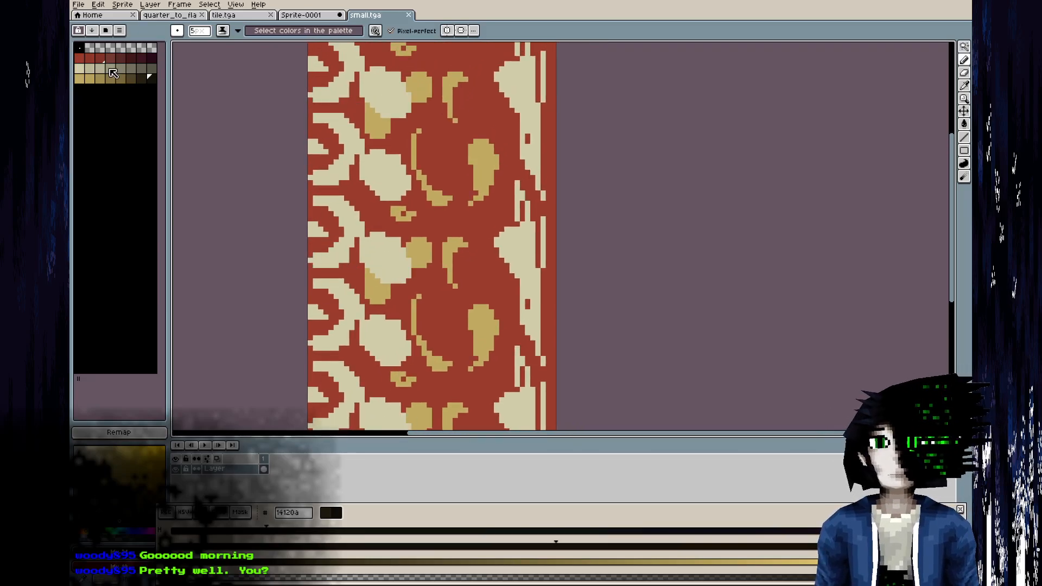
pyautogui.moveTo(83, 59); pyautogui.dragTo(153, 58)
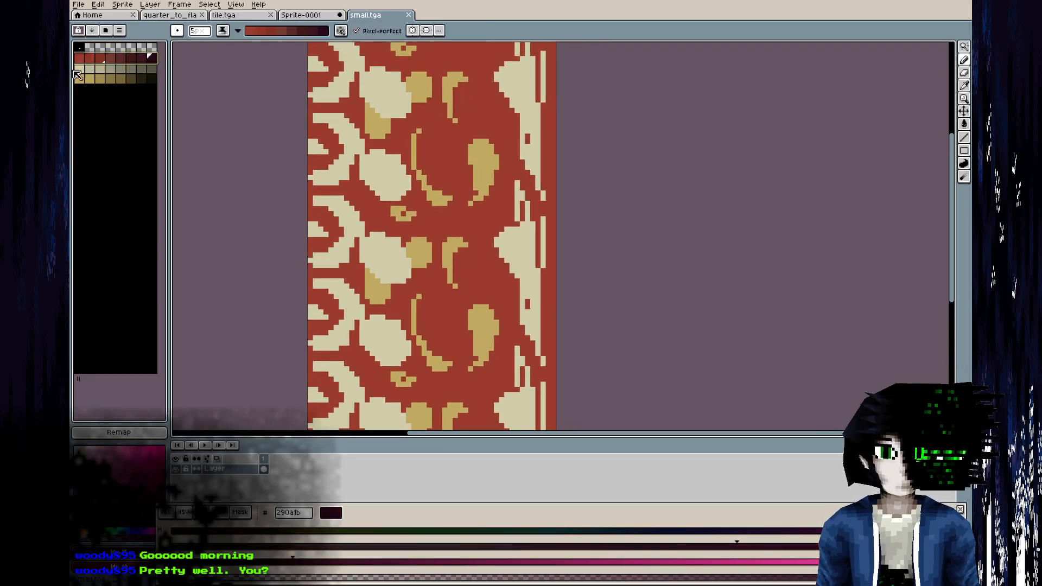
pyautogui.click(224, 28)
pyautogui.click(617, 28)
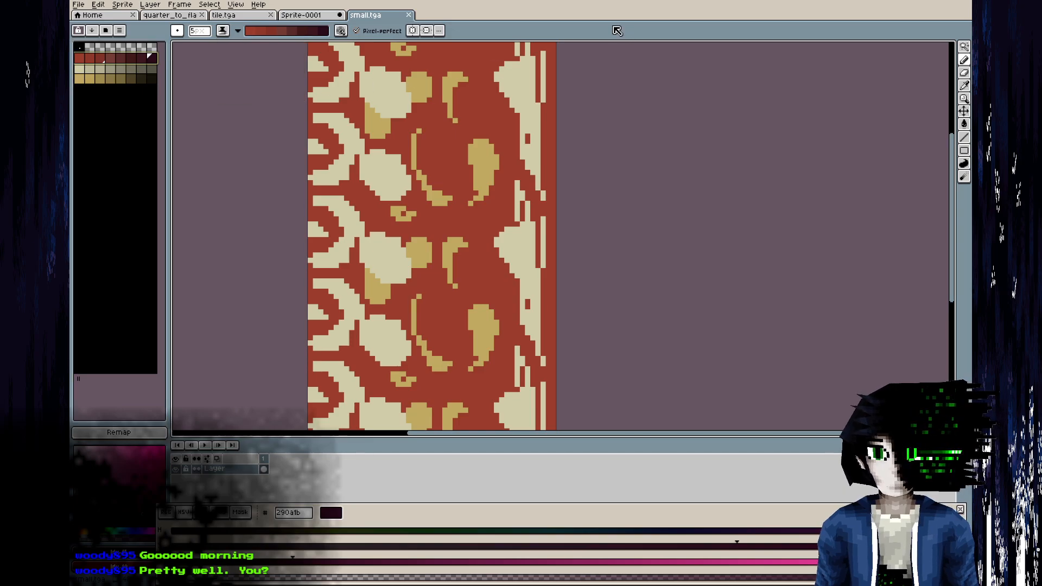
pyautogui.scroll(-2, 556, 123)
pyautogui.click(969, 61)
pyautogui.click(951, 62)
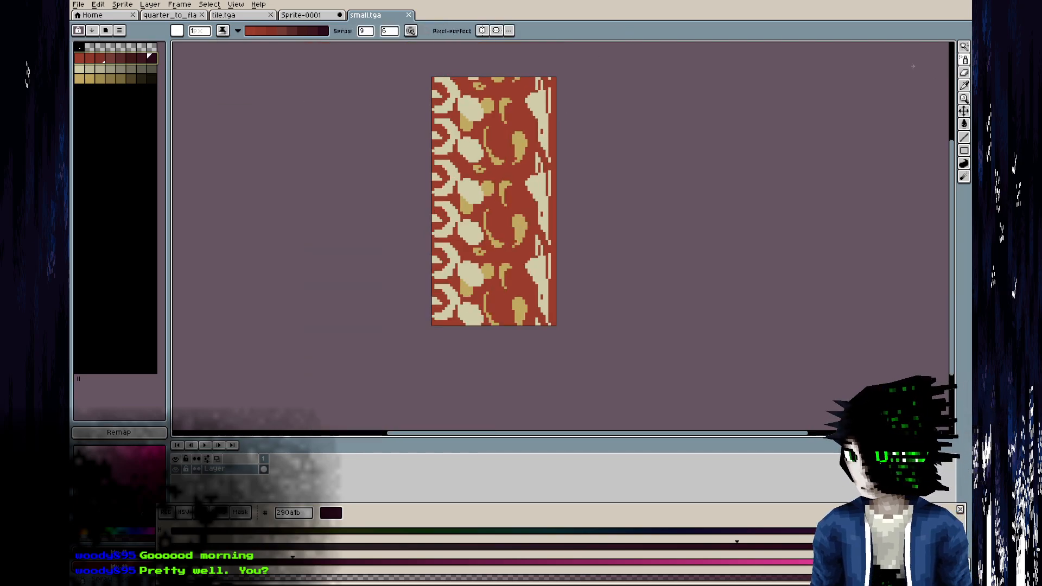
# Create a new layer in small.tga and copy the base layer's carpet artwork onto it.
pyautogui.scroll(5, 521, 130)
pyautogui.moveTo(521, 129); pyautogui.dragTo(520, 215, button='middle')
pyautogui.scroll(-1, 521, 215)
pyautogui.scroll(-1, 521, 215)
pyautogui.moveTo(442, 292); pyautogui.dragTo(401, 323, button='middle')
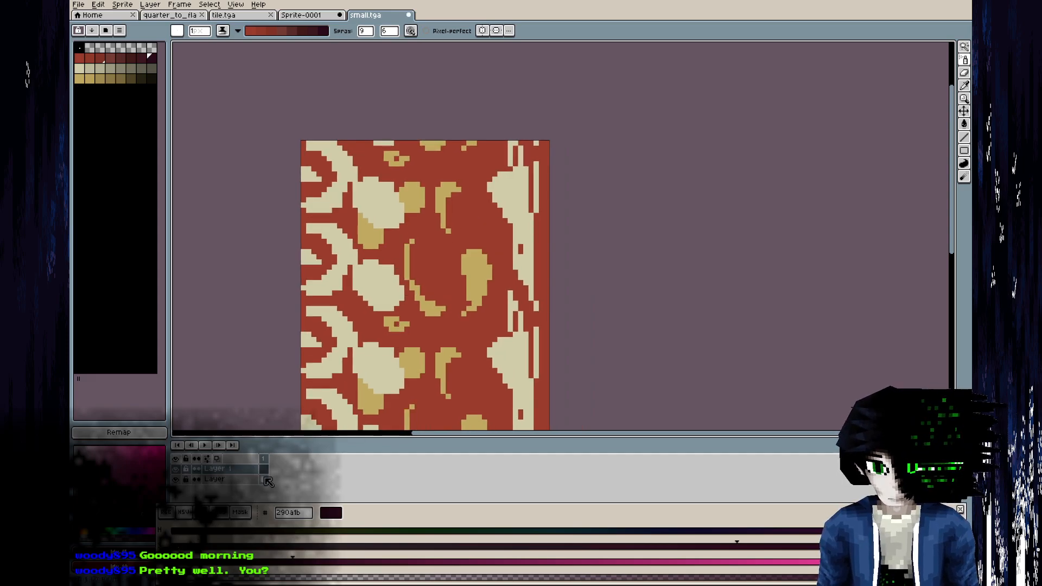
pyautogui.click(264, 480)
pyautogui.press('v')
pyautogui.click(263, 469)
pyautogui.hotkey('shift', 'b')
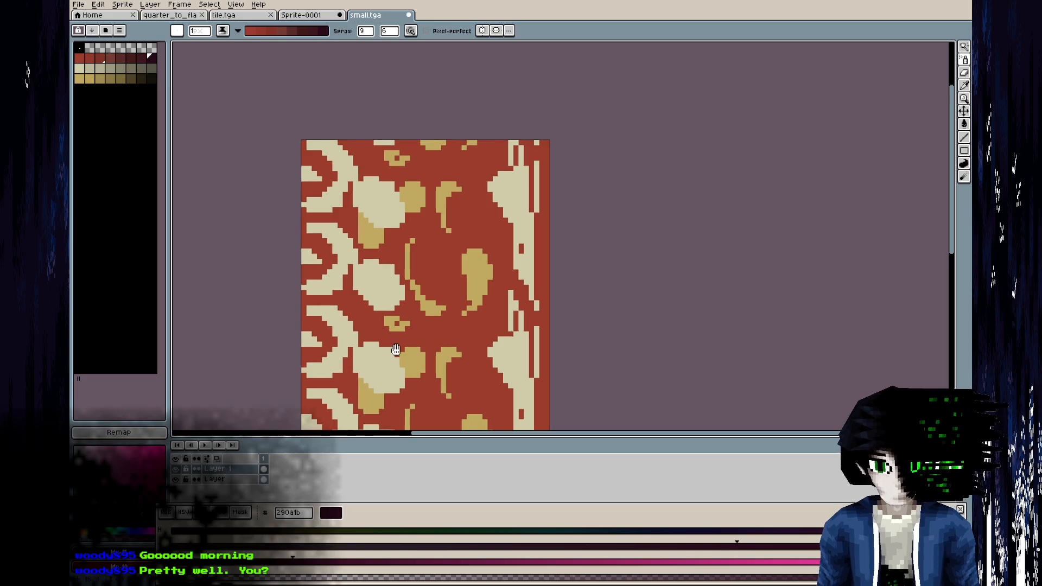
# Spray shading specks from the red ramp across the red background, comparing with the reference photo in GIMP.
pyautogui.moveTo(395, 352); pyautogui.dragTo(422, 241, button='middle')
pyautogui.scroll(-2, 371, 346)
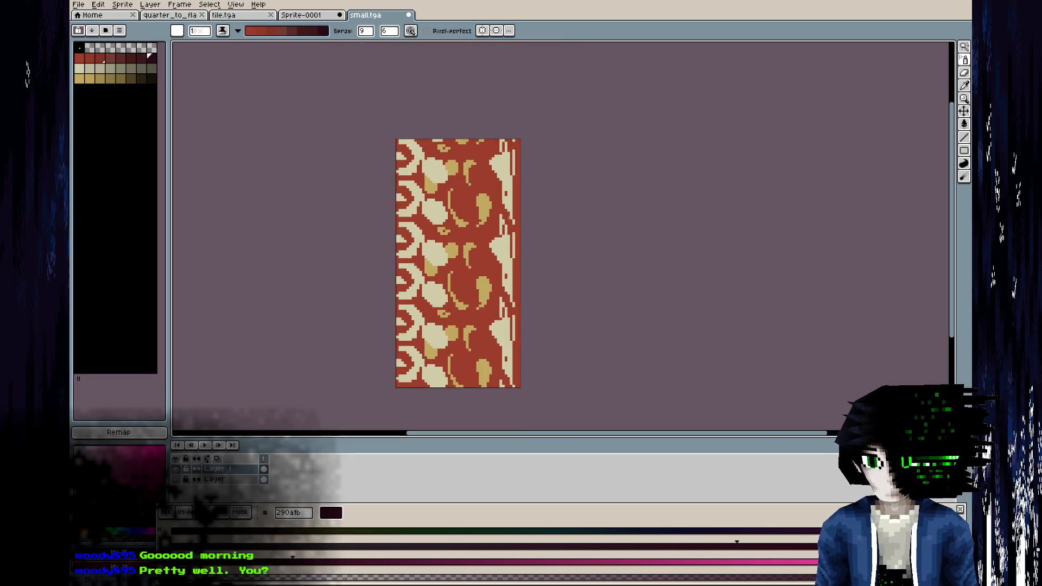
pyautogui.moveTo(82, 61)
pyautogui.mouseDown()
pyautogui.moveTo(176, 70)
pyautogui.moveTo(157, 65)
pyautogui.mouseUp()
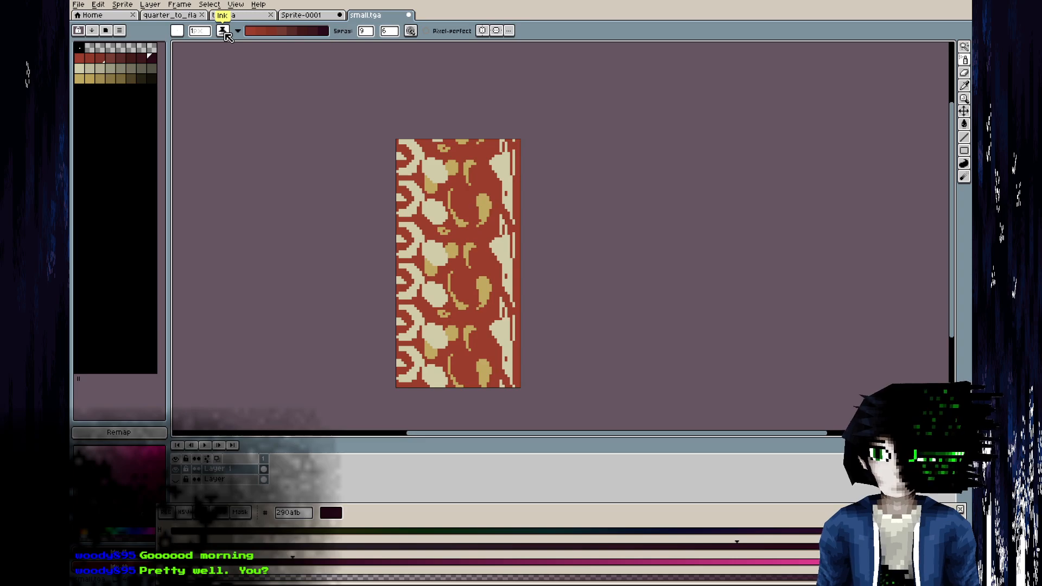
pyautogui.click(223, 32)
pyautogui.click(545, 42)
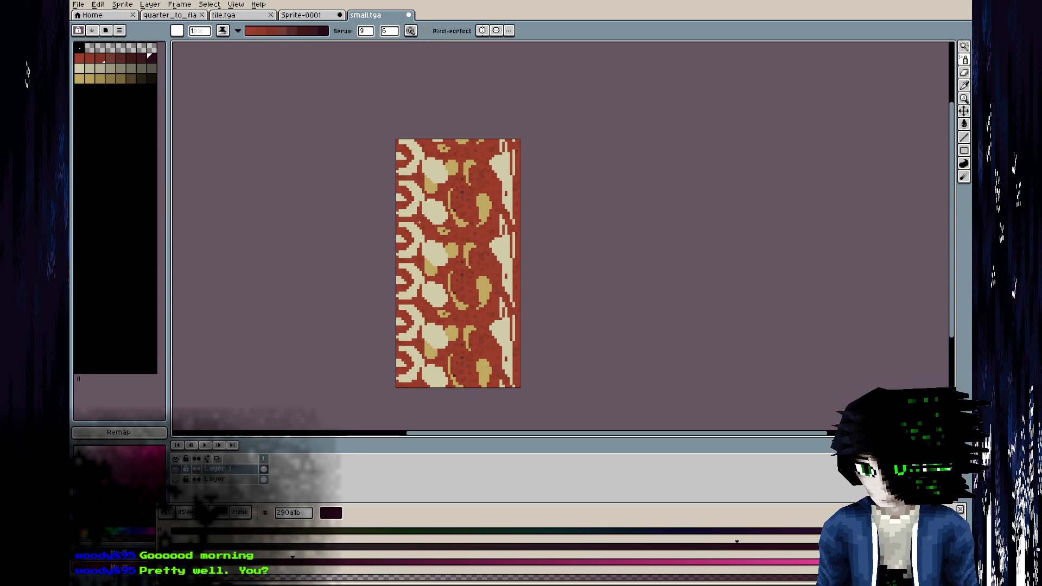
pyautogui.scroll(1, 495, 300)
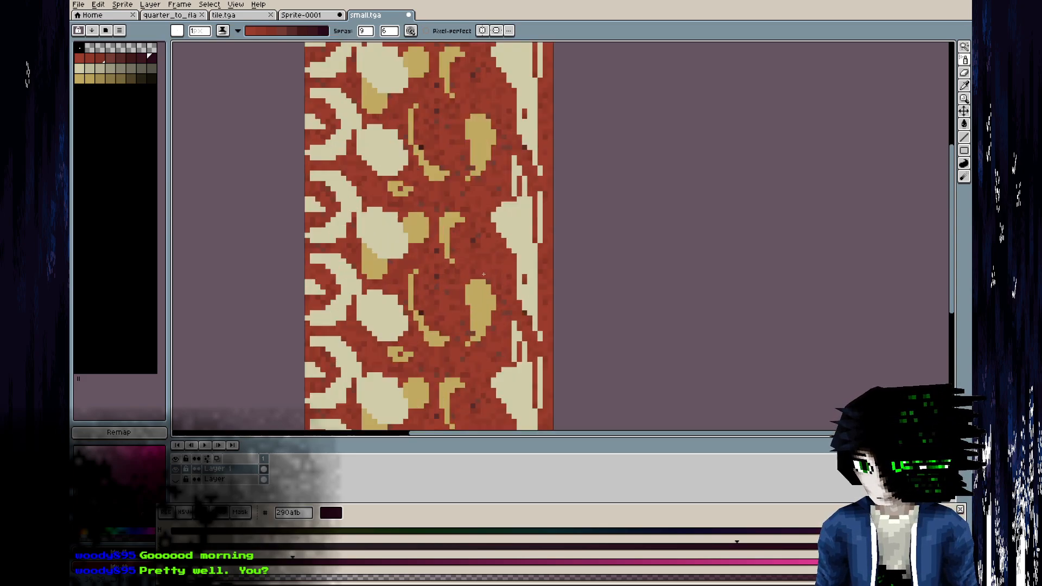
pyautogui.hotkey('alt', 'Tab')
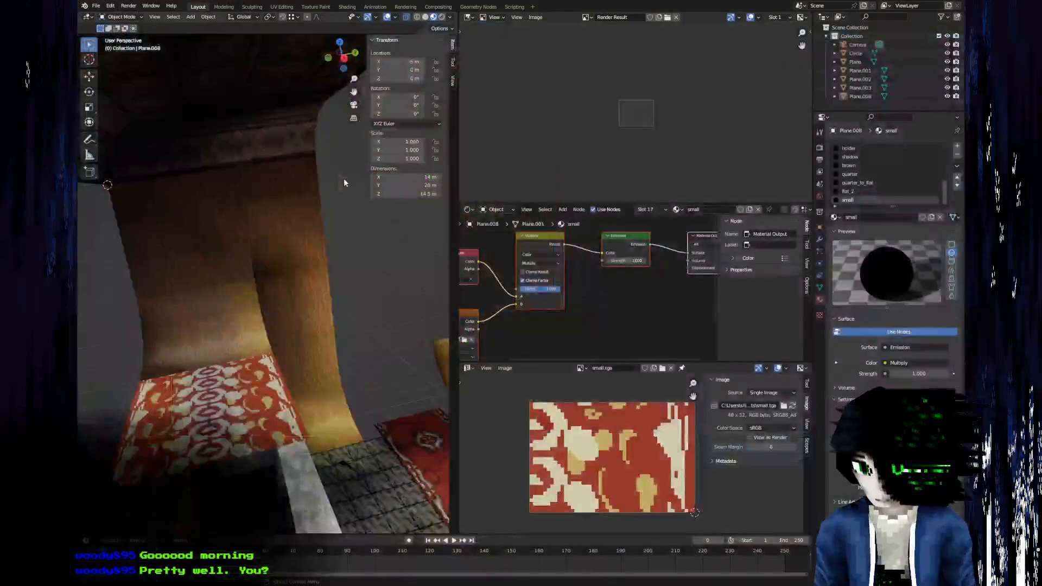
pyautogui.hotkey('alt', 'Tab')
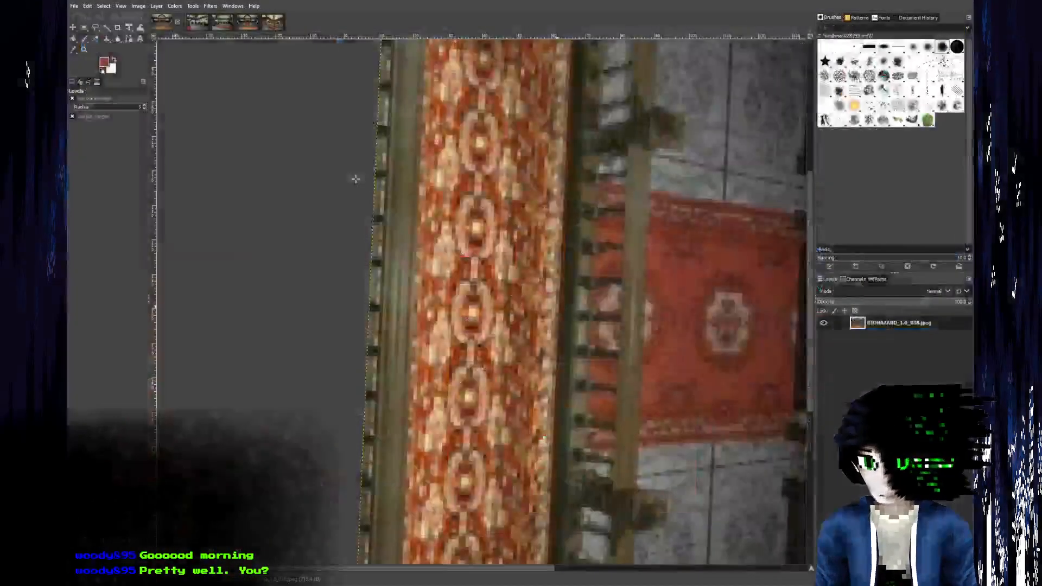
pyautogui.hotkey('alt', 'Tab')
pyautogui.hotkey('alt', 'Tab')
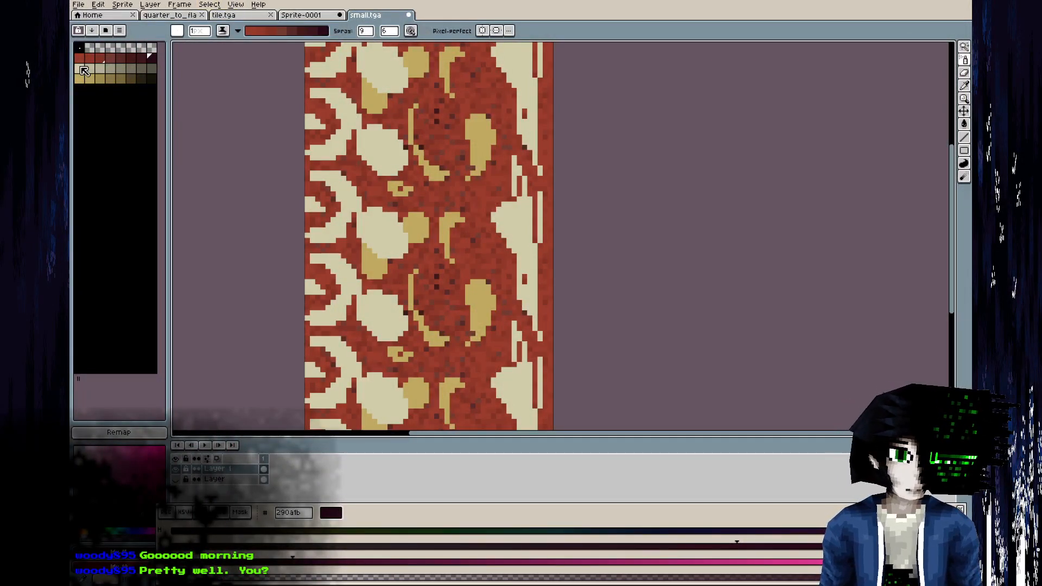
# Spray cream ramp shading over the cream shapes and load the olive ramp for shading.
pyautogui.moveTo(80, 68); pyautogui.dragTo(152, 69)
pyautogui.moveTo(335, 182)
pyautogui.mouseDown()
pyautogui.moveTo(365, 401)
pyautogui.moveTo(349, 270)
pyautogui.moveTo(361, 141)
pyautogui.mouseUp()
pyautogui.moveTo(80, 79); pyautogui.dragTo(152, 79)
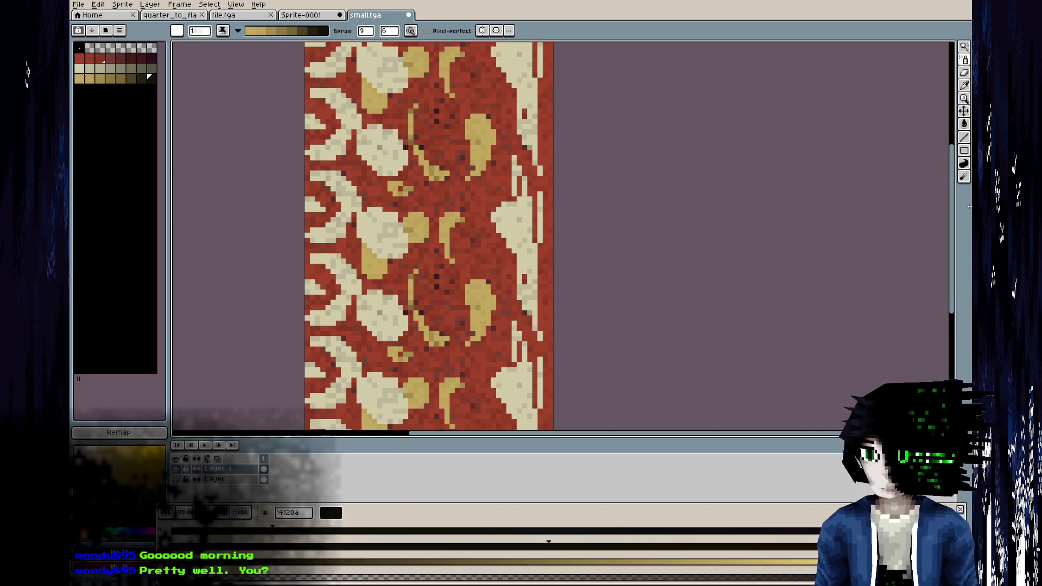
# Smooth the whole carpet texture with the Blur tool and save small.tga.
pyautogui.click(965, 178)
pyautogui.moveTo(478, 244)
pyautogui.mouseDown()
pyautogui.moveTo(305, 266)
pyautogui.moveTo(263, 137)
pyautogui.moveTo(567, 209)
pyautogui.moveTo(738, 298)
pyautogui.mouseUp()
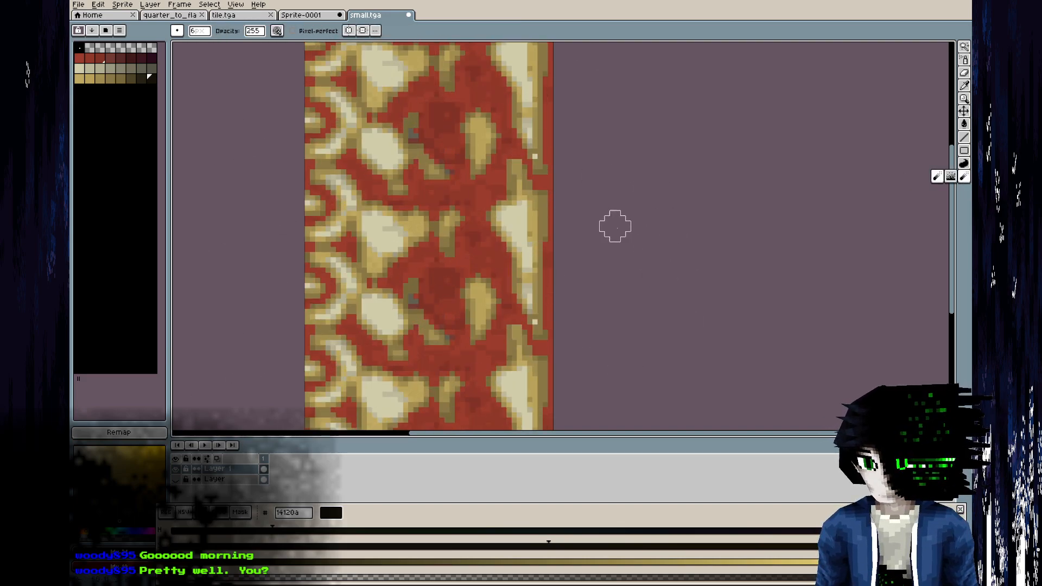
pyautogui.scroll(-2, 672, 226)
pyautogui.hotkey('ctrl', 's')
pyautogui.press('Return')
# Reload the texture in Blender and inspect the blurred pattern on the carpet.
pyautogui.hotkey('alt', 'Tab')
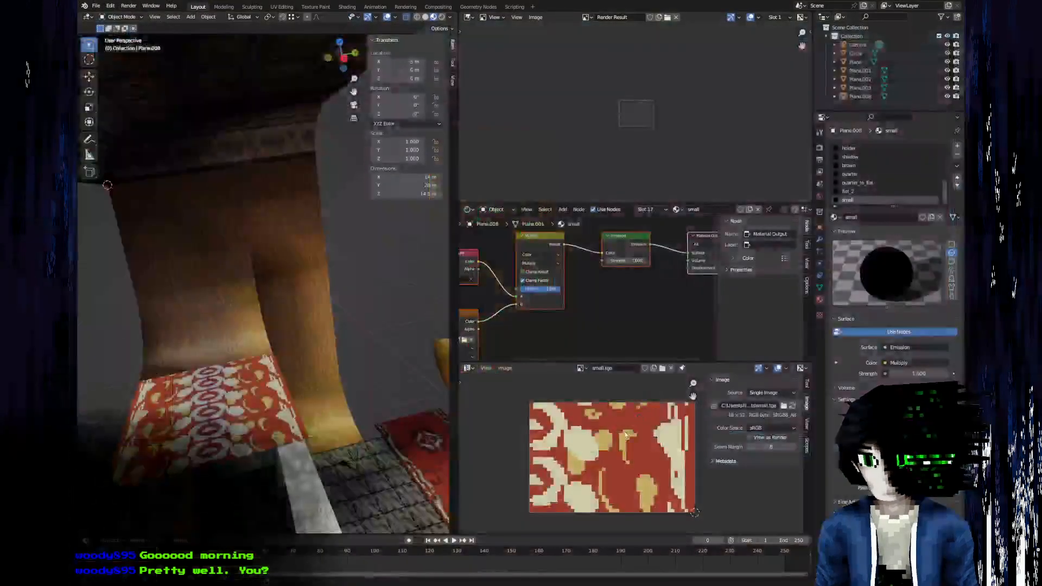
pyautogui.hotkey('alt', 'r')
pyautogui.moveTo(296, 401); pyautogui.dragTo(324, 335, button='middle')
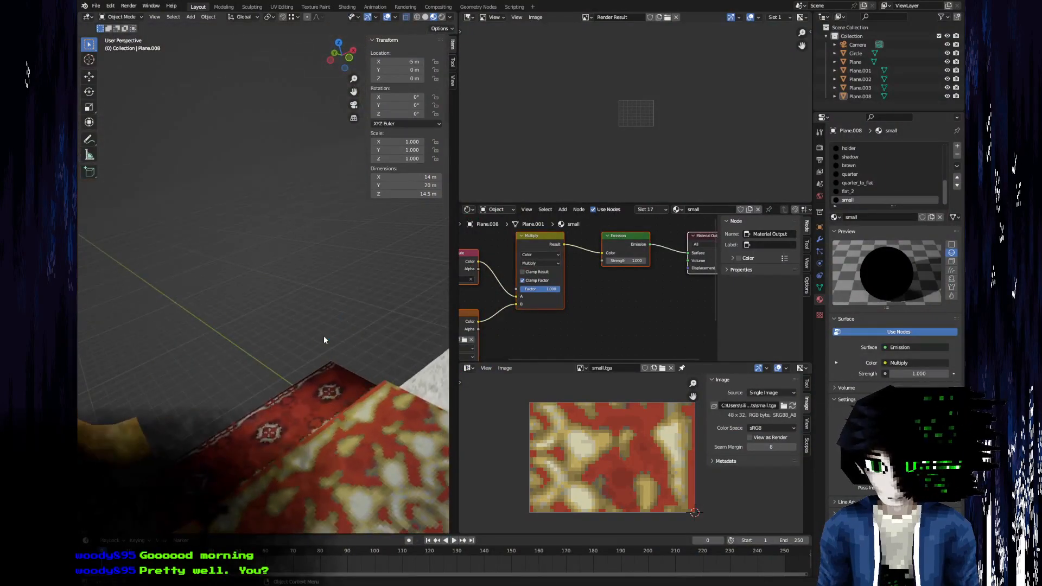
# Return to Aseprite and set up the Pencil tool with the red ramp for shading.
pyautogui.hotkey('alt', 'Tab')
pyautogui.scroll(1, 512, 196)
pyautogui.moveTo(507, 201); pyautogui.dragTo(485, 126, button='middle')
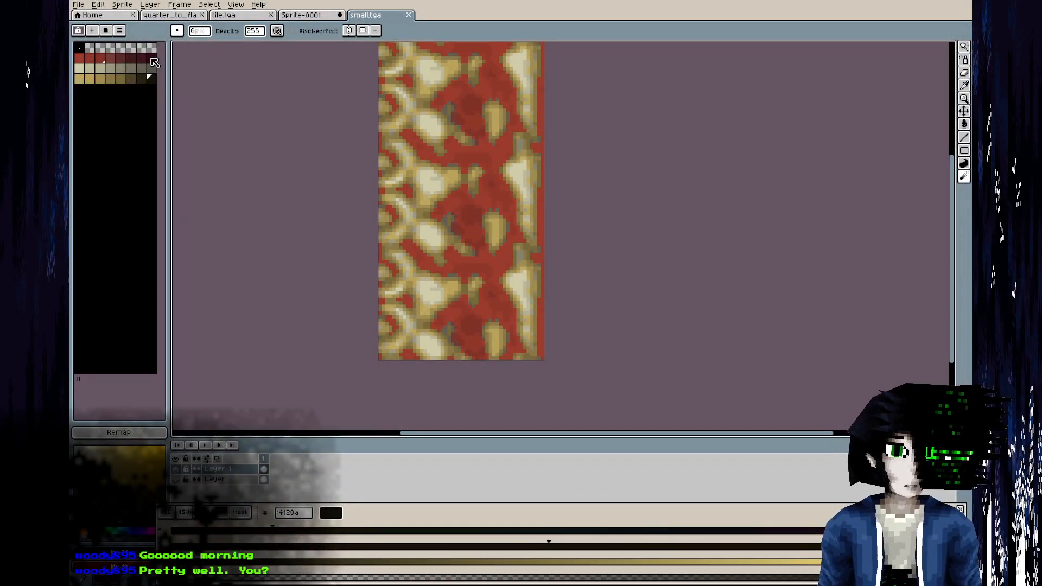
pyautogui.click(79, 49)
pyautogui.click(150, 58)
pyautogui.click(965, 59)
pyautogui.click(938, 60)
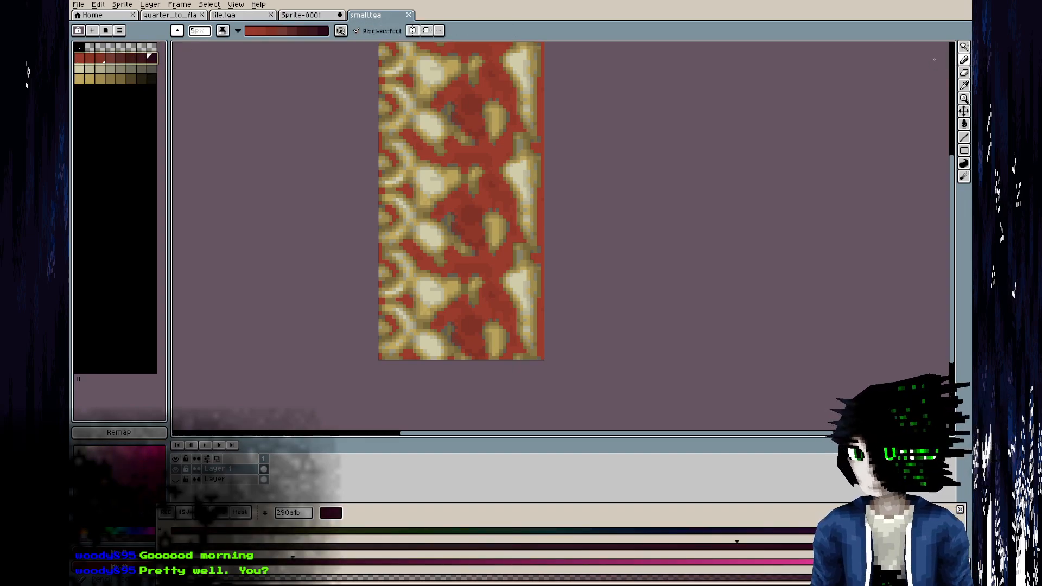
pyautogui.click(200, 32)
pyautogui.moveTo(477, 155); pyautogui.dragTo(458, 185, button='middle')
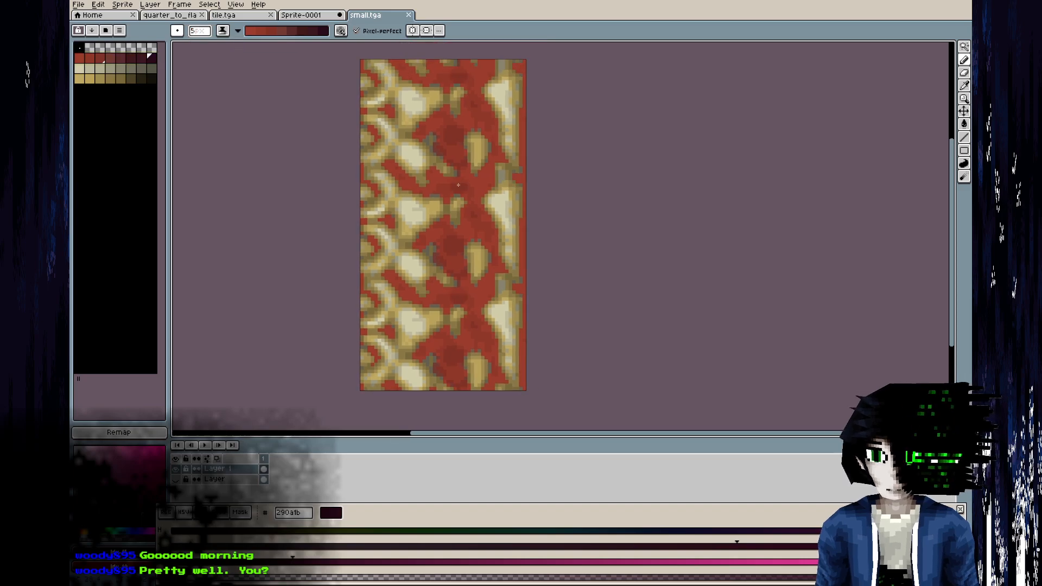
# Undo the latest strokes and darken the red background with red ramp shading, checking the reference photo in GIMP.
pyautogui.hotkey('ctrl', 'z')
pyautogui.hotkey('ctrl', 'z')
pyautogui.hotkey('ctrl', 'z')
pyautogui.hotkey('ctrl', 'z')
pyautogui.moveTo(455, 355); pyautogui.dragTo(462, 380)
pyautogui.moveTo(520, 290); pyautogui.dragTo(521, 263)
pyautogui.hotkey('alt', 'Tab')
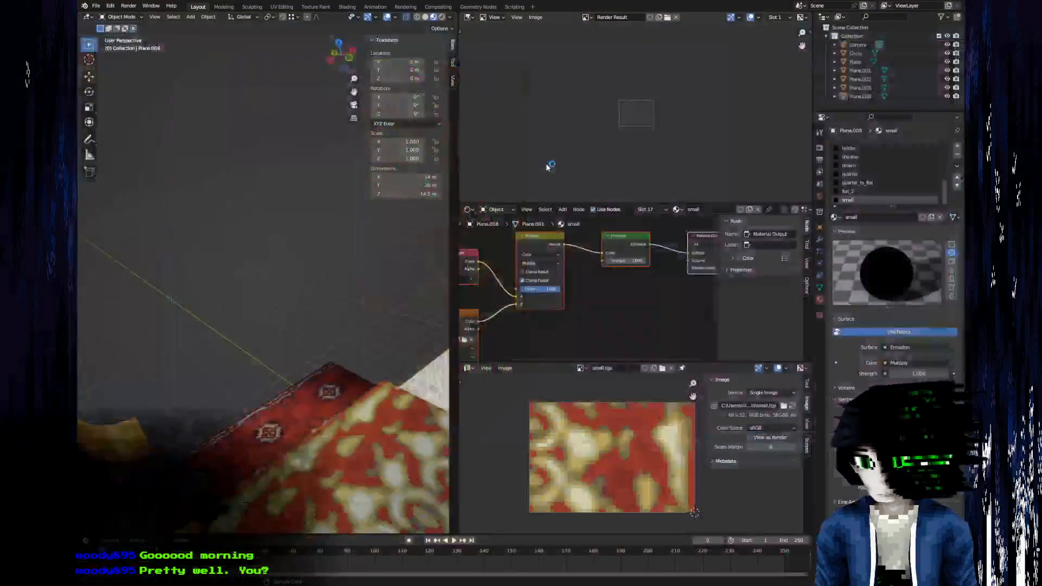
pyautogui.hotkey('alt', 'Tab')
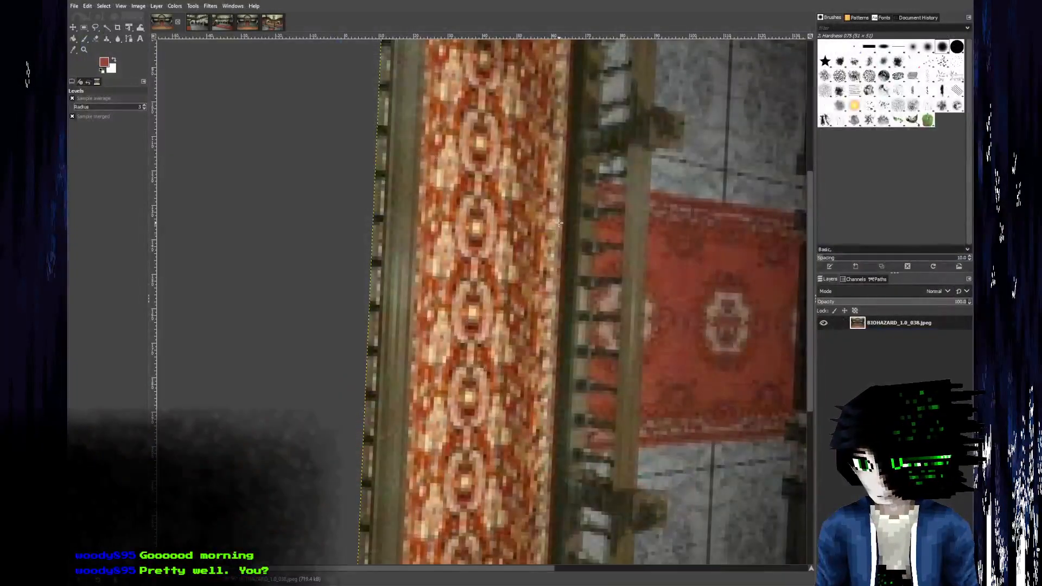
pyautogui.hotkey('alt', 'Tab')
pyautogui.hotkey('alt', 'Tab')
pyautogui.moveTo(525, 93); pyautogui.dragTo(523, 167)
pyautogui.moveTo(490, 359)
pyautogui.mouseDown()
pyautogui.moveTo(471, 326)
pyautogui.moveTo(447, 356)
pyautogui.mouseUp()
pyautogui.moveTo(606, 180); pyautogui.dragTo(628, 216, button='middle')
# Shade the blurred cream shapes with the cream ramp and the olive shapes with the olive ramp.
pyautogui.moveTo(81, 69); pyautogui.dragTo(154, 70)
pyautogui.moveTo(427, 293)
pyautogui.mouseDown()
pyautogui.moveTo(439, 311)
pyautogui.moveTo(434, 252)
pyautogui.moveTo(423, 307)
pyautogui.moveTo(421, 242)
pyautogui.moveTo(438, 246)
pyautogui.mouseUp()
pyautogui.moveTo(519, 233)
pyautogui.mouseDown()
pyautogui.moveTo(524, 248)
pyautogui.moveTo(523, 239)
pyautogui.mouseUp()
pyautogui.moveTo(522, 255); pyautogui.dragTo(521, 230, button='middle')
pyautogui.moveTo(80, 79); pyautogui.dragTo(152, 80)
pyautogui.moveTo(467, 213)
pyautogui.mouseDown()
pyautogui.moveTo(447, 250)
pyautogui.moveTo(449, 278)
pyautogui.moveTo(413, 227)
pyautogui.moveTo(412, 277)
pyautogui.moveTo(436, 299)
pyautogui.mouseUp()
pyautogui.scroll(-3, 552, 292)
pyautogui.scroll(2, 542, 214)
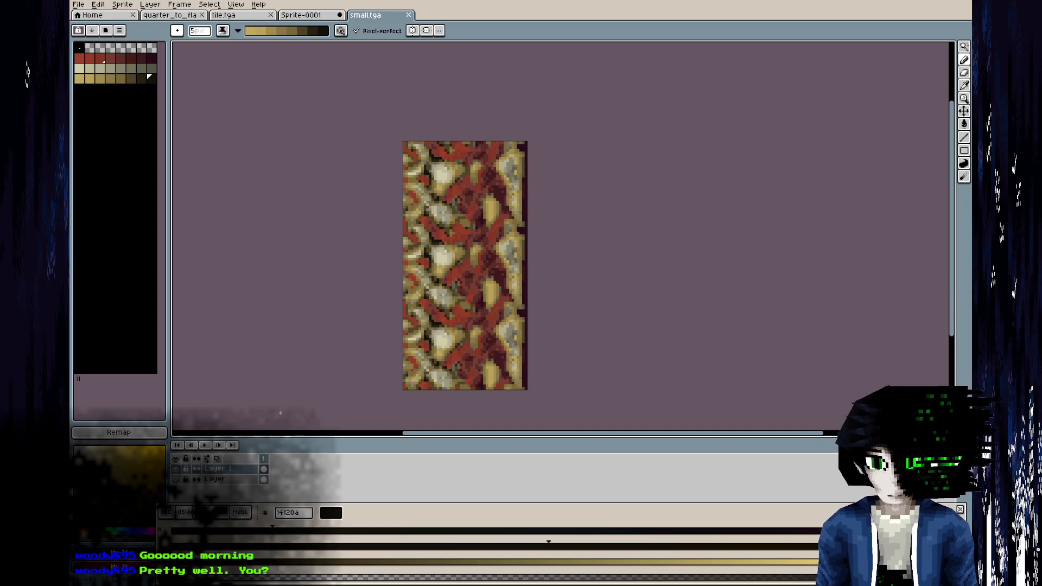
# Delete the shaded layer and replace it with a visible duplicate of the clean base layer.
pyautogui.click(214, 473)
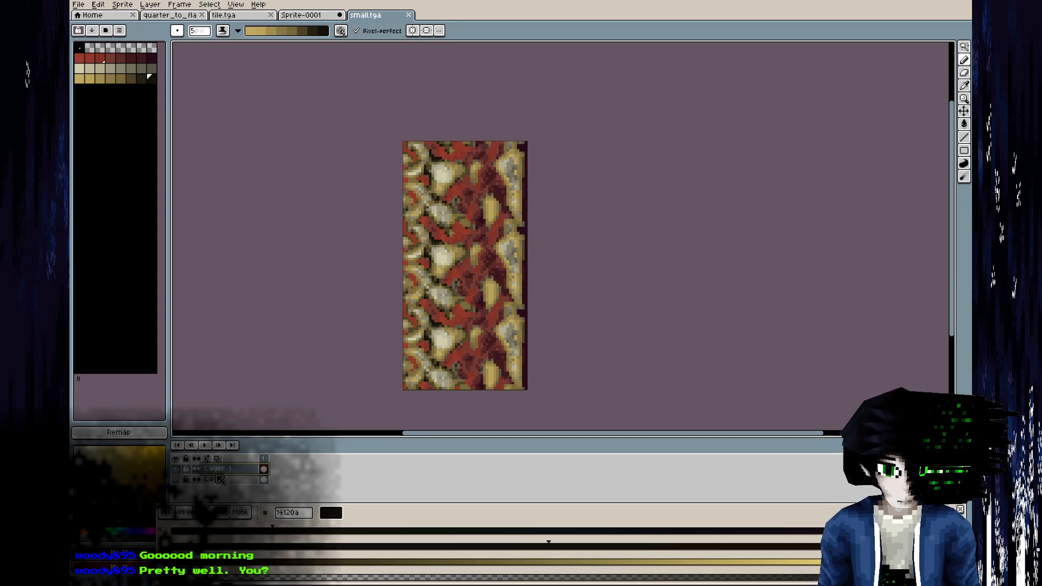
pyautogui.press('Delete')
pyautogui.rightClick(219, 478)
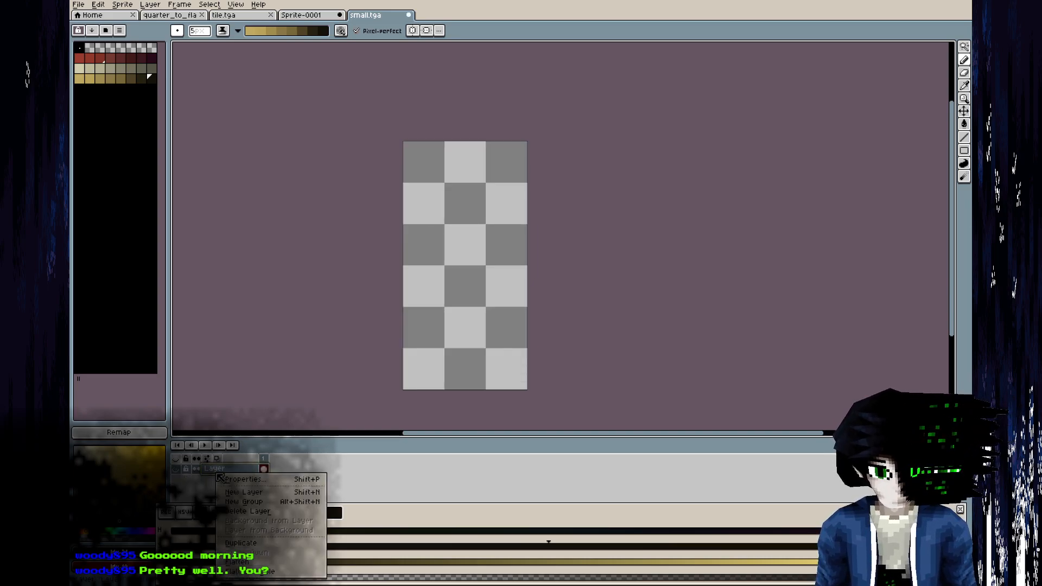
pyautogui.click(262, 550)
pyautogui.click(176, 469)
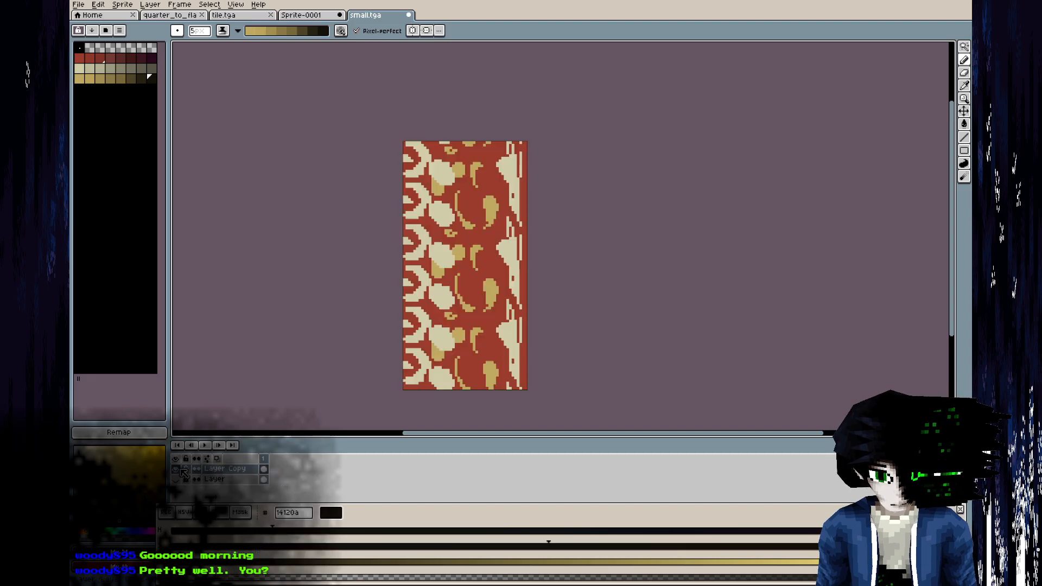
# Shade the red background of the duplicated layer with dark strokes from the red ramp using the Pencil.
pyautogui.moveTo(435, 116); pyautogui.dragTo(453, 107, button='middle')
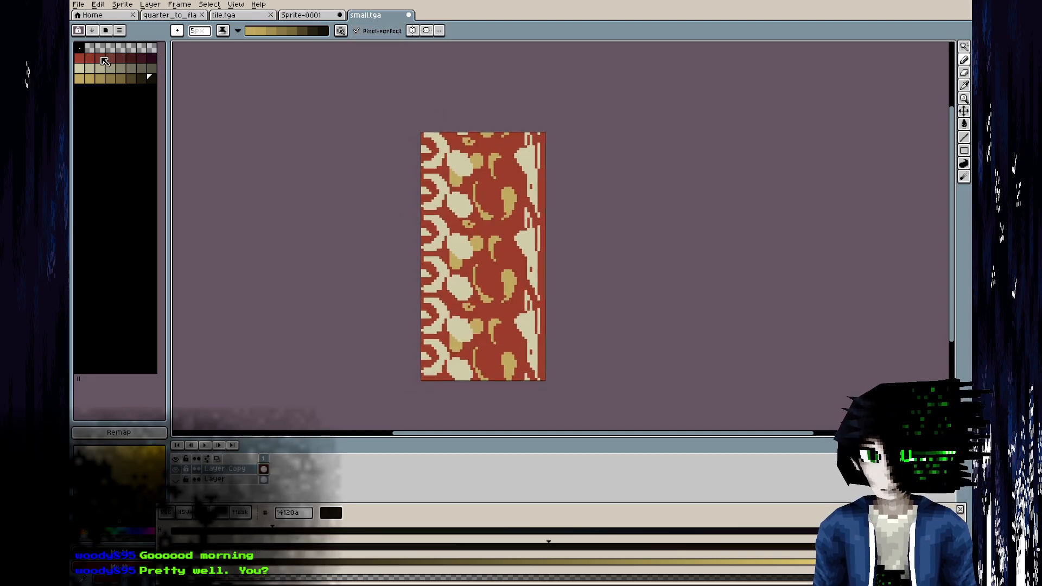
pyautogui.moveTo(83, 59); pyautogui.dragTo(160, 58)
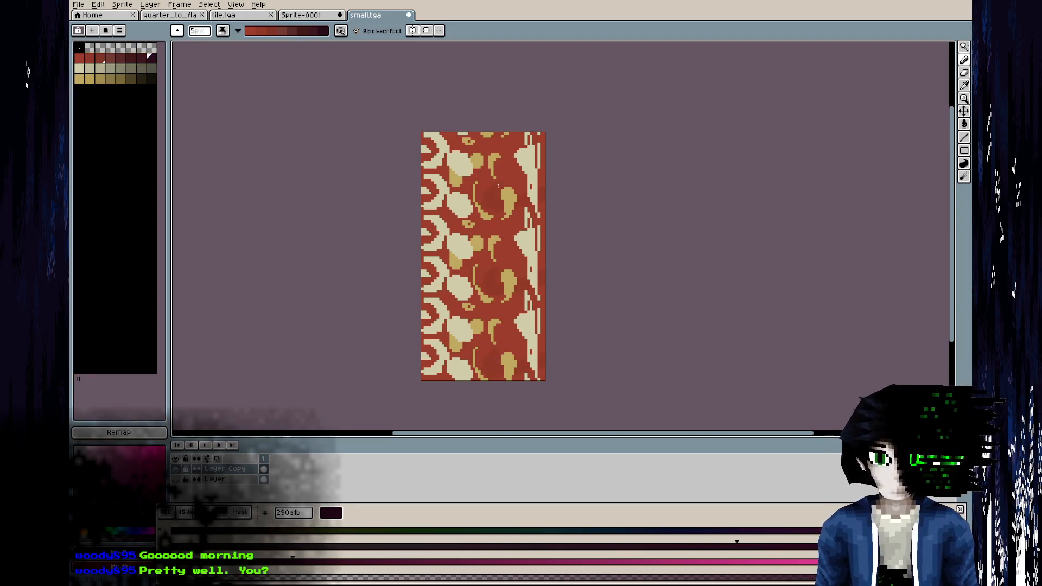
pyautogui.moveTo(544, 396)
pyautogui.mouseDown()
pyautogui.moveTo(546, 87)
pyautogui.moveTo(542, 363)
pyautogui.moveTo(520, 125)
pyautogui.moveTo(495, 147)
pyautogui.mouseUp()
pyautogui.moveTo(472, 127); pyautogui.dragTo(483, 221, button='middle')
pyautogui.moveTo(486, 212)
pyautogui.mouseDown()
pyautogui.moveTo(535, 271)
pyautogui.moveTo(508, 280)
pyautogui.moveTo(466, 322)
pyautogui.moveTo(485, 341)
pyautogui.moveTo(463, 268)
pyautogui.moveTo(552, 301)
pyautogui.mouseUp()
pyautogui.moveTo(550, 301); pyautogui.dragTo(538, 280, button='middle')
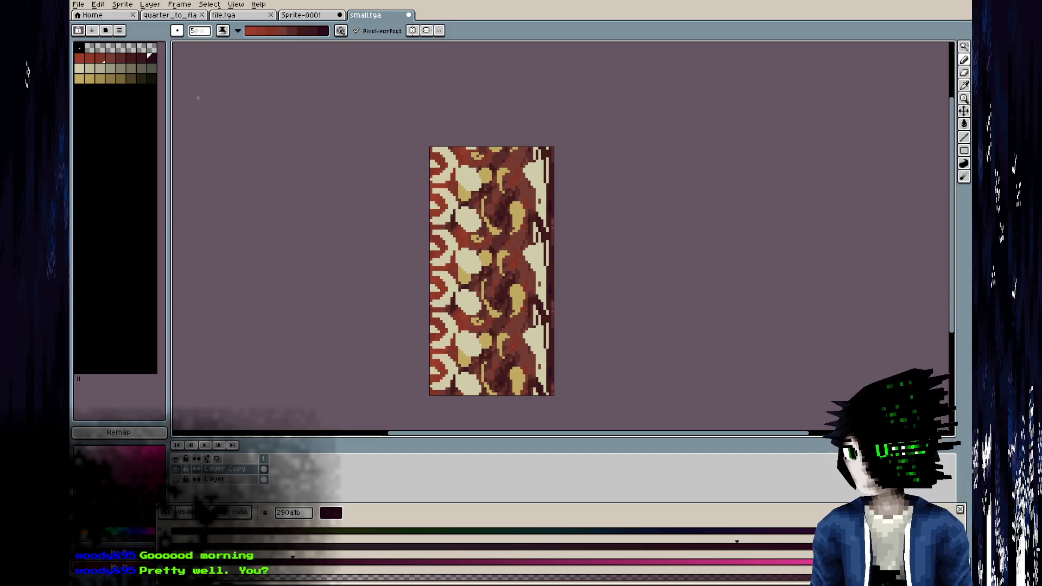
# Shade the cream rings, ovals and edge shapes with darker streaks from the cream ramp.
pyautogui.moveTo(79, 68); pyautogui.dragTo(152, 69)
pyautogui.moveTo(470, 253)
pyautogui.mouseDown()
pyautogui.moveTo(469, 318)
pyautogui.moveTo(440, 236)
pyautogui.mouseUp()
pyautogui.moveTo(455, 278)
pyautogui.mouseDown()
pyautogui.moveTo(449, 302)
pyautogui.moveTo(472, 253)
pyautogui.mouseUp()
pyautogui.moveTo(540, 162)
pyautogui.mouseDown()
pyautogui.moveTo(536, 212)
pyautogui.moveTo(542, 157)
pyautogui.mouseUp()
pyautogui.moveTo(470, 210); pyautogui.dragTo(470, 230)
pyautogui.moveTo(452, 155)
pyautogui.mouseDown()
pyautogui.moveTo(465, 184)
pyautogui.moveTo(443, 222)
pyautogui.mouseUp()
pyautogui.moveTo(472, 171); pyautogui.dragTo(472, 229)
pyautogui.moveTo(451, 178)
pyautogui.mouseDown()
pyautogui.moveTo(442, 142)
pyautogui.moveTo(446, 201)
pyautogui.moveTo(474, 229)
pyautogui.mouseUp()
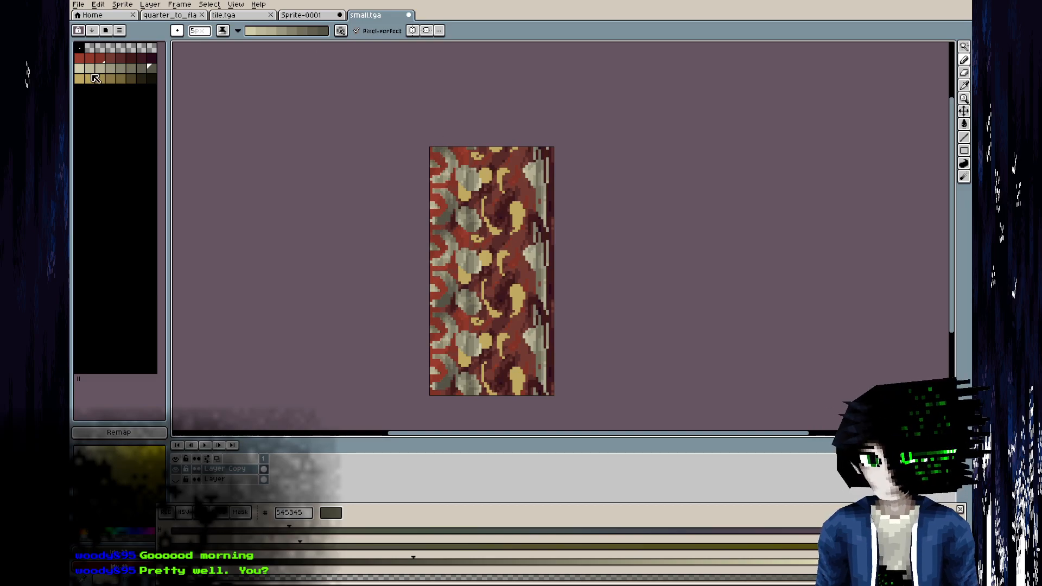
# Shade the olive-gold blobs and curved shapes with darker tones from the olive ramp.
pyautogui.click(151, 79)
pyautogui.moveTo(515, 224); pyautogui.dragTo(518, 204)
pyautogui.moveTo(466, 197); pyautogui.dragTo(465, 191)
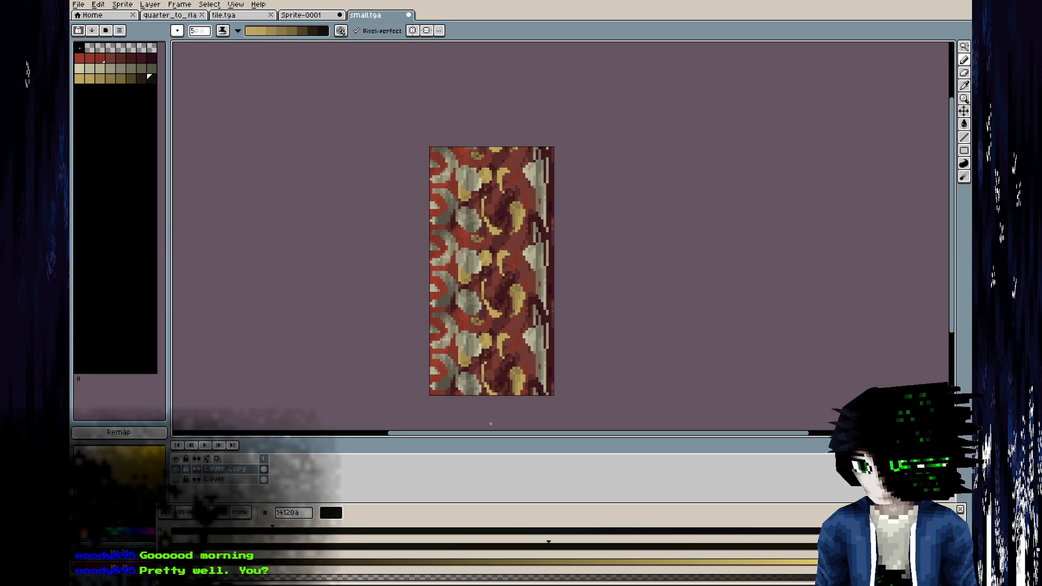
pyautogui.moveTo(487, 406); pyautogui.dragTo(487, 403, button='middle')
pyautogui.moveTo(474, 153); pyautogui.dragTo(480, 154)
pyautogui.moveTo(506, 167); pyautogui.dragTo(502, 180)
pyautogui.moveTo(494, 230)
pyautogui.mouseDown()
pyautogui.moveTo(483, 201)
pyautogui.moveTo(462, 186)
pyautogui.mouseUp()
pyautogui.moveTo(484, 178); pyautogui.dragTo(483, 177)
pyautogui.moveTo(461, 184); pyautogui.dragTo(462, 195)
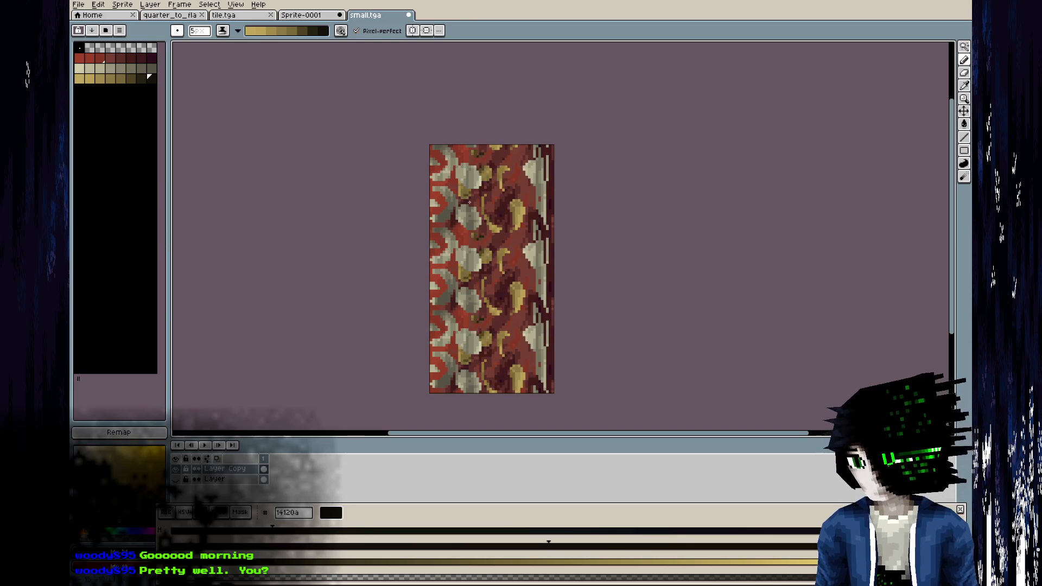
# Rework the cream rings and the long cream edge shape with tones from the cream ramp, undoing one stray stroke.
pyautogui.moveTo(77, 69)
pyautogui.mouseDown()
pyautogui.moveTo(145, 61)
pyautogui.moveTo(166, 72)
pyautogui.moveTo(152, 69)
pyautogui.mouseUp()
pyautogui.moveTo(435, 190); pyautogui.dragTo(440, 195)
pyautogui.moveTo(461, 208); pyautogui.dragTo(445, 300, button='right')
pyautogui.moveTo(444, 259); pyautogui.dragTo(453, 249, button='right')
pyautogui.moveTo(446, 297)
pyautogui.mouseDown(button='right')
pyautogui.moveTo(438, 294)
pyautogui.moveTo(462, 286)
pyautogui.mouseUp(button='right')
pyautogui.moveTo(463, 270); pyautogui.dragTo(470, 265, button='right')
pyautogui.hotkey('ctrl', 'z')
pyautogui.moveTo(545, 159); pyautogui.dragTo(542, 215, button='right')
pyautogui.moveTo(542, 211); pyautogui.dragTo(541, 200)
pyautogui.moveTo(540, 190); pyautogui.dragTo(538, 201, button='right')
# Save small.tga and reload it in Blender to inspect the carpet on the model.
pyautogui.scroll(-1, 539, 197)
pyautogui.scroll(-1, 540, 197)
pyautogui.hotkey('ctrl', 's')
pyautogui.press('Return')
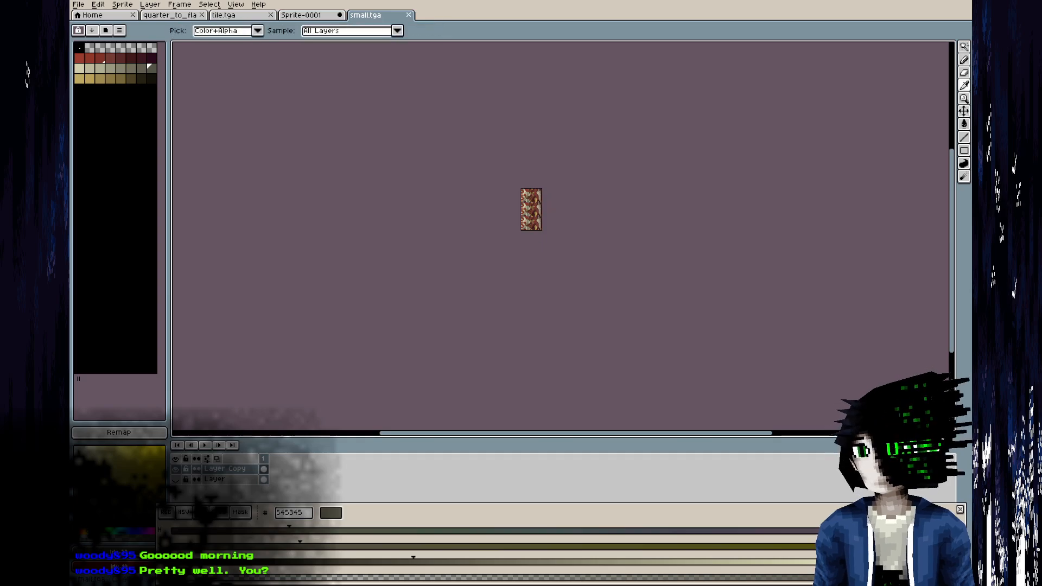
pyautogui.hotkey('alt', 'Tab')
pyautogui.hotkey('alt', 'r')
pyautogui.moveTo(419, 415); pyautogui.dragTo(259, 356, button='middle')
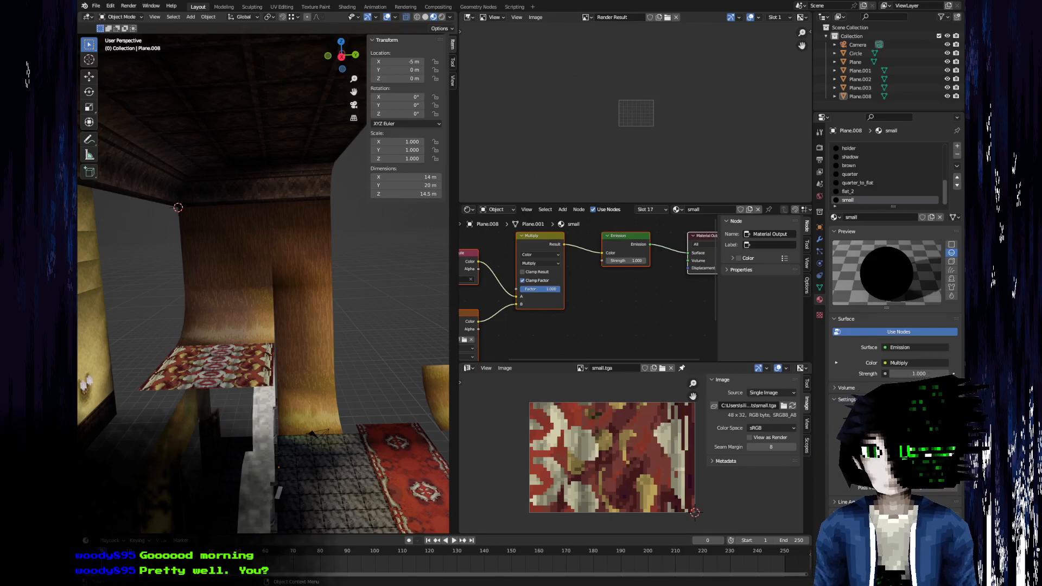
pyautogui.hotkey('alt', 'Tab')
# Set the brush size to 4 px and blend the cream ovals with tones from the cream ramp.
pyautogui.scroll(4, 545, 187)
pyautogui.moveTo(470, 248); pyautogui.dragTo(450, 156, button='middle')
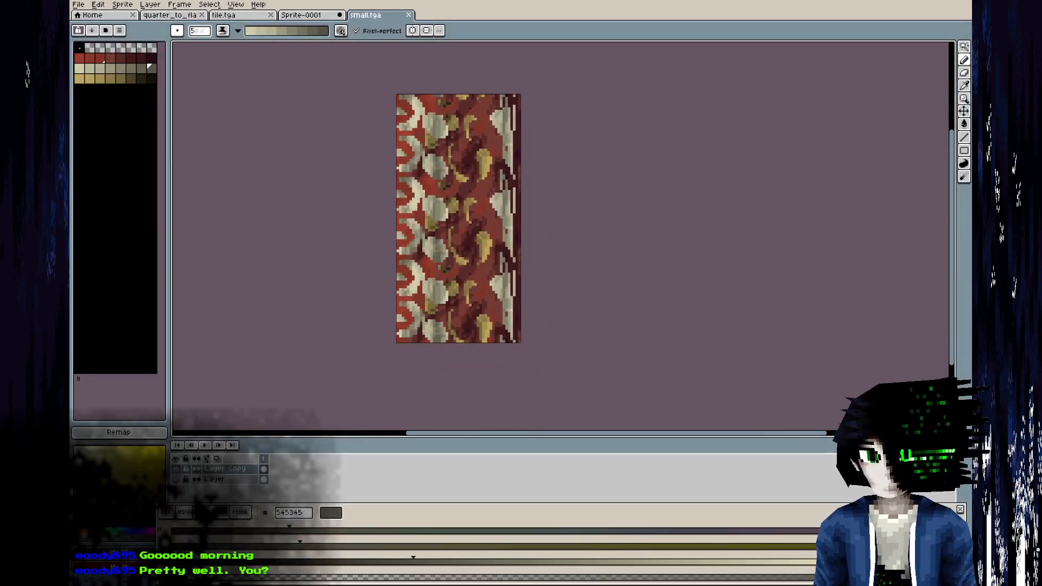
pyautogui.click(84, 57)
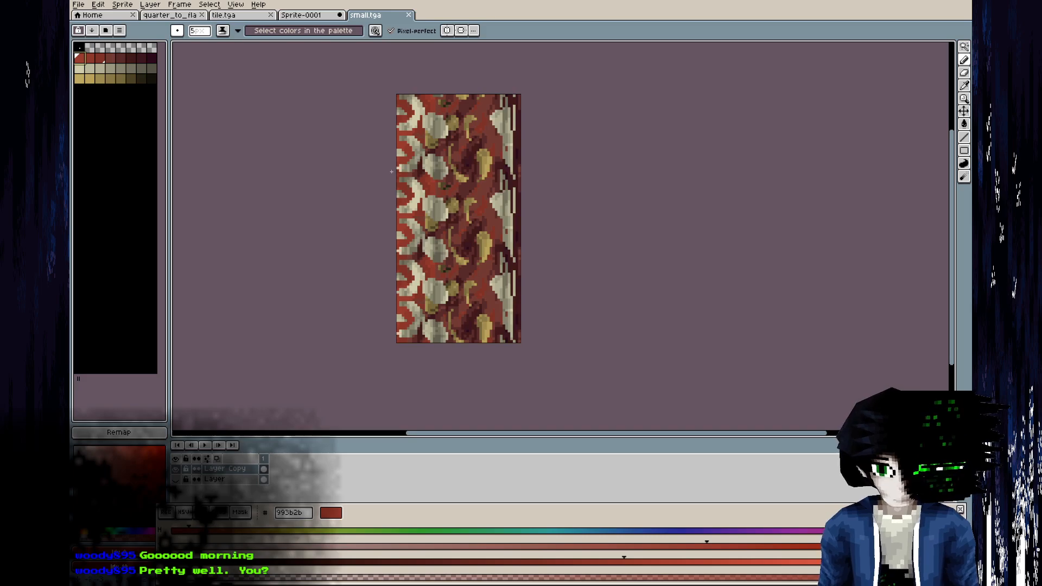
pyautogui.scroll(3, 392, 172)
pyautogui.click(79, 68)
pyautogui.keyDown('shift'); pyautogui.click(147, 72); pyautogui.keyUp('shift')
pyautogui.click(199, 30)
pyautogui.moveTo(516, 282)
pyautogui.mouseDown()
pyautogui.moveTo(485, 321)
pyautogui.moveTo(486, 276)
pyautogui.moveTo(475, 300)
pyautogui.moveTo(518, 309)
pyautogui.moveTo(487, 281)
pyautogui.mouseUp()
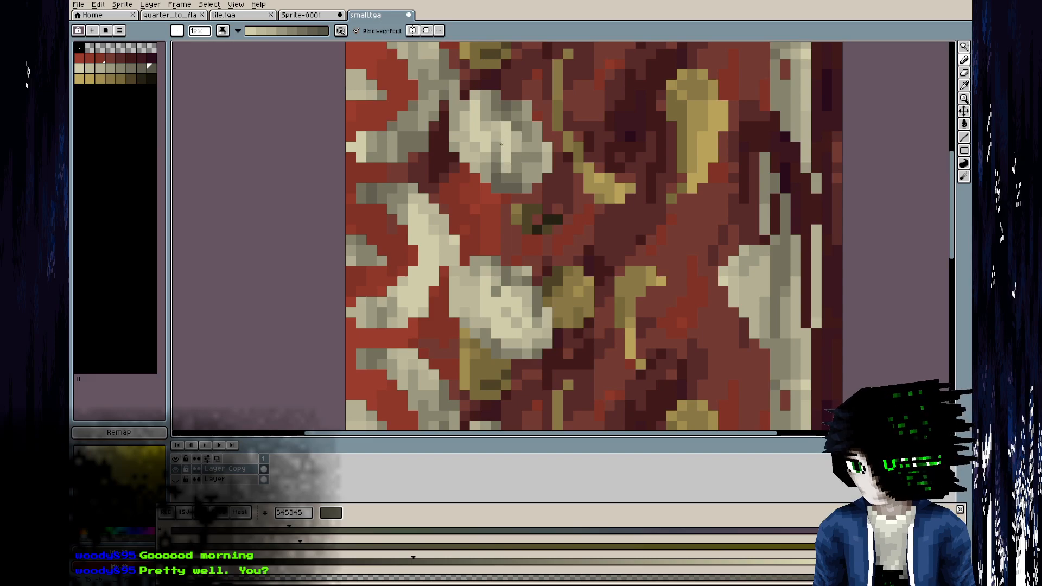
pyautogui.click(201, 31)
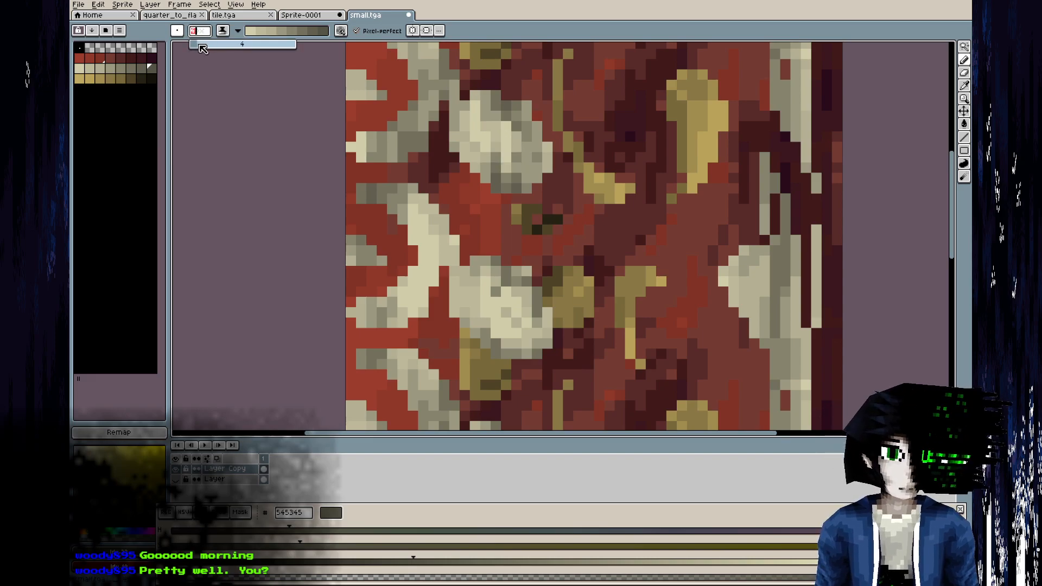
pyautogui.moveTo(512, 122)
pyautogui.mouseDown()
pyautogui.moveTo(502, 157)
pyautogui.moveTo(481, 142)
pyautogui.mouseUp()
pyautogui.moveTo(533, 163); pyautogui.dragTo(543, 171, button='right')
pyautogui.scroll(-3, 568, 174)
pyautogui.scroll(2, 540, 277)
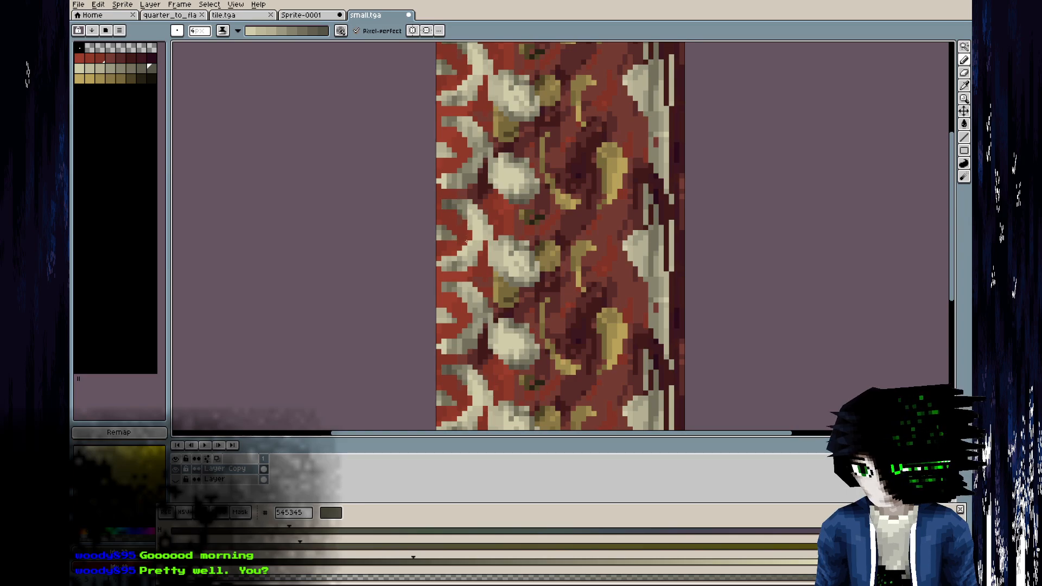
# Smooth the shading of the cream half-rings and neighbouring ovals with the cream ramp.
pyautogui.scroll(3, 435, 255)
pyautogui.moveTo(435, 256)
pyautogui.mouseDown()
pyautogui.moveTo(489, 168)
pyautogui.moveTo(461, 109)
pyautogui.moveTo(536, 121)
pyautogui.moveTo(519, 134)
pyautogui.mouseUp()
pyautogui.moveTo(521, 127); pyautogui.dragTo(459, 325, button='middle')
pyautogui.moveTo(555, 194)
pyautogui.mouseDown()
pyautogui.moveTo(527, 208)
pyautogui.moveTo(512, 275)
pyautogui.mouseUp()
pyautogui.moveTo(362, 235)
pyautogui.mouseDown()
pyautogui.moveTo(391, 236)
pyautogui.moveTo(428, 164)
pyautogui.moveTo(344, 164)
pyautogui.mouseUp()
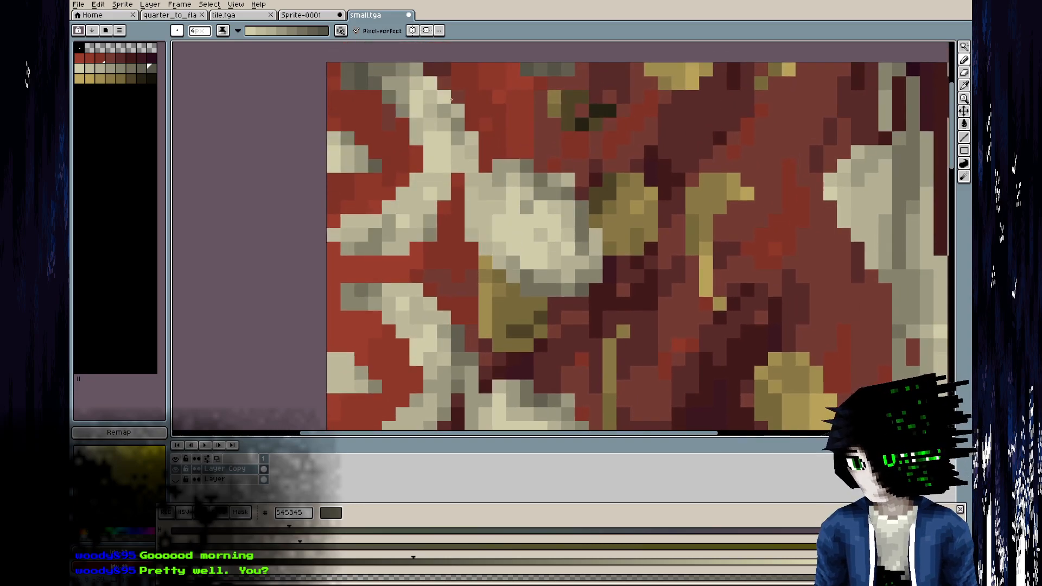
# Lighten the broad cream shape along the carpet's outer border with strokes from the cream ramp.
pyautogui.scroll(-2, 657, 269)
pyautogui.moveTo(685, 255); pyautogui.dragTo(491, 256, button='middle')
pyautogui.scroll(2, 491, 256)
pyautogui.moveTo(641, 186); pyautogui.dragTo(684, 291)
pyautogui.moveTo(663, 260); pyautogui.dragTo(622, 146, button='middle')
pyautogui.moveTo(683, 217); pyautogui.dragTo(686, 329, button='right')
pyautogui.moveTo(687, 182)
pyautogui.mouseDown()
pyautogui.moveTo(695, 257)
pyautogui.moveTo(688, 155)
pyautogui.mouseUp()
pyautogui.moveTo(689, 155); pyautogui.dragTo(642, 263, button='middle')
pyautogui.moveTo(630, 247)
pyautogui.mouseDown()
pyautogui.moveTo(605, 331)
pyautogui.moveTo(644, 332)
pyautogui.mouseUp()
pyautogui.scroll(-6, 647, 273)
pyautogui.moveTo(646, 350); pyautogui.dragTo(615, 182, button='middle')
# Reload the updated texture in Blender and compare the carpet with the reference photo in GIMP.
pyautogui.scroll(5, 612, 170)
pyautogui.press('alt')
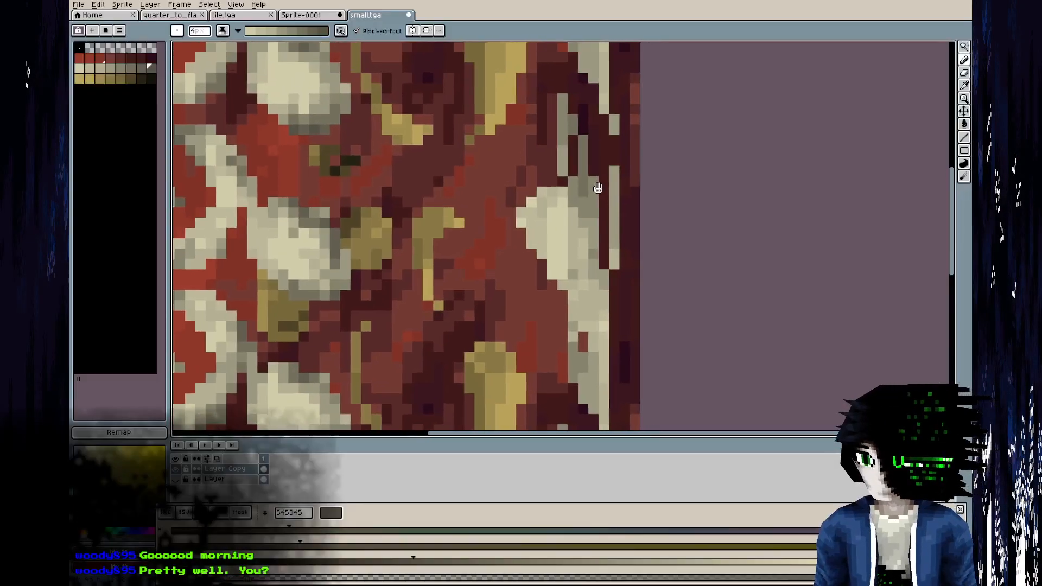
pyautogui.hotkey('alt', 'Tab')
pyautogui.hotkey('alt', 'r')
pyautogui.moveTo(271, 358); pyautogui.dragTo(218, 328, button='middle')
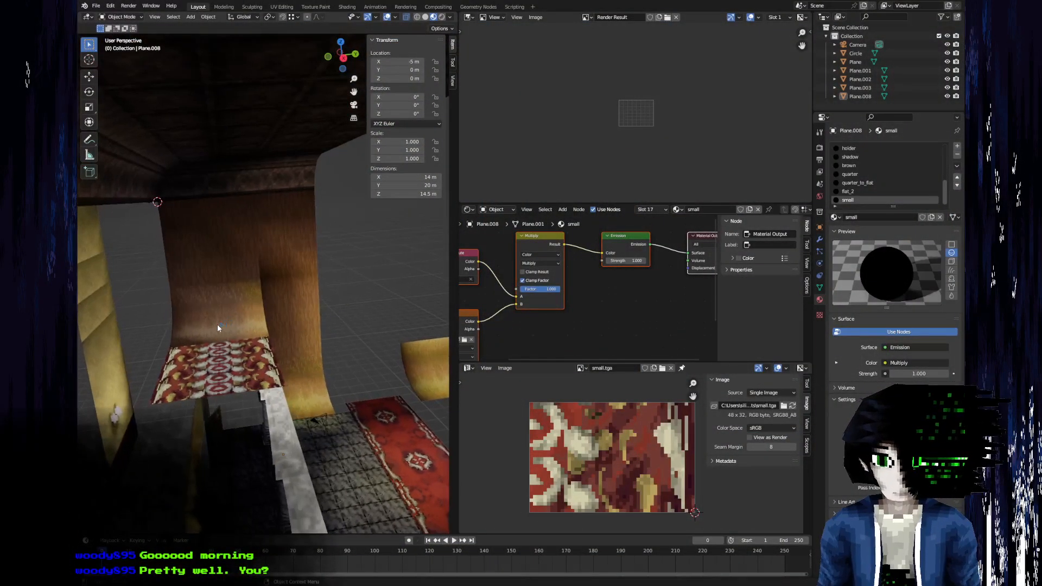
pyautogui.hotkey('alt', 'Tab')
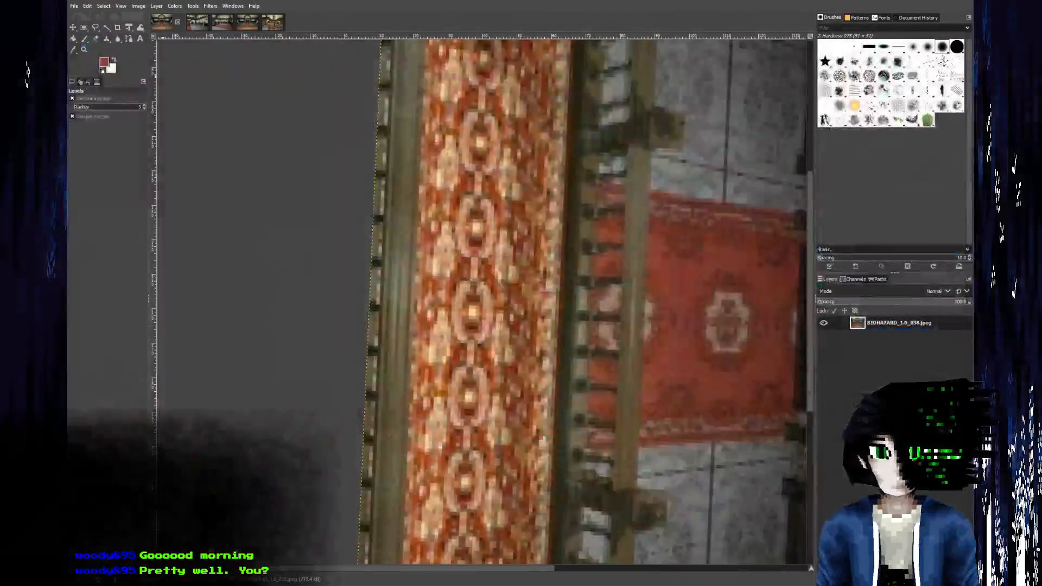
pyautogui.hotkey('alt', 'Tab')
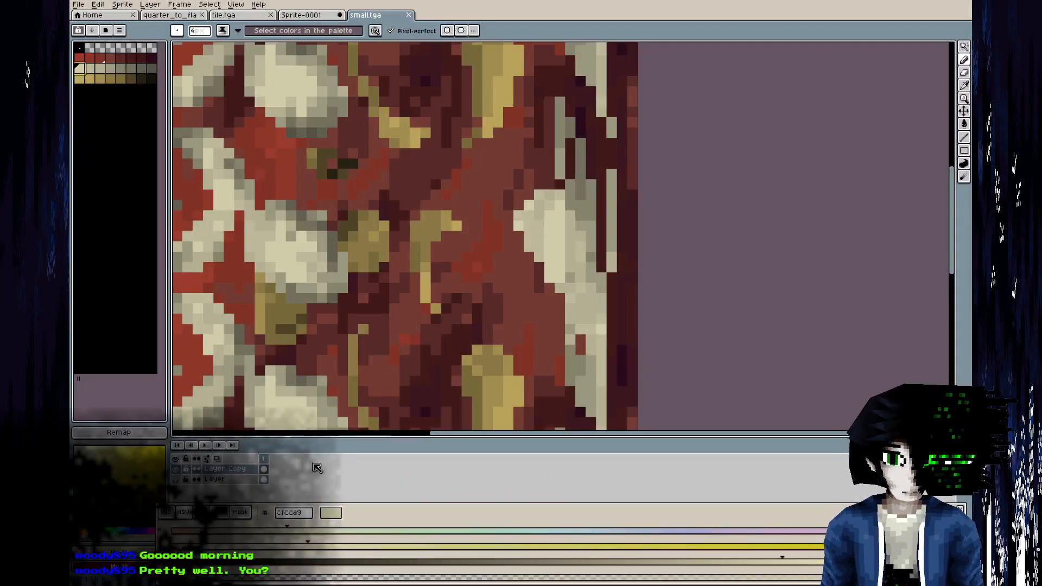
# Shift the hue of the olive-gold palette ramp to a warm orange-brown, swatch by swatch.
pyautogui.scroll(-3, 327, 170)
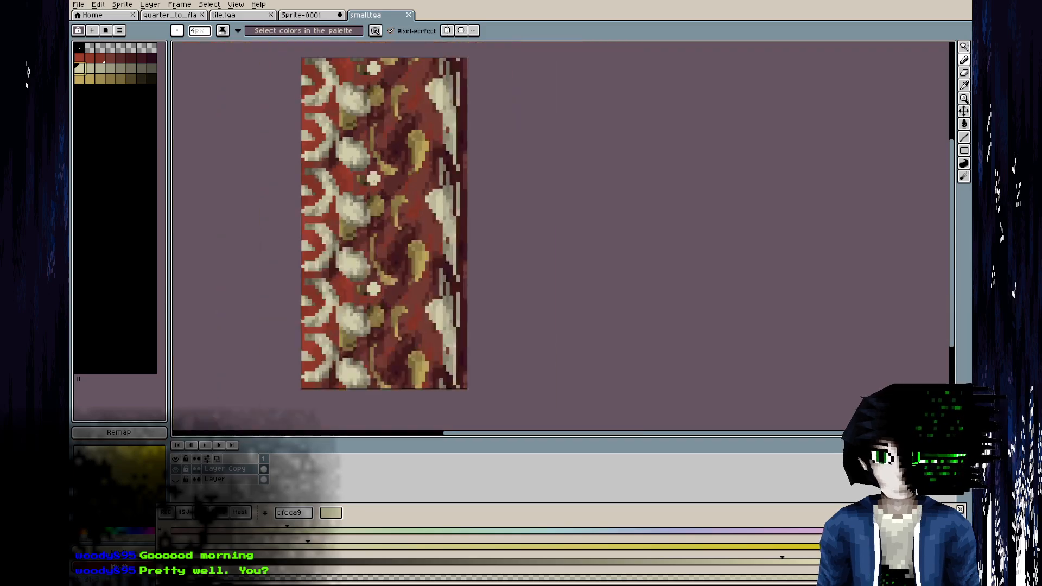
pyautogui.click(81, 79)
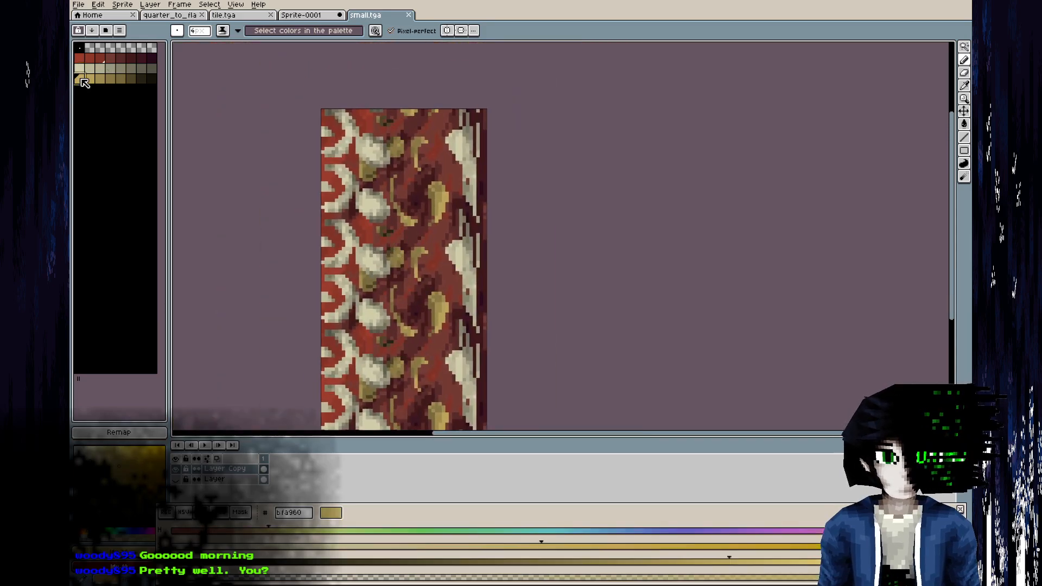
pyautogui.click(242, 531)
pyautogui.press(']')
pyautogui.press(']')
pyautogui.press(']')
pyautogui.press(']')
pyautogui.press(']')
pyautogui.press(']')
pyautogui.press(']')
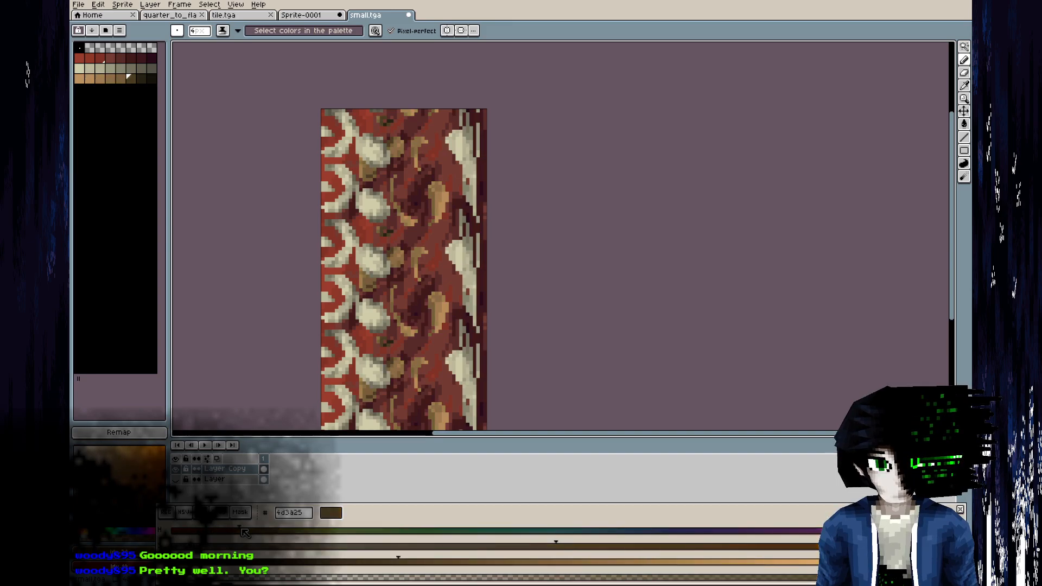
# Raise the saturation of the cream palette ramp, swatch by swatch, to a strong yellow.
pyautogui.click(78, 70)
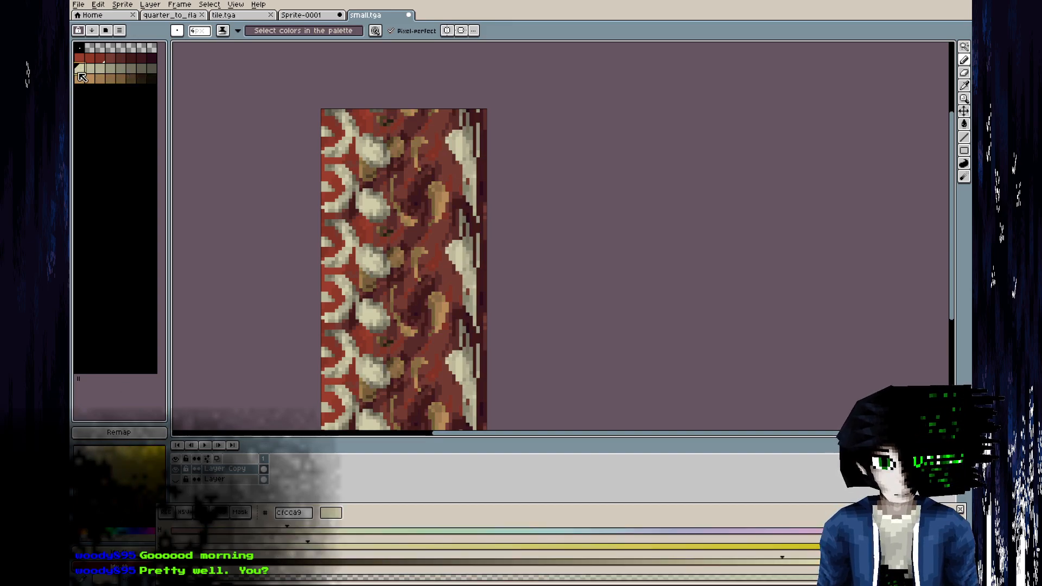
pyautogui.click(548, 545)
pyautogui.press(']')
pyautogui.click(549, 545)
pyautogui.press(']')
pyautogui.click(549, 545)
pyautogui.press(']')
pyautogui.click(548, 545)
pyautogui.press(']')
pyautogui.click(549, 545)
pyautogui.press(']')
pyautogui.press(']')
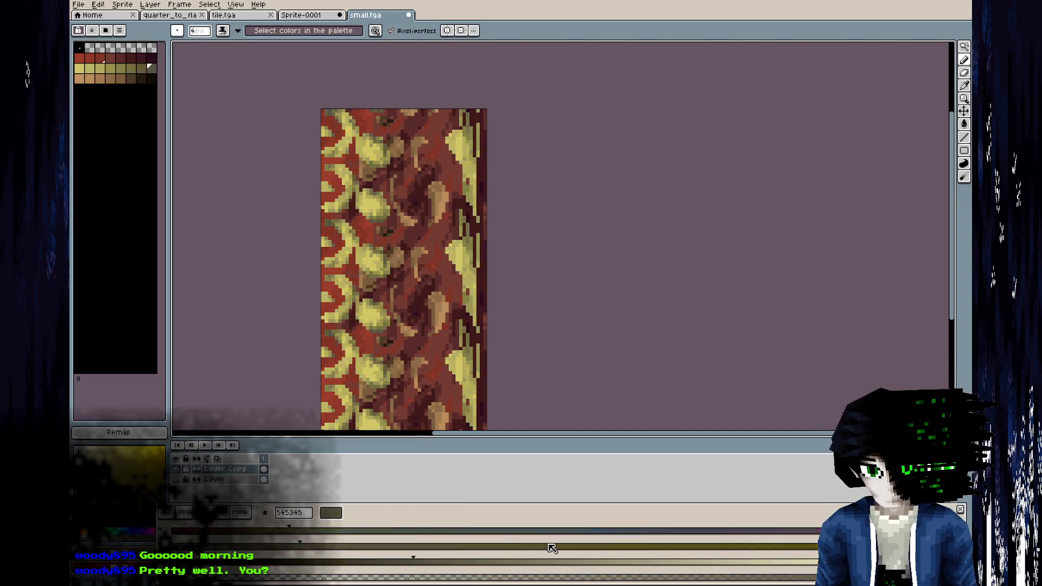
# Shift the hue of the saturated cream ramp towards a warmer golden tan across its swatches.
pyautogui.press('[')
pyautogui.press('[')
pyautogui.press('[')
pyautogui.press('[')
pyautogui.press('[')
pyautogui.press('[')
pyautogui.press('[')
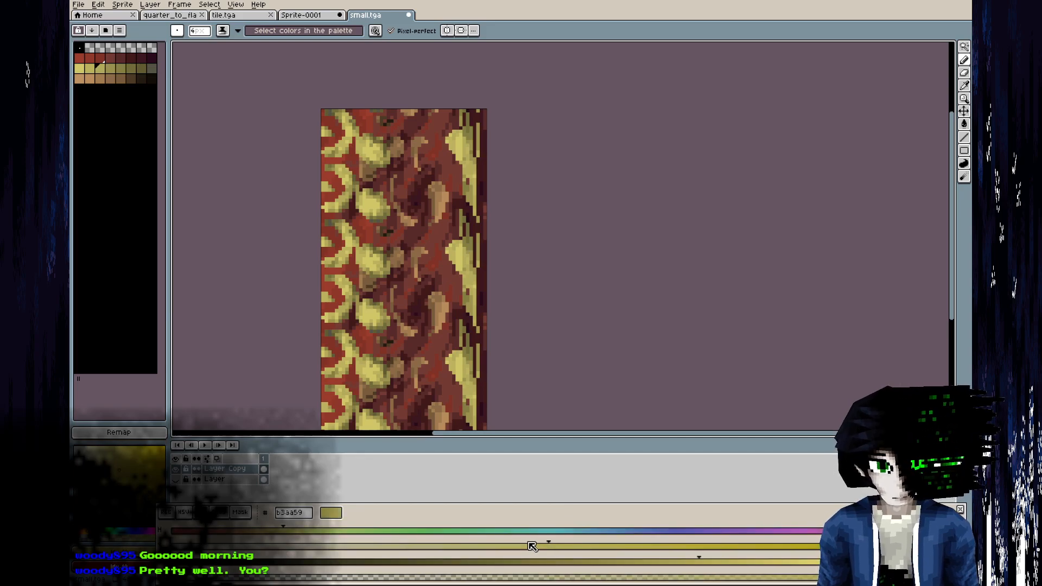
pyautogui.click(261, 531)
pyautogui.press(']')
pyautogui.press(']')
pyautogui.press(']')
pyautogui.press(']')
pyautogui.press(']')
pyautogui.press(']')
pyautogui.press(']')
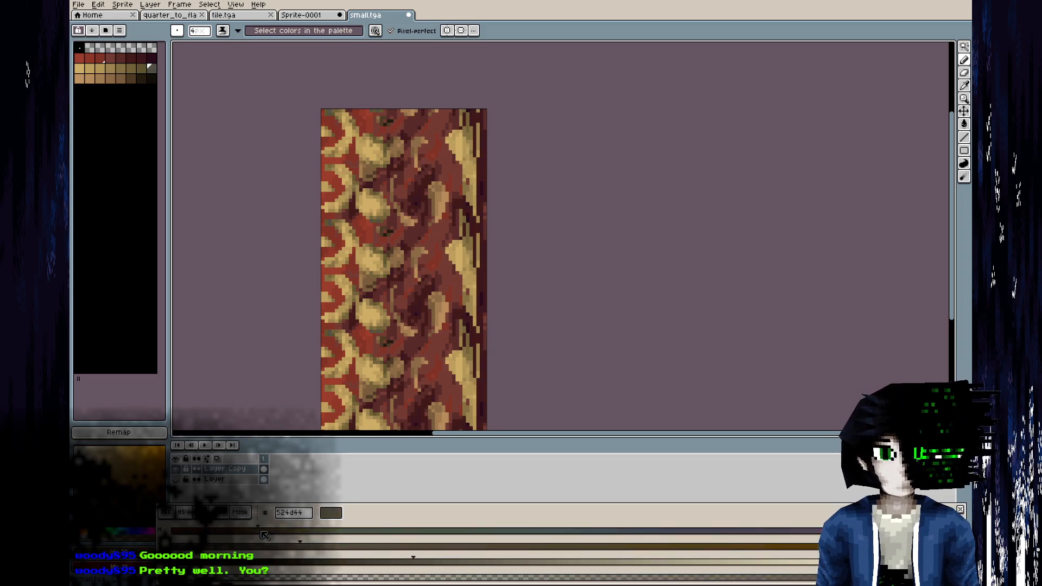
# Shift the hue of the orange-brown ramp slightly further towards red across its swatches.
pyautogui.press(']')
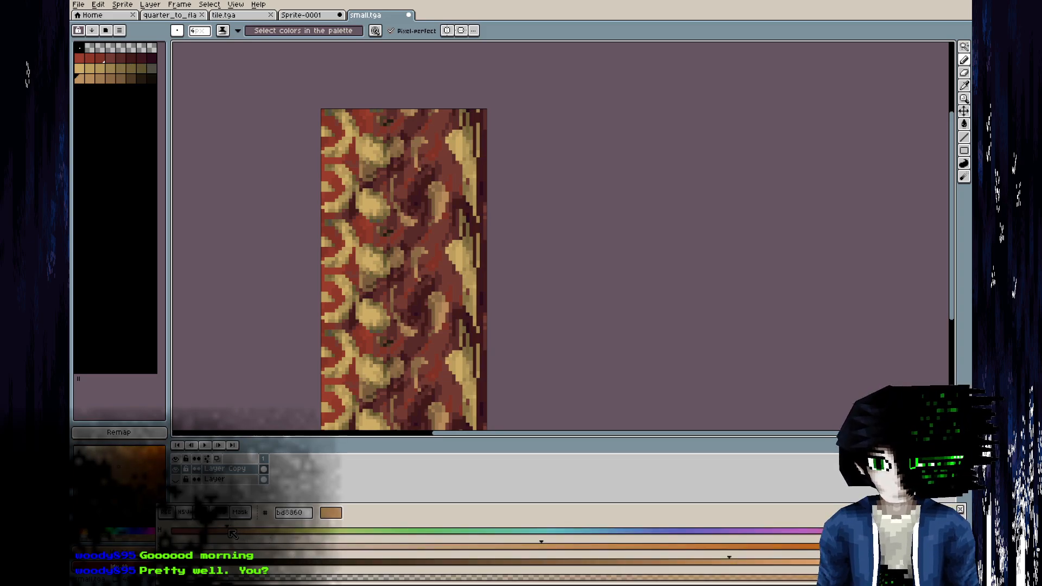
pyautogui.press(']')
pyautogui.press(']')
pyautogui.press(']')
pyautogui.press(']')
pyautogui.press(']')
pyautogui.press(']')
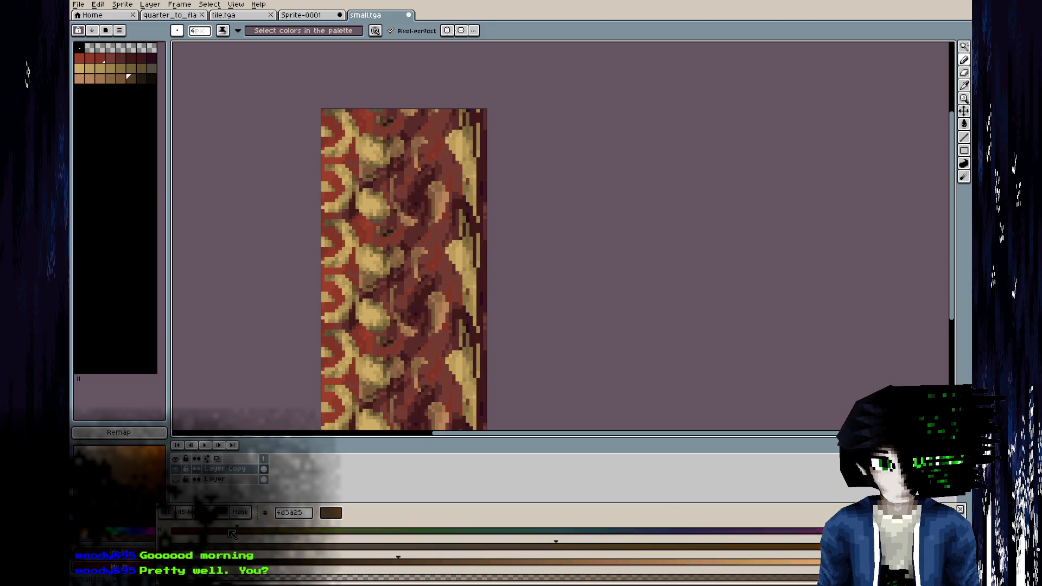
# Reload the recoloured texture in Blender and check its colours against the reference carpet in GIMP.
pyautogui.scroll(-4, 478, 259)
pyautogui.press('i')
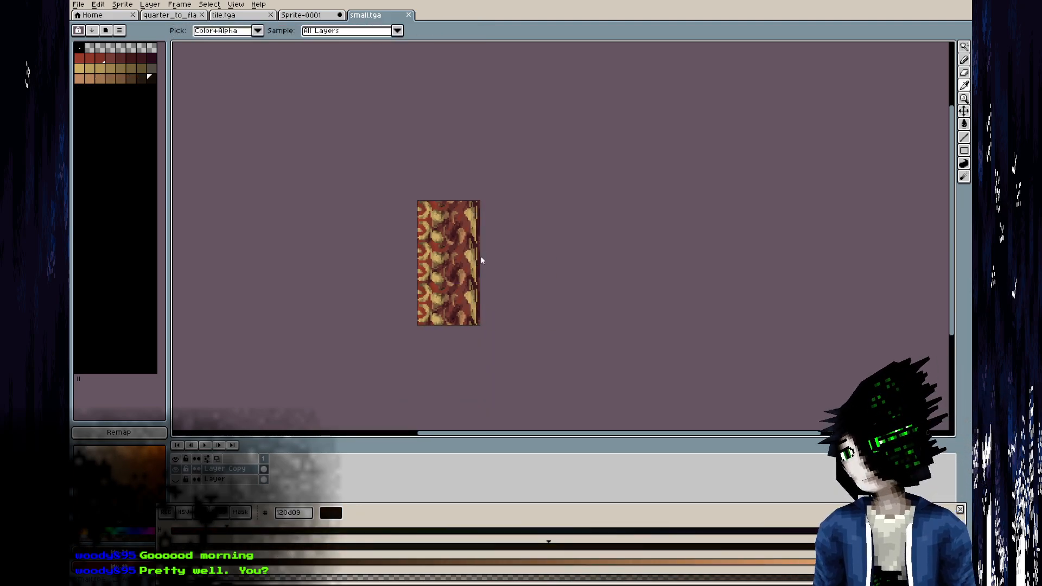
pyautogui.hotkey('alt', 'Tab')
pyautogui.hotkey('alt', 'r')
pyautogui.moveTo(347, 380); pyautogui.dragTo(313, 304, button='middle')
pyautogui.scroll(6, 313, 308)
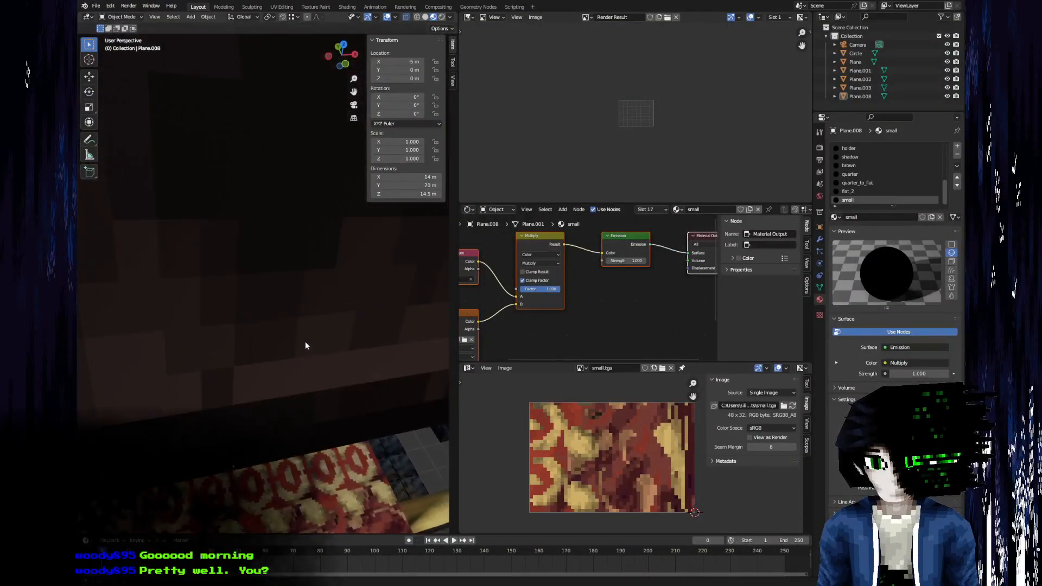
pyautogui.hotkey('alt', 'Tab')
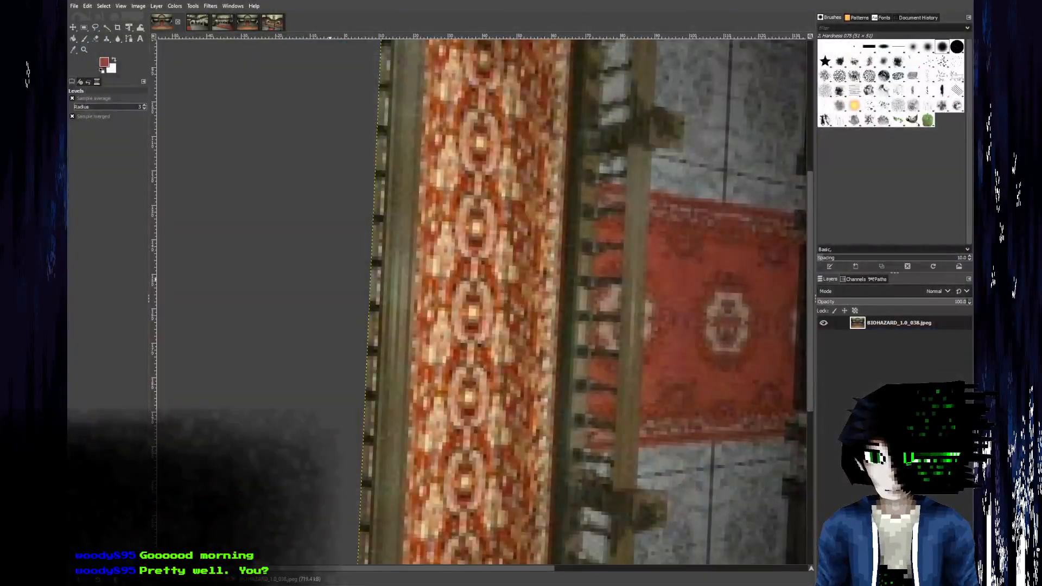
pyautogui.hotkey('alt', 'Tab')
# Darken the red gaps between the upper rings and ovals with shading strokes from the red ramp.
pyautogui.moveTo(80, 58); pyautogui.dragTo(153, 58)
pyautogui.scroll(4, 401, 196)
pyautogui.click(379, 212)
pyautogui.moveTo(373, 253); pyautogui.dragTo(373, 244)
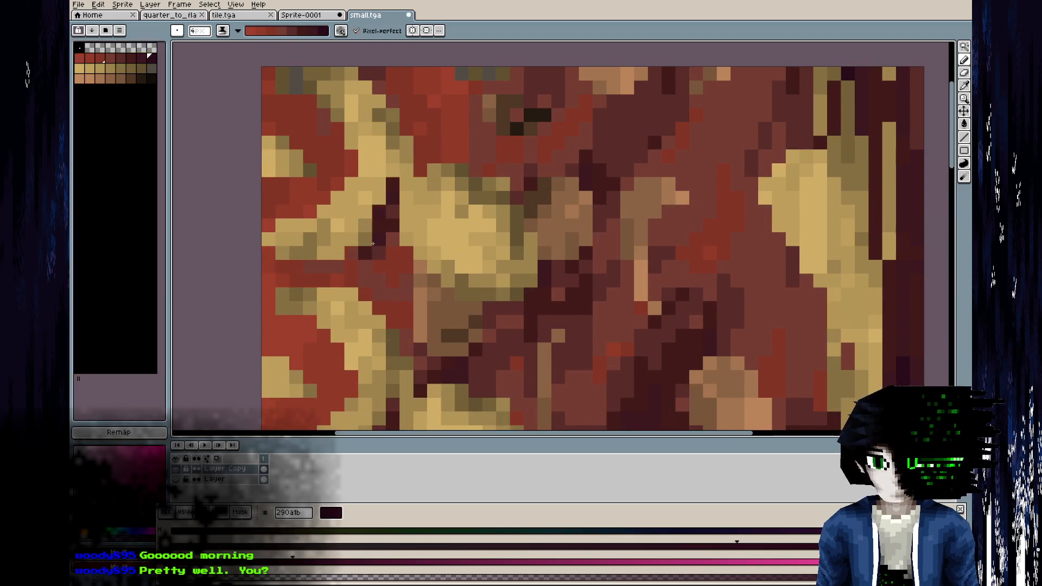
pyautogui.moveTo(422, 172); pyautogui.dragTo(433, 181)
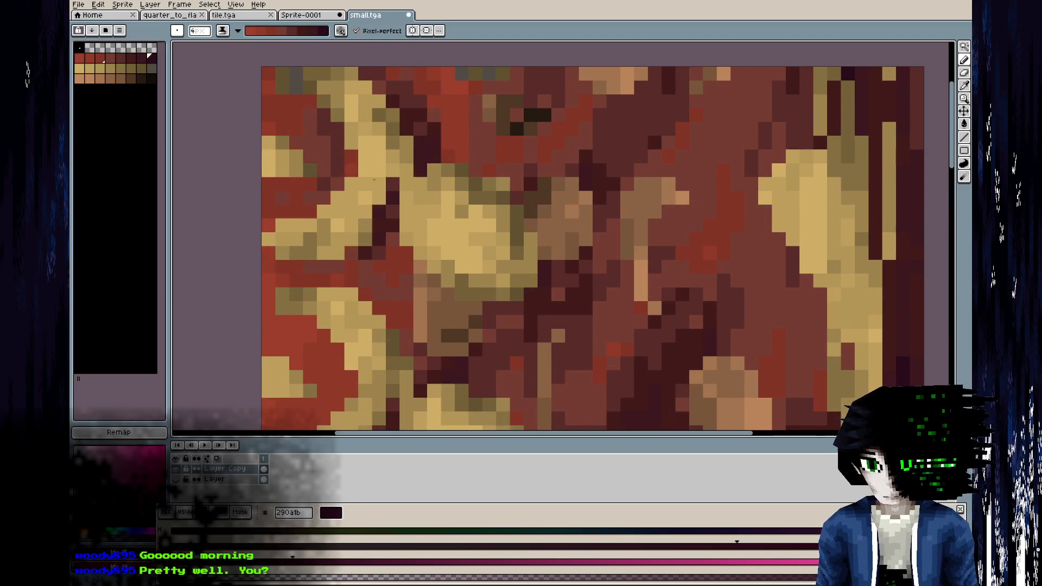
pyautogui.moveTo(368, 176); pyautogui.dragTo(336, 42, button='middle')
pyautogui.moveTo(375, 201); pyautogui.dragTo(362, 271)
pyautogui.moveTo(348, 159); pyautogui.dragTo(375, 201)
pyautogui.click(326, 208)
# Deepen the red background inside the rings and around the lower ovals with dark tones from the red ramp.
pyautogui.moveTo(363, 307); pyautogui.dragTo(370, 107, button='middle')
pyautogui.moveTo(313, 254); pyautogui.dragTo(313, 310)
pyautogui.moveTo(365, 321); pyautogui.dragTo(370, 90, button='middle')
pyautogui.moveTo(373, 142); pyautogui.dragTo(375, 188)
pyautogui.moveTo(270, 220)
pyautogui.mouseDown()
pyautogui.moveTo(312, 271)
pyautogui.moveTo(276, 286)
pyautogui.mouseUp()
pyautogui.moveTo(376, 335); pyautogui.dragTo(386, 364)
pyautogui.moveTo(436, 360); pyautogui.dragTo(427, 231, button='middle')
pyautogui.moveTo(261, 293); pyautogui.dragTo(292, 346)
pyautogui.moveTo(296, 237); pyautogui.dragTo(398, 359)
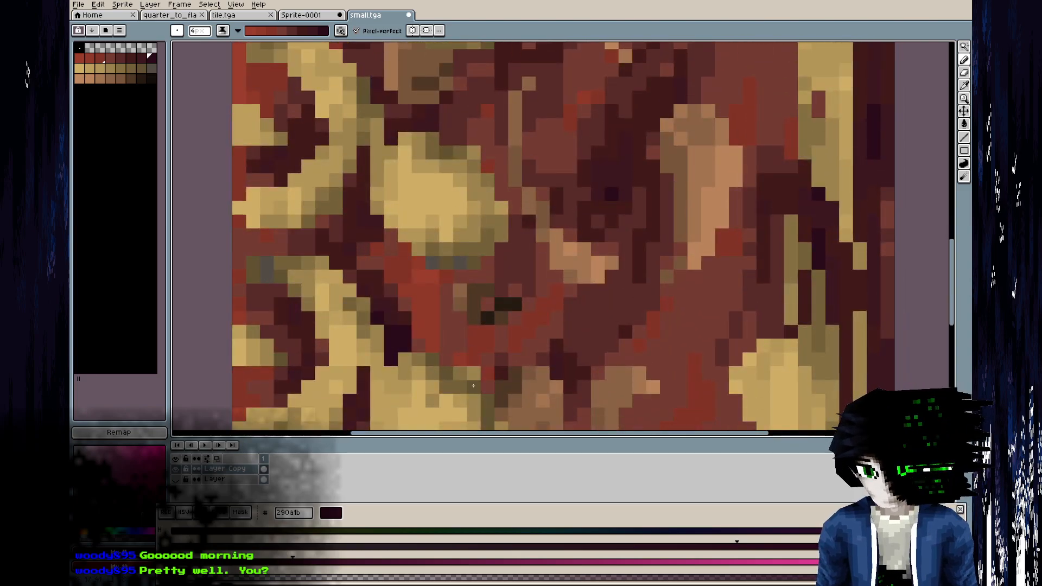
pyautogui.moveTo(454, 333); pyautogui.dragTo(454, 210, button='middle')
pyautogui.moveTo(287, 227)
pyautogui.mouseDown()
pyautogui.moveTo(320, 265)
pyautogui.moveTo(279, 340)
pyautogui.moveTo(321, 343)
pyautogui.mouseUp()
pyautogui.moveTo(360, 364); pyautogui.dragTo(360, 174, button='middle')
pyautogui.moveTo(347, 143); pyautogui.dragTo(270, 146)
pyautogui.moveTo(331, 355); pyautogui.dragTo(359, 331)
# Darken the red background beside the long golden edge shape with the red ramp.
pyautogui.moveTo(777, 303)
pyautogui.mouseDown()
pyautogui.moveTo(752, 339)
pyautogui.moveTo(700, 209)
pyautogui.mouseUp()
pyautogui.moveTo(700, 209)
pyautogui.mouseDown()
pyautogui.moveTo(750, 291)
pyautogui.moveTo(758, 193)
pyautogui.moveTo(745, 150)
pyautogui.mouseUp()
pyautogui.moveTo(744, 150); pyautogui.dragTo(707, 304, button='middle')
pyautogui.moveTo(707, 301); pyautogui.dragTo(722, 167)
# Darken the red background around the large tan curved shapes with strokes from the red ramp.
pyautogui.moveTo(616, 240); pyautogui.dragTo(566, 191)
pyautogui.moveTo(590, 298); pyautogui.dragTo(617, 243)
pyautogui.moveTo(631, 179); pyautogui.dragTo(566, 355, button='middle')
pyautogui.moveTo(565, 337)
pyautogui.mouseDown()
pyautogui.moveTo(623, 253)
pyautogui.moveTo(649, 169)
pyautogui.mouseUp()
pyautogui.moveTo(648, 170); pyautogui.dragTo(601, 275)
pyautogui.moveTo(601, 276); pyautogui.dragTo(574, 408, button='middle')
pyautogui.moveTo(635, 323); pyautogui.dragTo(663, 180)
pyautogui.moveTo(662, 255); pyautogui.dragTo(621, 139)
pyautogui.moveTo(608, 139); pyautogui.dragTo(608, 212, button='middle')
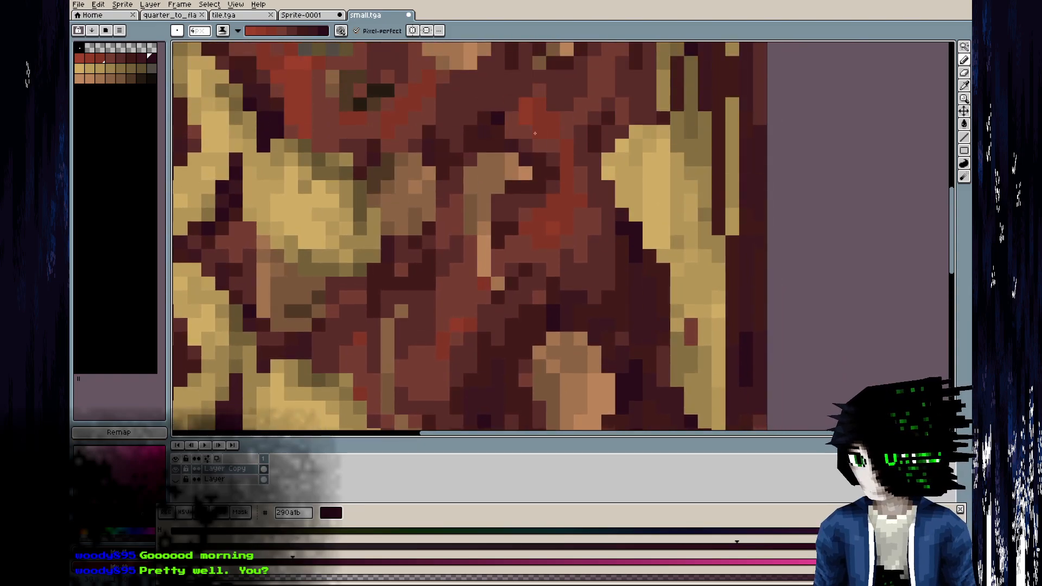
# Add dark red shading between the golden ovals and the thin tan curves in the carpet's middle.
pyautogui.scroll(-2, 544, 177)
pyautogui.moveTo(550, 168); pyautogui.dragTo(534, 189)
pyautogui.moveTo(433, 247); pyautogui.dragTo(429, 253)
pyautogui.moveTo(433, 254); pyautogui.dragTo(432, 320, button='middle')
pyautogui.click(450, 236)
pyautogui.click(476, 185)
pyautogui.click(462, 198)
pyautogui.moveTo(449, 123); pyautogui.dragTo(443, 87)
pyautogui.click(443, 88)
pyautogui.moveTo(460, 127); pyautogui.dragTo(444, 266, button='middle')
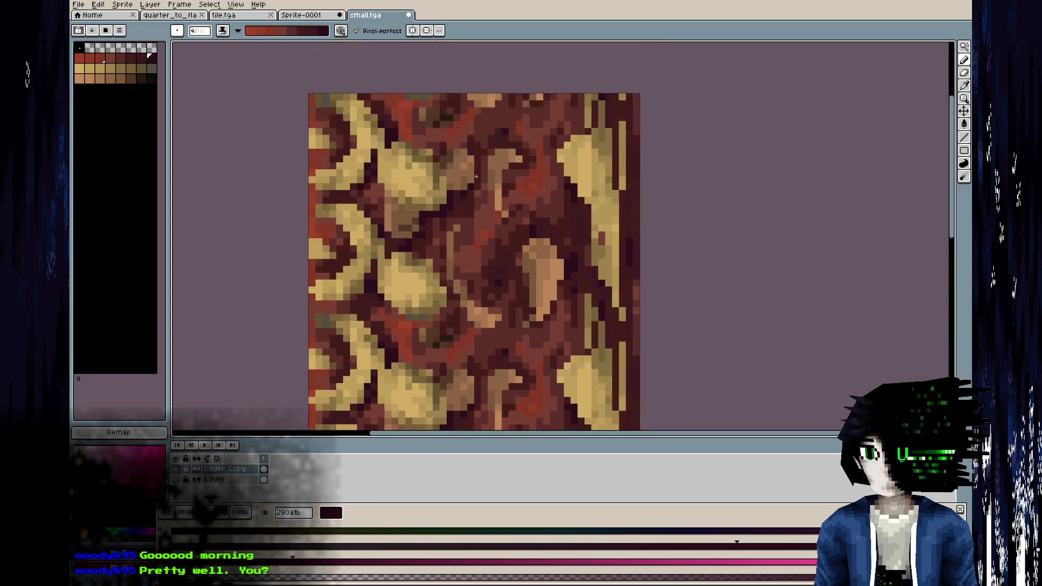
# Shade the edges of the large tan curved shape in the carpet's middle with dark tones from the tan-brown ramp.
pyautogui.moveTo(77, 80); pyautogui.dragTo(152, 79)
pyautogui.scroll(2, 554, 264)
pyautogui.click(546, 240)
pyautogui.moveTo(520, 227)
pyautogui.mouseDown()
pyautogui.moveTo(547, 253)
pyautogui.moveTo(560, 308)
pyautogui.mouseUp()
pyautogui.moveTo(559, 242)
pyautogui.mouseDown()
pyautogui.moveTo(556, 320)
pyautogui.moveTo(535, 353)
pyautogui.mouseUp()
pyautogui.moveTo(562, 296); pyautogui.dragTo(542, 341)
# Add brown ramp shading under the golden oval and on the small brown patches beside the thin tan curves.
pyautogui.moveTo(439, 375); pyautogui.dragTo(381, 351)
pyautogui.moveTo(477, 137); pyautogui.dragTo(511, 313, button='middle')
pyautogui.moveTo(496, 233); pyautogui.dragTo(474, 293)
pyautogui.rightClick(374, 265)
pyautogui.moveTo(388, 266); pyautogui.dragTo(402, 265)
pyautogui.moveTo(403, 251); pyautogui.dragTo(403, 266)
pyautogui.moveTo(383, 313); pyautogui.dragTo(520, 205, button='middle')
# Deepen the brown patches around the golden ovals with the tan-brown ramp and save small.tga.
pyautogui.click(428, 252)
pyautogui.rightClick(390, 253)
pyautogui.moveTo(393, 259); pyautogui.dragTo(407, 218)
pyautogui.moveTo(394, 191)
pyautogui.mouseDown()
pyautogui.moveTo(407, 260)
pyautogui.moveTo(436, 232)
pyautogui.mouseUp()
pyautogui.moveTo(408, 218); pyautogui.dragTo(448, 246)
pyautogui.moveTo(448, 232); pyautogui.dragTo(448, 246, button='right')
pyautogui.scroll(-7, 518, 284)
pyautogui.hotkey('ctrl', 's')
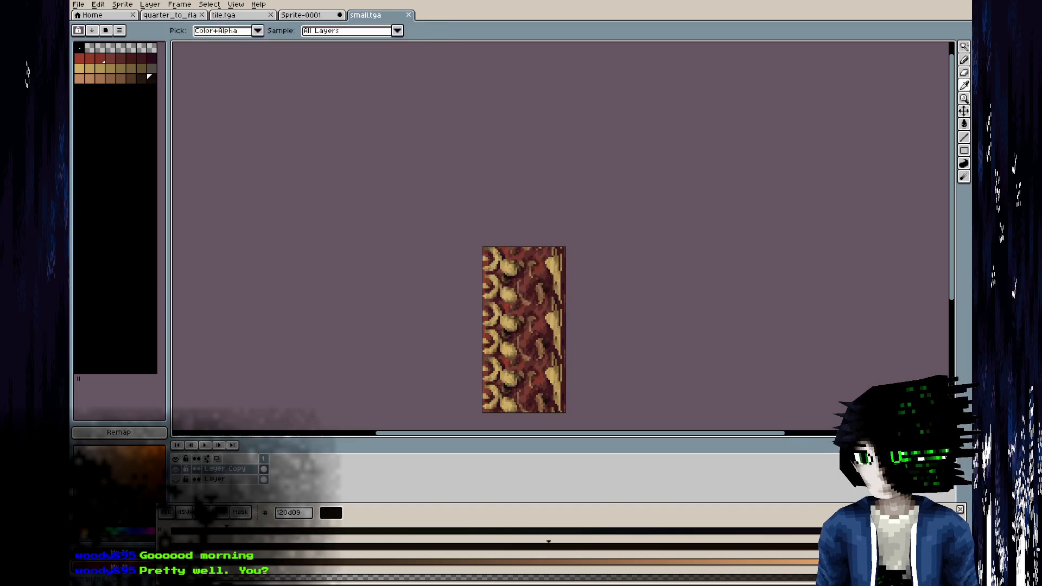
# Switch to Blender, reload the small.tga image and inspect the carpet on the model from a closer angle.
pyautogui.hotkey('alt', 'Tab')
pyautogui.hotkey('alt', 'r')
pyautogui.moveTo(317, 456); pyautogui.dragTo(233, 297, button='middle')
pyautogui.scroll(4, 233, 297)
pyautogui.moveTo(212, 330); pyautogui.dragTo(301, 349, button='middle')
pyautogui.hotkey('alt', 'Tab')
# Darken the red background along the carpet's left edge, inside and between the rings, using the red ramp.
pyautogui.scroll(2, 562, 282)
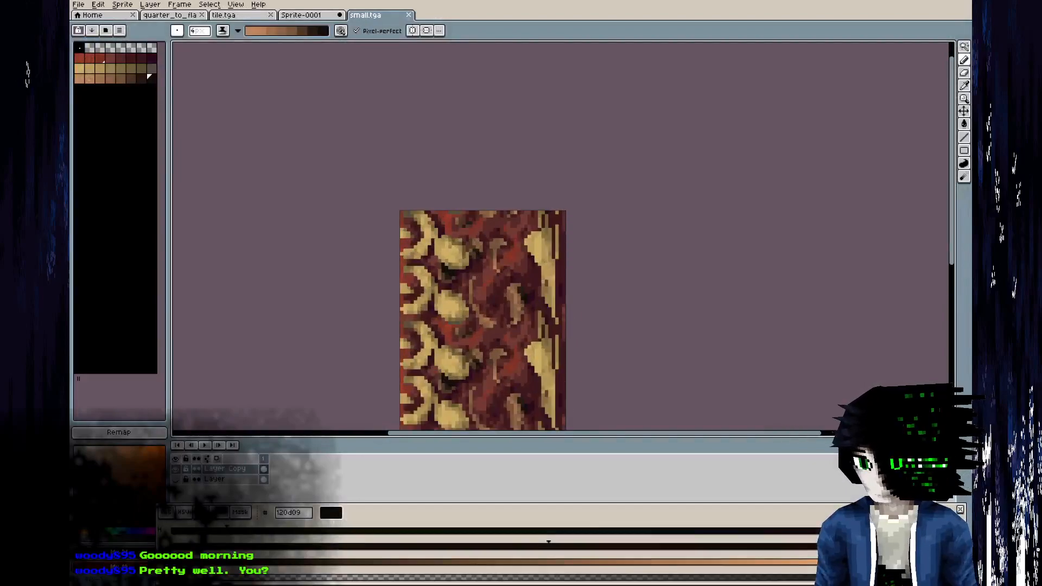
pyautogui.scroll(3, 537, 254)
pyautogui.scroll(1, 537, 254)
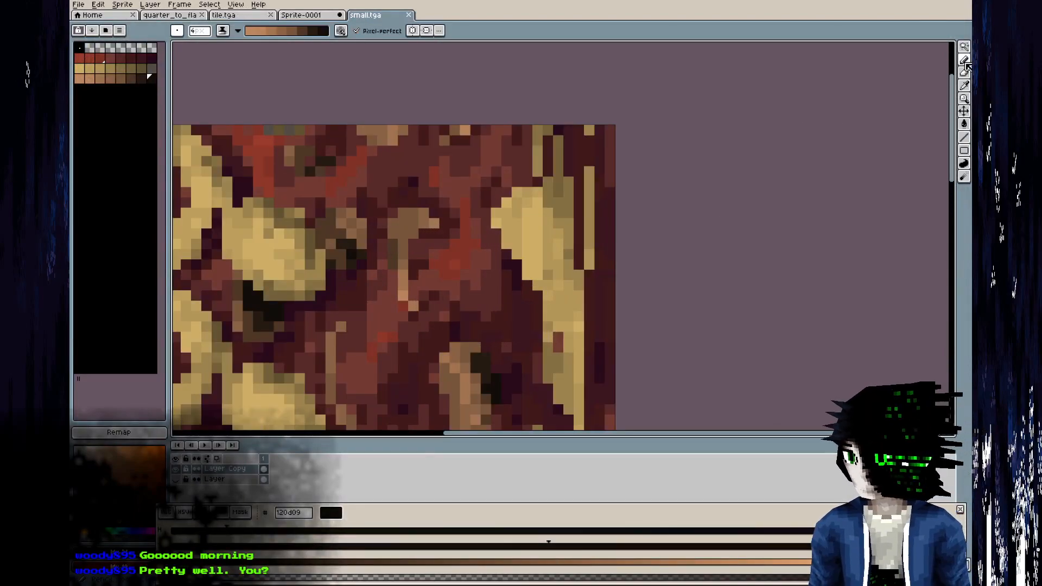
pyautogui.scroll(-3, 553, 172)
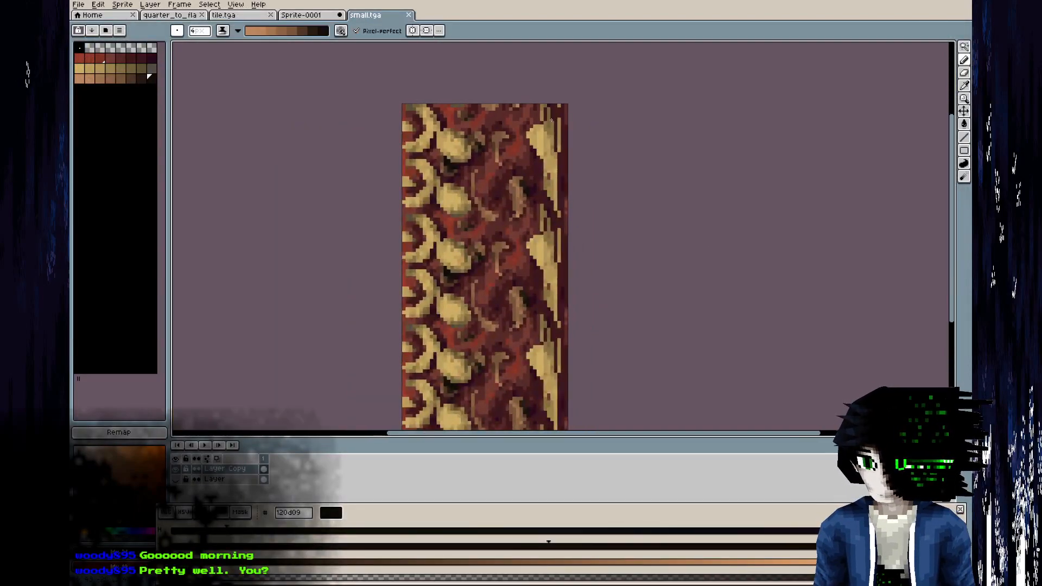
pyautogui.scroll(4, 445, 163)
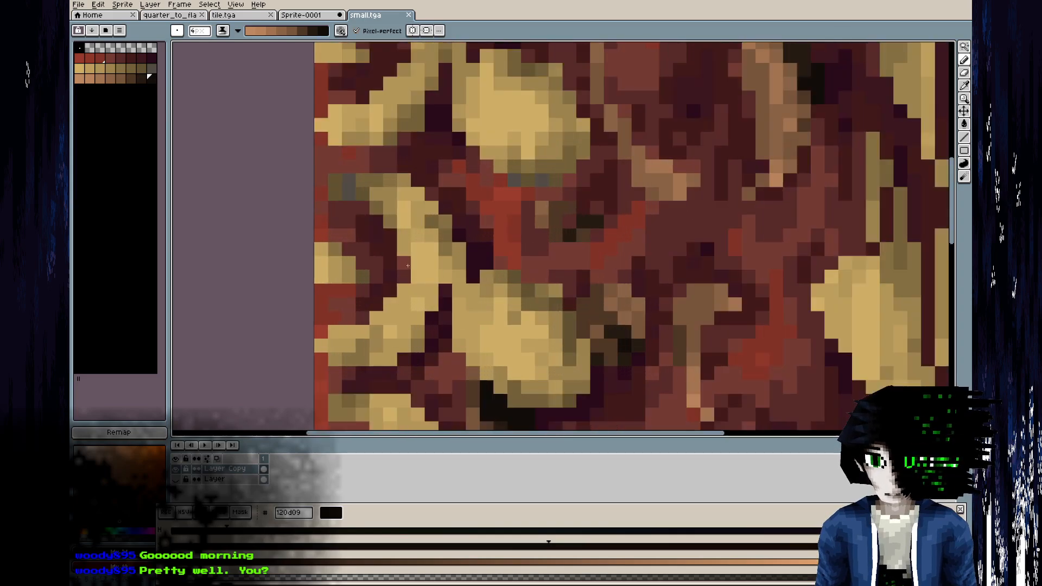
pyautogui.press('i')
pyautogui.press('b')
pyautogui.moveTo(83, 60); pyautogui.dragTo(152, 58)
pyautogui.hotkey('alt', 'Tab')
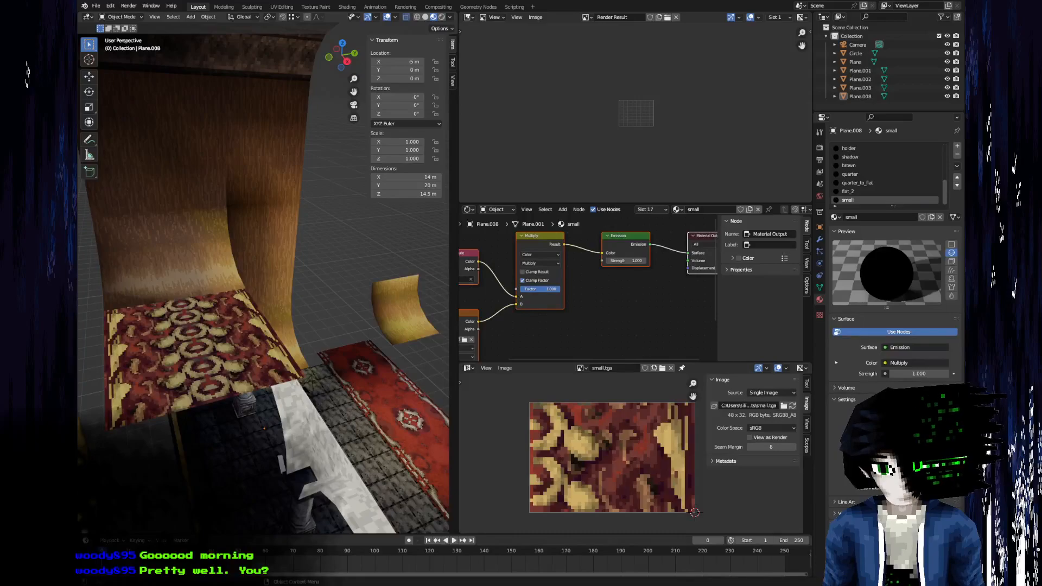
pyautogui.hotkey('alt', 'Tab')
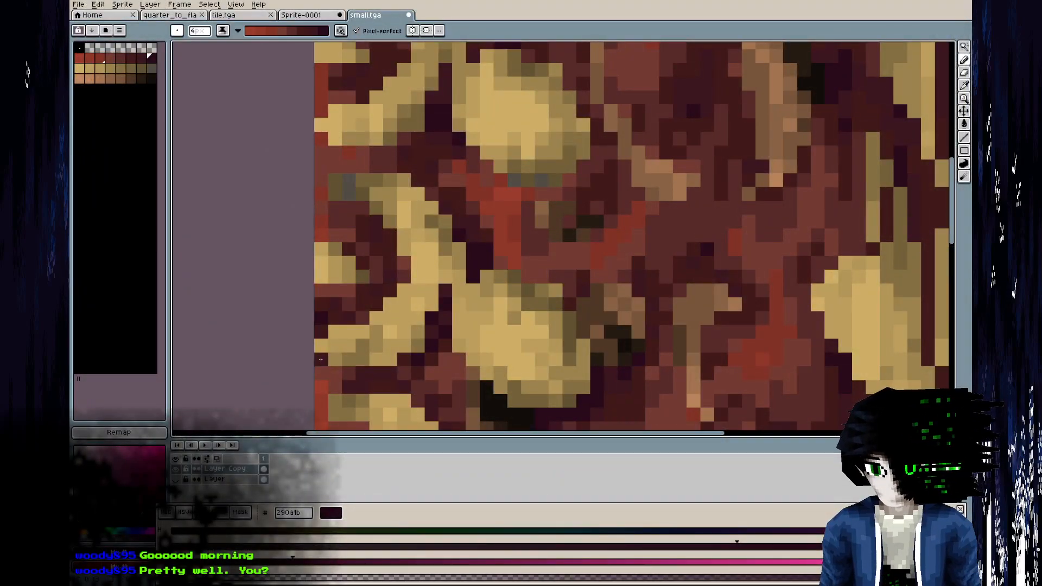
pyautogui.click(327, 298)
pyautogui.moveTo(328, 207); pyautogui.dragTo(328, 104)
pyautogui.scroll(-3, 369, 139)
pyautogui.scroll(2, 377, 259)
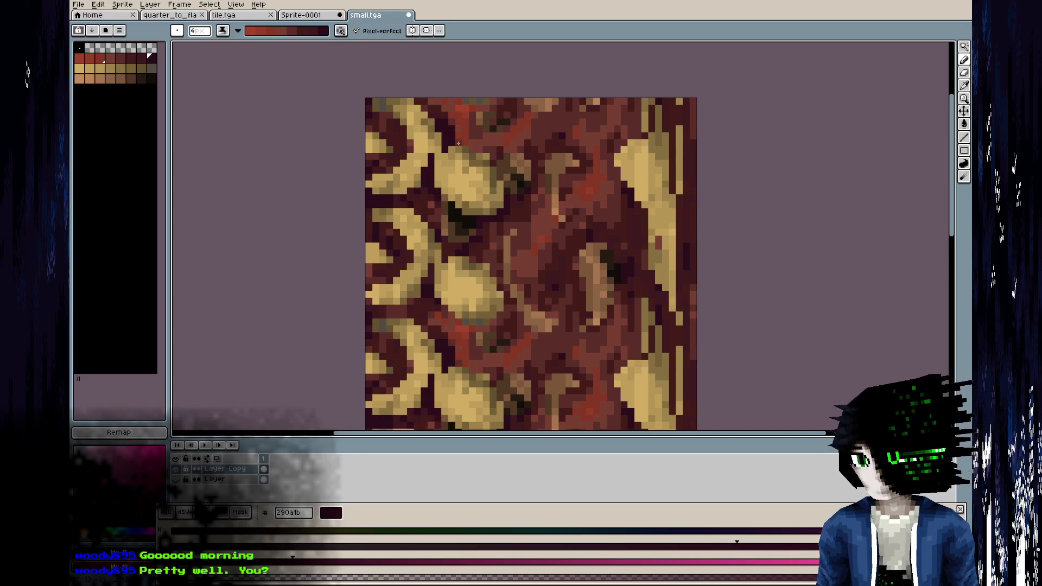
# Check the updated carpet texture up close on the model in Blender.
pyautogui.hotkey('alt', 'Tab')
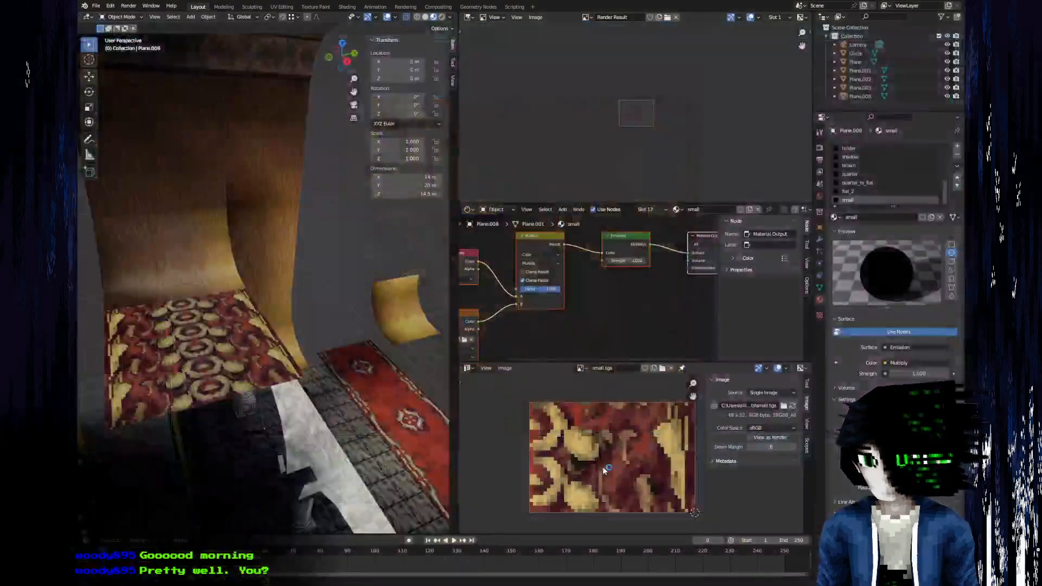
pyautogui.moveTo(391, 355); pyautogui.dragTo(251, 251, button='middle')
pyautogui.scroll(4, 306, 296)
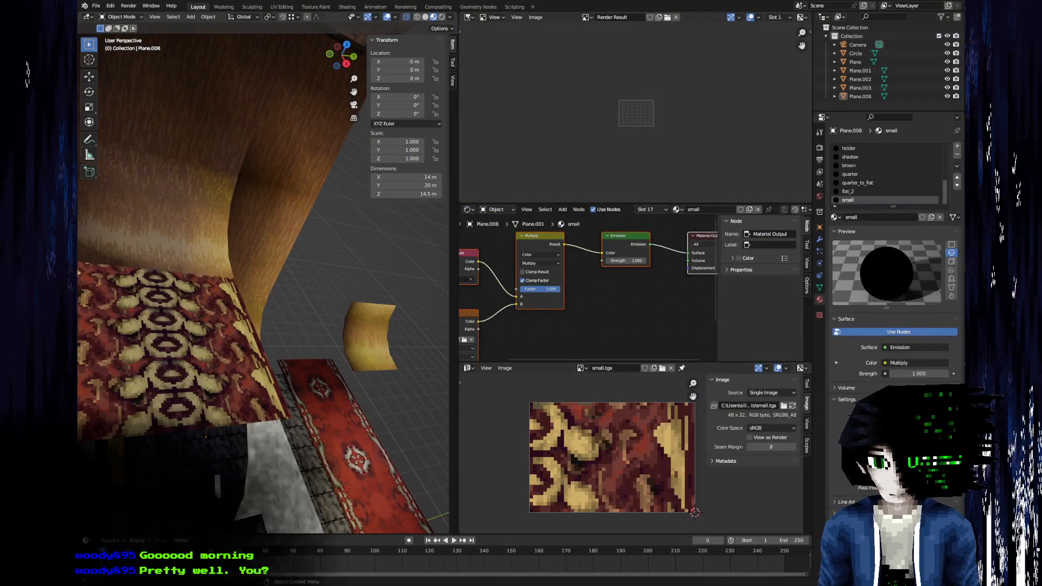
pyautogui.hotkey('alt', 'Tab')
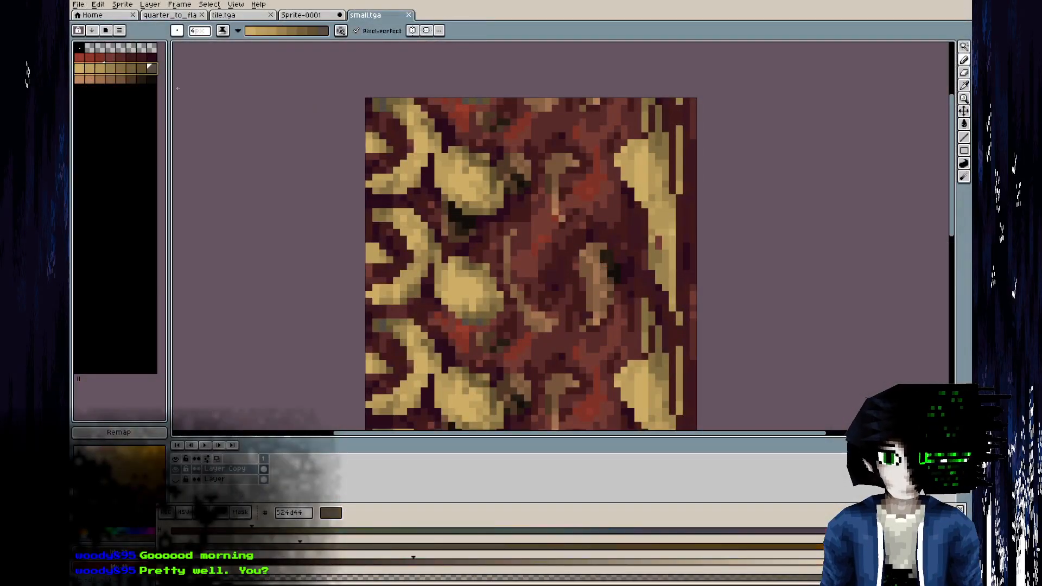
# Desaturate the gold palette colours one by one from lightest to darkest, starting with cfb788.
pyautogui.click(269, 545)
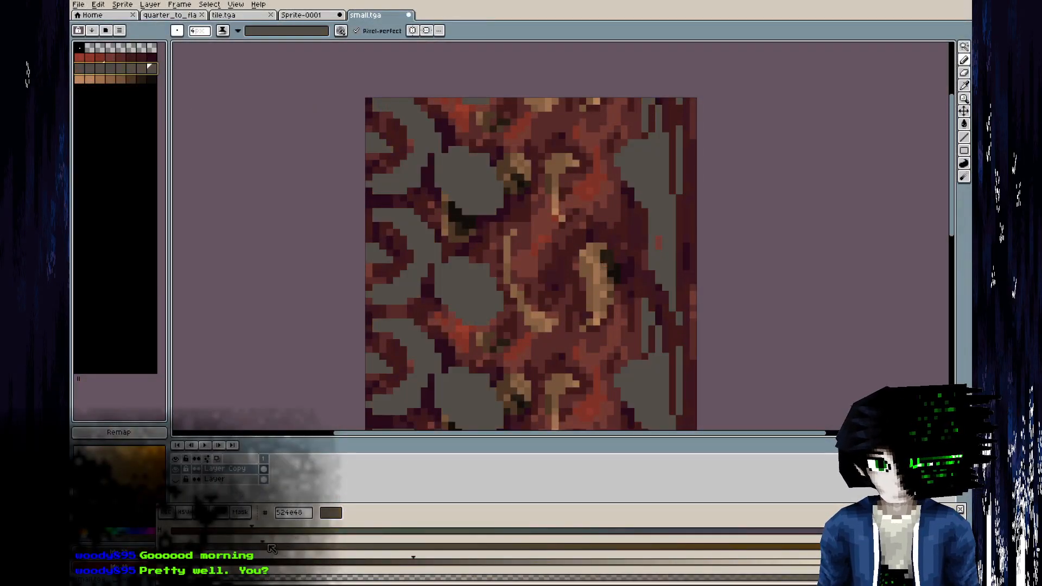
pyautogui.hotkey('ctrl', 'z')
pyautogui.click(82, 71)
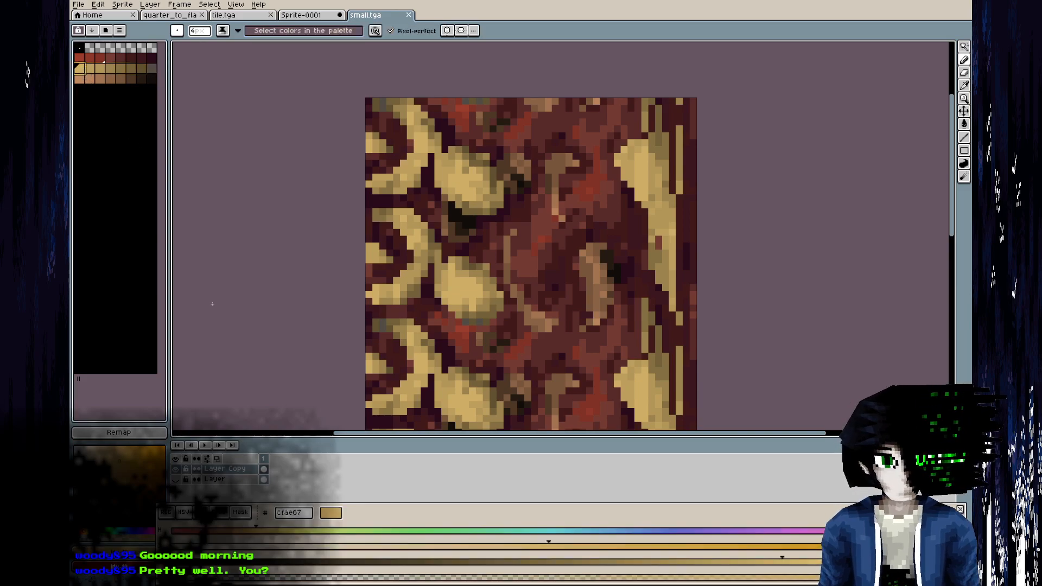
pyautogui.click(433, 545)
pyautogui.press(']')
pyautogui.press(']')
pyautogui.press(']')
pyautogui.press(']')
pyautogui.press(']')
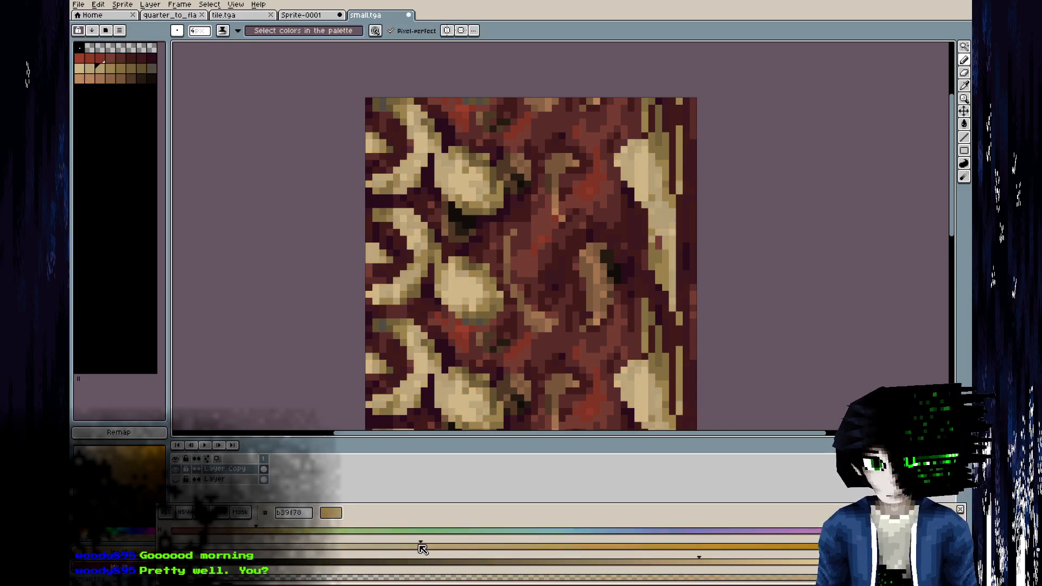
pyautogui.press(']')
pyautogui.press(']')
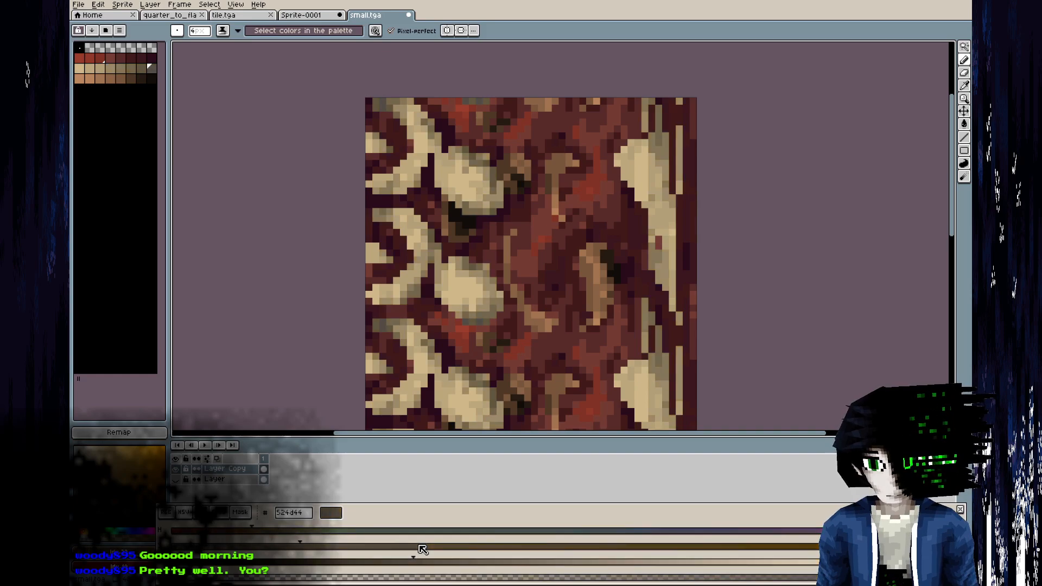
# Lower the brightness of each desaturated gold palette colour from lightest to darkest and save small.tga.
pyautogui.scroll(-4, 450, 257)
pyautogui.scroll(1, 468, 291)
pyautogui.press('[')
pyautogui.press('[')
pyautogui.press('[')
pyautogui.press('[')
pyautogui.press('[')
pyautogui.press('[')
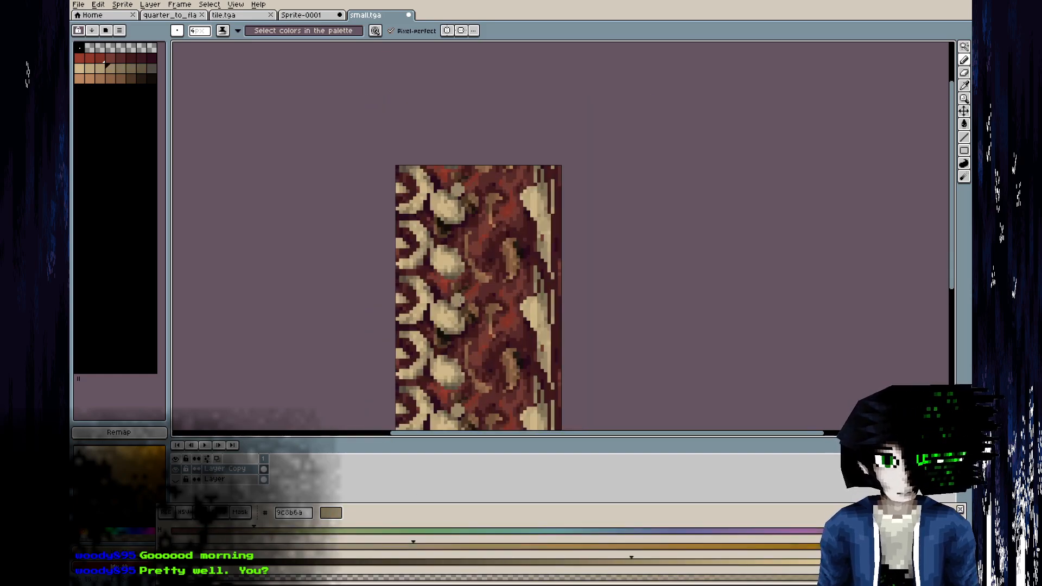
pyautogui.press('[')
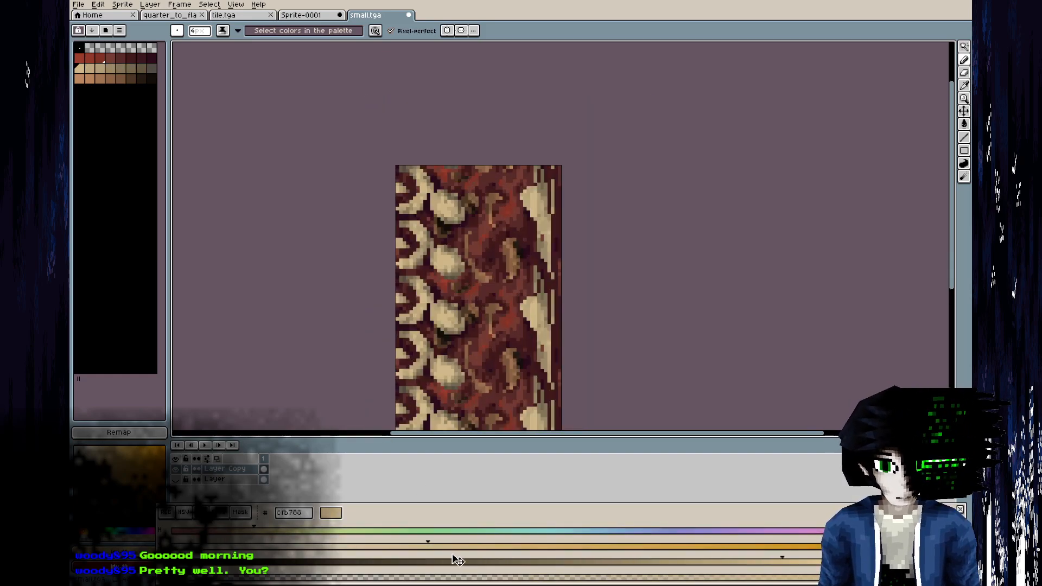
pyautogui.click(663, 561)
pyautogui.press(']')
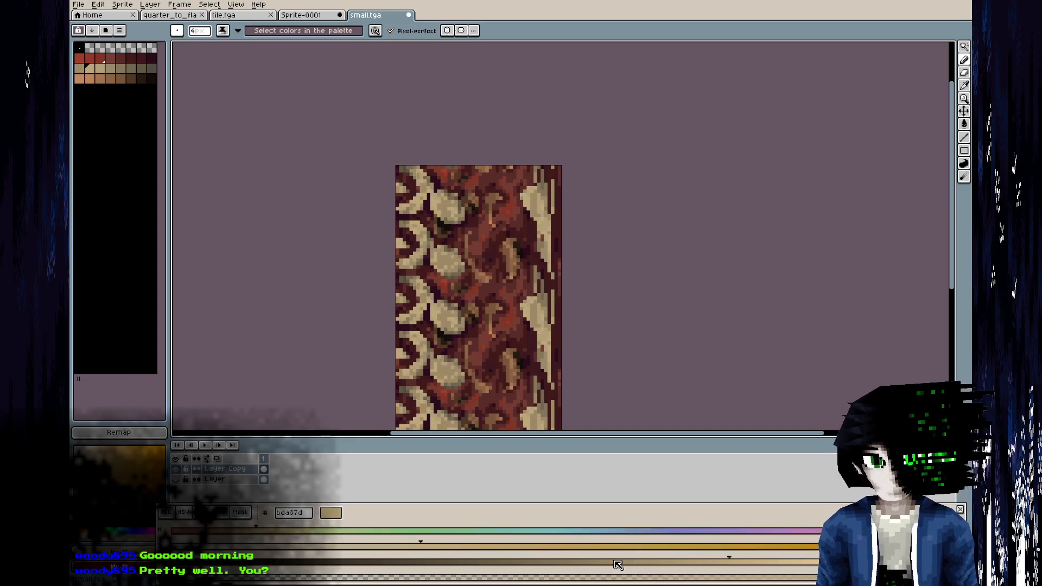
pyautogui.press(']')
pyautogui.press(']')
pyautogui.press(']')
pyautogui.press(']')
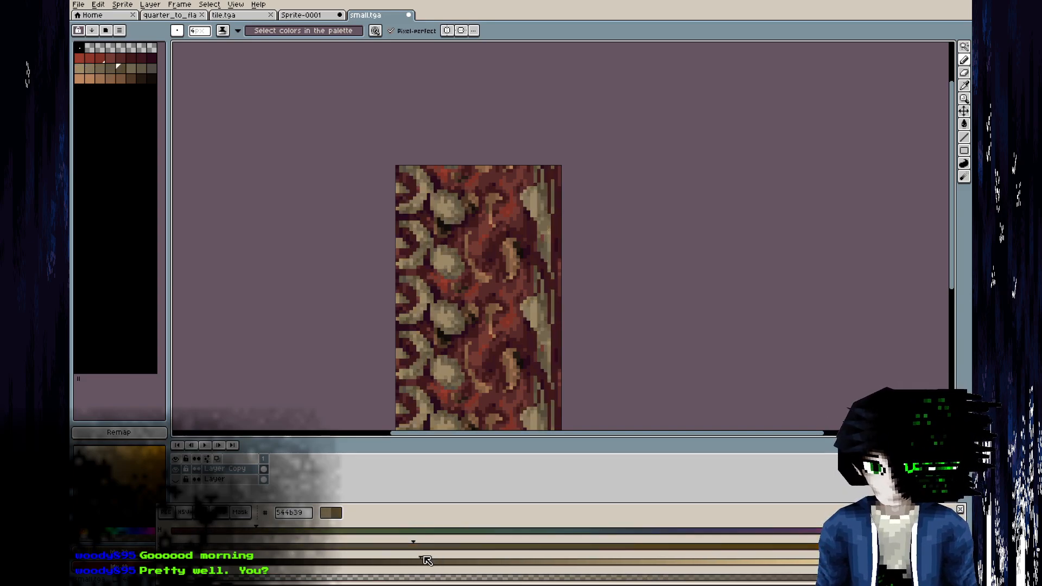
pyautogui.press(']')
pyautogui.press(']')
pyautogui.press('[')
pyautogui.press('[')
pyautogui.moveTo(407, 569)
pyautogui.mouseDown()
pyautogui.moveTo(461, 560)
pyautogui.moveTo(434, 563)
pyautogui.mouseUp()
pyautogui.scroll(-4, 531, 249)
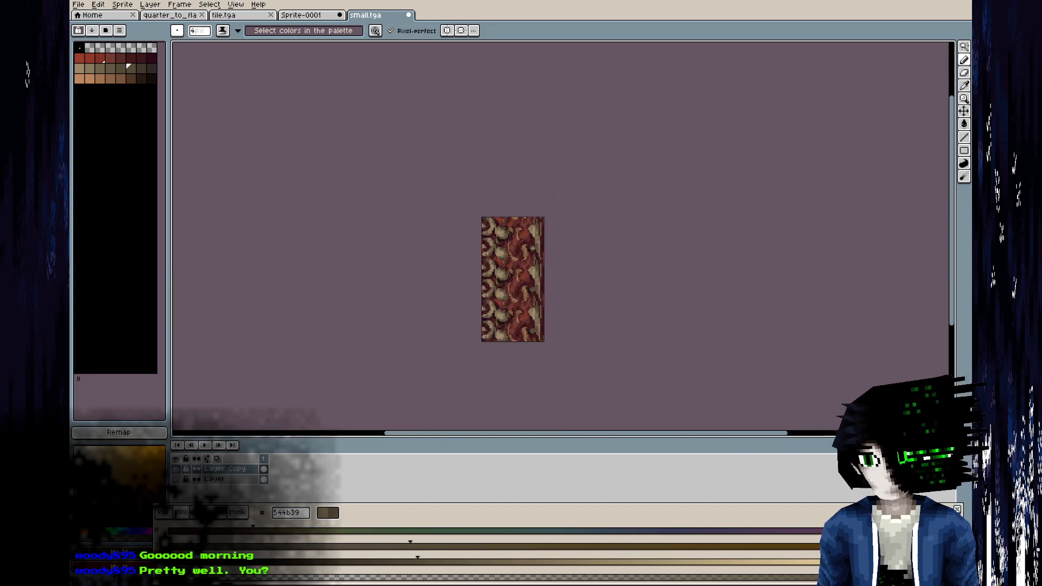
pyautogui.hotkey('ctrl', 's')
# Examine the muted gold areas of the carpet on the model in Blender from several distances.
pyautogui.hotkey('alt', 'Tab')
pyautogui.moveTo(375, 271); pyautogui.dragTo(236, 404, button='middle')
pyautogui.scroll(-4, 317, 279)
pyautogui.scroll(4, 249, 292)
pyautogui.scroll(3, 242, 404)
pyautogui.hotkey('alt', 'Tab')
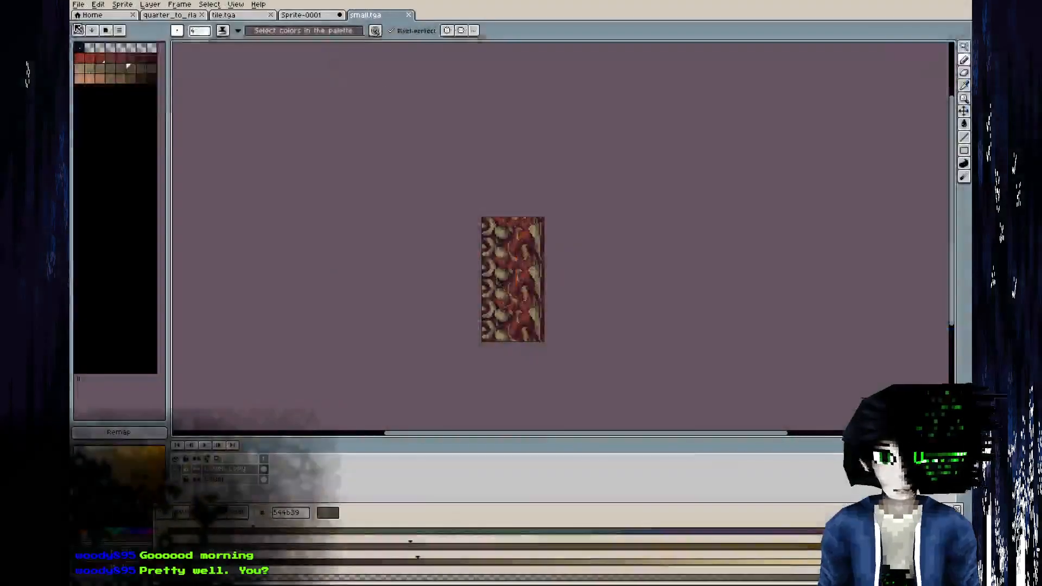
# Desaturate the tan-brown palette colours one by one, starting from the lightest tan.
pyautogui.click(83, 78)
pyautogui.click(446, 548)
pyautogui.press(']')
pyautogui.click(418, 547)
pyautogui.press(']')
pyautogui.click(417, 547)
pyautogui.press(']')
pyautogui.click(418, 548)
pyautogui.press(']')
pyautogui.click(418, 548)
pyautogui.click(417, 548)
pyautogui.press(']')
pyautogui.click(417, 548)
pyautogui.press(']')
pyautogui.click(417, 548)
# Lower the brightness of the lighter tan-brown palette colours one by one.
pyautogui.press('[')
pyautogui.press('[')
pyautogui.press('[')
pyautogui.press('[')
pyautogui.press('[')
pyautogui.press('[')
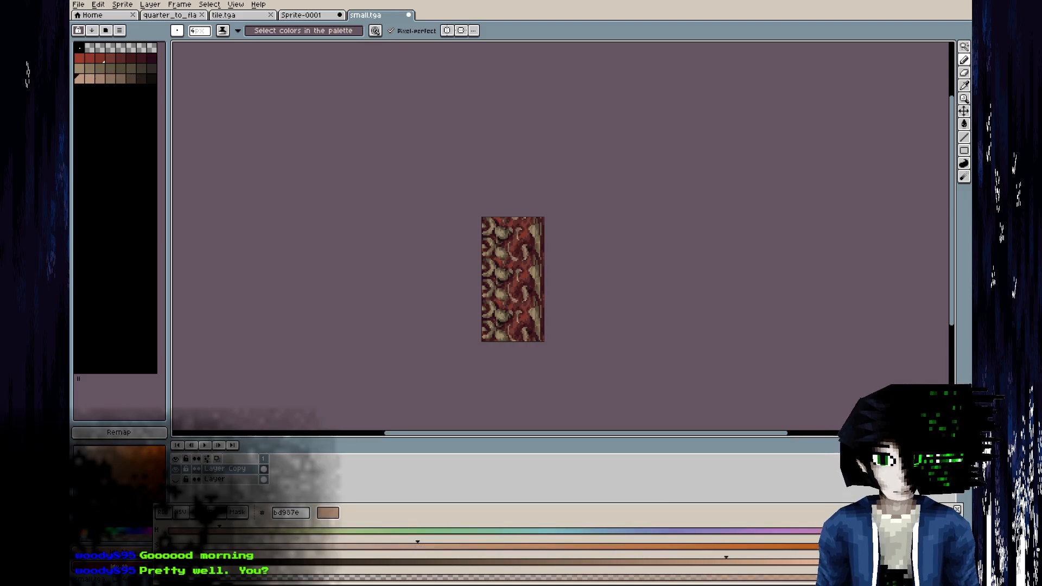
pyautogui.click(583, 563)
pyautogui.press(']')
pyautogui.click(522, 558)
pyautogui.press(']')
pyautogui.click(488, 560)
pyautogui.press(']')
pyautogui.click(434, 559)
pyautogui.press(']')
pyautogui.click(394, 566)
pyautogui.press(']')
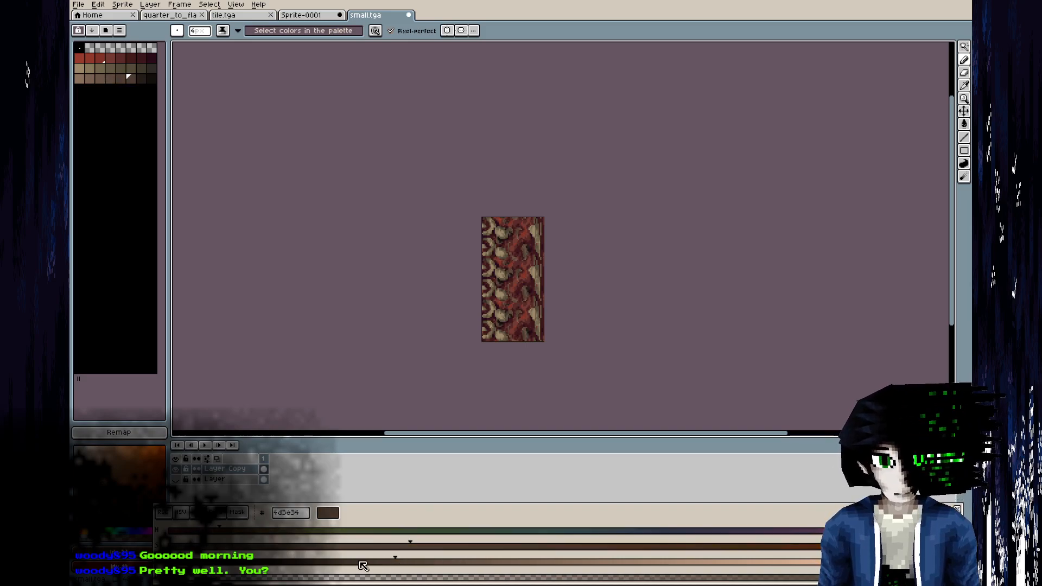
# Adjust the brightness of the darkest tan-brown palette colours, darken the fifth brown to 42372d and save small.tga.
pyautogui.press(']')
pyautogui.click(244, 564)
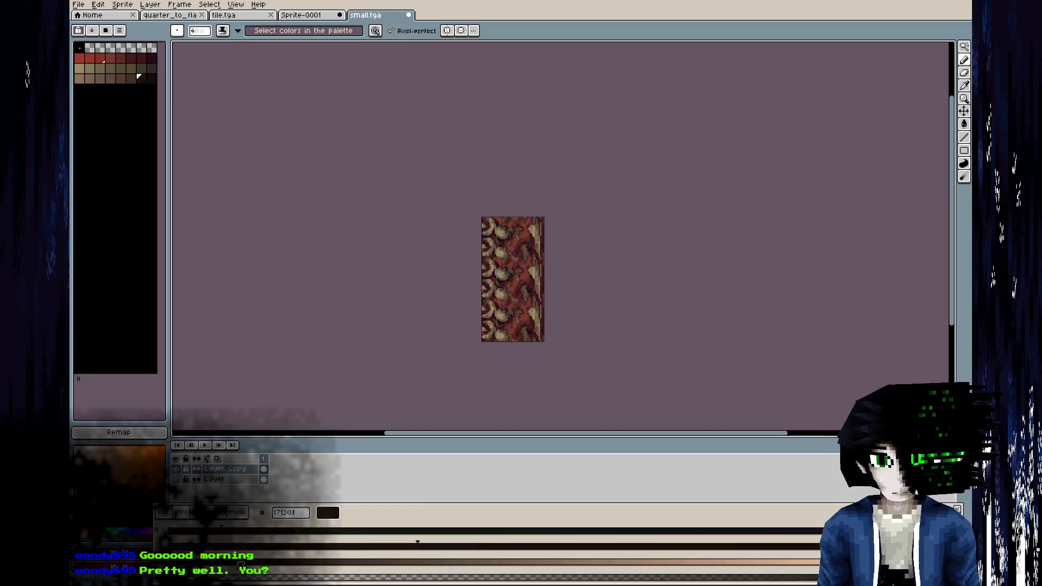
pyautogui.press('[')
pyautogui.click(315, 564)
pyautogui.press(']')
pyautogui.press('[')
pyautogui.press('[')
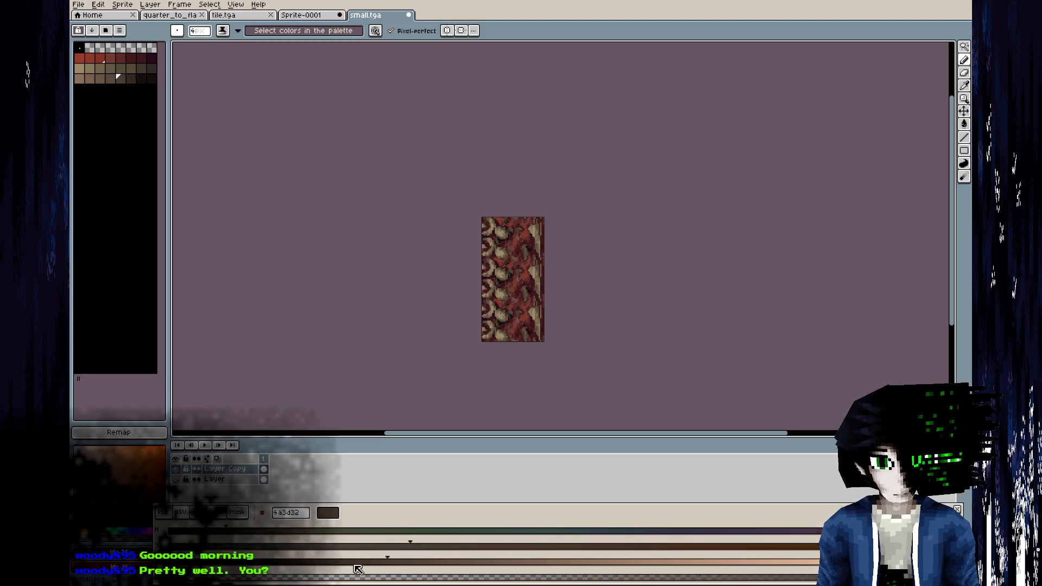
pyautogui.hotkey('ctrl', 's')
# Reload the texture in Blender and inspect the darkened carpet beside the red runner.
pyautogui.hotkey('alt', 'Tab')
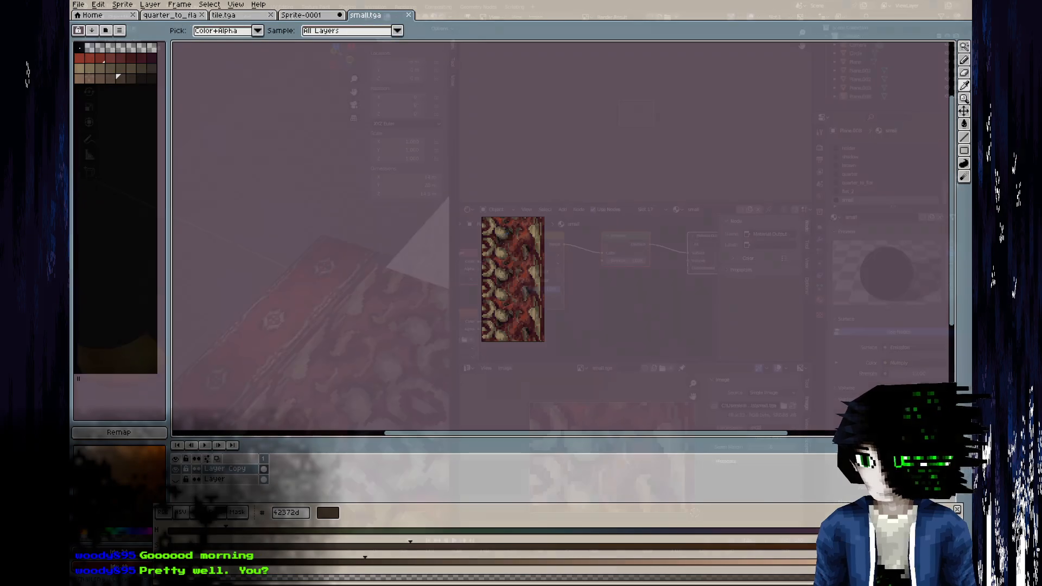
pyautogui.hotkey('alt', 'r')
pyautogui.moveTo(404, 374); pyautogui.dragTo(358, 404, button='middle')
pyautogui.hotkey('alt', 'Tab')
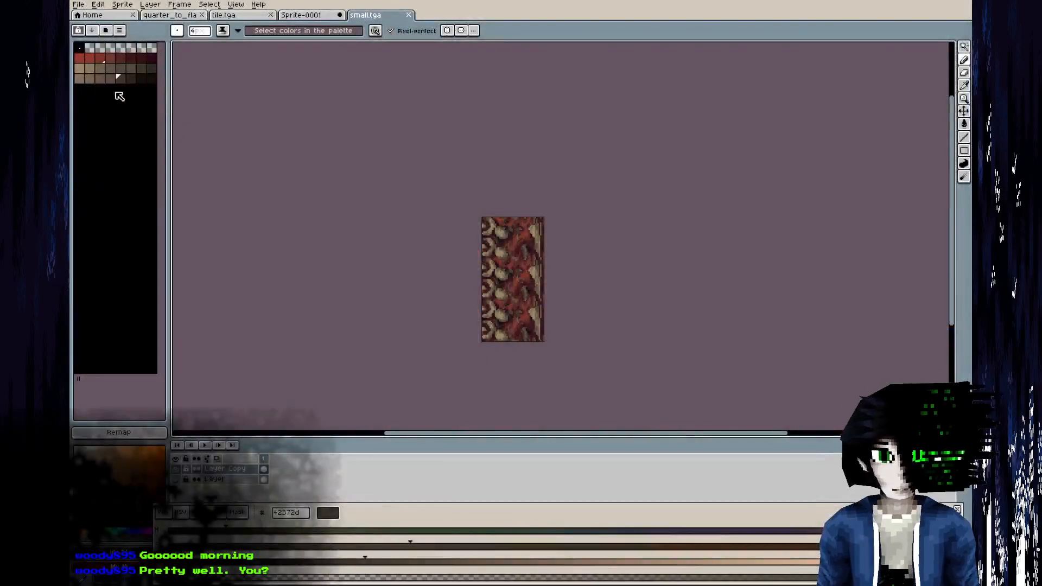
# Darken the gold palette ramp further, with 8f7e60 as its lightest colour and 1c1a17 as its darkest.
pyautogui.click(591, 562)
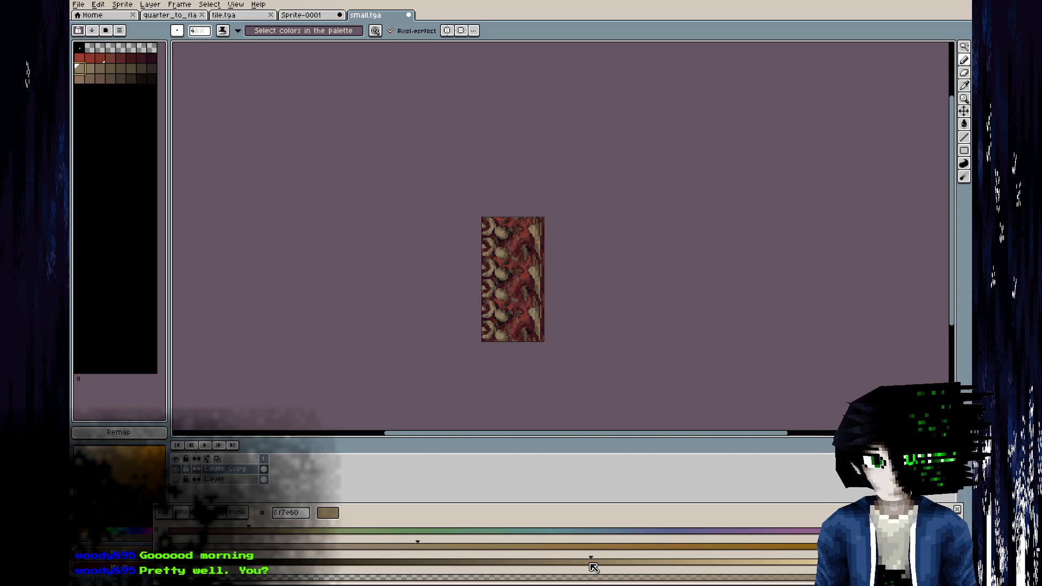
pyautogui.moveTo(590, 565); pyautogui.dragTo(306, 562)
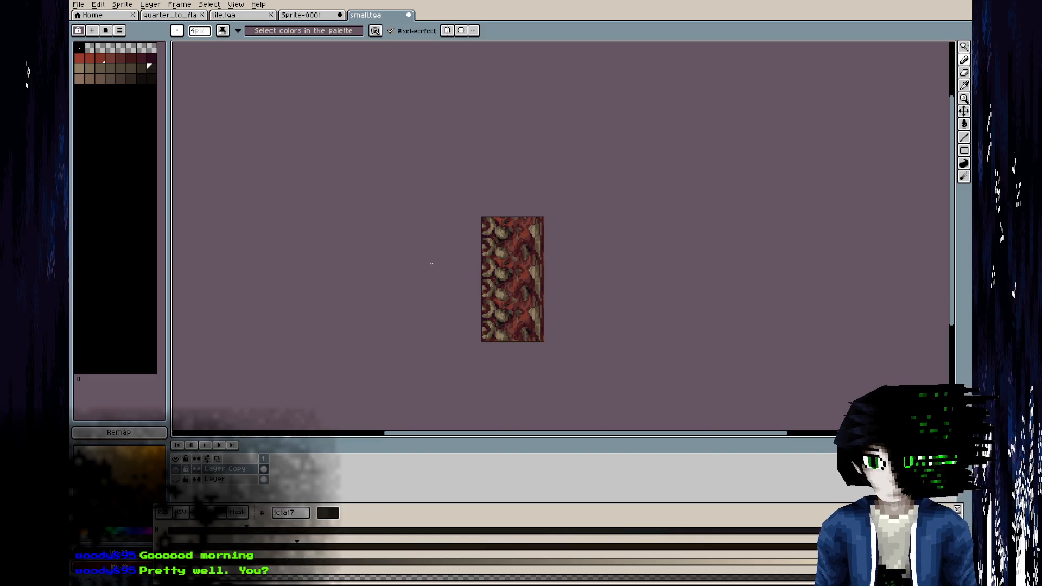
# View the whole model in Blender and compare the recoloured carpet closely with the neighbouring rugs.
pyautogui.hotkey('alt', 'Tab')
pyautogui.scroll(-6, 279, 339)
pyautogui.moveTo(299, 331); pyautogui.dragTo(344, 298, button='middle')
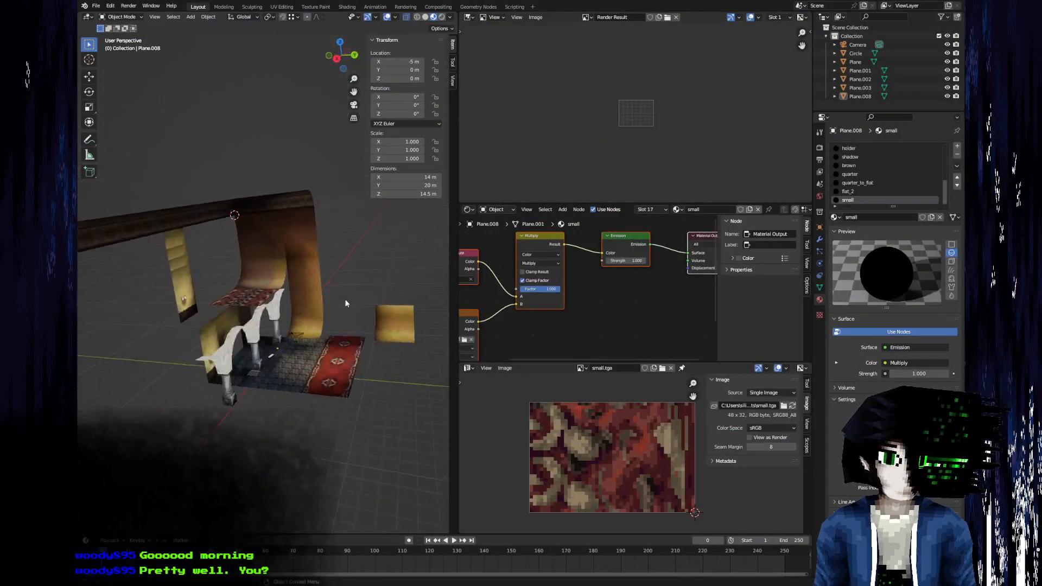
pyautogui.scroll(6, 257, 340)
pyautogui.moveTo(256, 340); pyautogui.dragTo(274, 384, button='middle')
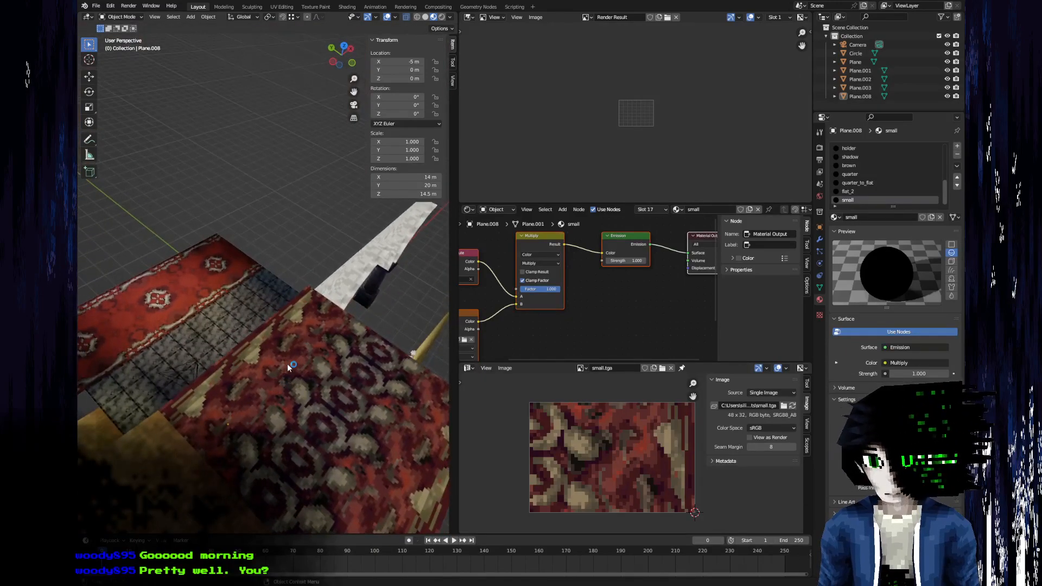
pyautogui.hotkey('alt', 'Tab')
# Take dark red 3b151e as the drawing colour and change the pencil's ink from shading to plain colour.
pyautogui.scroll(5, 464, 336)
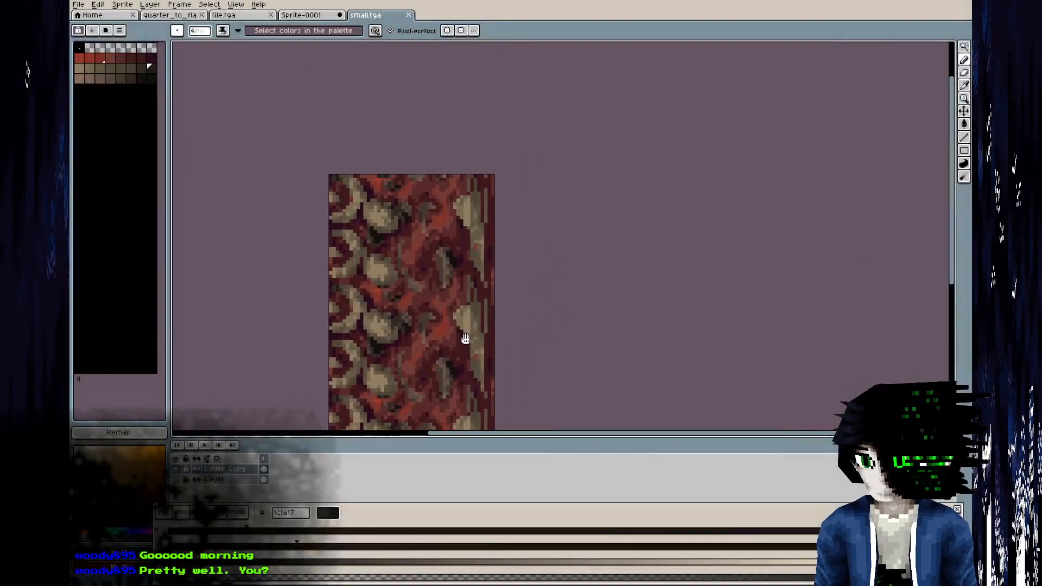
pyautogui.keyDown('alt'); pyautogui.click(449, 215); pyautogui.keyUp('alt')
pyautogui.scroll(-2, 456, 236)
pyautogui.moveTo(452, 238); pyautogui.dragTo(434, 211, button='middle')
pyautogui.scroll(2, 428, 210)
pyautogui.keyDown('alt'); pyautogui.click(453, 228); pyautogui.keyUp('alt')
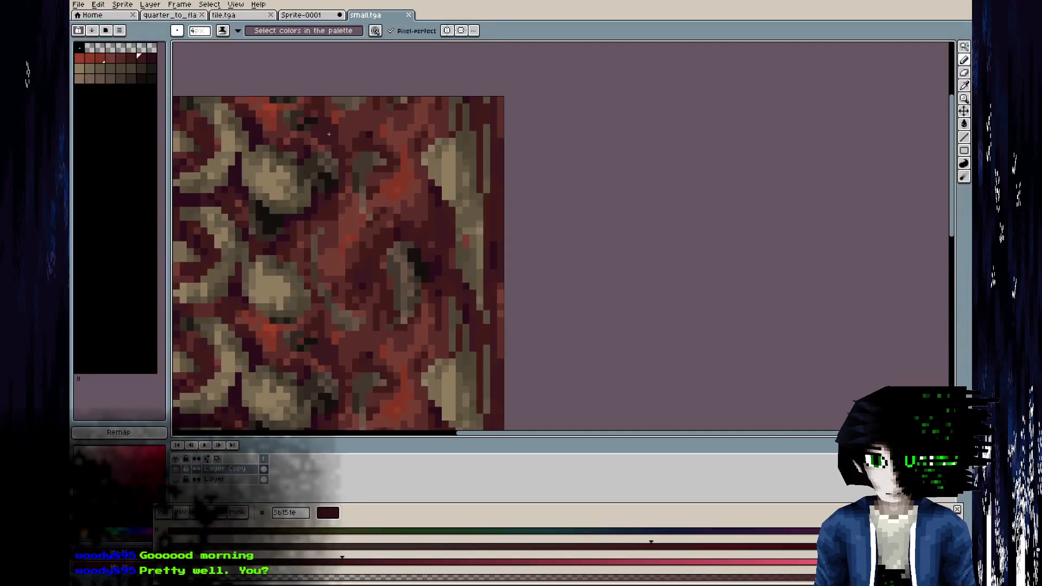
pyautogui.click(449, 170)
pyautogui.hotkey('ctrl', 'z')
pyautogui.click(223, 31)
pyautogui.click(239, 43)
# Paint over the long golden shape and stripes along the carpet's outer edge with dark red 3b151e and save.
pyautogui.moveTo(449, 166)
pyautogui.mouseDown()
pyautogui.moveTo(436, 145)
pyautogui.moveTo(464, 165)
pyautogui.moveTo(486, 265)
pyautogui.moveTo(463, 256)
pyautogui.moveTo(484, 325)
pyautogui.mouseUp()
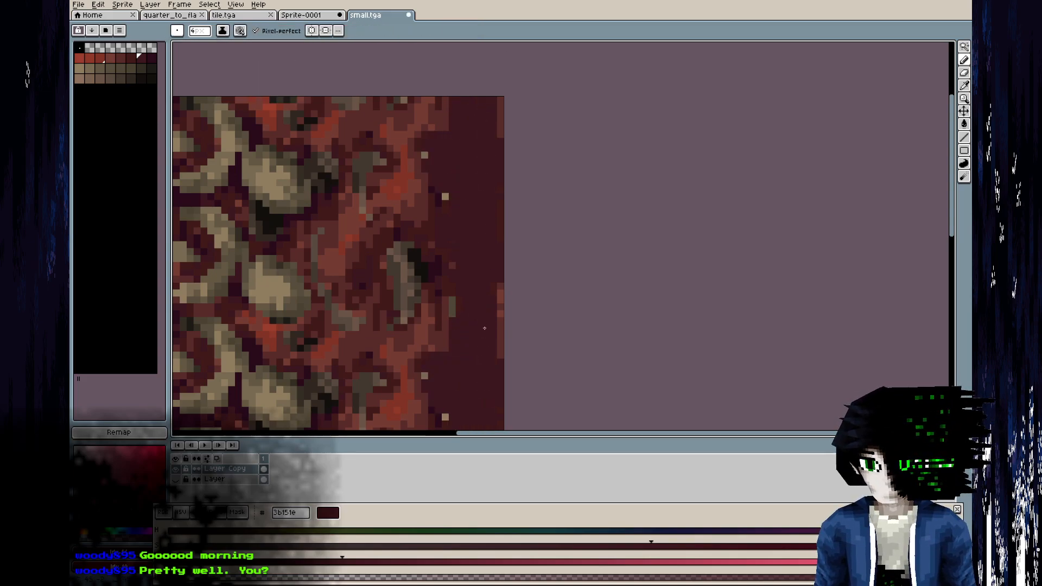
pyautogui.moveTo(483, 291); pyautogui.dragTo(468, 73, button='middle')
pyautogui.moveTo(457, 197)
pyautogui.mouseDown()
pyautogui.moveTo(435, 161)
pyautogui.moveTo(456, 129)
pyautogui.mouseUp()
pyautogui.moveTo(473, 169); pyautogui.dragTo(479, 259, button='middle')
pyautogui.moveTo(462, 187)
pyautogui.mouseDown()
pyautogui.moveTo(463, 175)
pyautogui.moveTo(460, 211)
pyautogui.mouseUp()
pyautogui.moveTo(489, 257); pyautogui.dragTo(494, 58, button='middle')
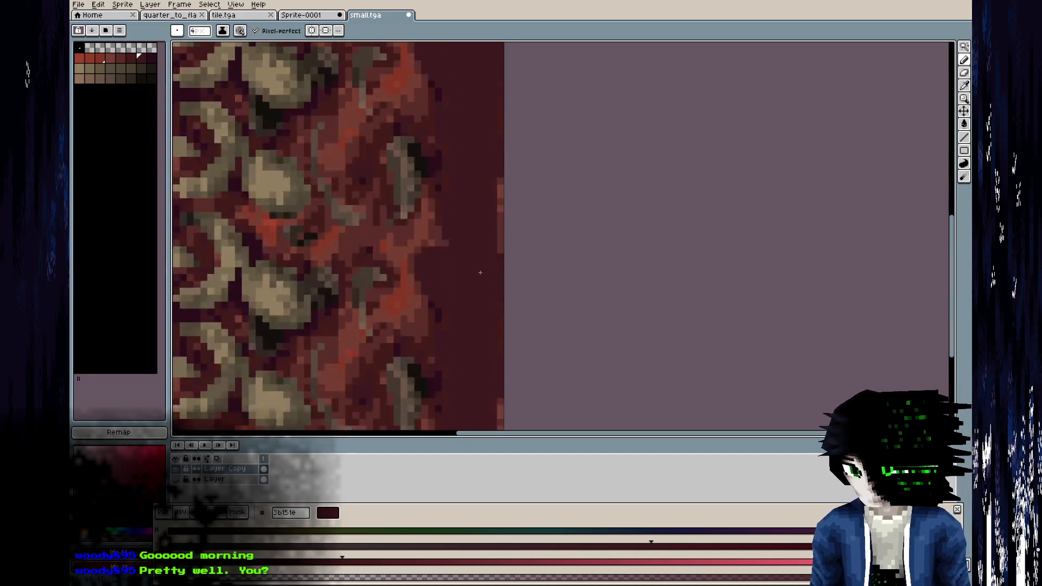
pyautogui.scroll(-4, 478, 268)
pyautogui.hotkey('ctrl', 's')
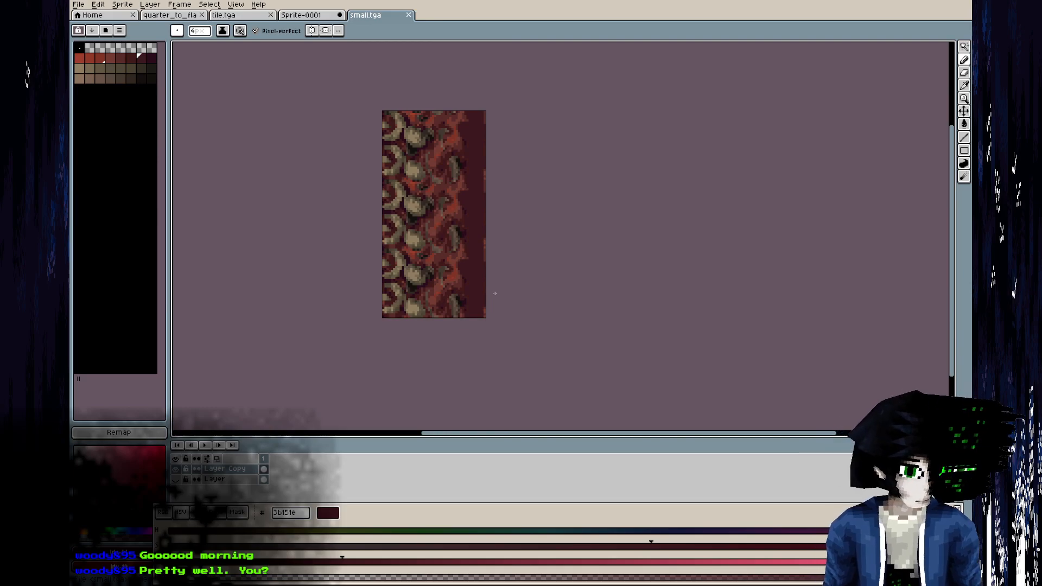